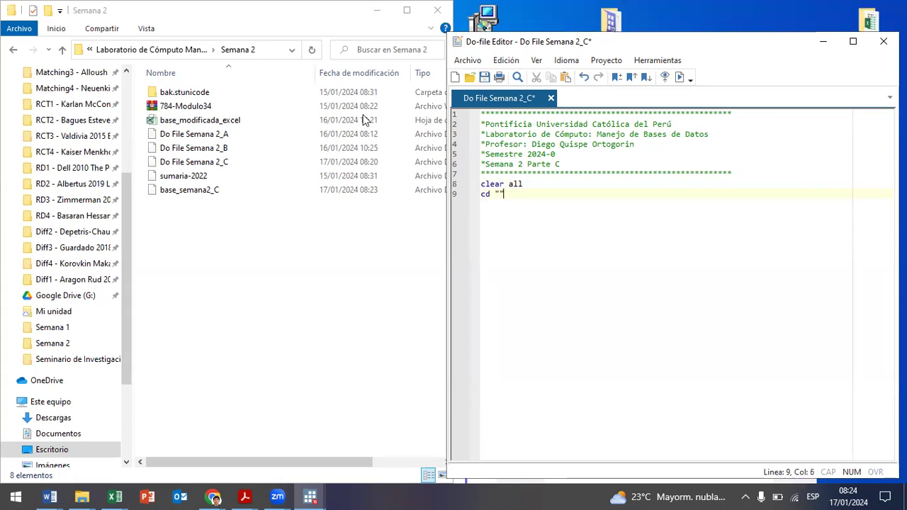
Fill in the cd command on line 9 with the full path of the Semana 2 folder
click(272, 50)
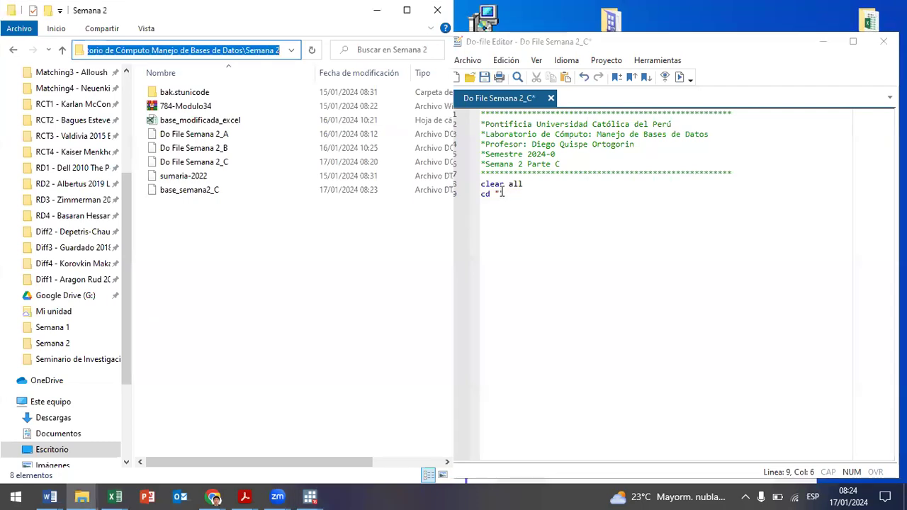
click(500, 193)
text(D:\Users\d.quispeo\Desktop\Escritoro Diego\2024-0\Jefatura de Prácticas\Laboratorio de Cómputo Manejo de Bases de Datos\Semana 2)
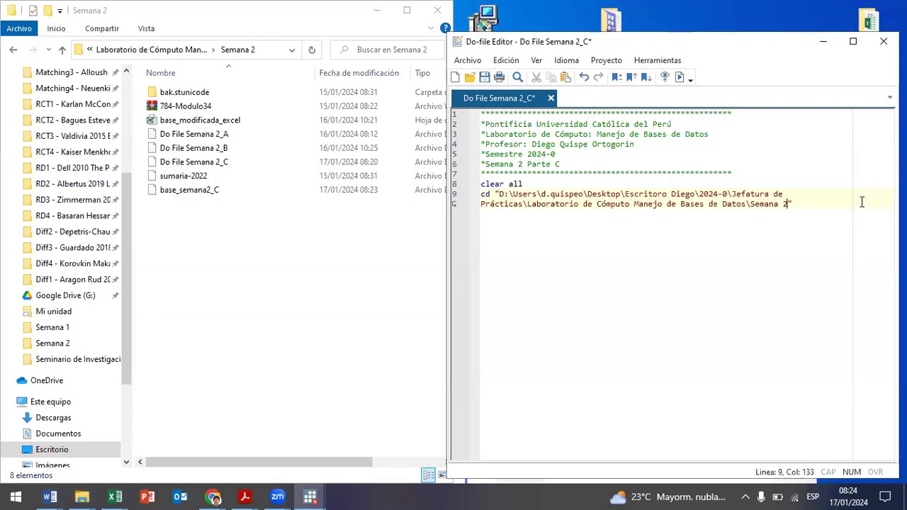
Add the command use "base_semana2_C.dta", replace on line 11 of the do-file
key(Return)
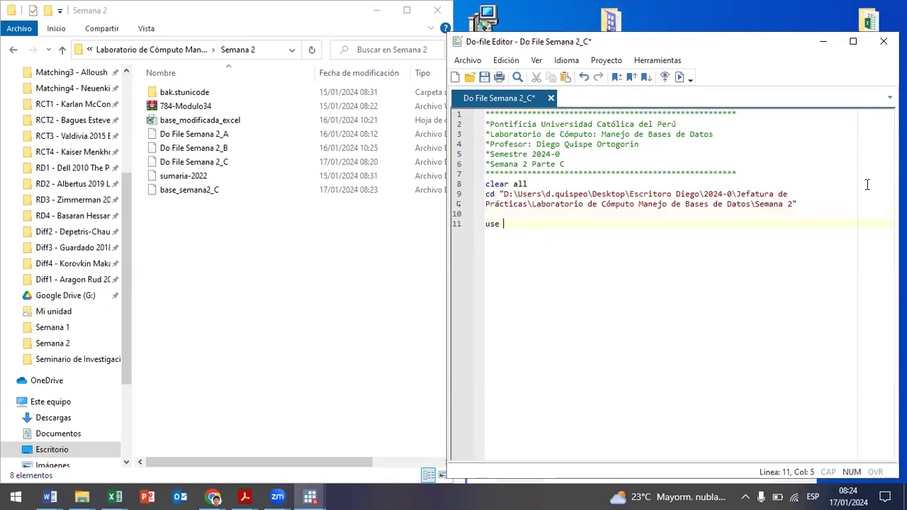
text("bas)
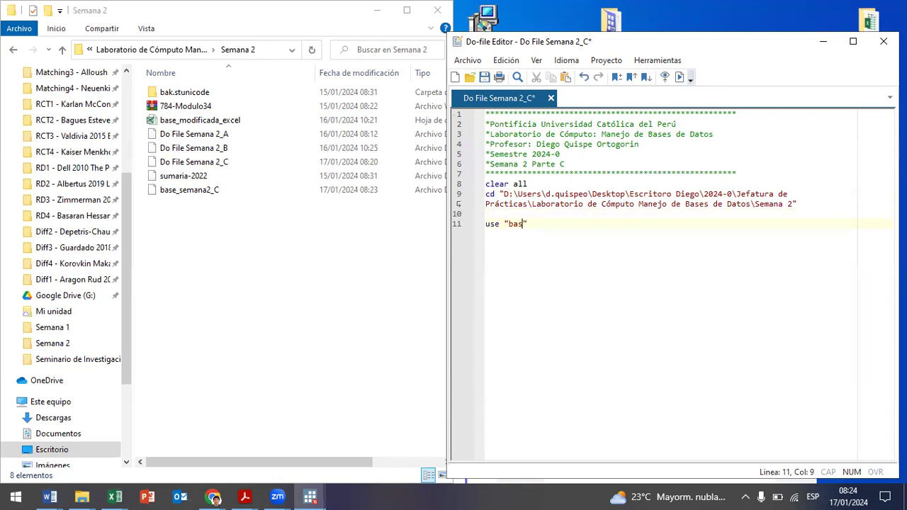
text(e)
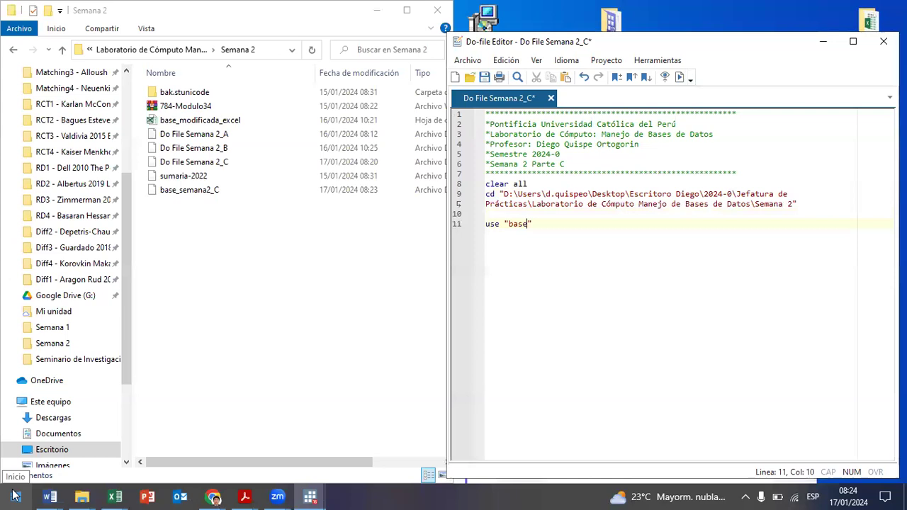
text(_semana2_C)
key(BackSpace)
text(.dta)
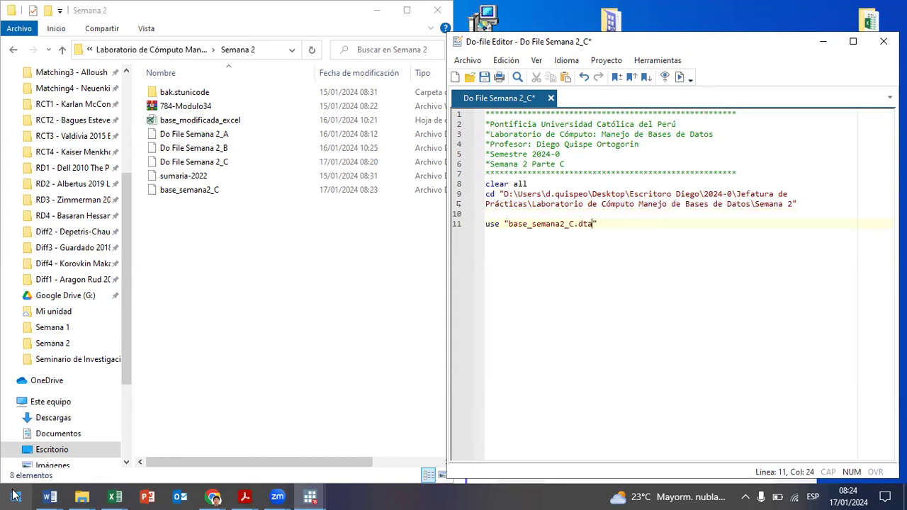
text(", replace)
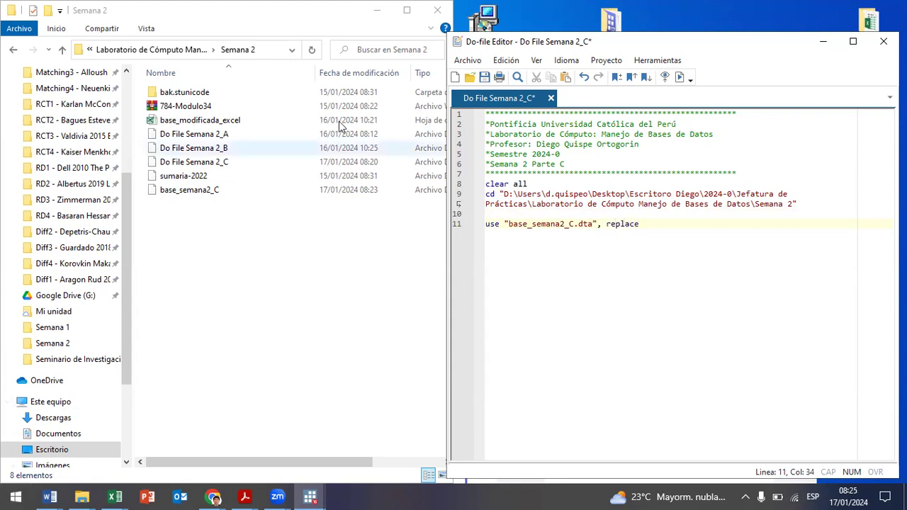
Fit the do-file editor to half the screen, save the do-file and run all of its lines
drag(664, 49, 906, 107)
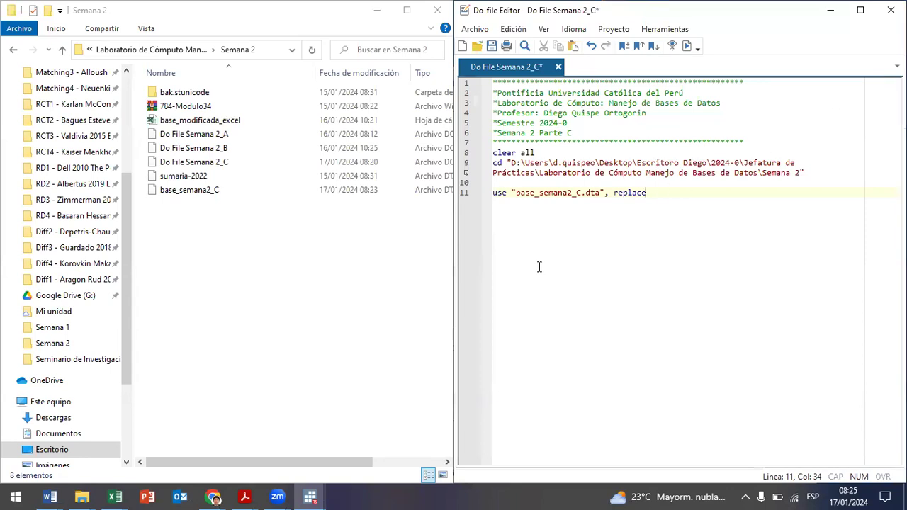
click(494, 46)
key(ctrl+a)
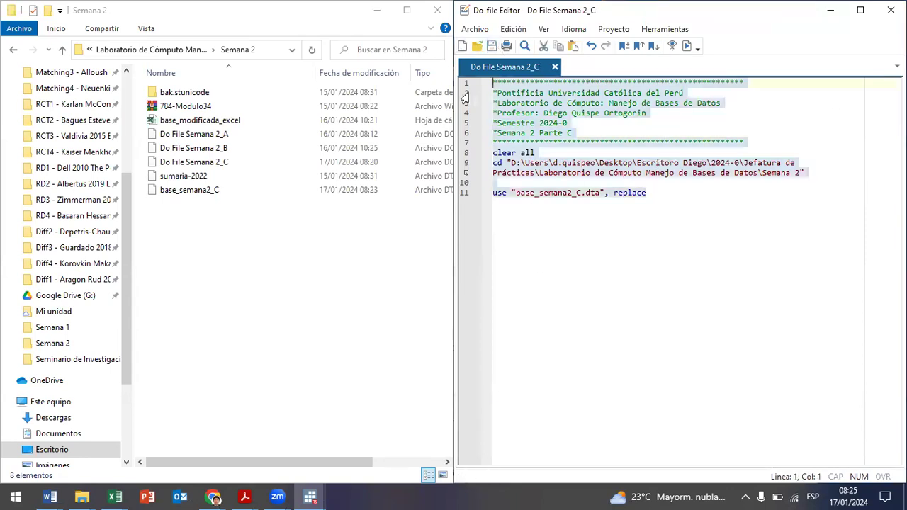
Place the main Stata window beside the do-file editor and check the loaded dataset's variable and observation counts
click(310, 496)
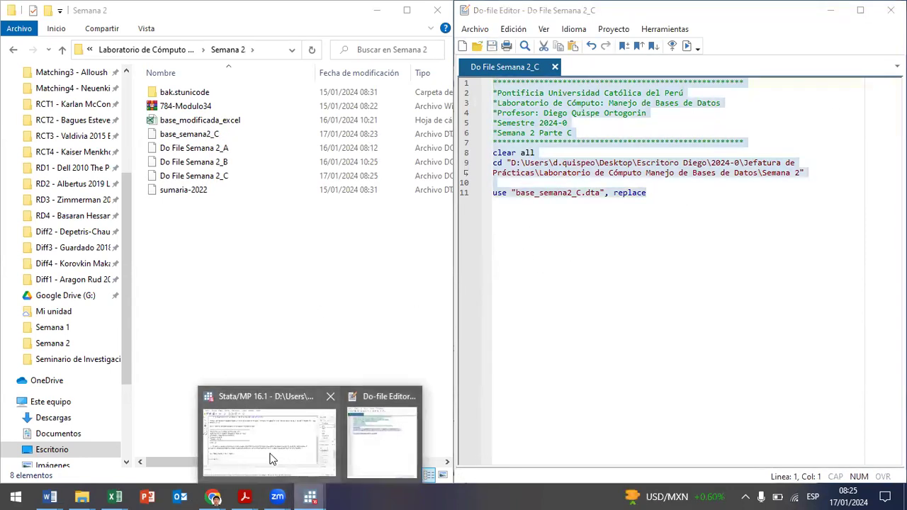
click(282, 460)
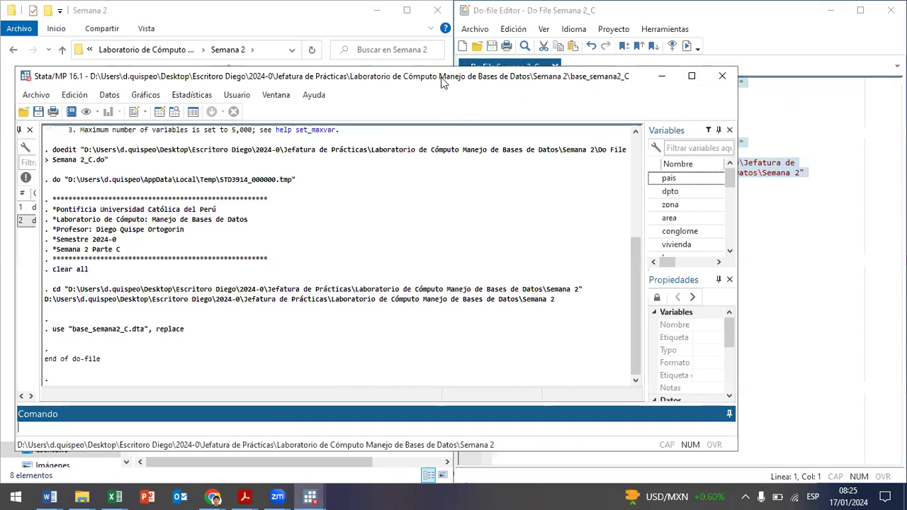
drag(441, 78, 1, 114)
scroll(378, 410, down, 3)
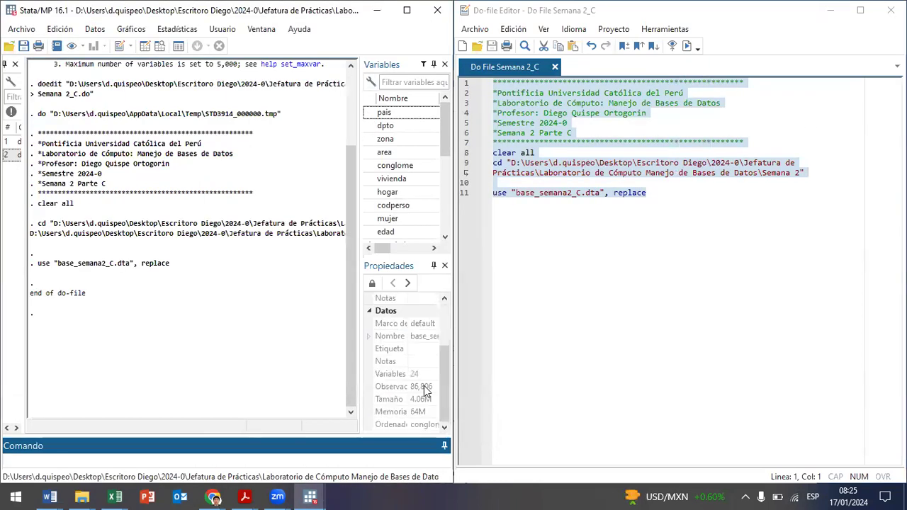
click(419, 375)
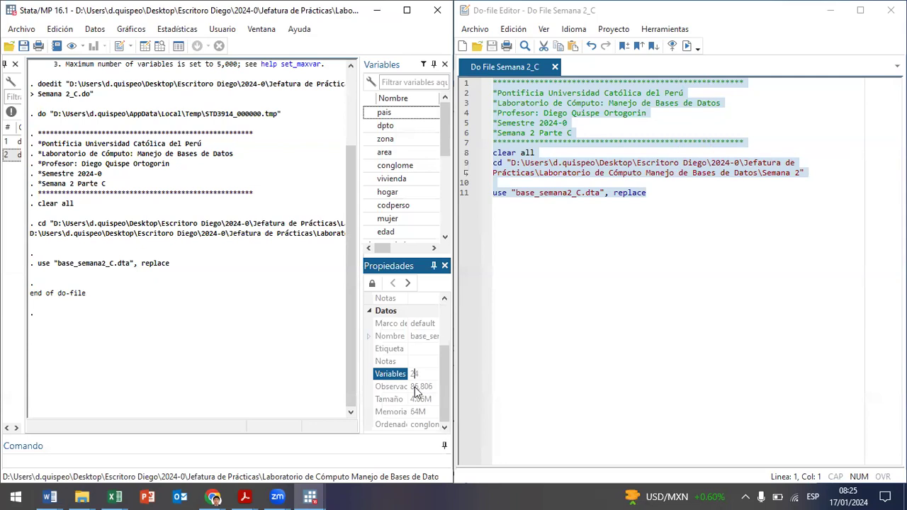
Open base_semana2_C in the data browser at full screen and look through its rows
click(178, 47)
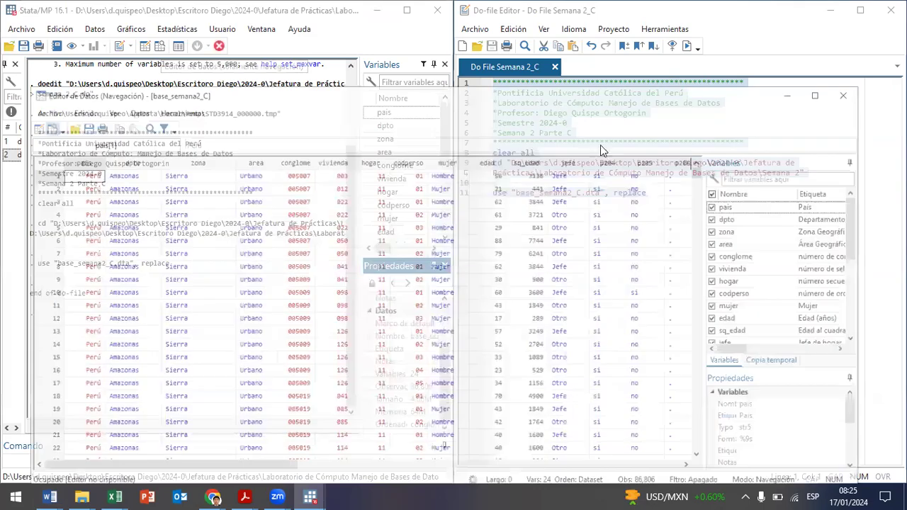
click(851, 58)
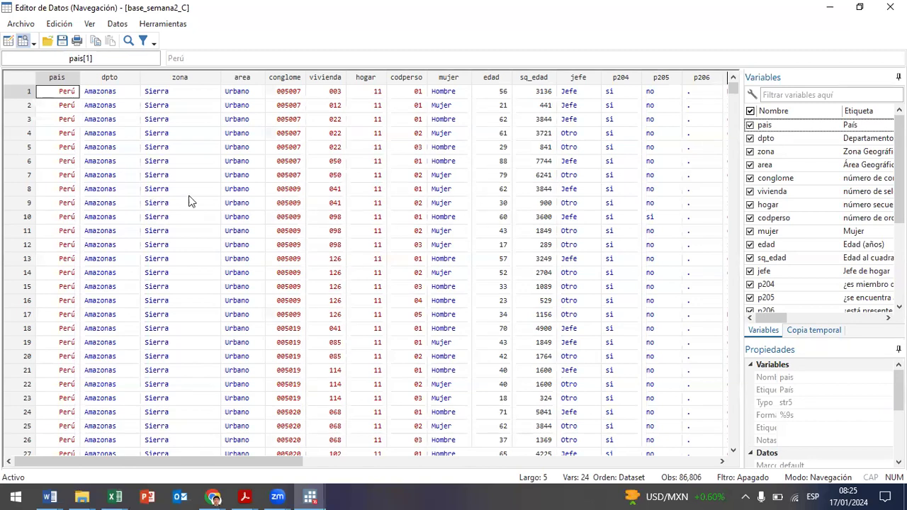
drag(735, 91, 728, 144)
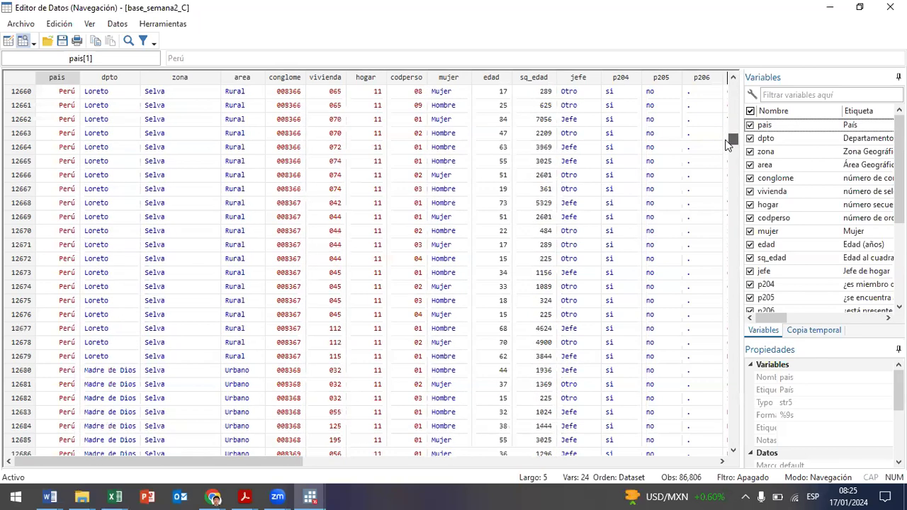
drag(726, 141, 727, 77)
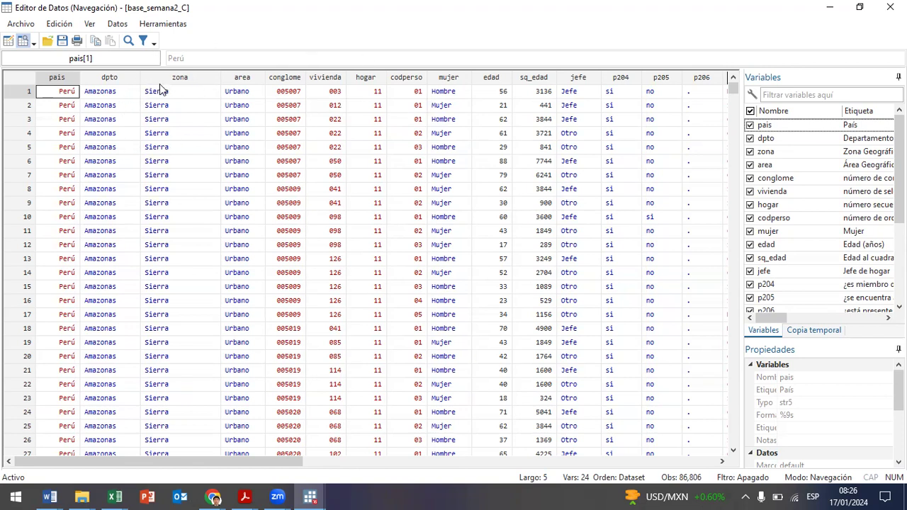
Switch to Chrome, search for inei microdatos in a new tab and open the INEI Microdatos site
click(212, 497)
click(718, 413)
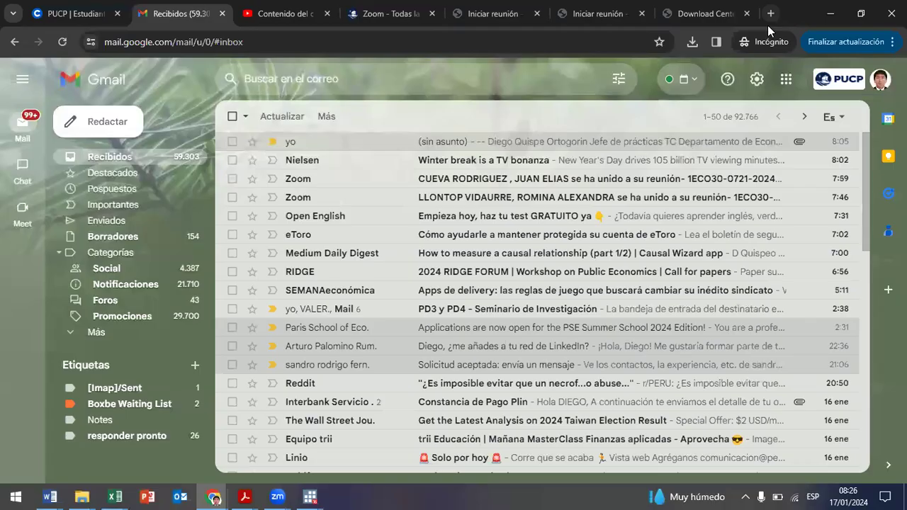
click(768, 25)
text(i)
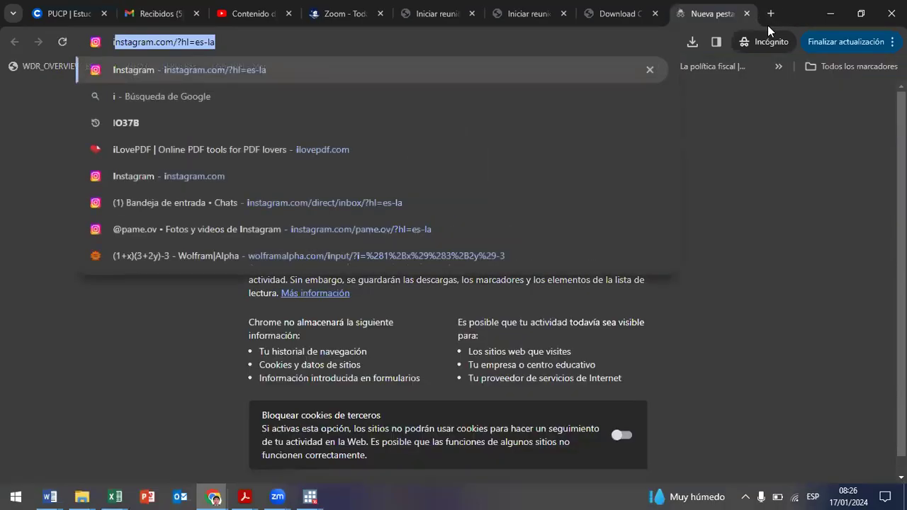
text(nei micro)
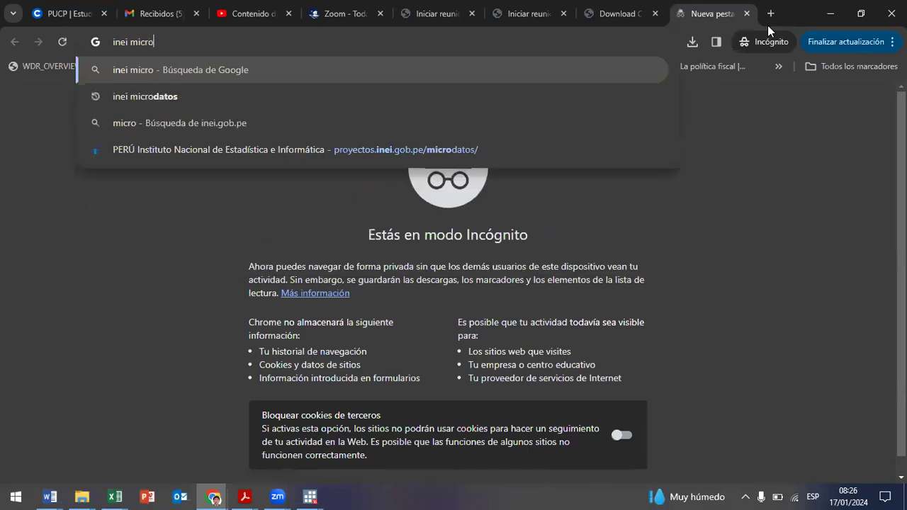
key(Down)
key(Return)
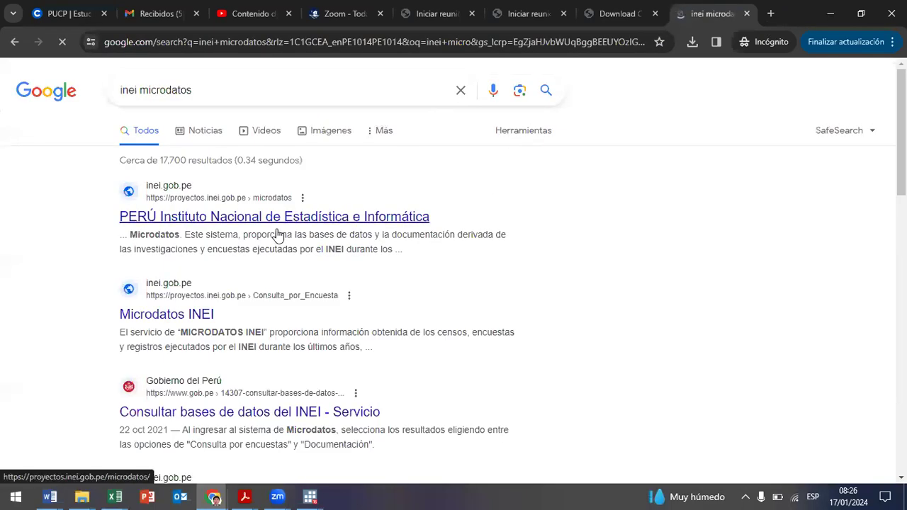
click(275, 214)
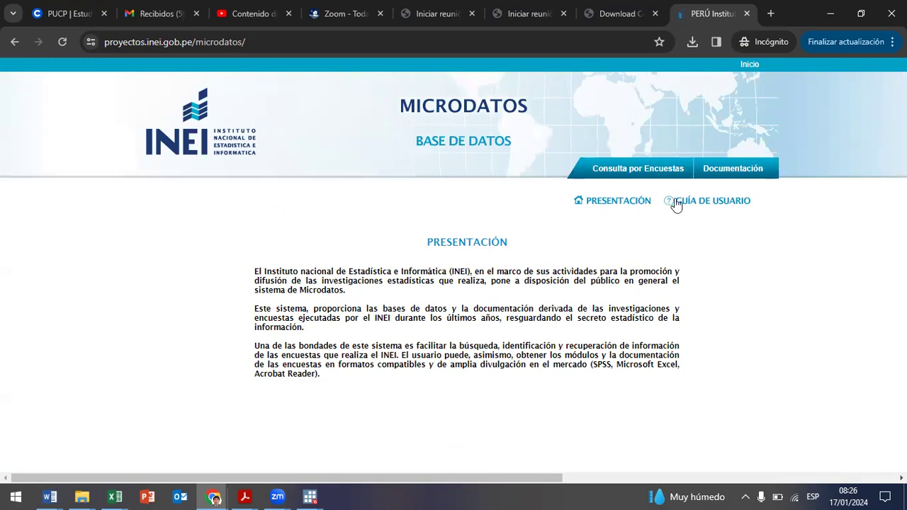
Query the surveys for ENAHO Metodología ACTUALIZADA, Condiciones de Vida y Pobreza - ENAHO, year 2012, period Anual - (Ene-Dic)
click(387, 275)
click(263, 345)
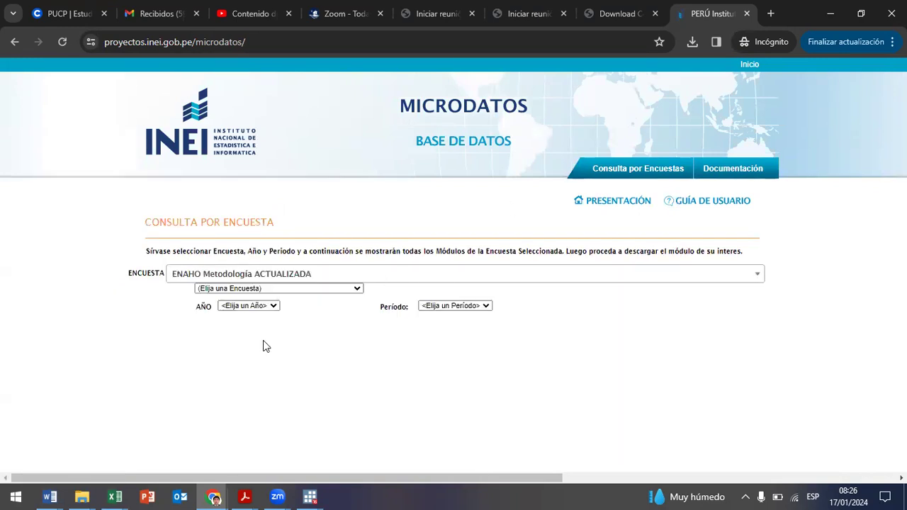
click(276, 290)
click(276, 306)
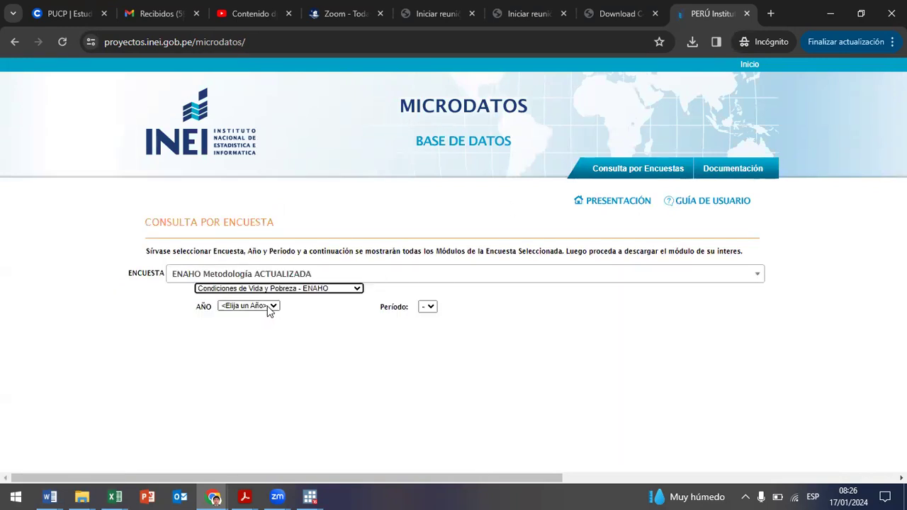
click(270, 306)
click(228, 200)
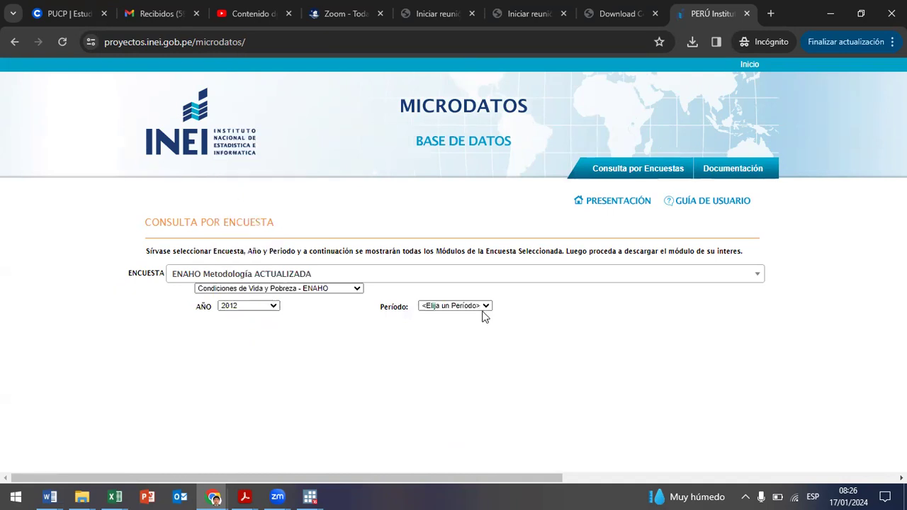
click(461, 306)
click(479, 327)
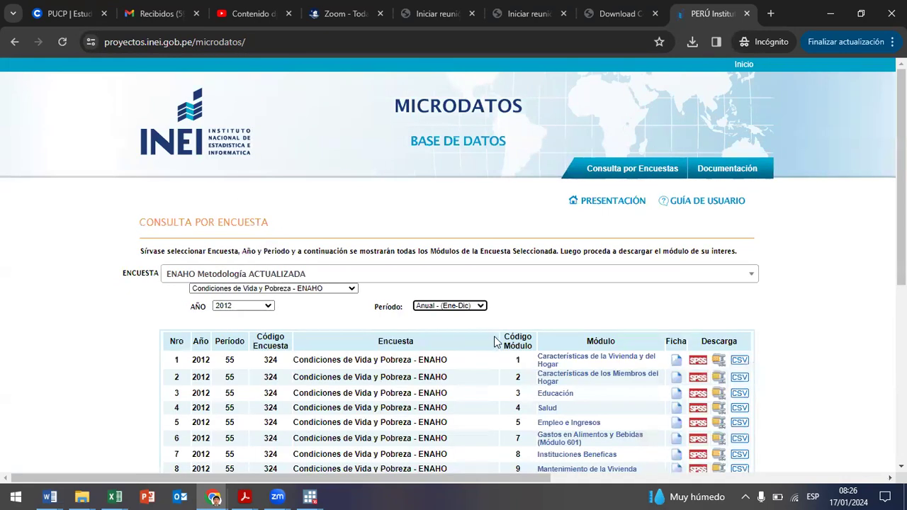
Review the list of 2012 ENAHO modules, highlighting the Empleo e Ingresos module
scroll(486, 333, down, 2)
drag(536, 290, 614, 289)
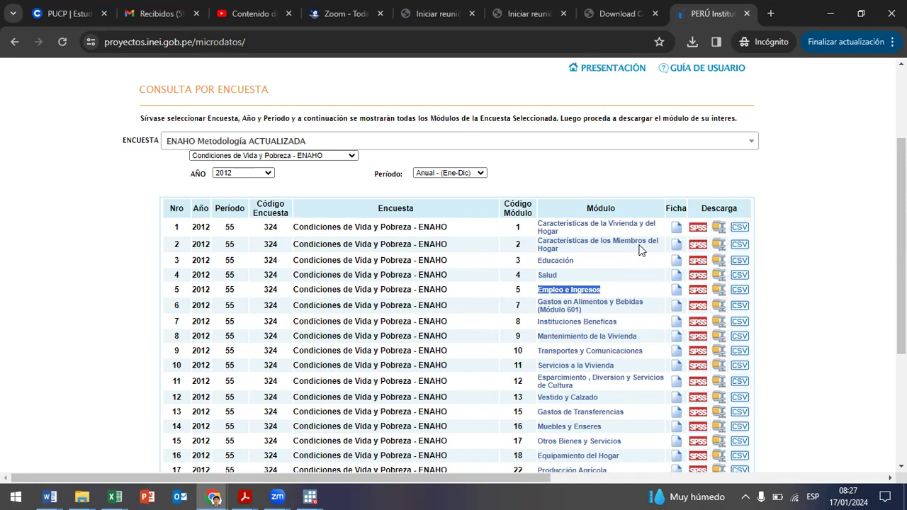
click(614, 290)
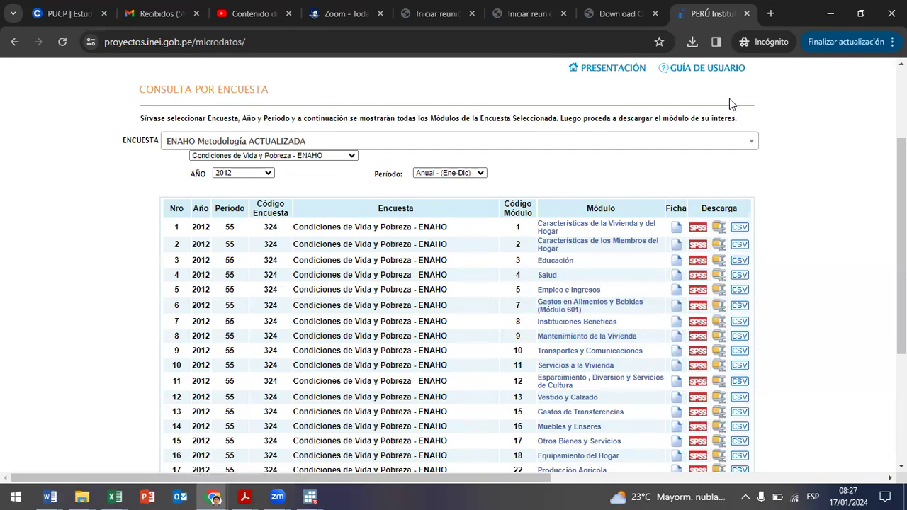
Return to the Stata data browser and examine the identifier columns conglome, vivienda, hogar and codperso
click(847, 13)
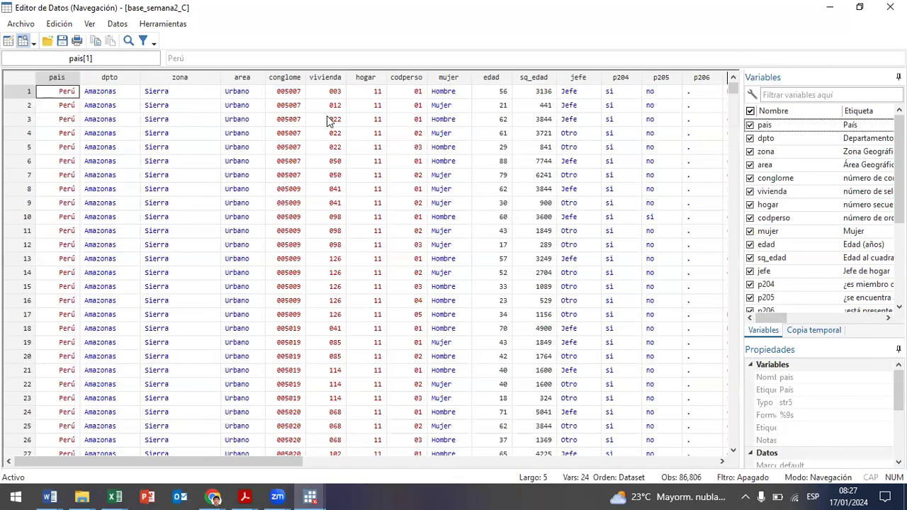
click(287, 80)
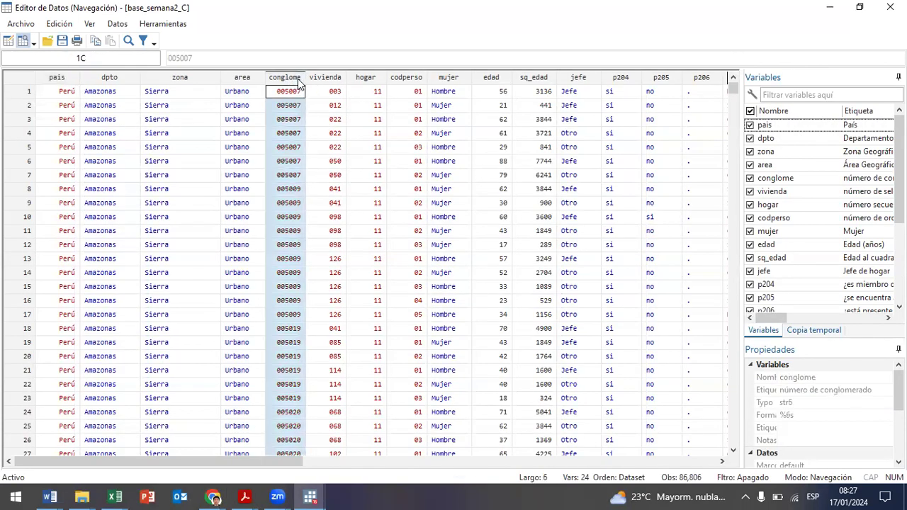
click(329, 81)
click(369, 84)
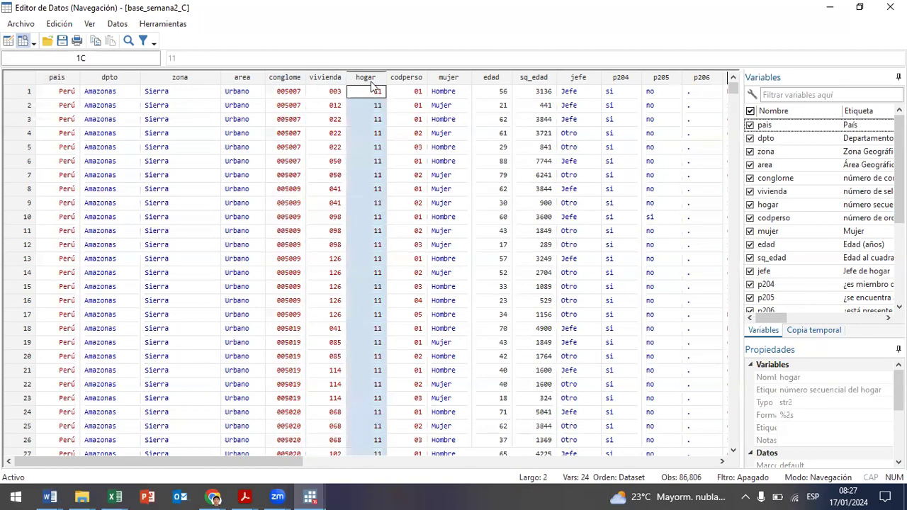
click(413, 79)
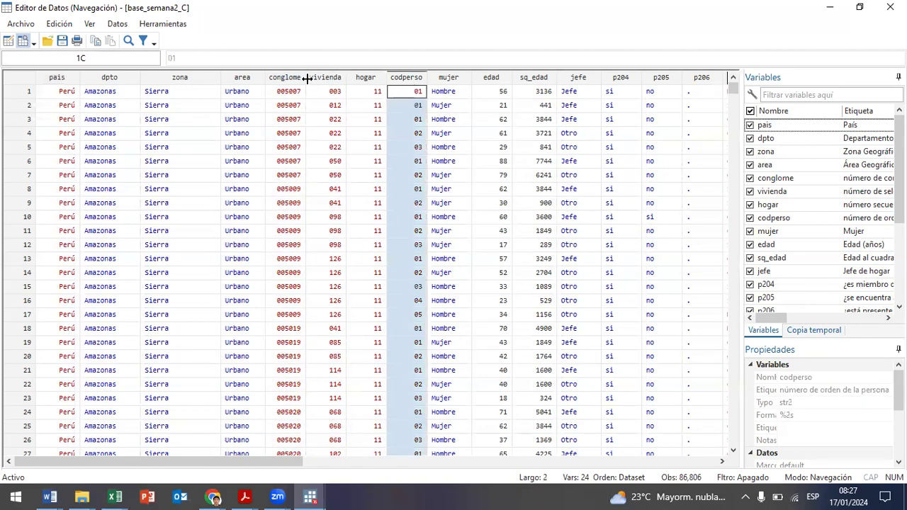
click(369, 81)
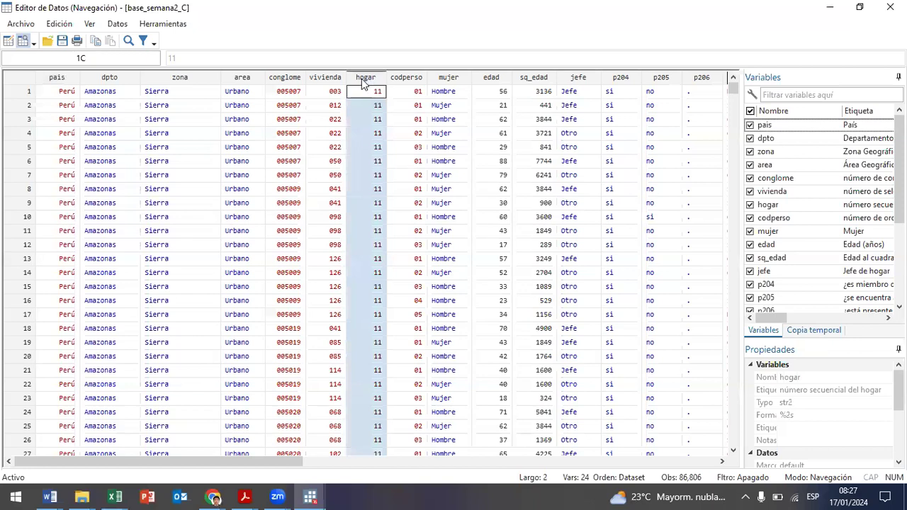
click(402, 80)
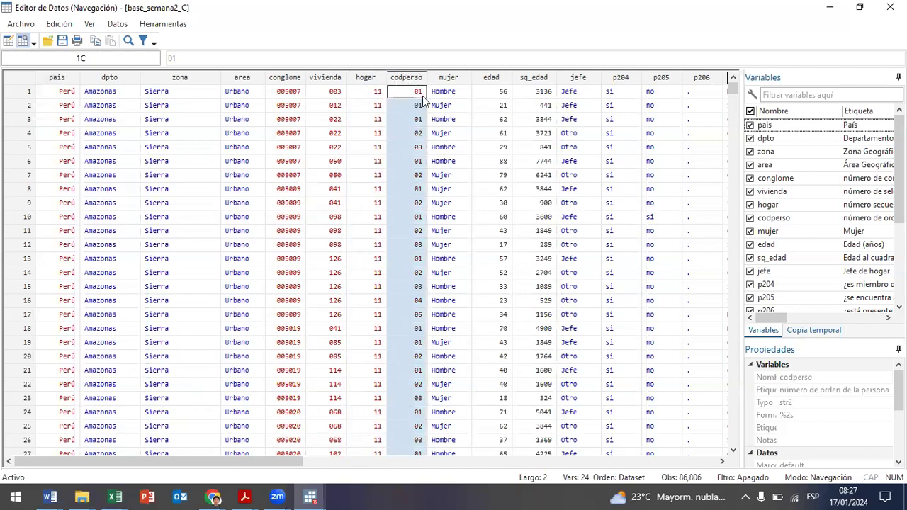
click(421, 96)
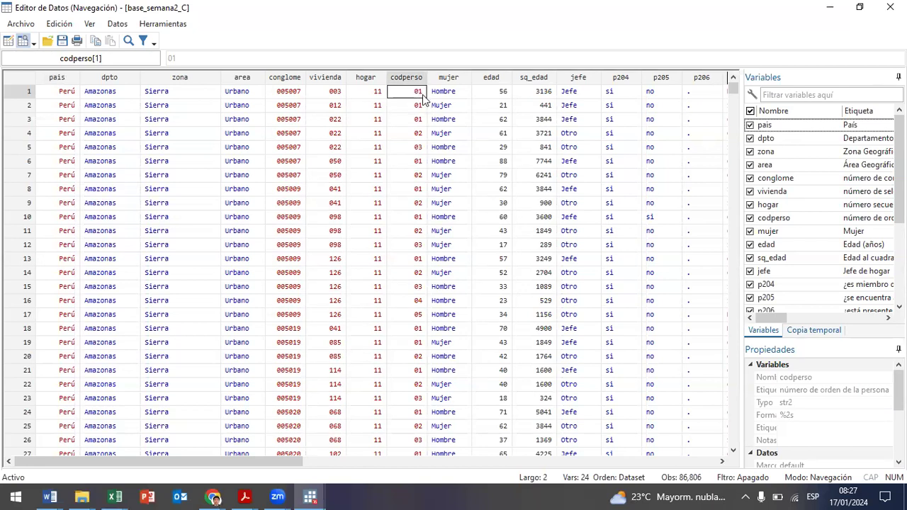
Compare the codperso, hogar, vivienda and conglome codes of individual observations, including row 56
click(381, 96)
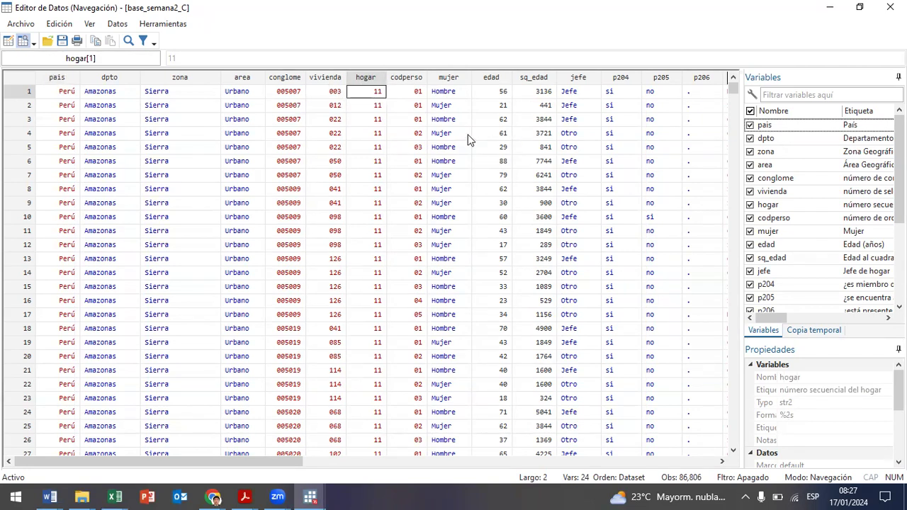
click(418, 147)
scroll(418, 147, down, 13)
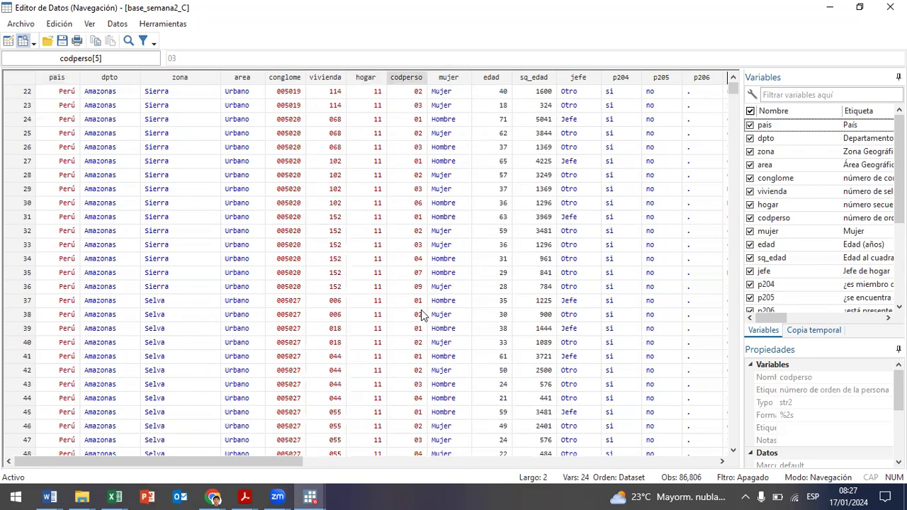
click(419, 319)
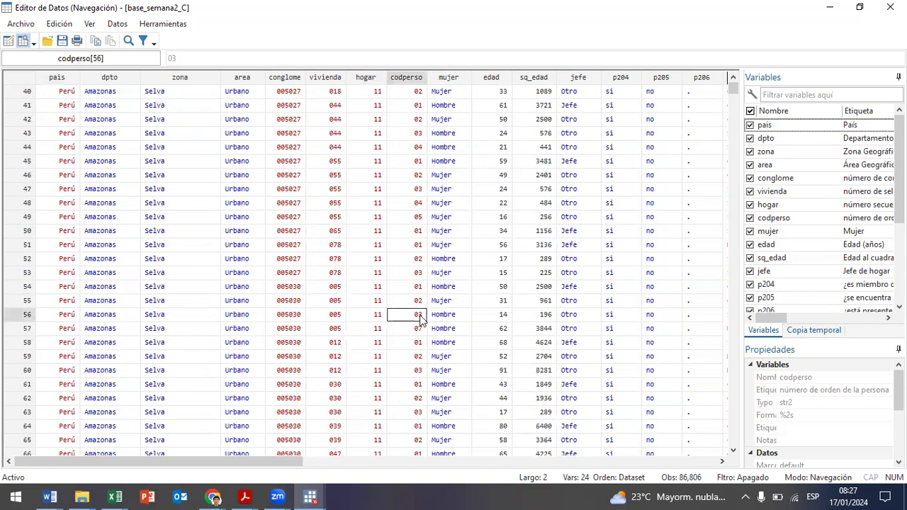
click(376, 320)
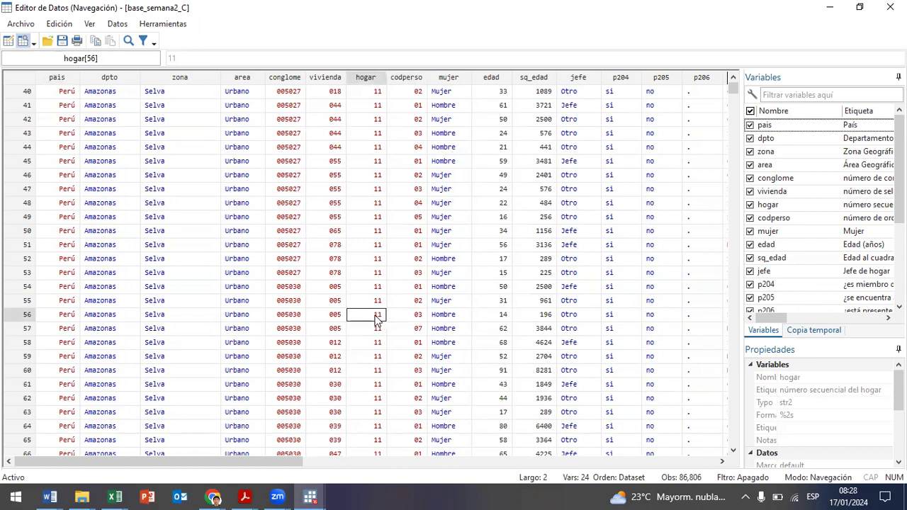
click(340, 321)
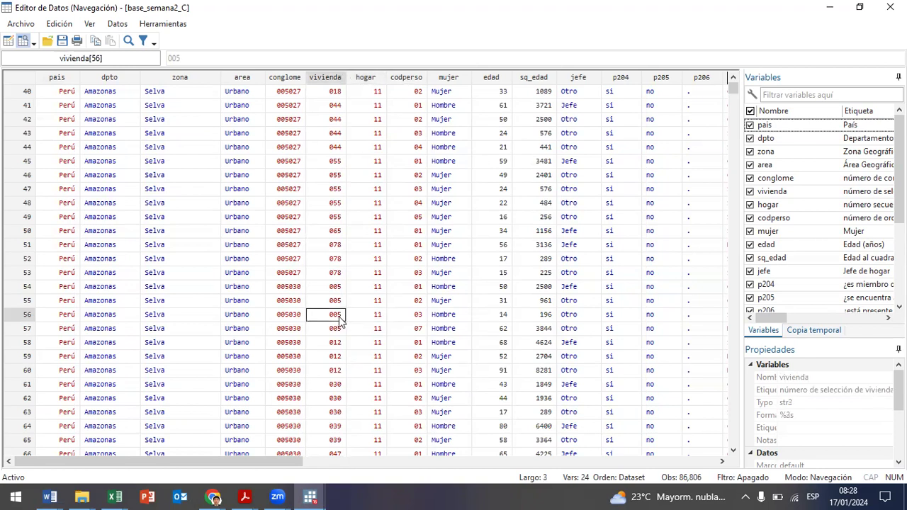
click(298, 318)
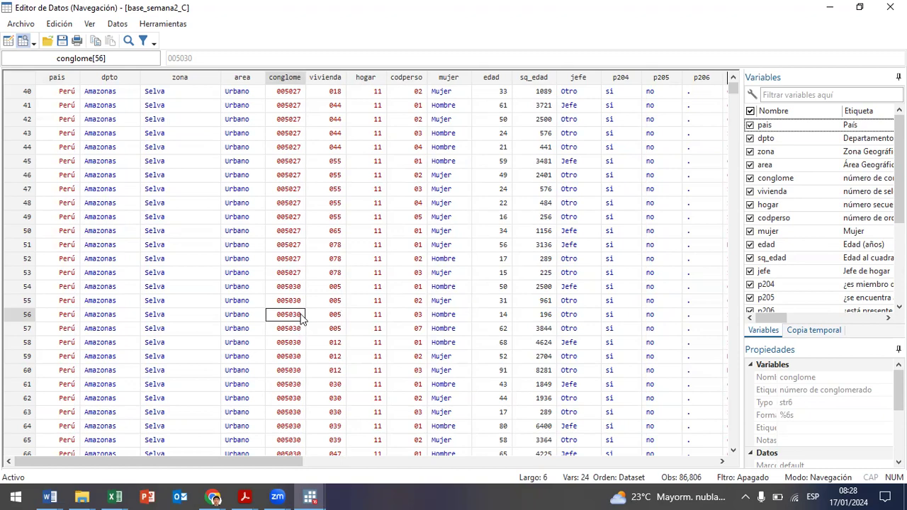
drag(733, 91, 783, 79)
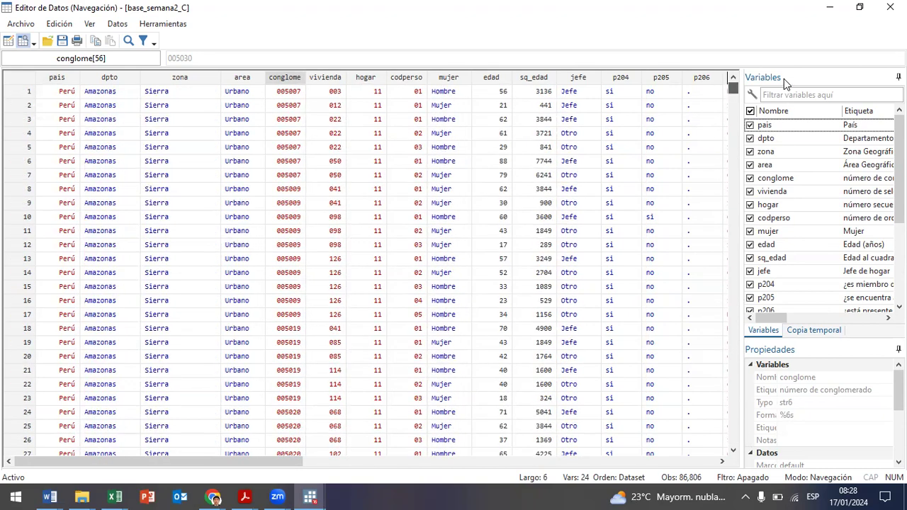
Examine the person code and the complete row of the first observation, and put the data browser away
click(411, 94)
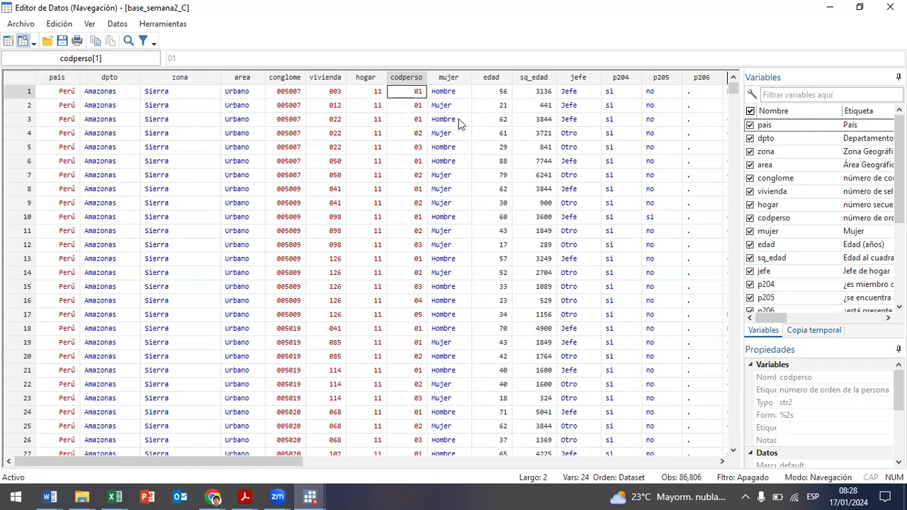
click(25, 93)
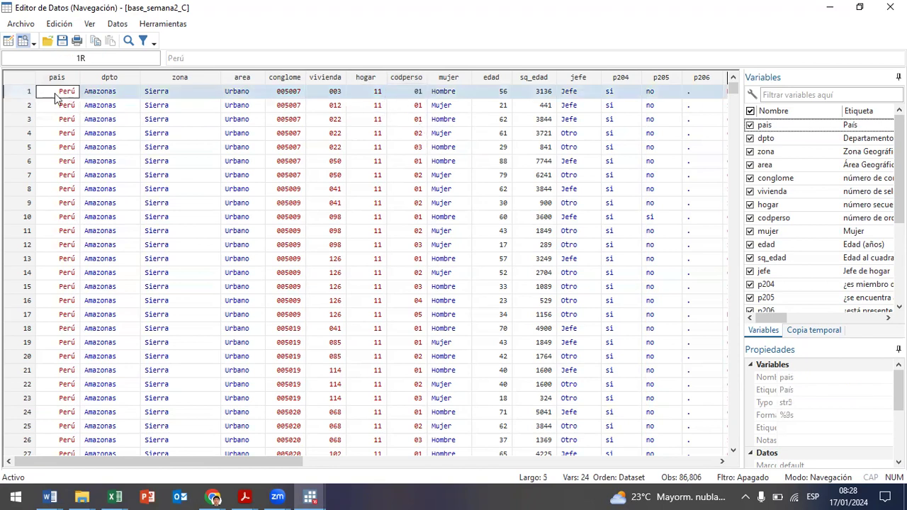
drag(20, 94, 24, 99)
click(830, 7)
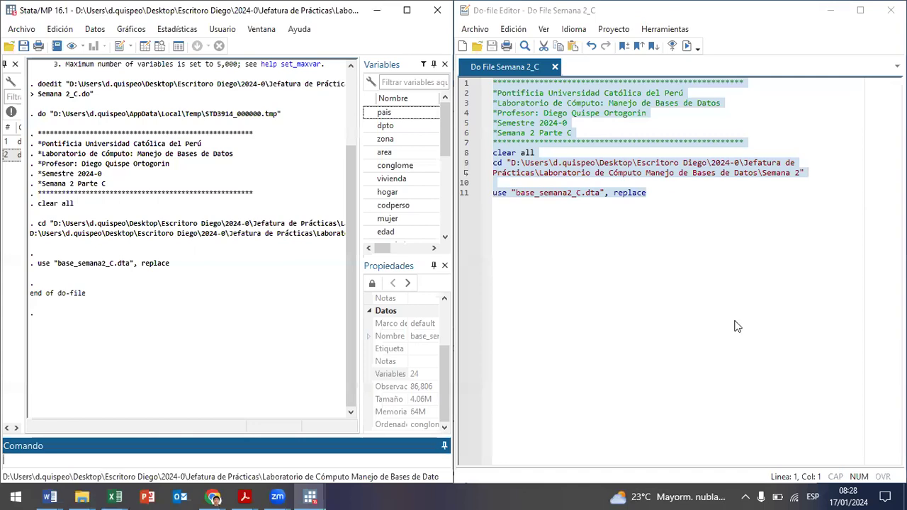
Add the line sort conglome vivienda hogar codperso at the end of the do-file and run it
click(705, 188)
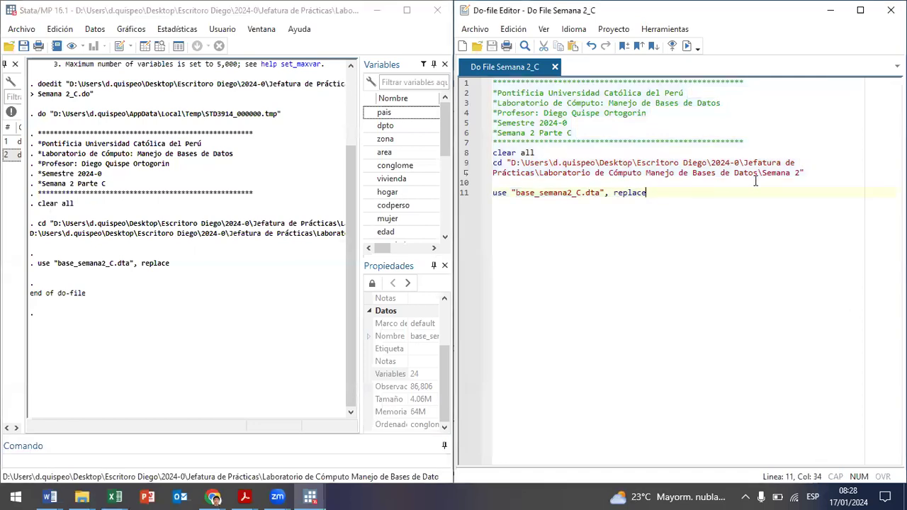
key(Return)
text(sort)
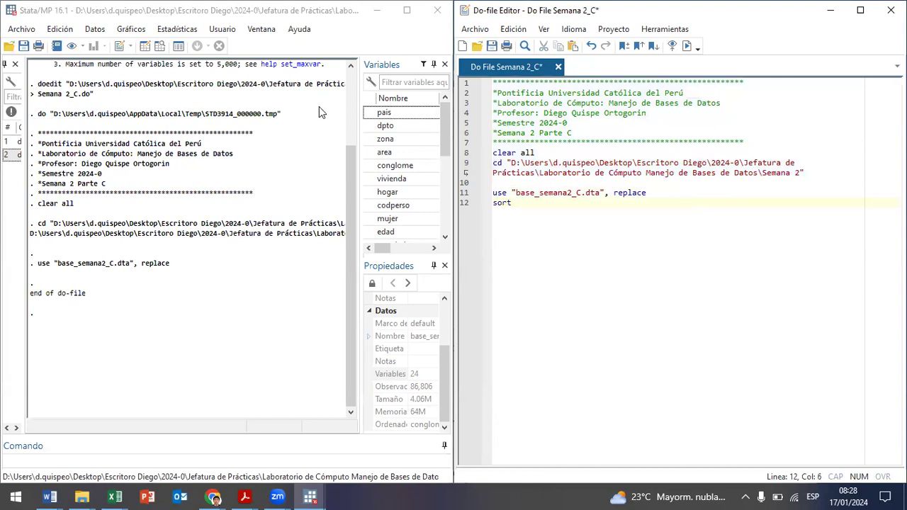
click(368, 165)
click(368, 179)
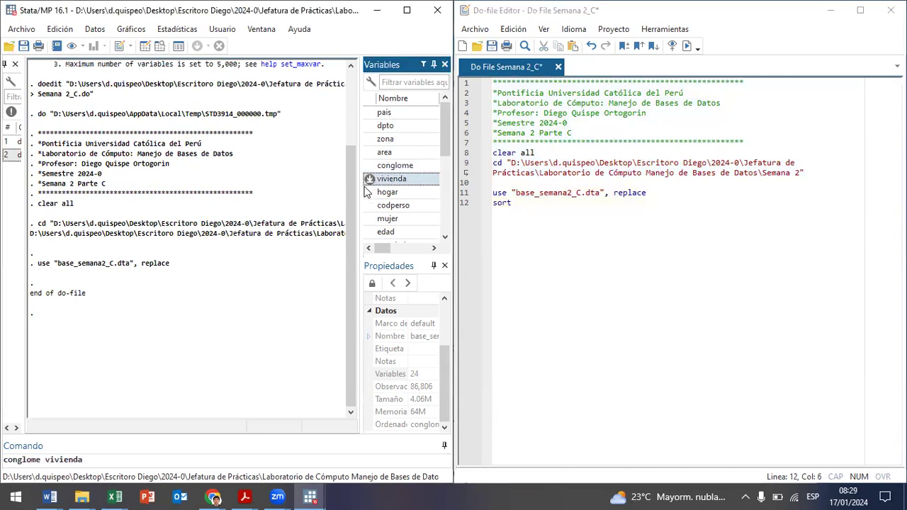
click(369, 192)
click(369, 205)
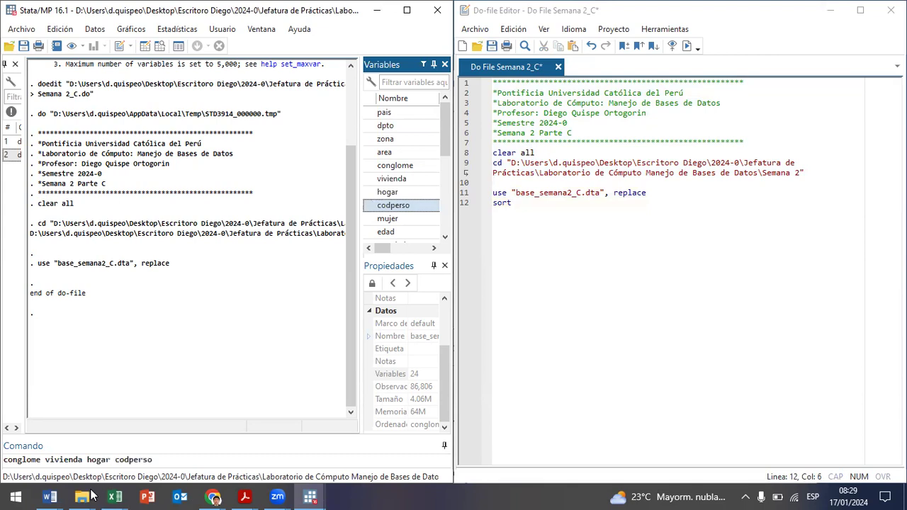
click(173, 461)
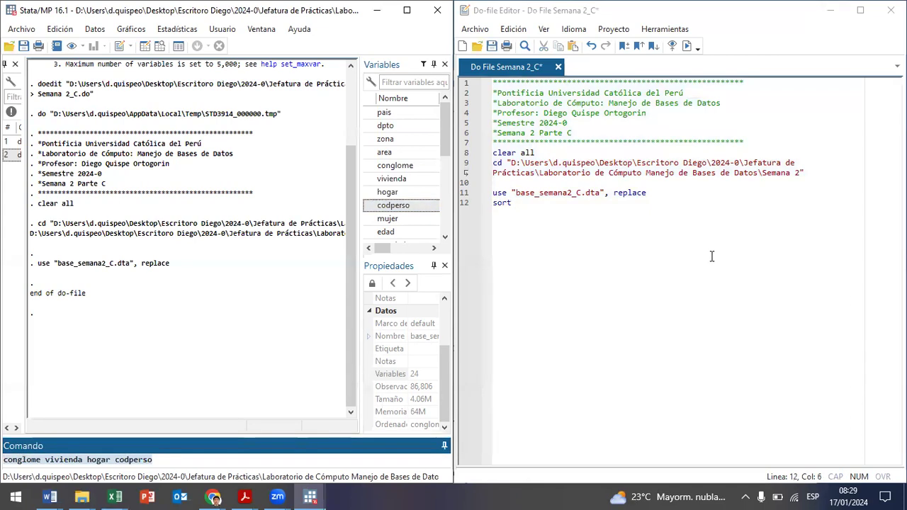
click(544, 207)
text(conglome vivienda hogar codperso)
drag(544, 205, 501, 208)
key(ctrl+d)
Open the data browser and narrow its variable list so more data columns fit, with the window maximized
click(160, 46)
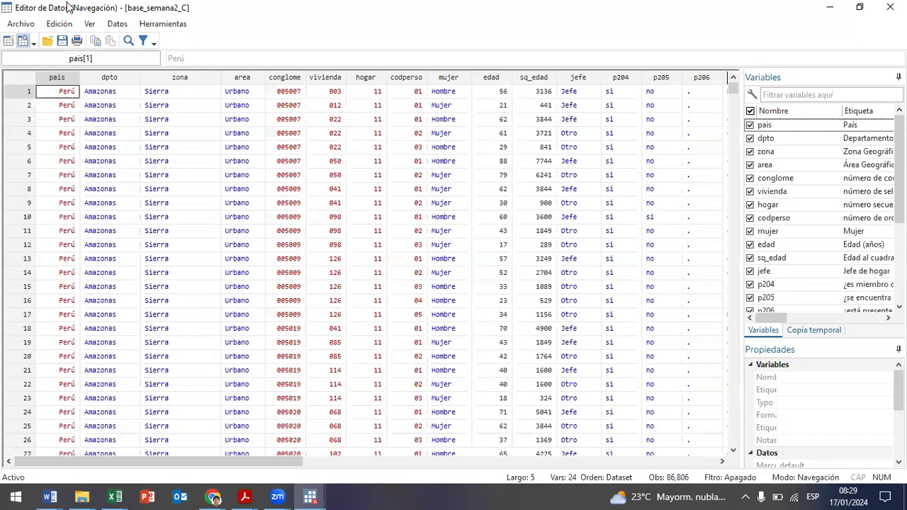
key(super+Left)
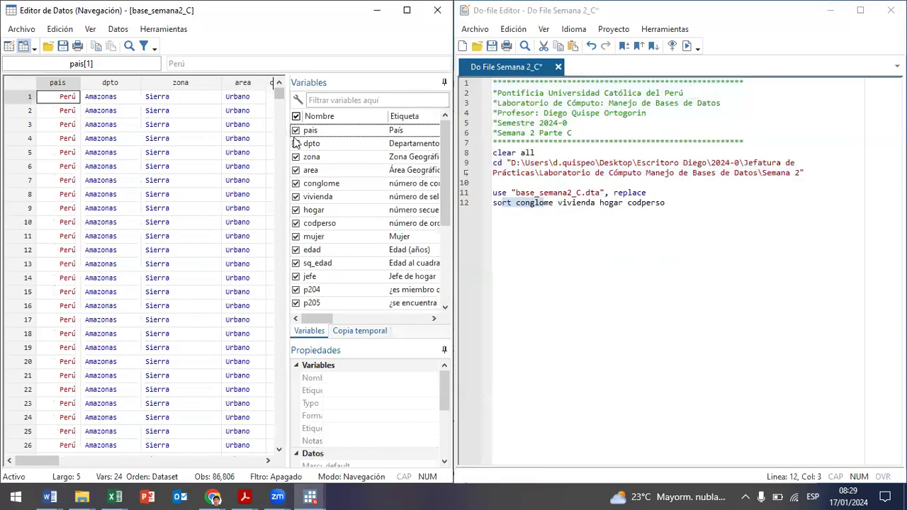
drag(286, 145, 412, 167)
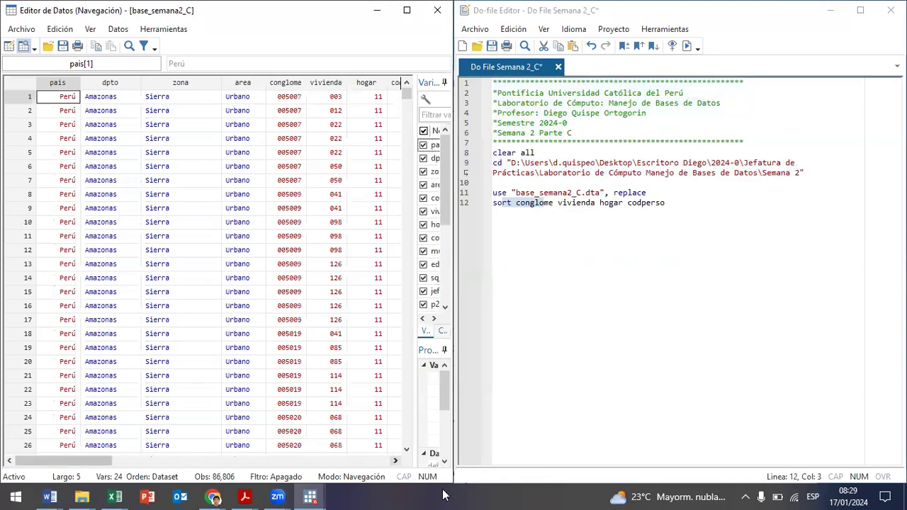
click(395, 461)
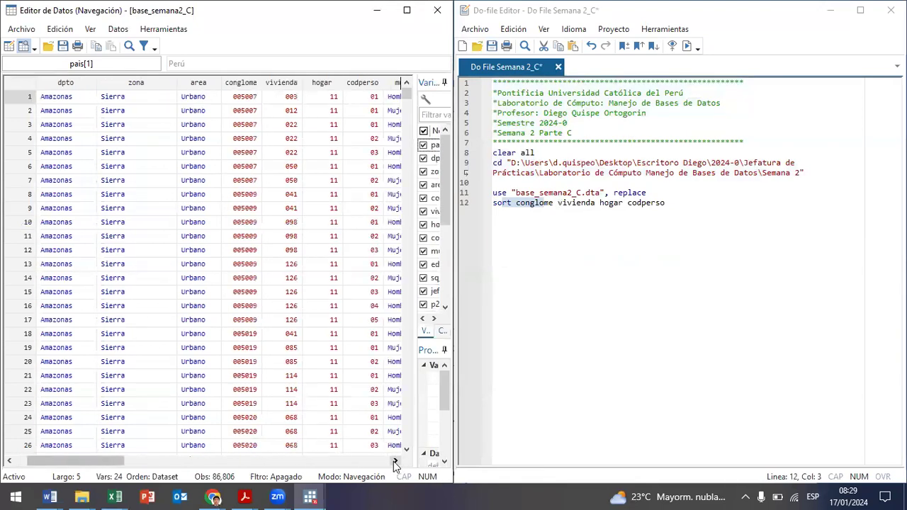
double_click(234, 19)
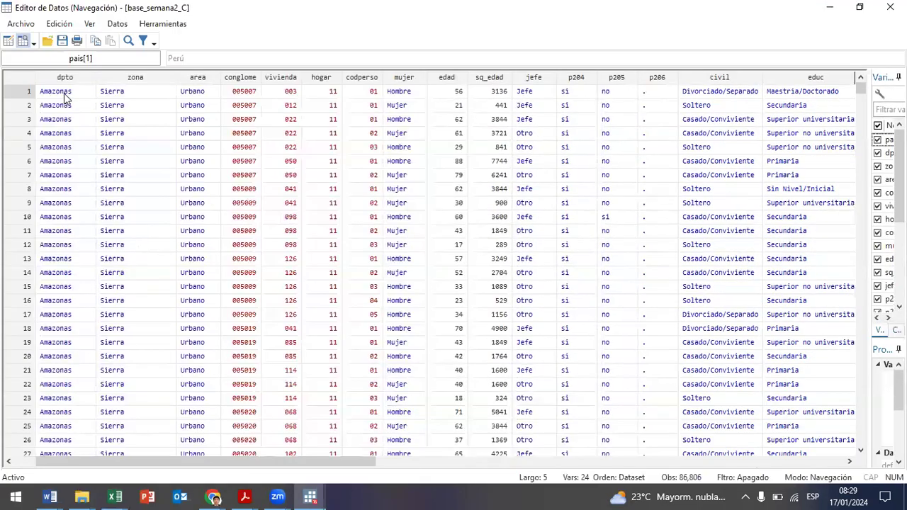
Review the sorted observations from the first two rows down to the Piura records, and close the data browser
mouse_move(32, 92)
mouse_down()
mouse_move(25, 119)
mouse_move(25, 98)
mouse_up()
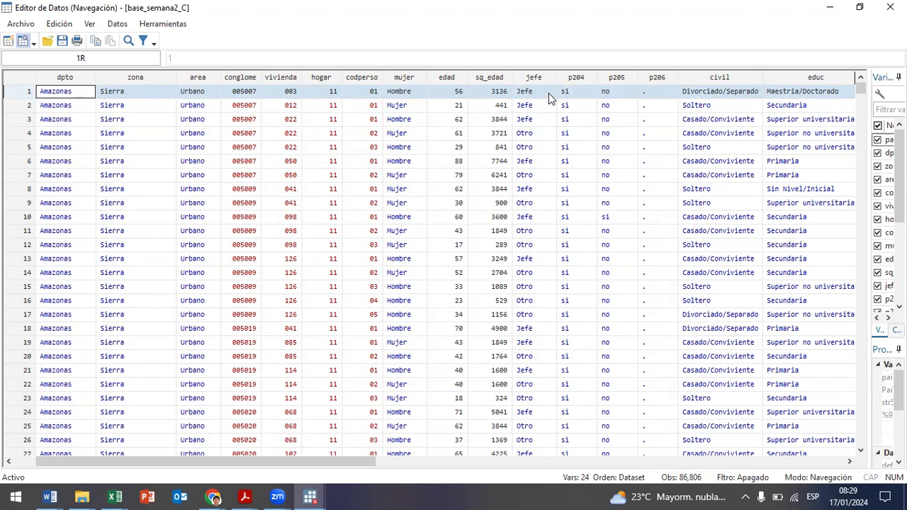
click(24, 107)
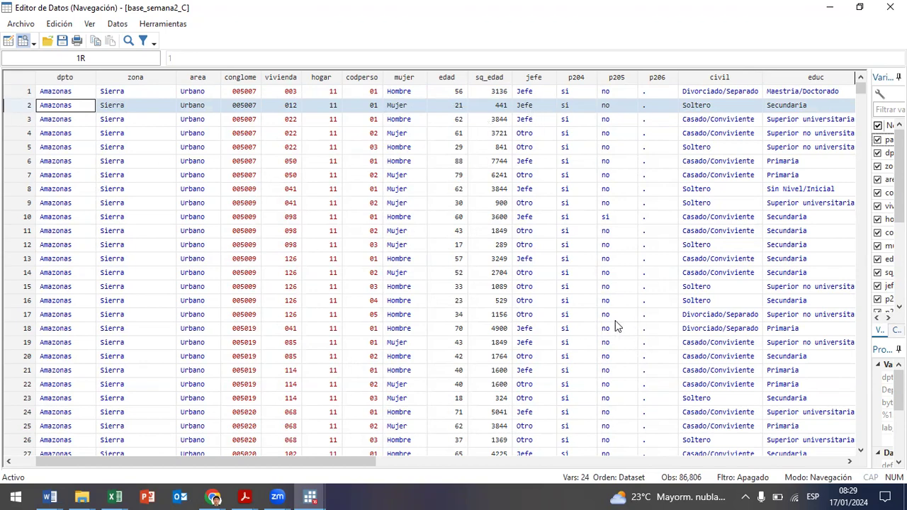
scroll(615, 326, down, 20)
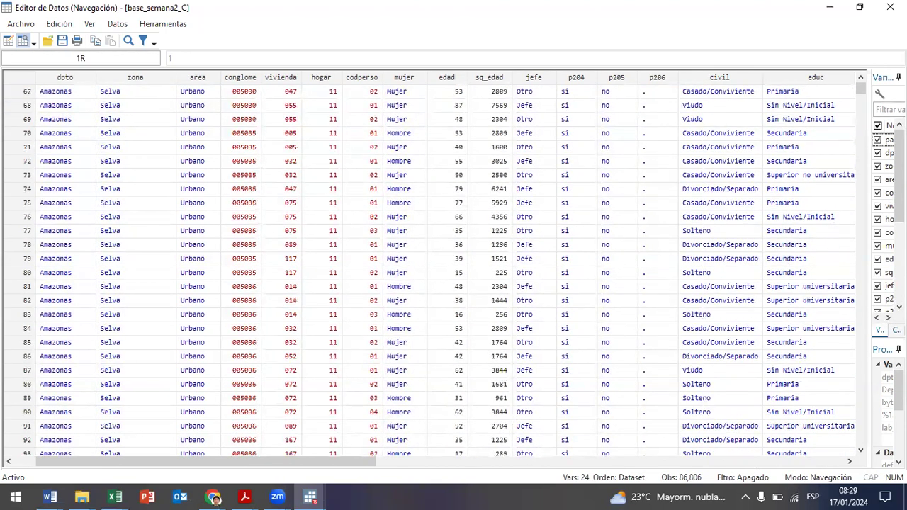
drag(863, 91, 820, 390)
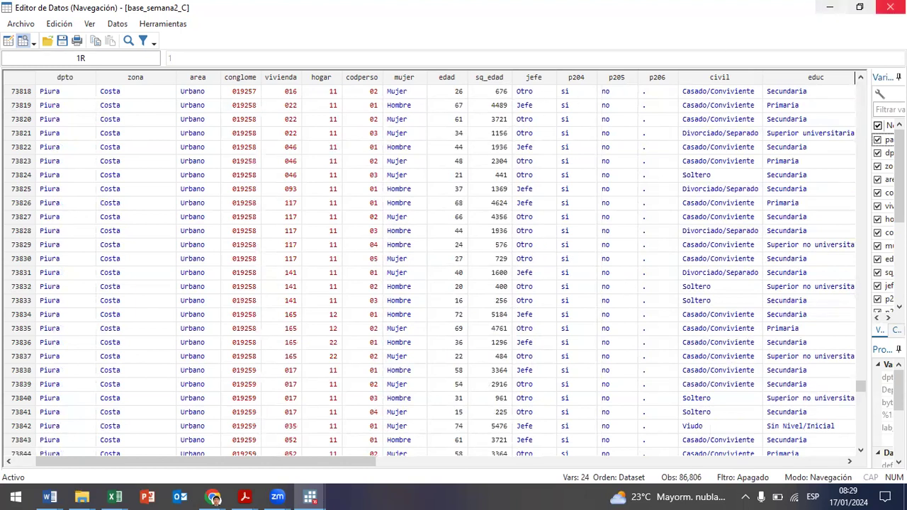
click(890, 7)
Tabulate the household head variable with tab jefe and highlight the Jefe row of the output
click(83, 447)
text(tab jefe)
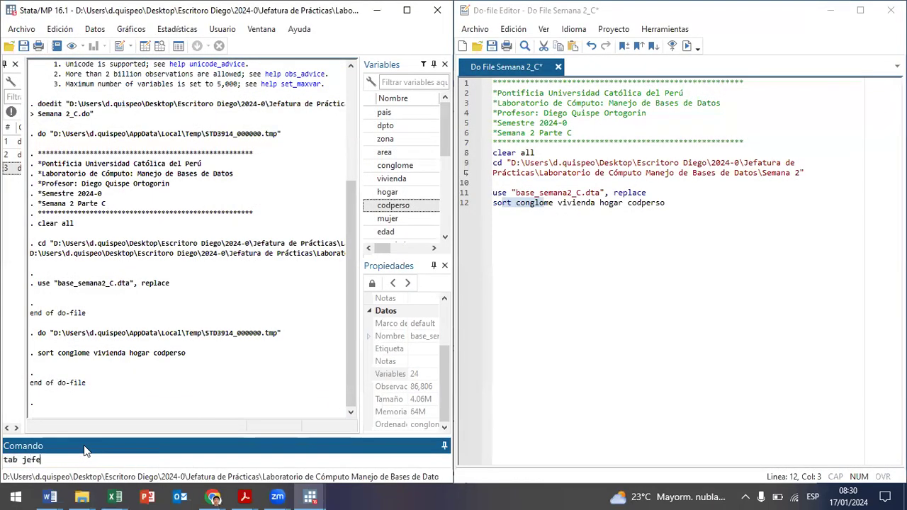
key(Return)
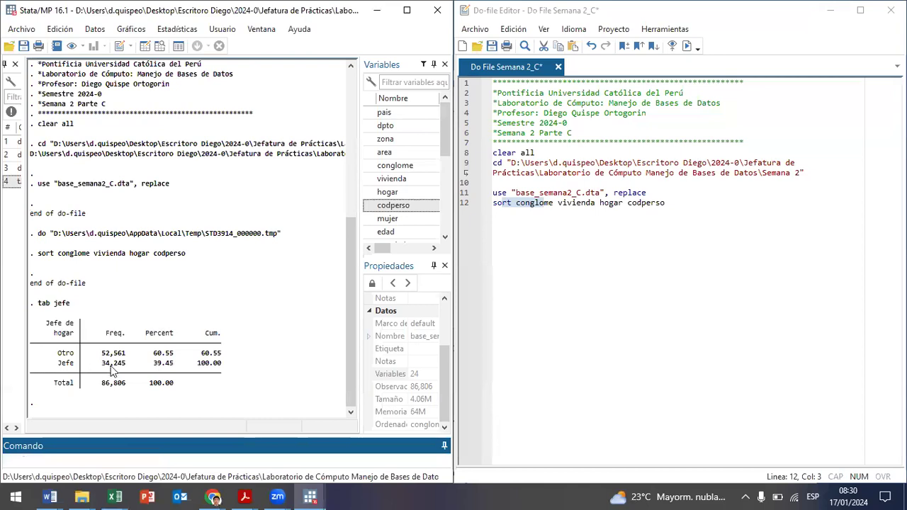
drag(226, 366, 23, 377)
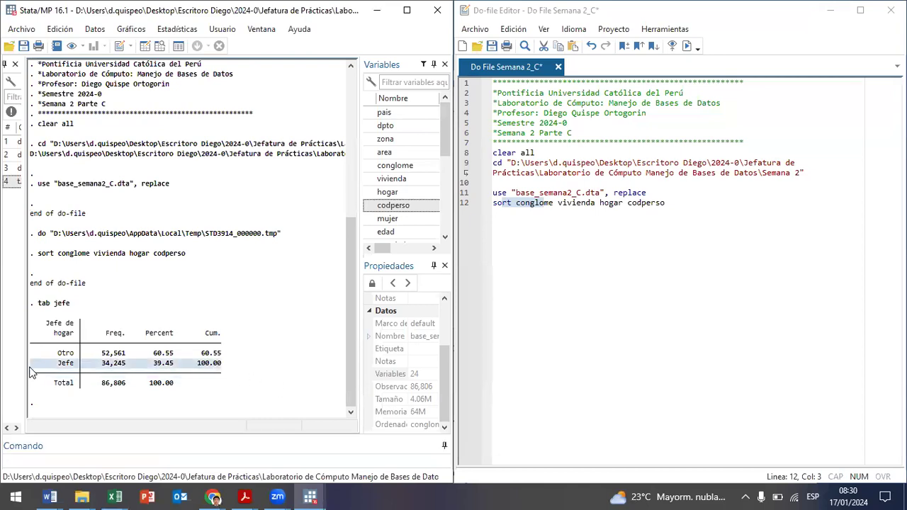
Reopen the data browser and go through the first observation's variables from dpto across to peao
click(160, 47)
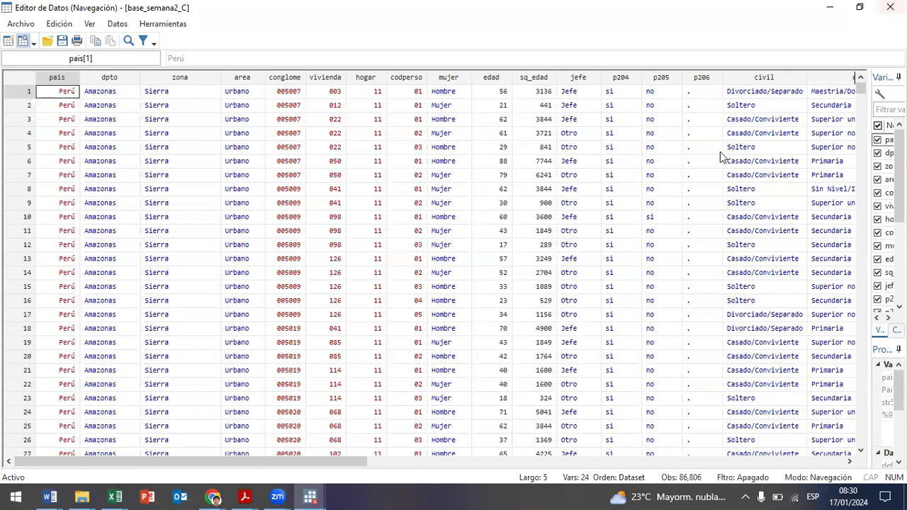
click(103, 95)
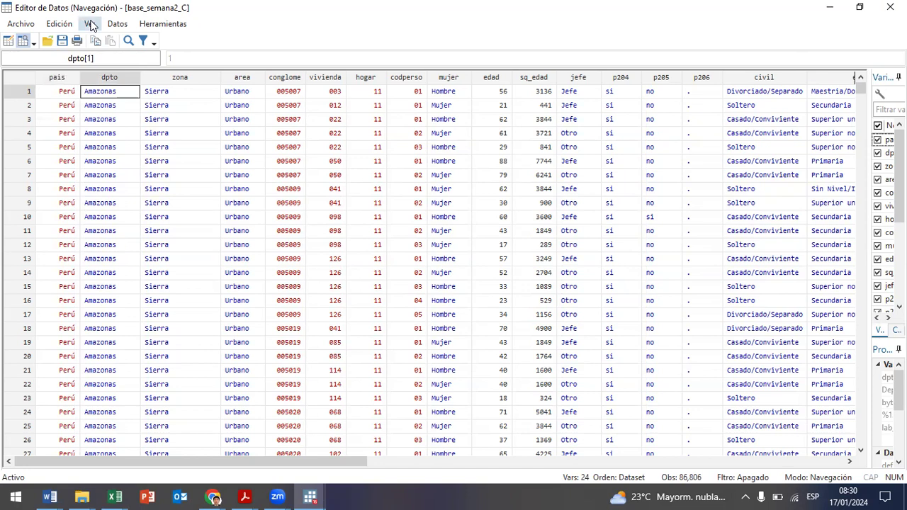
key(Right)
key(Right)
key(Right)
key(Right)
key(Right)
key(Right)
key(Right)
key(Right)
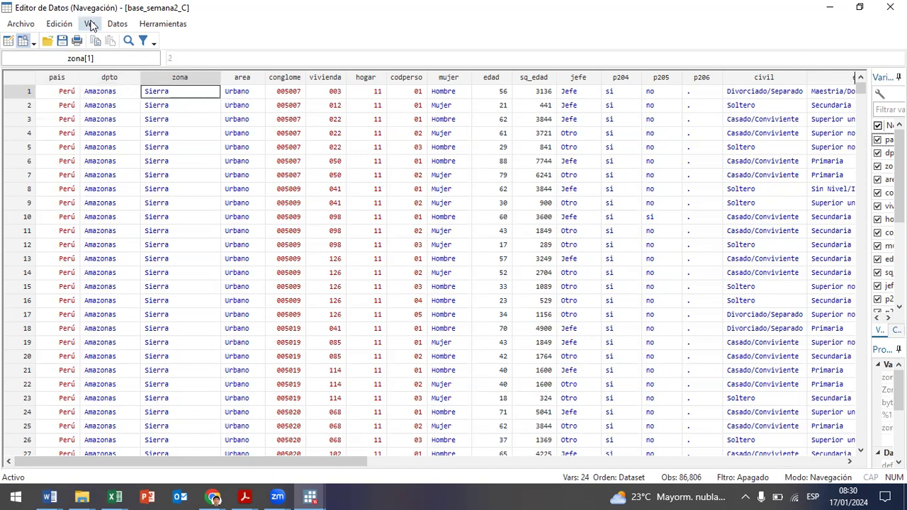
key(Right)
key(Right)
key(Right)
key(Right)
key(Right)
key(Right)
key(Right)
key(Right)
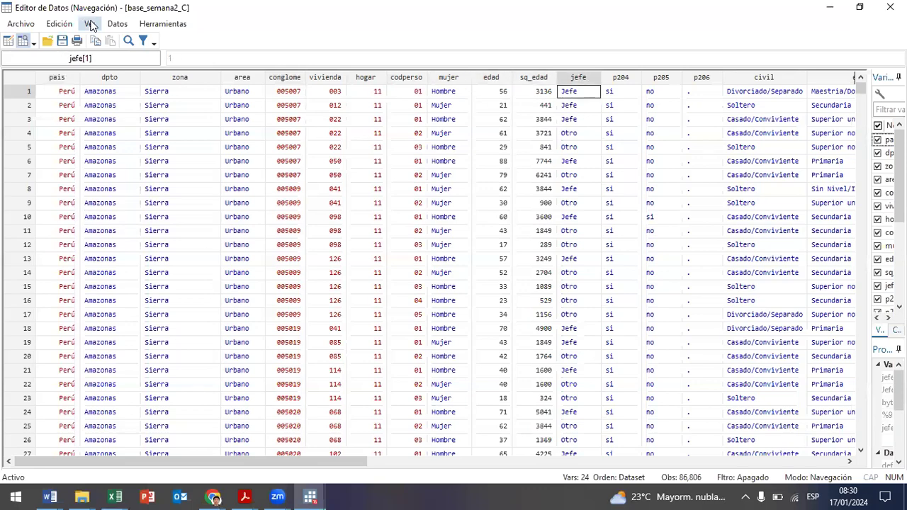
key(Right)
key(Right)
key(Right)
key(Right)
key(Right)
key(Right)
key(Right)
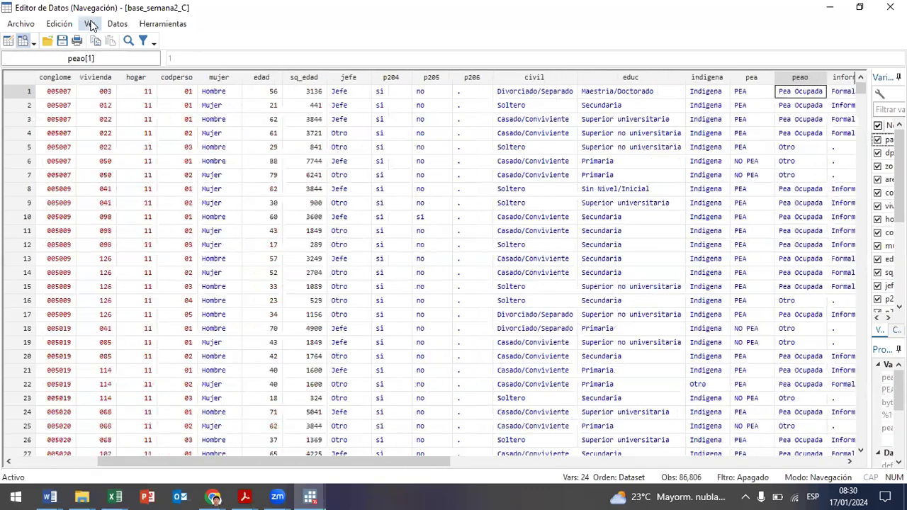
Examine the first observation's educ, indigena, pea and peao values
key(Left)
key(Left)
key(Left)
key(Left)
key(Left)
key(Left)
key(Left)
key(Left)
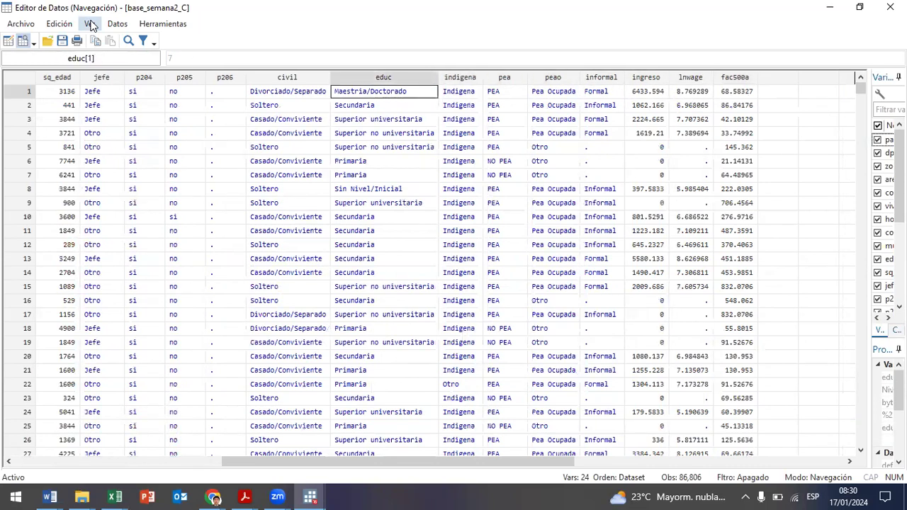
key(Left)
key(Right)
key(Right)
key(Right)
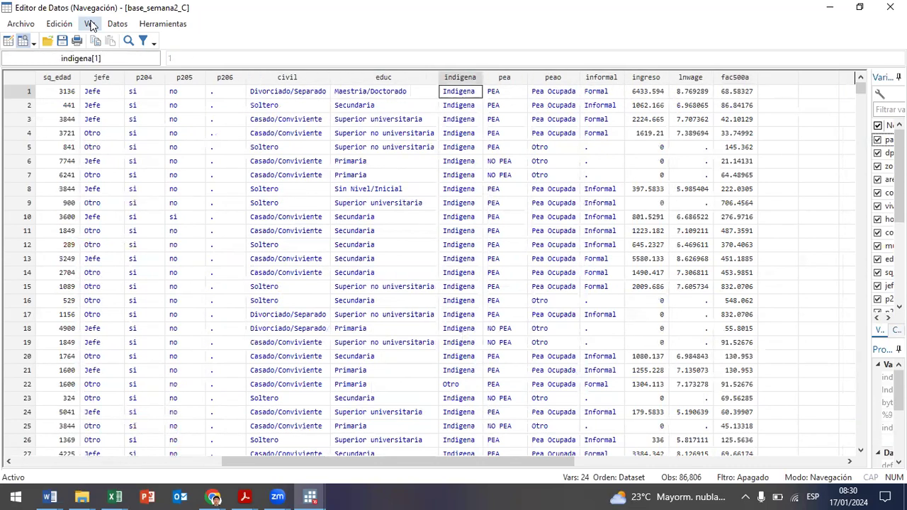
key(Right)
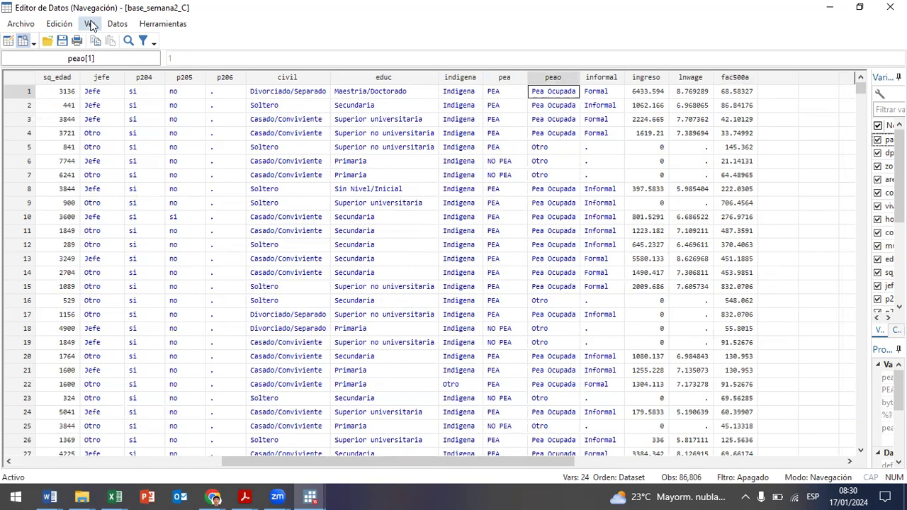
Examine the first observation's informal, ingreso, lnwage and fac500a values in the data browser
key(Right)
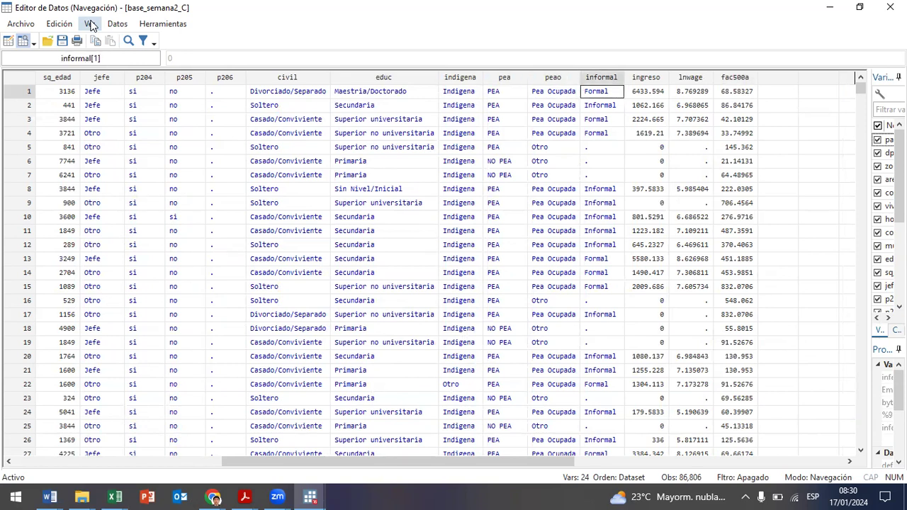
key(Right)
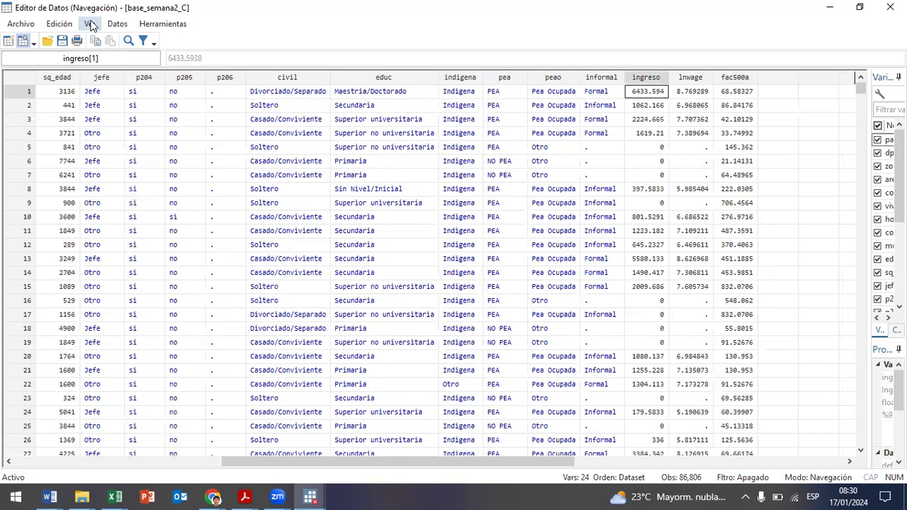
key(Right)
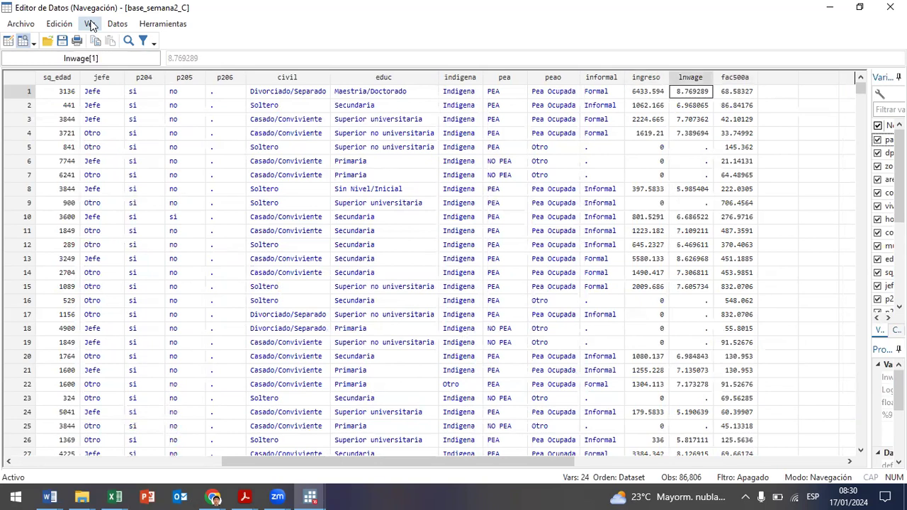
key(Right)
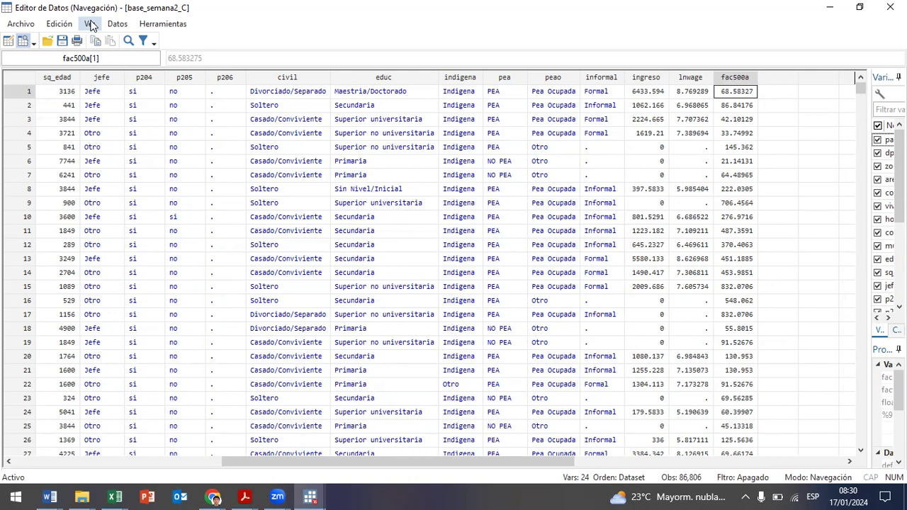
Go back through the first observation's variables from fac500a to pais
key(Left)
key(Left)
key(Left)
key(Left)
key(Left)
key(Left)
key(Left)
key(Left)
key(Left)
key(Left)
key(Left)
key(Left)
key(Left)
key(Left)
key(Left)
key(Left)
key(Left)
key(Left)
key(Left)
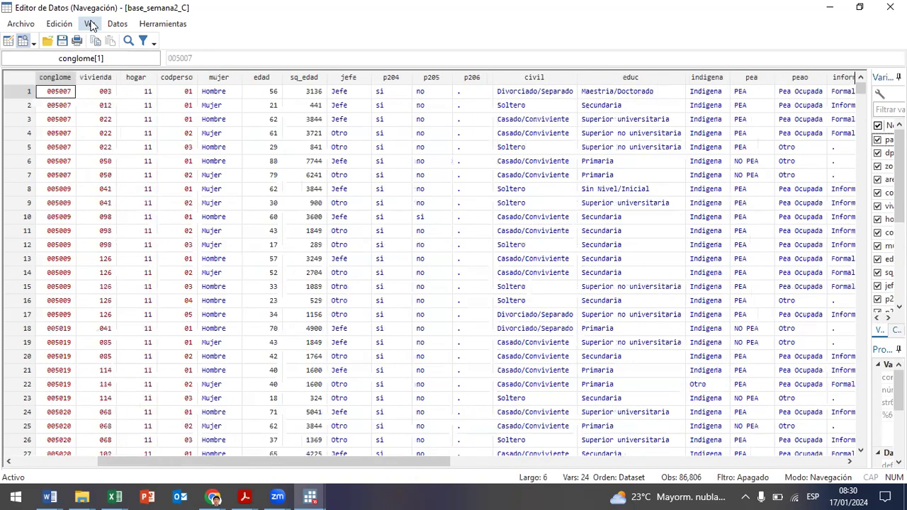
key(Left)
key(Left)
key(Left)
key(Left)
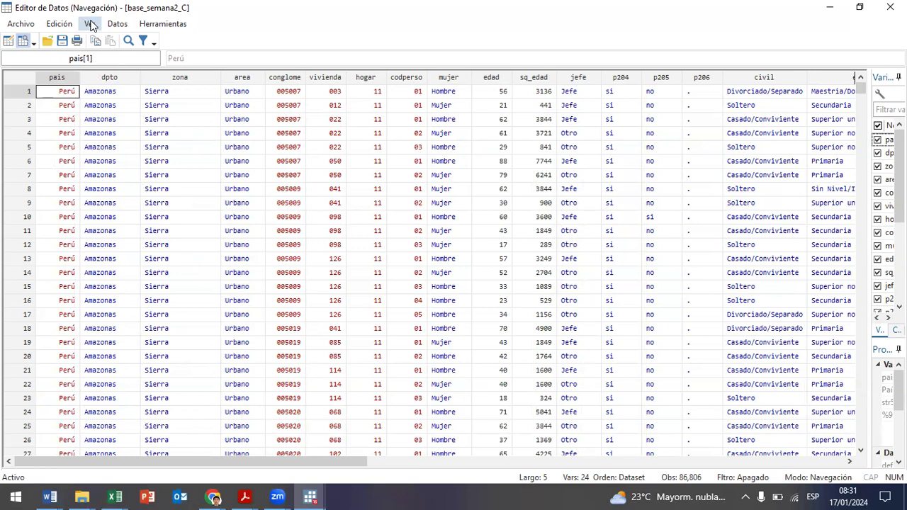
Go through the first observation again from pais across to lnwage, return to ingreso and close the data browser
key(Right)
key(Right)
key(Right)
key(Right)
key(Right)
key(Right)
key(Right)
key(Right)
key(Right)
key(Right)
key(Right)
key(Right)
key(Right)
key(Right)
key(Right)
key(Right)
key(Right)
key(Right)
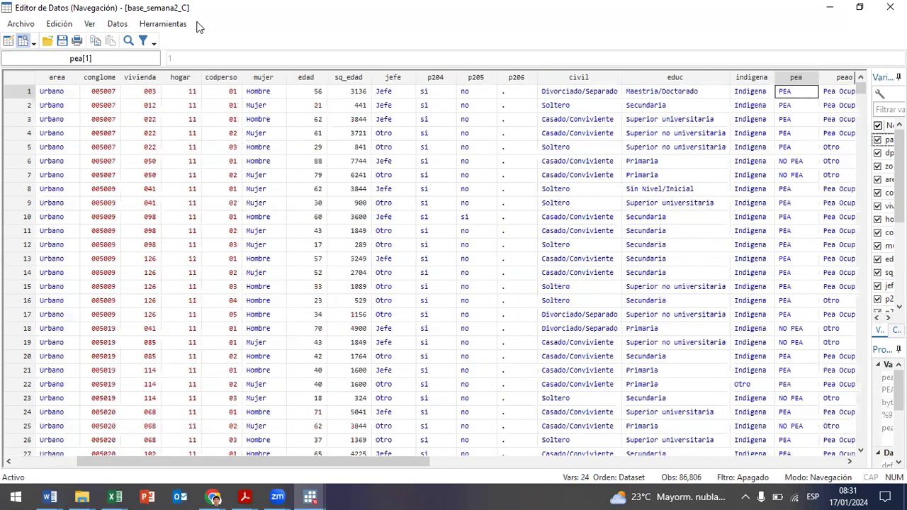
key(Right)
key(Right)
key(Right)
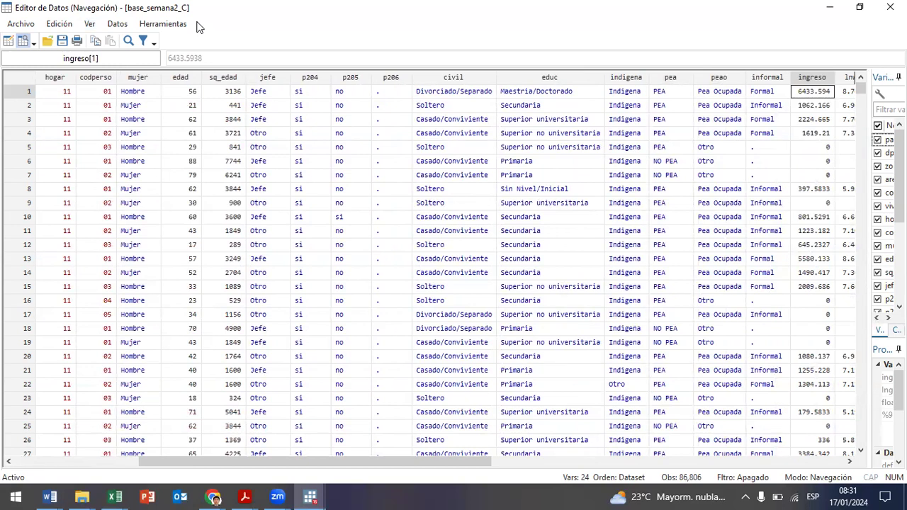
key(Right)
key(Left)
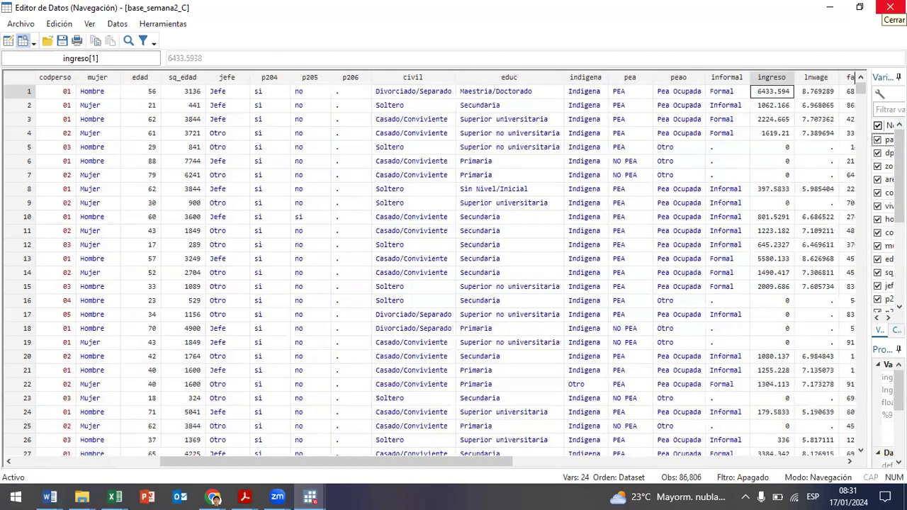
click(890, 7)
Add the comment heading "*1. Estadísticas Descriptivas" to the do-file, one blank line below the sort command
click(700, 204)
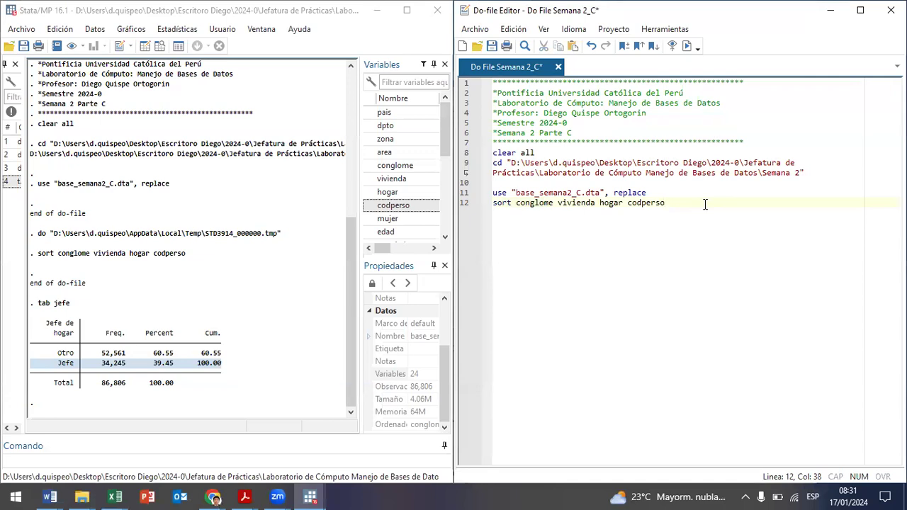
key(Return)
key(Return)
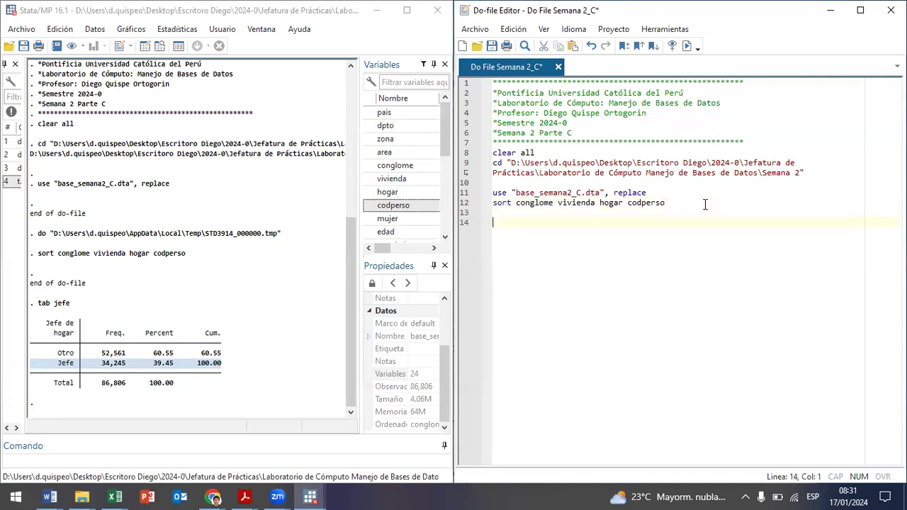
text(l)
text(*)
key(Left)
key(BackSpace)
key(End)
text(1. Es)
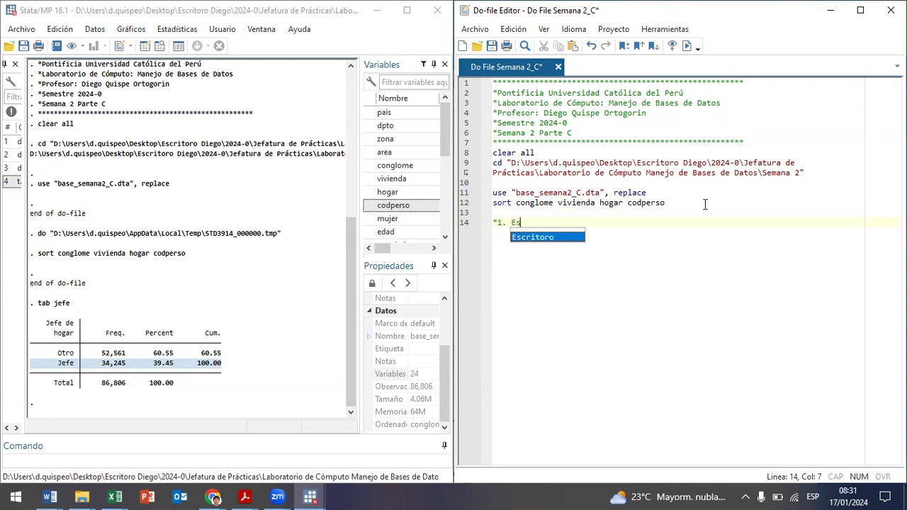
text(tadist)
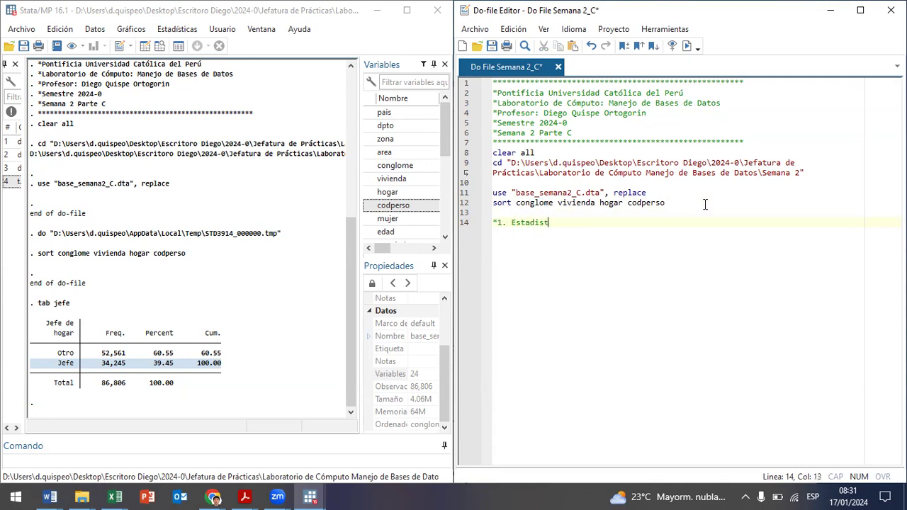
key(BackSpace)
key(BackSpace)
text(ísticas Descriptivas)
key(Return)
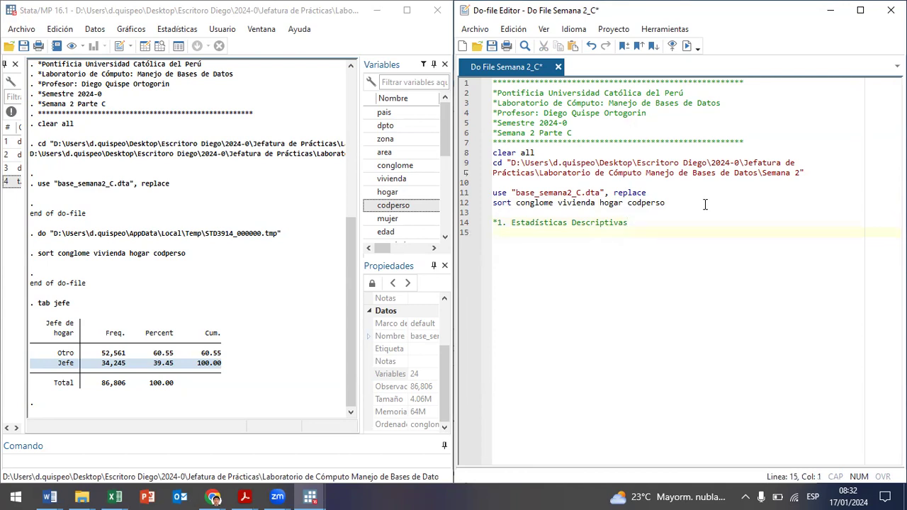
Add the comment subheading "*Summarize" below the Estadísticas Descriptivas heading, with a blank line before and after it
key(Return)
text(*Summarize)
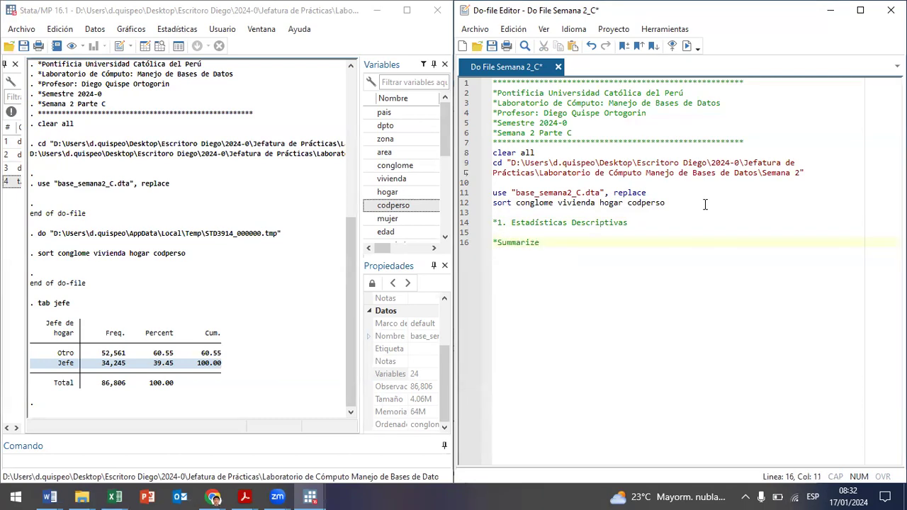
key(Return)
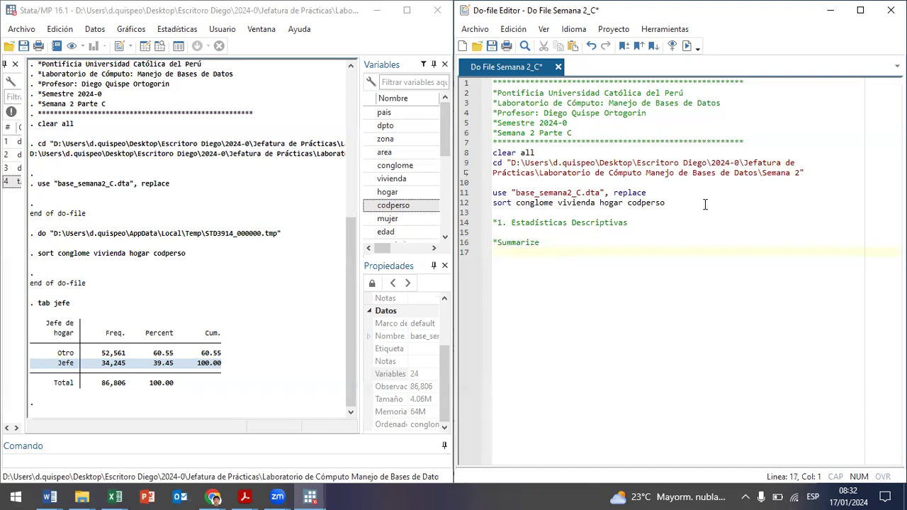
key(Return)
Write the summarize command in its short form sum on line 18 and run it for all variables
text(summ)
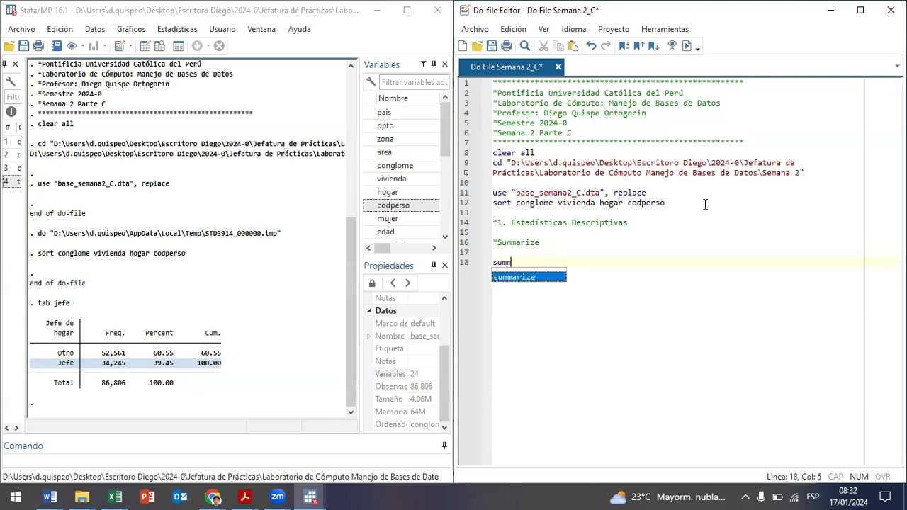
text(arize)
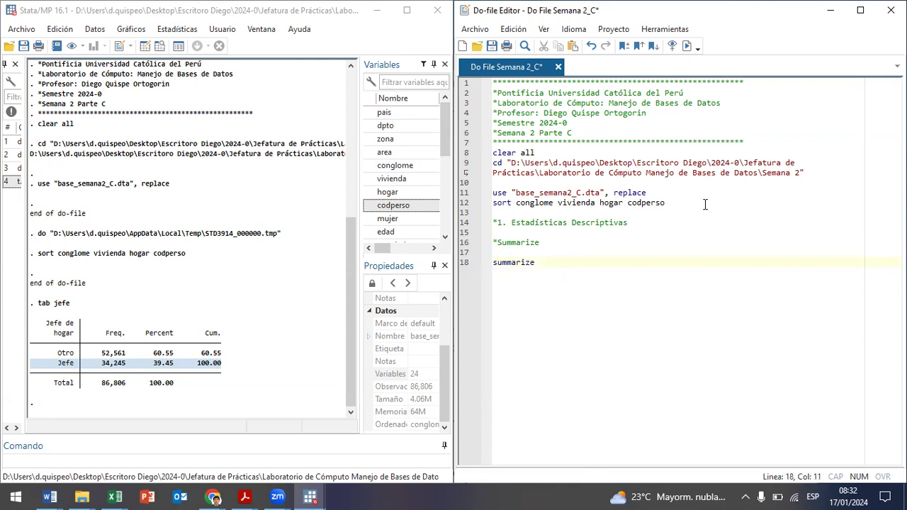
key(BackSpace)
key(BackSpace)
key(BackSpace)
key(BackSpace)
key(BackSpace)
key(BackSpace)
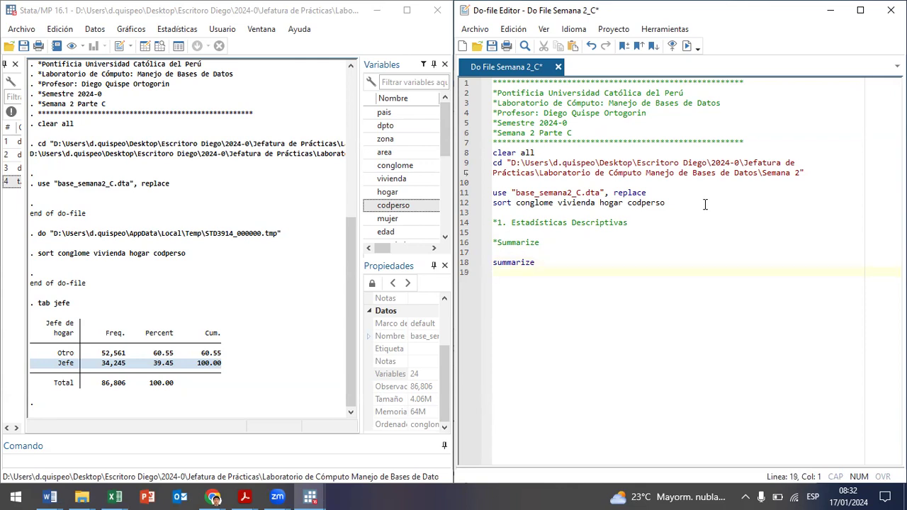
key(BackSpace)
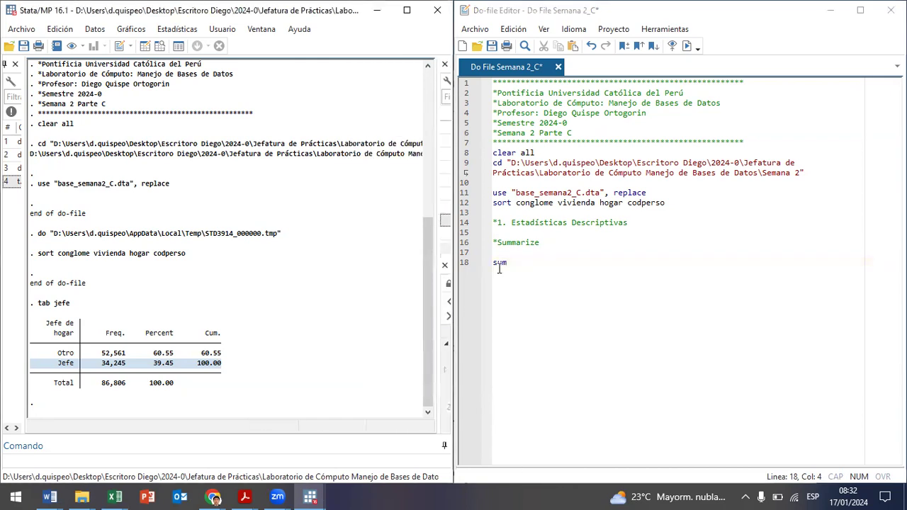
drag(543, 262, 490, 263)
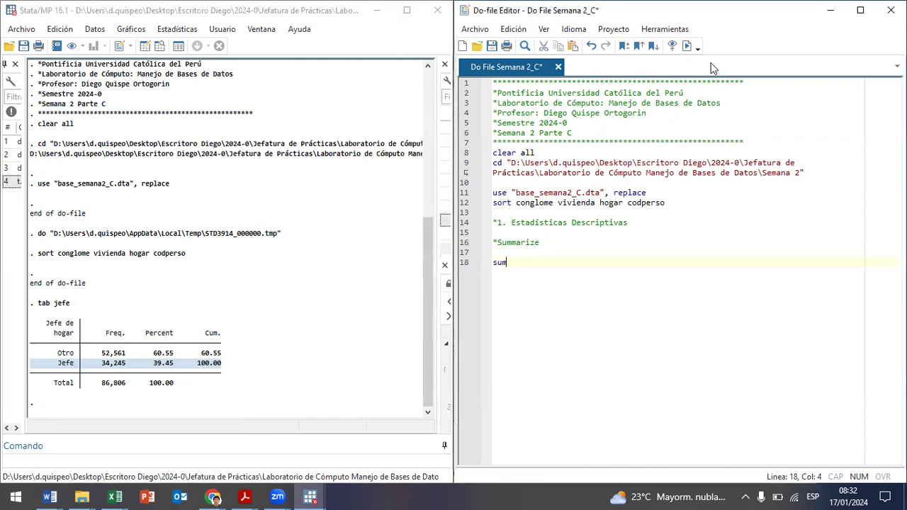
click(686, 45)
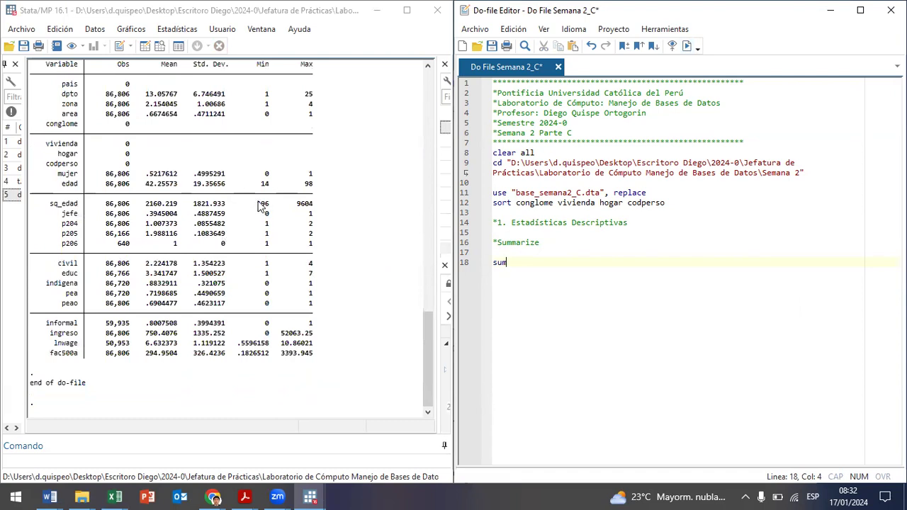
Review the summary statistics output and highlight the table from pais down to fac500a
scroll(273, 159, up, 2)
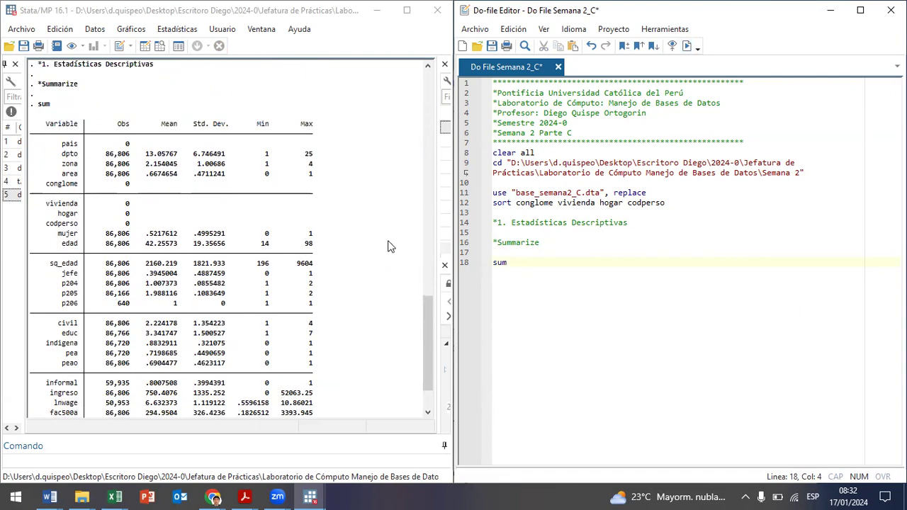
scroll(351, 195, down, 2)
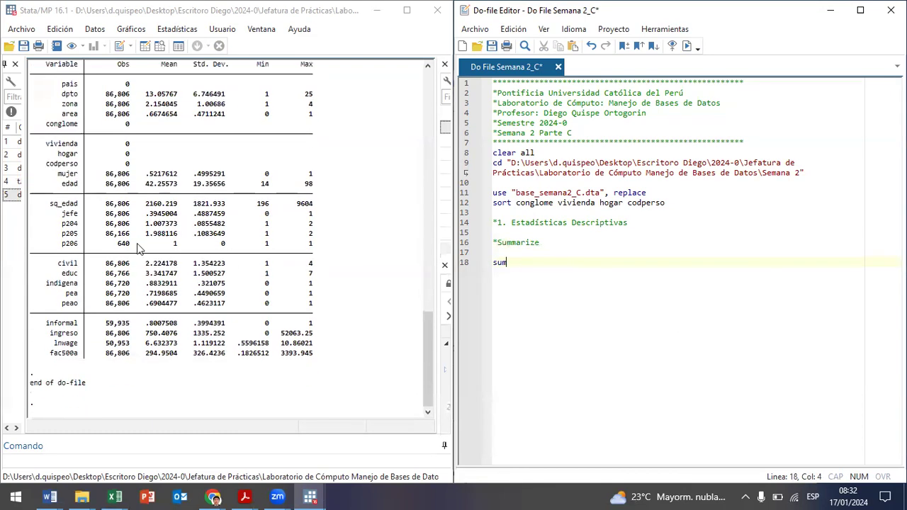
drag(57, 92, 306, 358)
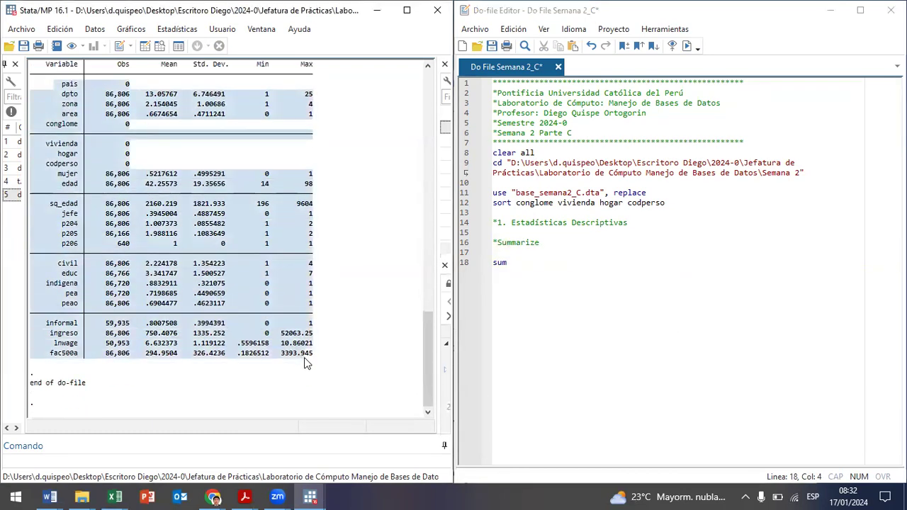
click(164, 238)
Add the command sum ingreso informal on line 19 of the do-file
click(564, 273)
key(Return)
text(sum )
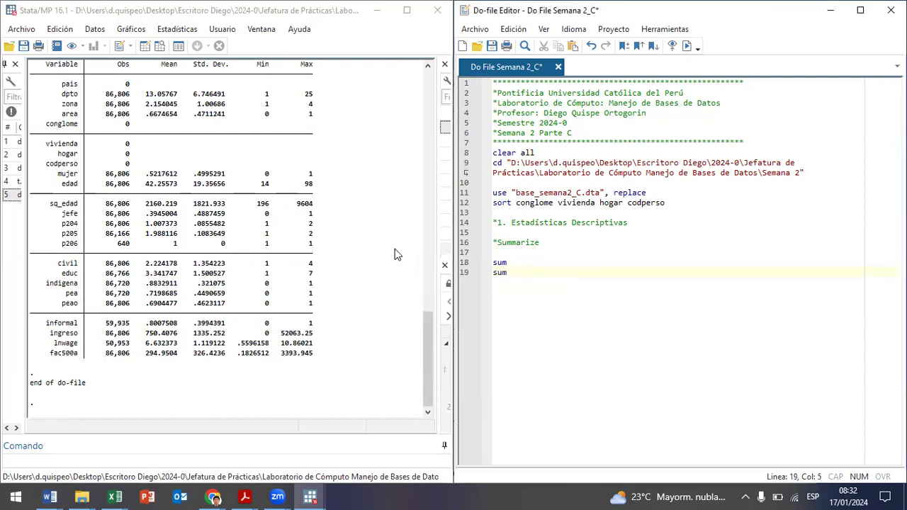
text(inform)
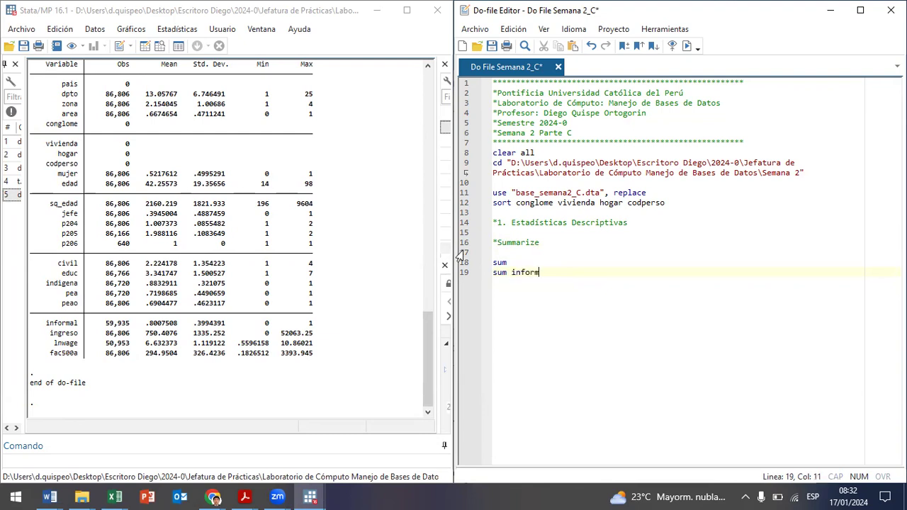
text(al)
key(Left)
key(Left)
key(Left)
key(Left)
key(Left)
key(Left)
key(Left)
key(Left)
text(ingreso)
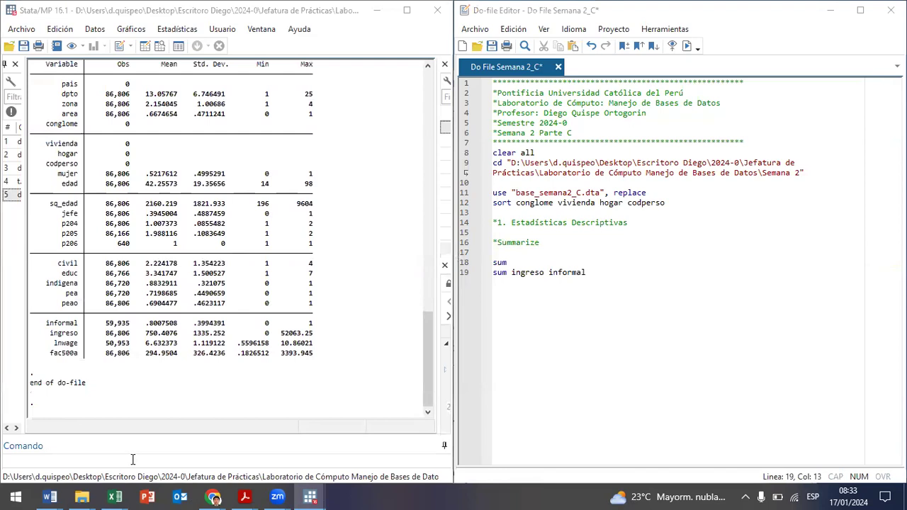
Switch to the Semana 2 folder in File Explorer, point out the base_semana2_C file and return to Stata
click(82, 497)
click(63, 429)
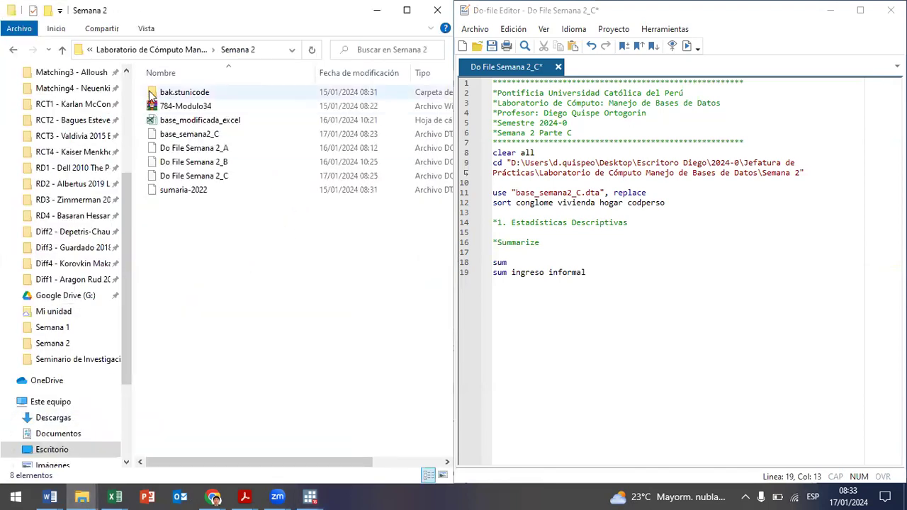
click(222, 148)
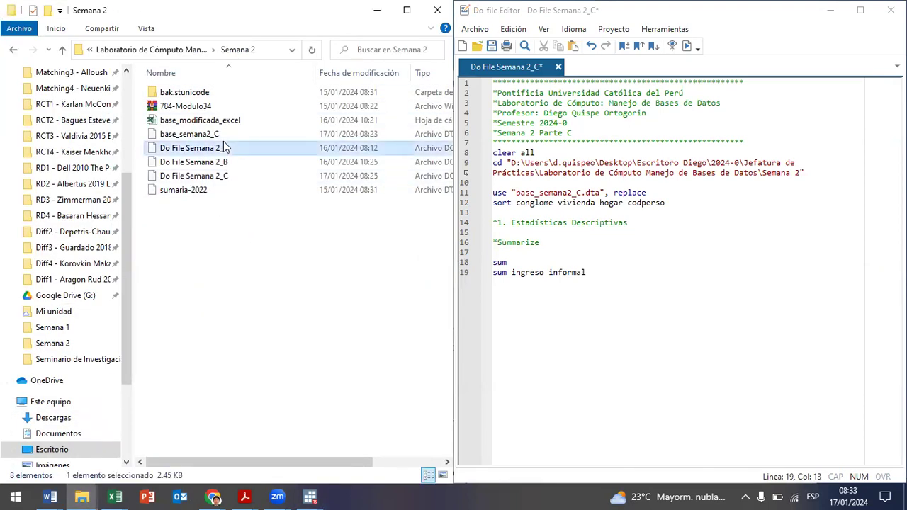
click(204, 135)
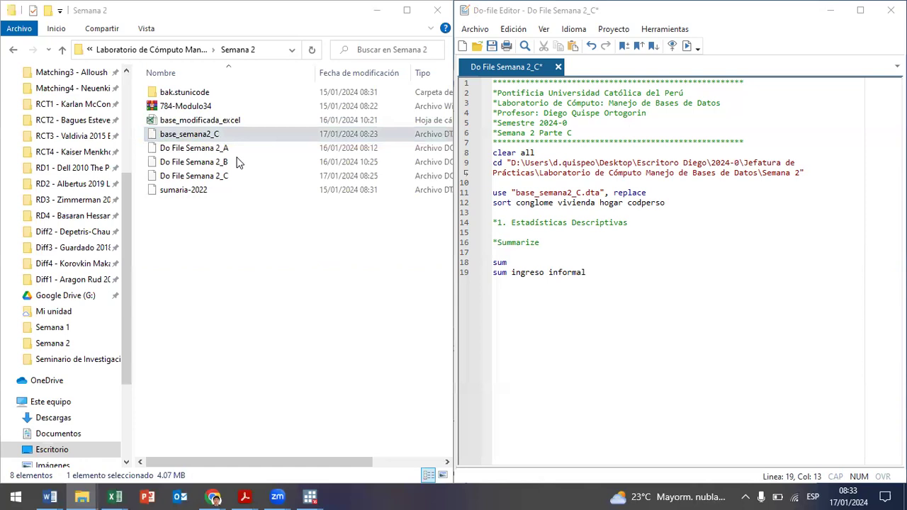
click(380, 37)
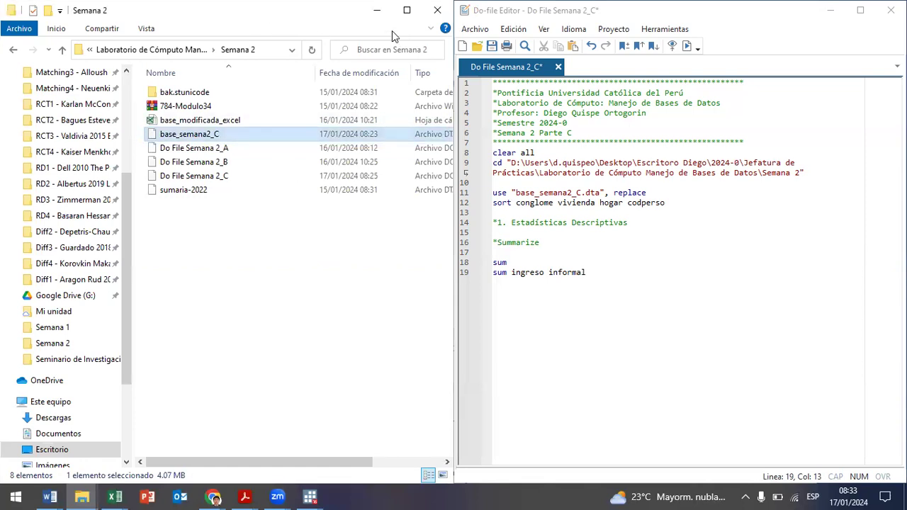
mouse_move(310, 496)
click(256, 439)
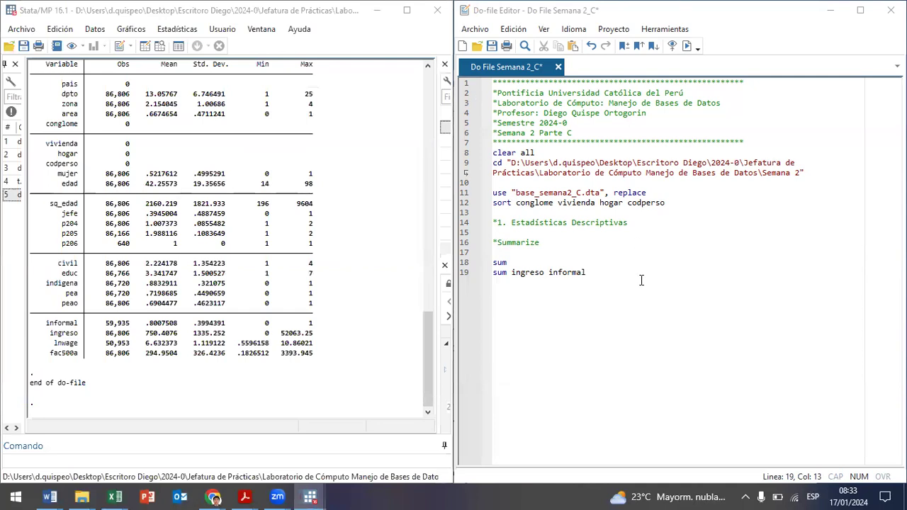
Run only the sum ingreso informal line and highlight its results table
double_click(498, 273)
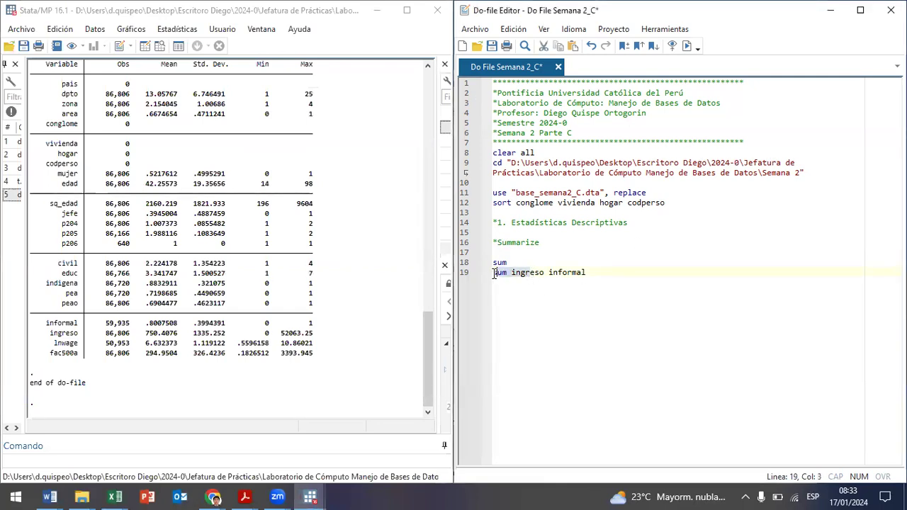
click(687, 47)
drag(50, 324, 313, 358)
click(172, 336)
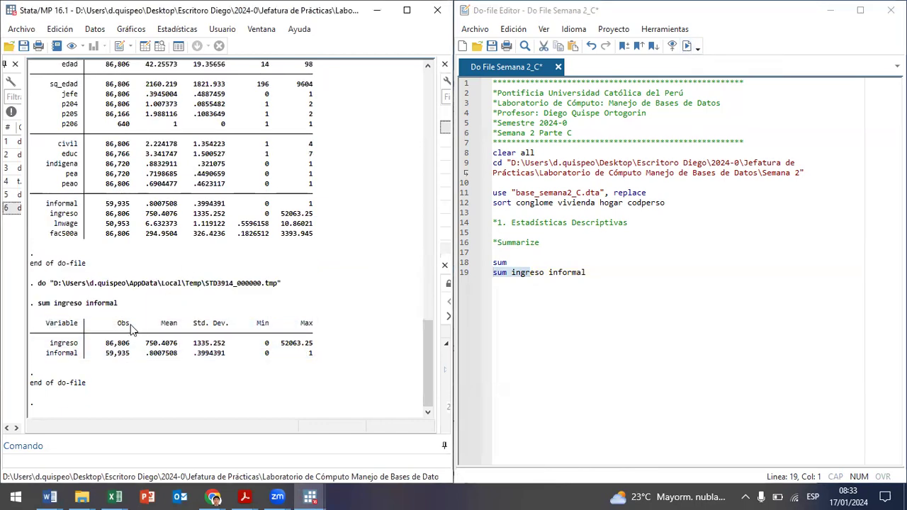
Highlight the column headings from Obs to Max in the sum ingreso informal results table
drag(105, 324, 136, 337)
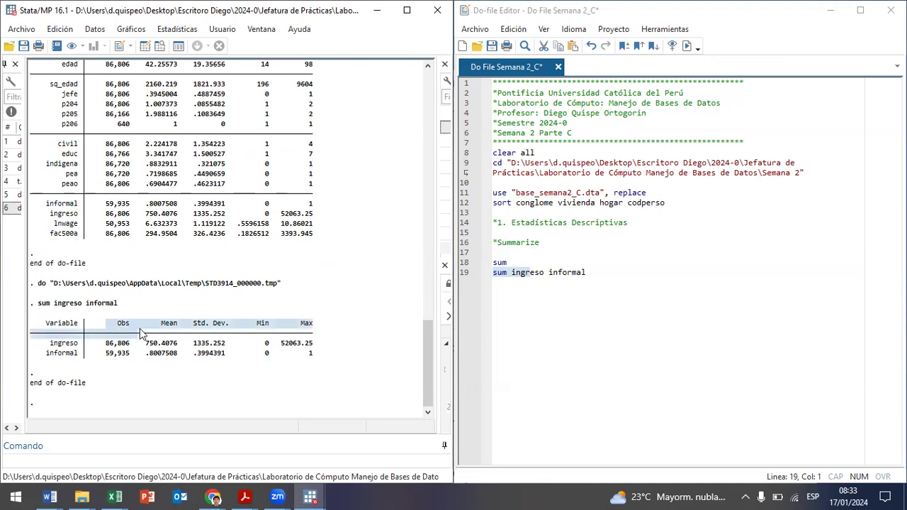
click(177, 326)
drag(201, 328, 278, 340)
click(278, 320)
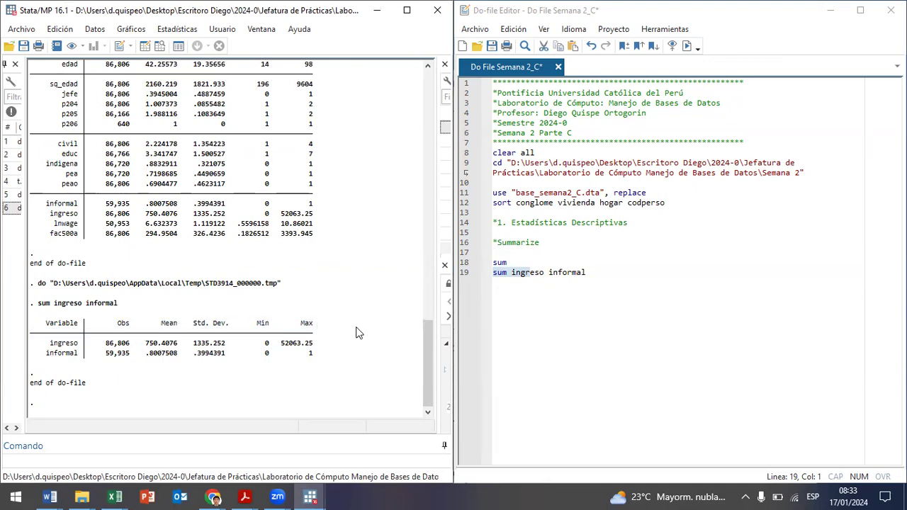
Compare ingreso's observation count with the dataset properties, and highlight its mean, minimum and maximum in the results table
double_click(112, 345)
drag(421, 306, 337, 327)
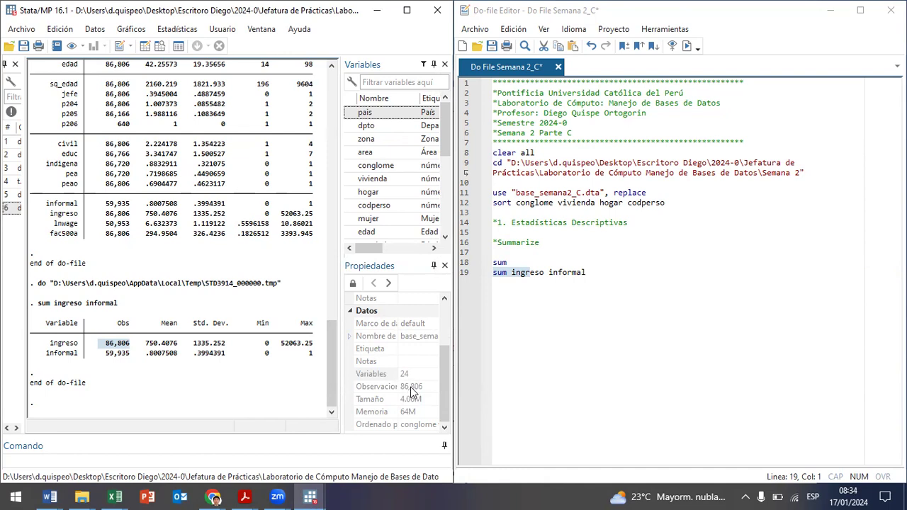
drag(144, 345, 178, 346)
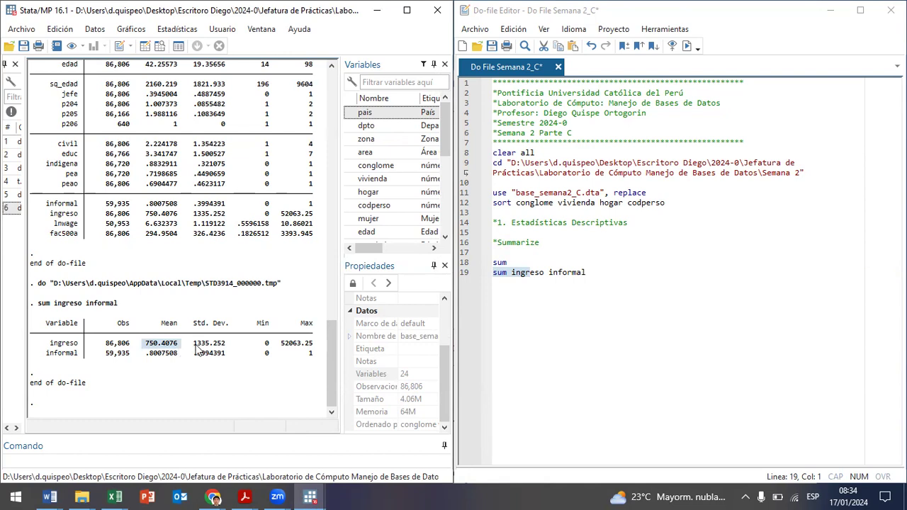
click(196, 350)
drag(196, 350, 254, 352)
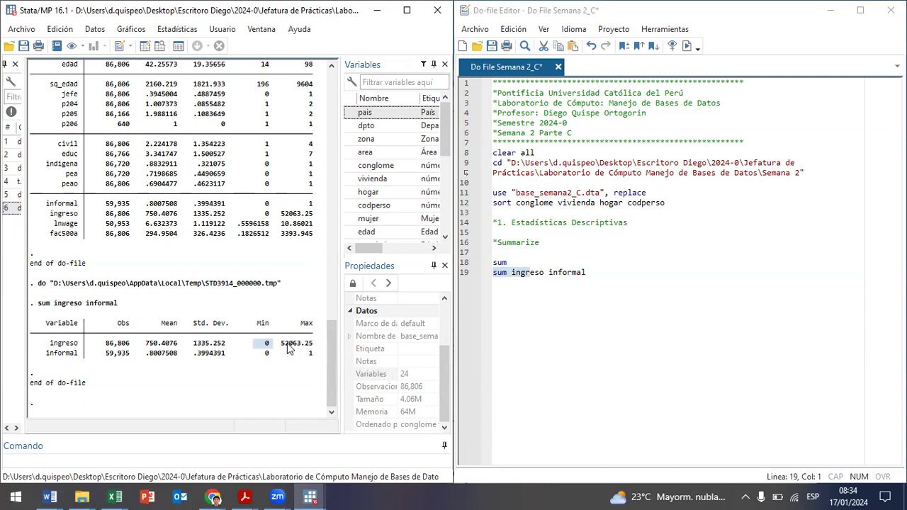
drag(286, 347, 319, 348)
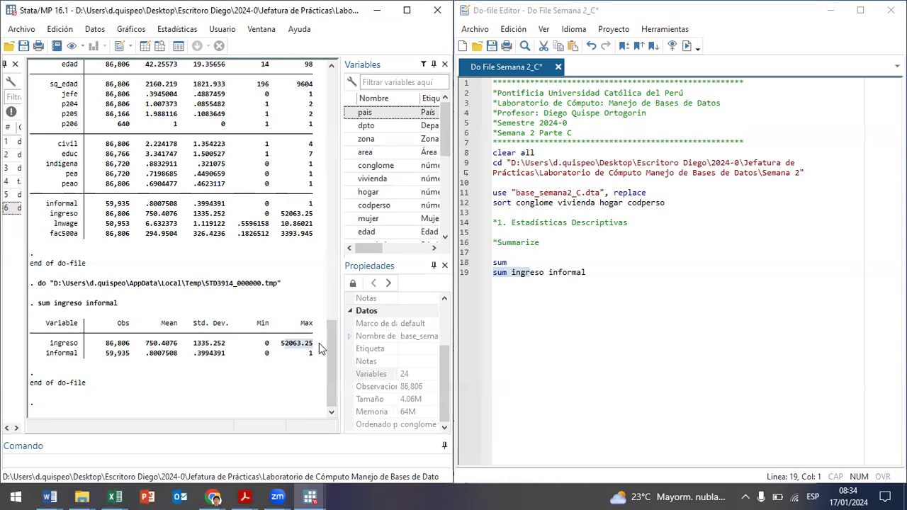
click(321, 348)
Highlight the ingreso and informal rows of the results table, including informal's minimum, maximum and observation count
drag(266, 353, 309, 355)
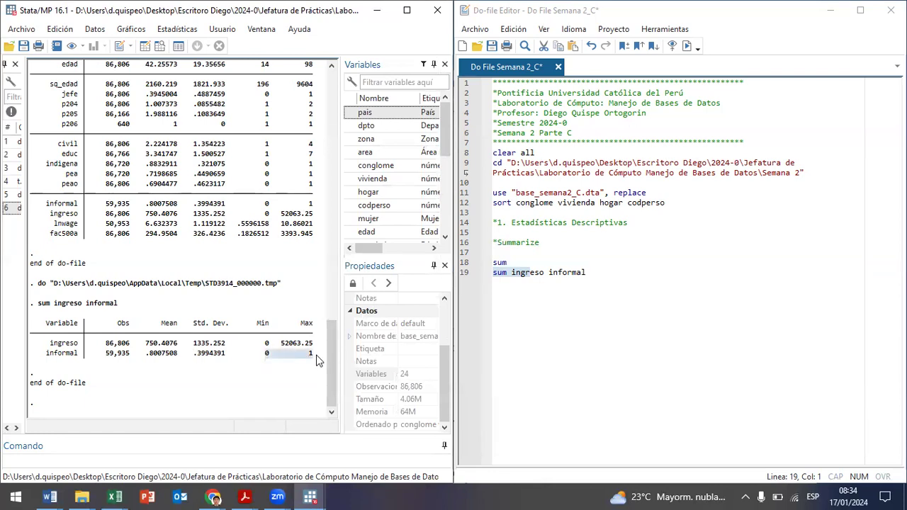
drag(46, 342, 315, 351)
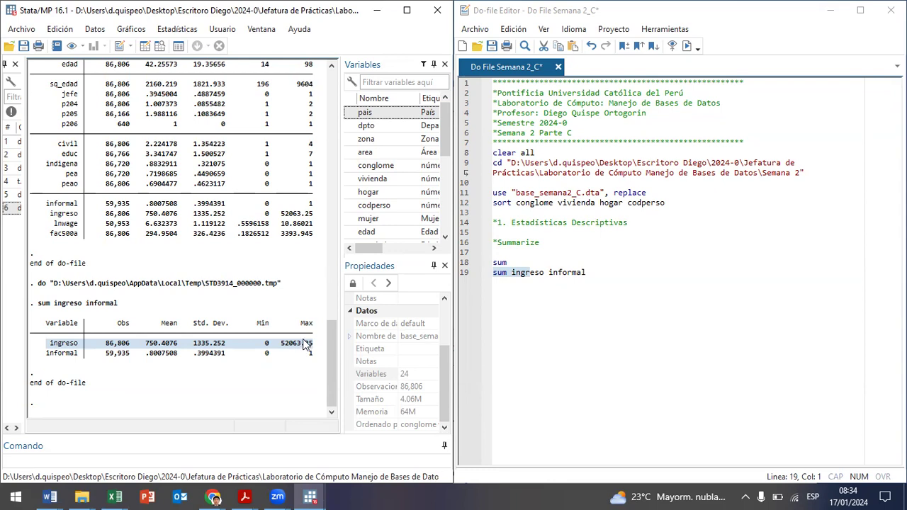
drag(42, 353, 309, 364)
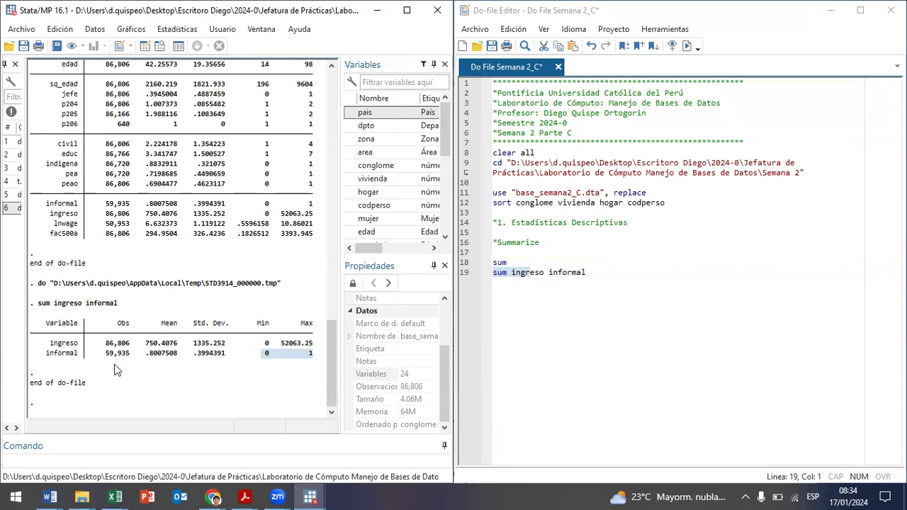
drag(134, 358, 105, 363)
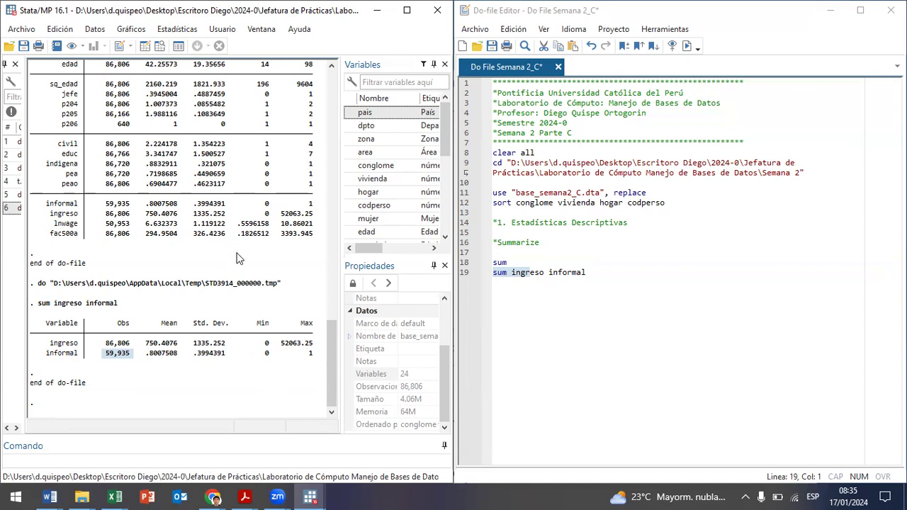
Browse the dataset in the Data Editor, filter the variable list by inf and jump to the informal column
click(162, 48)
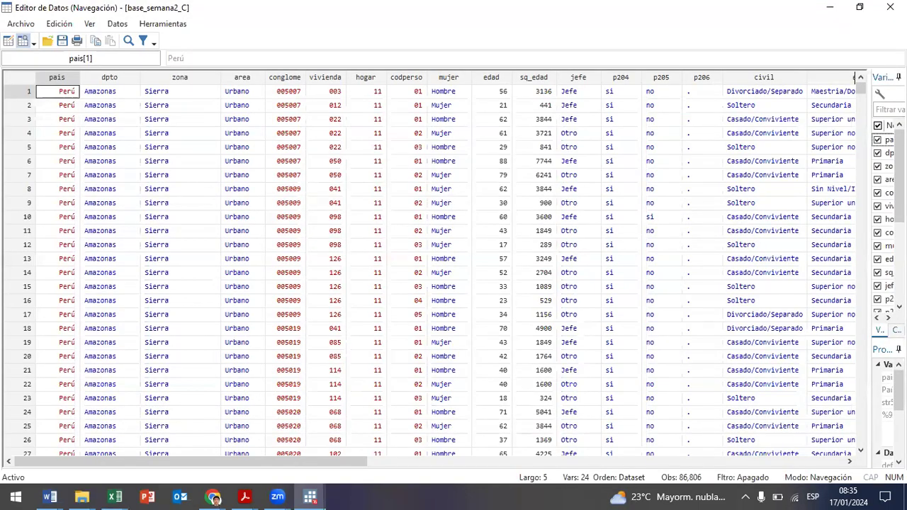
click(890, 110)
text(inf)
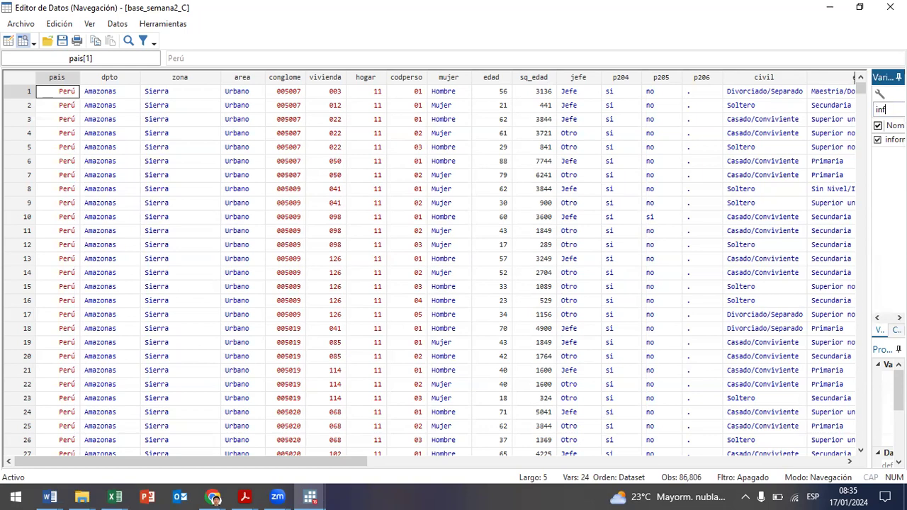
click(892, 139)
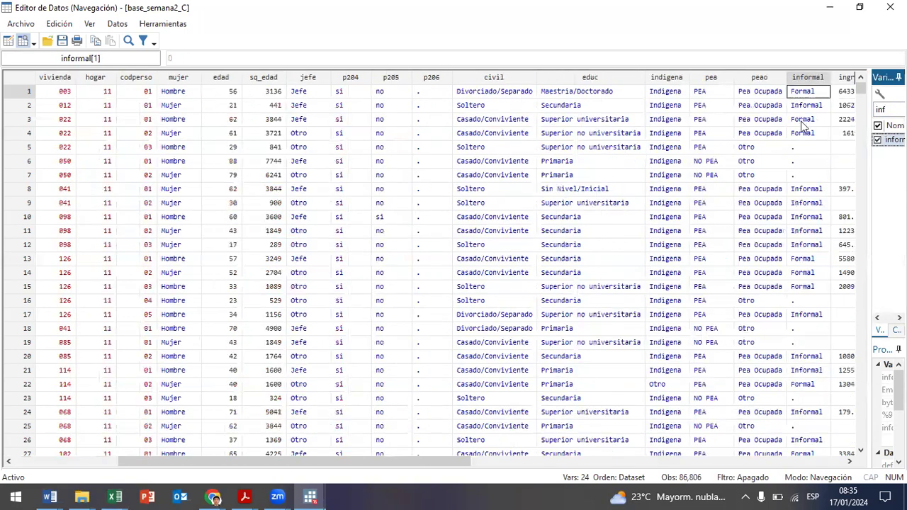
Examine the informal column for missing values, marking empty cells in several rows down to row 65
drag(811, 146, 812, 182)
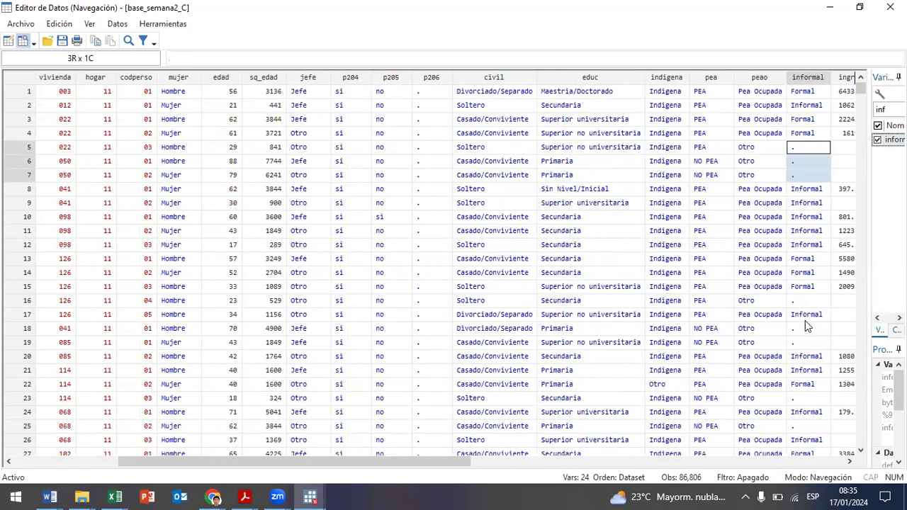
drag(804, 328, 804, 344)
scroll(805, 342, down, 6)
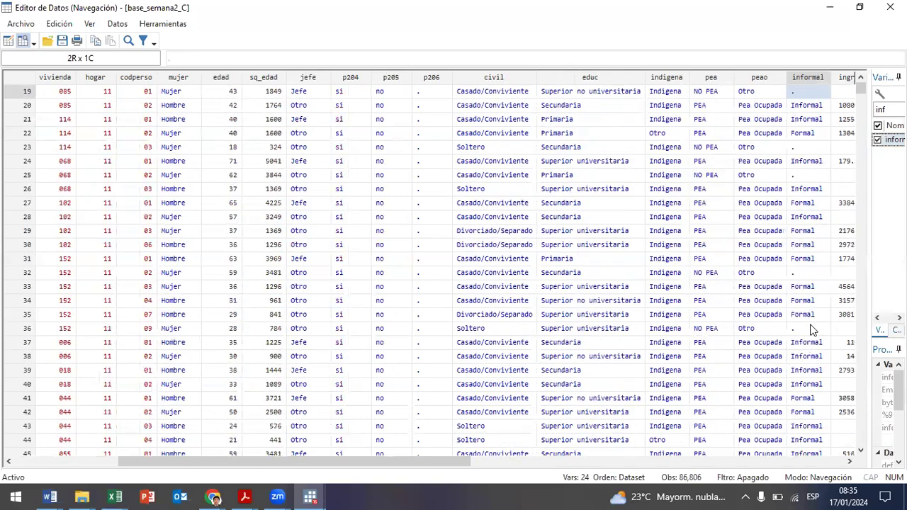
click(809, 327)
scroll(810, 325, down, 2)
scroll(811, 330, down, 7)
click(807, 328)
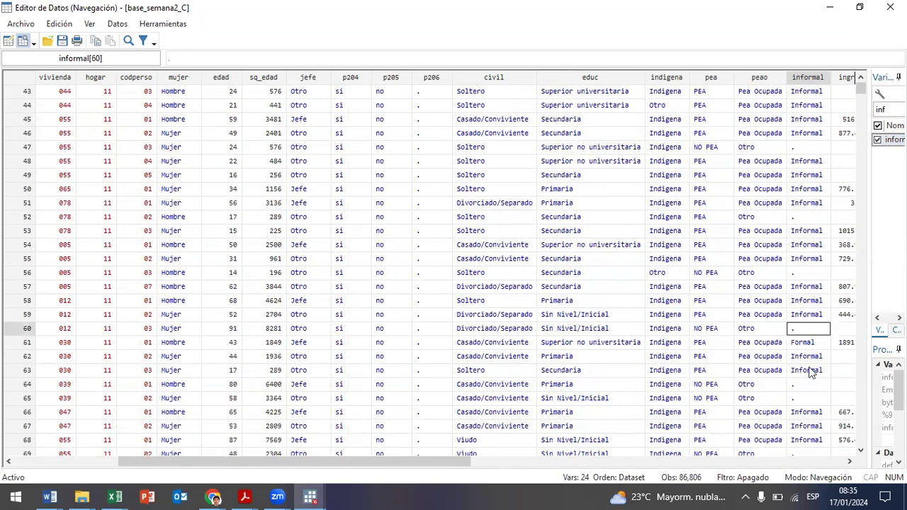
drag(811, 386, 811, 403)
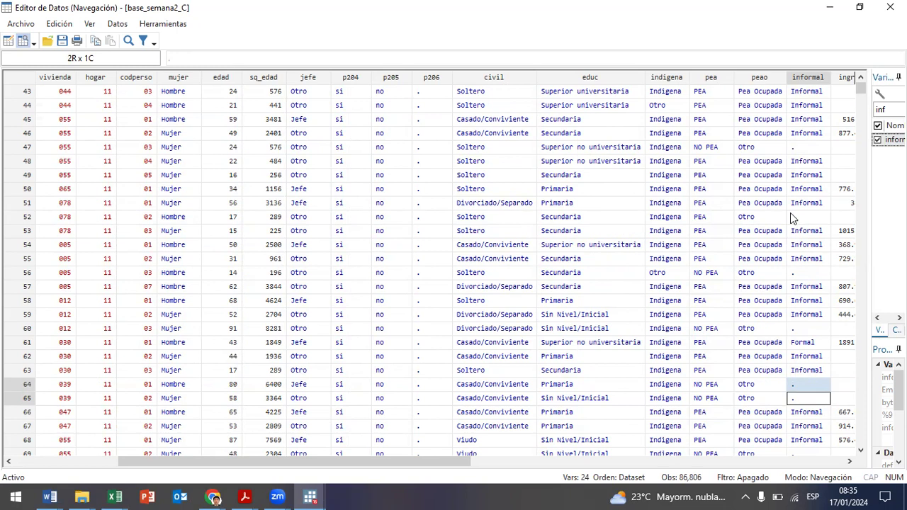
Compare the missing informal values with pea and peao in rows 32, 36, 47 and 52, and close the Data Editor
scroll(790, 213, up, 4)
drag(794, 105, 701, 112)
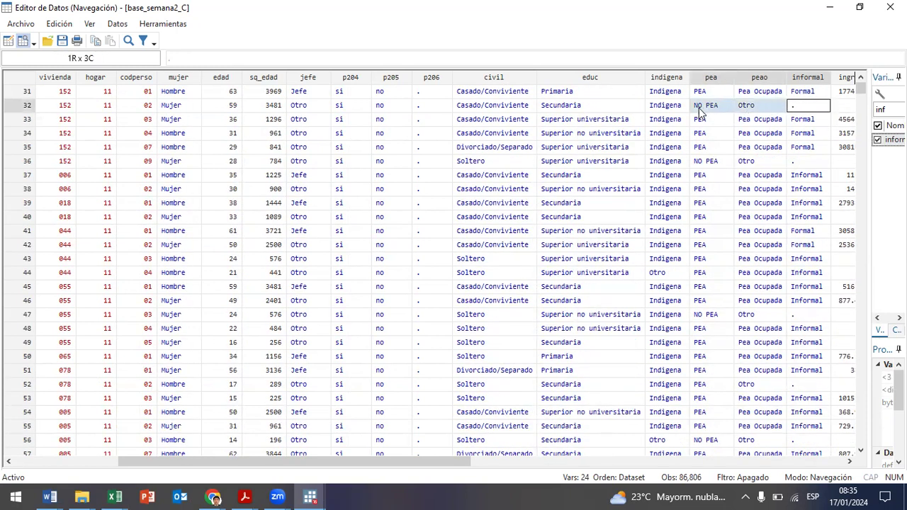
drag(813, 162, 717, 159)
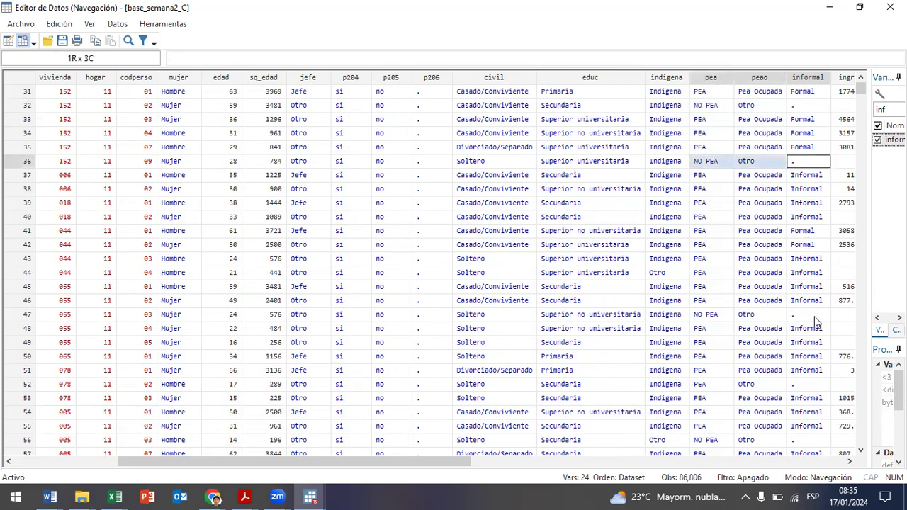
drag(815, 316, 726, 318)
drag(812, 389, 708, 383)
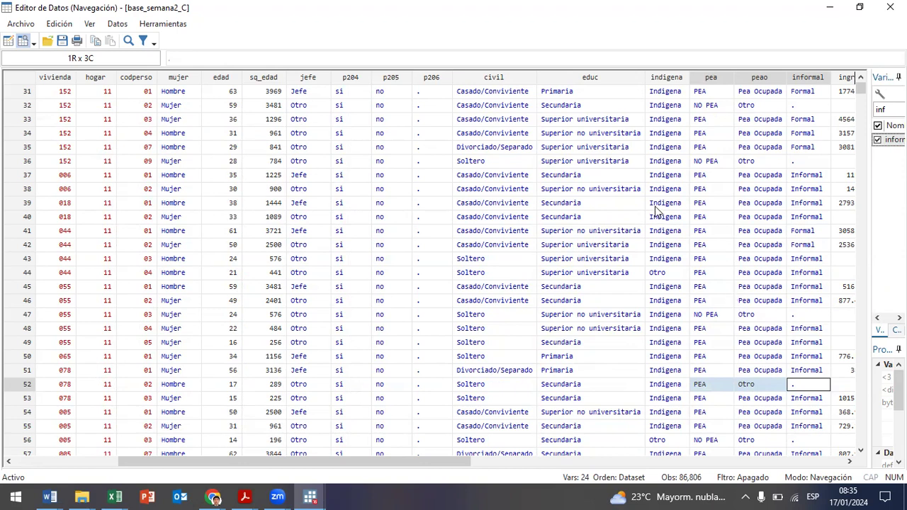
click(708, 122)
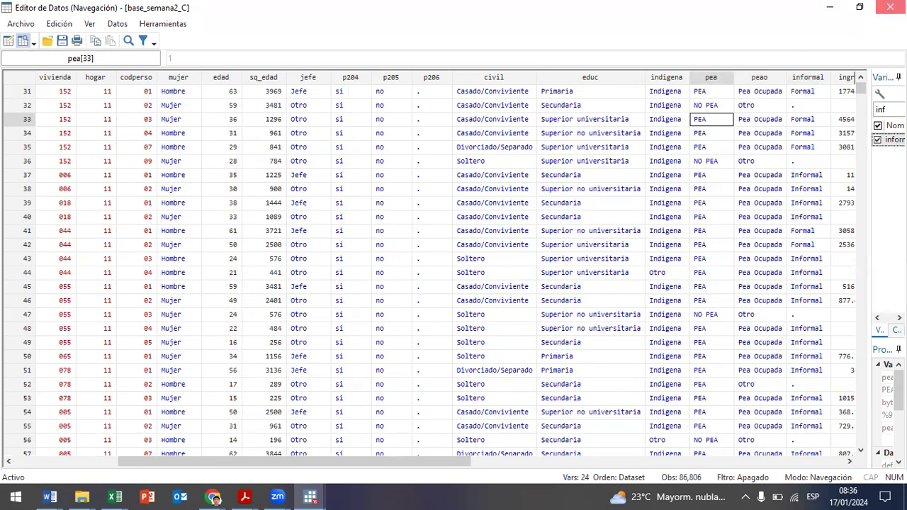
click(890, 7)
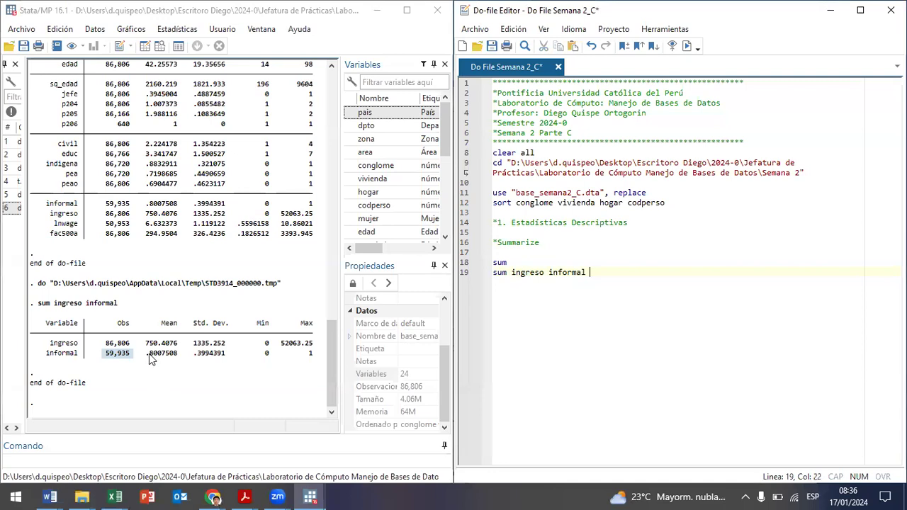
Highlight informal's mean, standard deviation, minimum and maximum in the results table
drag(145, 358, 171, 356)
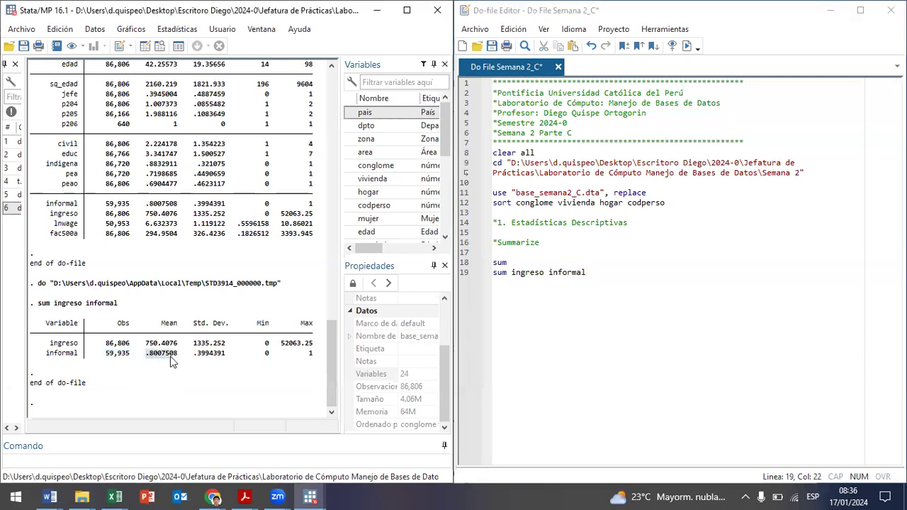
drag(190, 356, 222, 362)
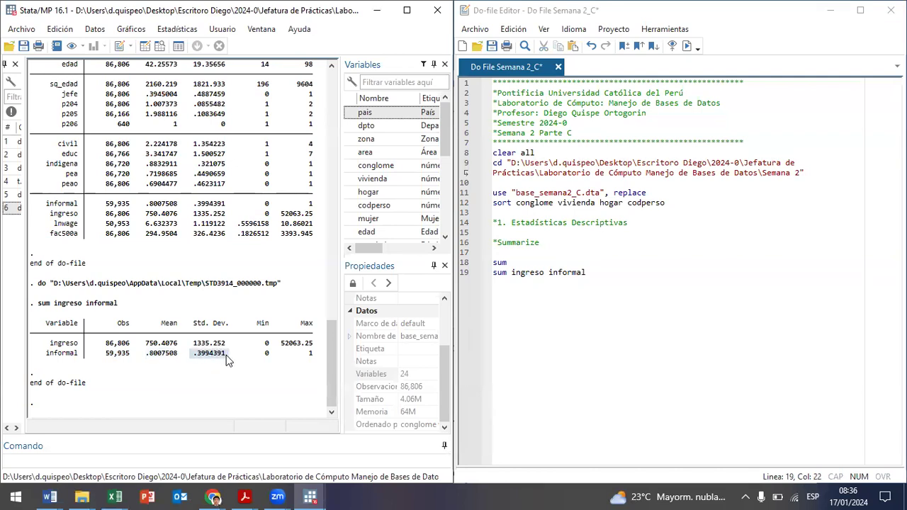
drag(265, 357, 305, 362)
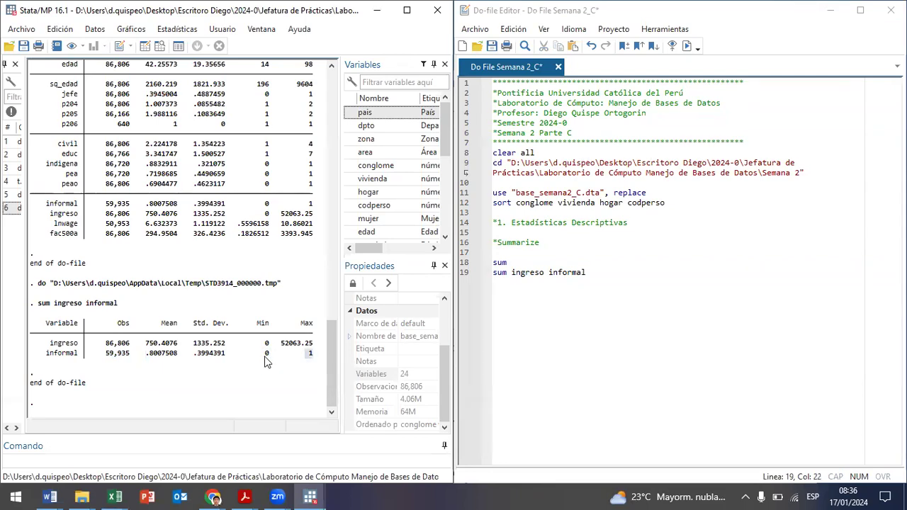
drag(264, 356, 311, 363)
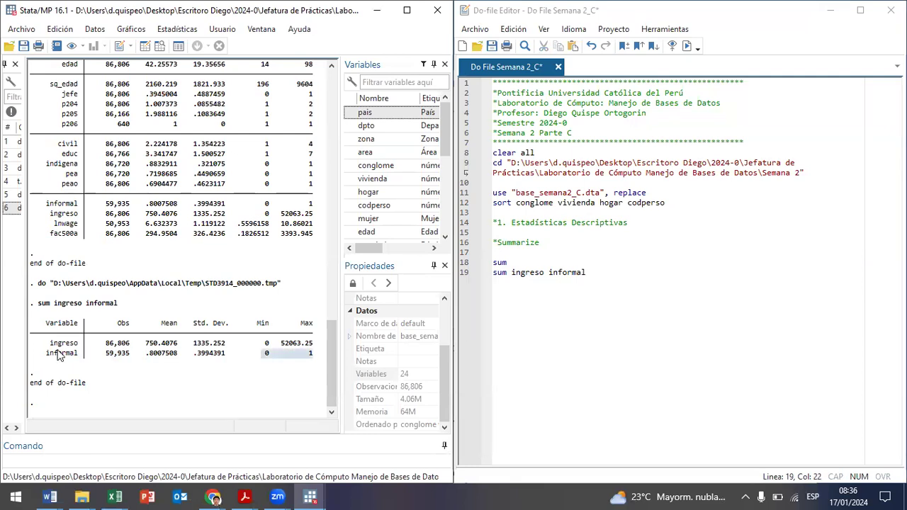
drag(144, 357, 180, 360)
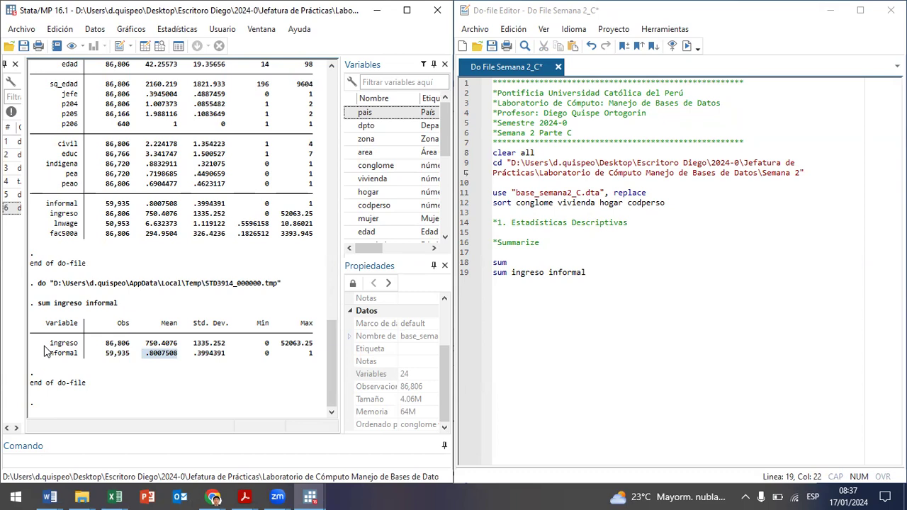
drag(258, 354, 315, 363)
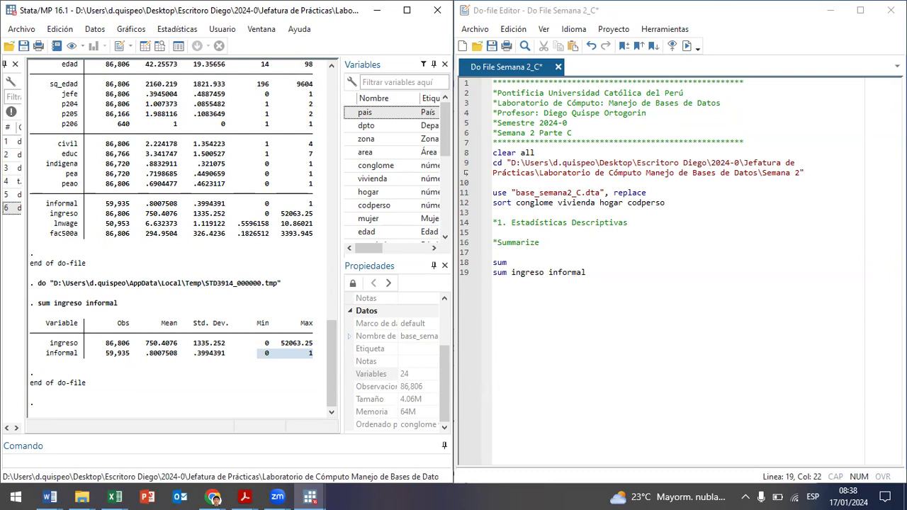
Duplicate the sum ingreso informal command onto line 20 and append the option , detail to the copy
drag(622, 271, 487, 274)
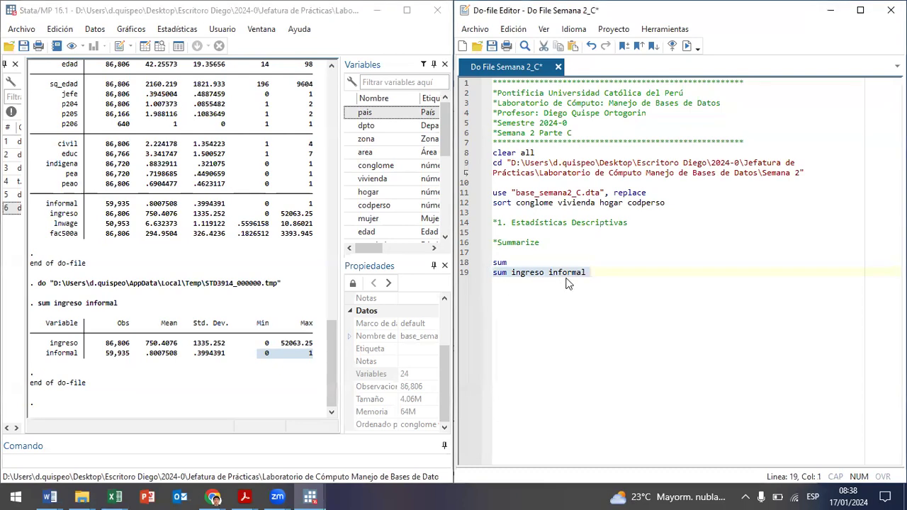
key(ctrl+c)
click(616, 271)
key(Return)
key(ctrl+v)
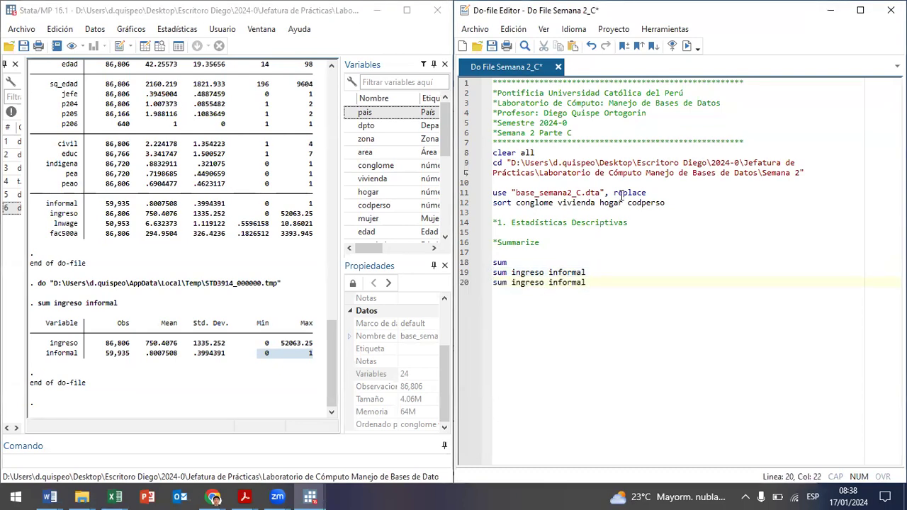
text(, detail)
Run only the sum ingreso informal, detail line of the do-file
key(shift+Left)
key(shift+Left)
key(shift+Left)
key(shift+Left)
key(ctrl+d)
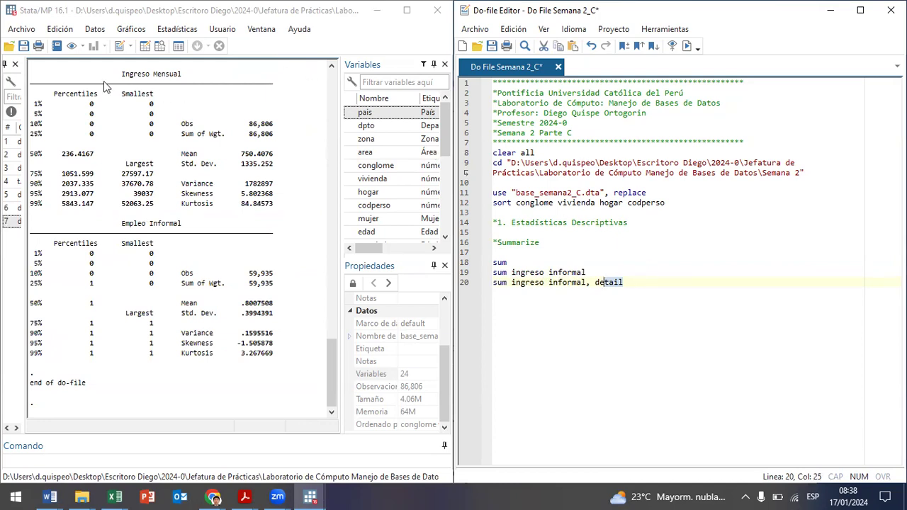
Examine the detailed Ingreso Mensual table, highlighting its observations, mean, standard deviation, variance, skewness and kurtosis values
drag(36, 75, 282, 219)
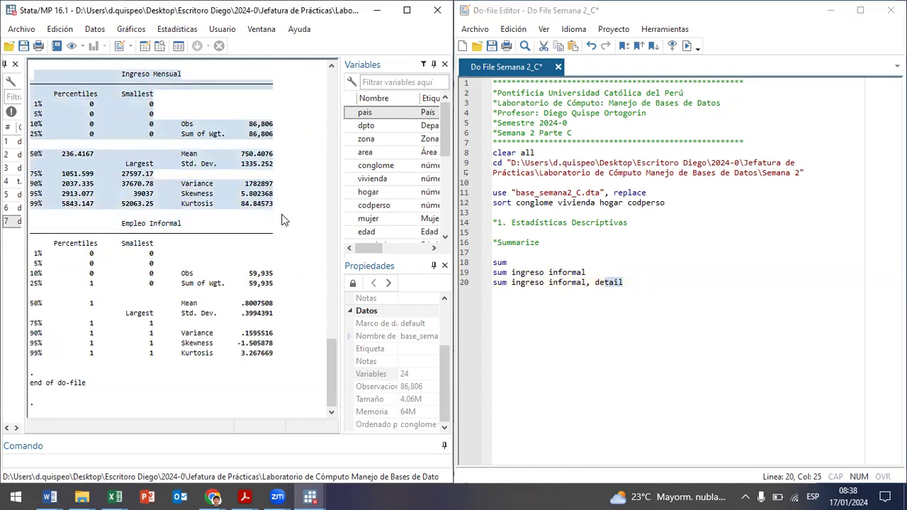
scroll(156, 126, up, 1)
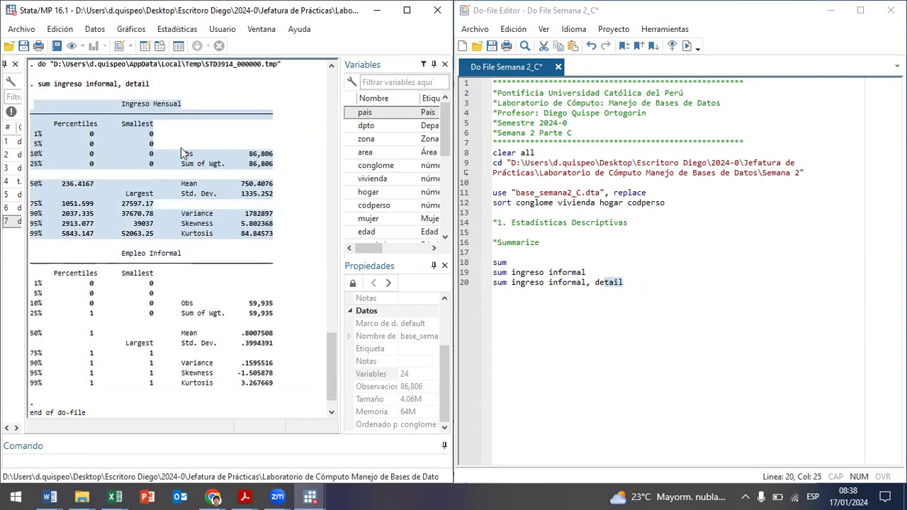
click(249, 155)
drag(250, 154, 278, 160)
drag(242, 185, 278, 192)
click(234, 196)
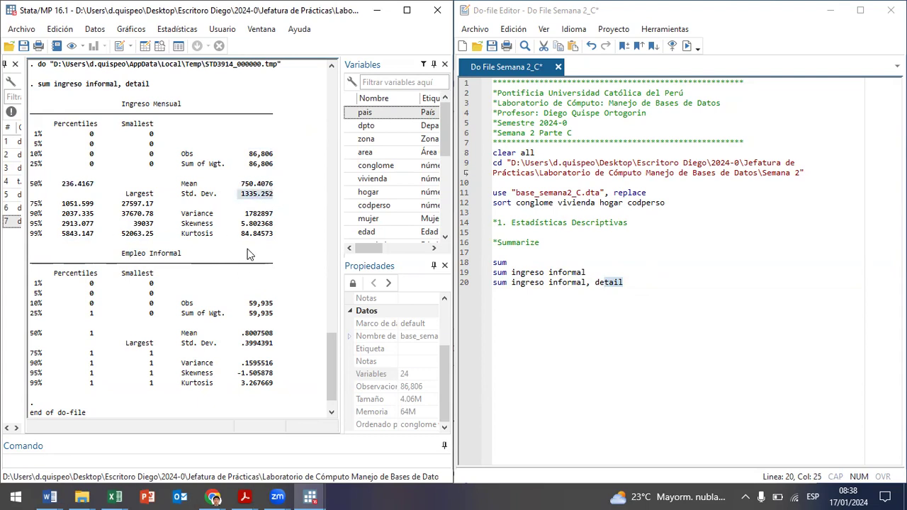
drag(242, 213, 255, 239)
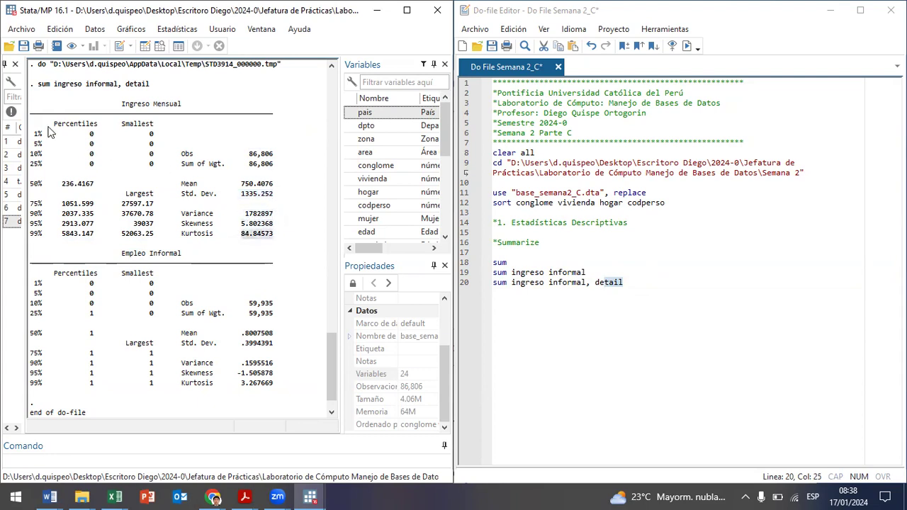
Examine the percentiles in the detailed Ingreso Mensual table and highlight the whole Empleo Informal detail table
drag(34, 133, 43, 159)
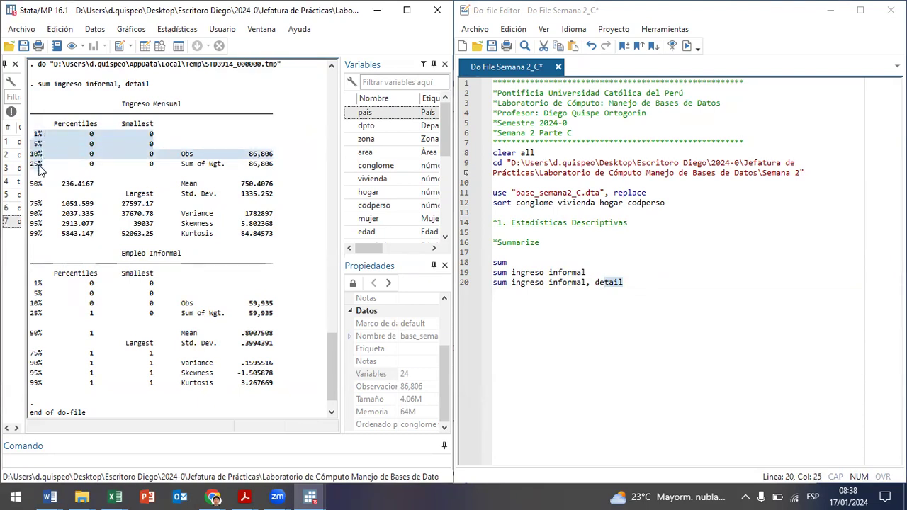
click(41, 171)
drag(42, 184, 56, 186)
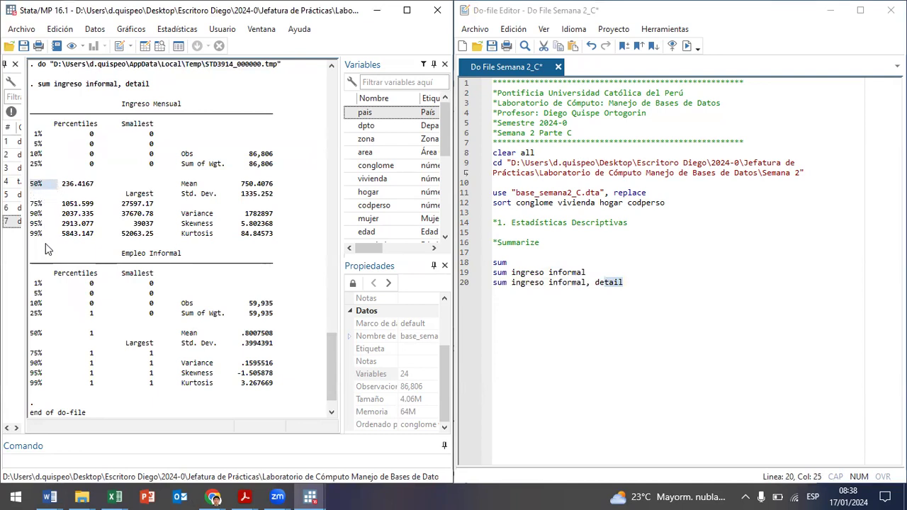
scroll(74, 224, down, 1)
drag(119, 234, 296, 353)
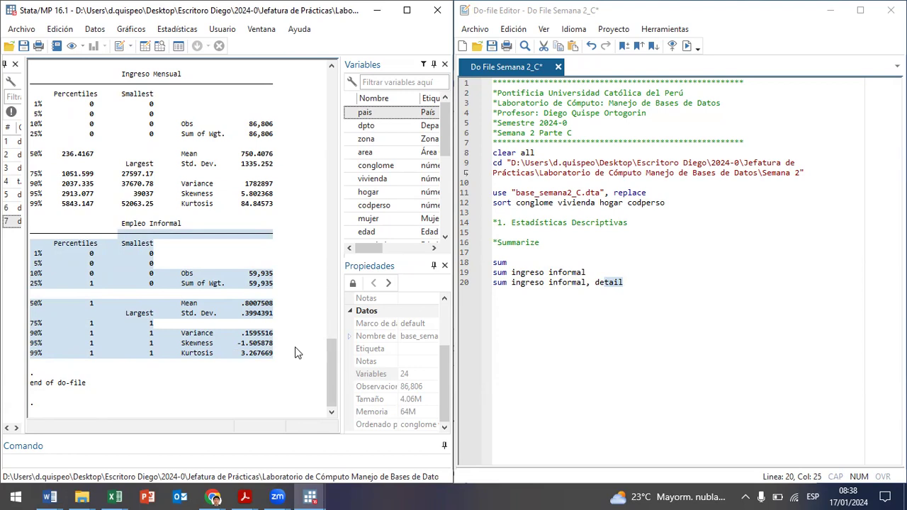
Run h sum, open the summarize command's help entry and review its options, description, examples and stored results
click(71, 459)
text(help sum)
key(Return)
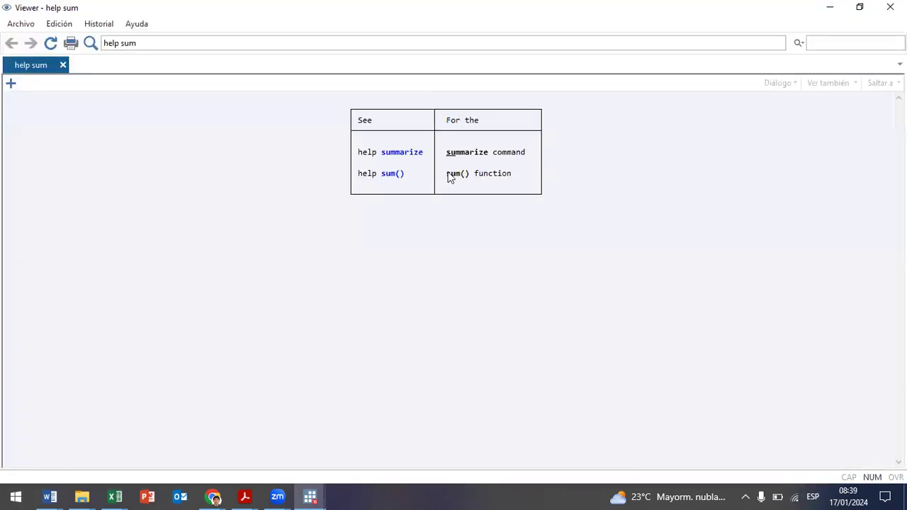
click(396, 152)
scroll(81, 255, down, 3)
scroll(82, 255, down, 20)
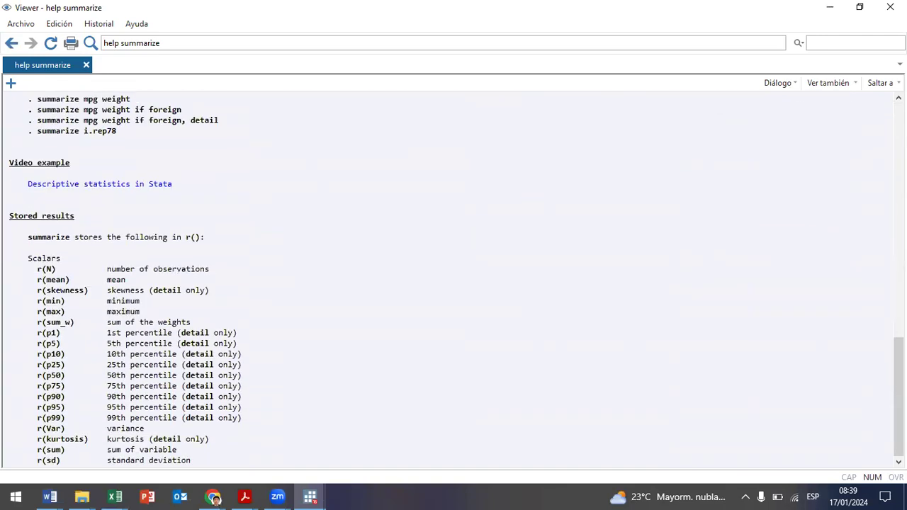
scroll(541, 243, up, 6)
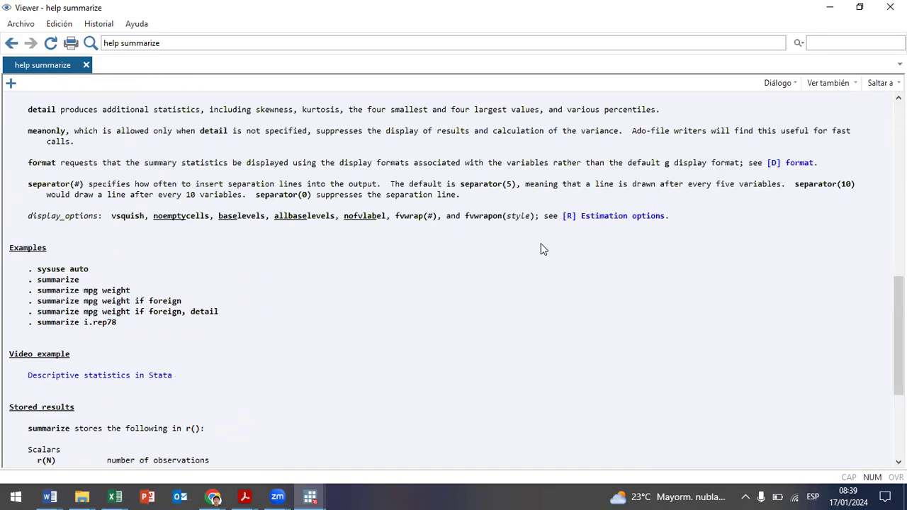
scroll(217, 307, up, 6)
scroll(100, 388, up, 5)
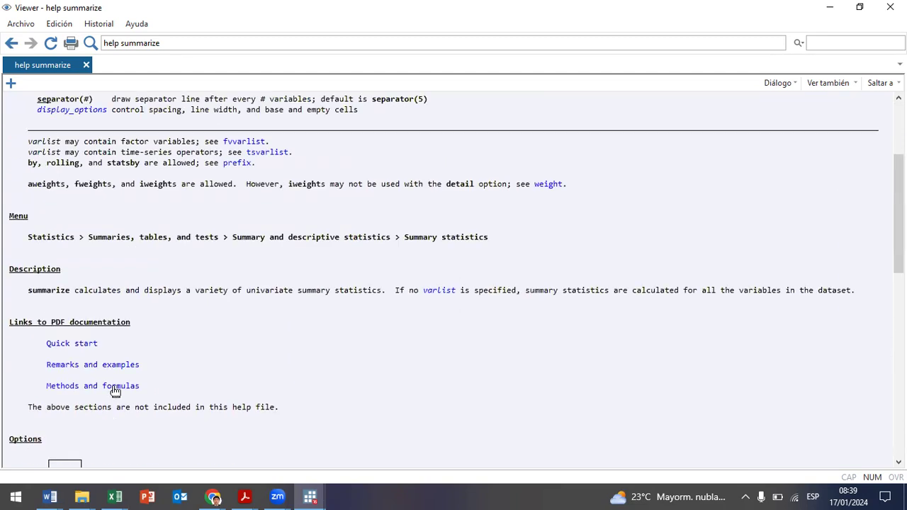
scroll(142, 362, up, 3)
scroll(219, 326, up, 2)
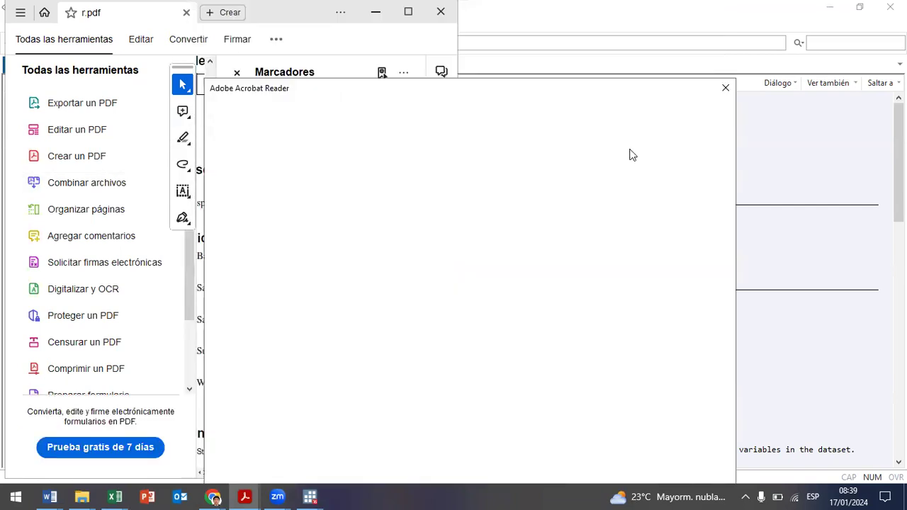
Dismiss the blank Acrobat Reader dialog, widen the r.pdf manual window and read summarize's quick start, syntax and options
click(723, 87)
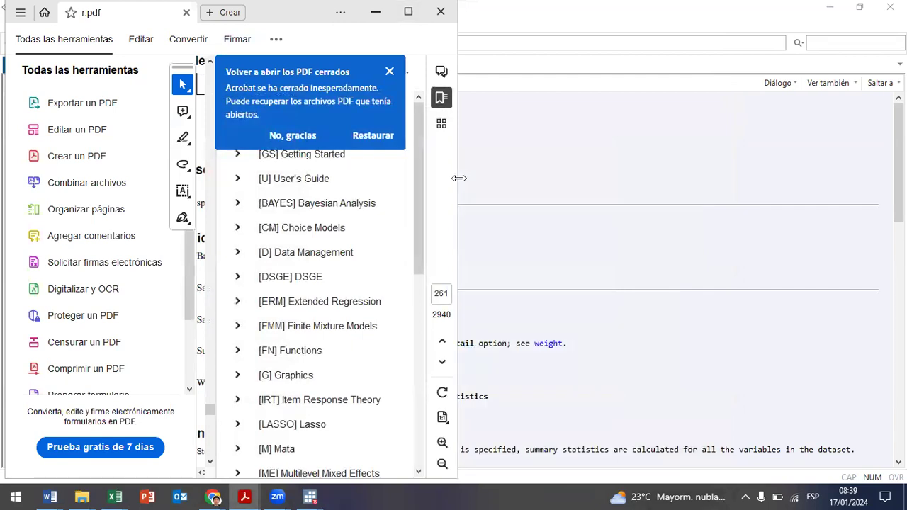
drag(460, 177, 845, 181)
scroll(358, 374, down, 2)
scroll(359, 373, up, 2)
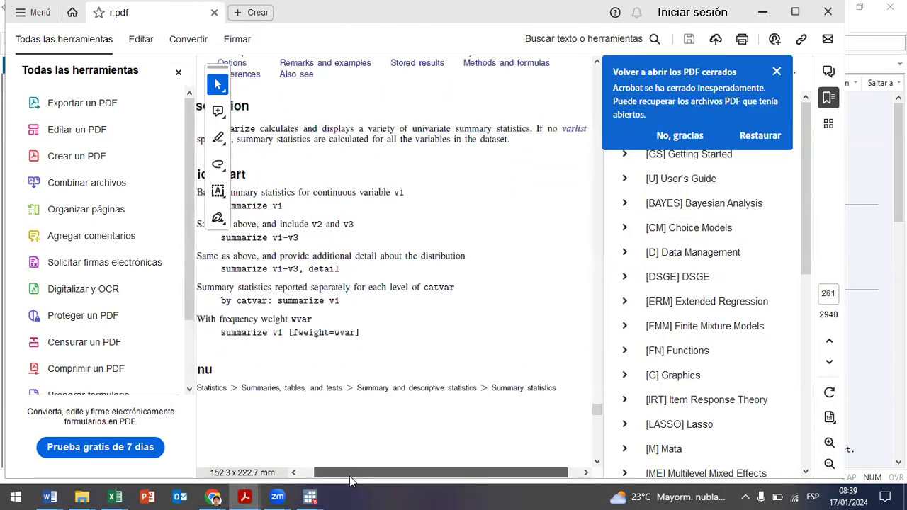
drag(349, 476, 335, 476)
scroll(436, 268, down, 3)
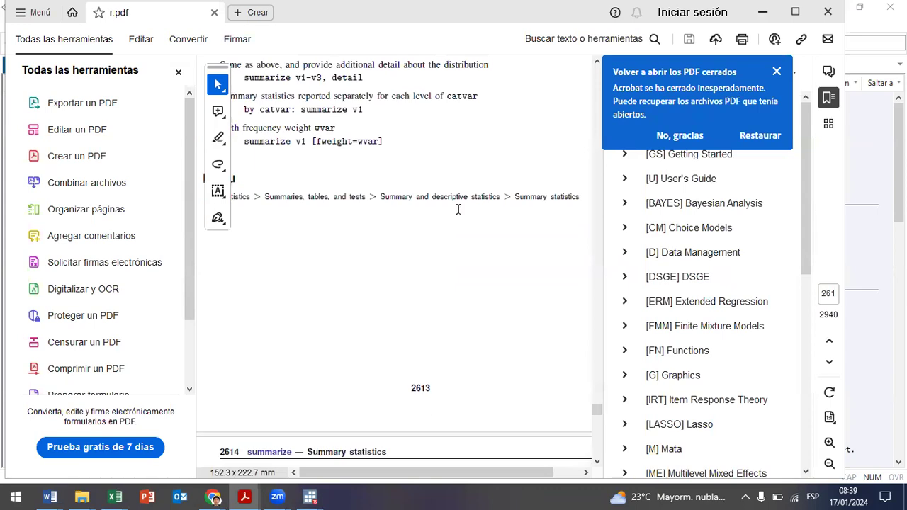
scroll(458, 209, down, 6)
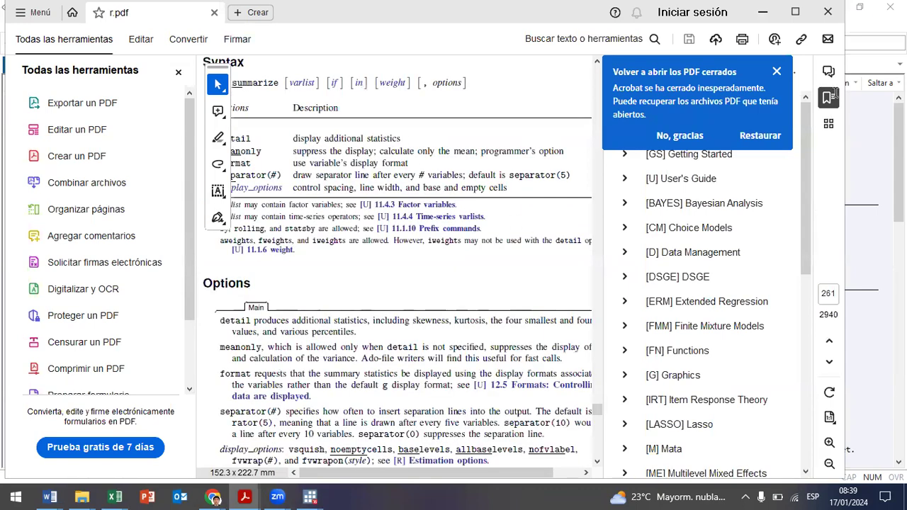
Put away the PDF manual and the summarize help viewer and return to Stata's main window
click(868, 26)
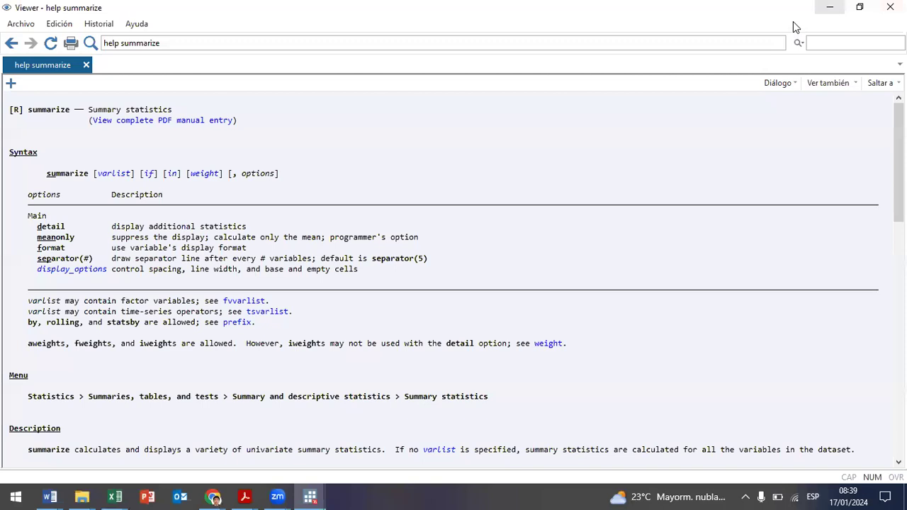
click(794, 17)
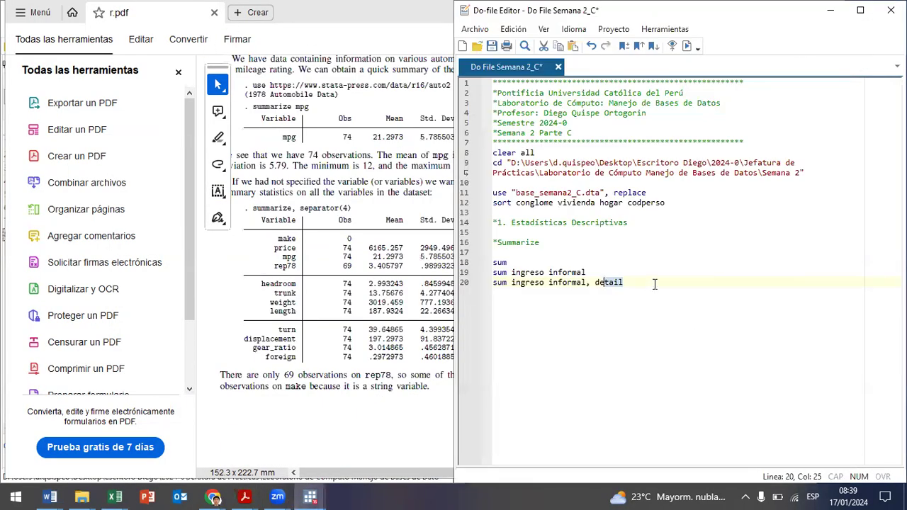
mouse_move(321, 496)
click(220, 446)
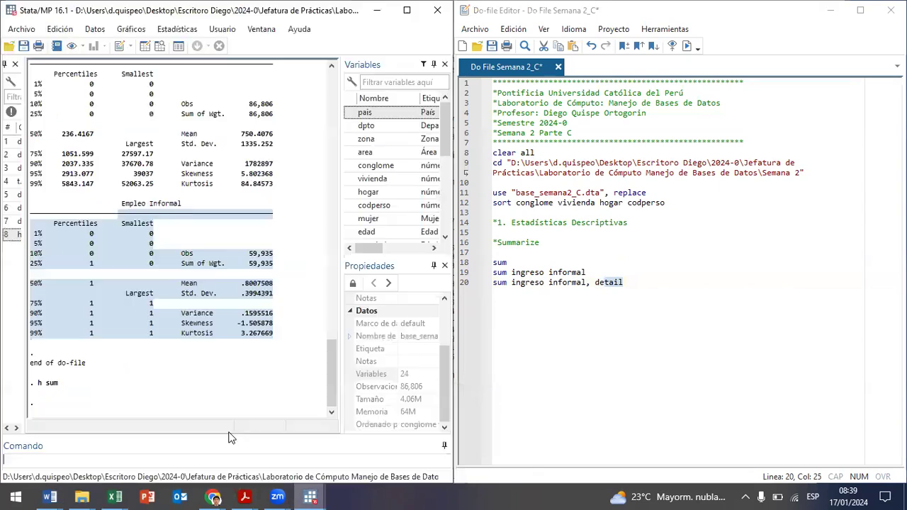
Add the comment *Count on line 22 of the do-file, below the summarize commands
click(661, 282)
key(Return)
key(Return)
text(*Count)
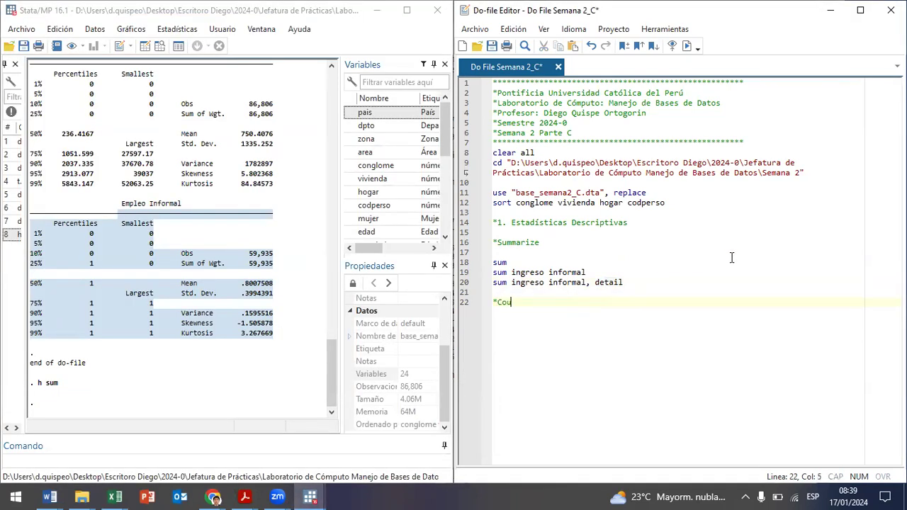
key(Return)
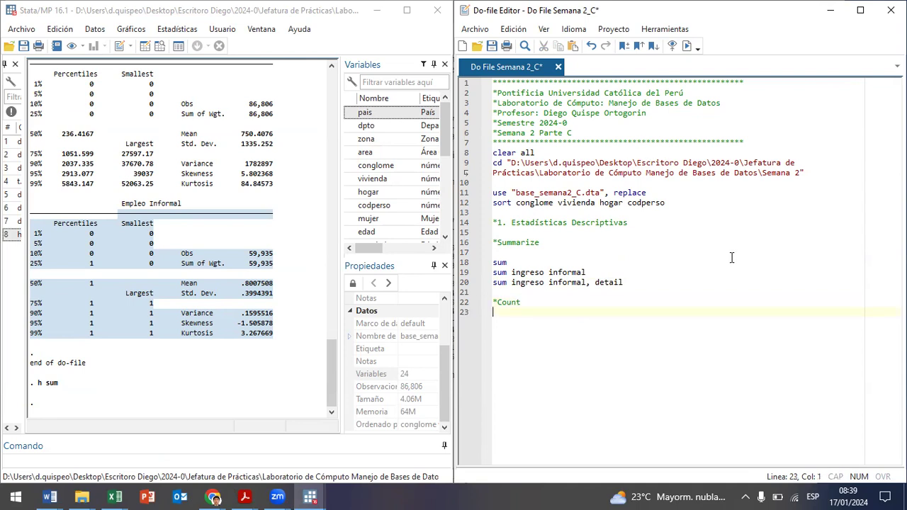
Write the count command on line 23, run only that line and highlight the resulting number of observations
text(count)
key(Left)
key(Left)
key(Left)
key(ctrl+d)
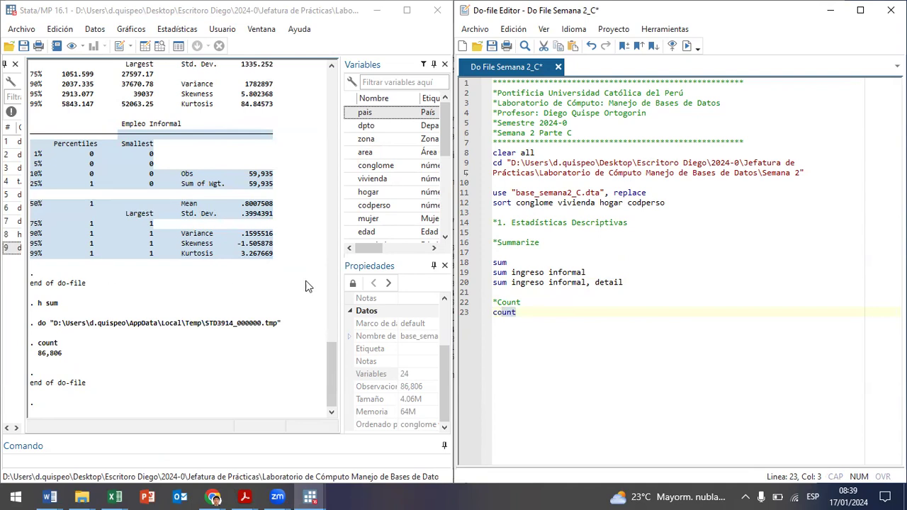
drag(72, 360, 38, 352)
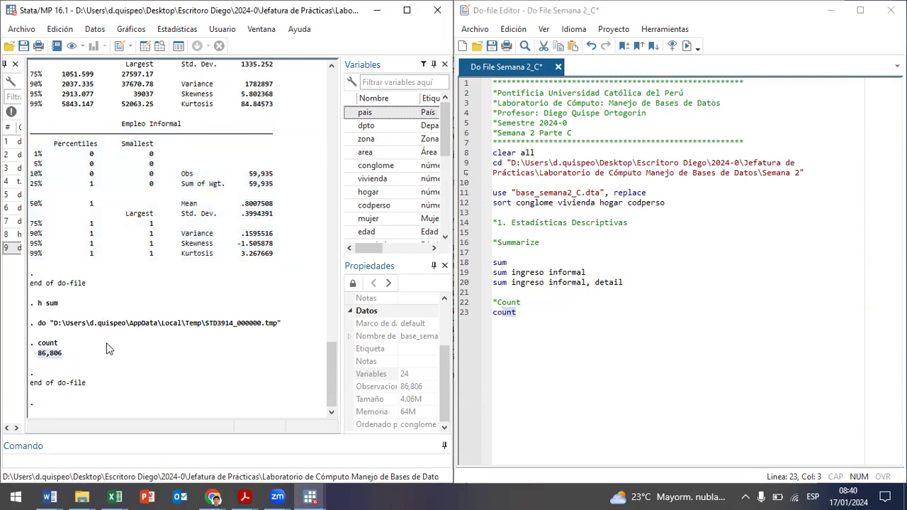
Write the command count if informal==1 on line 24 of the do-file
click(527, 315)
key(Return)
text(count)
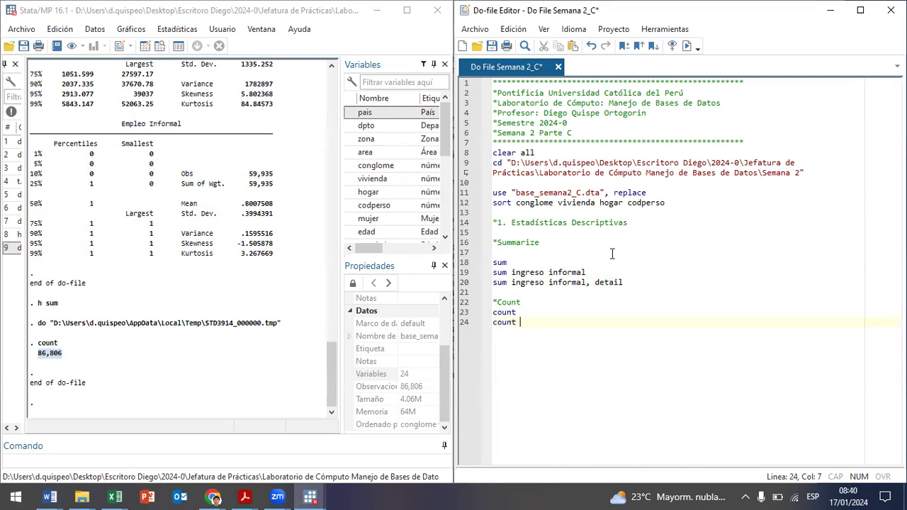
text(infor)
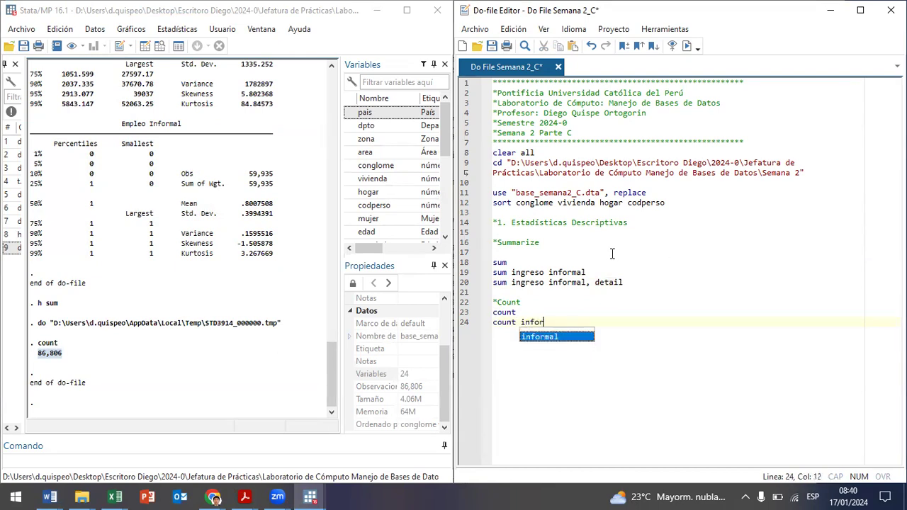
text(mal)
key(Left)
key(Left)
key(Left)
key(Left)
key(Left)
key(Left)
key(Left)
key(Left)
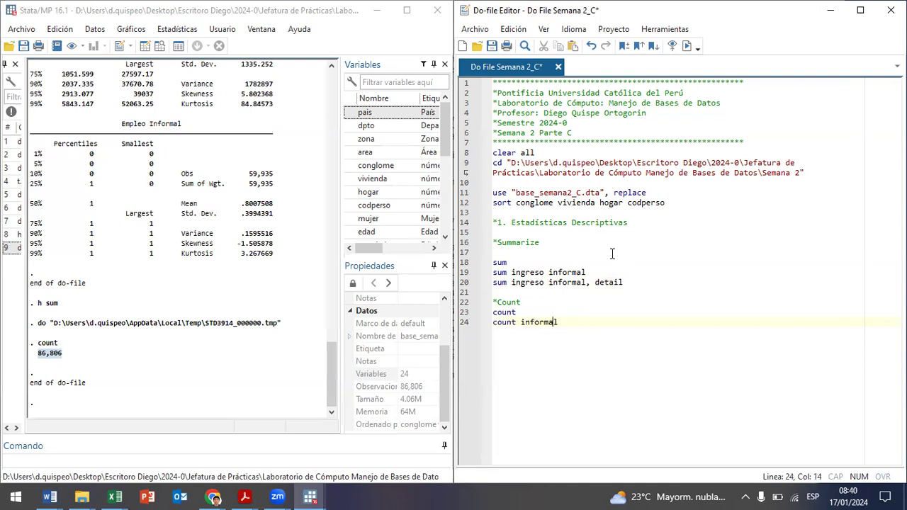
text(if)
key(Right)
key(Right)
key(Right)
key(Right)
key(Right)
key(Right)
key(Right)
key(Right)
text(==1)
Run only the count if informal==1 line of the do-file
key(shift+Left)
key(shift+Left)
key(shift+Left)
key(shift+Left)
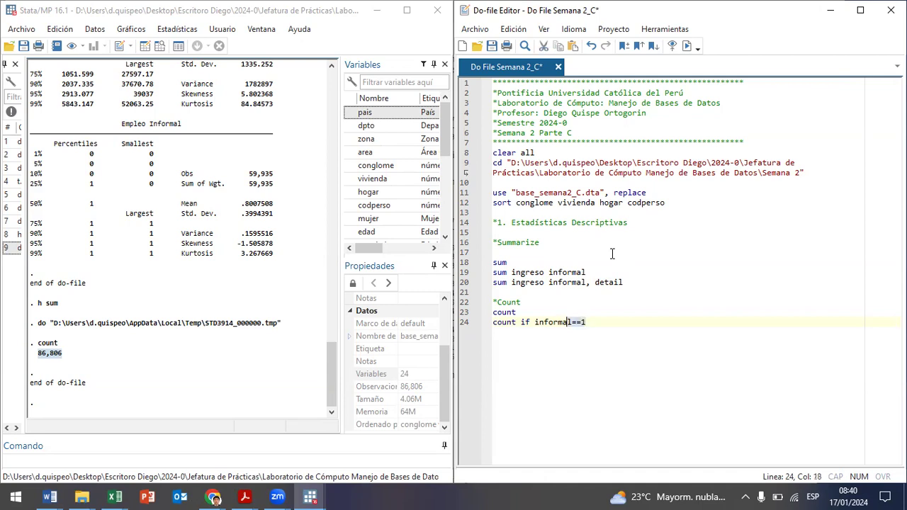
key(ctrl+d)
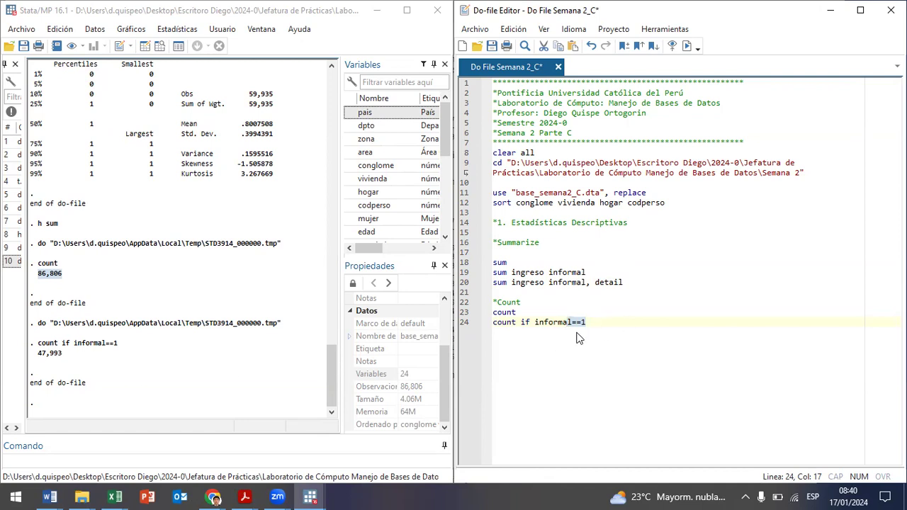
Duplicate the count if informal==1 command onto line 25 and append & dpto to the copy
click(611, 323)
key(shift+Home)
key(ctrl+c)
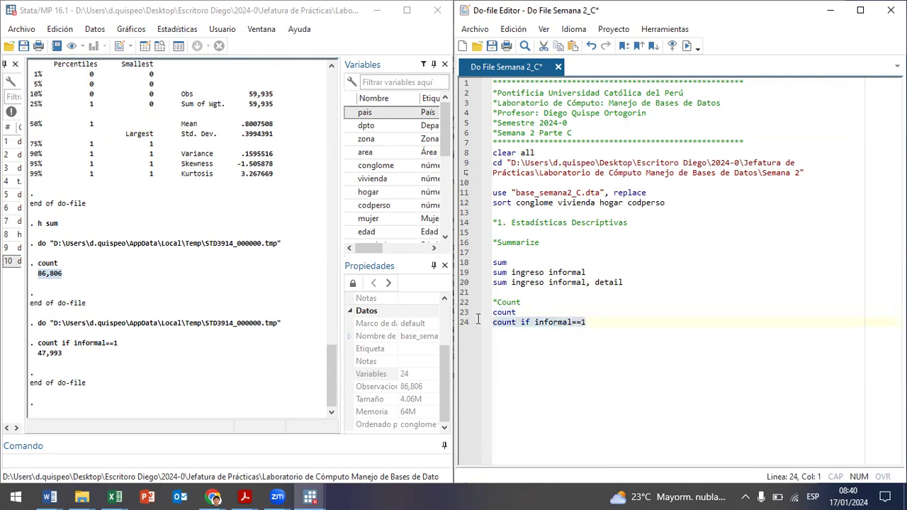
key(End)
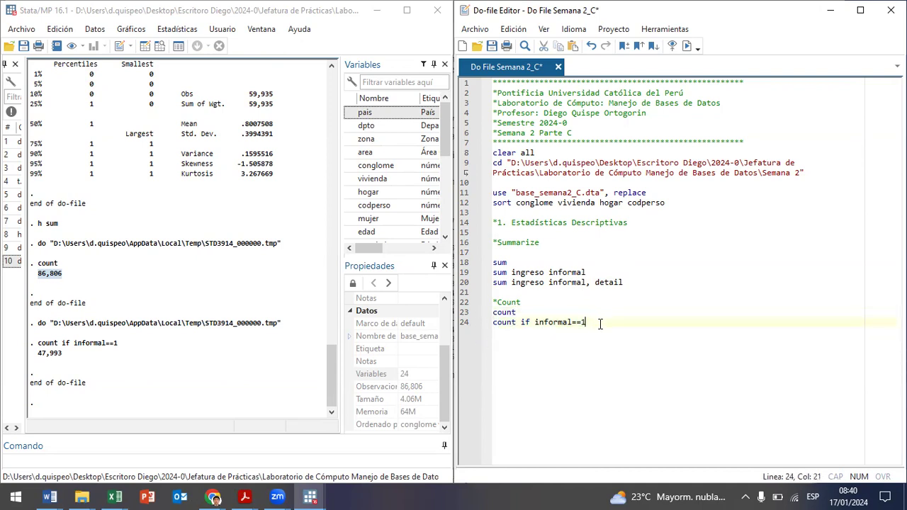
key(Return)
key(ctrl+v)
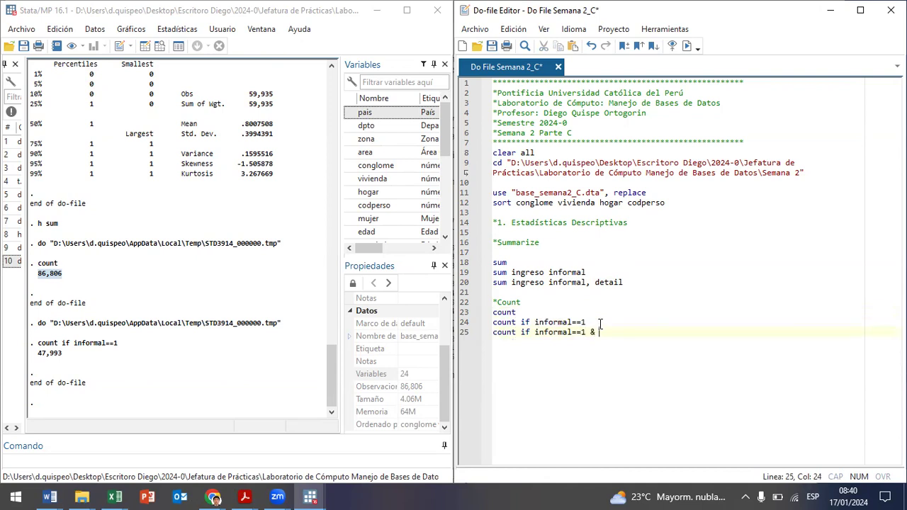
text(& dpto)
Browse the dataset to check the numeric code behind the dpto labels, and close the data browser
click(160, 47)
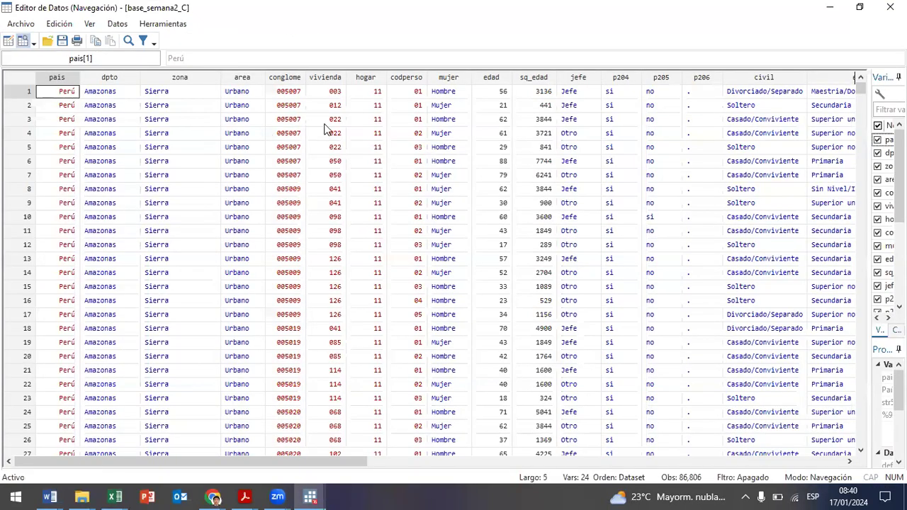
drag(270, 462, 131, 485)
click(128, 175)
scroll(124, 198, down, 13)
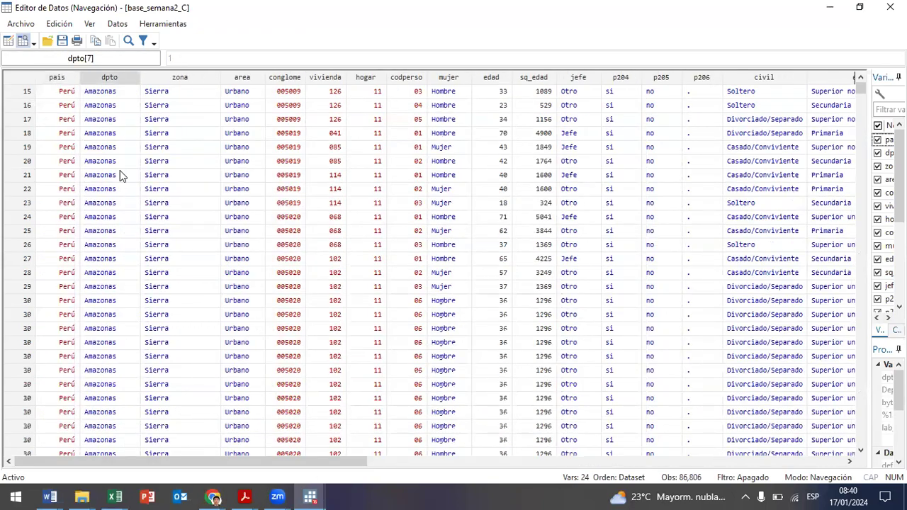
scroll(122, 220, down, 6)
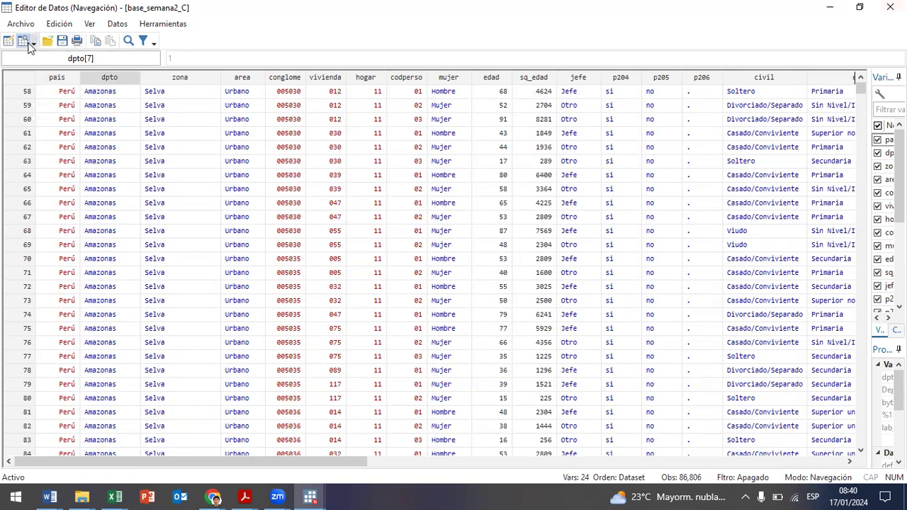
click(889, 7)
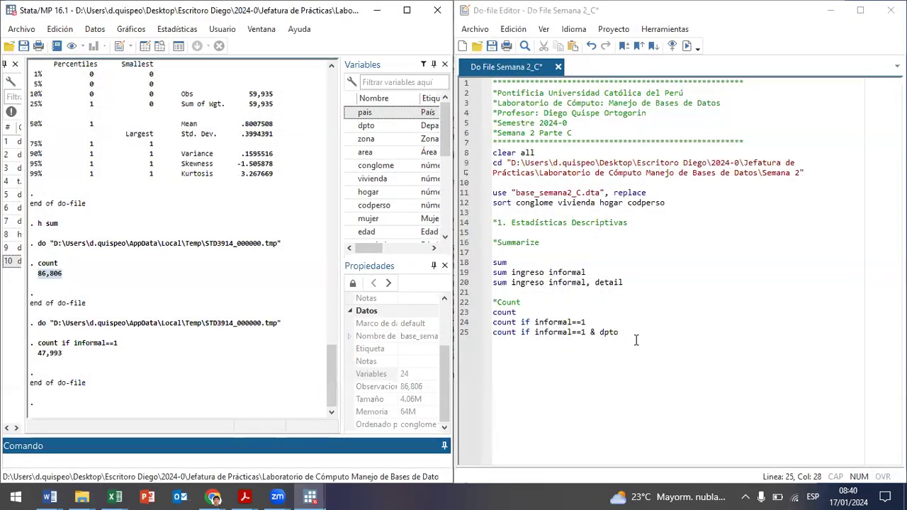
Complete line 25's condition as dpto==8 and run only that count command
click(630, 333)
text(==8)
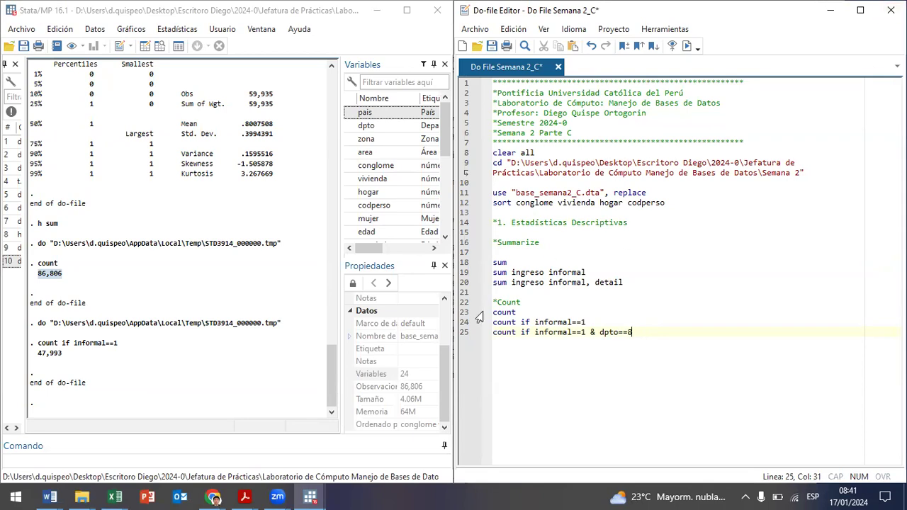
click(578, 333)
key(ctrl+d)
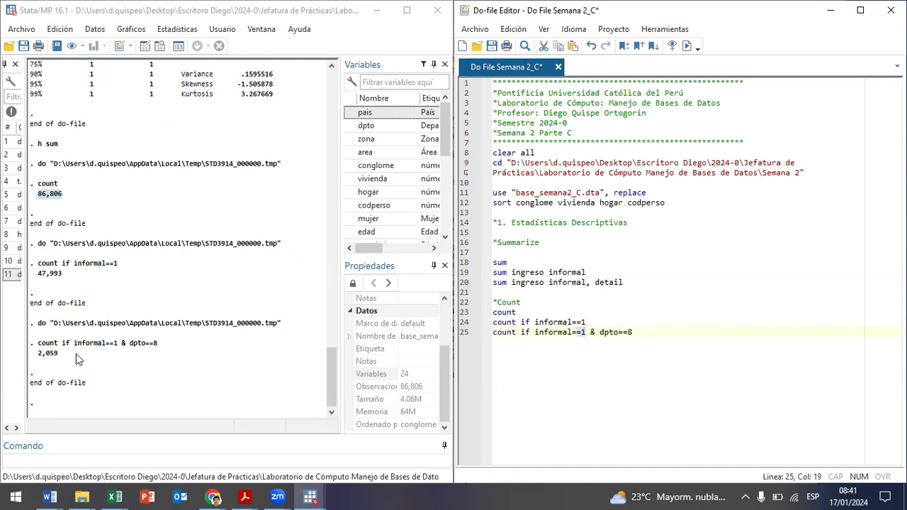
Duplicate the count if informal==1 & dpto==8 command onto line 26
drag(653, 330, 493, 331)
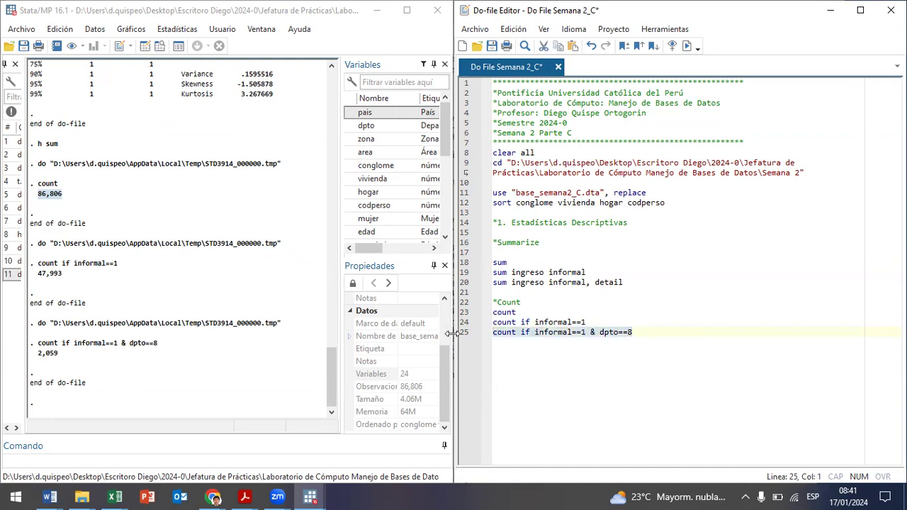
click(652, 332)
key(Return)
text(count if informal==1 & dpto==8)
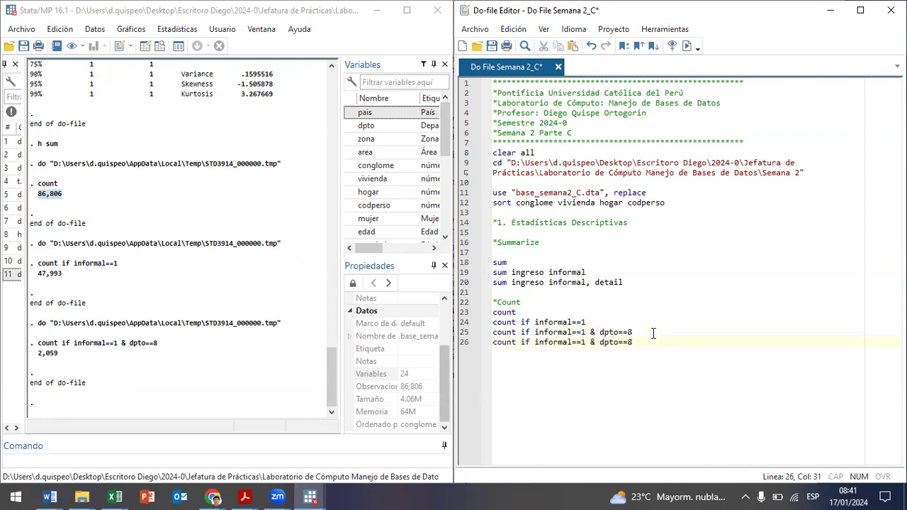
Extend line 26's condition with an opening parenthesis before dpto==8 and a second, still valueless condition & dpto==) after it
key(Left)
key(Left)
key(Left)
key(Left)
key(Left)
key(Left)
key(Left)
text(()
key(Right)
key(Right)
key(Right)
key(Right)
key(Right)
key(Right)
key(Right)
text(& dpto==))
Look up the numeric dpto code behind the Puno label in the data editor, switching it to edit mode
click(110, 74)
click(161, 46)
drag(860, 87, 808, 401)
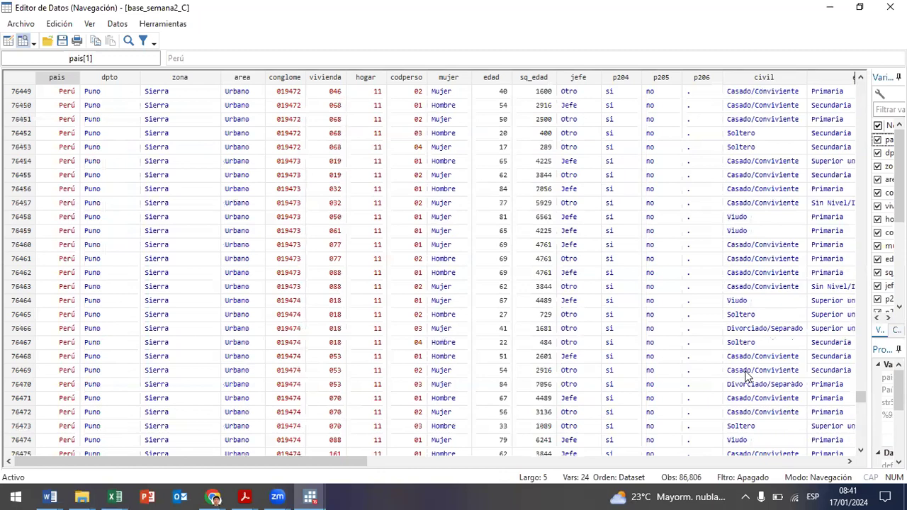
click(8, 40)
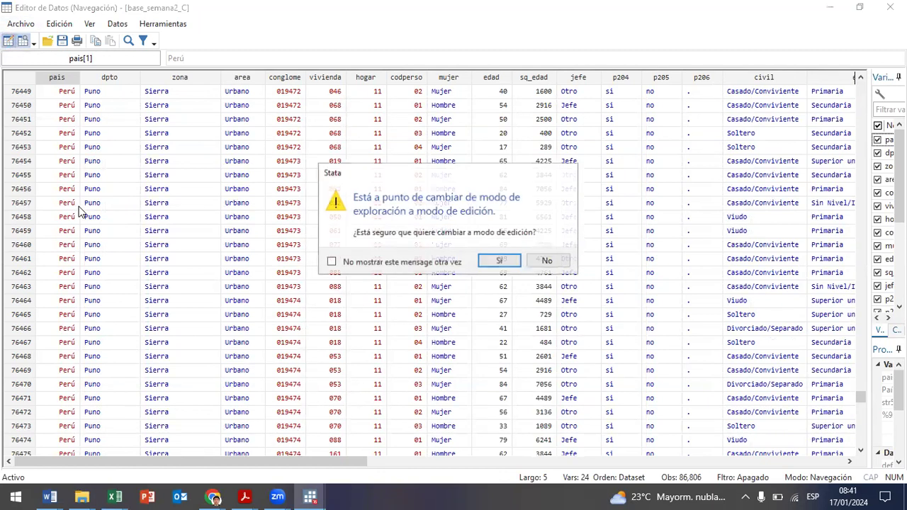
click(492, 257)
click(144, 258)
click(125, 260)
double_click(124, 259)
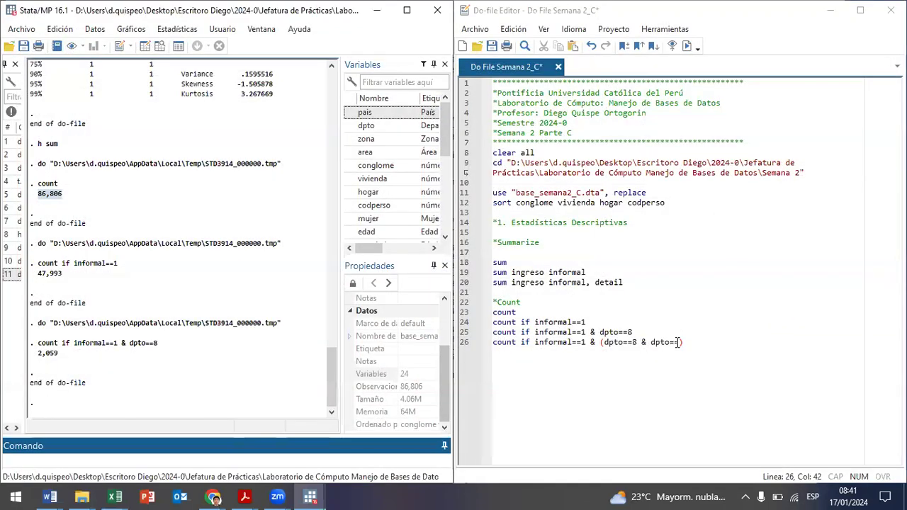
Complete the second department condition on line 26 as dpto==21 and run only that count command
key(Right)
text(21)
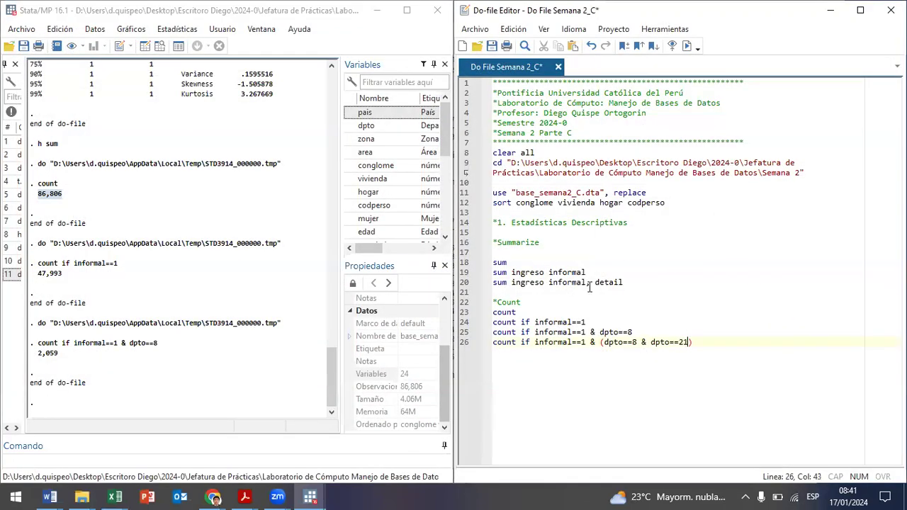
shift+click(604, 343)
shift+click(600, 343)
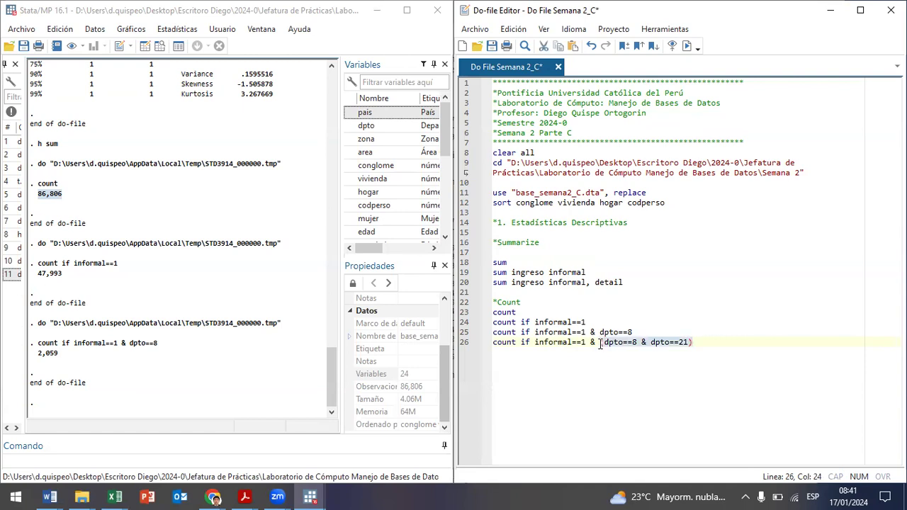
key(ctrl+d)
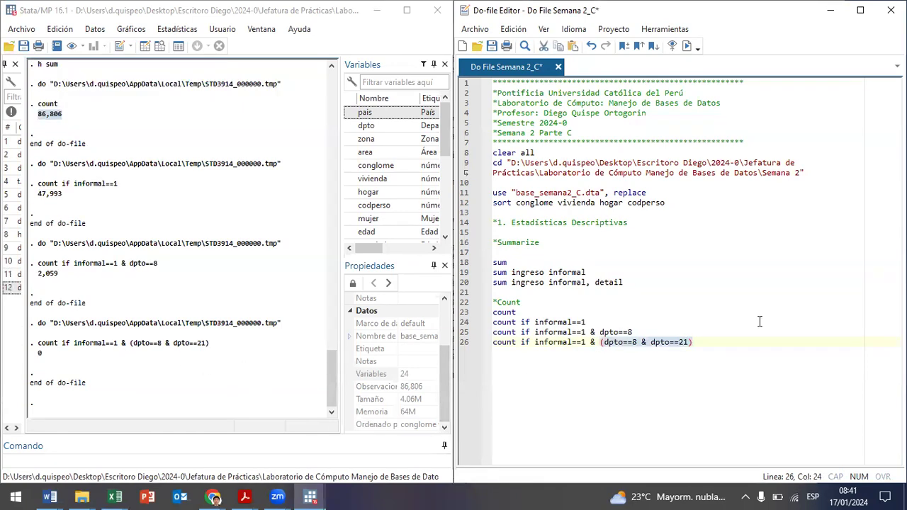
Replace the & between dpto==8 and dpto==21 on line 26 with the or operator |
click(645, 343)
double_click(643, 343)
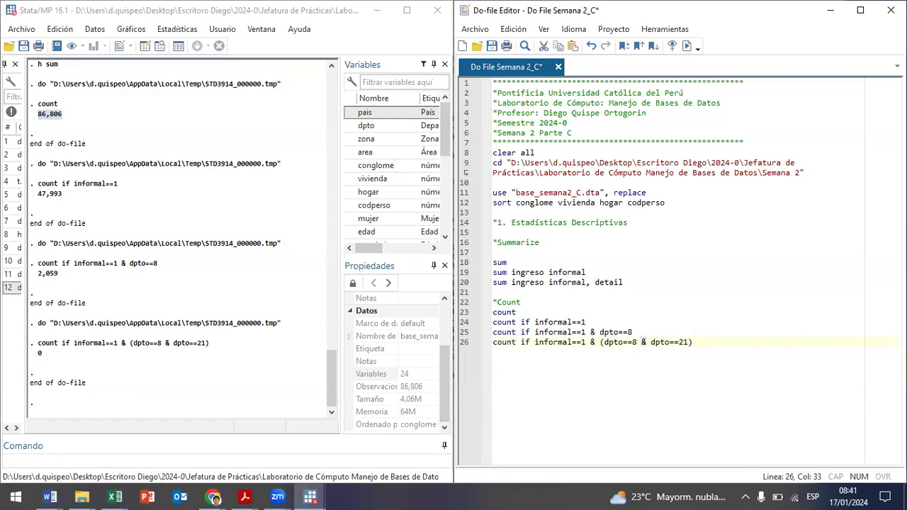
key(BackSpace)
key(BackSpace)
key(BackSpace)
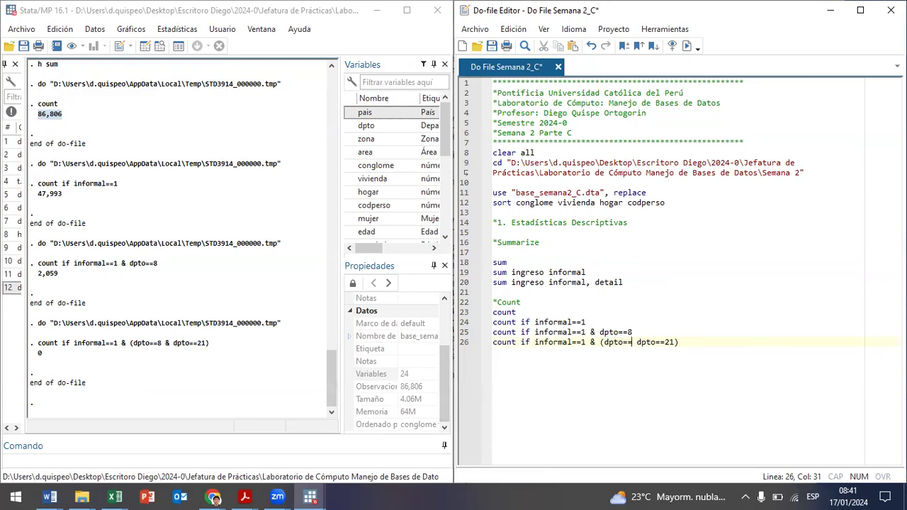
text(8 |)
drag(646, 343, 643, 343)
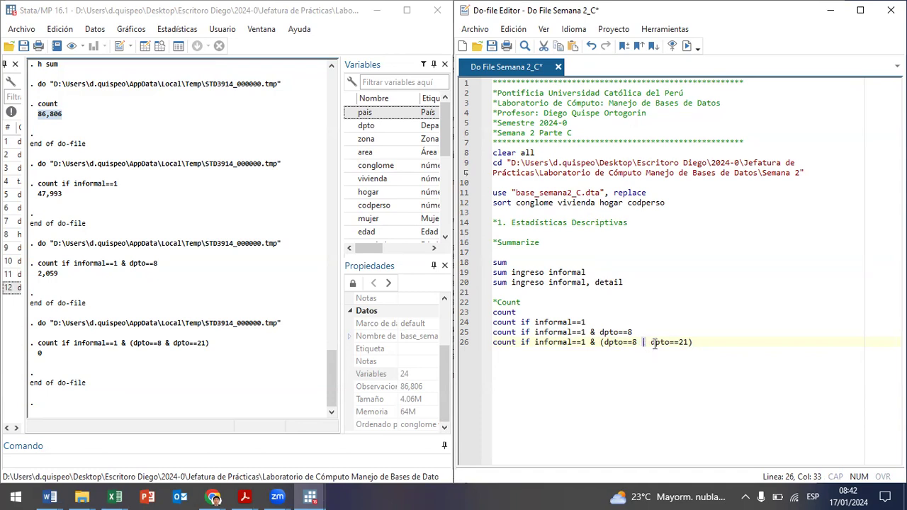
Run only the count if informal==1 & (dpto==8 | dpto==21) command on line 26
click(586, 343)
click(591, 342)
click(586, 342)
drag(586, 343, 533, 344)
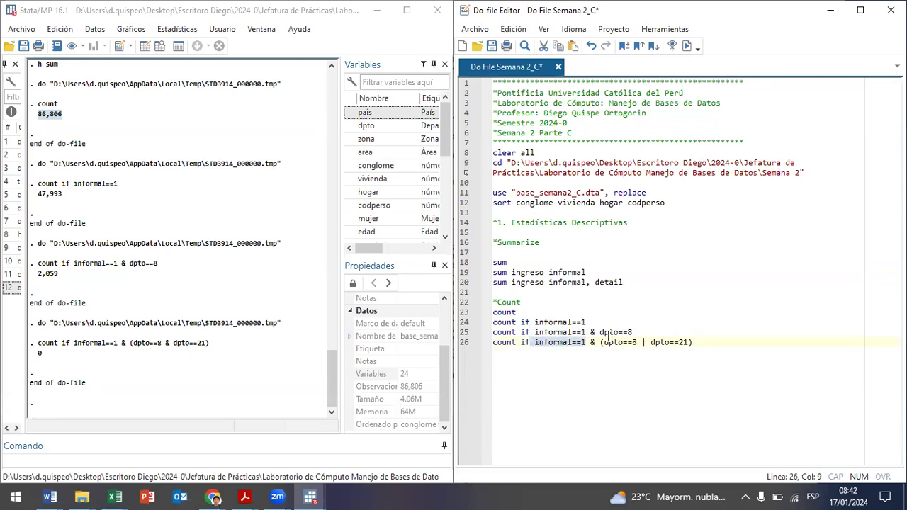
drag(602, 343, 736, 353)
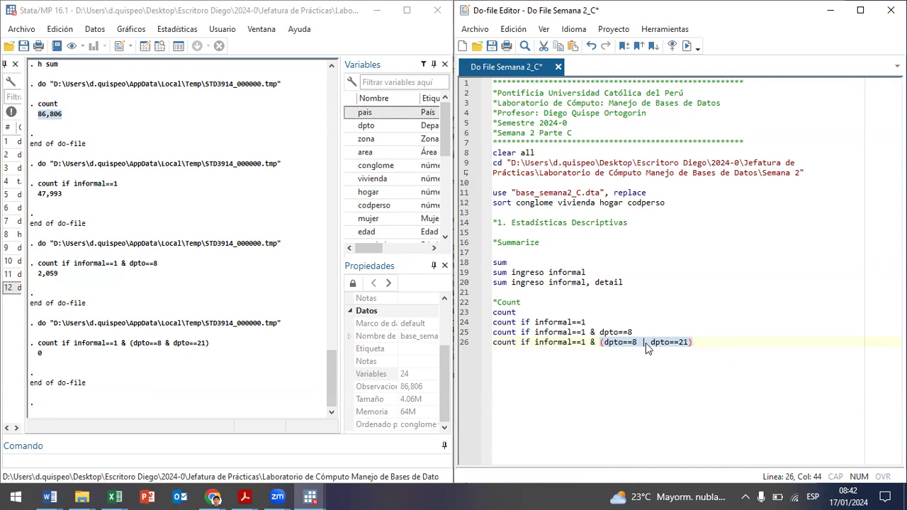
drag(664, 344, 694, 346)
drag(626, 348, 614, 346)
key(ctrl+d)
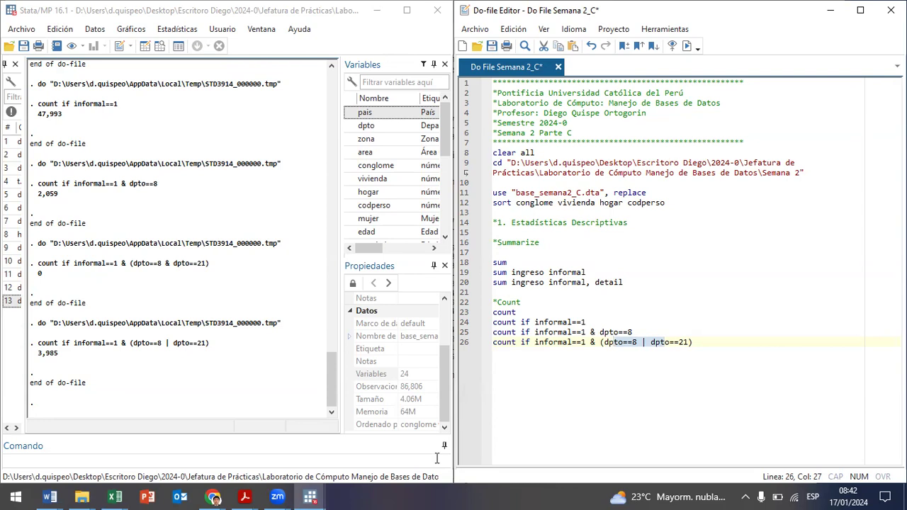
click(572, 333)
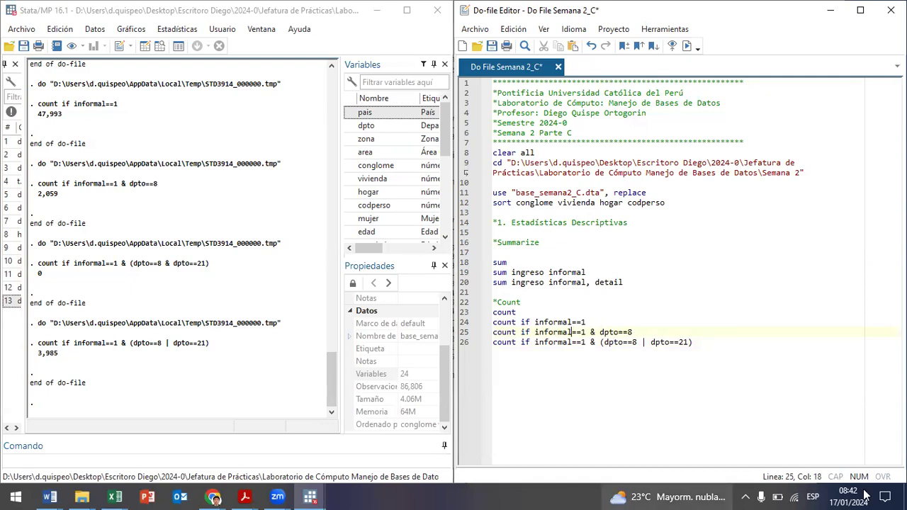
double_click(593, 343)
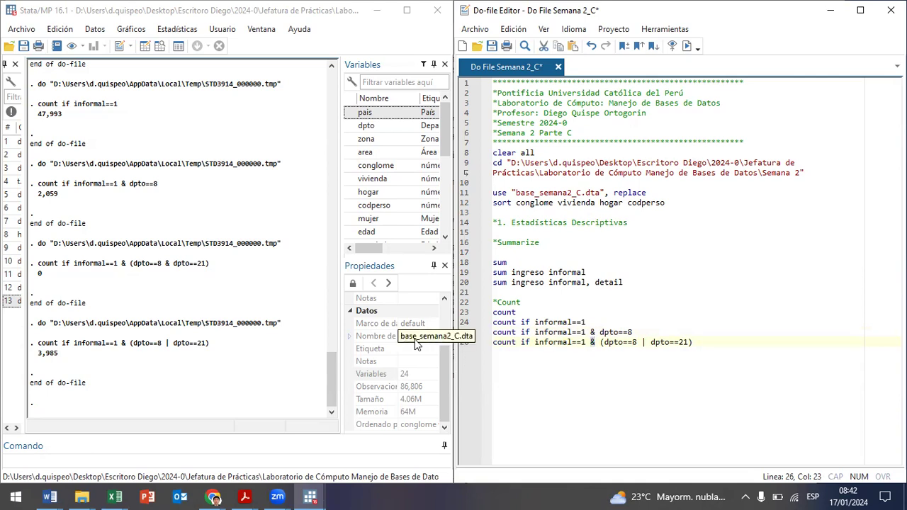
Write the note SHIFT+6 on line 28, leaving a blank line below the count commands
click(716, 374)
key(Return)
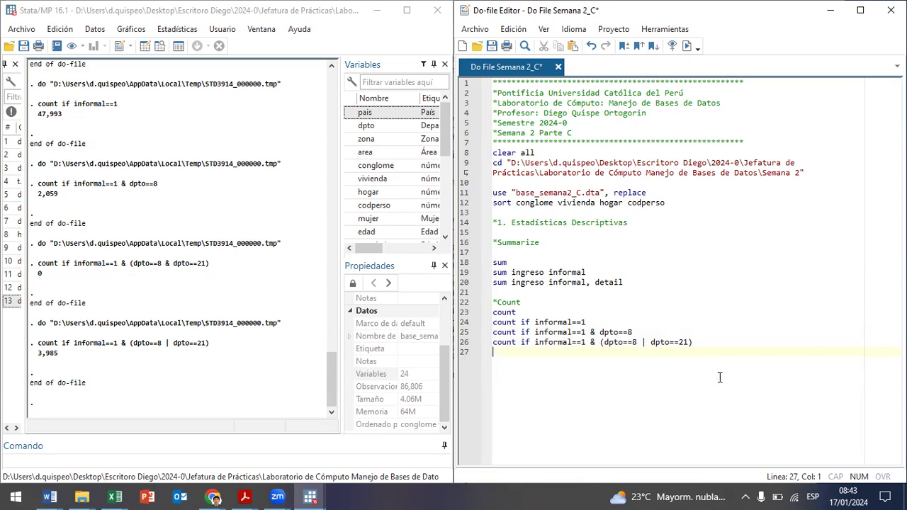
text(&)
key(BackSpace)
key(Return)
text(SHIF)
text(T*)
text(6)
text(+)
key(Delete)
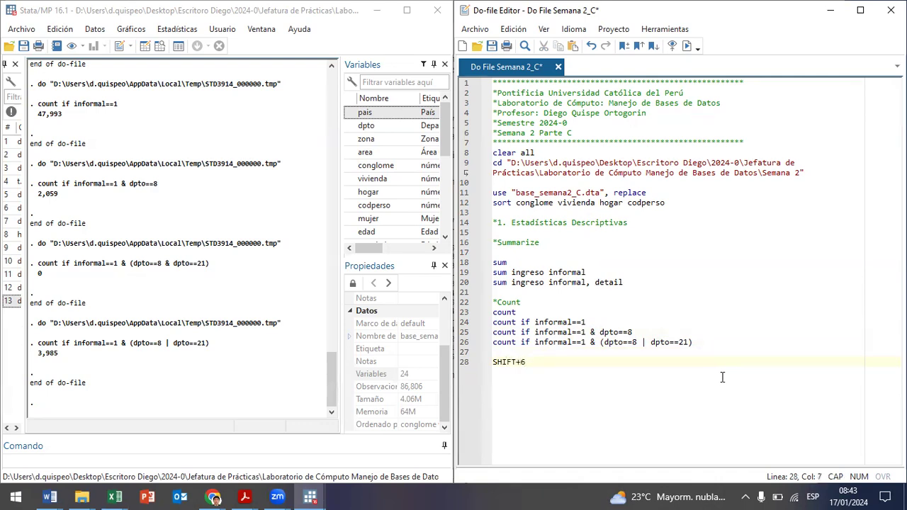
Start a second note SHIFT+ on line 29, and delete both SHIFT notes from the do-file
click(480, 365)
click(590, 342)
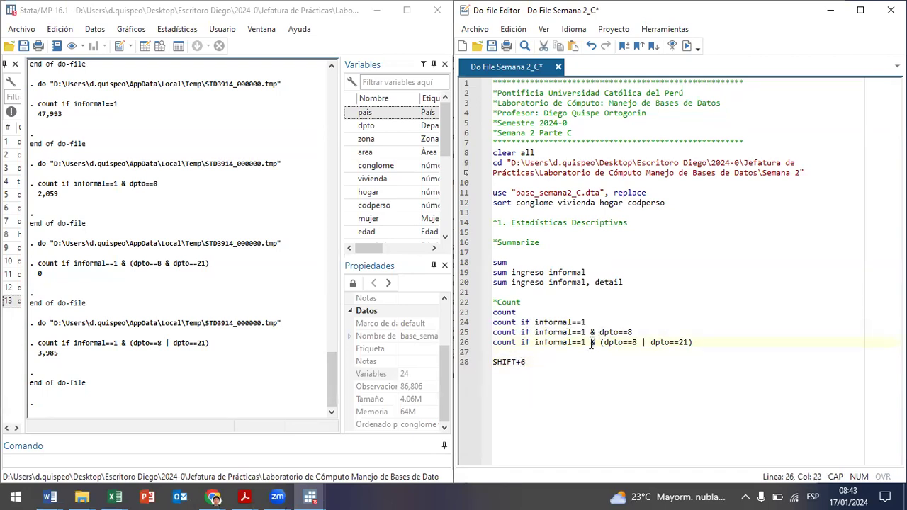
click(642, 342)
click(579, 362)
key(Return)
text(S)
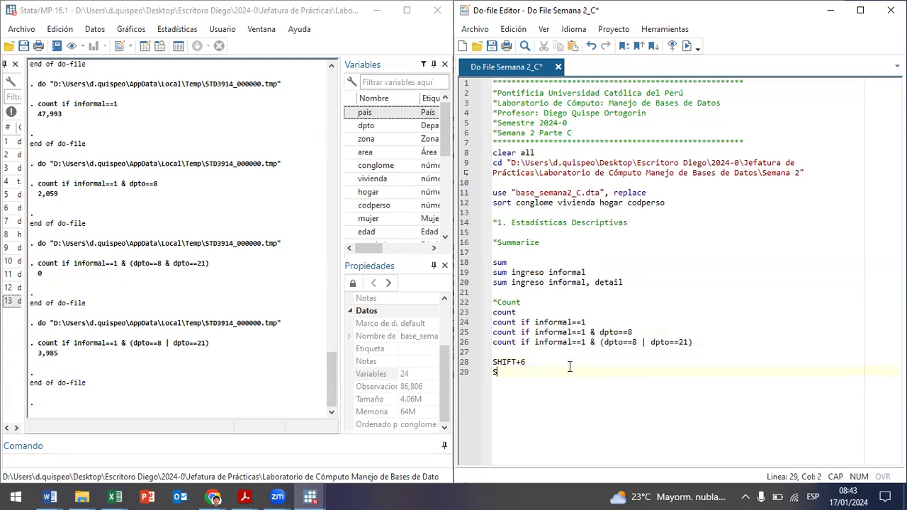
text(HIFT+)
key(shift+Home)
click(475, 363)
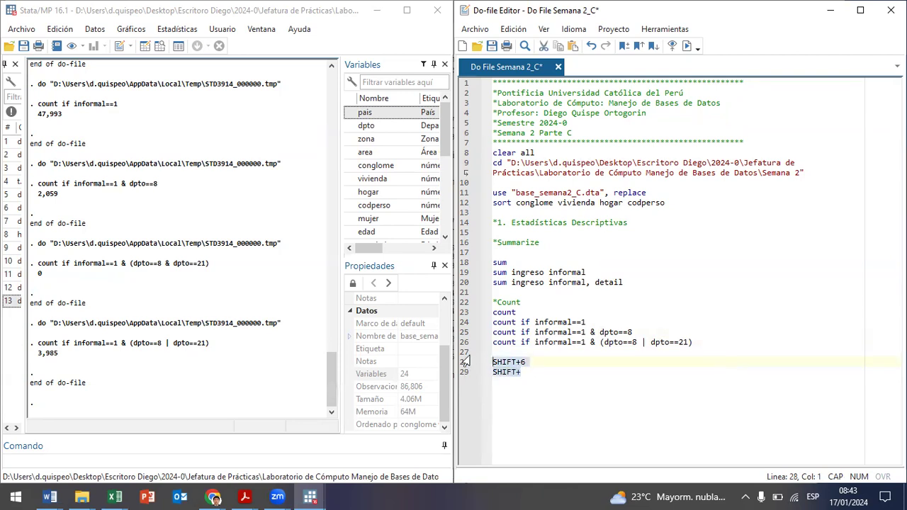
key(Delete)
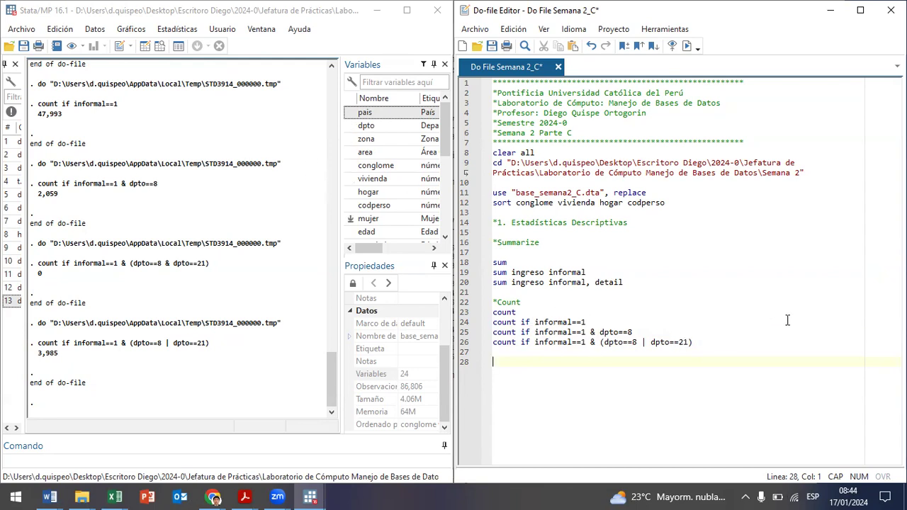
Add the comment heading *Tabulate on line 28 of the do-file
text(*)
text(Tabulate)
key(Return)
Write the command tab educ on line 29 and run only that line
text(tab)
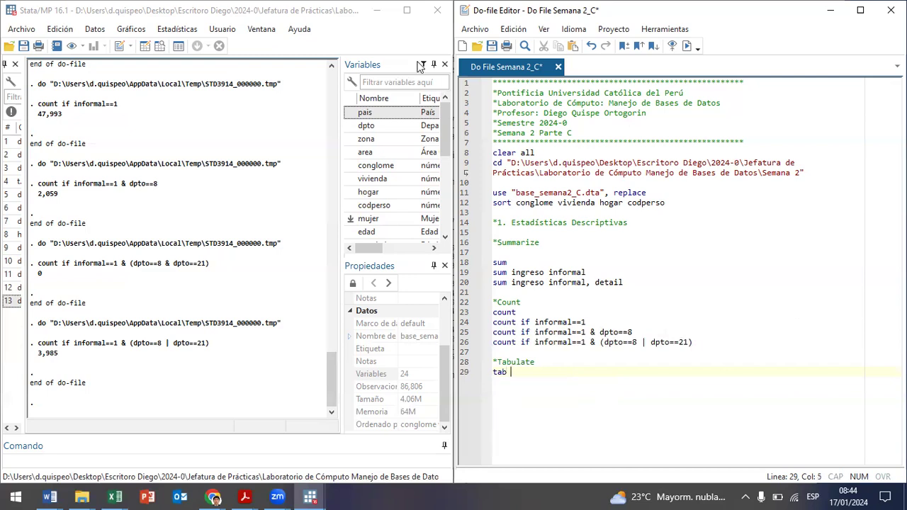
scroll(393, 217, down, 3)
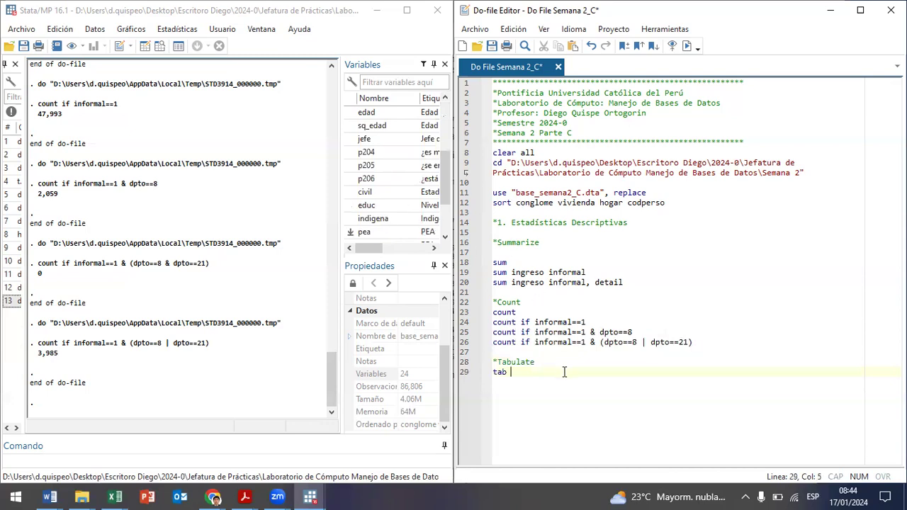
text(educ)
key(shift+Left)
key(shift+Left)
key(shift+Left)
key(ctrl+d)
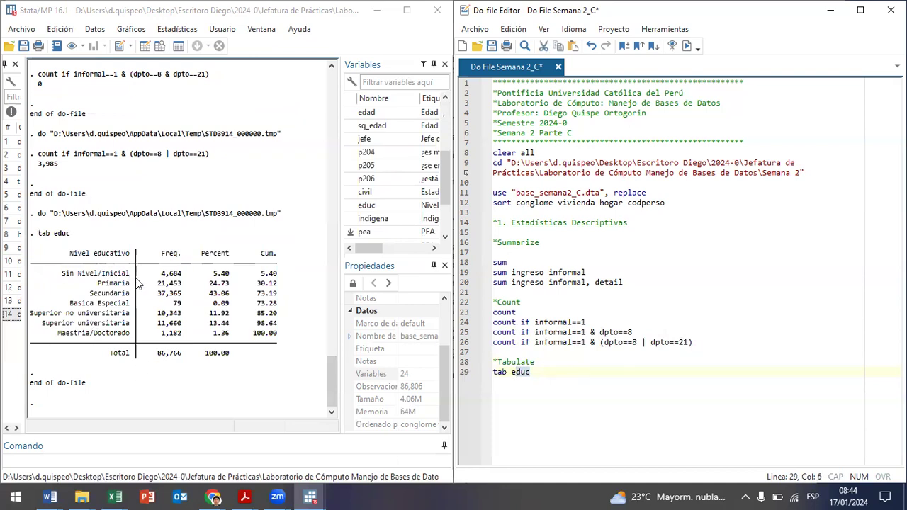
Examine the frequencies and percentages of the no-schooling, primary and secondary levels in the educ table
drag(82, 276, 231, 280)
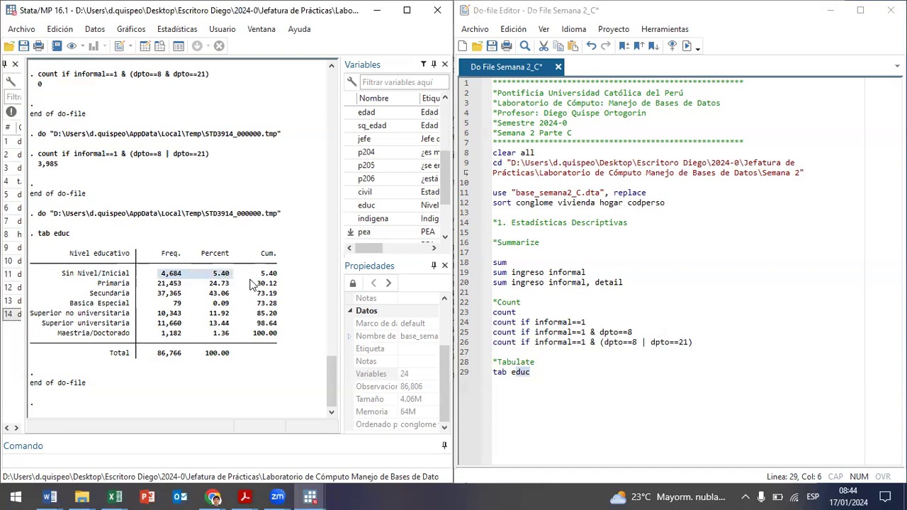
drag(86, 278, 124, 287)
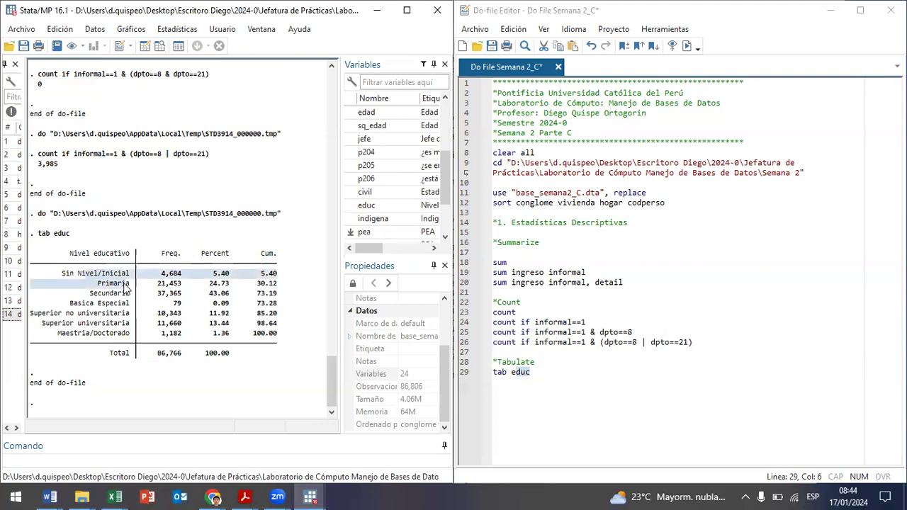
click(124, 289)
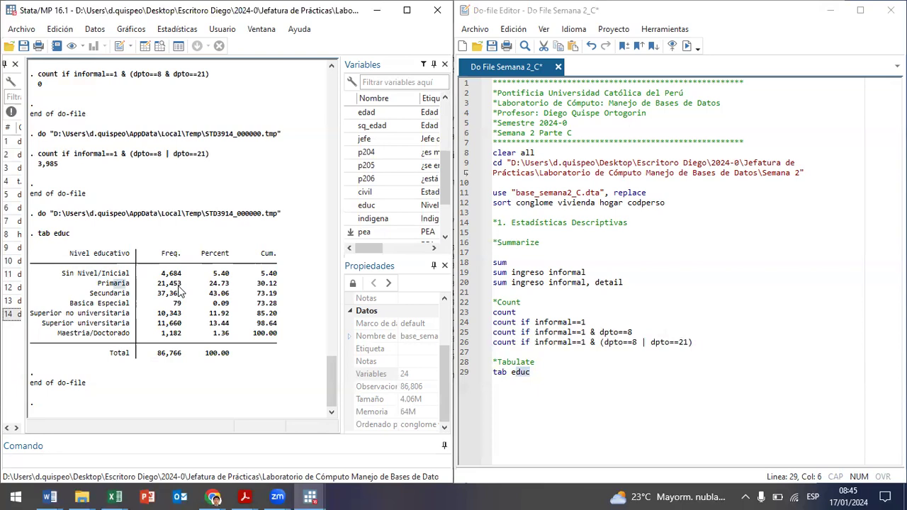
double_click(219, 284)
double_click(100, 293)
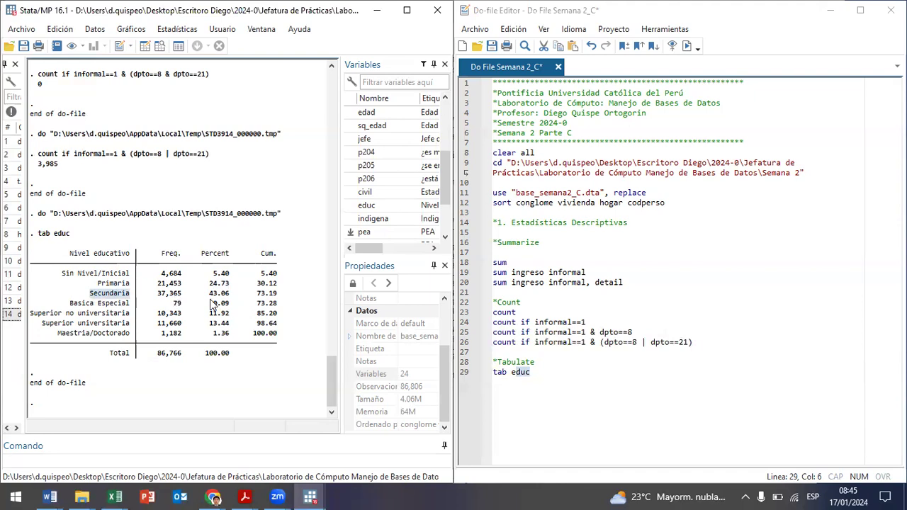
drag(210, 298, 238, 299)
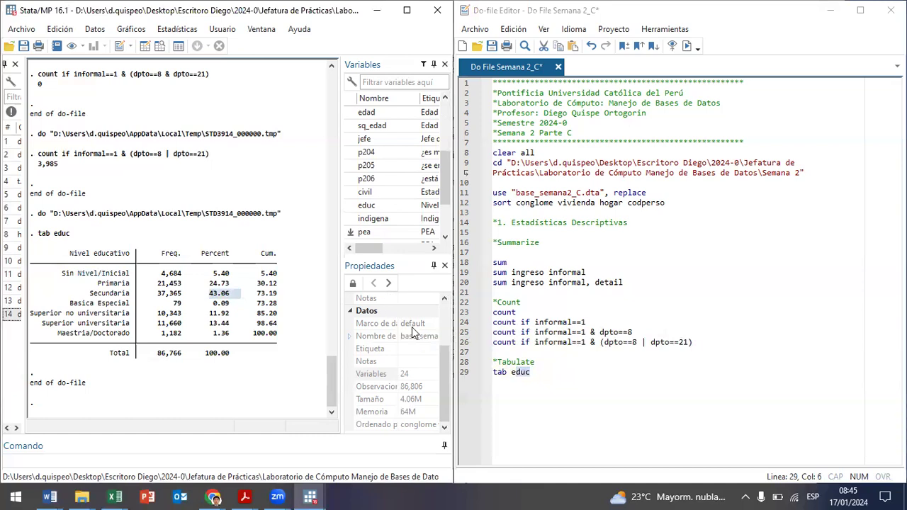
Add the command tab indigena on line 30, run only that line and check its Indigena frequency
click(576, 370)
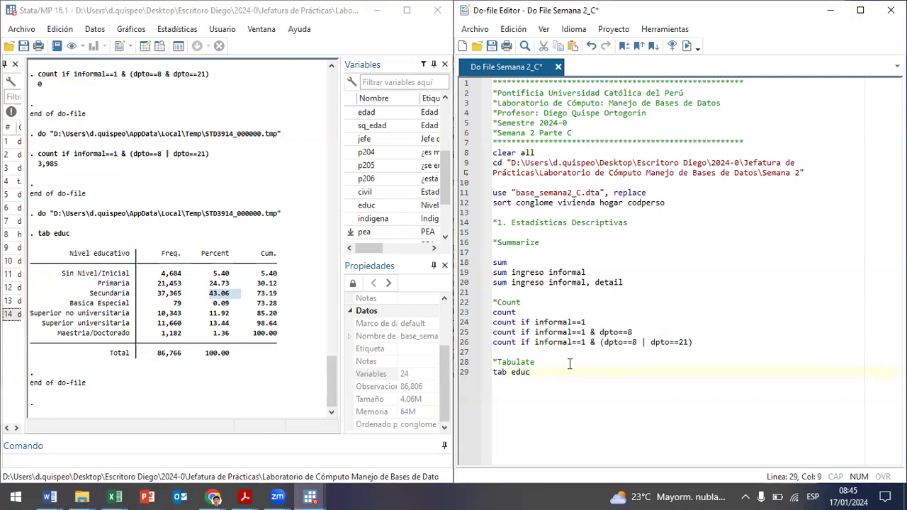
key(Return)
text(tab indigena)
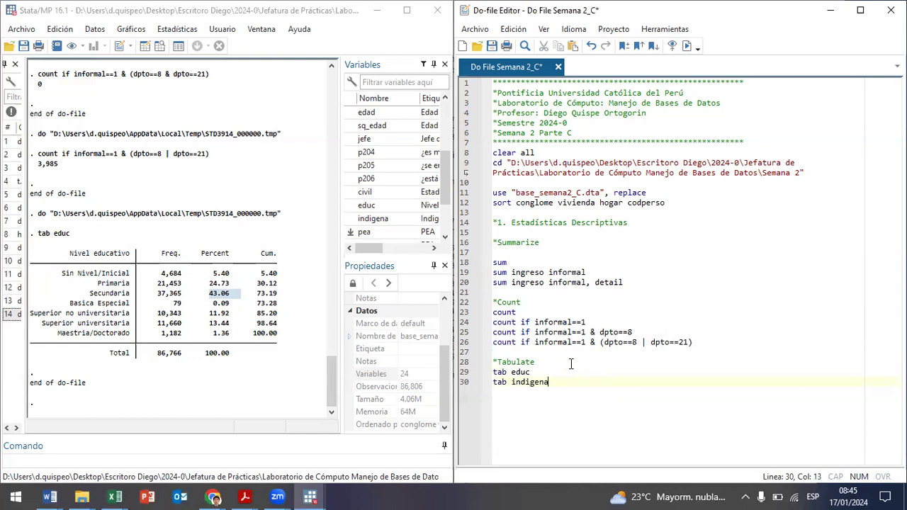
key(Left)
key(Left)
key(Left)
key(Left)
key(ctrl+d)
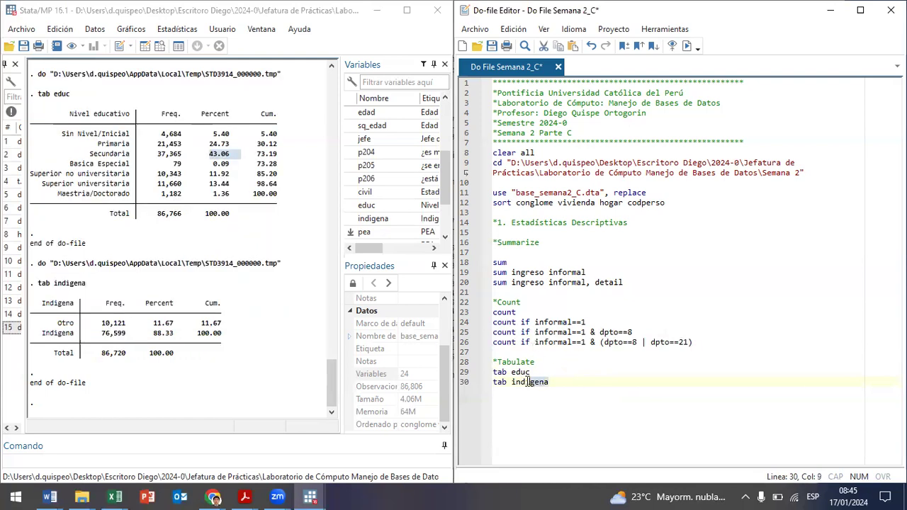
mouse_move(58, 323)
mouse_down()
mouse_move(74, 332)
mouse_move(60, 324)
mouse_move(73, 324)
mouse_move(66, 335)
mouse_up()
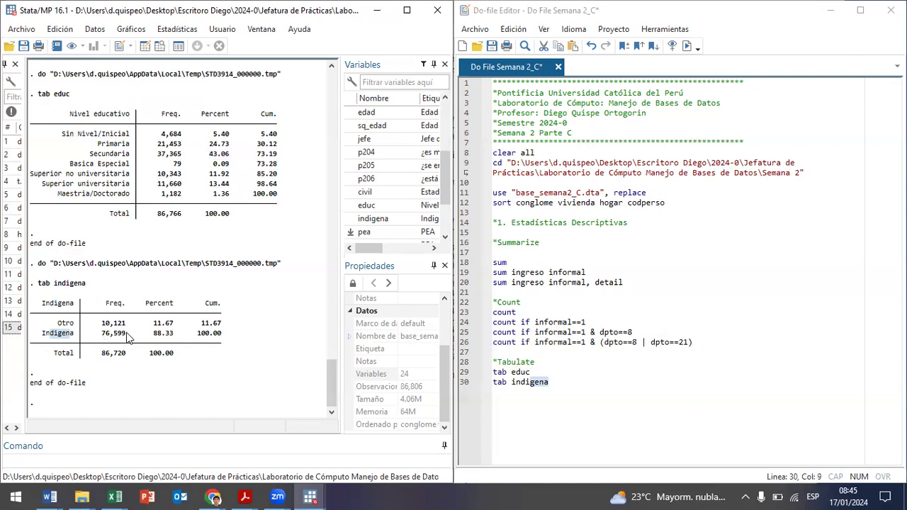
drag(127, 334, 103, 336)
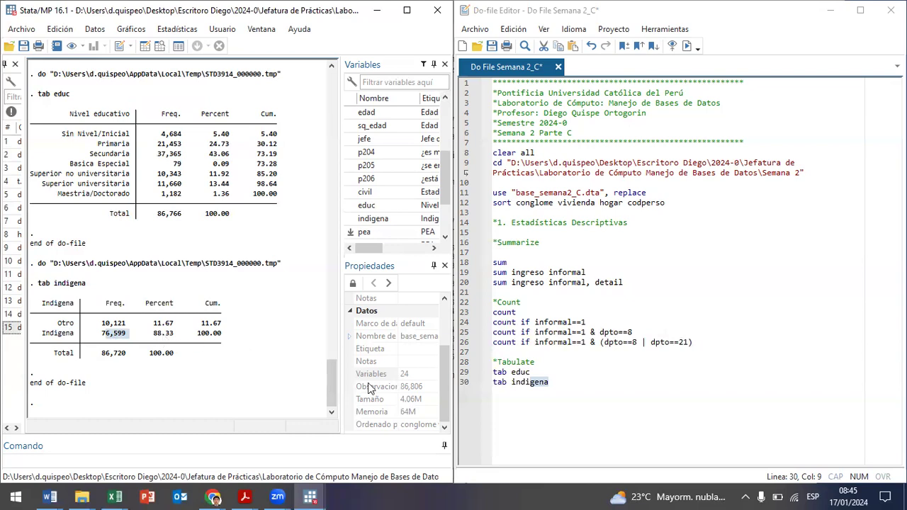
Add the command tab pea on line 31, run only that line and check the PEA and NO PEA percentages
click(599, 392)
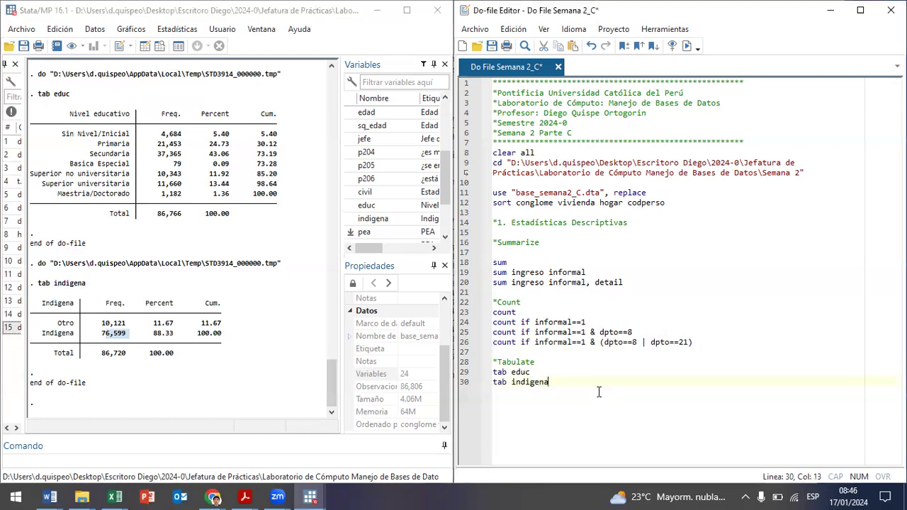
key(Return)
text(tab)
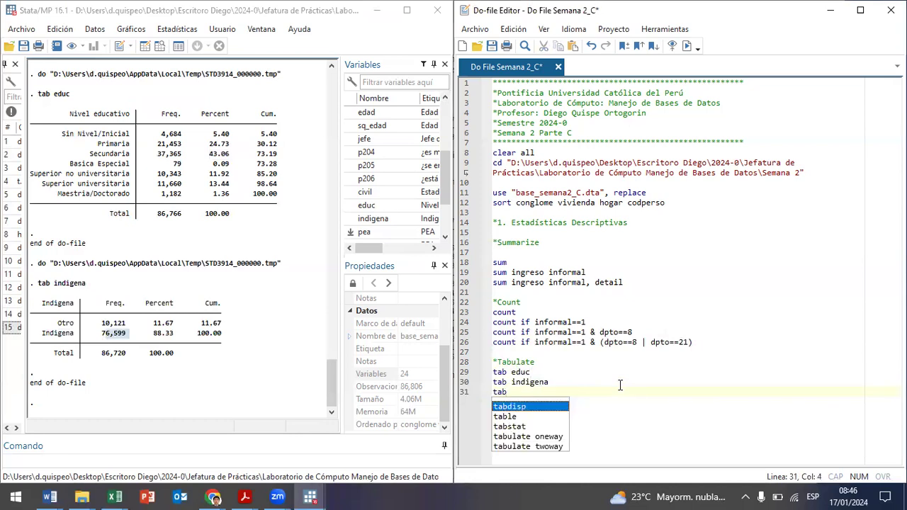
text( pea)
key(ctrl+shift+Left)
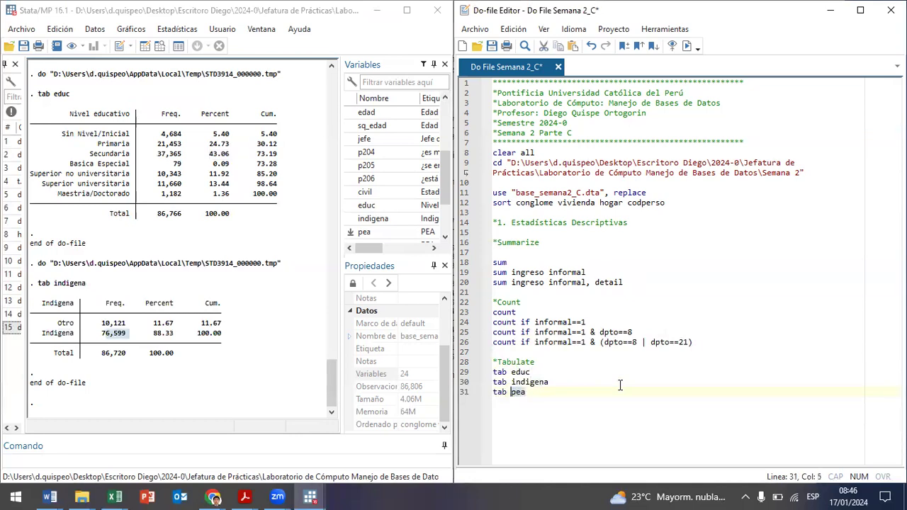
key(ctrl+d)
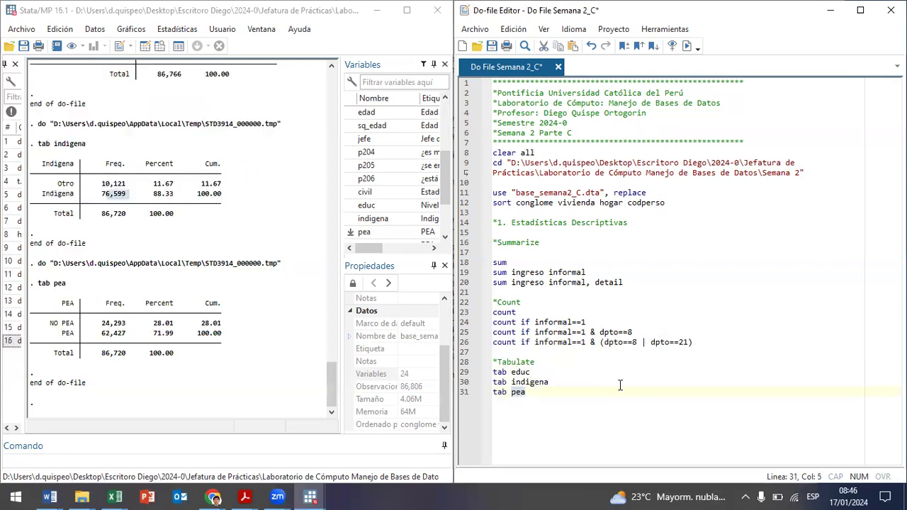
click(164, 333)
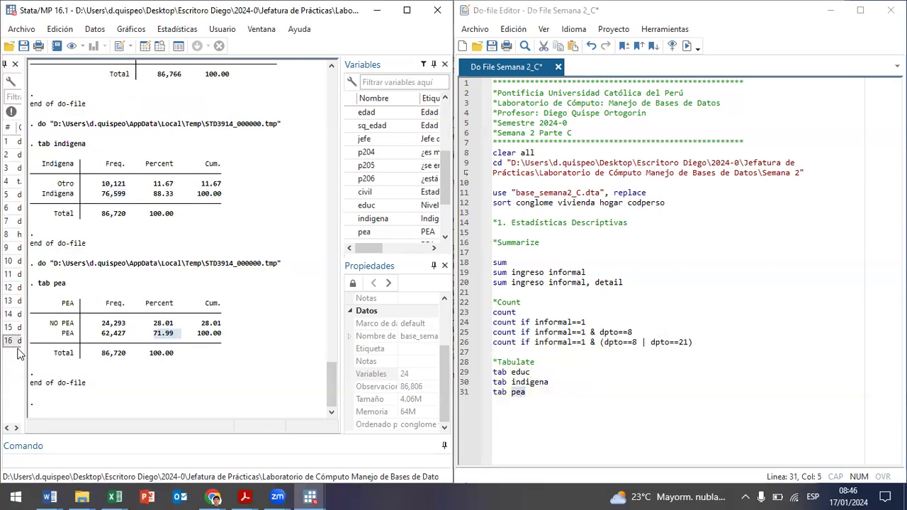
click(157, 324)
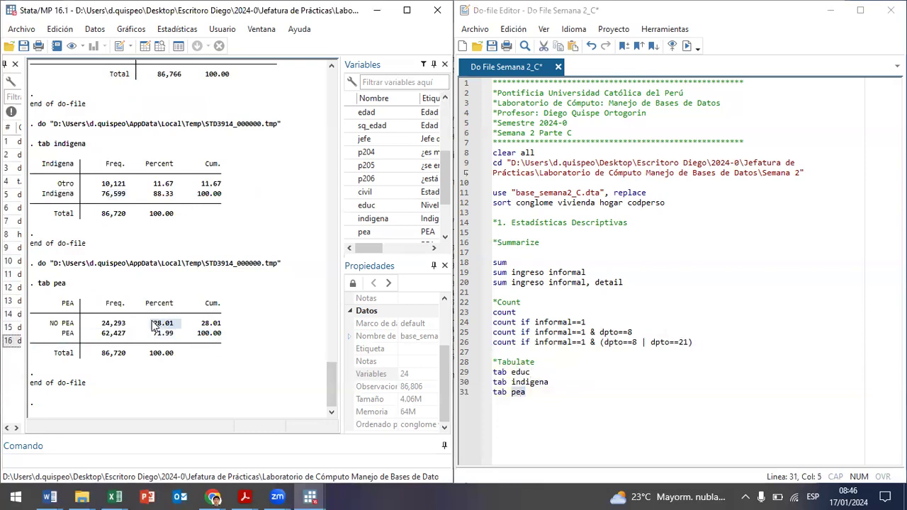
Add the command tab pea if area==1 on line 32, run only that line and check its PEA row
click(476, 393)
key(ctrl+c)
click(548, 390)
key(Return)
key(ctrl+v)
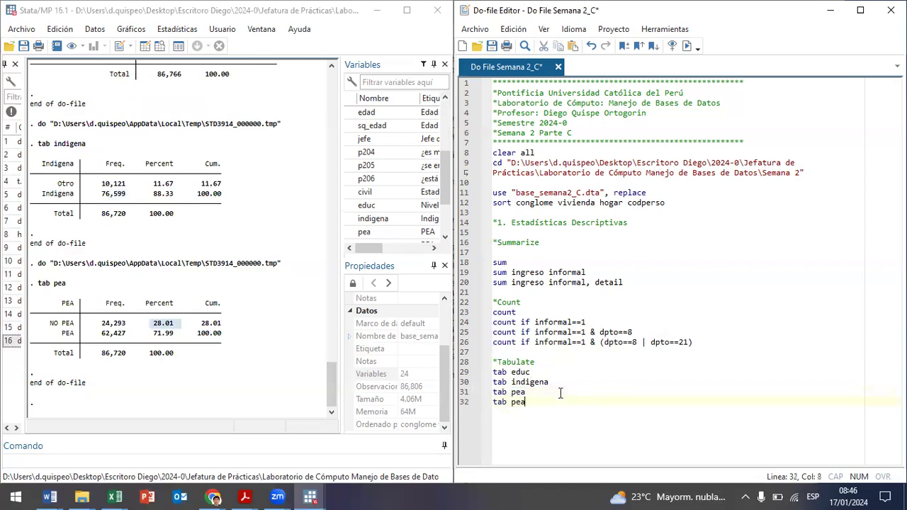
text(if area==1)
key(Left)
key(Left)
key(ctrl+d)
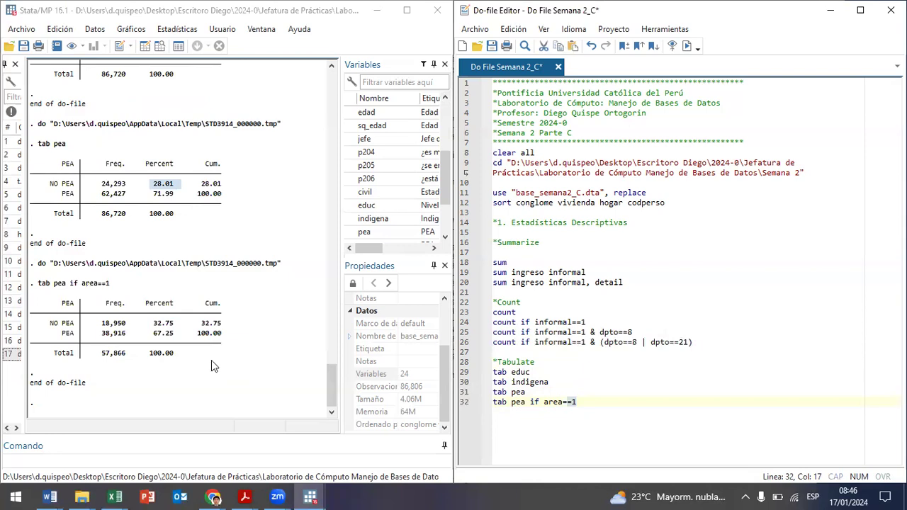
drag(81, 283, 109, 282)
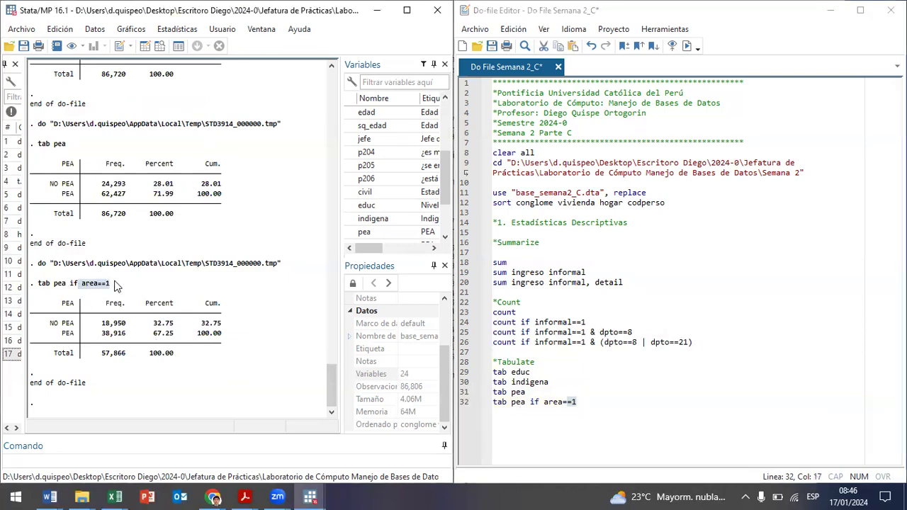
drag(182, 334, 53, 333)
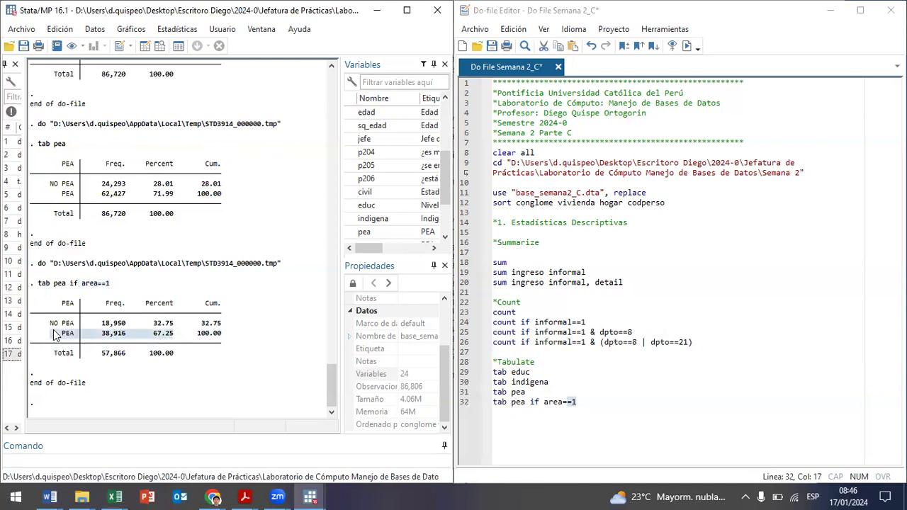
Copy the conditional tabulation to line 33 as tab pea if area==0 and run only that line
click(614, 402)
click(479, 406)
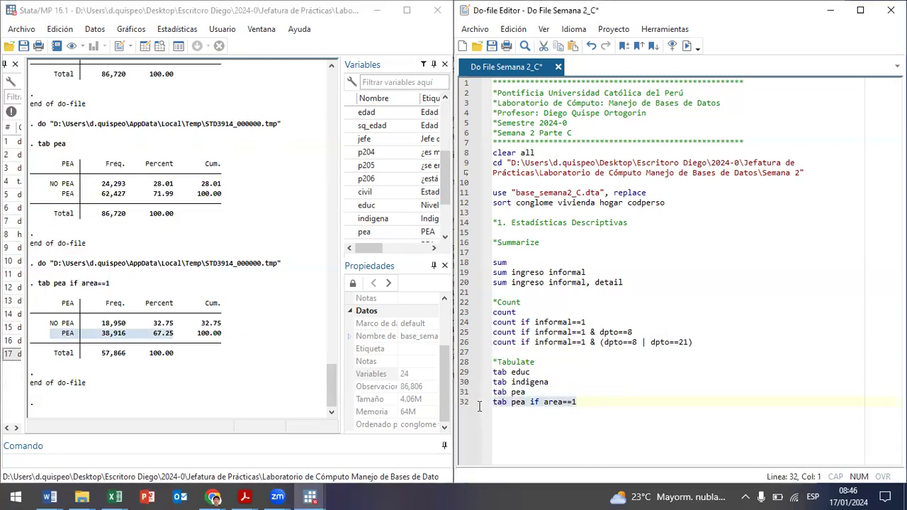
click(599, 402)
key(Return)
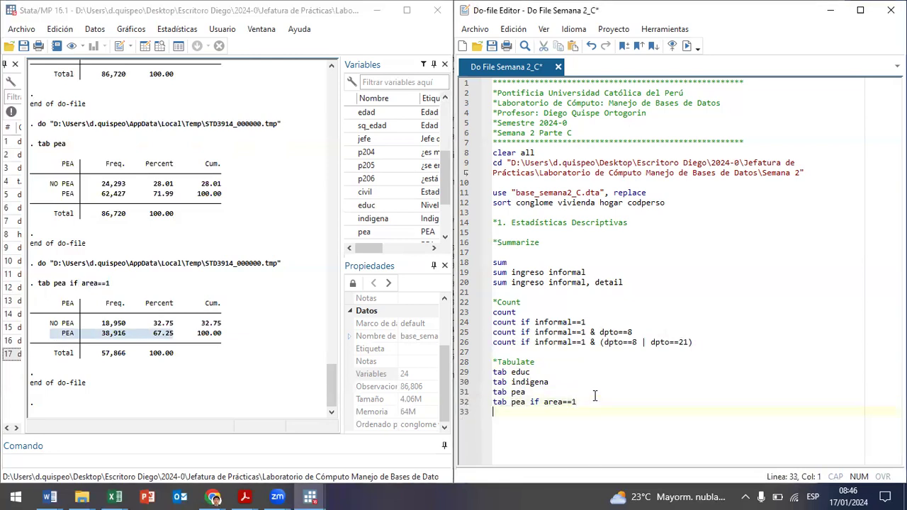
key(ctrl+v)
key(BackSpace)
text(0)
key(Left)
key(Left)
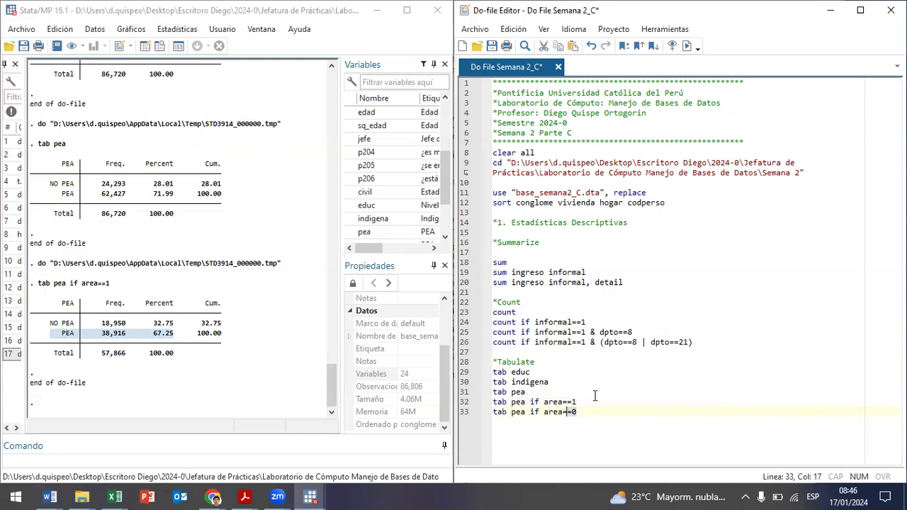
key(Left)
key(ctrl+d)
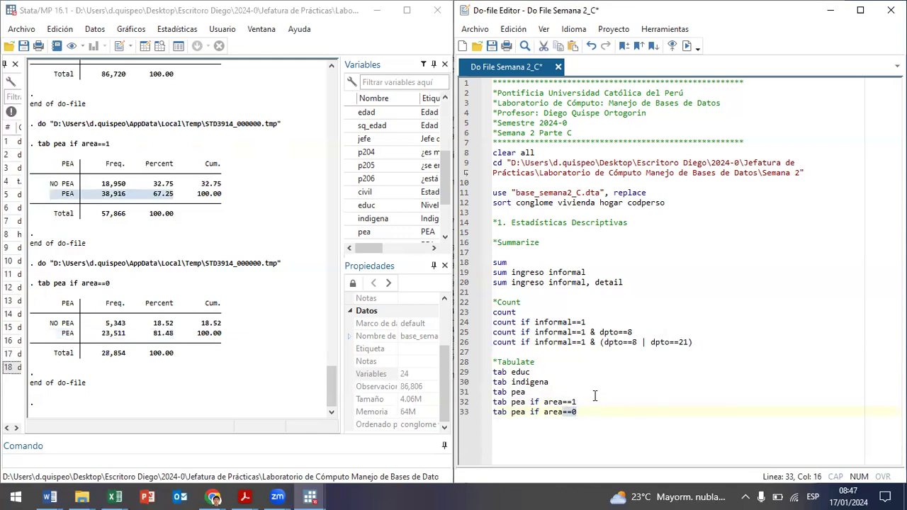
drag(110, 284, 80, 285)
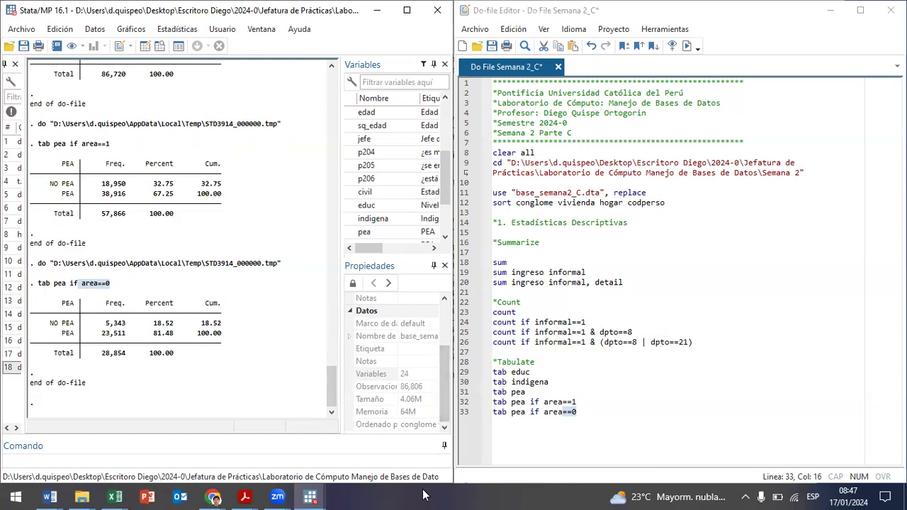
Add the comment heading *Tab1 on line 35, leaving a blank line after the tabulate commands
click(646, 402)
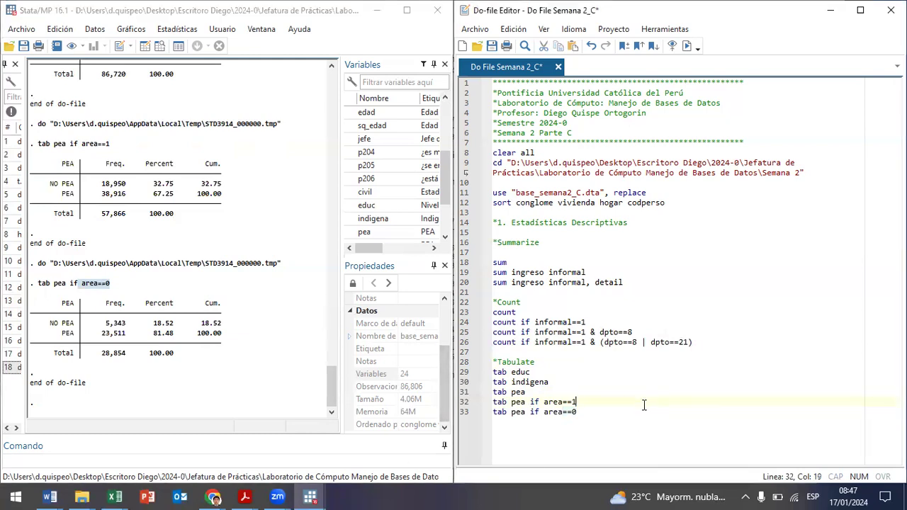
key(Return)
key(Return)
text(*Tb)
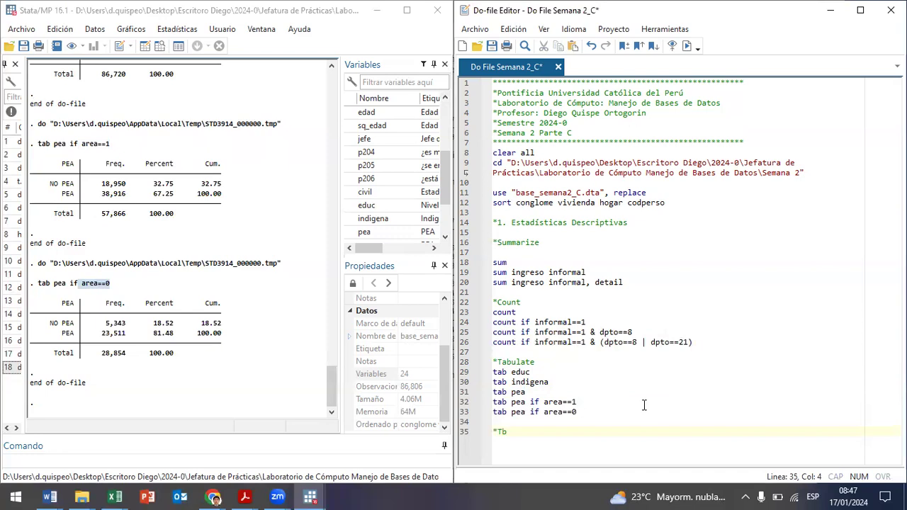
text(l)
key(Left)
key(Left)
text(a)
key(Caps_Lock)
key(Right)
key(Right)
Open the help for tab1 and examine its description as a one-way table of frequencies
click(222, 462)
text(h tab1)
key(Return)
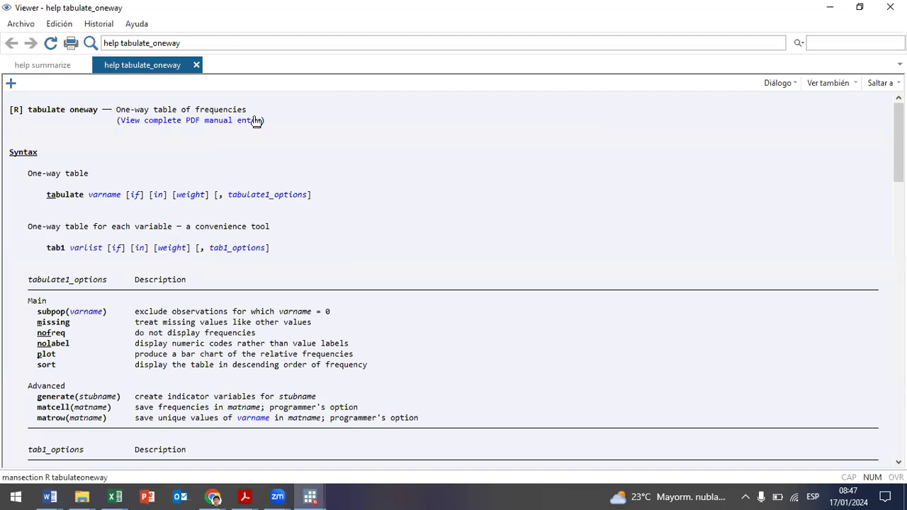
drag(257, 114, 122, 118)
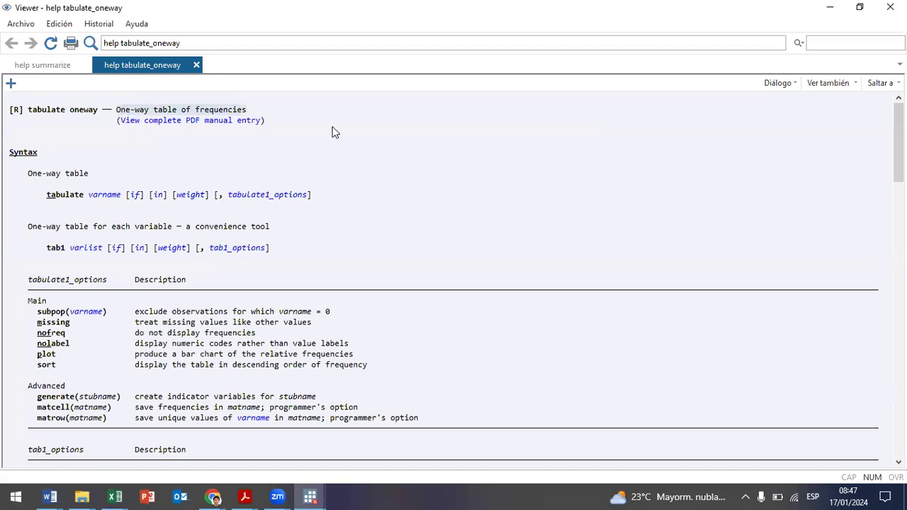
triple_click(255, 109)
drag(257, 110, 158, 120)
drag(151, 111, 116, 112)
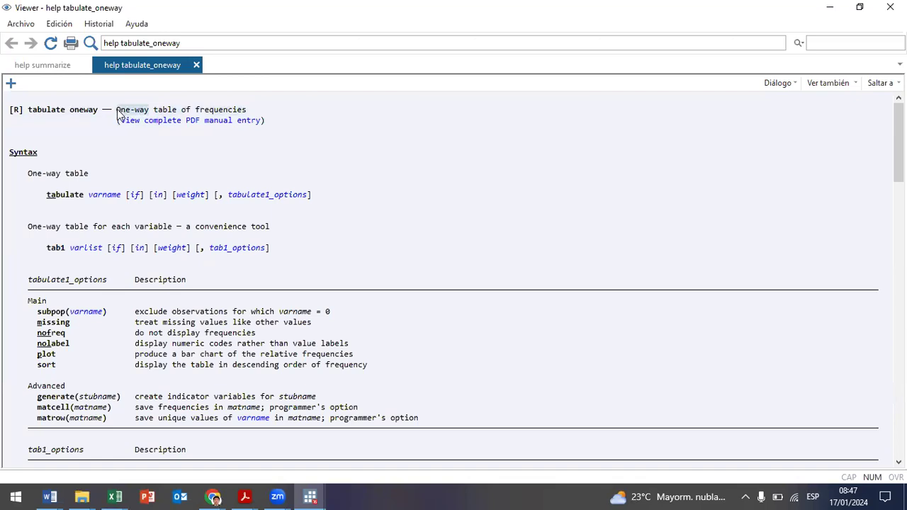
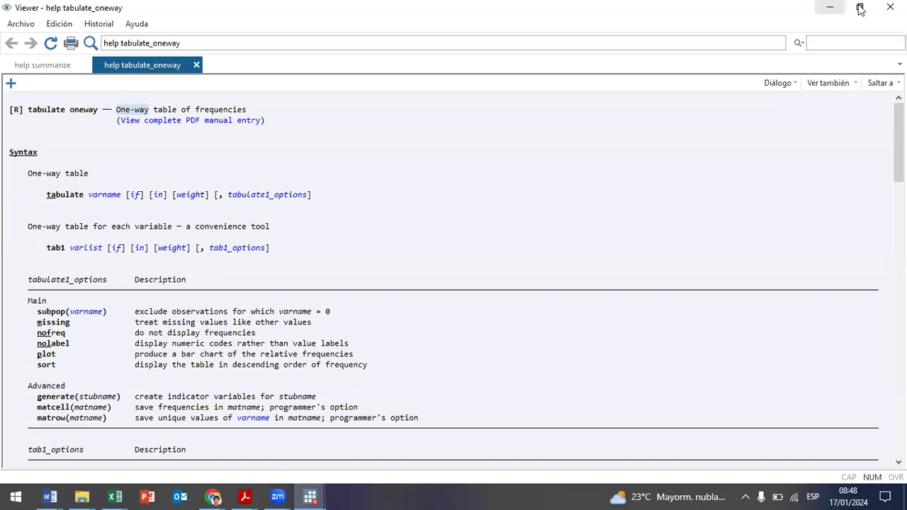
Return to the do-file and add the comment heading *Tab2 on line 37, with blank lines below it down to line 55
mouse_move(310, 495)
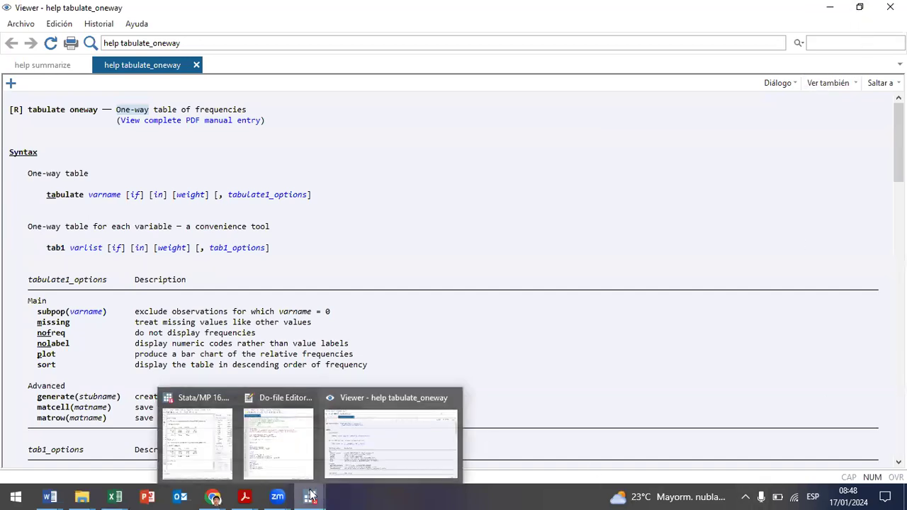
click(280, 435)
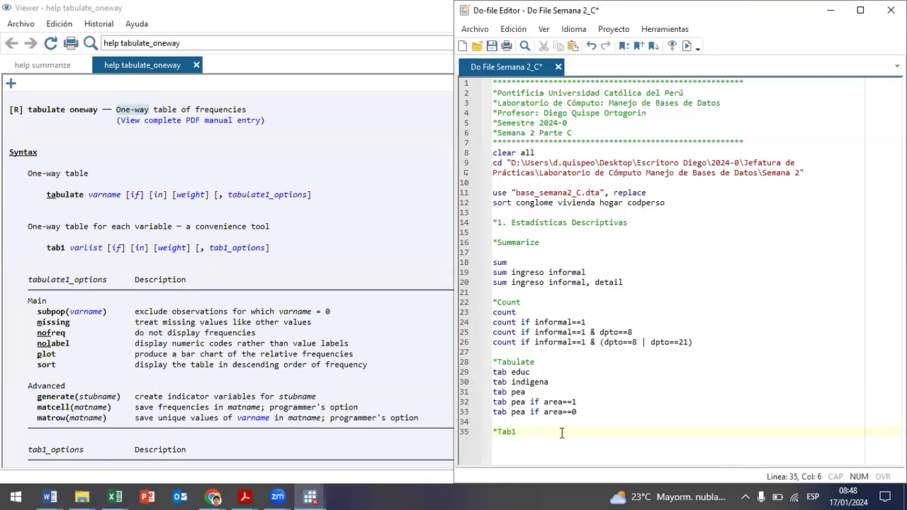
key(Return)
key(Return)
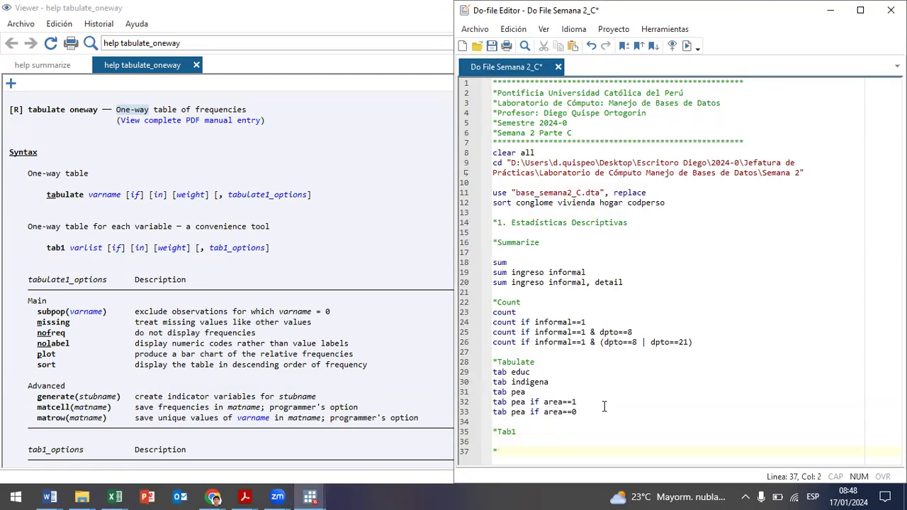
key(Return)
key(Return)
key(Return)
key(Return)
key(Return)
key(Return)
key(Return)
key(Return)
key(Return)
key(Return)
key(Return)
key(Return)
key(Return)
key(Return)
key(Return)
key(Return)
key(Return)
key(Return)
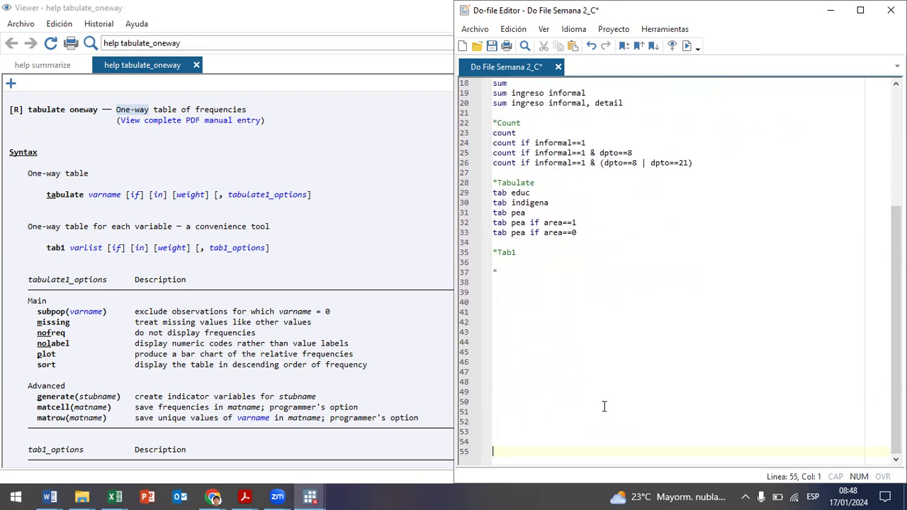
key(Up)
key(Up)
key(Up)
key(Up)
key(Up)
key(Up)
key(Up)
key(Up)
key(Up)
key(Up)
key(Up)
key(Up)
key(Up)
key(Up)
key(Up)
key(Up)
key(Up)
text(*Tab2)
key(Up)
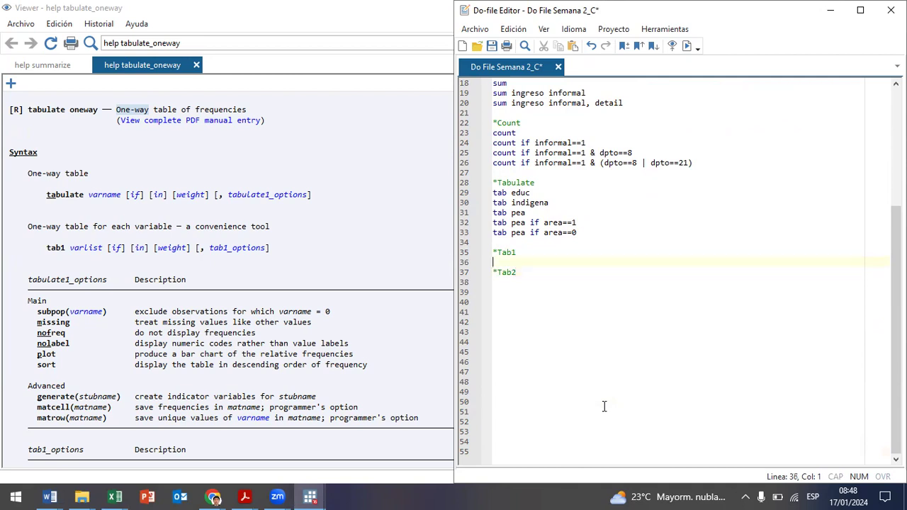
Write the command tab1 pea area on line 36 under the *Tab1 heading and close the help viewer
text(tab1)
text(pea)
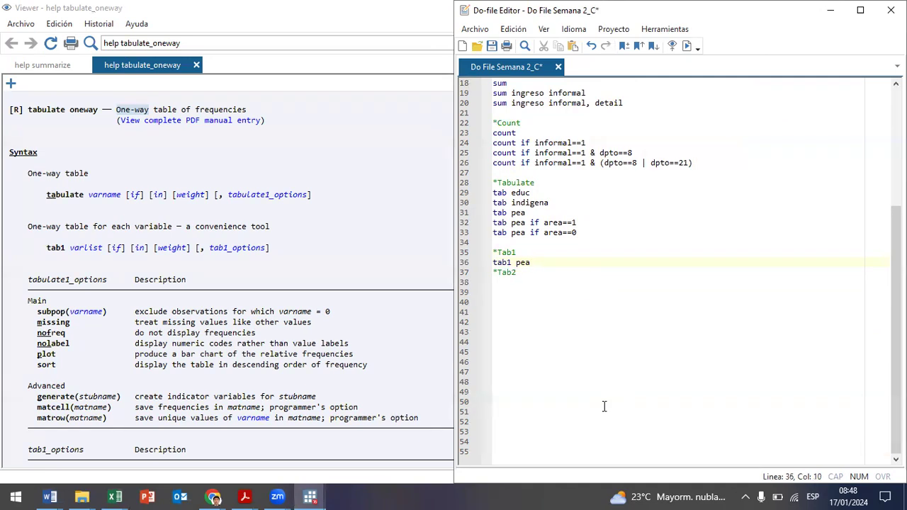
text( zona)
key(BackSpace)
key(BackSpace)
key(BackSpace)
key(BackSpace)
text(area)
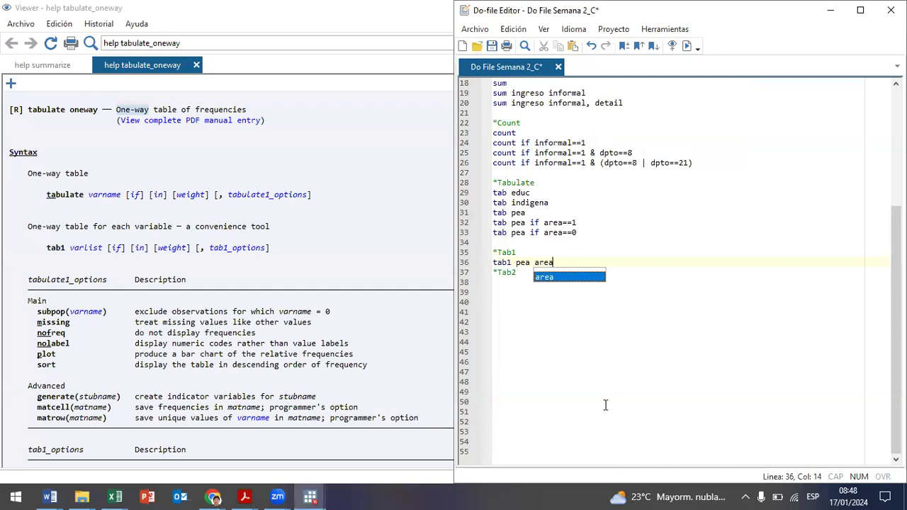
double_click(21, 9)
click(890, 7)
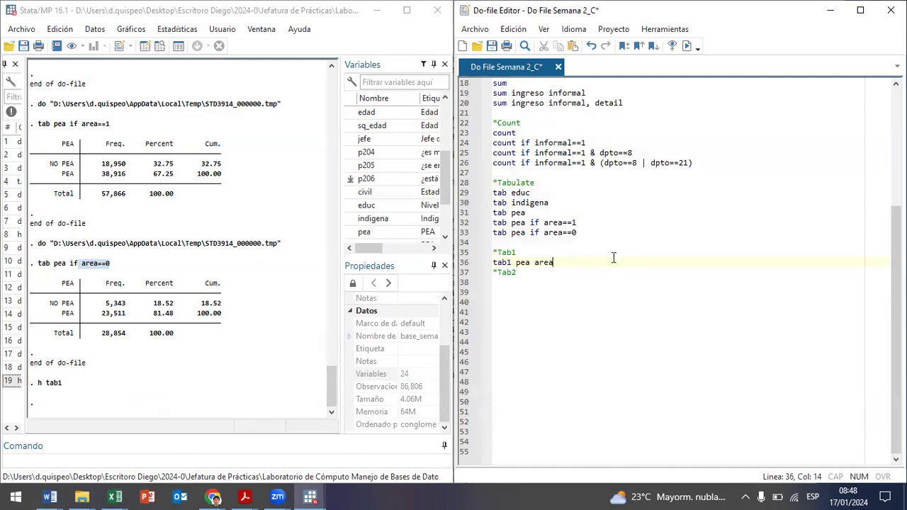
Insert a blank line before the *Tab2 heading and write the command tab2 pea area on line 39
key(Return)
key(End)
key(Return)
text(tab )
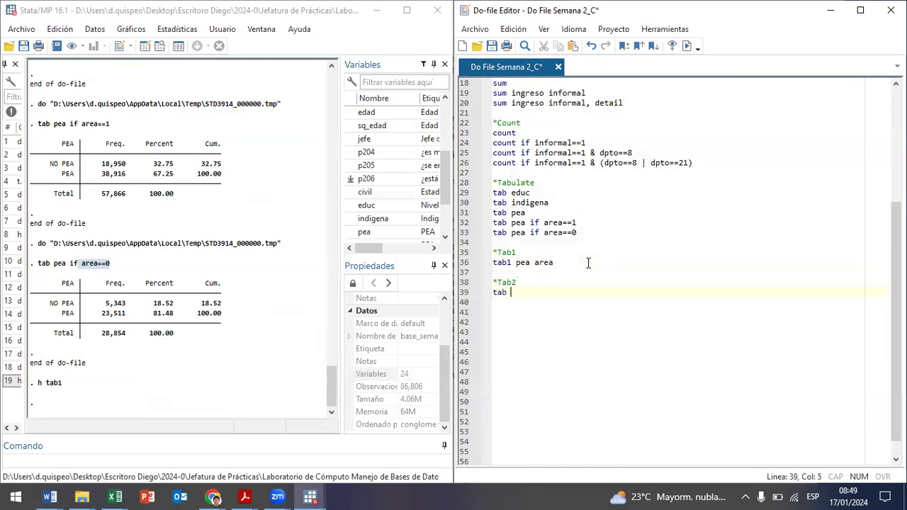
text(pea area)
click(507, 294)
text(2)
Widen the results area and run only the command tab1 pea area on line 36
drag(564, 265, 482, 269)
drag(565, 296, 481, 254)
drag(342, 251, 404, 253)
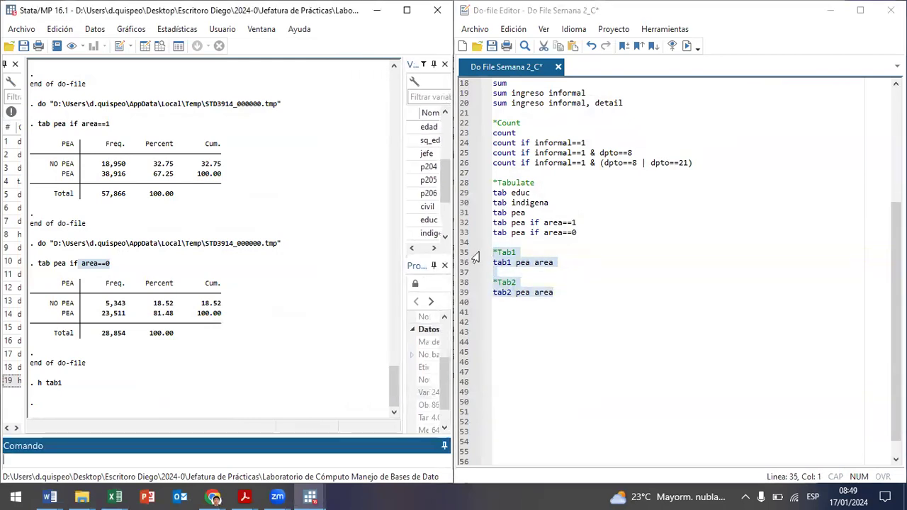
drag(508, 263, 559, 272)
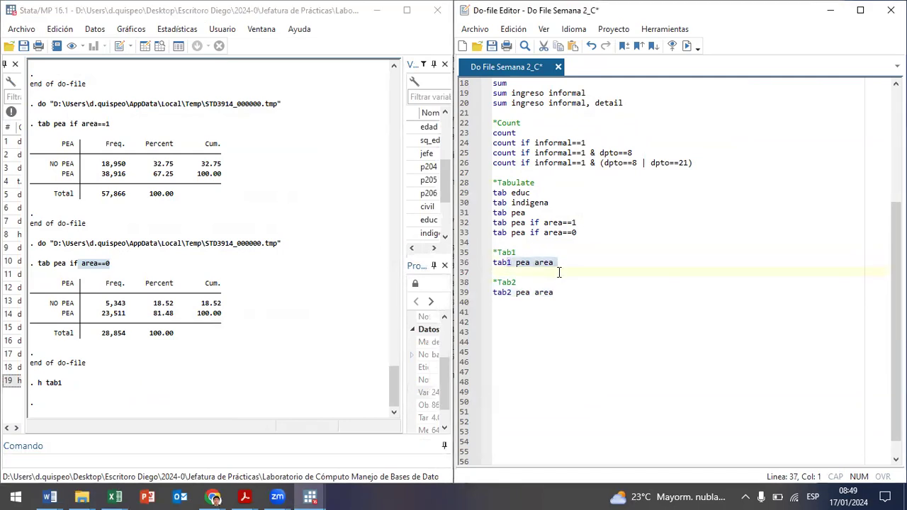
key(ctrl+d)
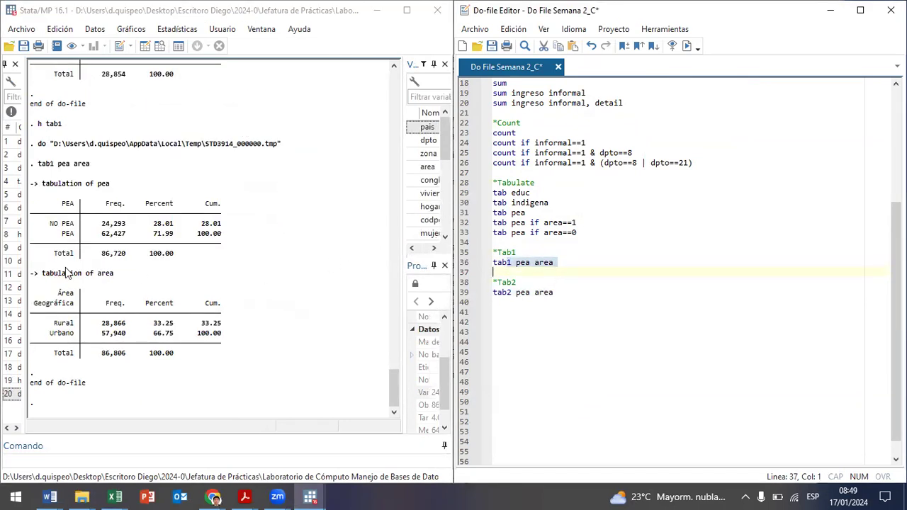
Run only the command tab2 pea area on line 39 and compare its output with the tab1 tables
drag(517, 292, 557, 295)
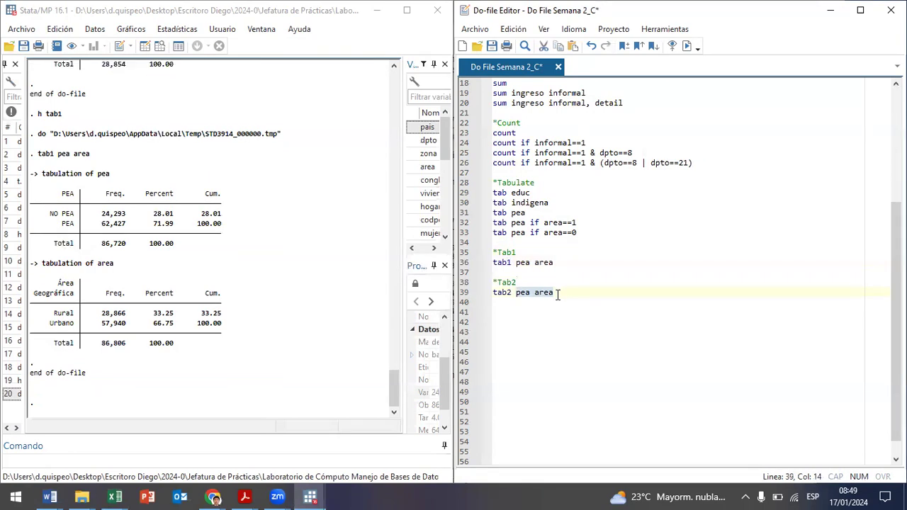
key(ctrl+d)
scroll(223, 190, up, 3)
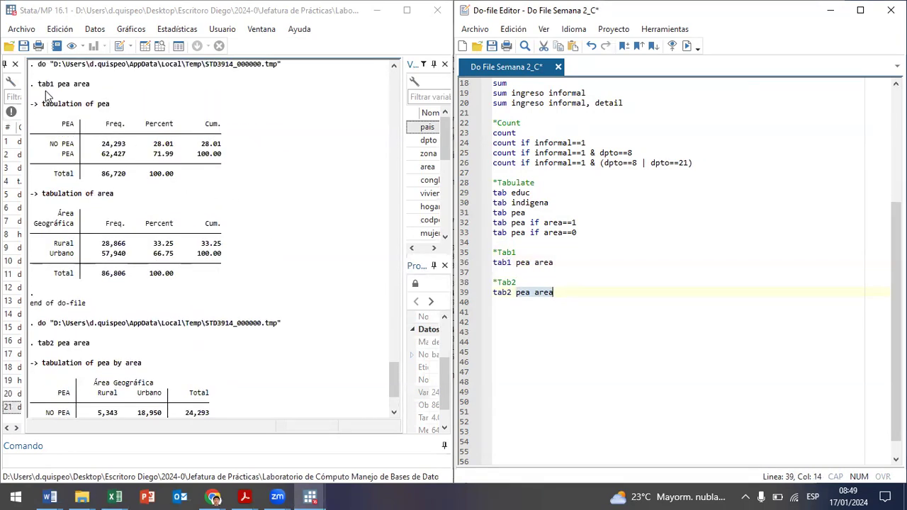
Examine the separate frequency tables of pea and area produced by the tab1 command, category by category
drag(40, 87, 276, 275)
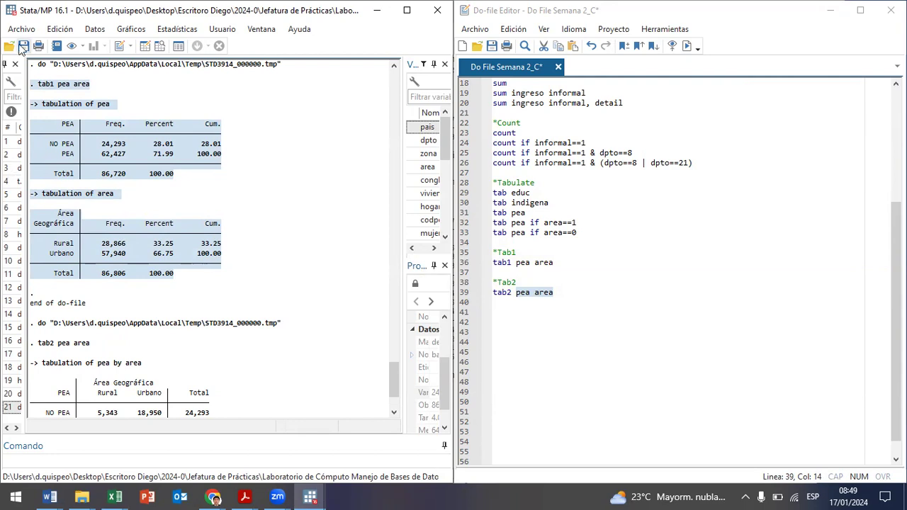
click(99, 175)
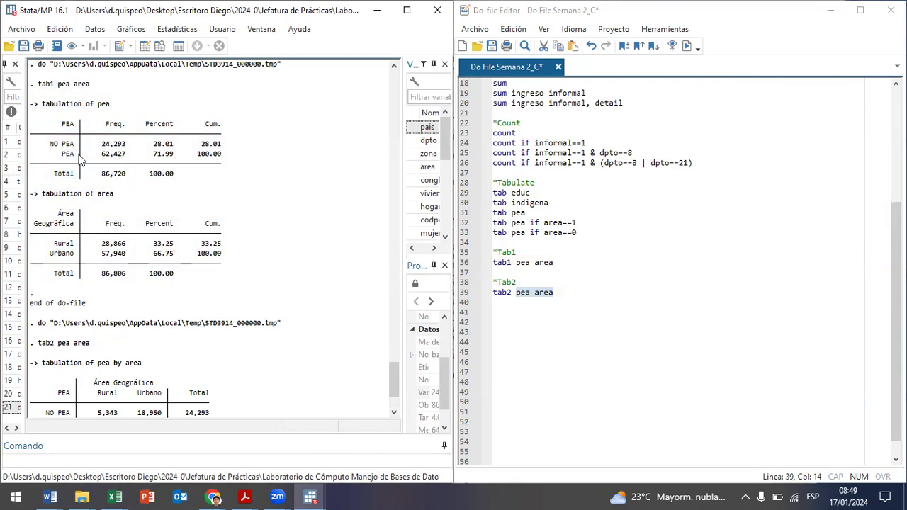
drag(101, 145, 126, 147)
drag(125, 146, 53, 157)
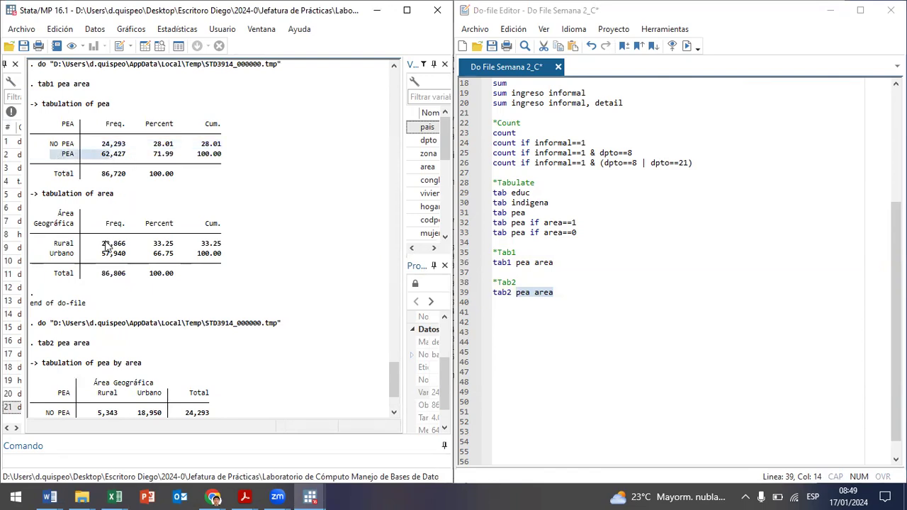
click(105, 248)
mouse_move(105, 248)
mouse_down()
mouse_move(129, 253)
mouse_move(57, 255)
mouse_move(125, 262)
mouse_move(44, 264)
mouse_move(105, 262)
mouse_up()
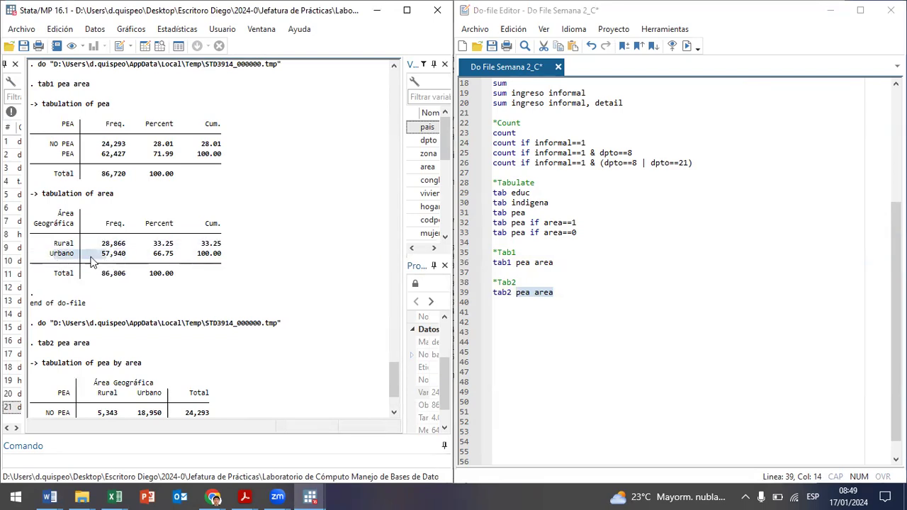
drag(259, 284, 8, 78)
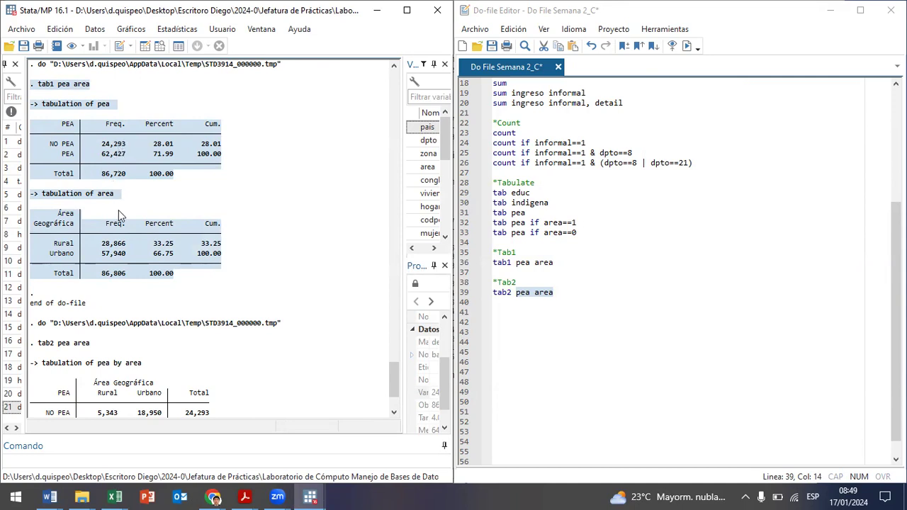
Examine each combination of PEA status and geographic area in the tab2 cross table, and narrow the results area to widen the variables list
scroll(231, 168, down, 3)
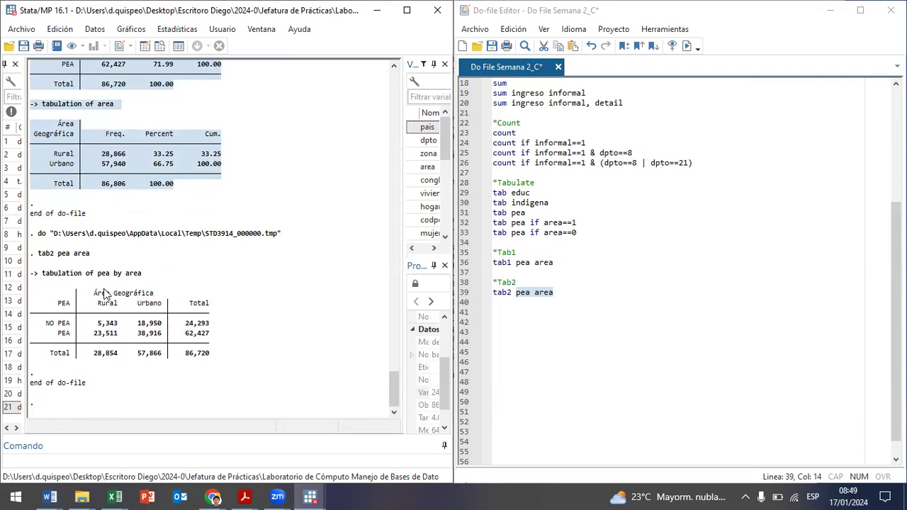
drag(43, 273, 234, 355)
drag(53, 252, 229, 369)
click(282, 337)
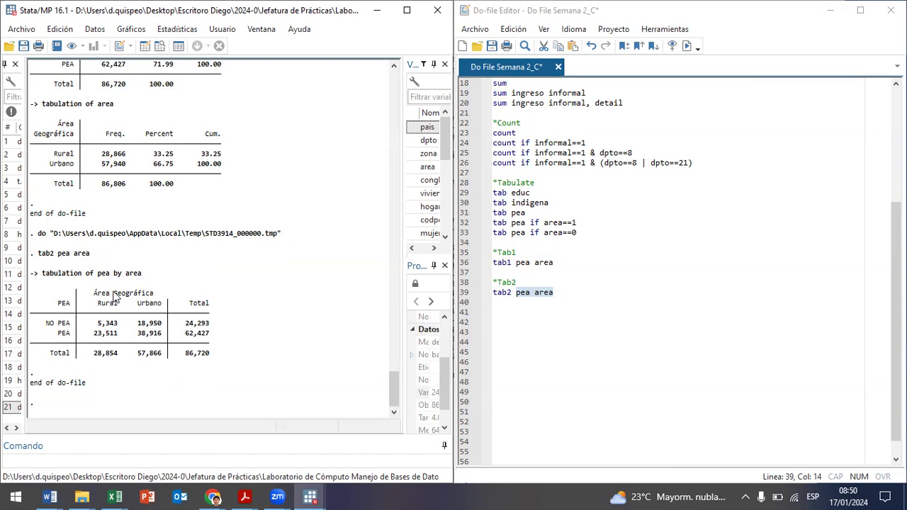
drag(97, 321, 116, 328)
drag(135, 323, 167, 327)
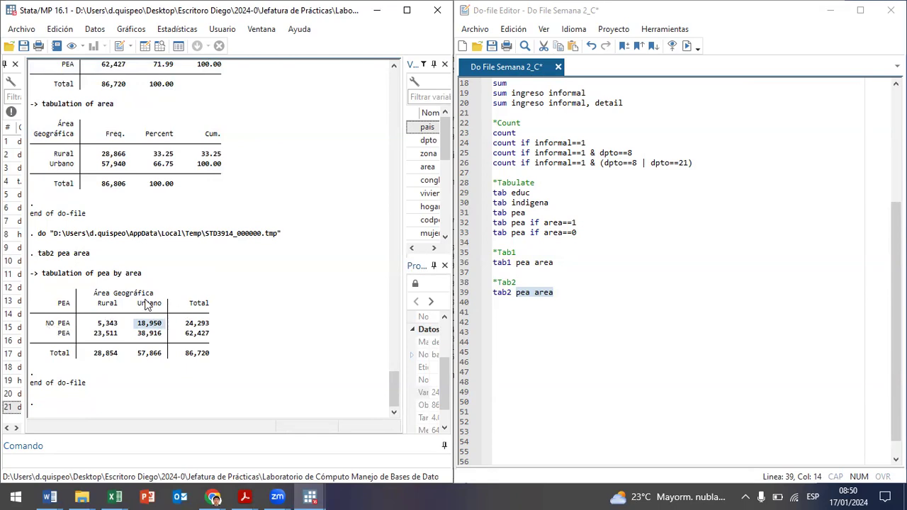
drag(95, 333, 116, 340)
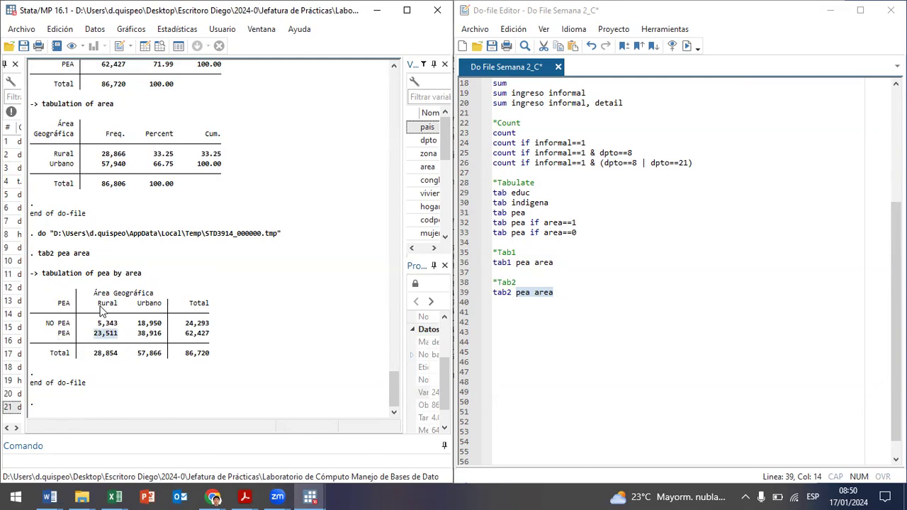
drag(137, 332, 161, 340)
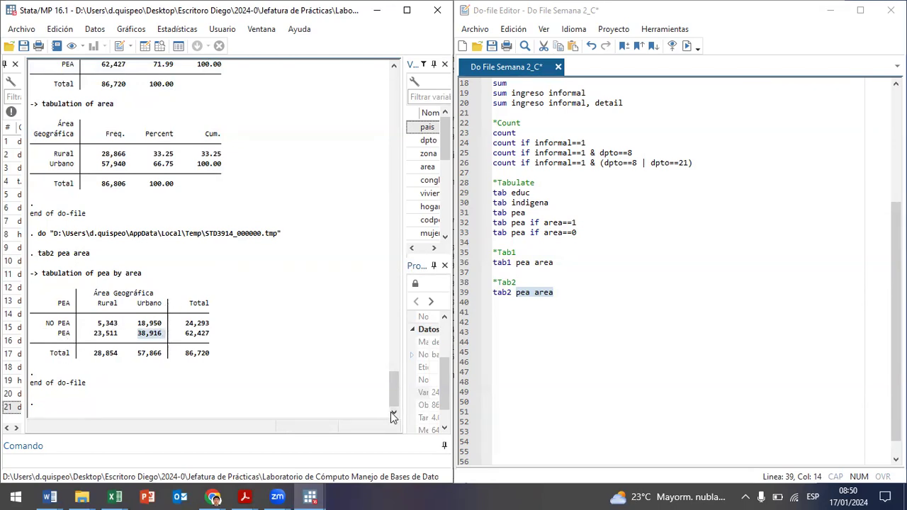
drag(402, 408, 347, 408)
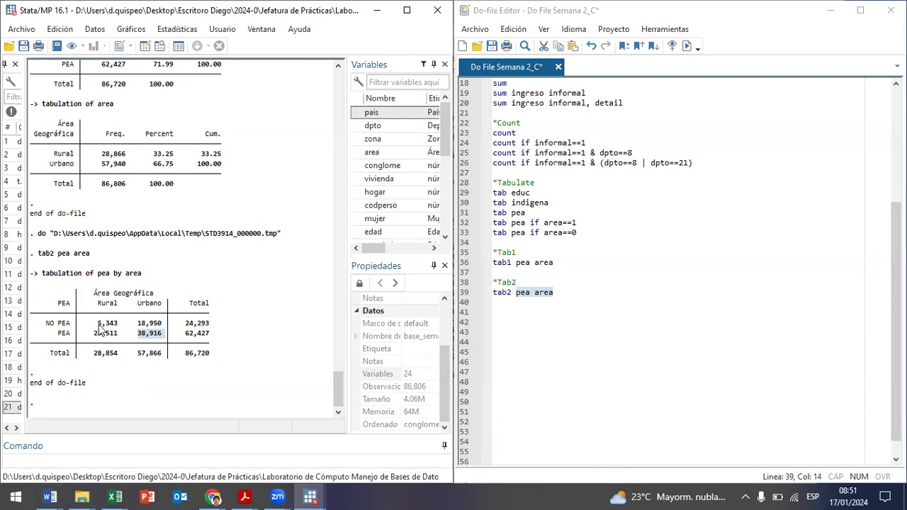
drag(96, 323, 118, 324)
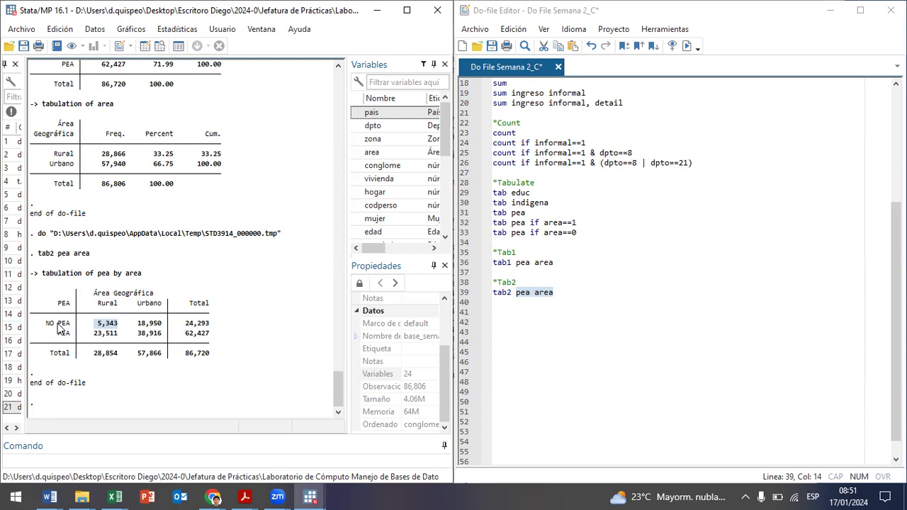
Copy the tab1 command from line 36 onto a new line 37 and extend it to tab1 pea area dpto
click(586, 292)
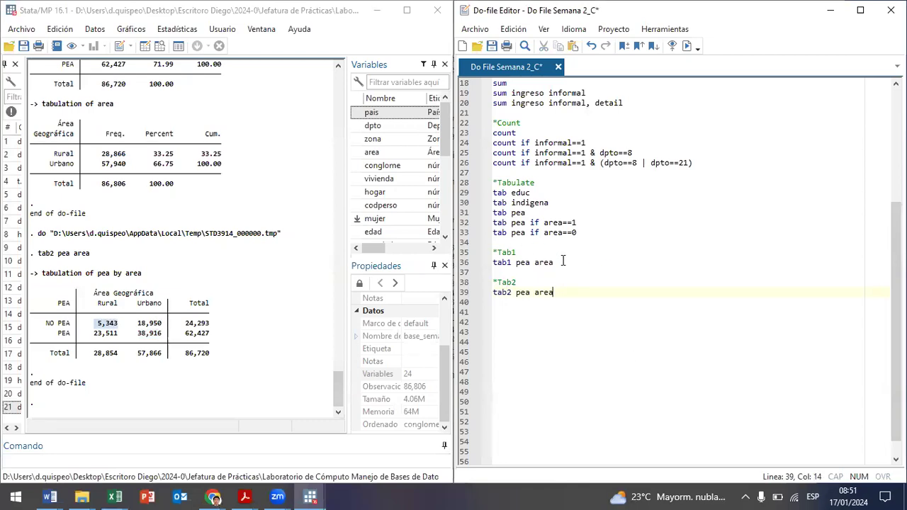
drag(516, 262, 553, 262)
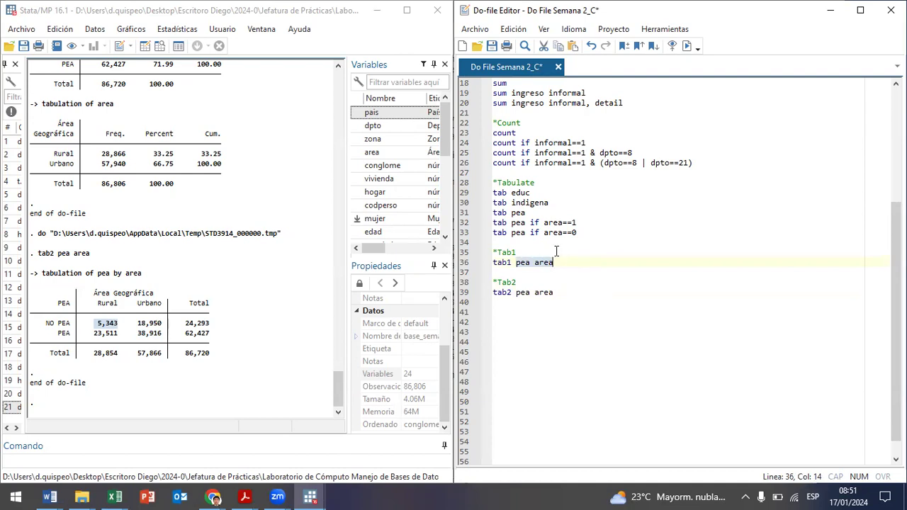
key(shift+Home)
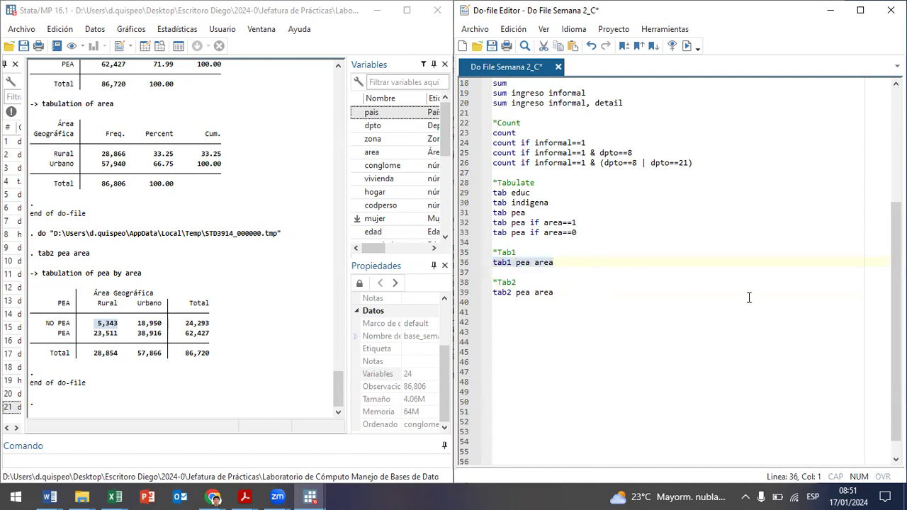
key(ctrl+c)
key(End)
key(Return)
key(ctrl+v)
text(dpto)
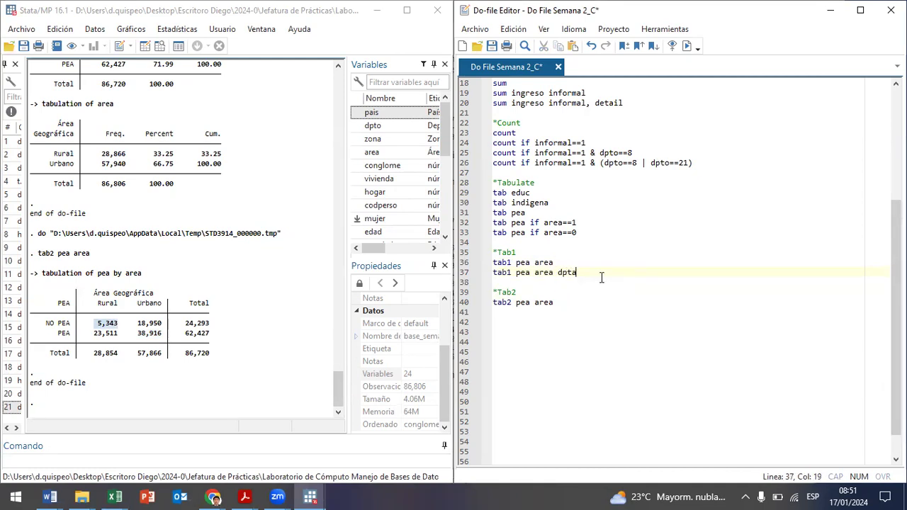
text(o)
Run only the command tab1 pea area dpto on line 37 and review the separate tables of pea, area and dpto
key(shift+Left)
key(shift+Left)
key(shift+Left)
key(ctrl+d)
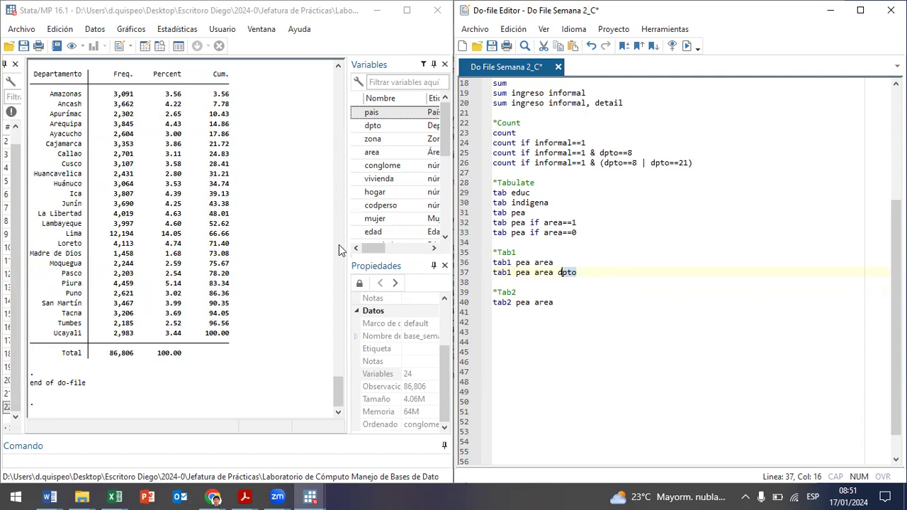
scroll(306, 267, up, 2)
scroll(287, 257, up, 8)
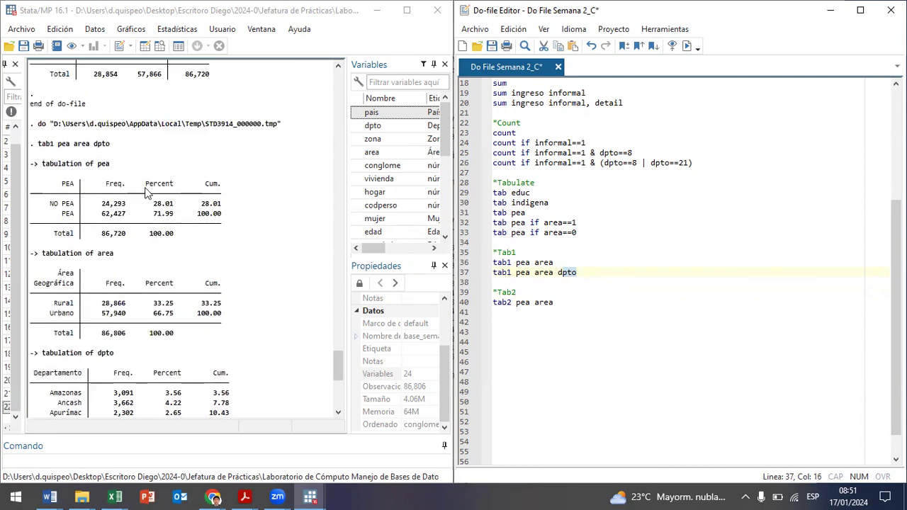
drag(42, 165, 225, 237)
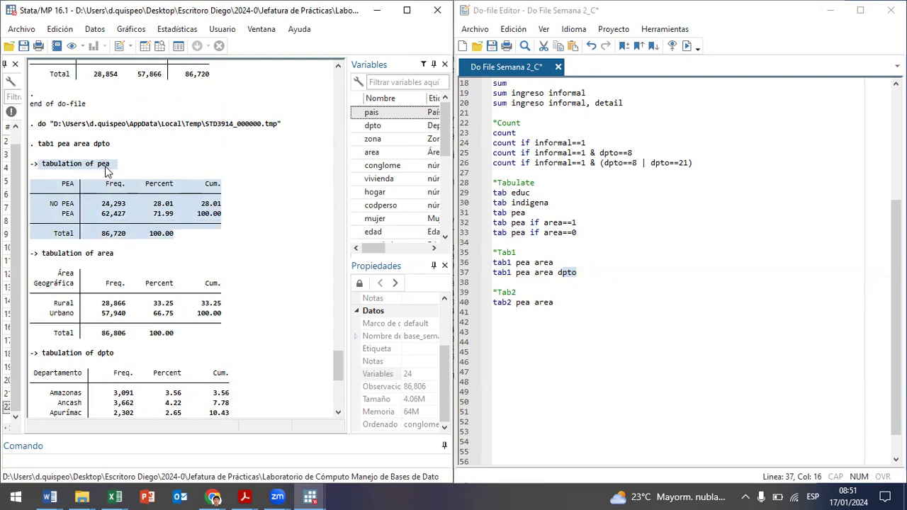
drag(44, 254, 239, 334)
scroll(234, 333, down, 2)
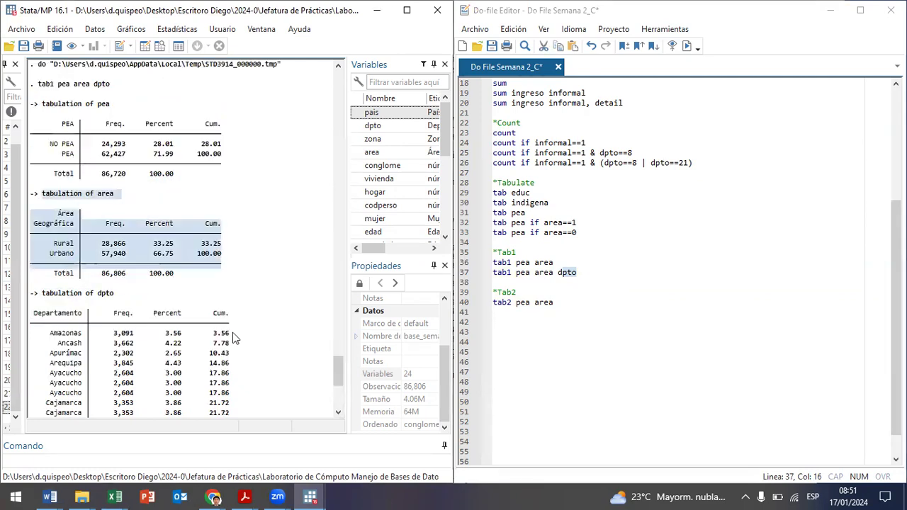
drag(41, 297, 209, 350)
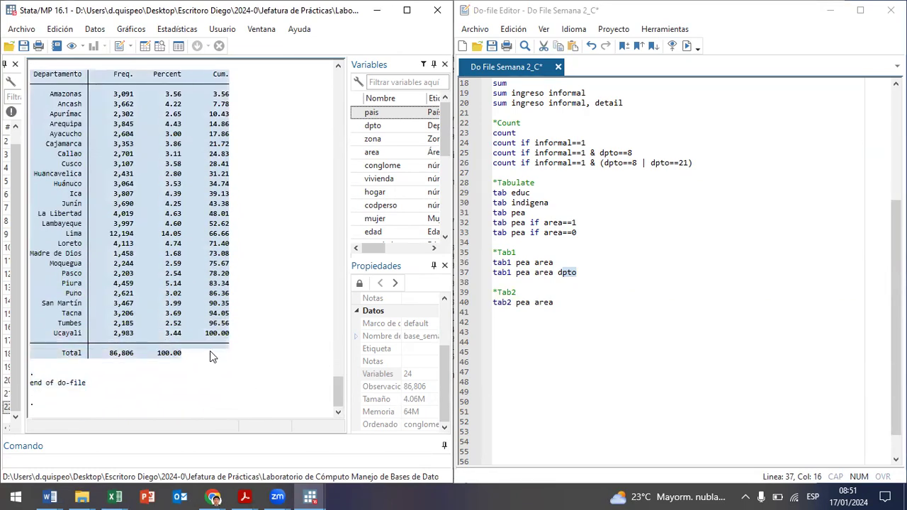
Write the command tab2 pea area dpto on a new line 41 under the *Tab2 section
click(603, 281)
click(568, 302)
key(Return)
text(tab2)
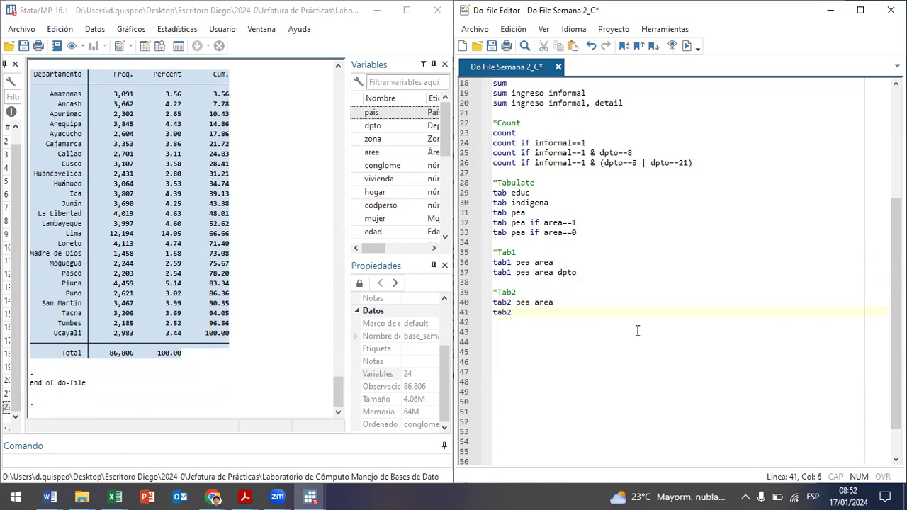
text( pea area dpto)
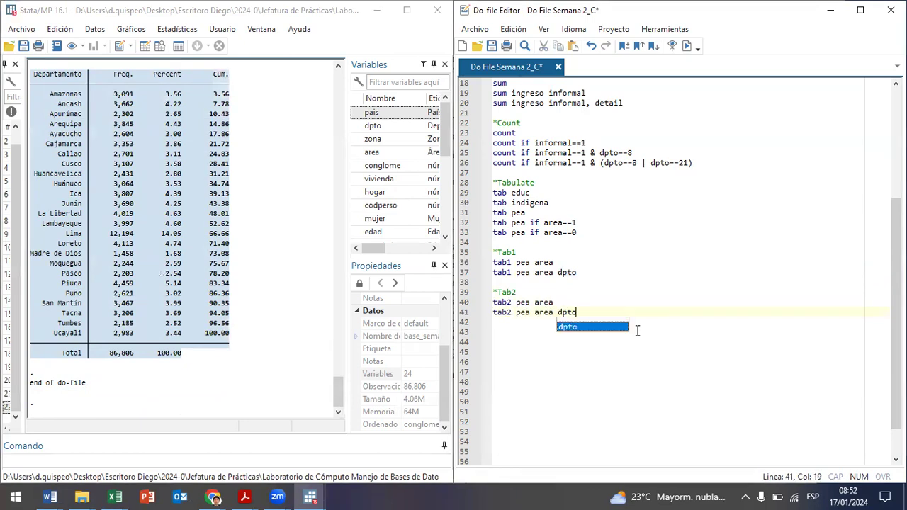
Run only the command tab2 pea area dpto on line 41 and look back through its cross tables
key(ctrl+d)
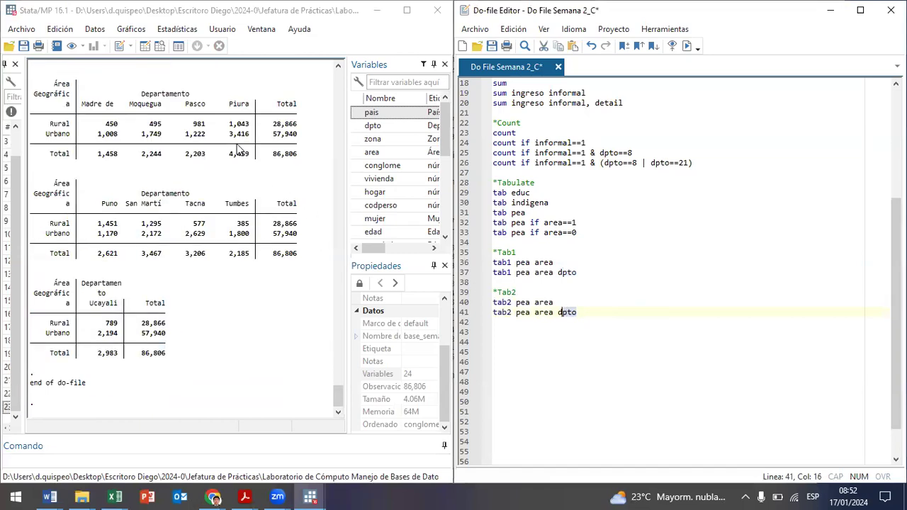
scroll(239, 149, up, 15)
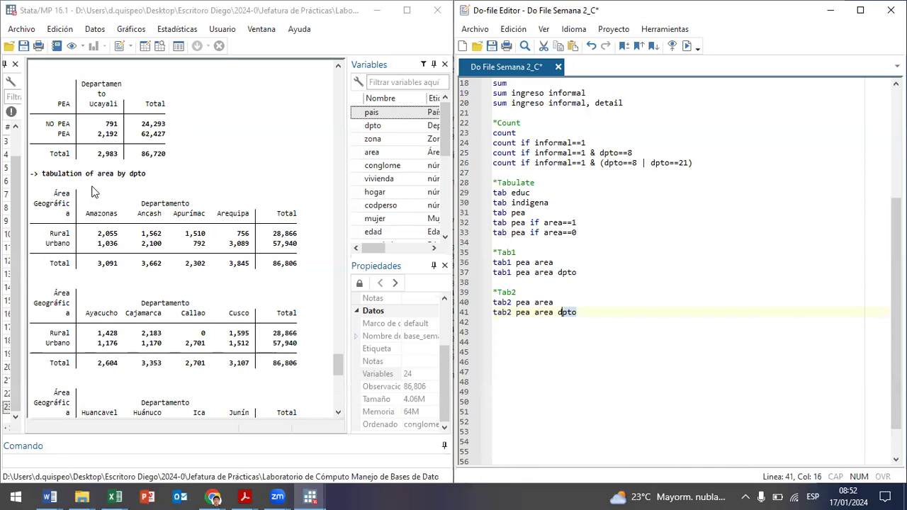
drag(43, 174, 122, 187)
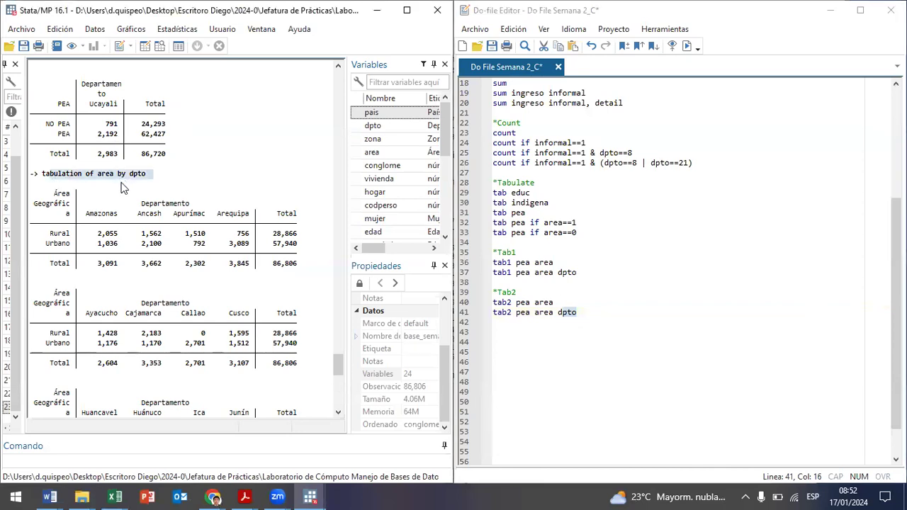
scroll(122, 186, up, 18)
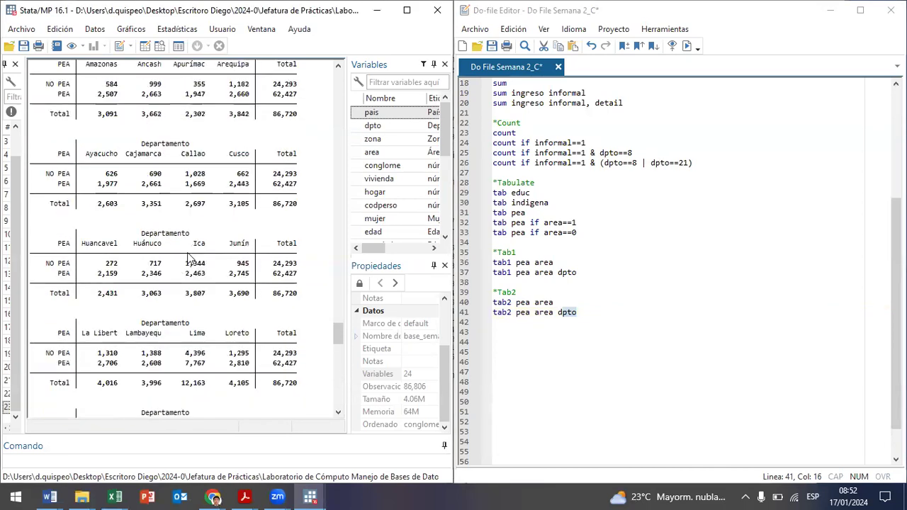
scroll(190, 256, up, 11)
Submit the dummy command ff as a marker in the results and rerun only line 41, tab2 pea area dpto
click(170, 460)
text(ff)
key(Return)
click(536, 312)
click(539, 312)
Examine the cross tables of pea by area, pea by dpto and area by dpto below the ff marker
scroll(119, 275, up, 13)
scroll(119, 275, up, 11)
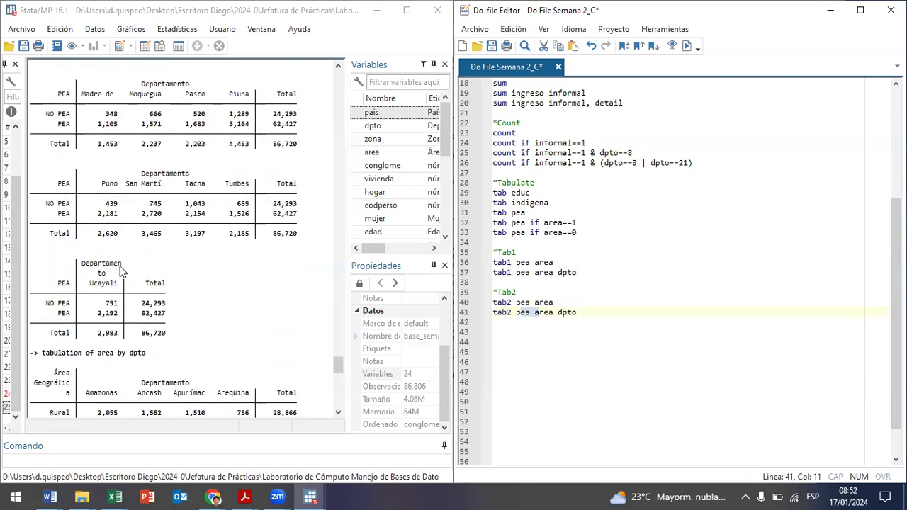
scroll(113, 262, down, 20)
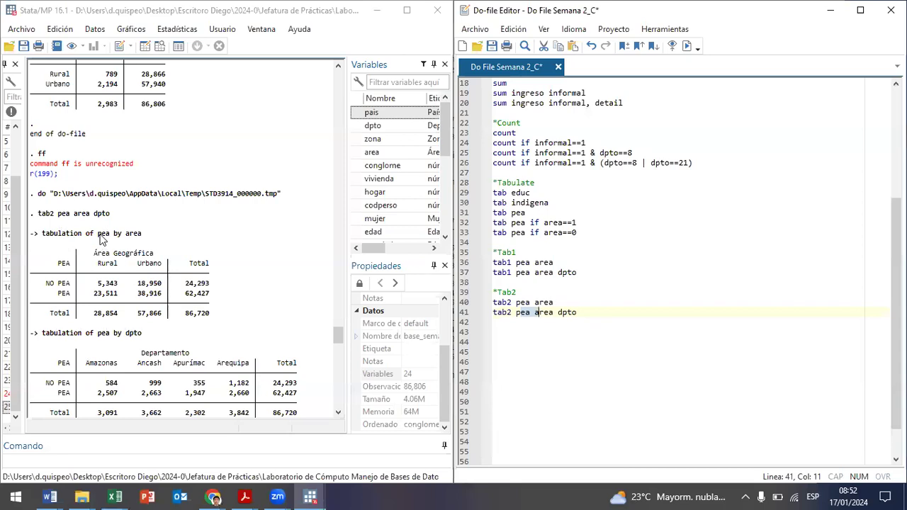
click(67, 274)
drag(117, 252, 157, 248)
scroll(156, 253, down, 1)
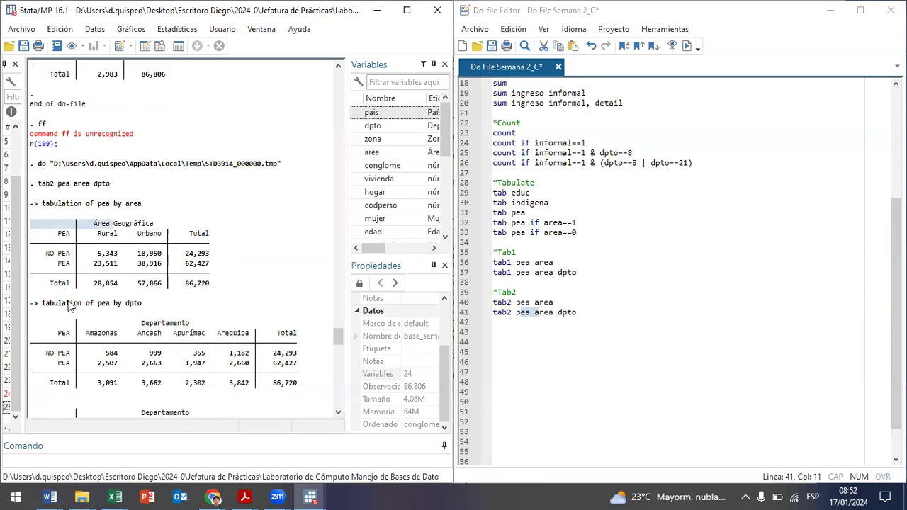
drag(98, 303, 119, 305)
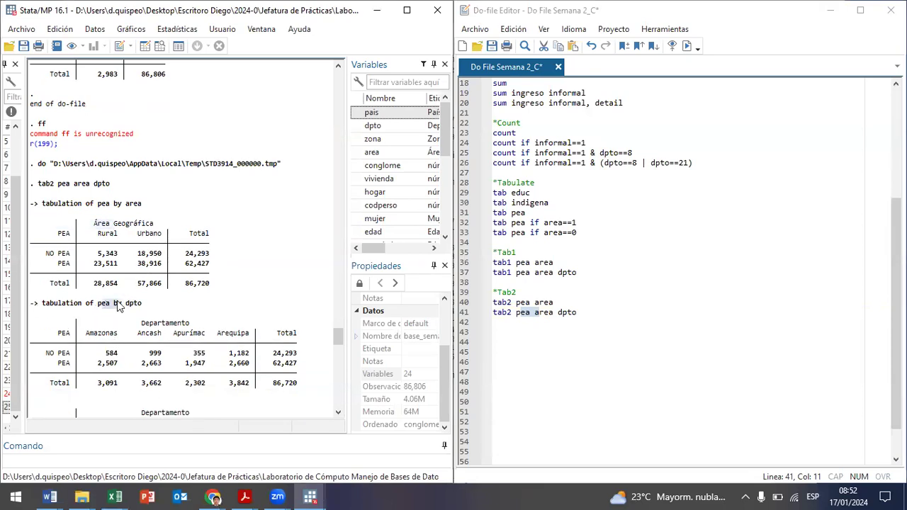
double_click(135, 304)
scroll(145, 303, down, 6)
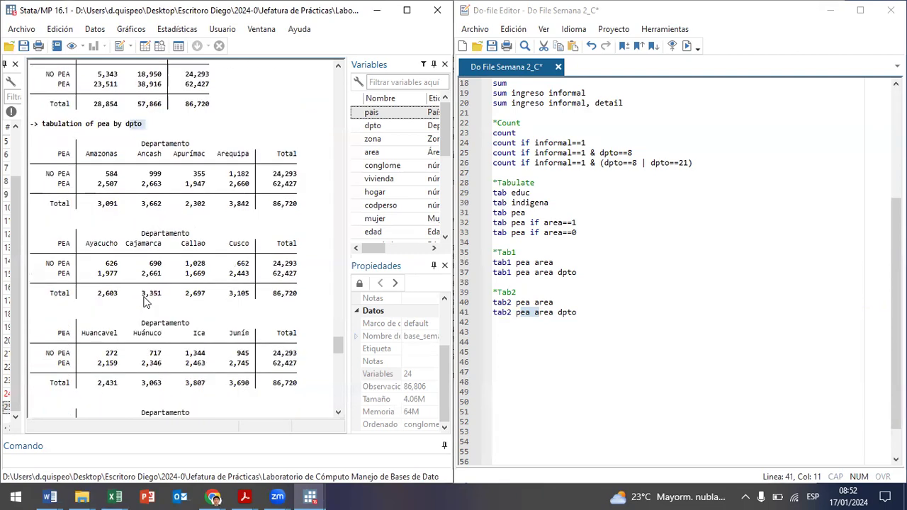
scroll(144, 302, down, 17)
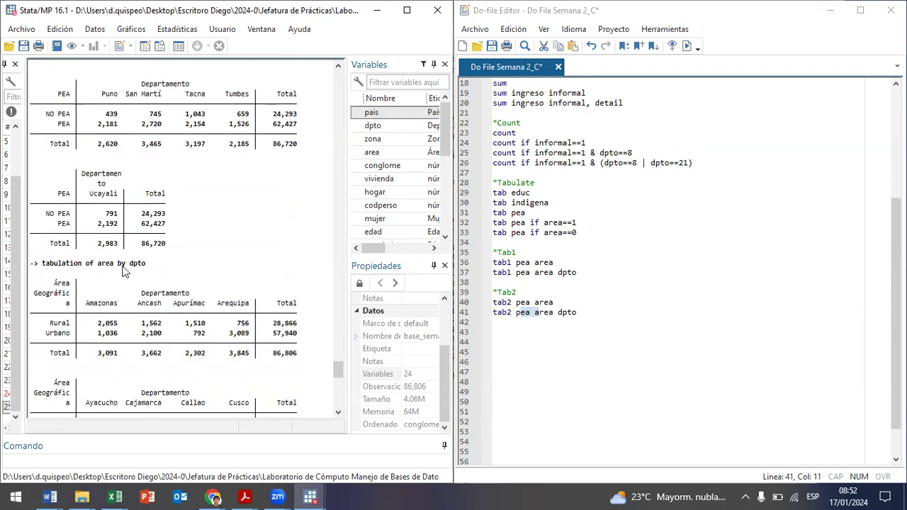
drag(107, 266, 137, 274)
scroll(163, 294, down, 18)
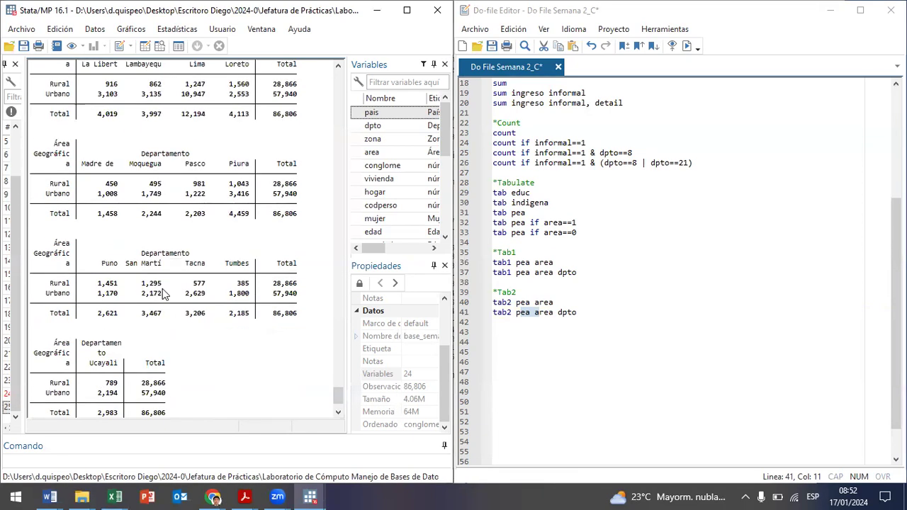
scroll(160, 294, down, 2)
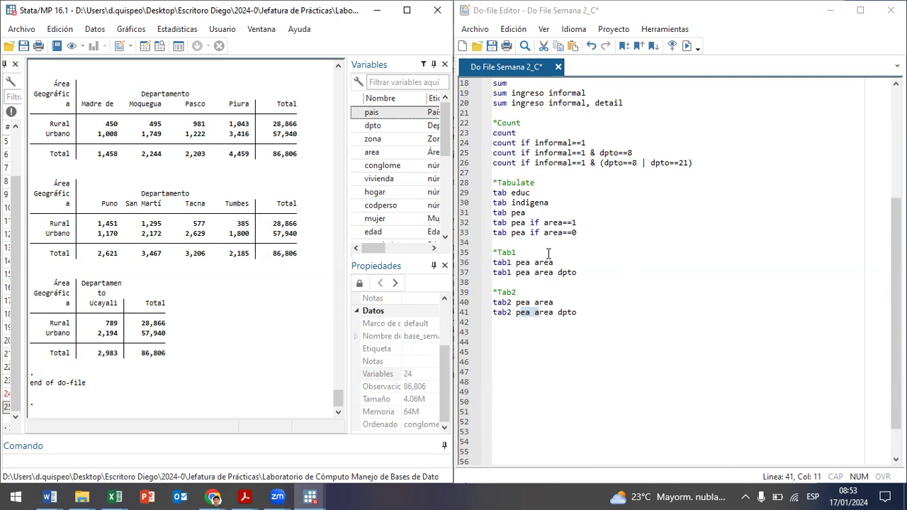
Review the variables pea, area and dpto in the tab2 command on line 41
scroll(285, 152, up, 1)
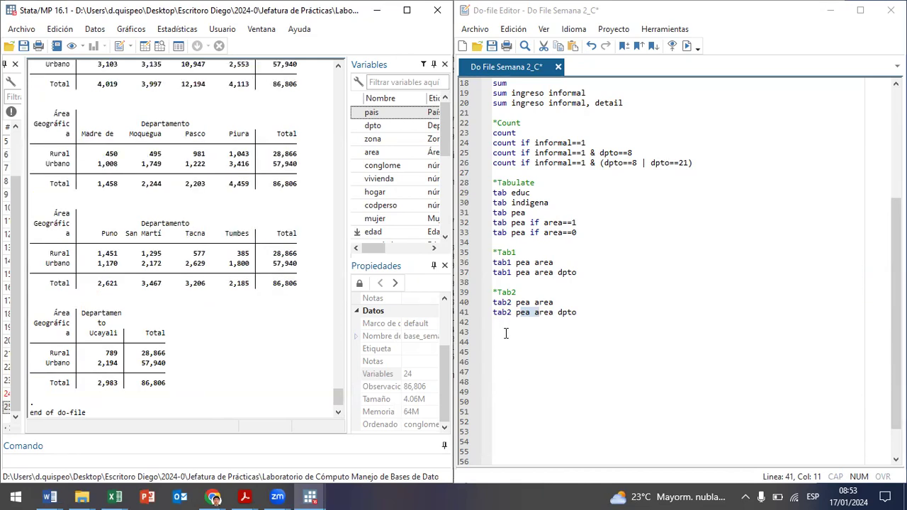
drag(577, 312, 554, 313)
click(528, 312)
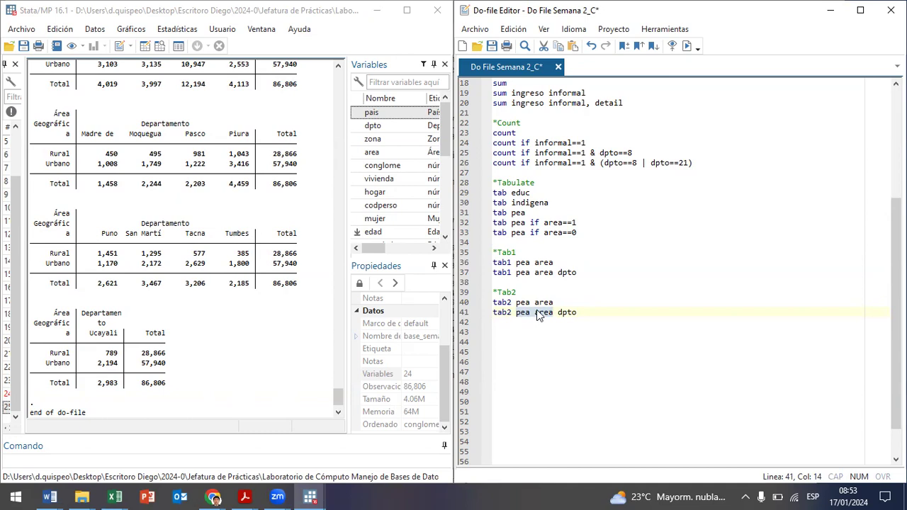
click(535, 312)
drag(535, 313, 557, 312)
click(529, 313)
Add a *Table section on line 43 with the command table pea area below it, and run that command
click(626, 322)
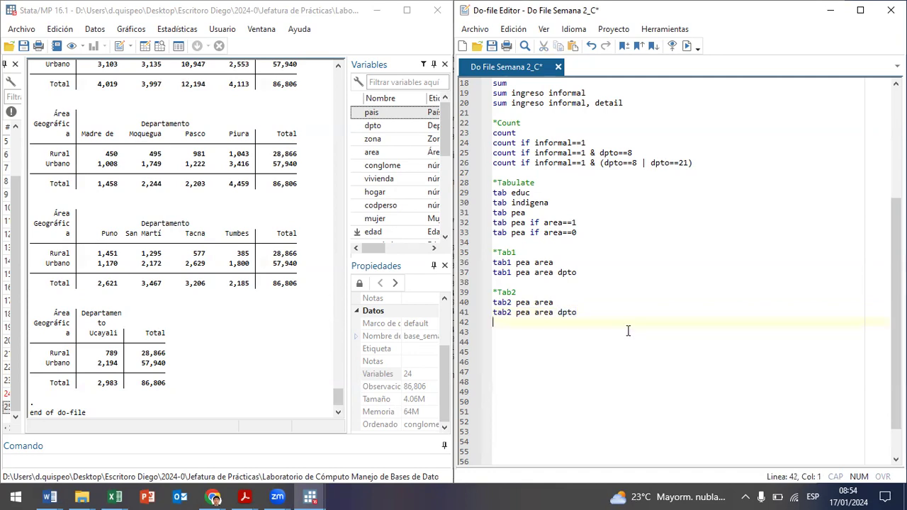
text(*Table)
key(Return)
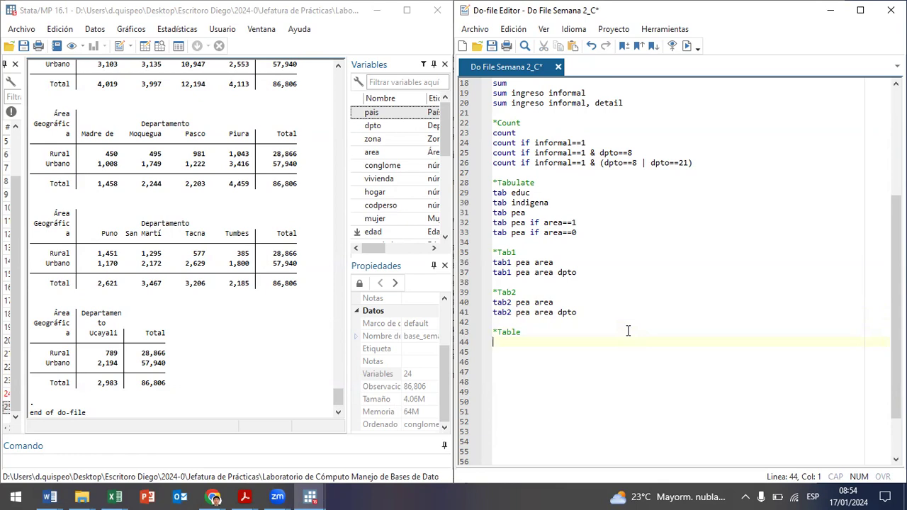
text(table pea area)
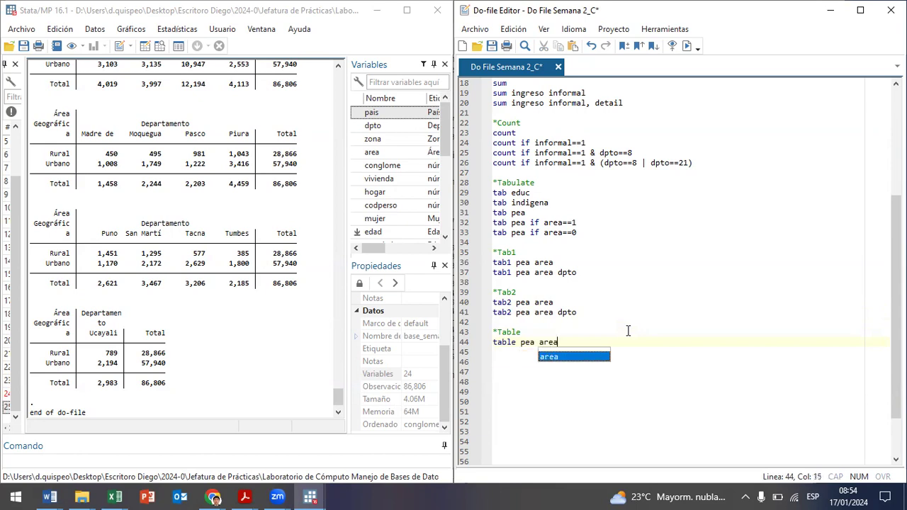
key(shift+Left)
key(shift+Left)
key(shift+Left)
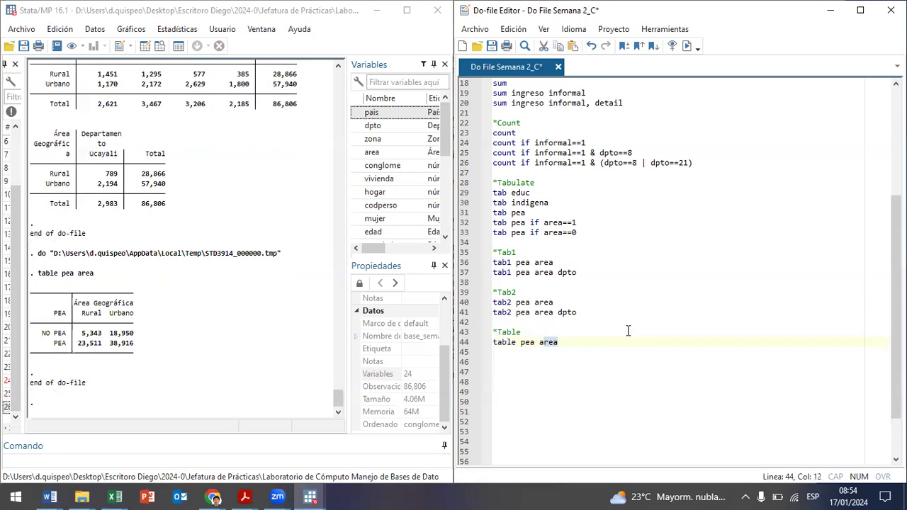
Examine the table pea area output, reading the rural and urban frequencies for NO PEA and PEA
drag(32, 291, 140, 355)
click(140, 355)
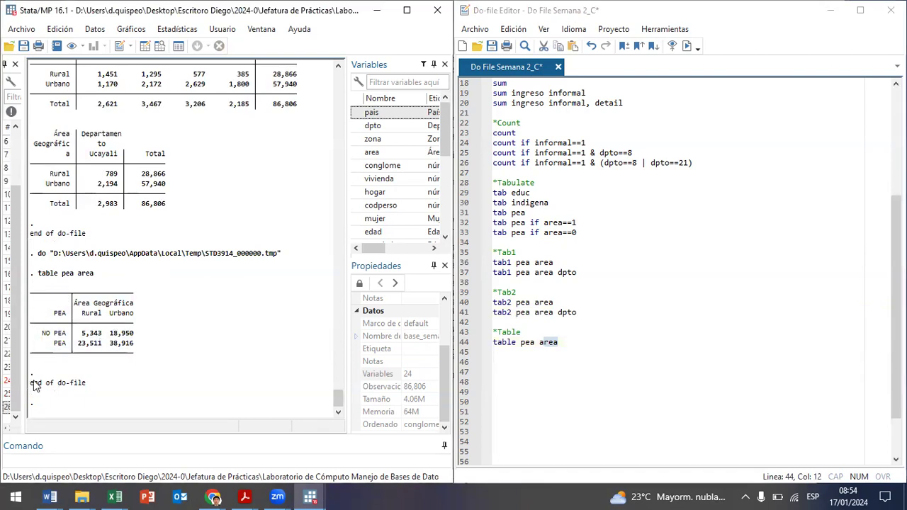
drag(55, 335, 74, 336)
double_click(92, 316)
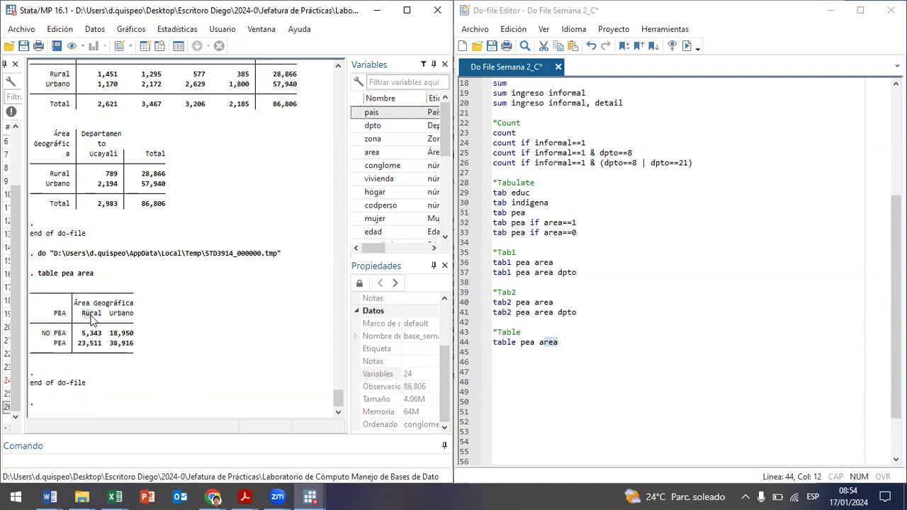
drag(113, 334, 121, 337)
double_click(45, 334)
drag(114, 314, 133, 313)
drag(81, 343, 102, 347)
drag(82, 314, 124, 345)
Duplicate the table pea area command onto line 45 and append the option , row
click(589, 352)
drag(575, 347, 448, 340)
key(ctrl+c)
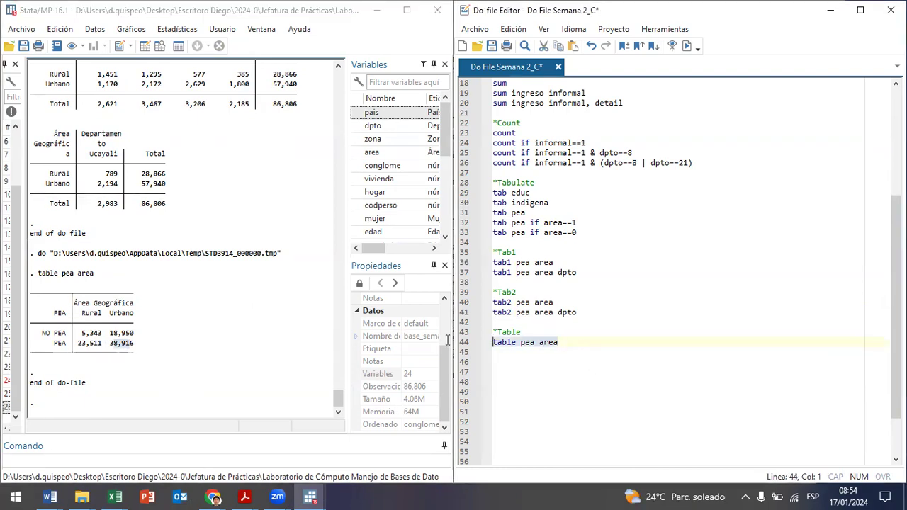
click(576, 346)
key(Return)
key(ctrl+v)
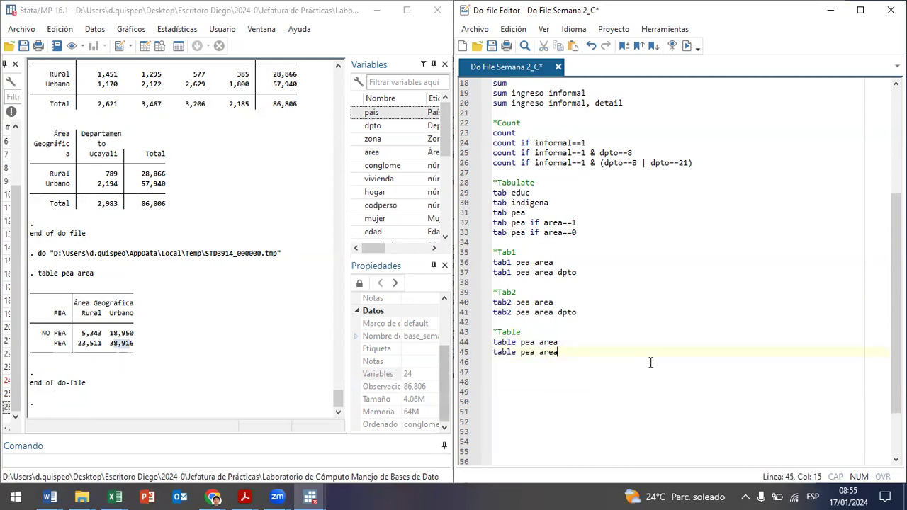
text(, row)
Run only the command table pea area, row on line 45
key(shift+Left)
key(shift+Left)
key(shift+Left)
key(shift+Left)
key(ctrl+d)
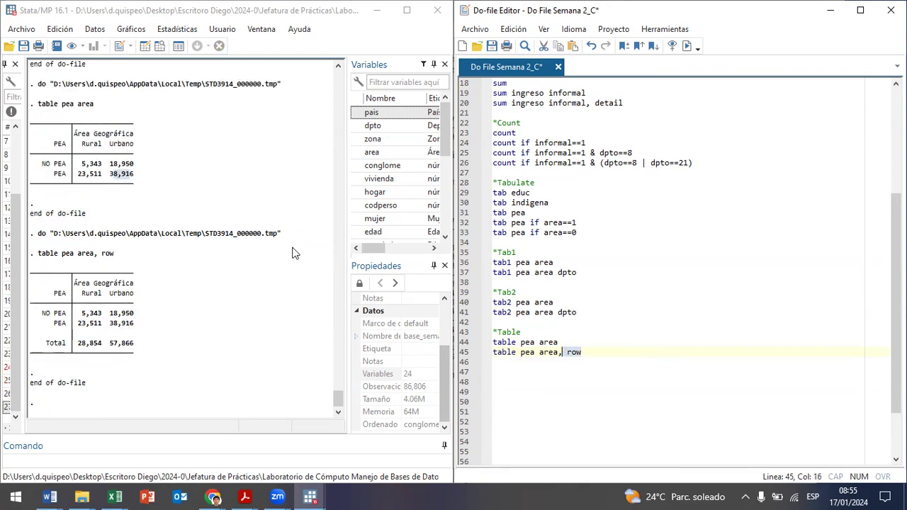
Try adding the option nofreq before row on line 45 and run the command
click(611, 352)
key(Left)
key(Left)
key(Left)
text(nofreq)
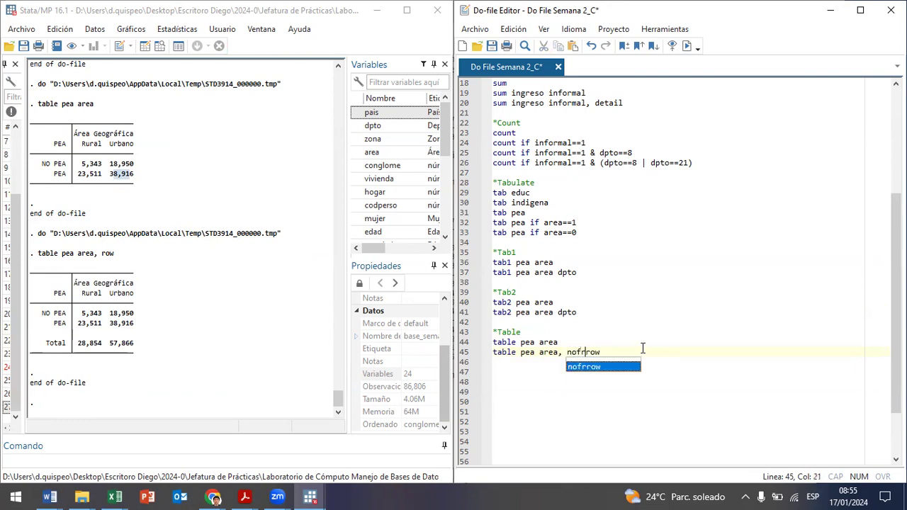
key(Escape)
key(ctrl+d)
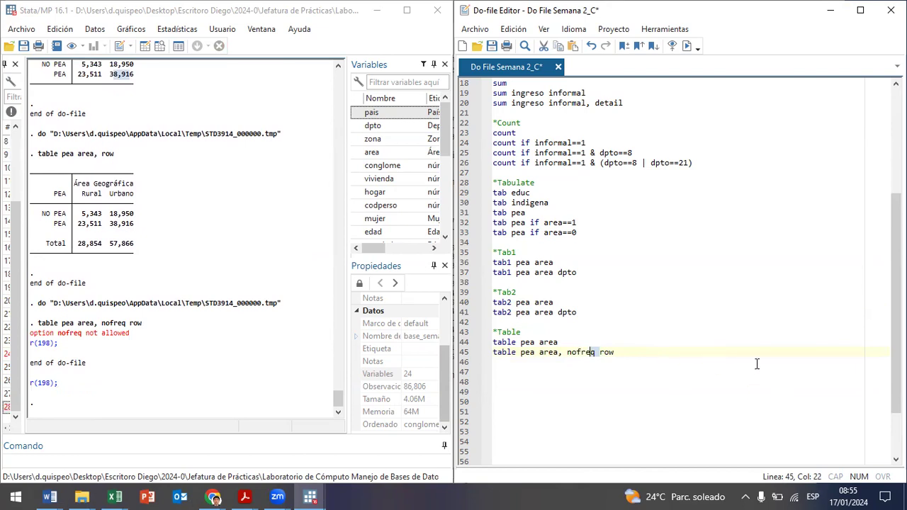
Try shortening the nofreq option on line 45 to req and run the command again
click(516, 353)
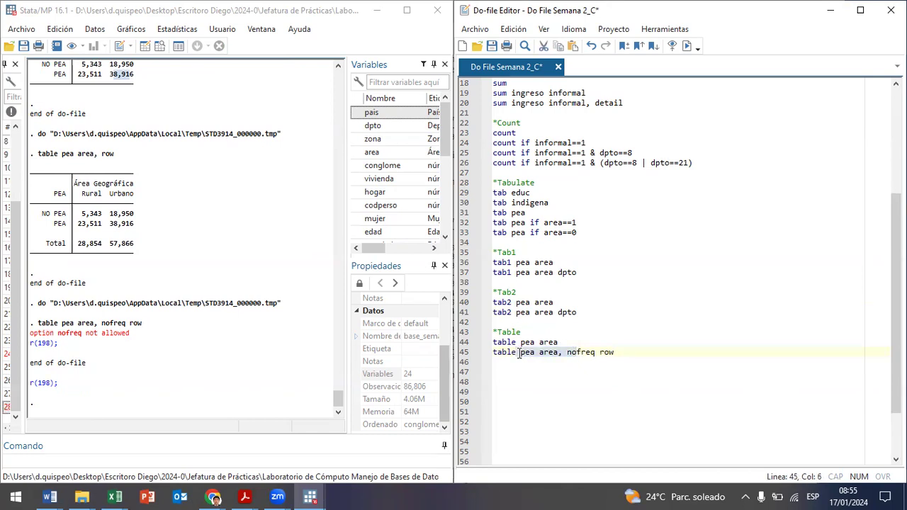
click(581, 352)
key(BackSpace)
key(BackSpace)
key(BackSpace)
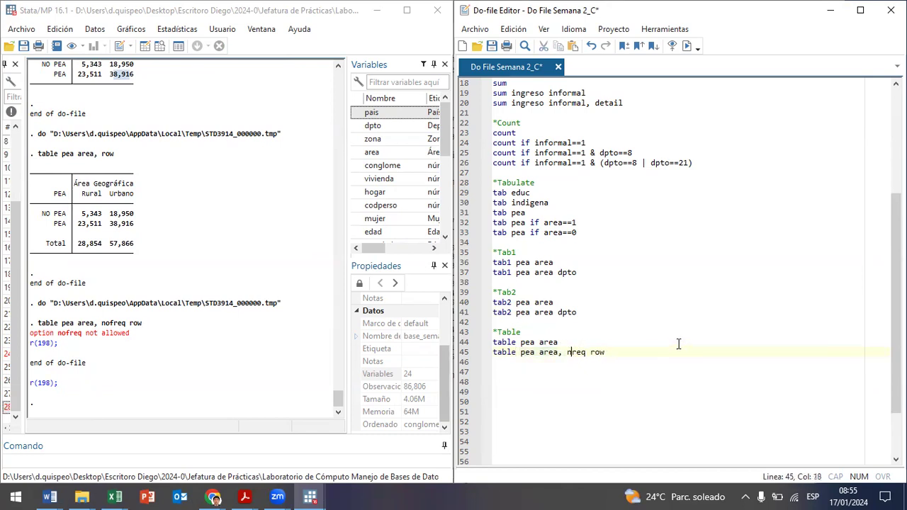
drag(581, 352, 528, 356)
key(ctrl+d)
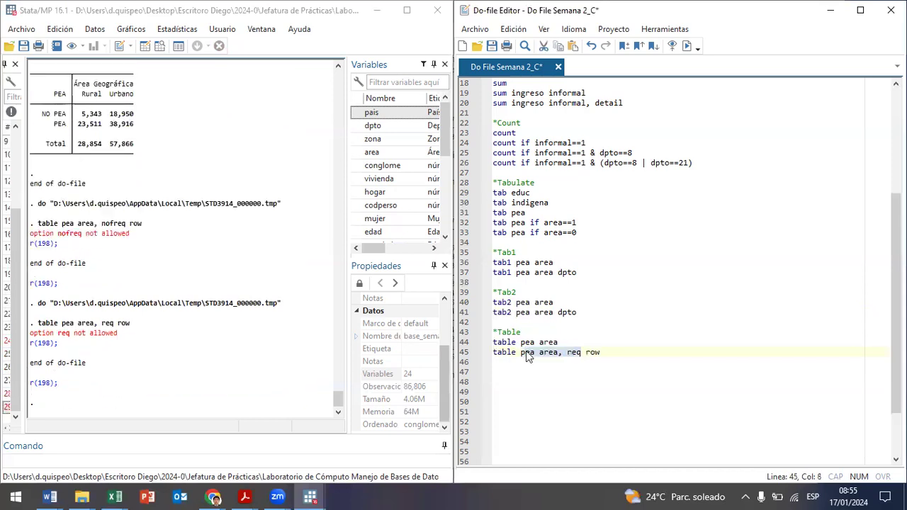
Change the command on line 45 from table to tab and run the line with the req and row options
click(572, 353)
click(518, 352)
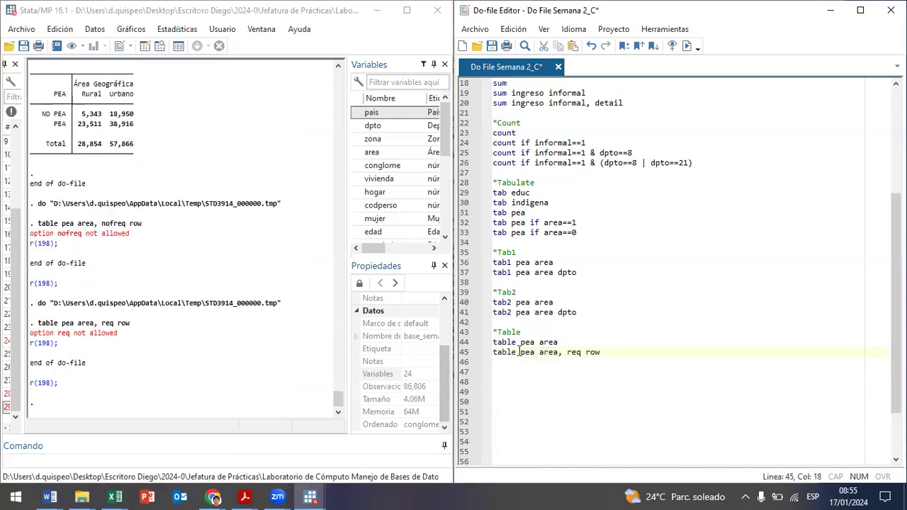
key(BackSpace)
key(BackSpace)
key(BackSpace)
text(b)
drag(572, 352, 549, 352)
key(ctrl+d)
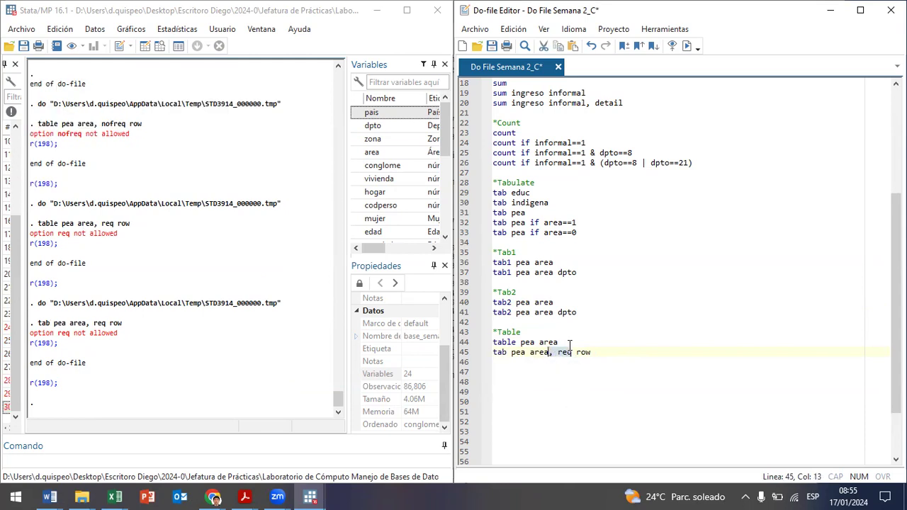
Remove the req option from line 45 and run tab pea area, row
click(576, 349)
key(BackSpace)
key(BackSpace)
key(BackSpace)
key(BackSpace)
drag(560, 352, 550, 354)
key(ctrl+d)
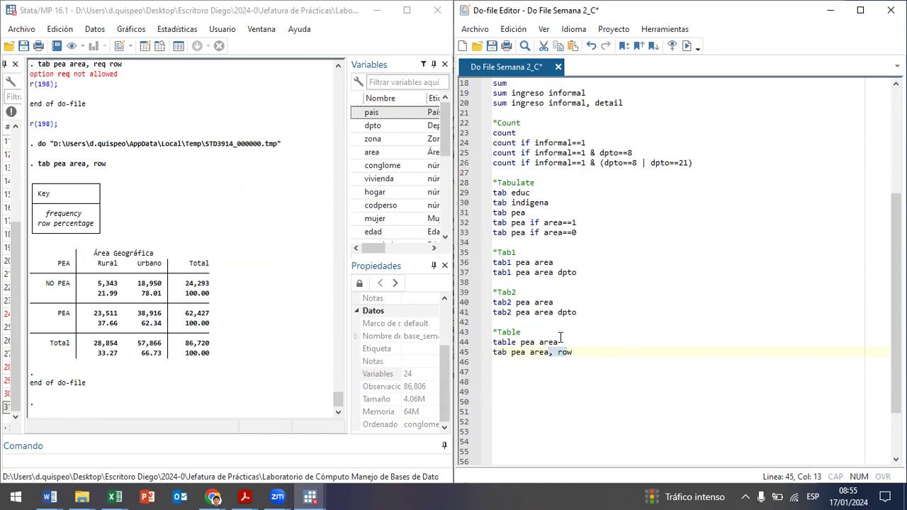
Write the note tab=tabulate table on line 47 to contrast the commands
drag(535, 358, 533, 353)
click(508, 362)
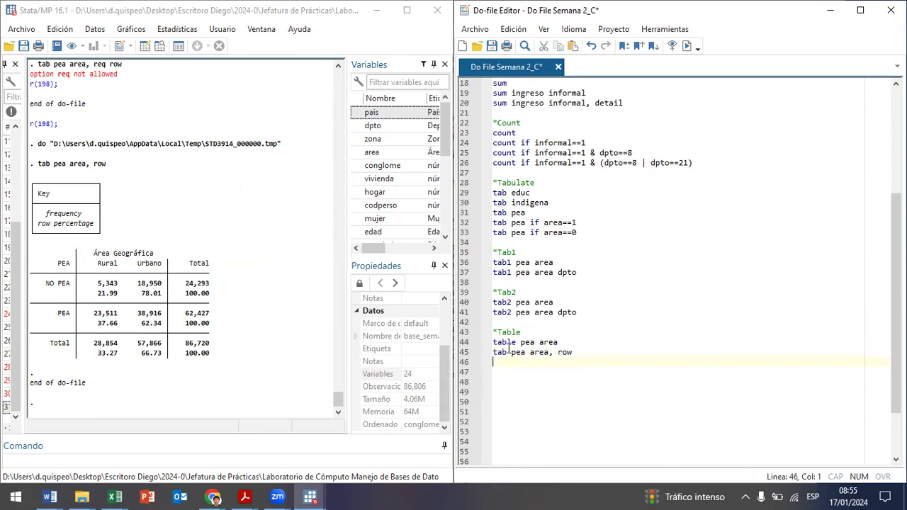
key(Return)
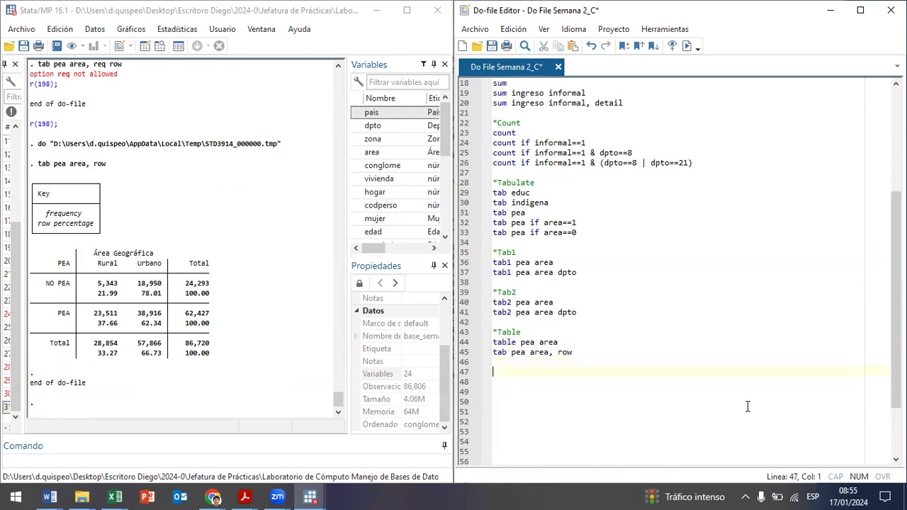
text(tab)
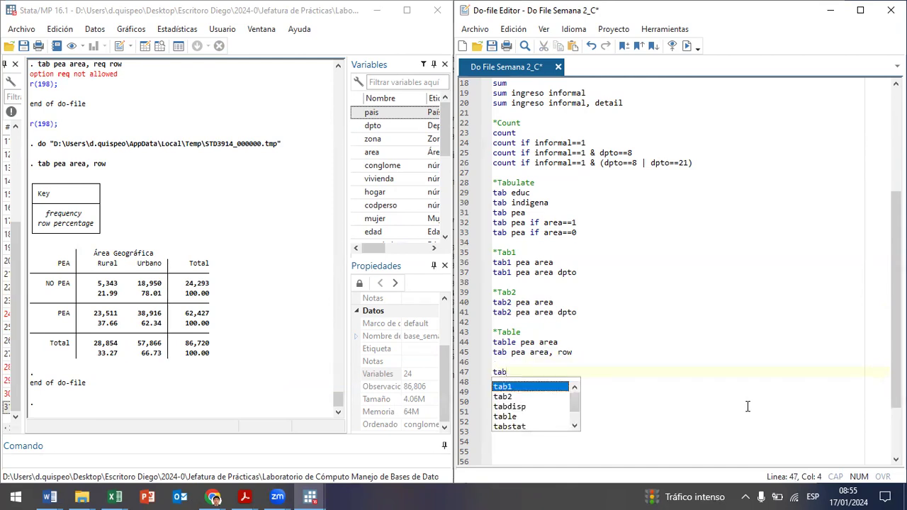
text( tabulate)
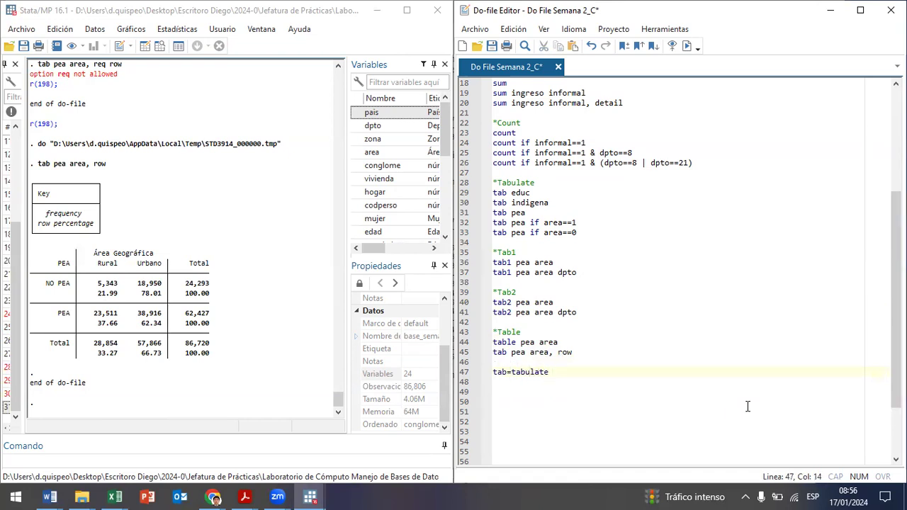
text( table)
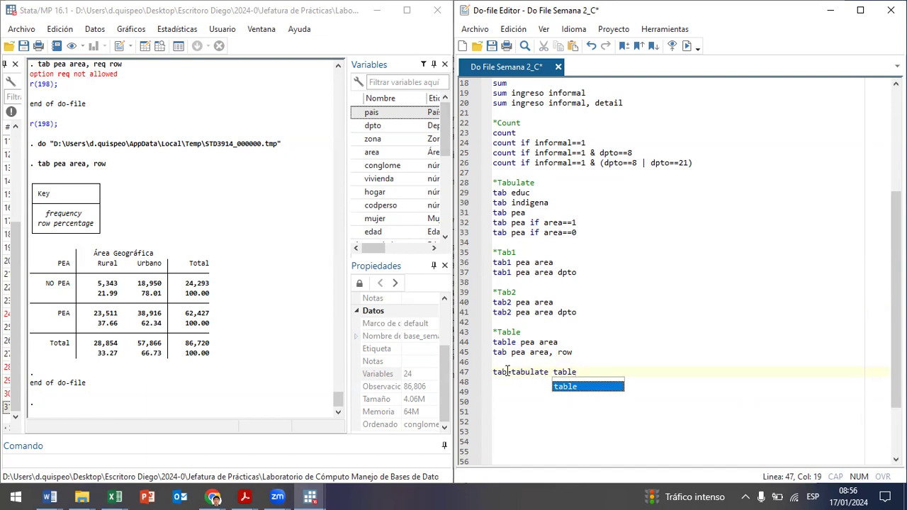
Highlight tab, tabulate and table in the note on line 47, and delete the whole note
key(Home)
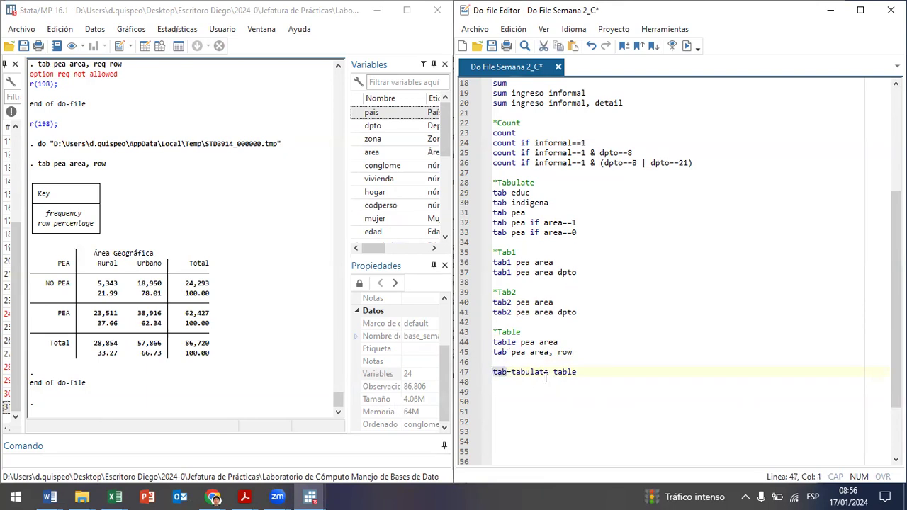
drag(547, 373, 511, 372)
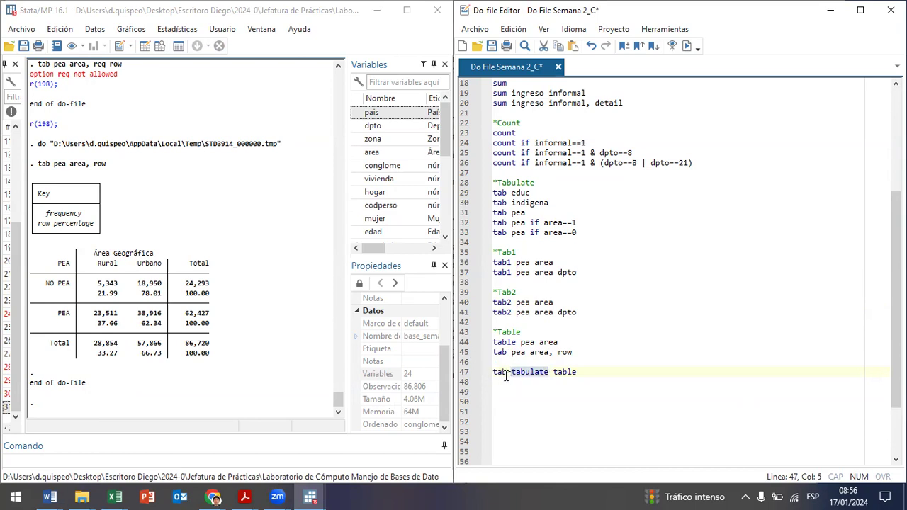
drag(577, 371, 554, 371)
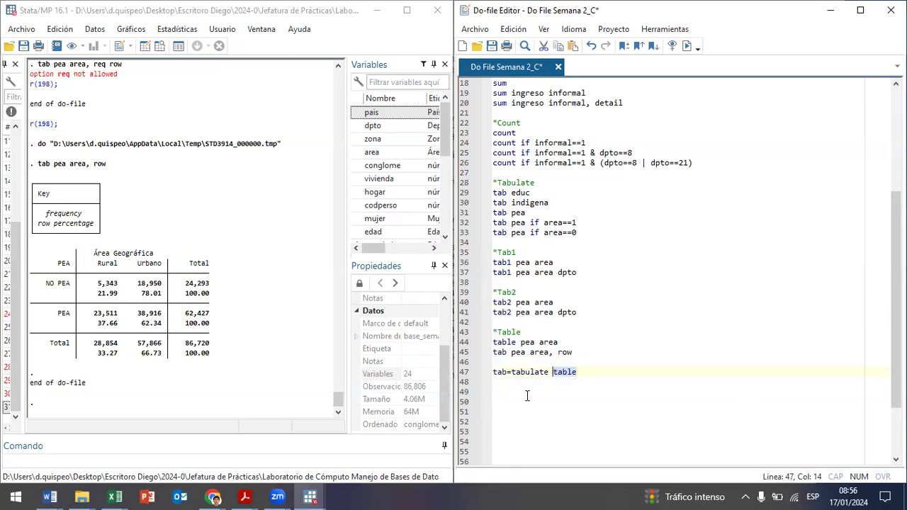
drag(550, 370, 545, 366)
click(550, 372)
key(shift+Left)
key(shift+Left)
key(shift+Left)
key(shift+Left)
key(shift+Left)
key(shift+Left)
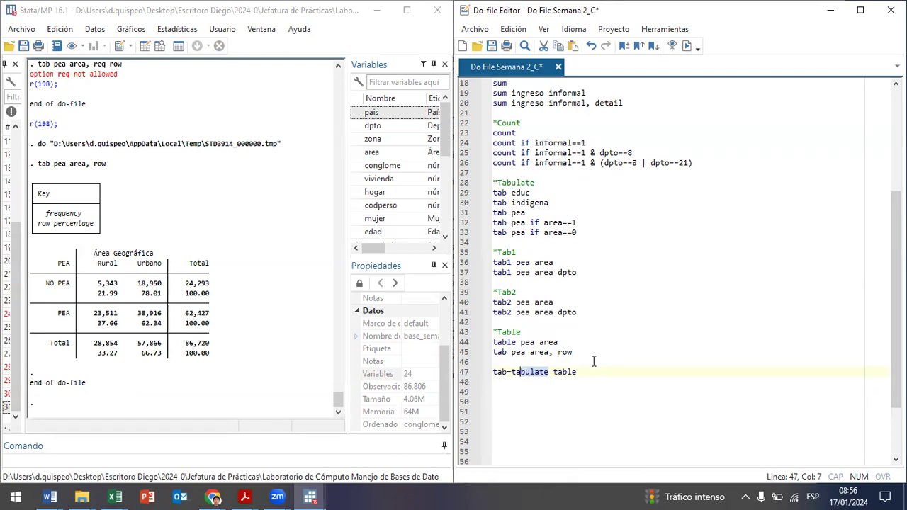
drag(603, 374, 490, 371)
key(Delete)
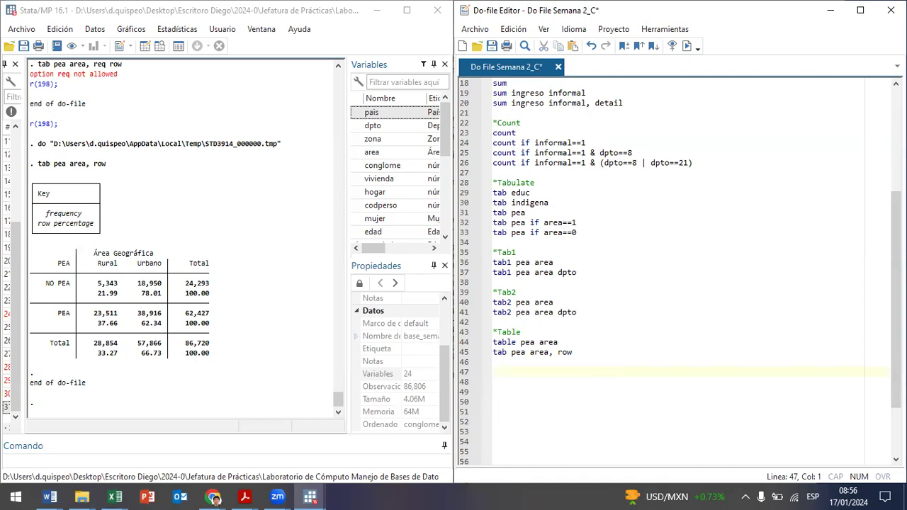
Rerun tab pea area, row from line 45 and compare its table with the earlier results
drag(573, 352, 499, 348)
key(ctrl+d)
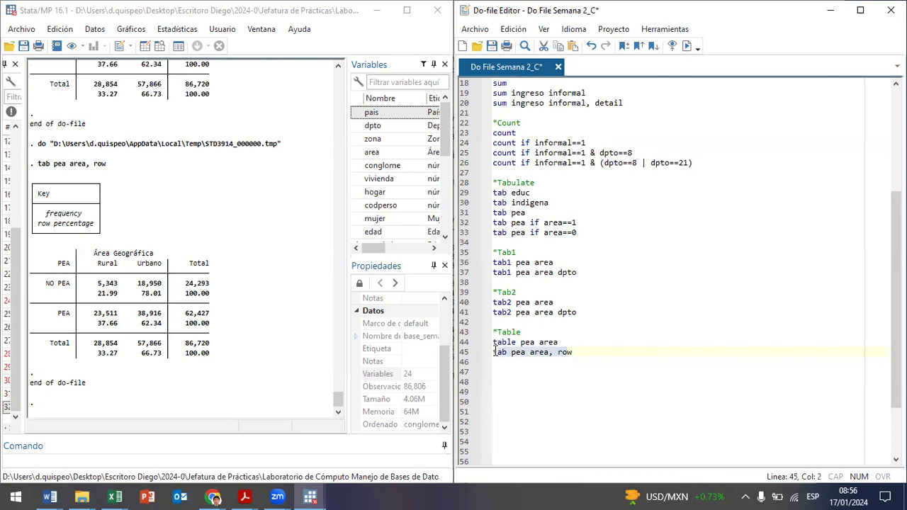
click(238, 361)
drag(239, 361, 55, 256)
scroll(150, 212, up, 15)
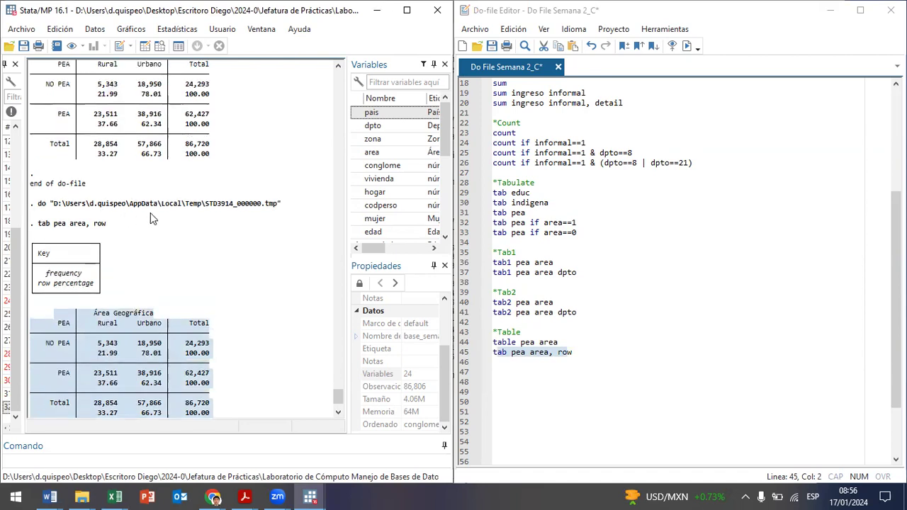
drag(76, 139, 133, 163)
scroll(151, 230, down, 12)
scroll(155, 236, down, 10)
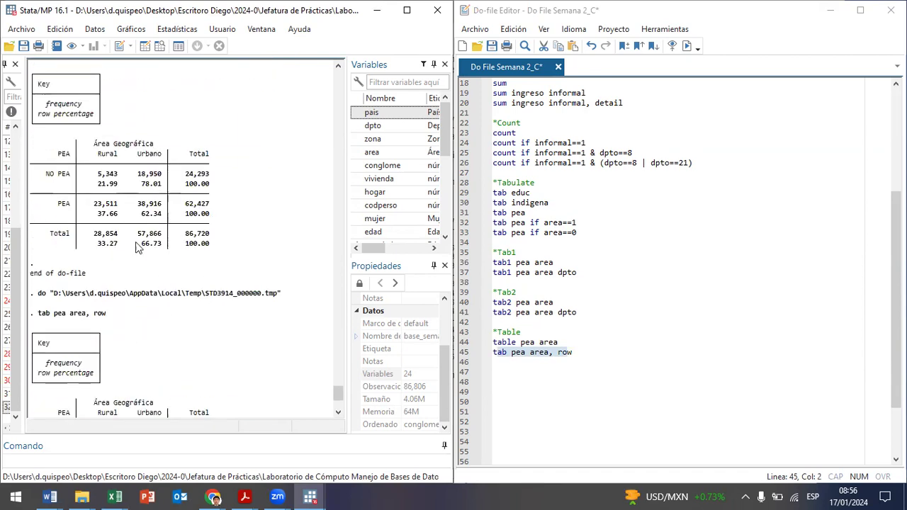
Examine the rural and urban frequencies and row percentages for NO PEA and PEA in the tab pea area, row table
drag(94, 284, 119, 290)
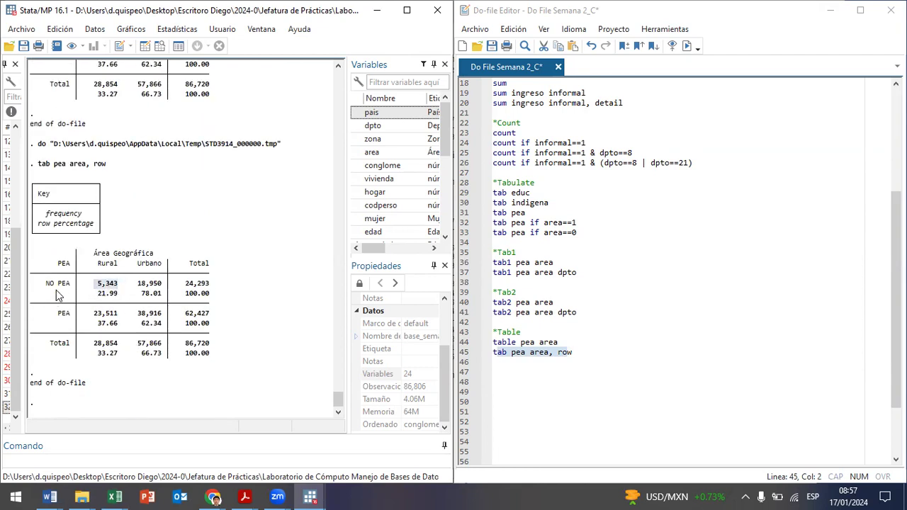
drag(147, 284, 165, 287)
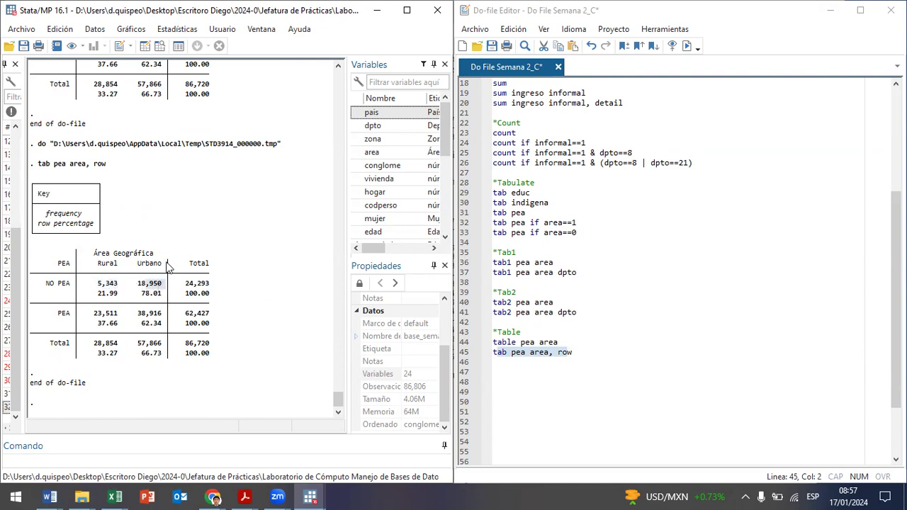
drag(94, 314, 122, 318)
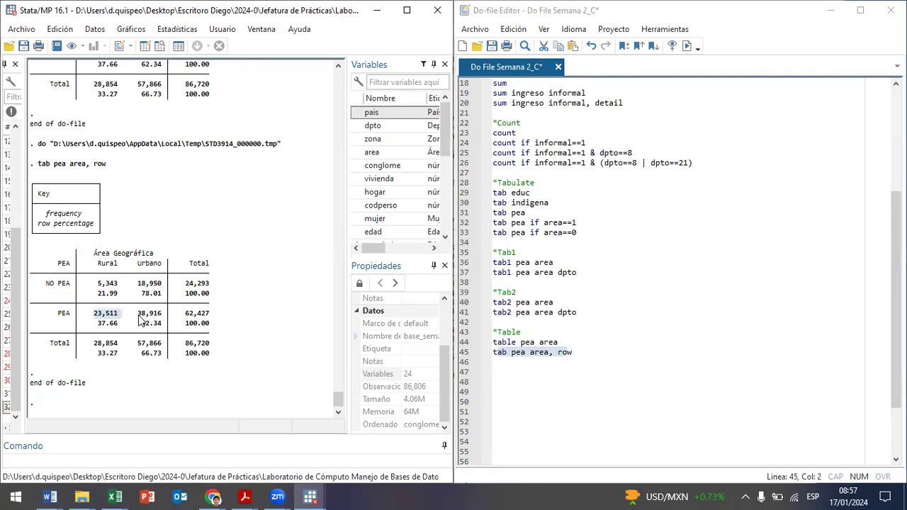
drag(138, 315, 155, 318)
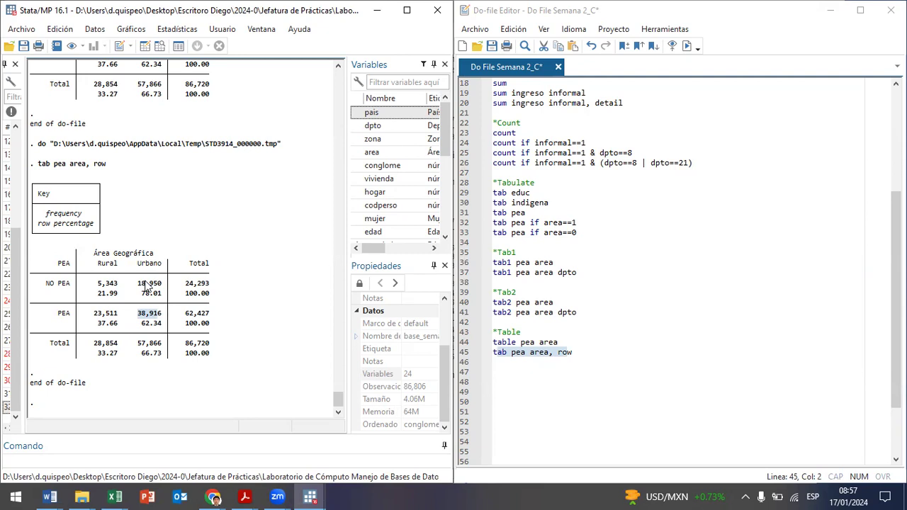
drag(99, 294, 164, 296)
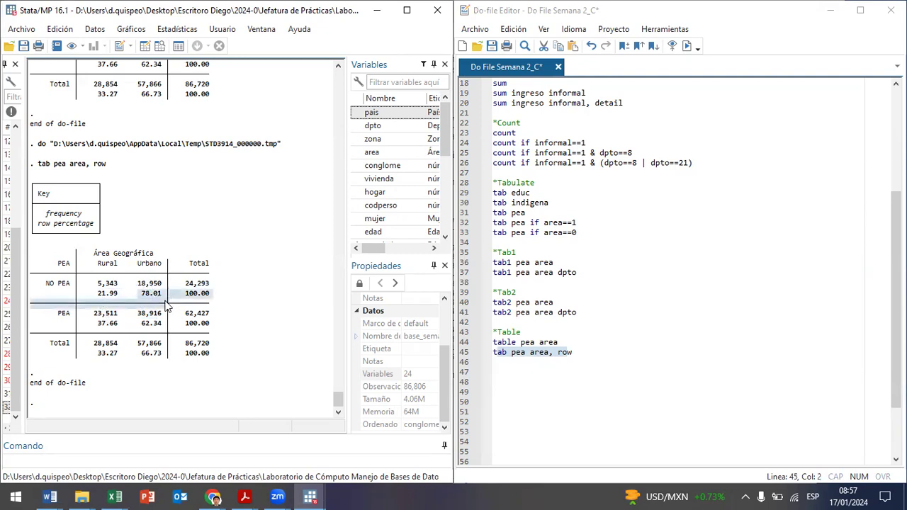
drag(102, 325, 155, 326)
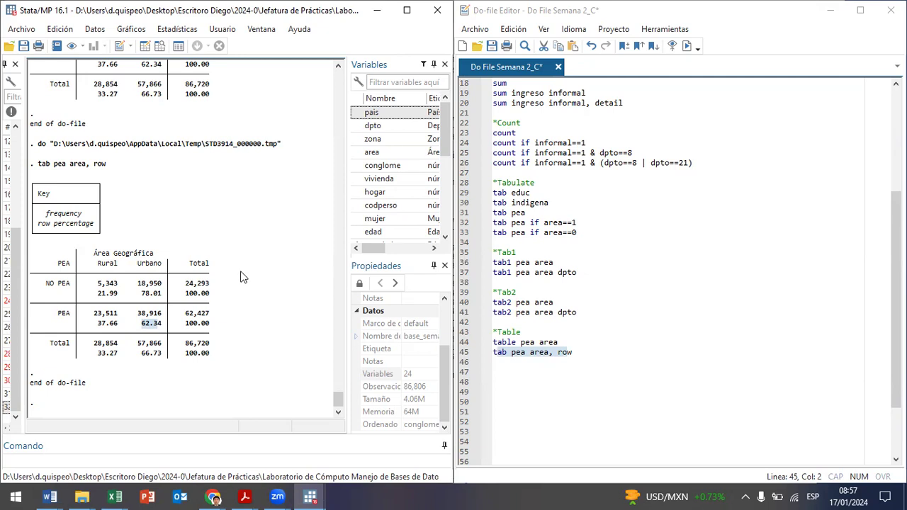
drag(99, 294, 165, 298)
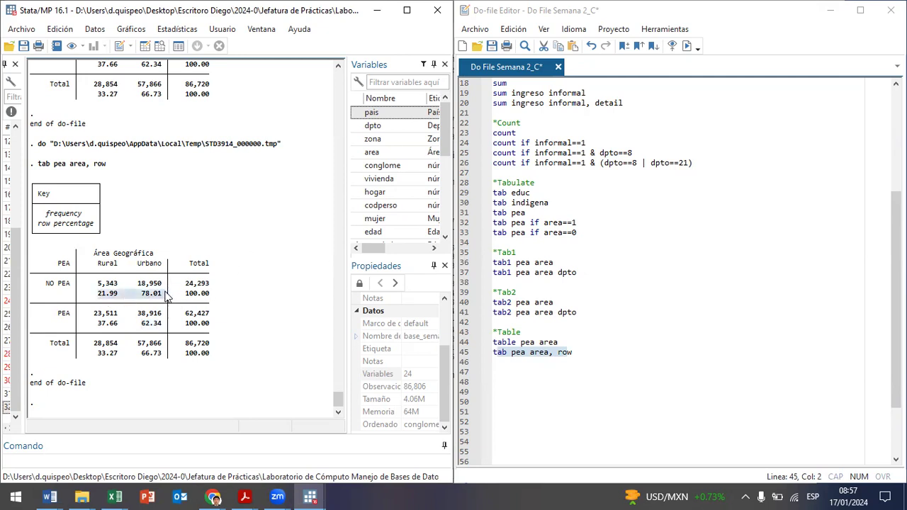
drag(97, 324, 219, 327)
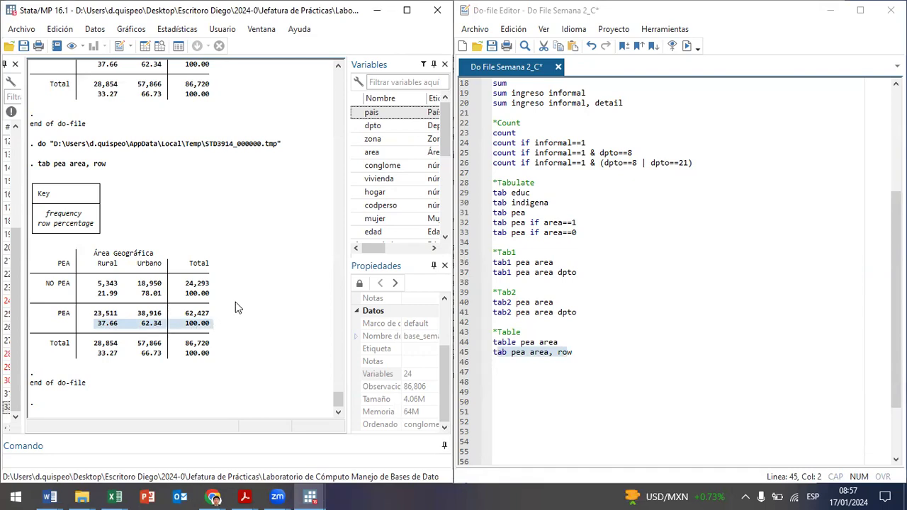
Read the NO PEA and PEA rows across to their totals to explain how the row percentages are distributed by area
drag(45, 286, 216, 289)
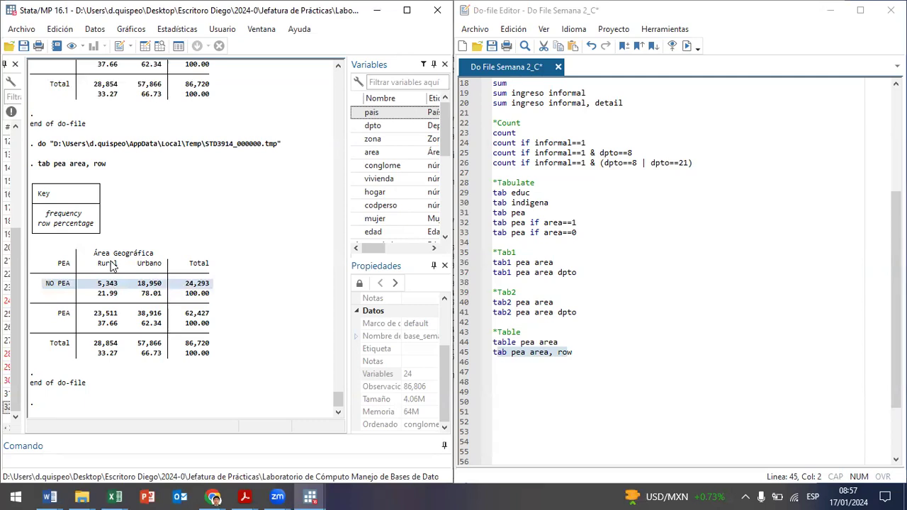
drag(141, 292, 165, 292)
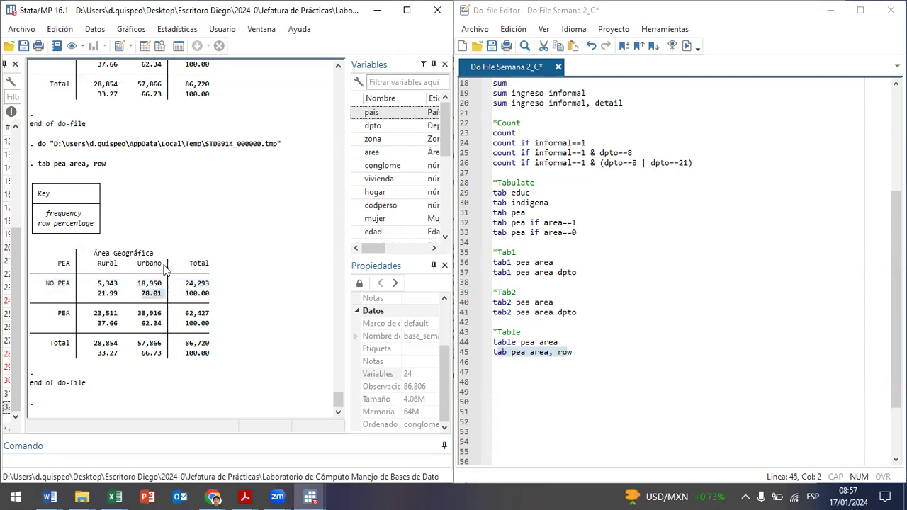
drag(45, 316, 210, 326)
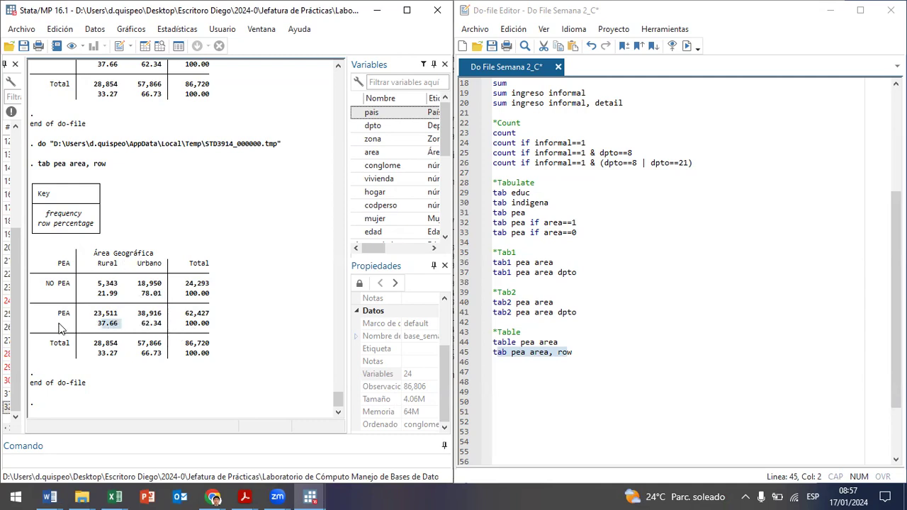
drag(180, 323, 177, 313)
click(160, 292)
drag(63, 293, 204, 293)
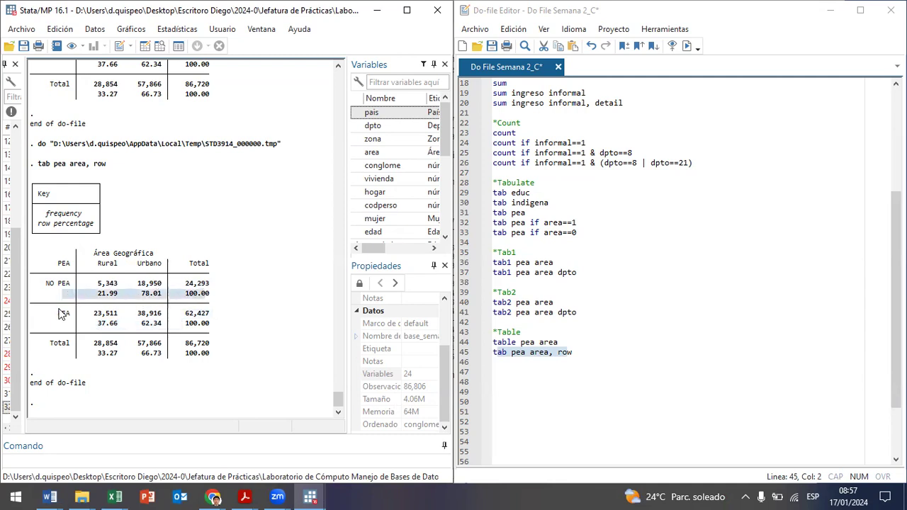
drag(59, 308, 250, 312)
drag(60, 281, 213, 284)
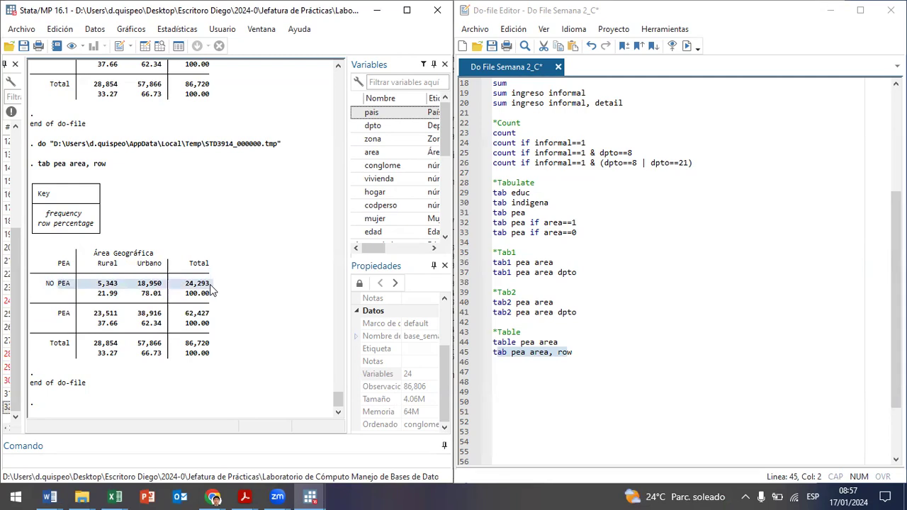
Add tab pea area, colum on line 46, based on the row version above it, and run it
click(585, 356)
key(shift+Home)
key(ctrl+c)
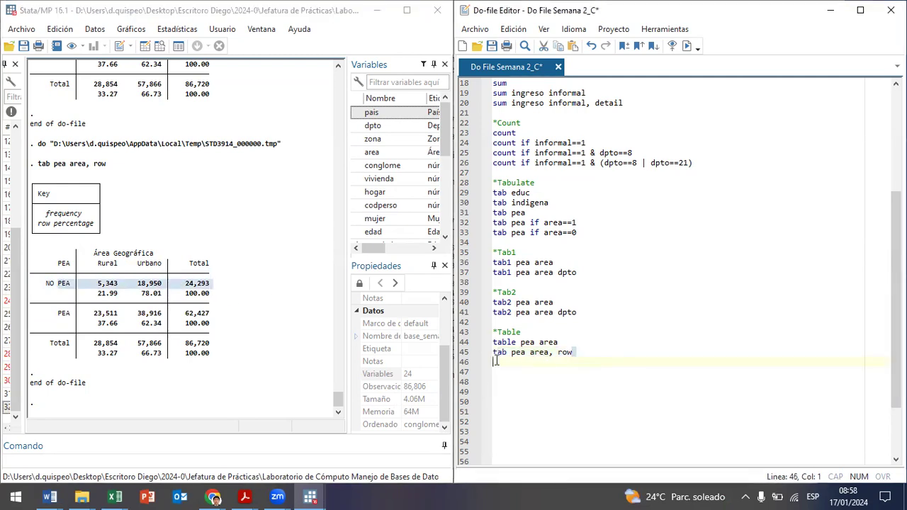
click(618, 353)
key(Return)
key(ctrl+v)
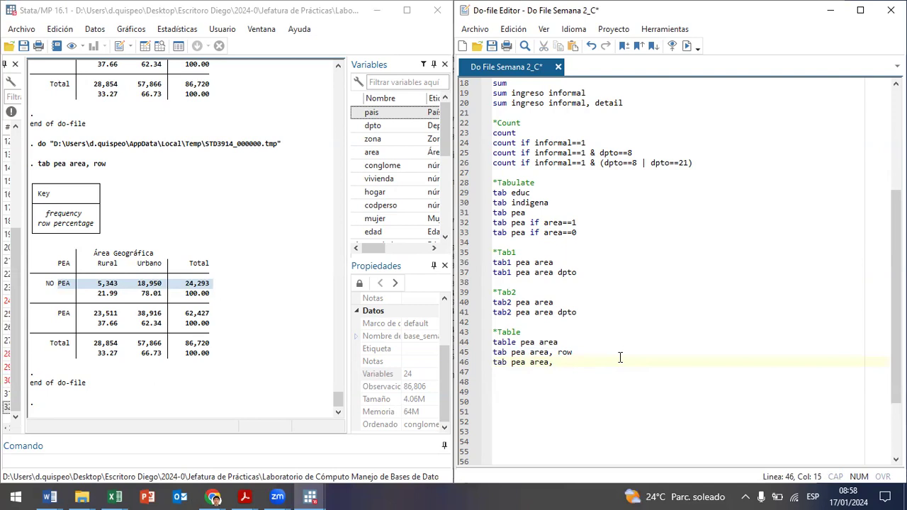
text(colum)
key(shift+Left)
key(shift+Left)
key(ctrl+d)
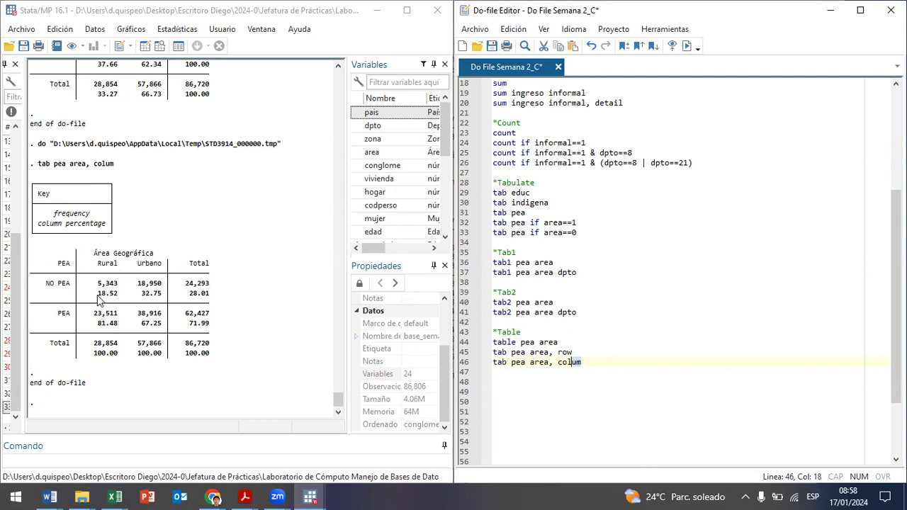
Examine the column percentages of NO PEA and PEA within Rural and Urbano, down to each column's total
drag(98, 294, 117, 297)
drag(91, 324, 115, 353)
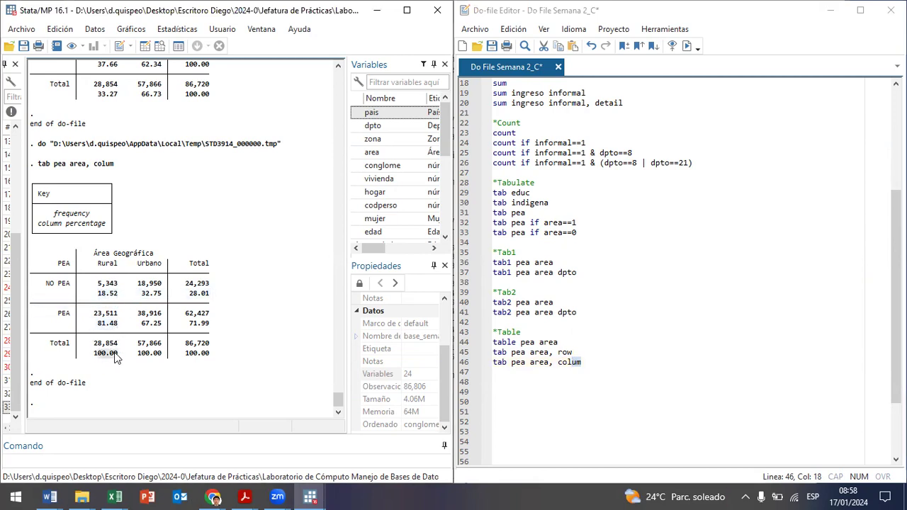
drag(142, 294, 162, 294)
click(145, 360)
drag(145, 354, 176, 354)
click(154, 354)
double_click(108, 293)
click(104, 324)
click(145, 294)
click(144, 323)
Copy the command tab pea area, colum from line 46 of the do-file
click(633, 370)
drag(616, 364, 483, 364)
key(ctrl+c)
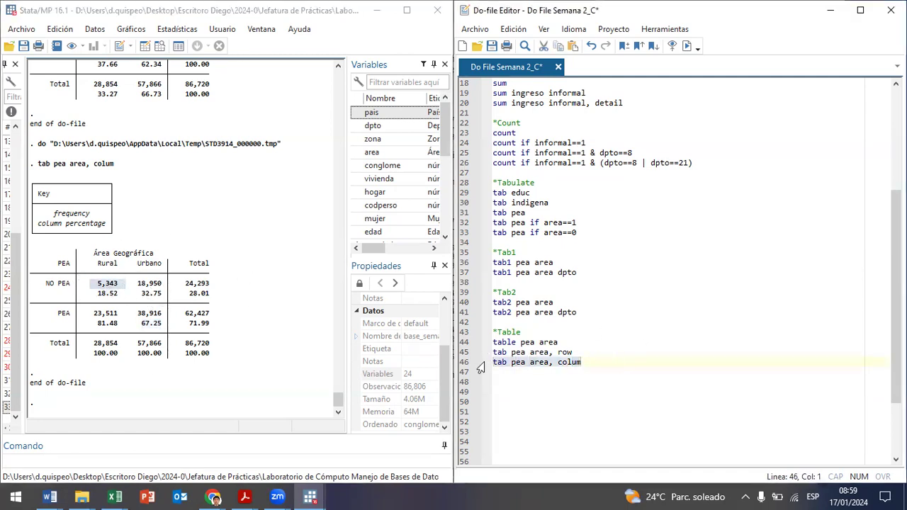
Add the command "tab pea area, colum nofreq" below the other table commands in the do-file and run it
click(626, 370)
key(Return)
key(ctrl+v)
text(nofreq)
key(shift+Left)
key(shift+Left)
key(shift+Left)
key(shift+Left)
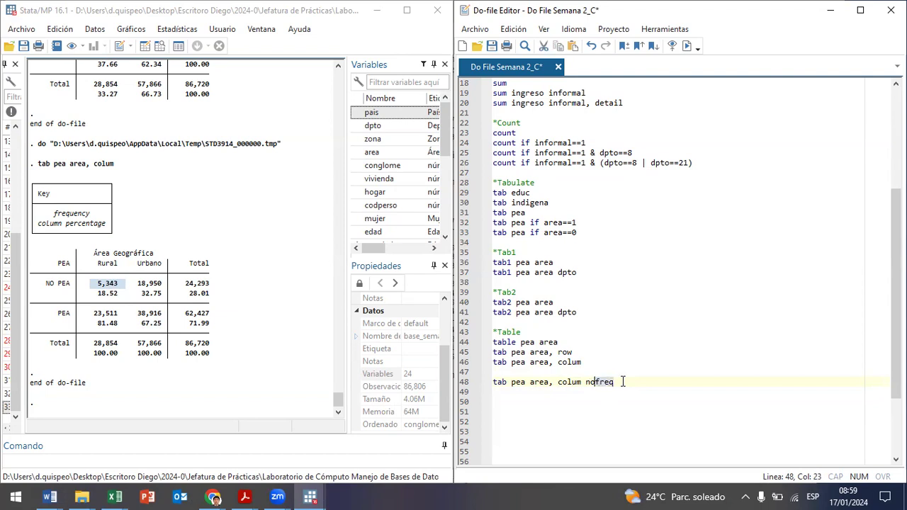
key(ctrl+d)
drag(99, 323, 157, 338)
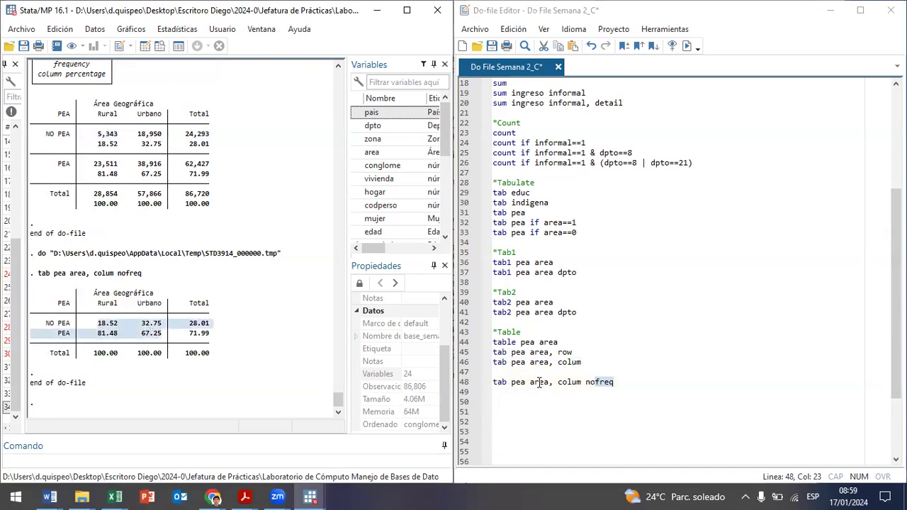
Insert the command "tab pea area, row nofreq" above the column-percentage nofreq line and run it
click(562, 380)
key(Home)
key(Return)
key(Up)
text(tab)
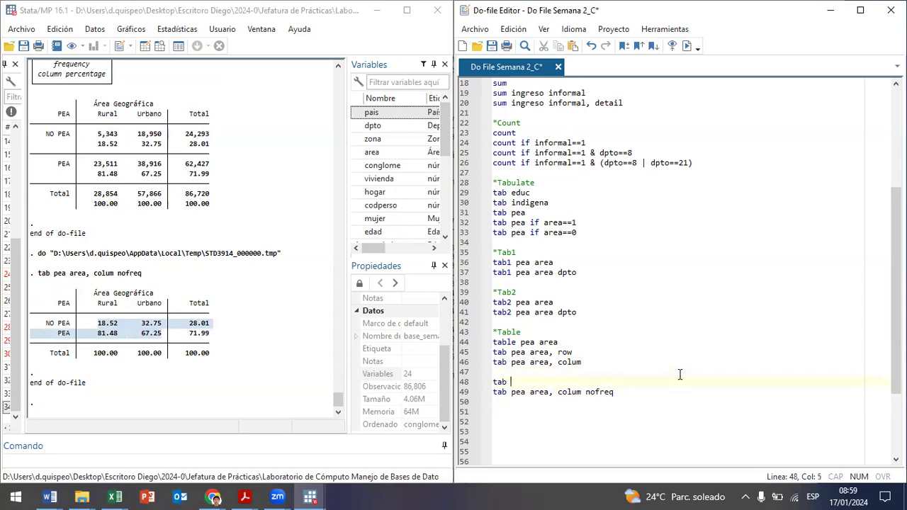
text( pea area)
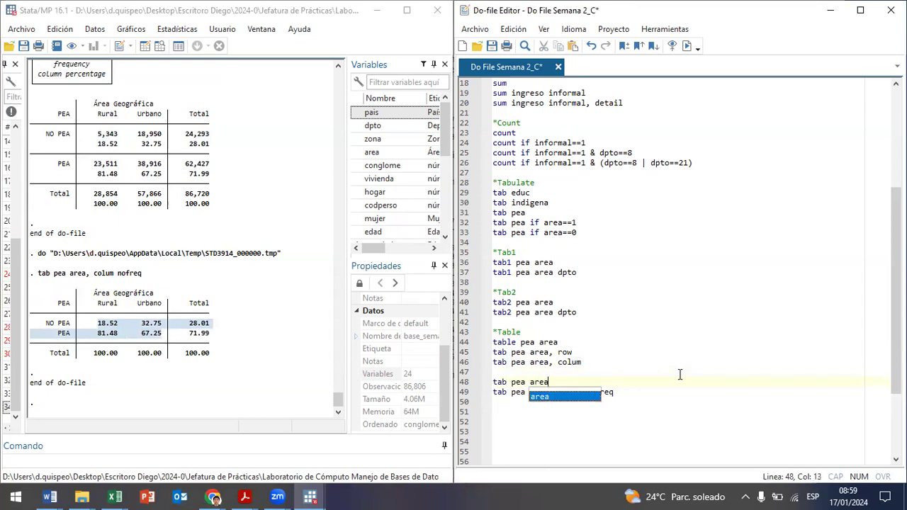
text(, )
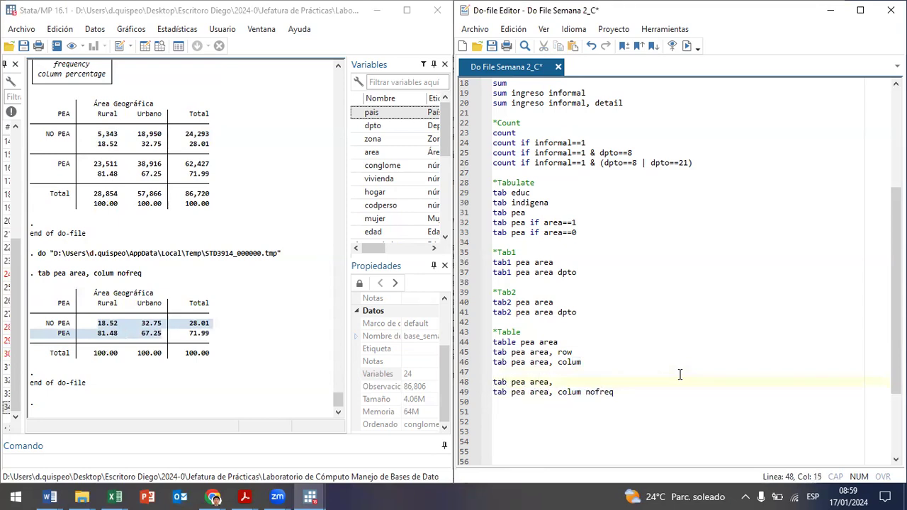
text(row nofre)
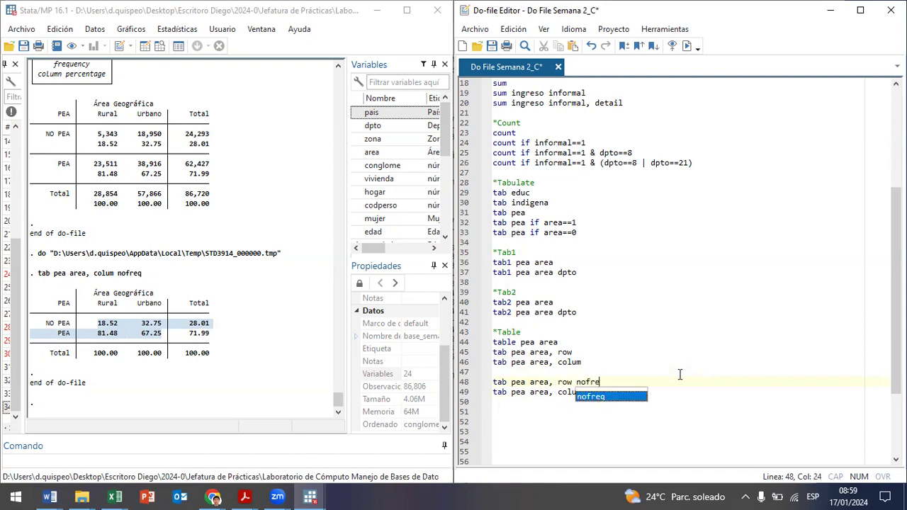
text(q)
key(ctrl+d)
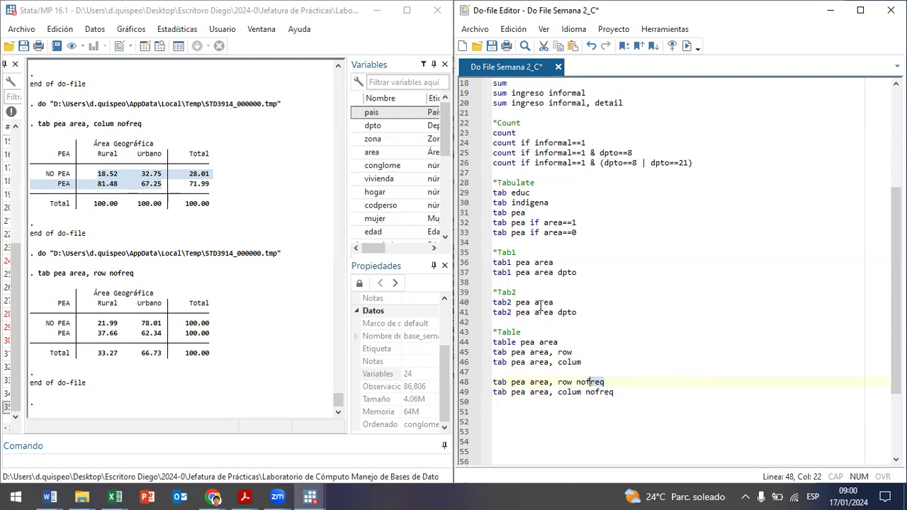
Run the "tab educ" line from the Tabulate section of the do-file
drag(516, 302, 556, 302)
scroll(555, 302, up, 3)
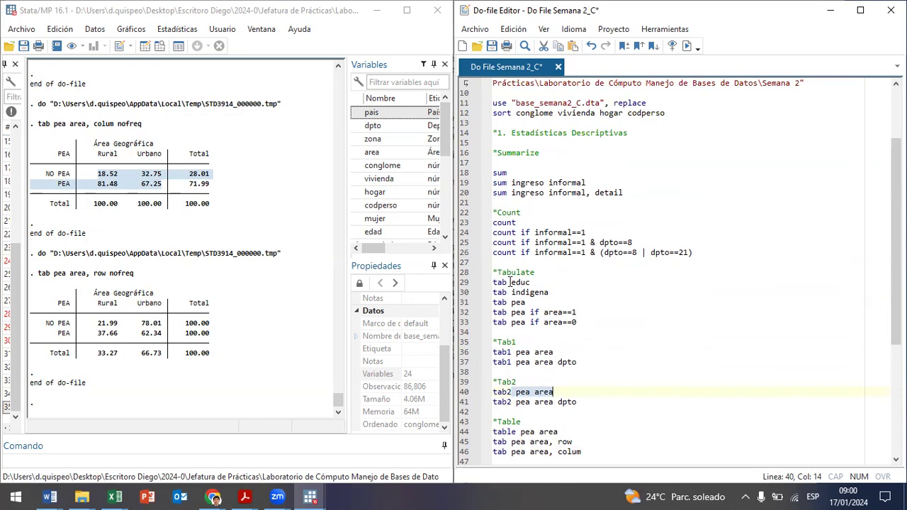
drag(511, 282, 531, 282)
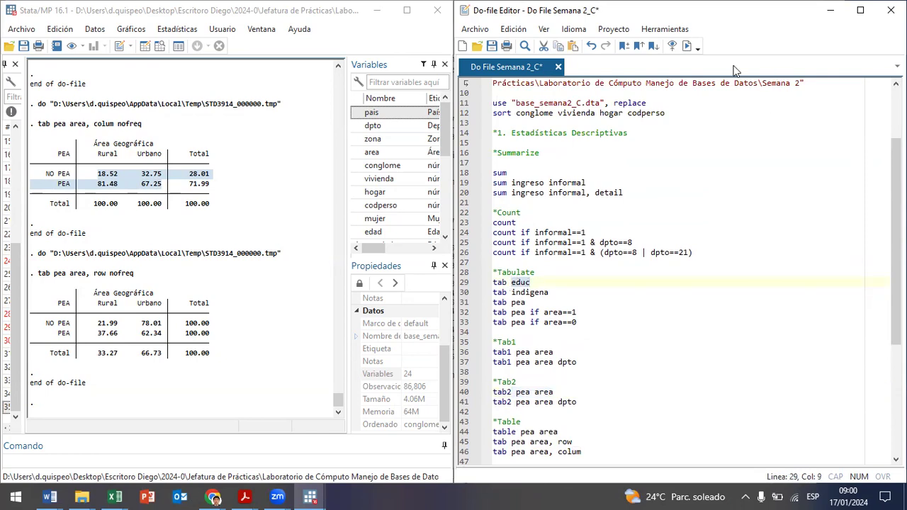
click(685, 47)
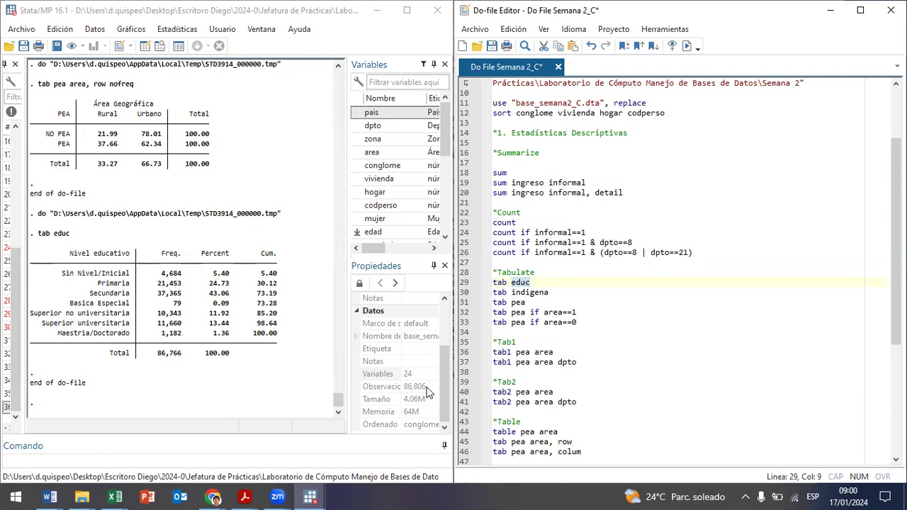
Run the "tab indigena" line and highlight the total frequency in its output
click(536, 293)
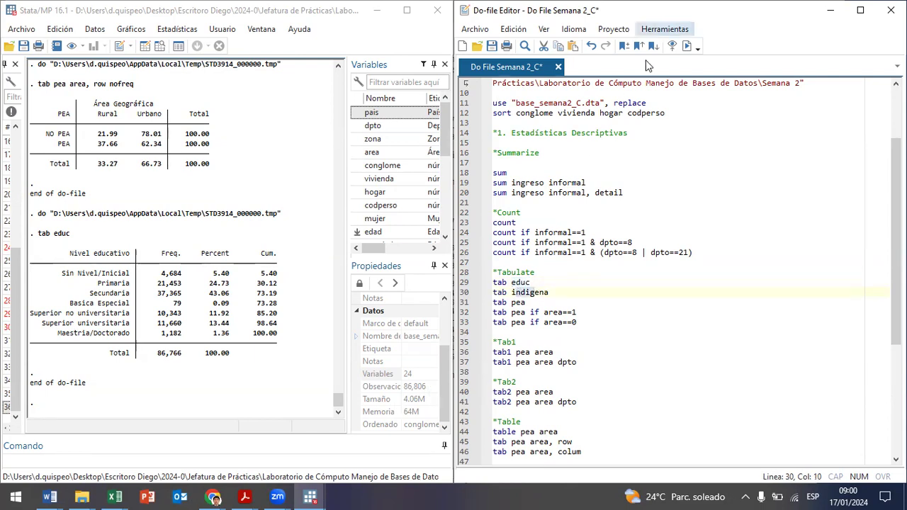
click(687, 46)
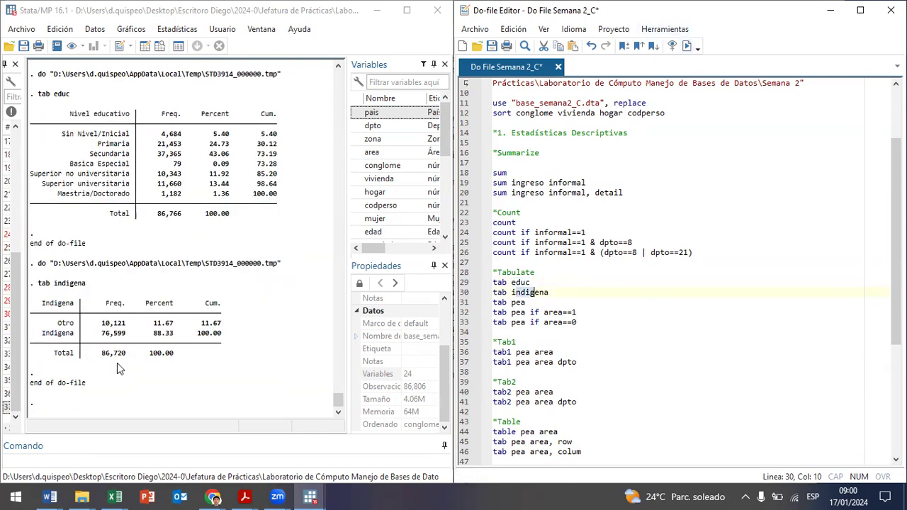
mouse_move(107, 354)
mouse_down()
mouse_move(120, 363)
mouse_move(119, 355)
mouse_up()
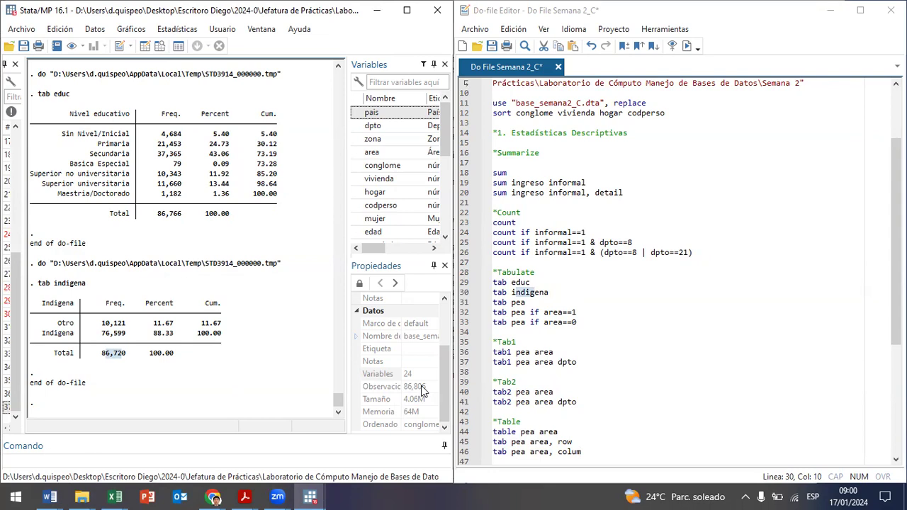
Run the "tab pea" line and highlight the total frequency in its output
drag(510, 302, 525, 302)
click(686, 46)
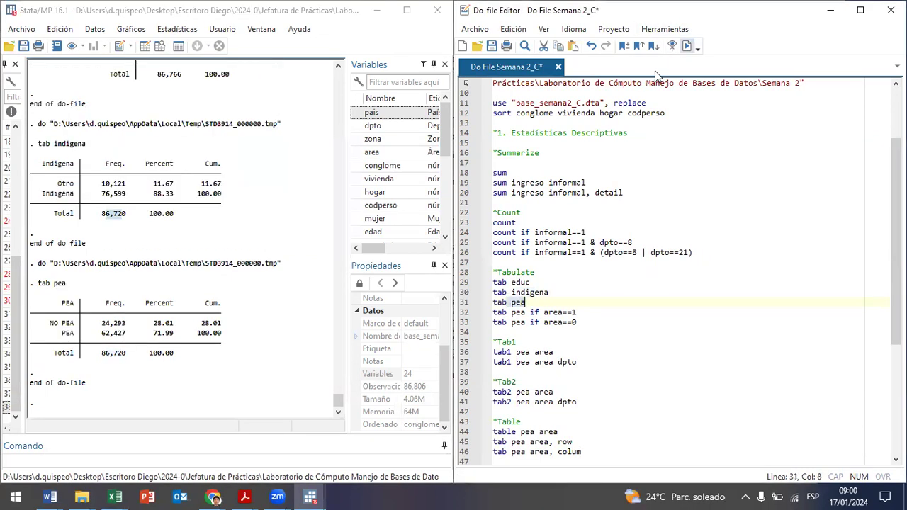
click(95, 362)
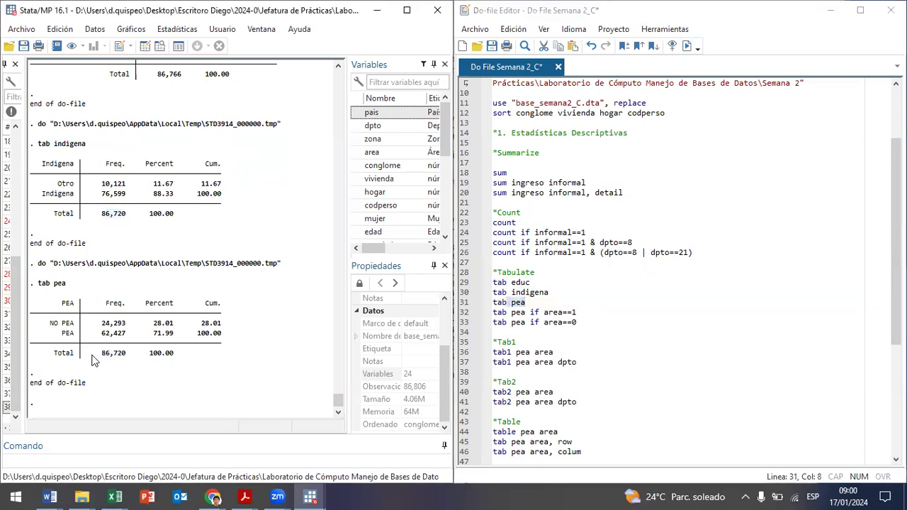
drag(91, 358, 130, 356)
Run the "tab1 pea area" line and highlight the total of the area tabulation
scroll(588, 319, down, 2)
scroll(588, 319, down, 2)
click(551, 232)
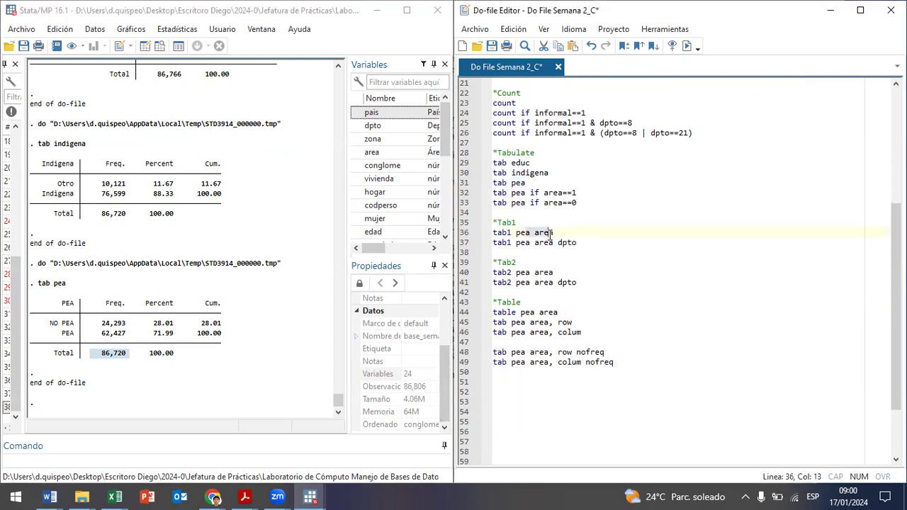
click(686, 45)
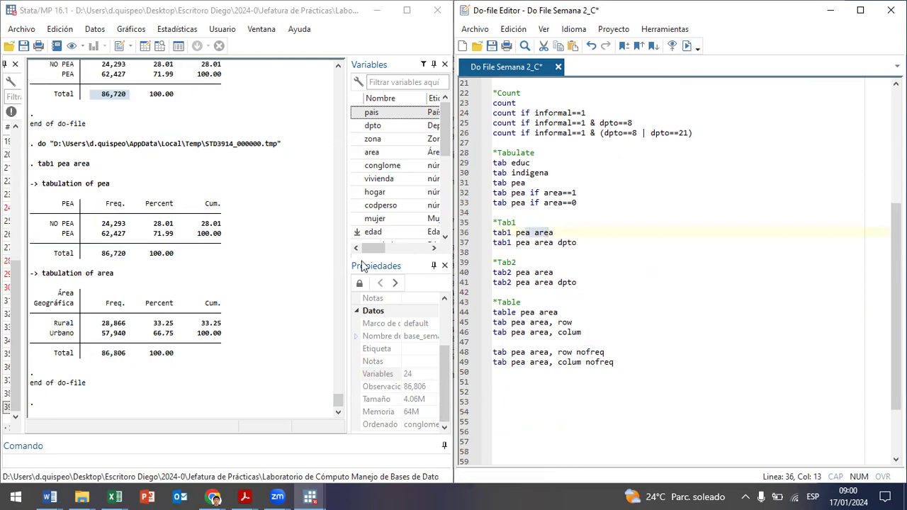
drag(103, 360, 124, 361)
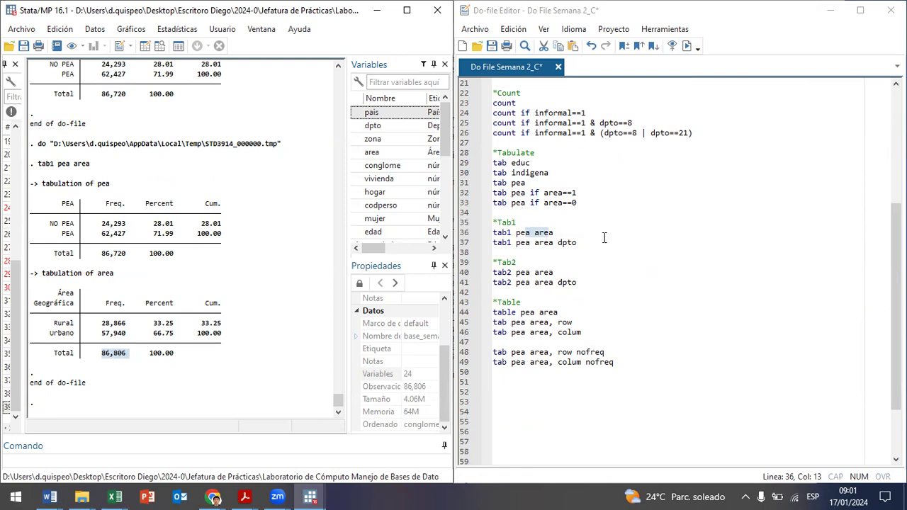
Run the "tab2 pea area" line and highlight the grand total of the cross-tabulation
click(566, 242)
double_click(523, 273)
click(679, 52)
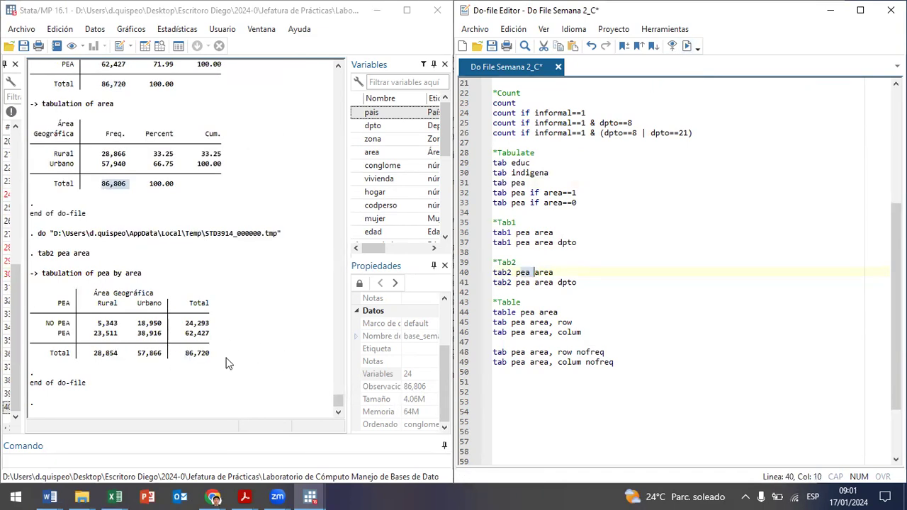
click(189, 356)
drag(189, 356, 184, 357)
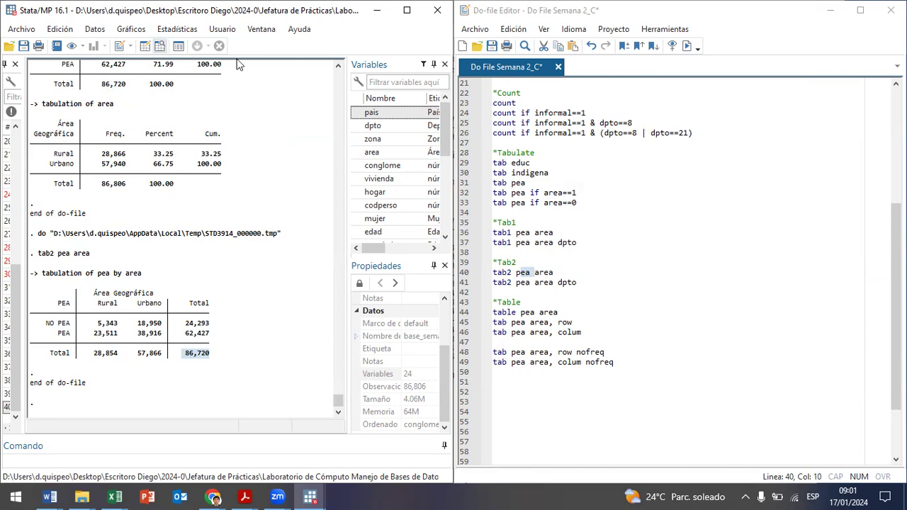
Browse the dataset and examine the missing values in the informal and lnwage columns
click(159, 46)
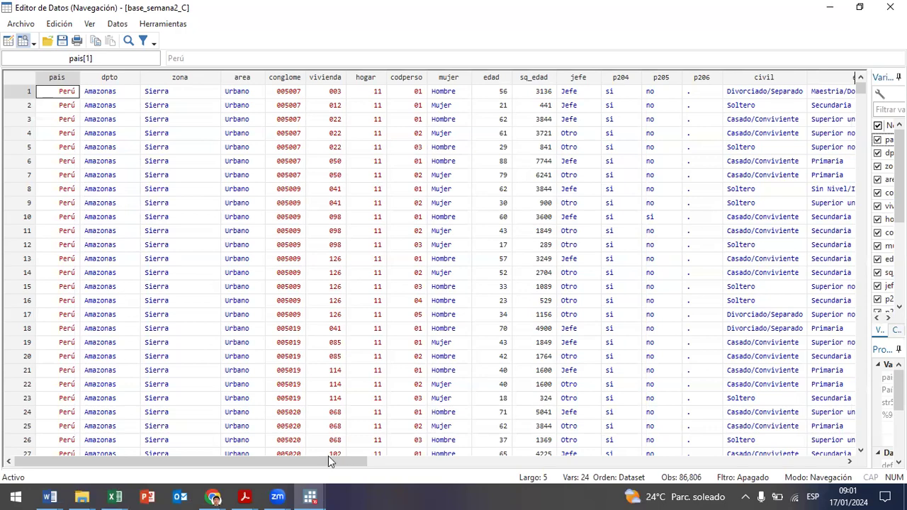
drag(336, 466, 628, 463)
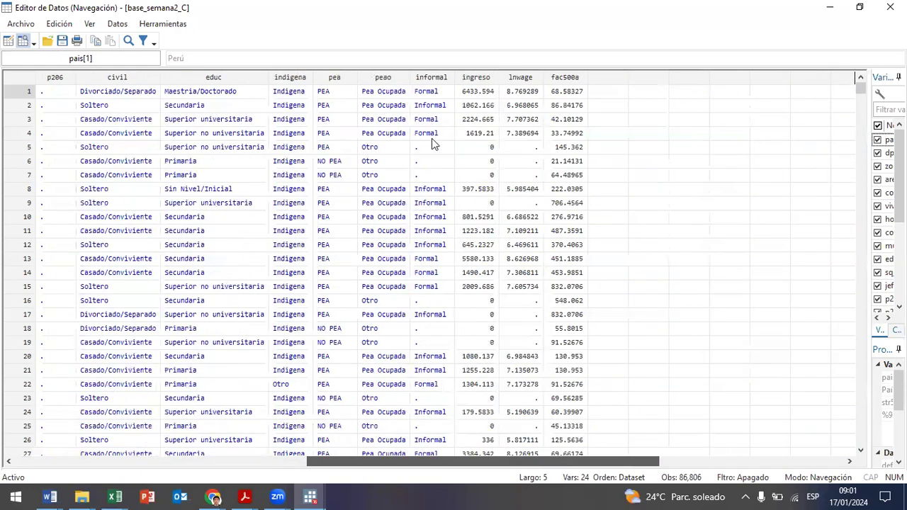
drag(425, 151, 429, 175)
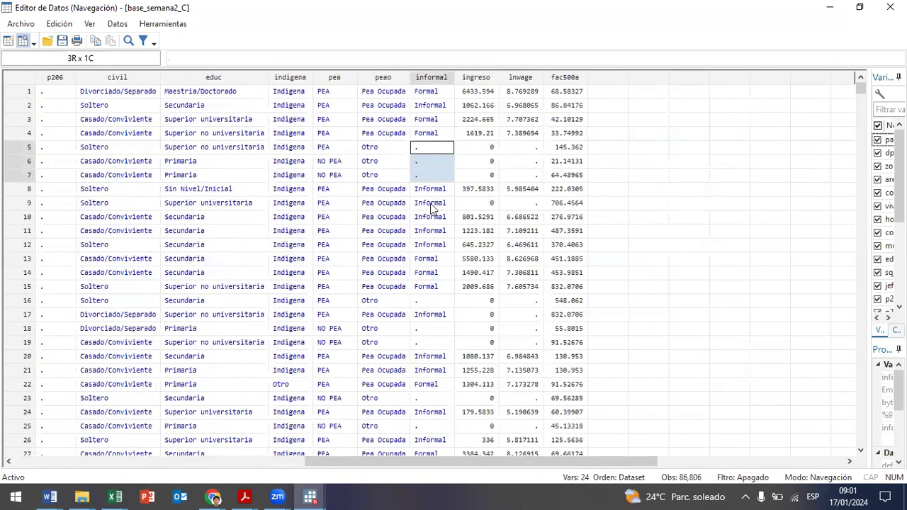
click(437, 300)
drag(438, 330, 443, 345)
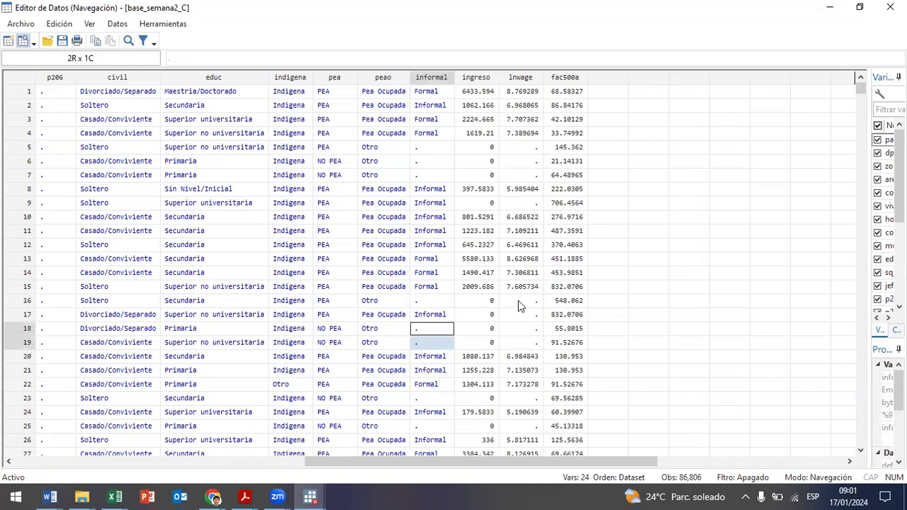
drag(518, 300, 511, 339)
click(523, 401)
click(442, 402)
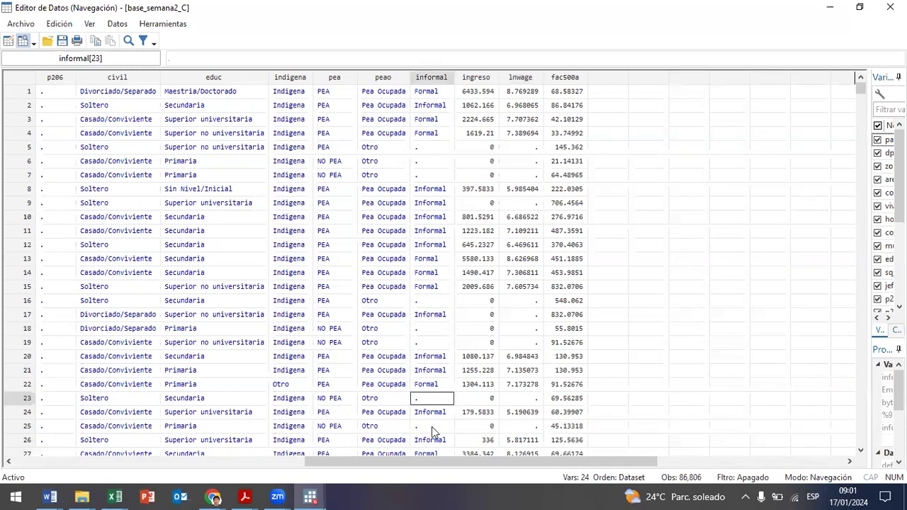
click(431, 426)
click(830, 7)
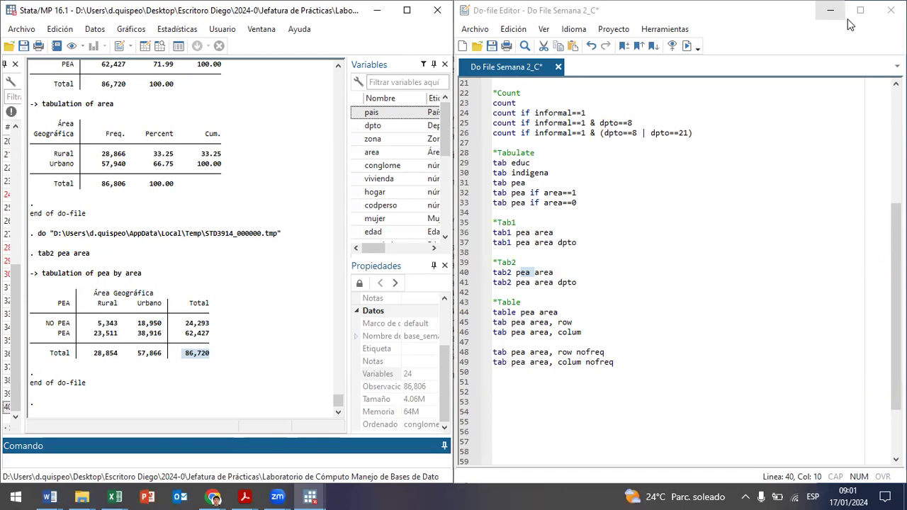
Add the command "tab educ, miss" after a blank line at the end of the Tabulate section
click(619, 203)
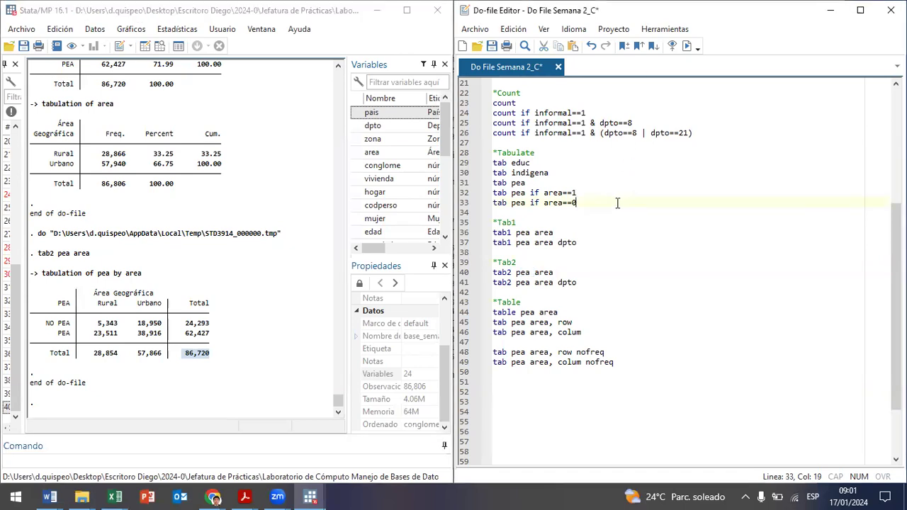
key(Return)
key(Return)
text(tab e)
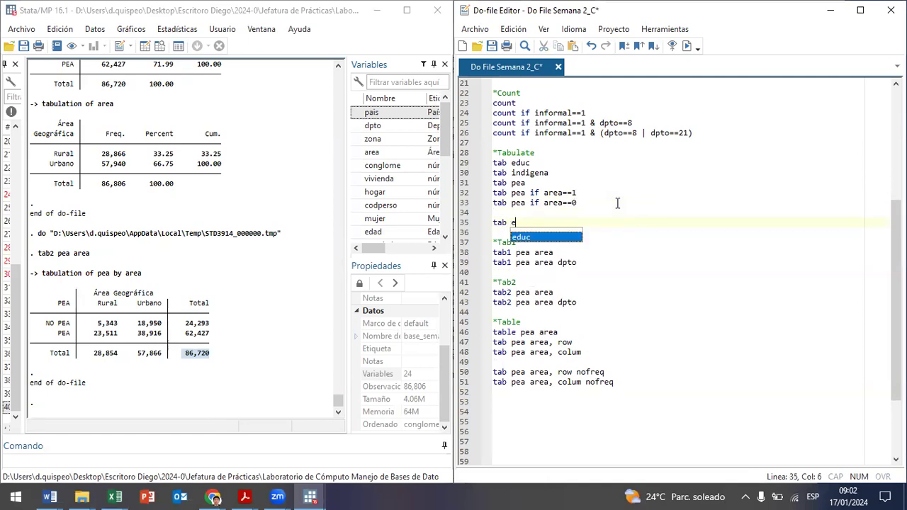
text(duc, miss)
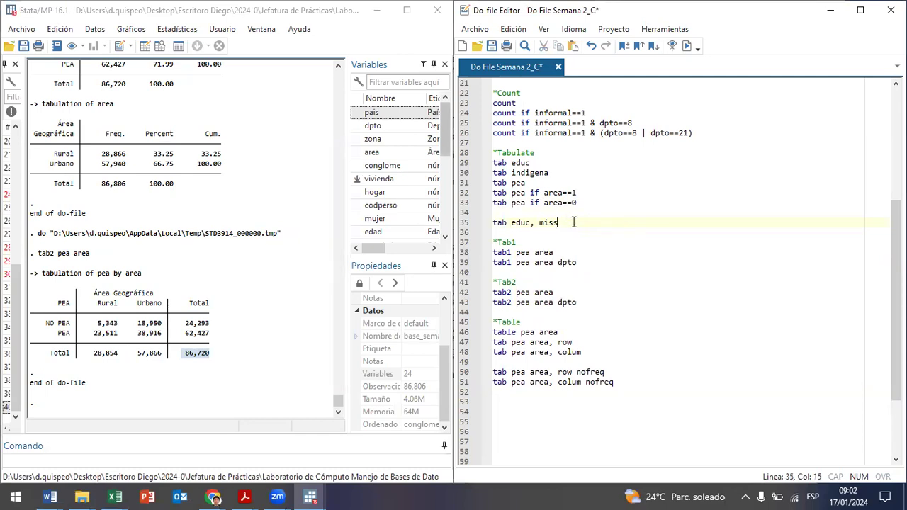
Insert a plain "tab educ" line directly above the "tab educ, miss" command
key(Home)
key(Return)
key(Up)
text(tab educ)
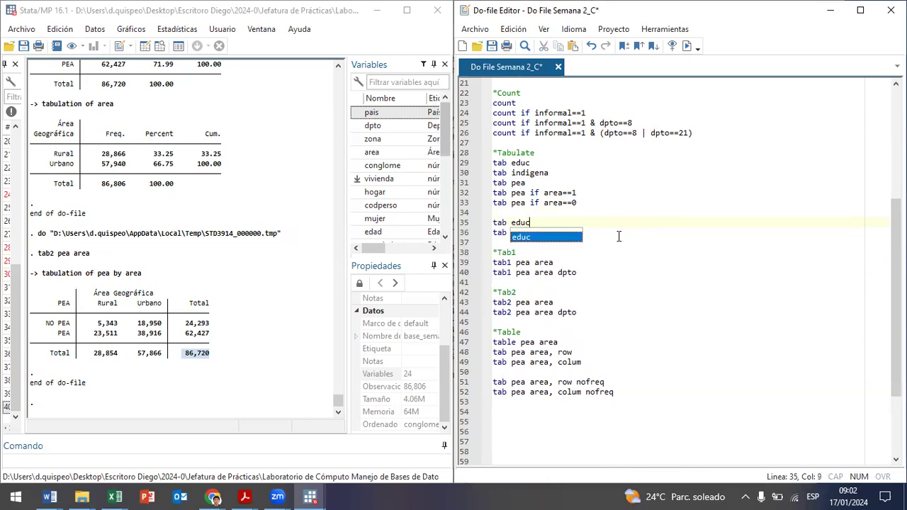
click(619, 236)
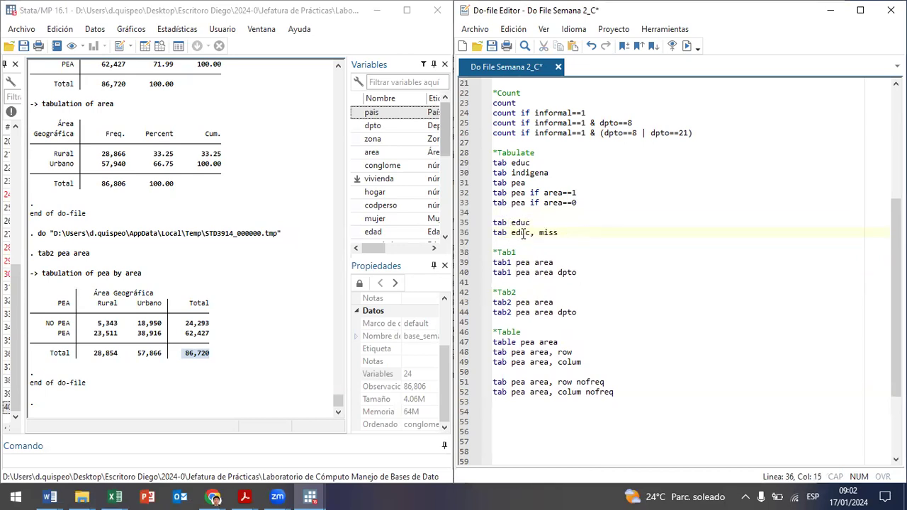
Run the new "tab educ" line and compare its total with the dataset's number of observations
drag(495, 223, 555, 221)
click(686, 46)
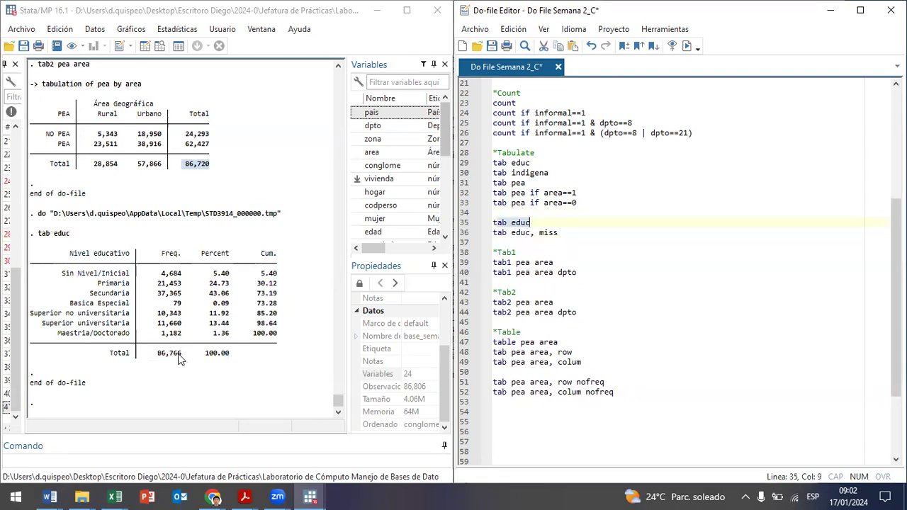
click(419, 386)
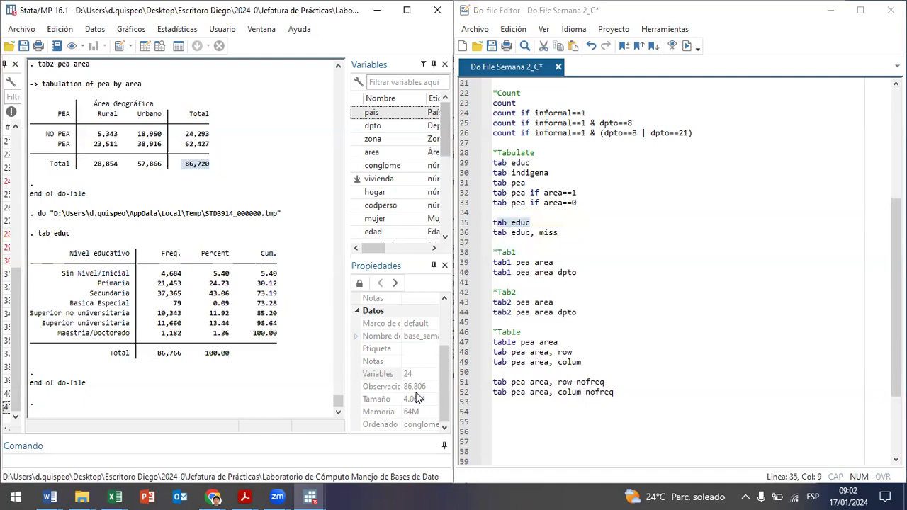
Run the "tab educ, miss" line and highlight the missing-value row in its output
click(539, 233)
drag(541, 234, 544, 233)
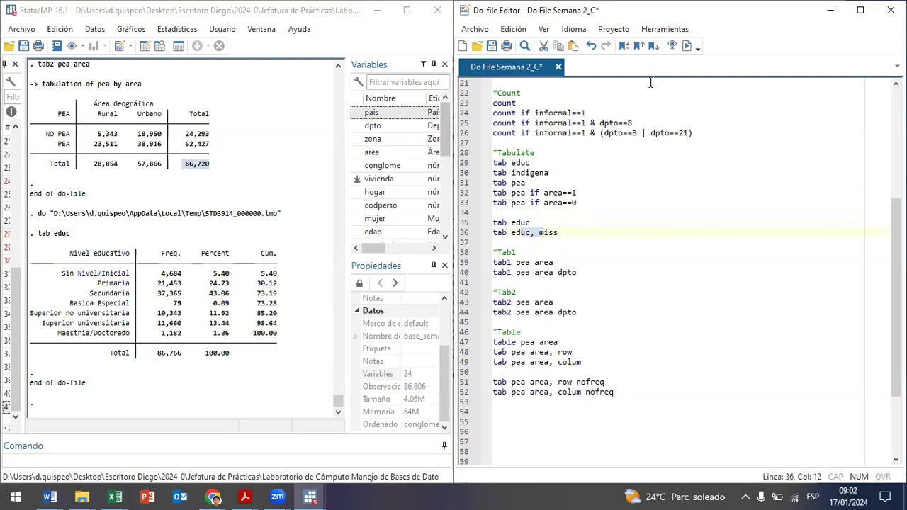
click(686, 46)
drag(278, 334, 132, 340)
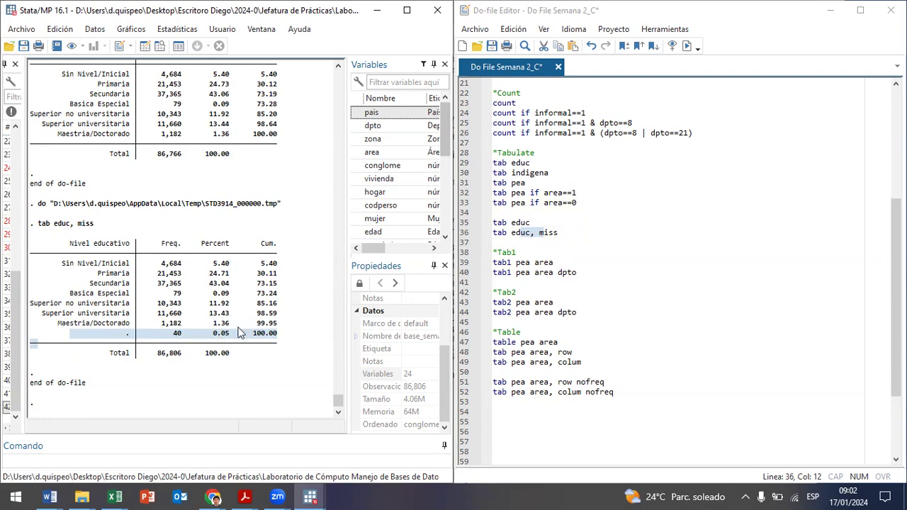
Append "miss" to the "tab pea area, colum nofreq" command, run it and highlight the missing-value row in its output
double_click(170, 353)
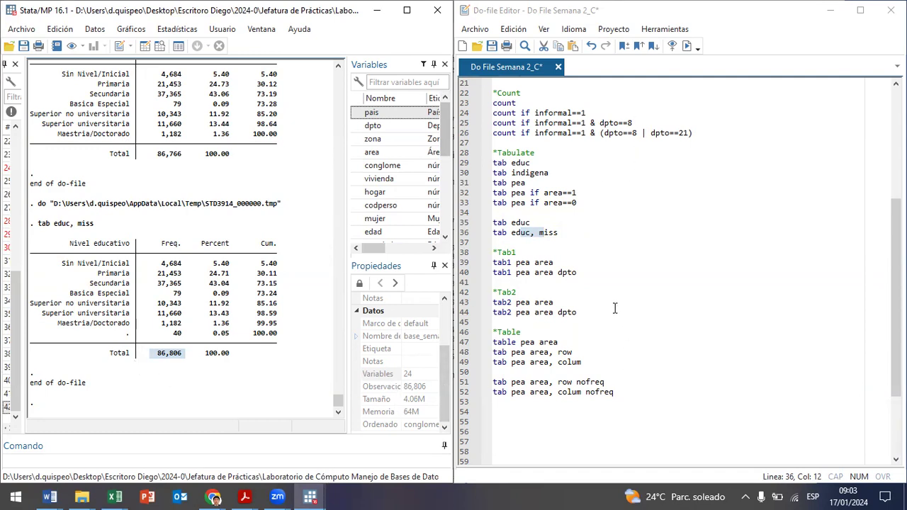
click(582, 300)
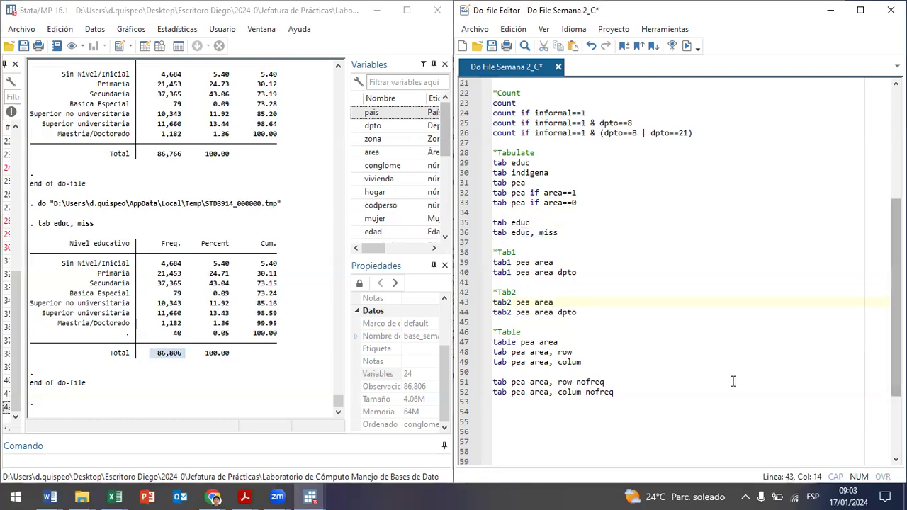
click(646, 391)
text(miss)
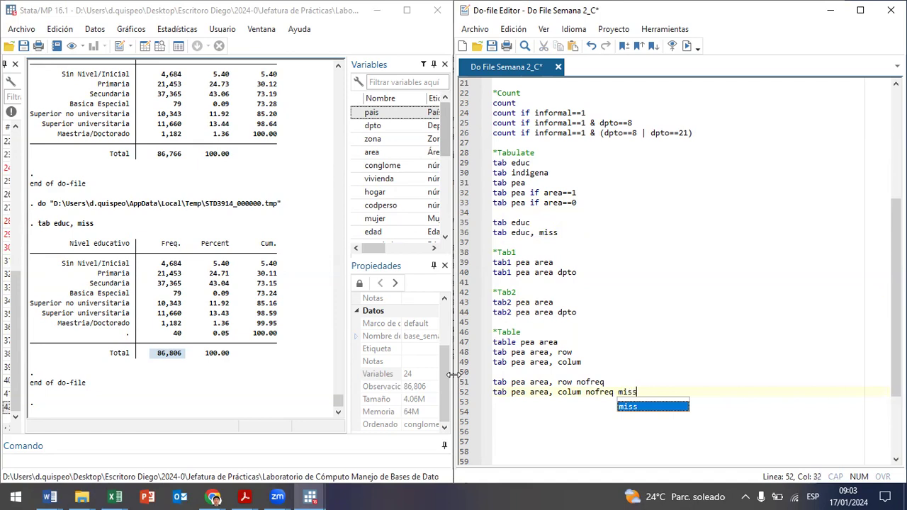
click(571, 391)
key(ctrl+d)
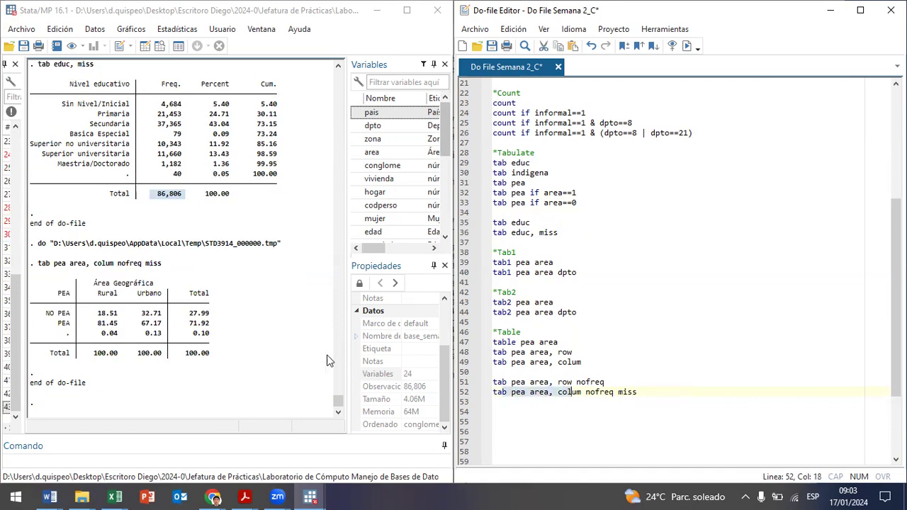
drag(47, 333, 234, 335)
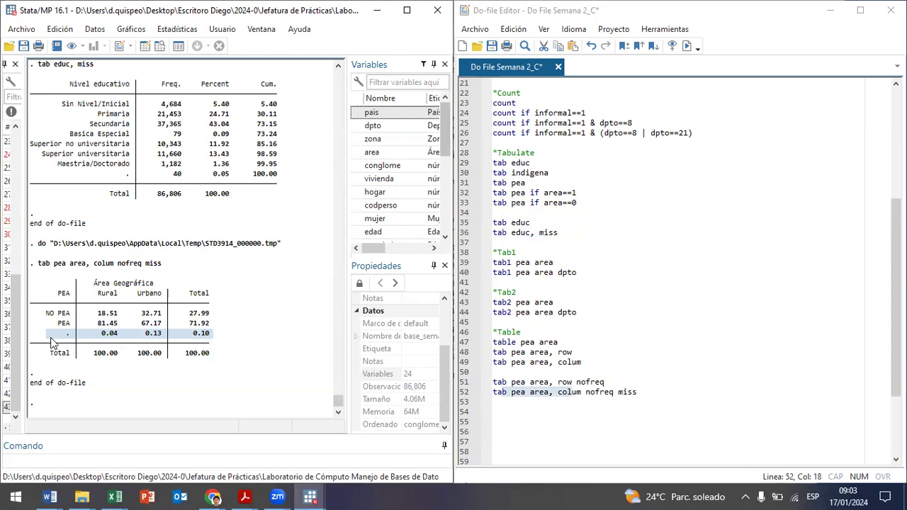
Remove "miss" from the end of the "tab pea area, colum nofreq" command
click(656, 393)
key(BackSpace)
key(BackSpace)
key(BackSpace)
key(BackSpace)
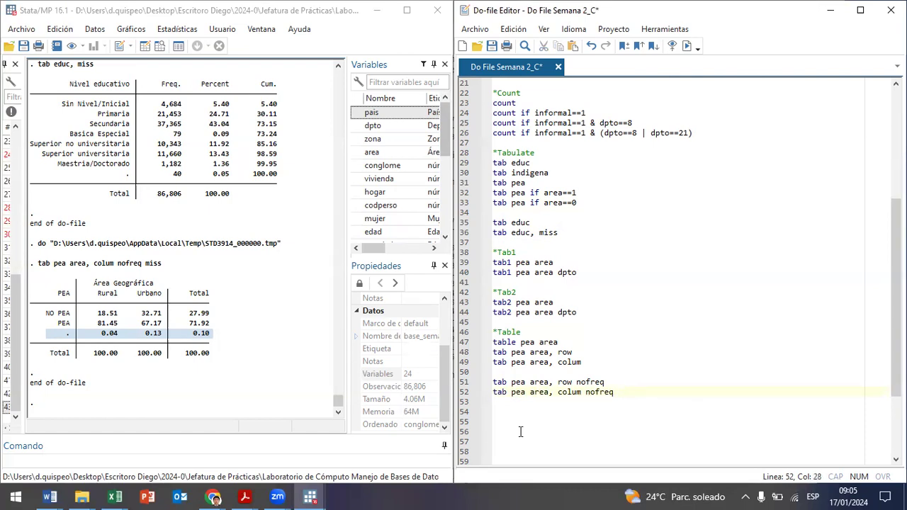
right_click(868, 381)
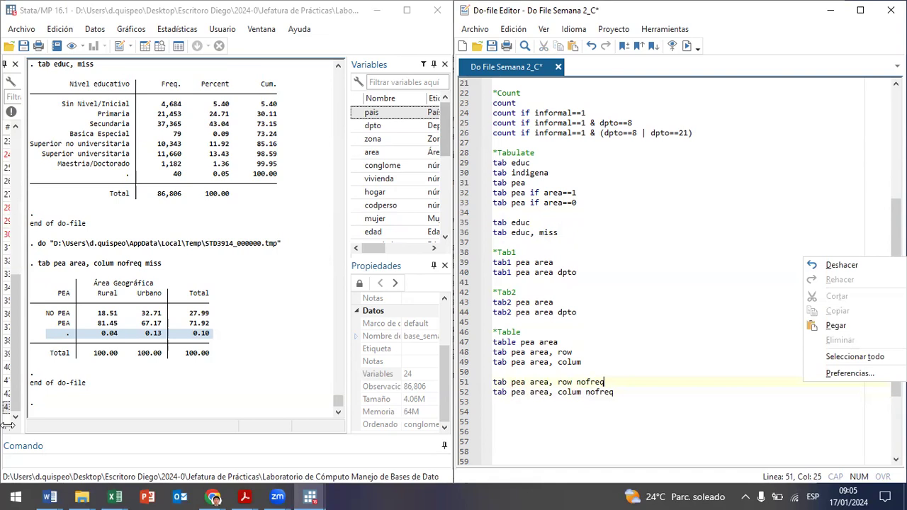
key(Down)
key(Down)
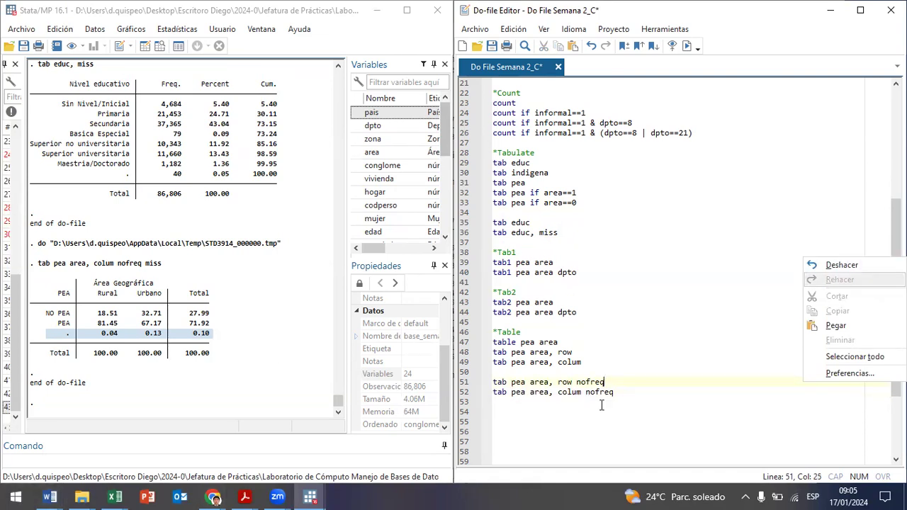
click(744, 381)
Add the command "table area, c(mean ingreso)" after a blank line at the end of the Table section
click(742, 392)
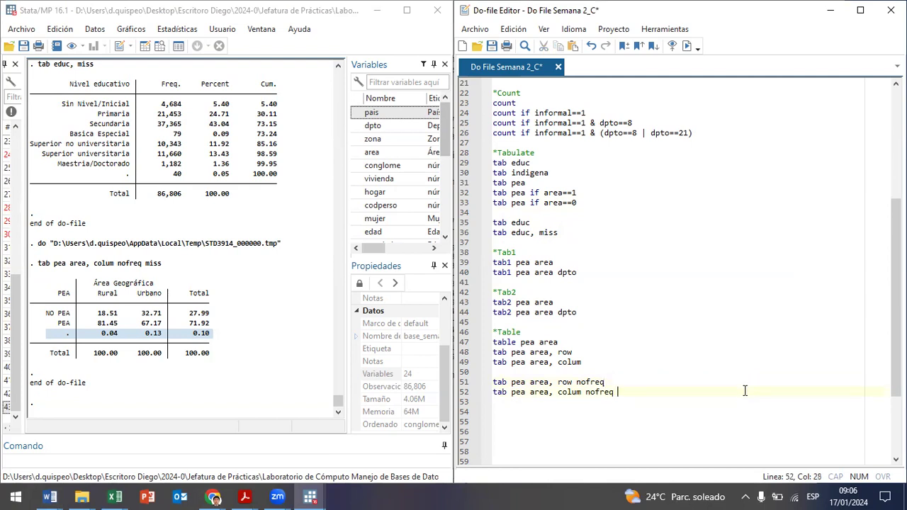
key(Return)
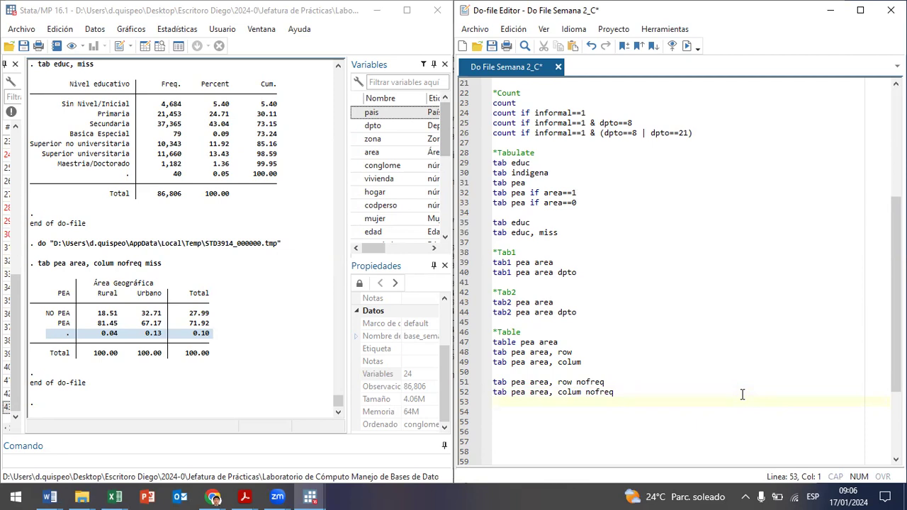
key(Return)
text(table)
text(area)
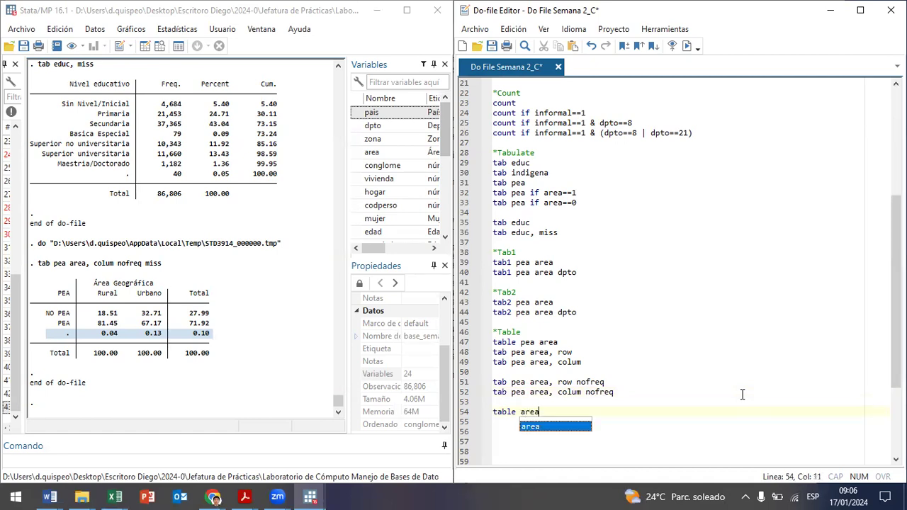
text(, c())
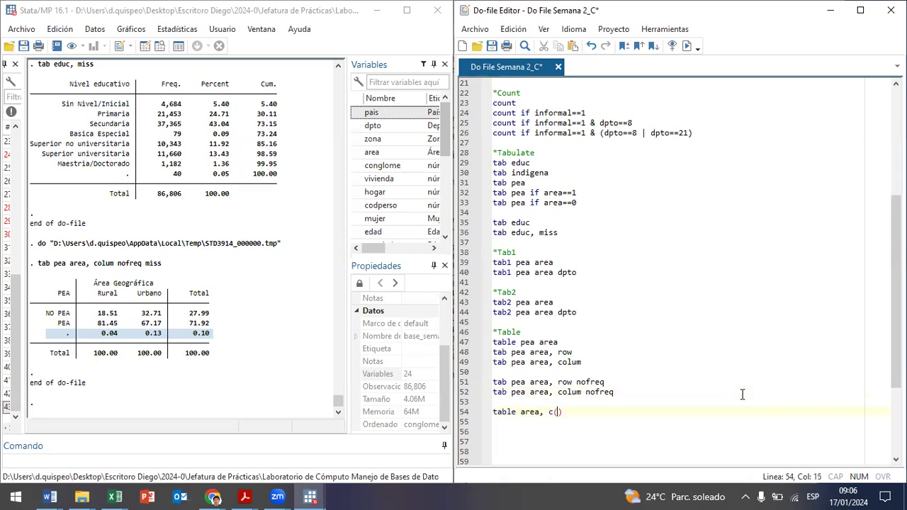
key(Left)
text(mean ingreos)
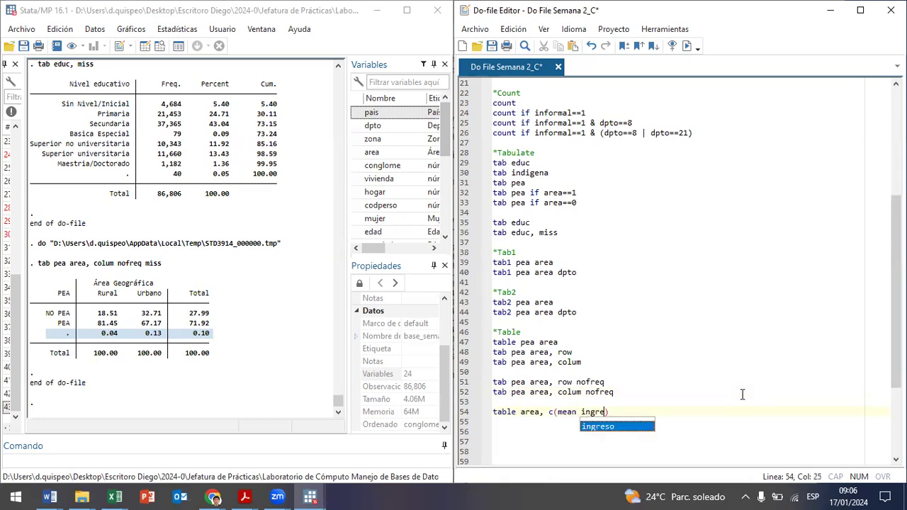
key(BackSpace)
key(BackSpace)
text(so)
Run the "table area, c(mean ingreso)" line and highlight the Rural and Urbano labels in its output
drag(540, 412, 488, 408)
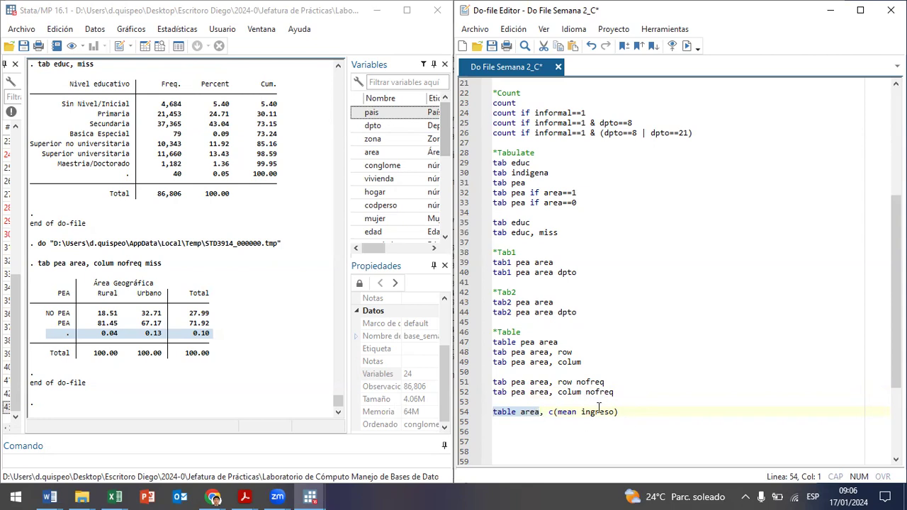
drag(576, 412, 530, 411)
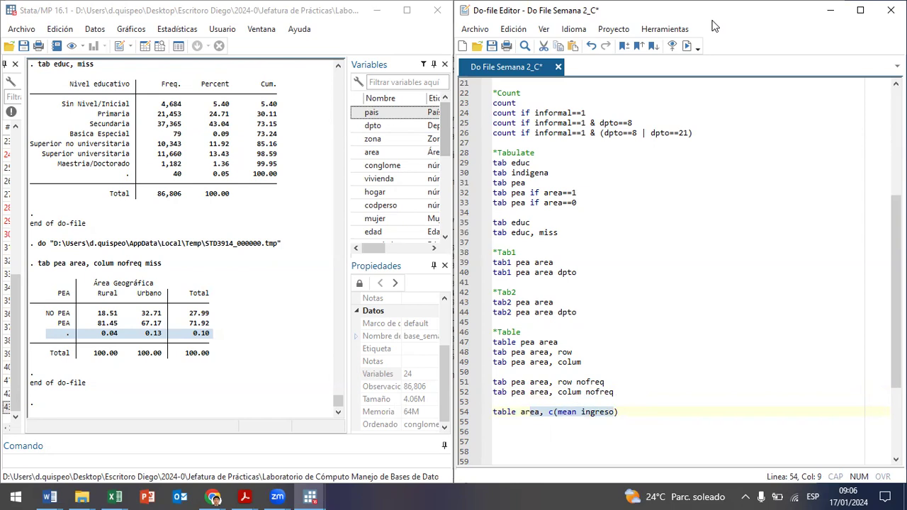
click(686, 46)
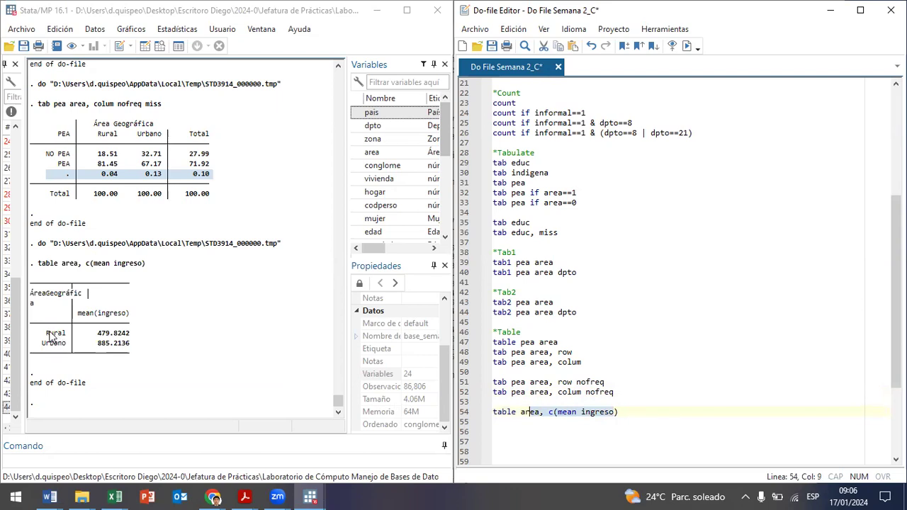
click(55, 344)
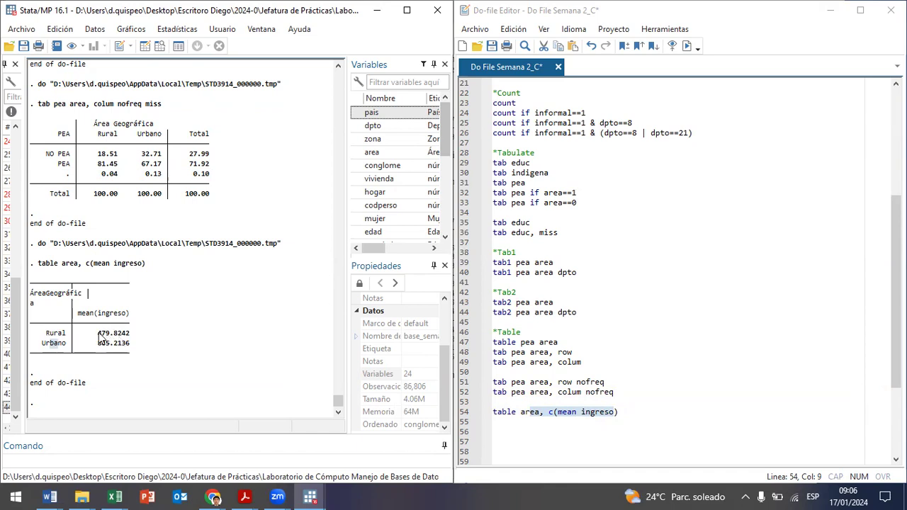
double_click(55, 333)
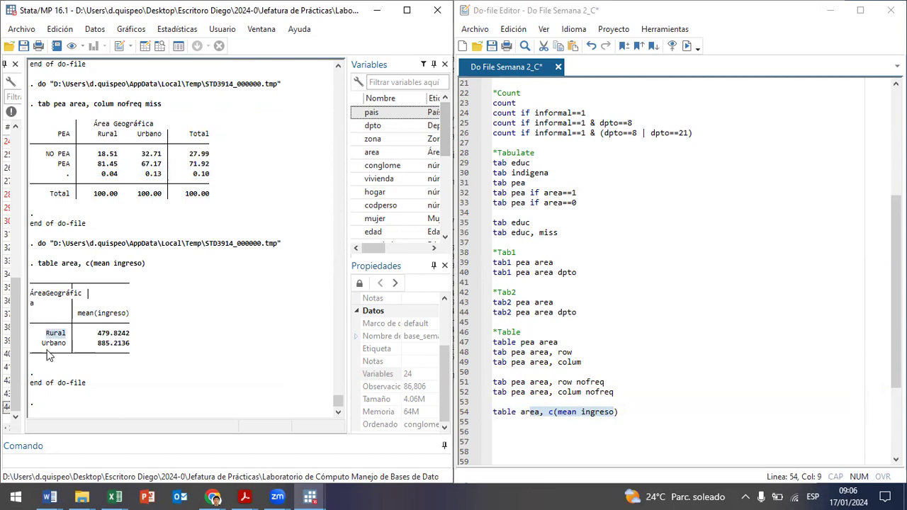
drag(41, 343, 59, 341)
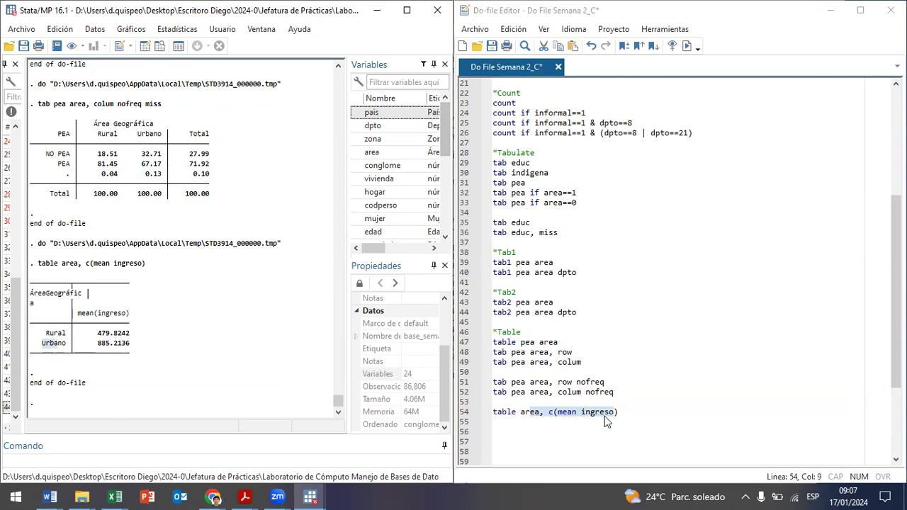
Duplicate the mean income command on the line below and extend the copy to "table area, c(mean ingreso mean informal)"
click(652, 419)
drag(650, 411, 490, 407)
key(ctrl+c)
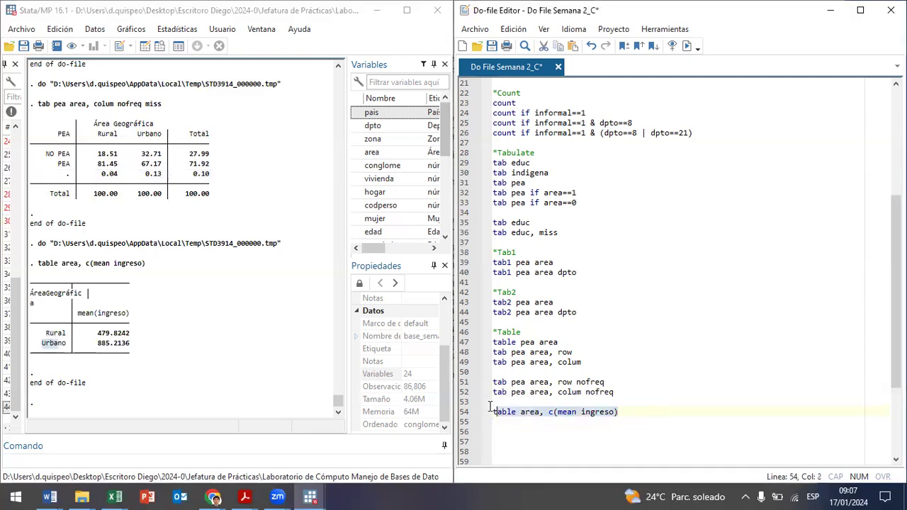
click(657, 414)
key(Return)
key(ctrl+v)
key(Left)
text(mean)
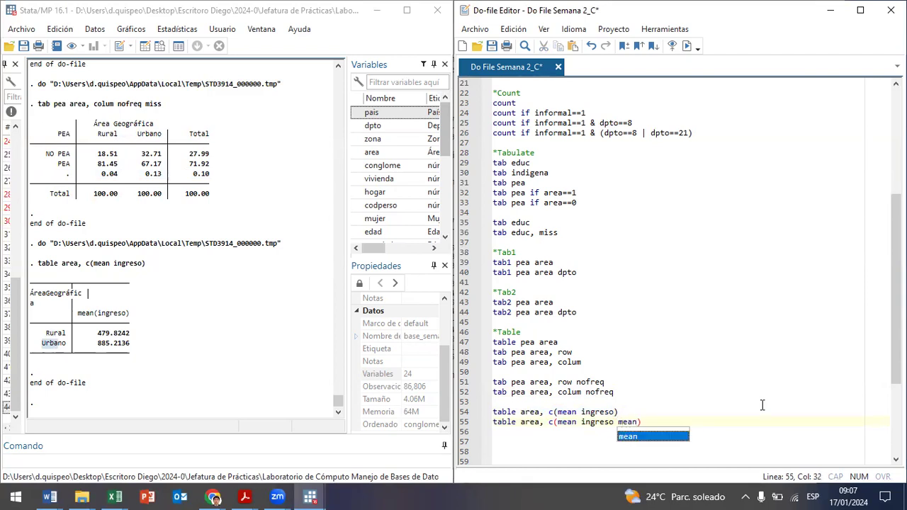
text( informal)
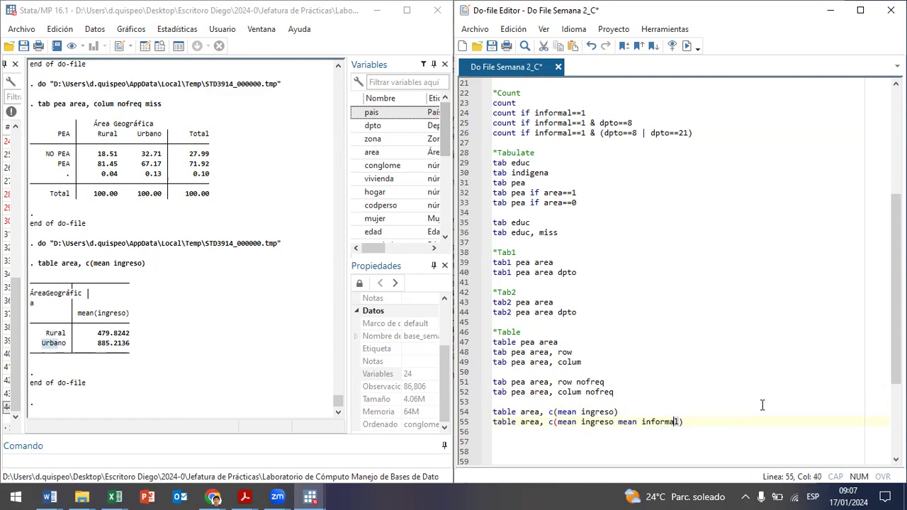
Run the command with "mean informal" and highlight the rural and urban informality means in its output
key(ctrl+d)
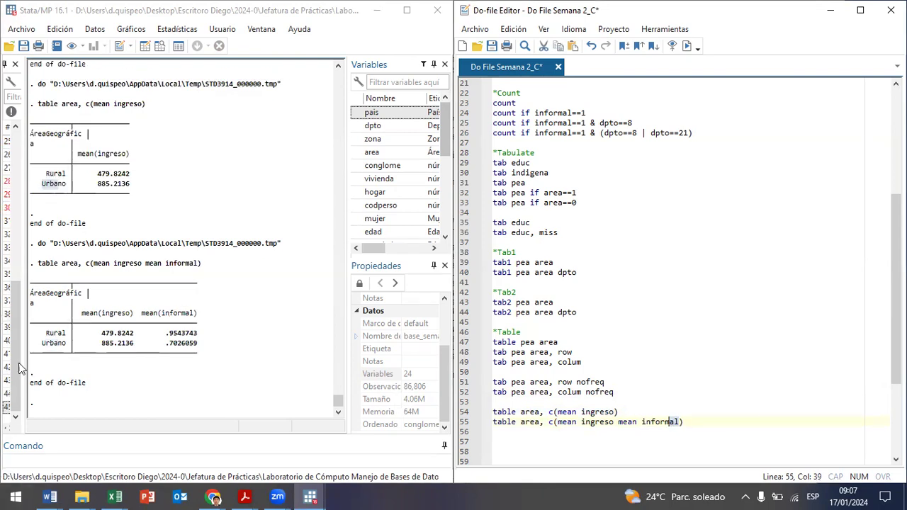
drag(175, 295, 176, 337)
click(188, 314)
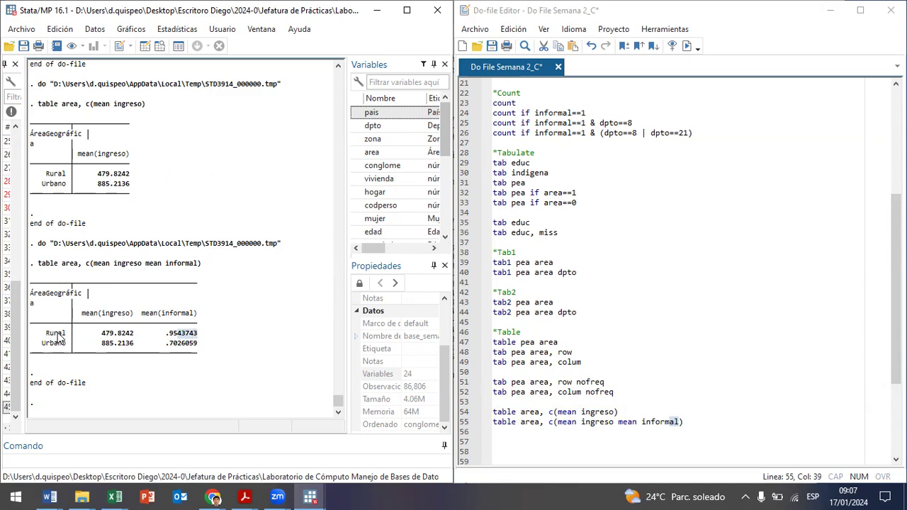
drag(162, 345, 204, 343)
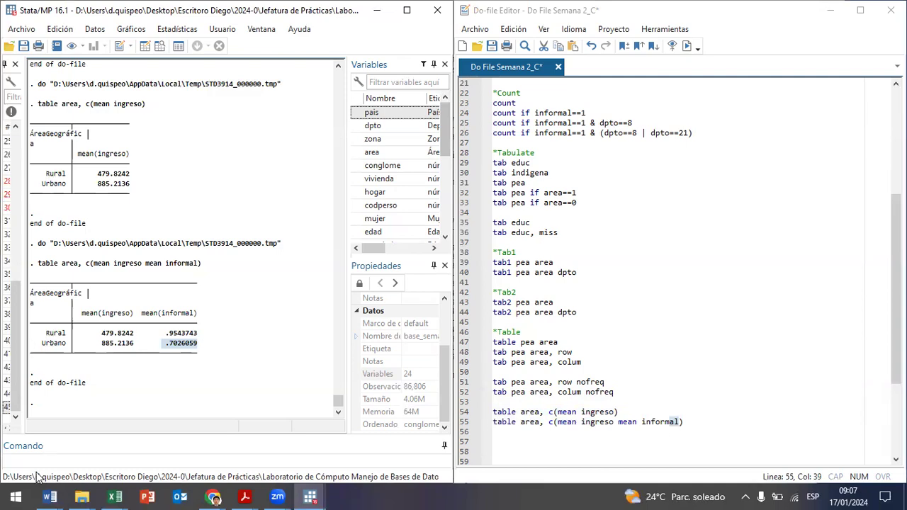
Copy the two-statistic table command to the line below, add "sd ingreso" inside its parentheses and run the new line
drag(746, 425, 494, 421)
key(ctrl+c)
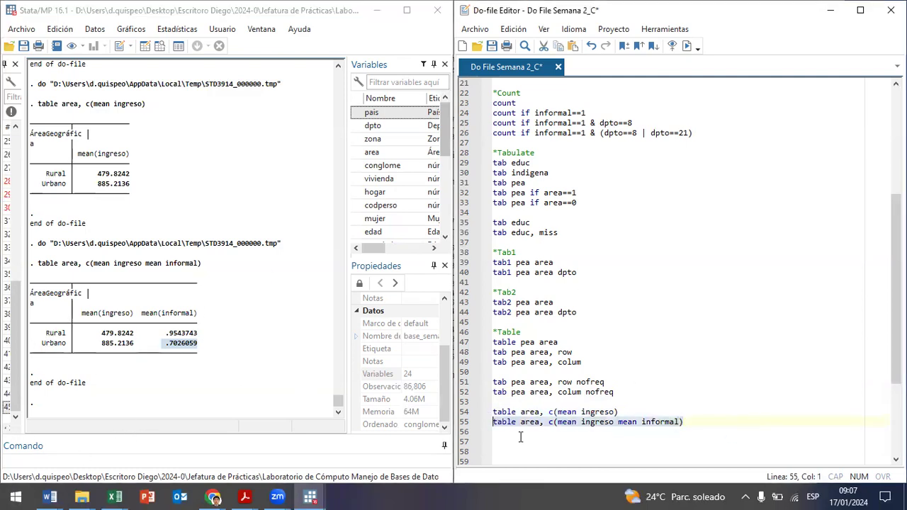
click(520, 432)
key(ctrl+v)
click(679, 431)
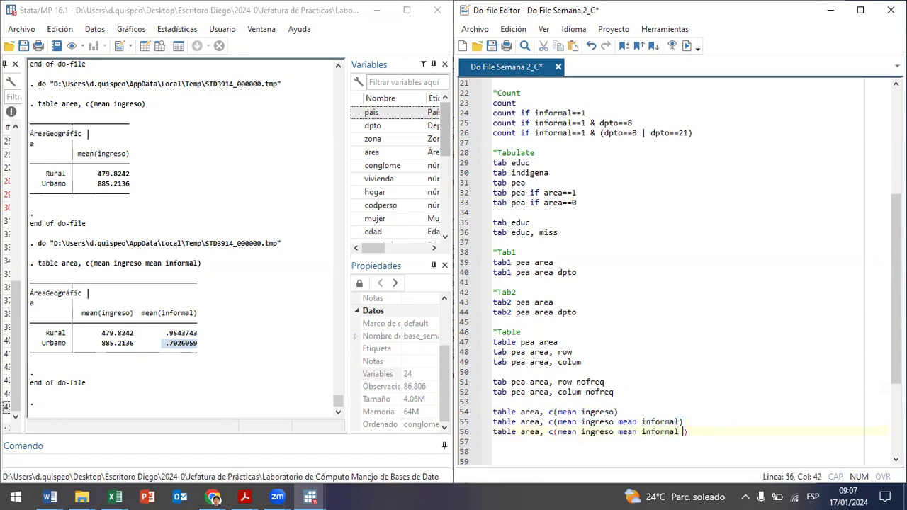
text(sd)
text( ing)
text(os)
key(shift+Left)
key(shift+Left)
key(ctrl+d)
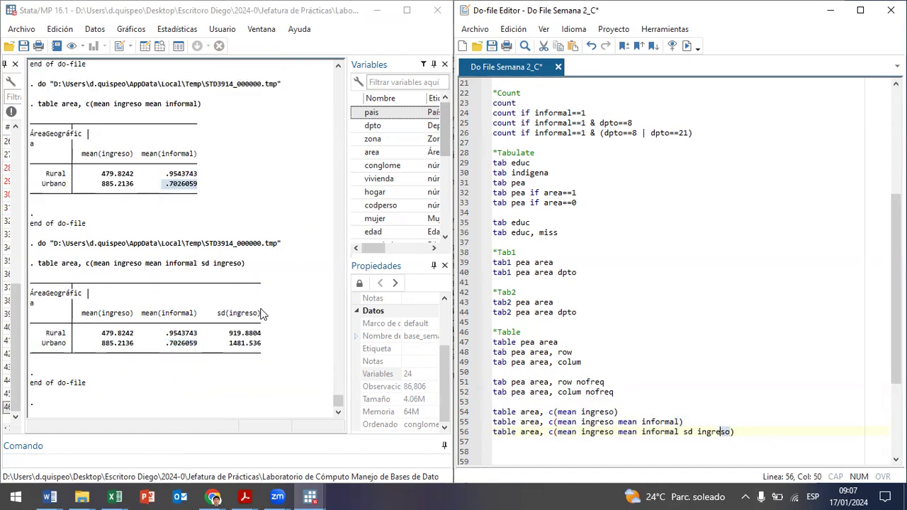
Add "max ingreso" after "sd ingreso" in the last table command and run the line again
click(736, 432)
text(max ingreso)
key(BackSpace)
key(BackSpace)
text(so)
key(shift+Left)
key(ctrl+d)
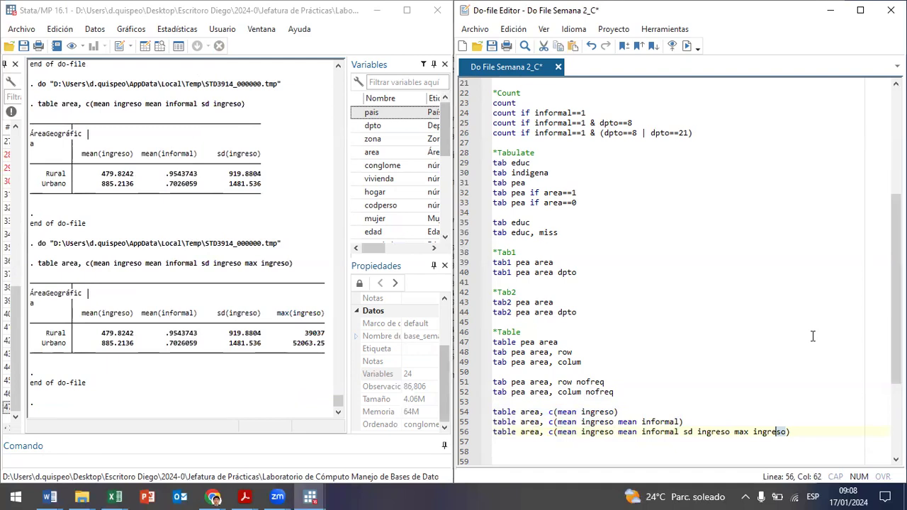
Open the help page for the table command with "help table"
click(233, 458)
text(help table)
key(Return)
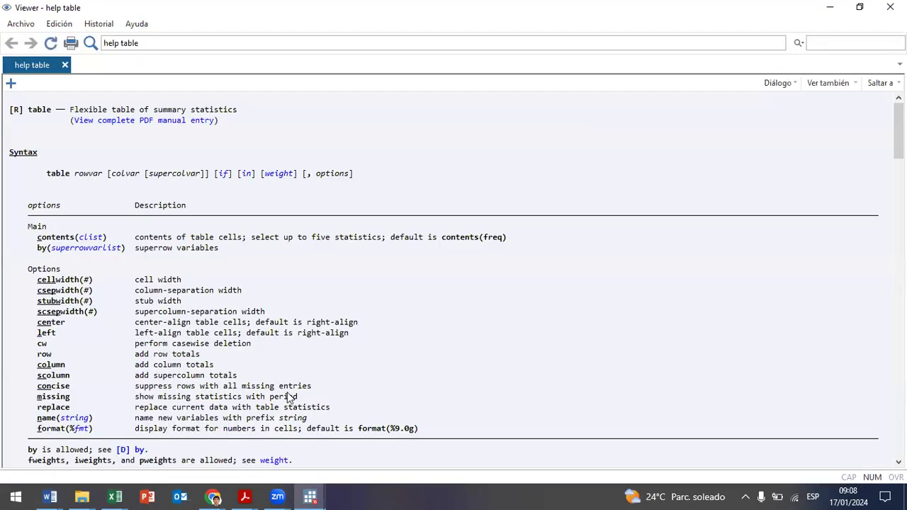
Examine the list of statistics allowed in the table contents option, highlighting sum, rawsum, count, n, max and min
scroll(28, 365, down, 10)
drag(38, 197, 367, 423)
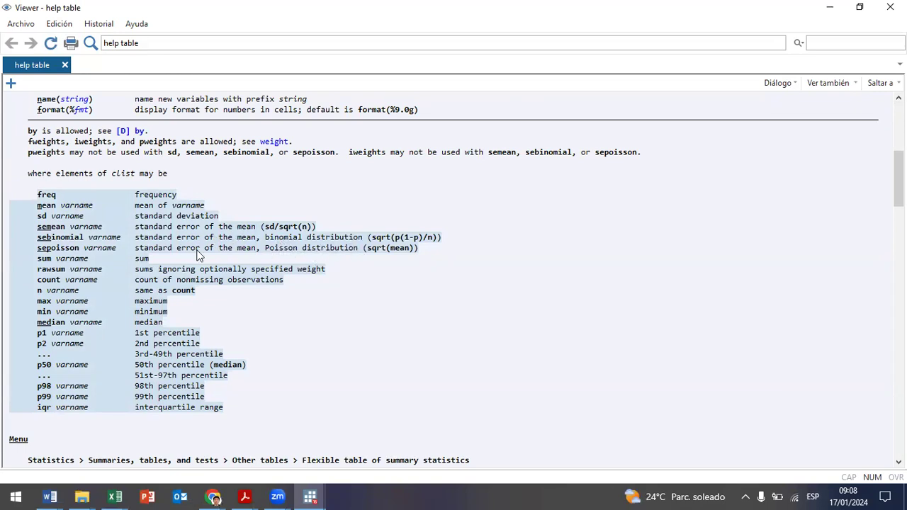
drag(134, 258, 32, 263)
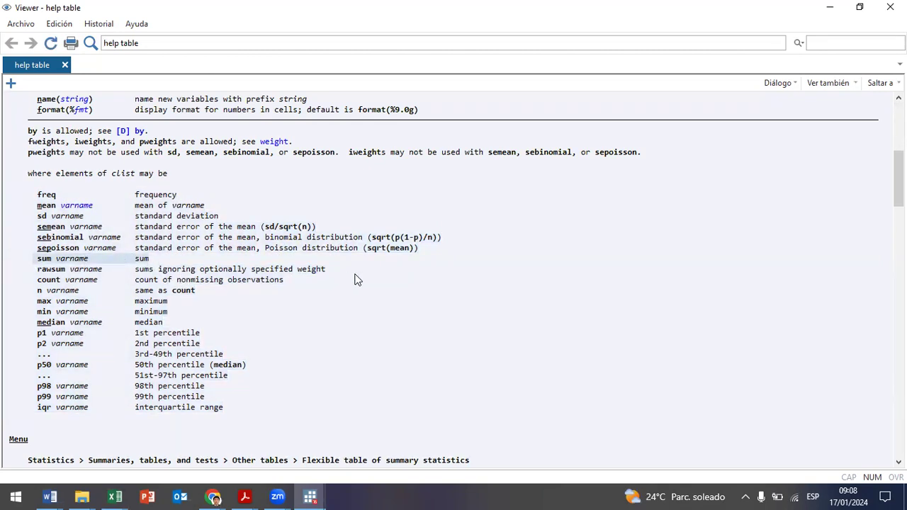
drag(334, 273, 153, 272)
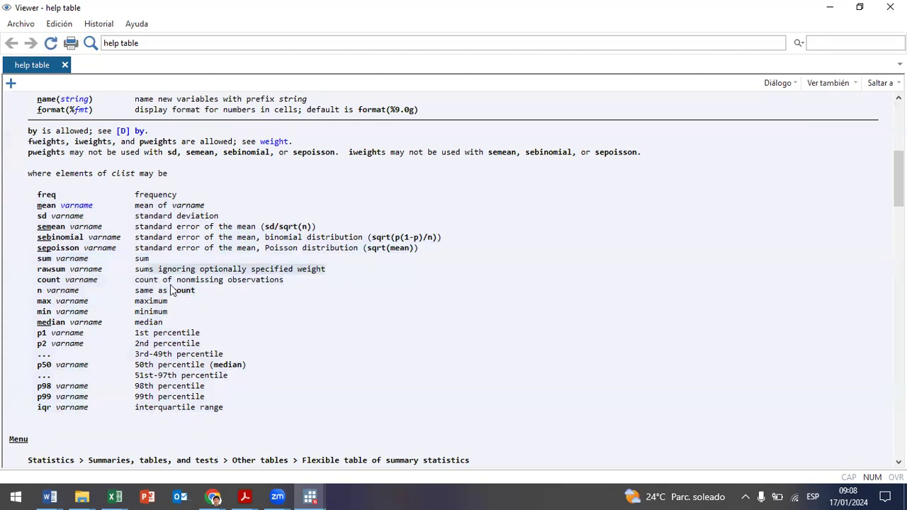
click(146, 282)
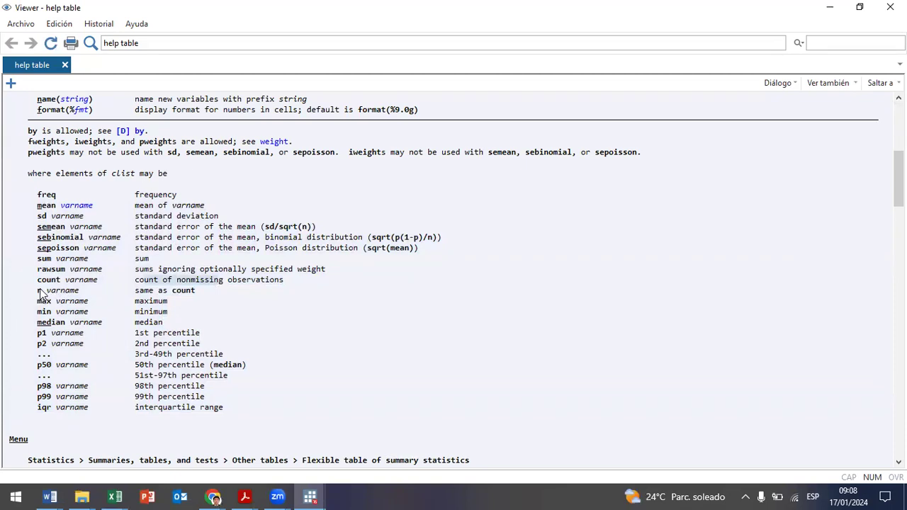
drag(41, 293, 223, 292)
drag(25, 303, 129, 310)
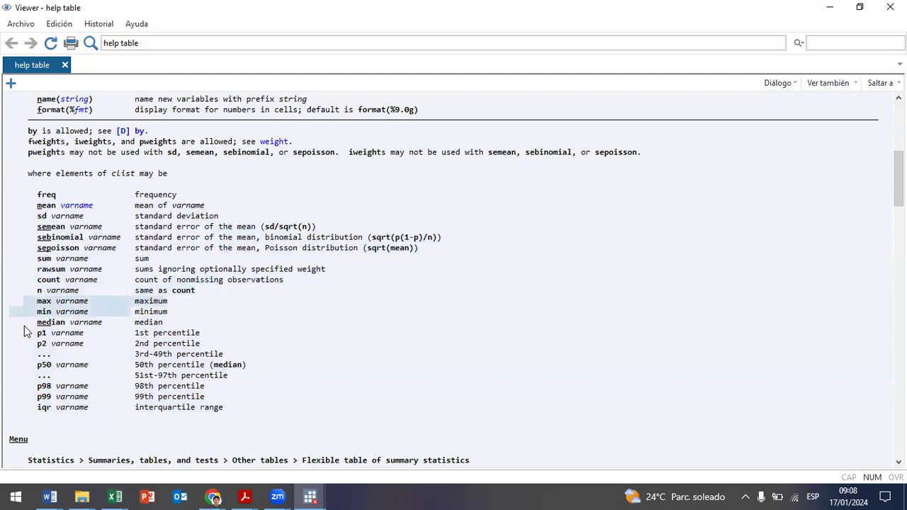
Examine the percentile, median and interquartile range statistics in the table help, and close the help page
drag(39, 336, 96, 409)
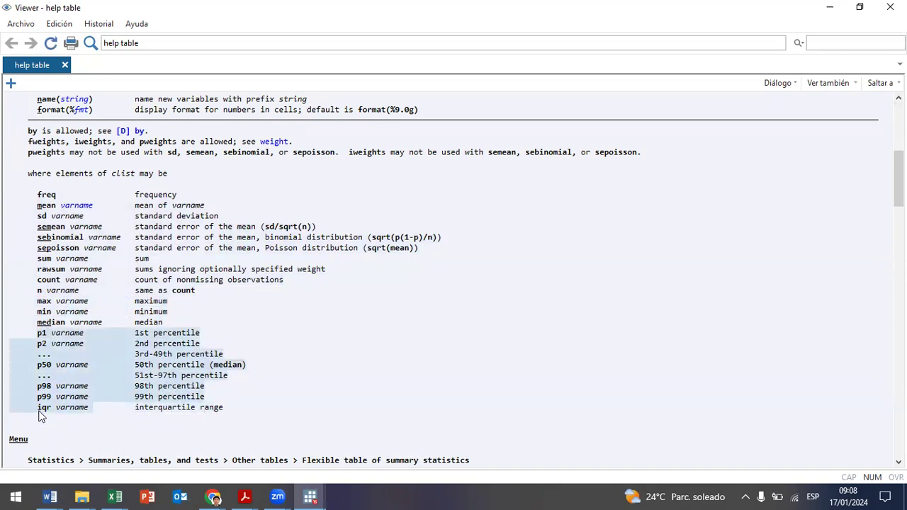
drag(39, 414, 213, 411)
click(216, 411)
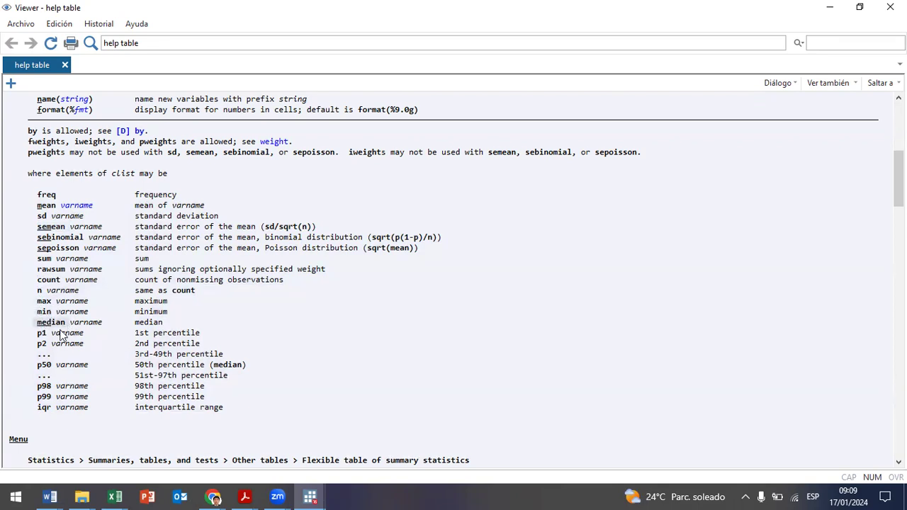
drag(36, 330, 45, 397)
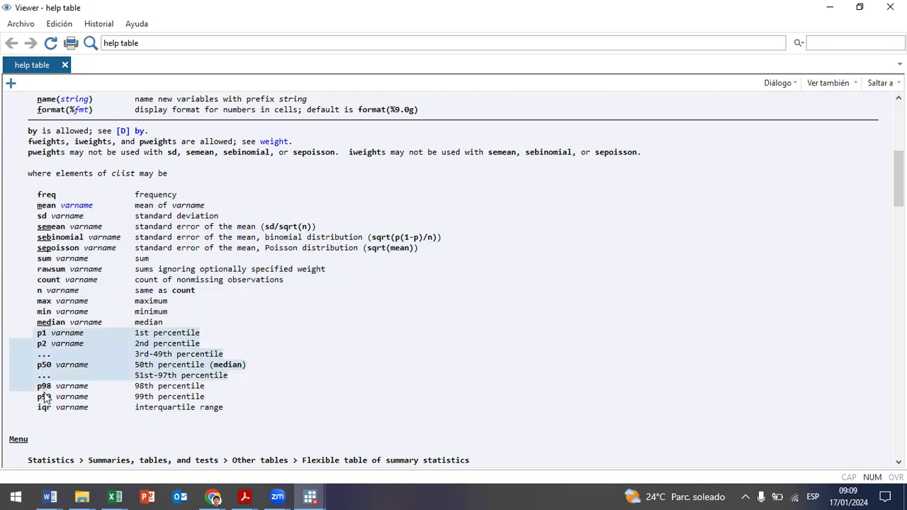
click(30, 404)
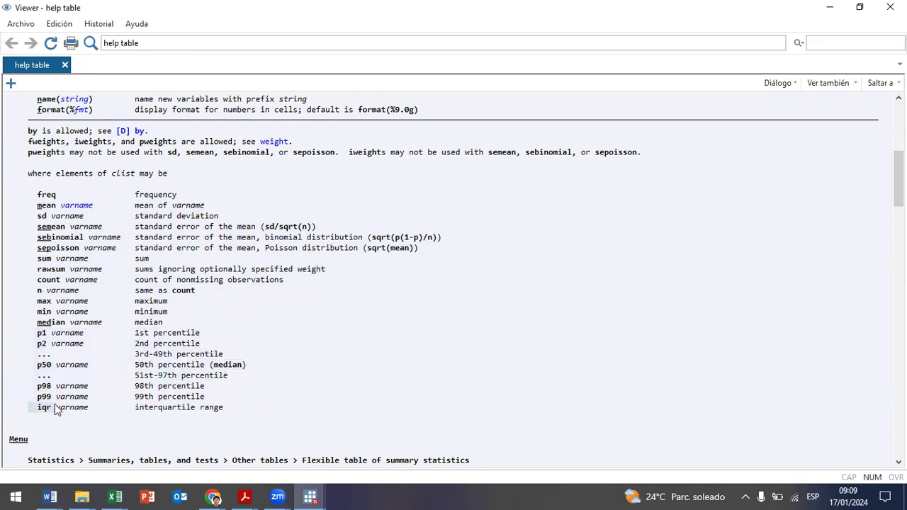
scroll(361, 259, down, 11)
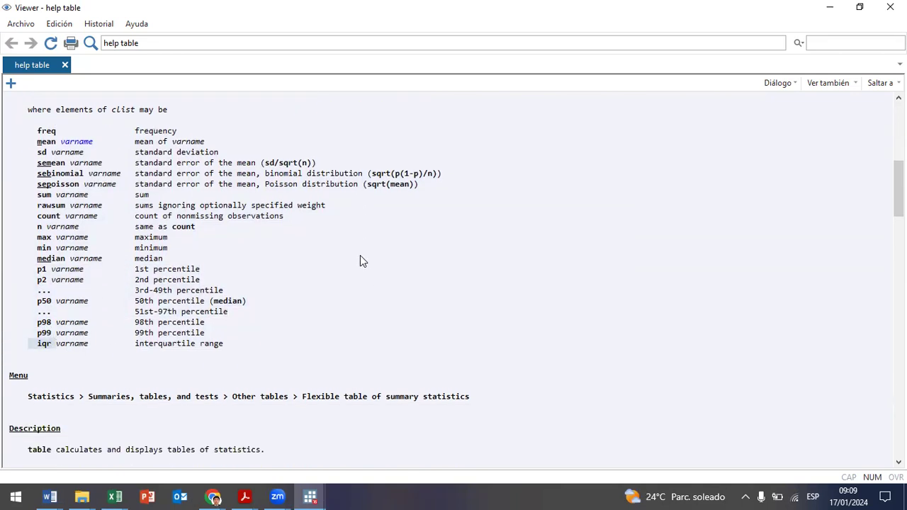
click(890, 7)
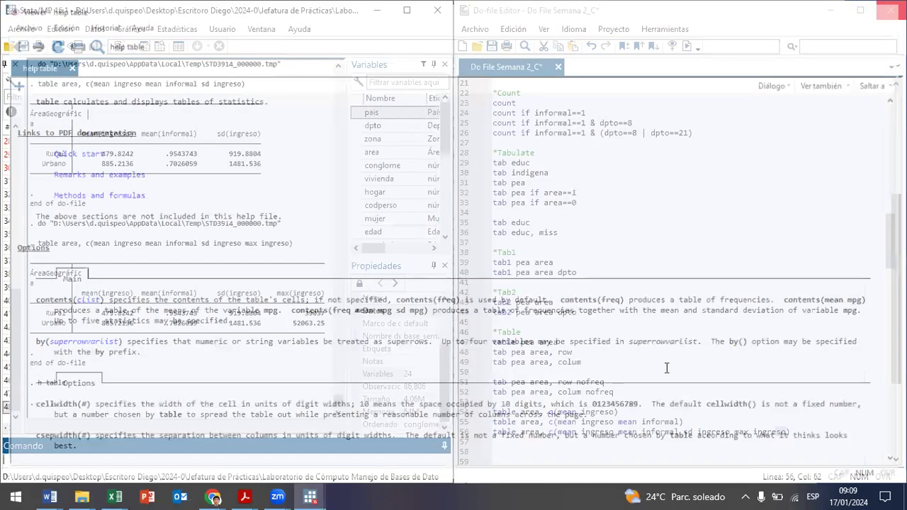
Write "table area pea, c(mena ingreso)" two lines below the last table command in the do-file and run it
click(808, 433)
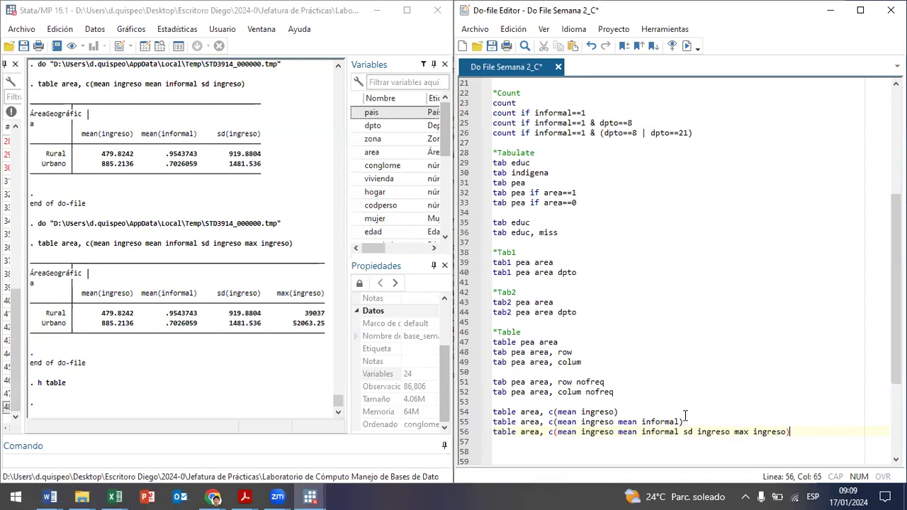
key(Return)
key(Return)
text(table ar)
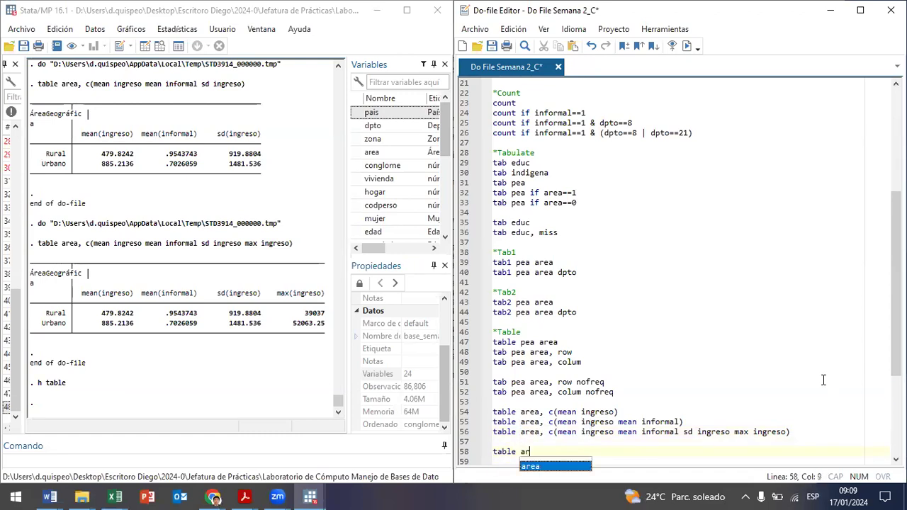
text(ea)
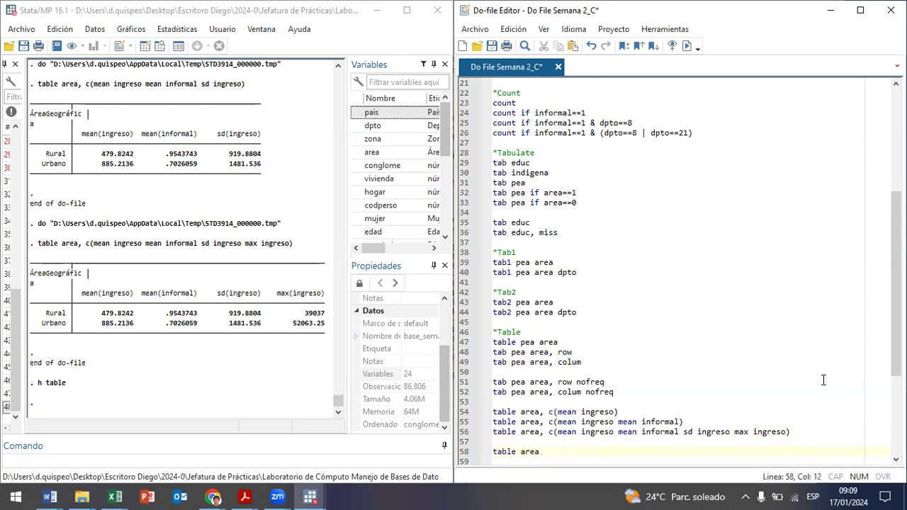
key(Left)
key(Left)
key(Left)
key(Right)
key(Right)
key(Right)
text(pea, c(mena ingreso)
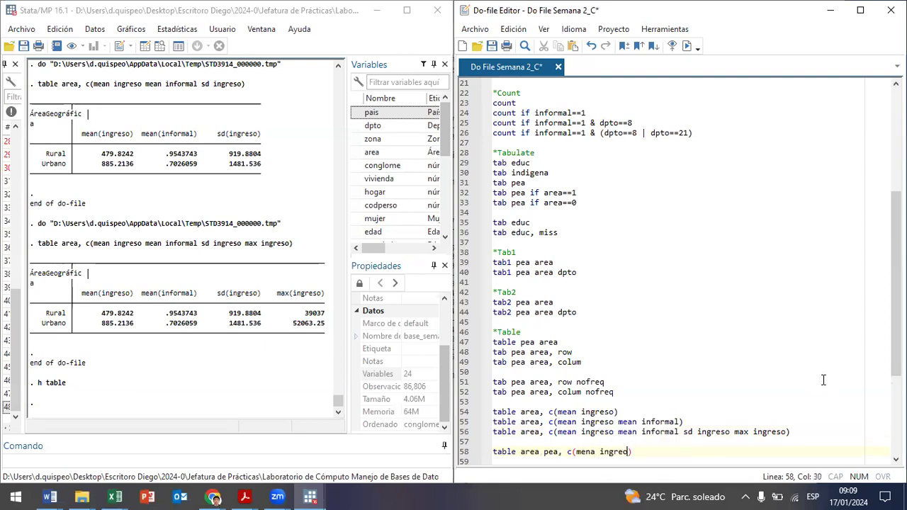
text(sp)
key(shift+Left)
key(shift+Left)
key(ctrl+d)
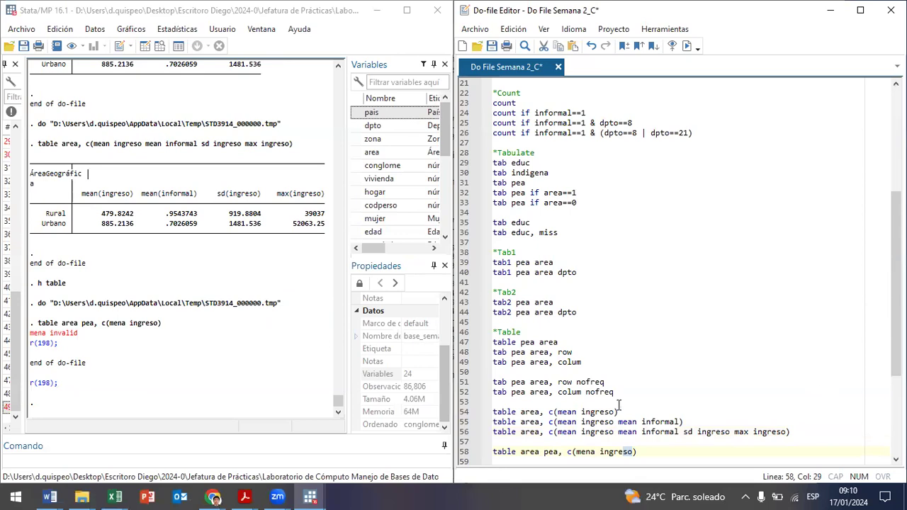
Correct "mena" to "mean" in the new table command and run it again
key(Left)
key(Left)
key(Left)
key(Left)
key(Left)
key(Left)
key(Left)
key(Left)
key(Delete)
key(Right)
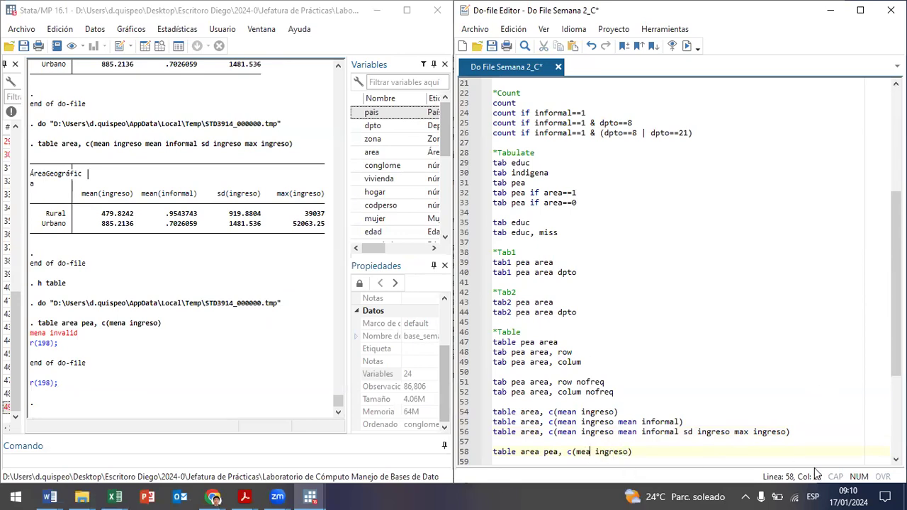
text(n)
key(shift+Left)
key(shift+Left)
key(ctrl+d)
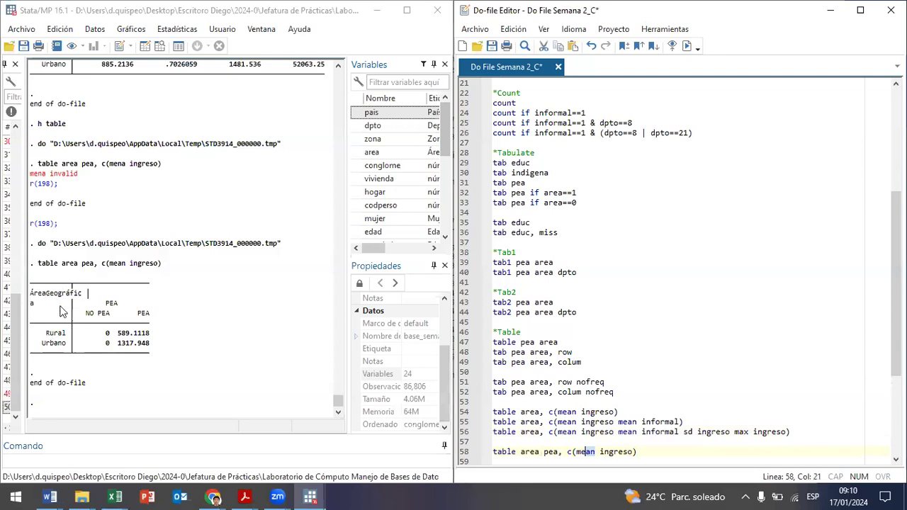
Examine the mean income by area for the NO PEA and PEA groups in the results
drag(93, 332, 149, 353)
click(106, 343)
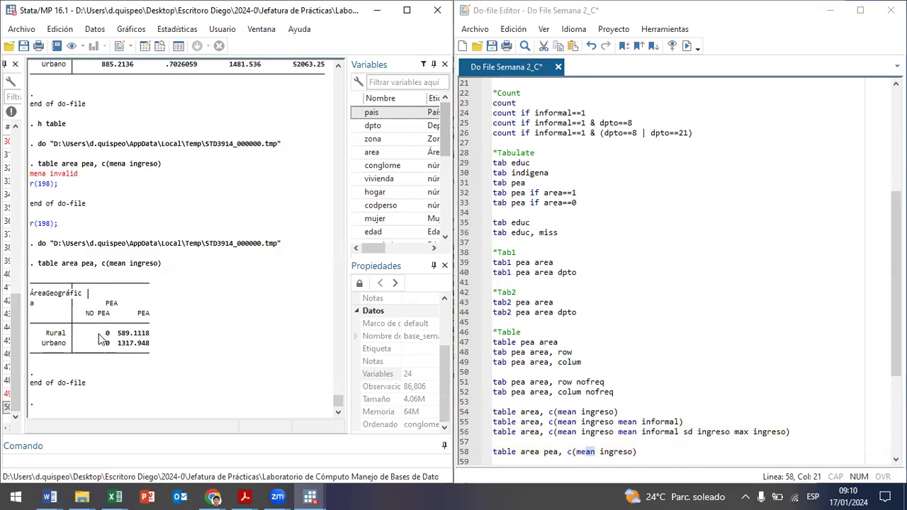
drag(113, 334, 82, 333)
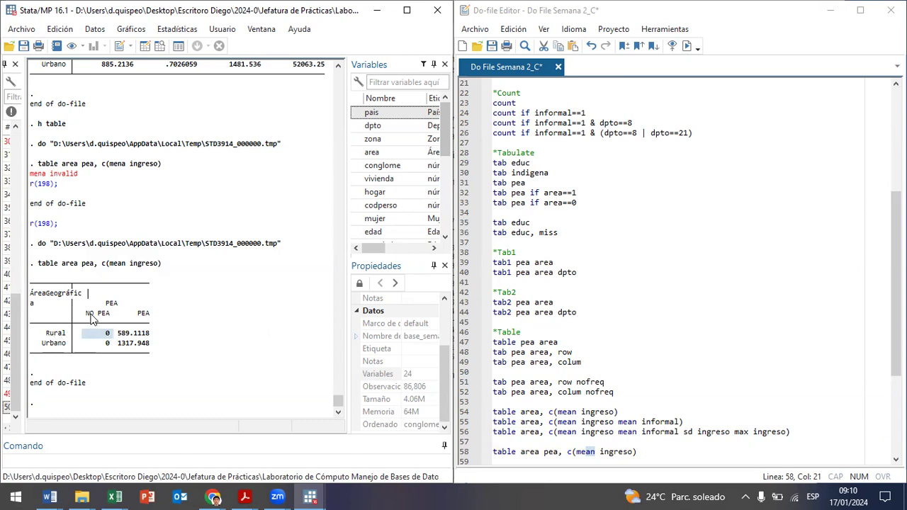
drag(80, 344, 110, 345)
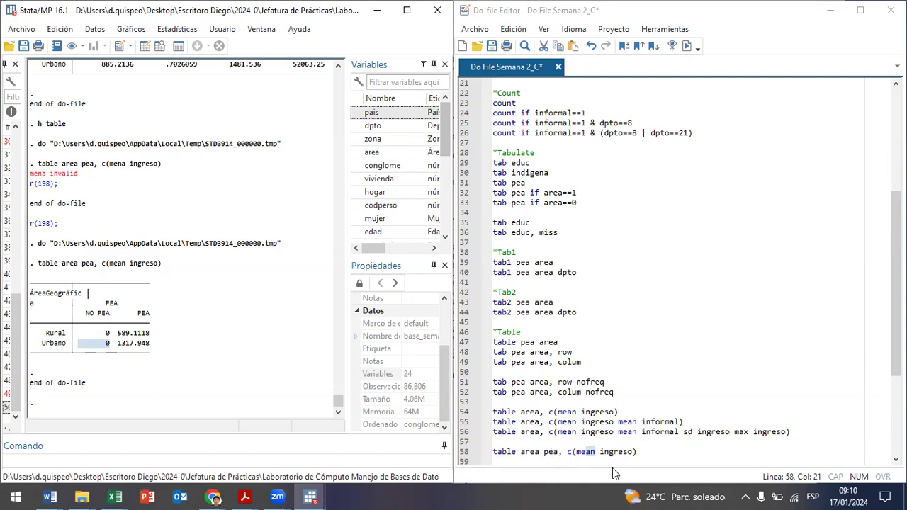
Remove the variable "pea" from the last table command, keeping "area" and the mean income option
click(559, 452)
key(BackSpace)
key(BackSpace)
key(BackSpace)
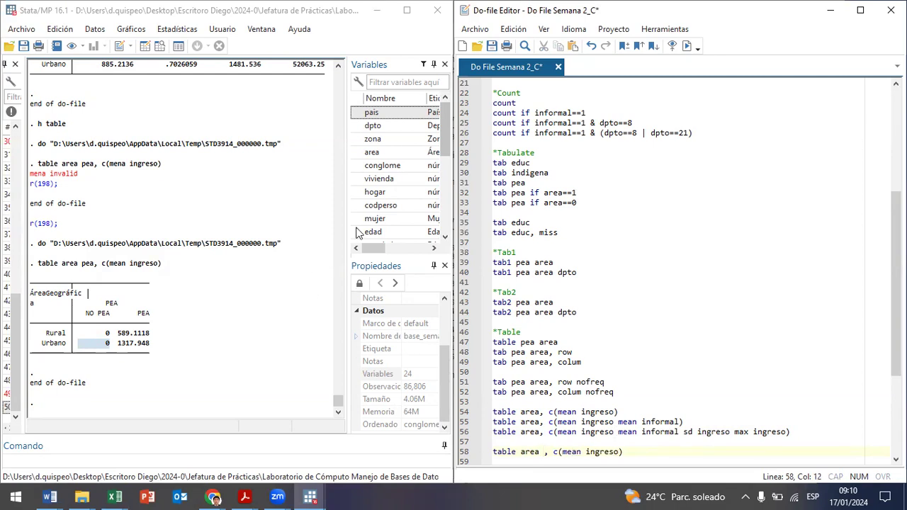
Look through the variable list and the dataset for another grouping variable, and close the data browser
mouse_move(444, 149)
mouse_down()
mouse_move(439, 232)
mouse_move(447, 139)
mouse_up()
scroll(415, 164, down, 1)
scroll(414, 164, down, 3)
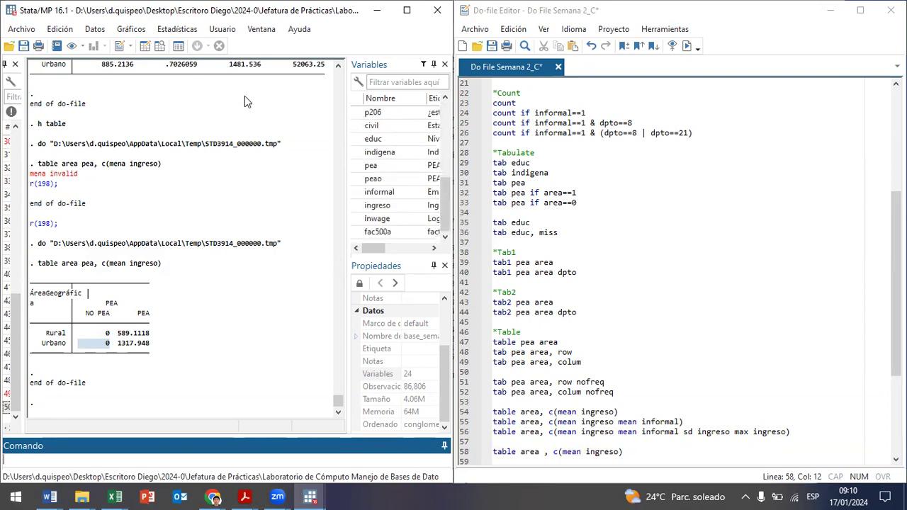
click(161, 45)
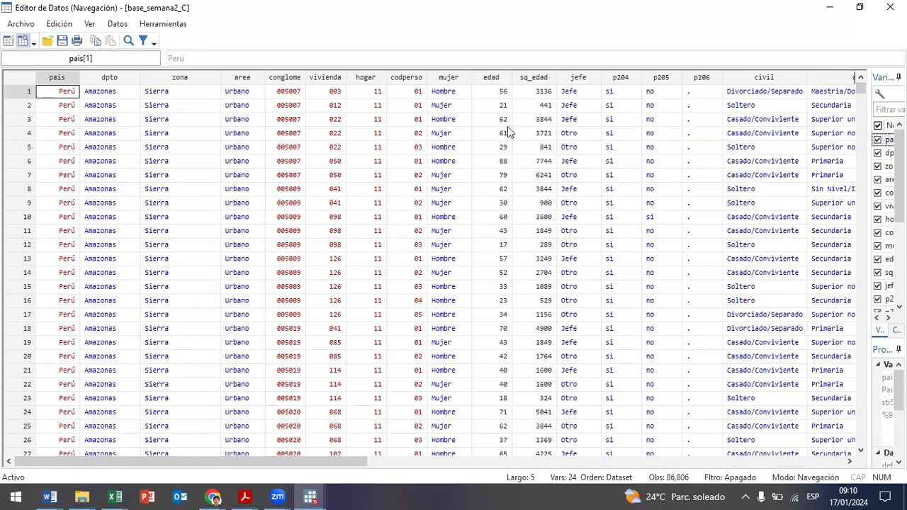
click(859, 7)
click(889, 44)
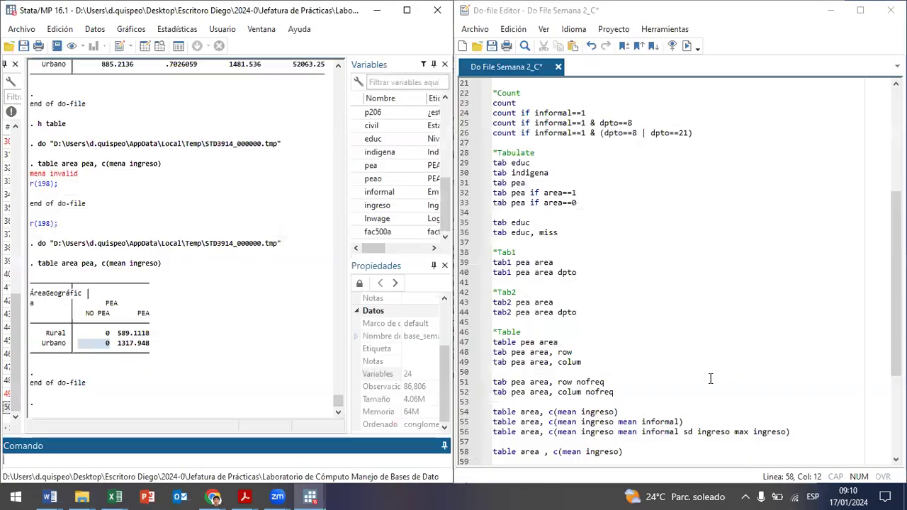
Insert "mujer" after "area" in the last table command and run the line
click(537, 451)
text(muj)
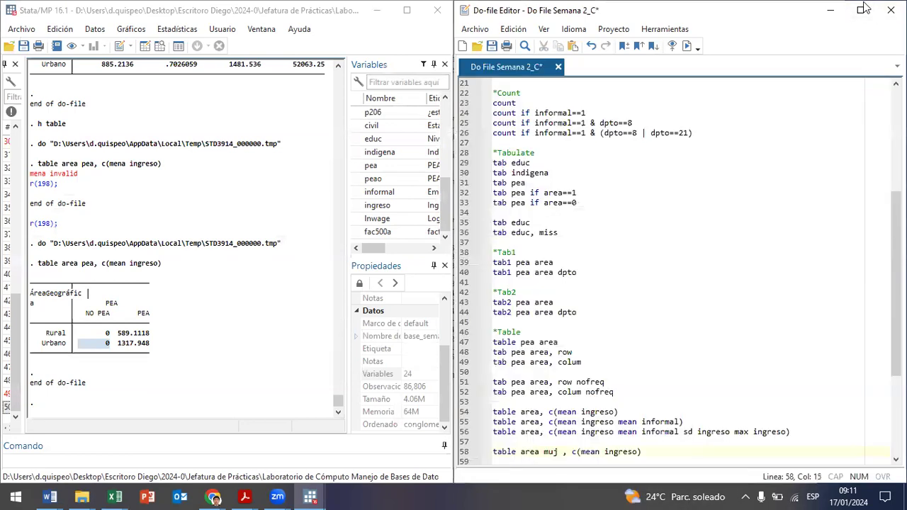
text(er)
key(shift+Left)
key(shift+Left)
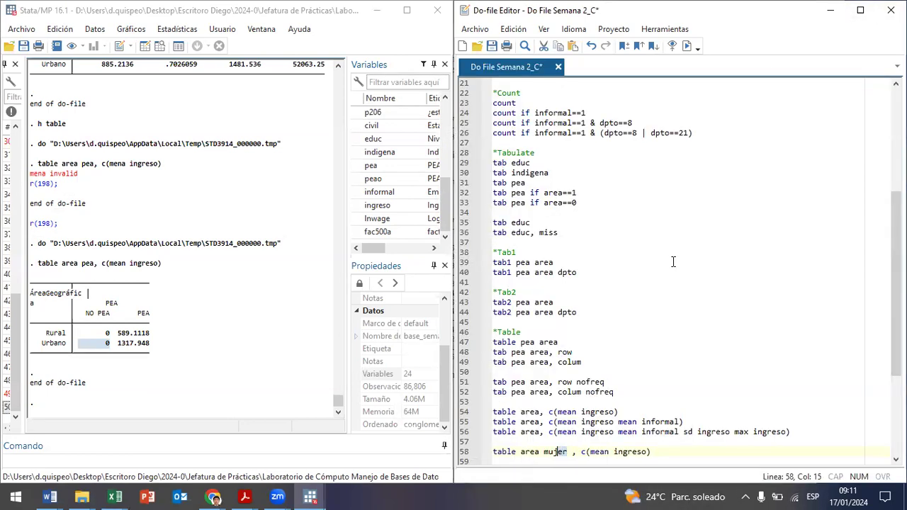
key(ctrl+d)
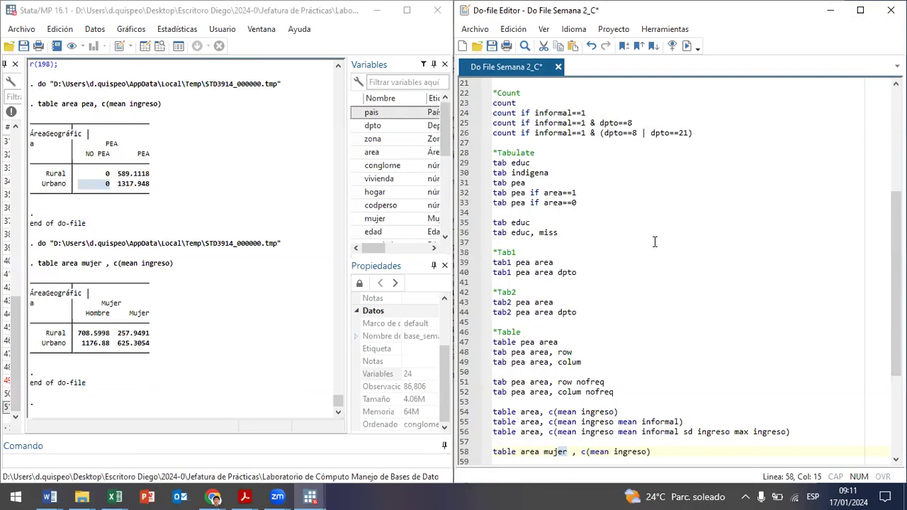
Examine the mean income of men and women in rural and urban areas in the results
click(86, 342)
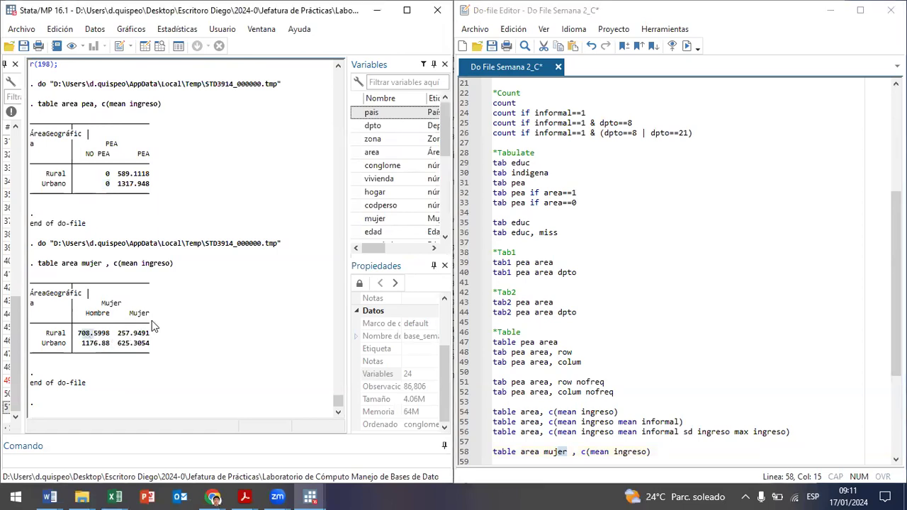
drag(126, 335, 135, 334)
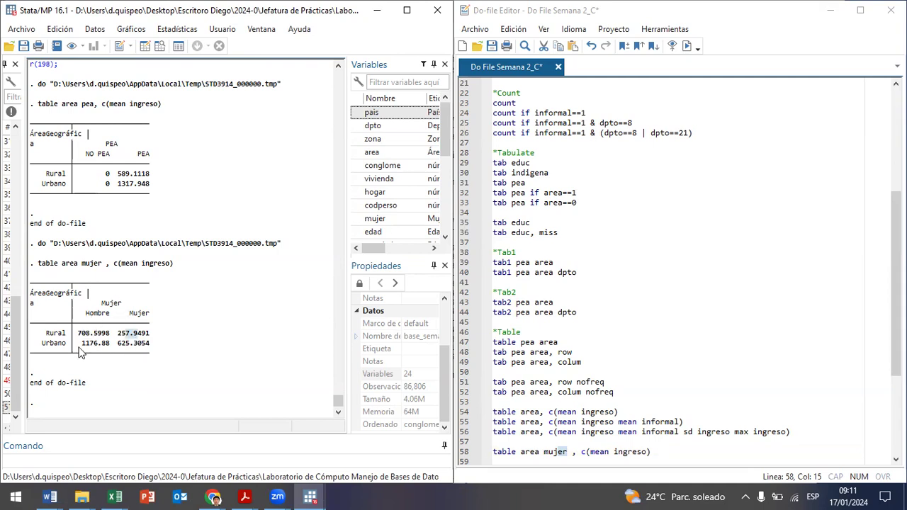
drag(86, 345, 102, 349)
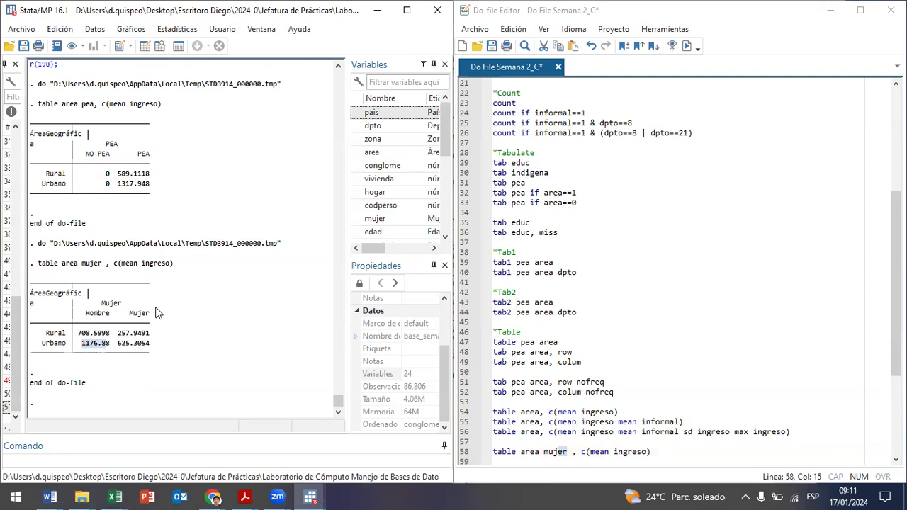
drag(118, 345, 142, 351)
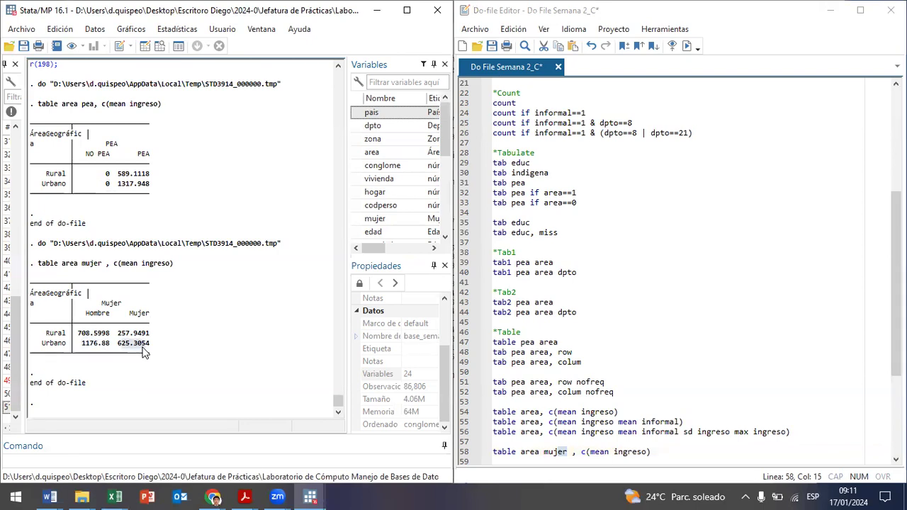
Copy the "table area mujer" command to the line directly below it
click(658, 452)
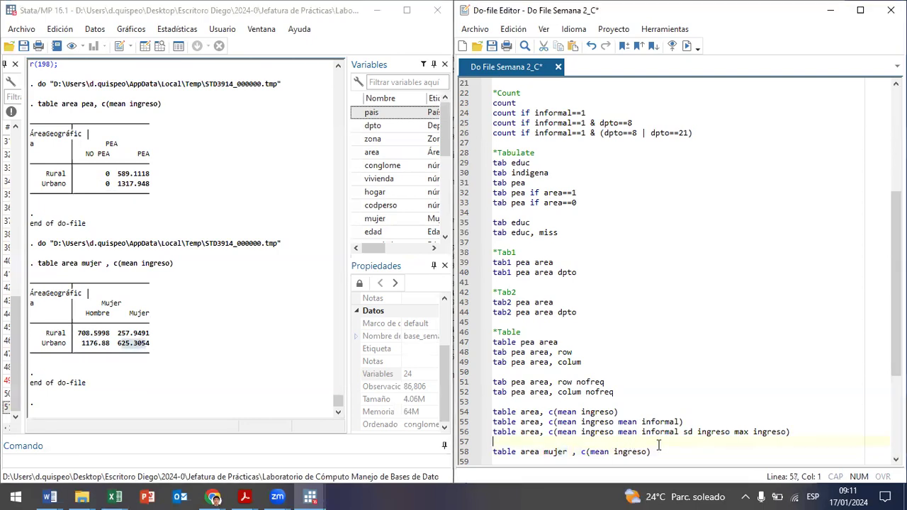
drag(658, 452, 455, 442)
key(ctrl+c)
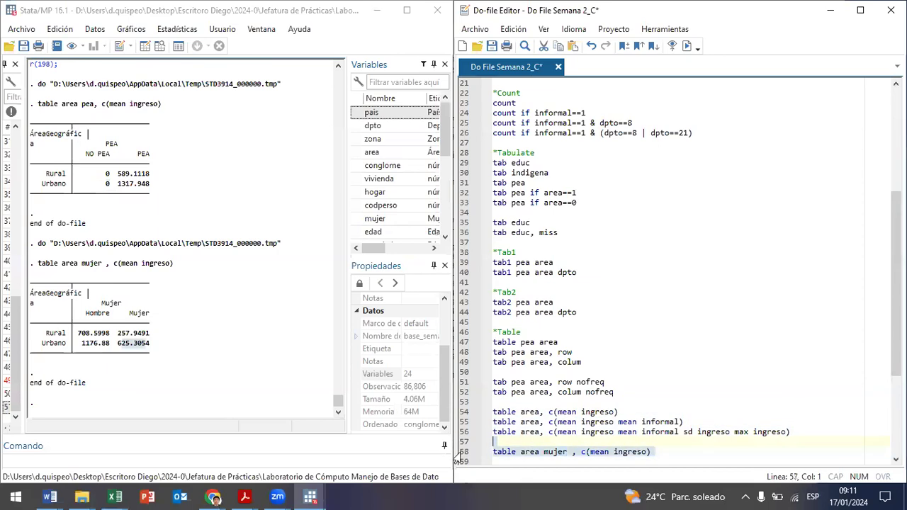
click(716, 452)
key(Return)
key(ctrl+v)
key(BackSpace)
key(Up)
key(Delete)
Add "mean informal" after "mean ingreso" inside the copied command's parentheses and run the line
key(End)
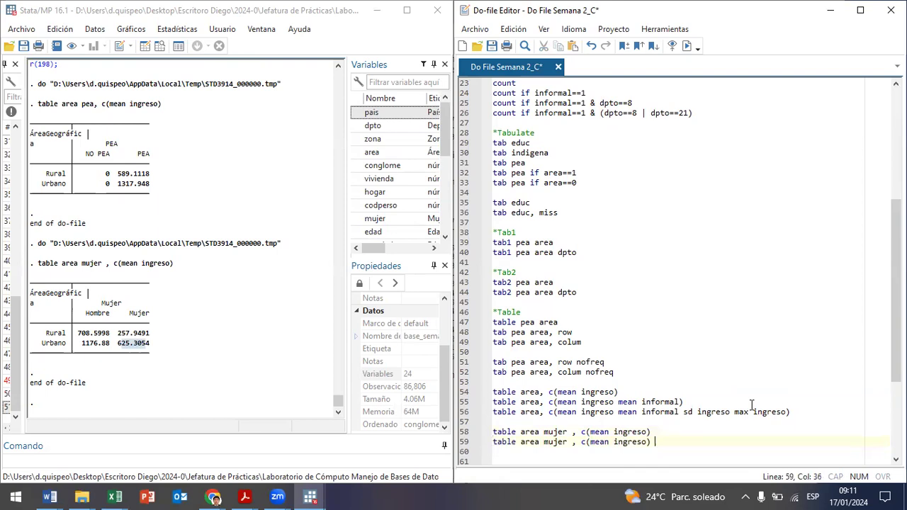
text(m)
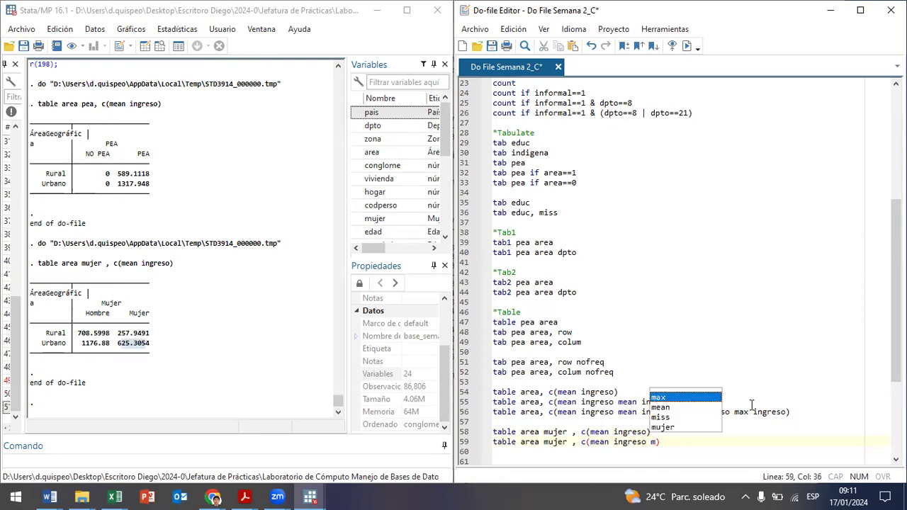
text(ean informal)
key(ctrl+d)
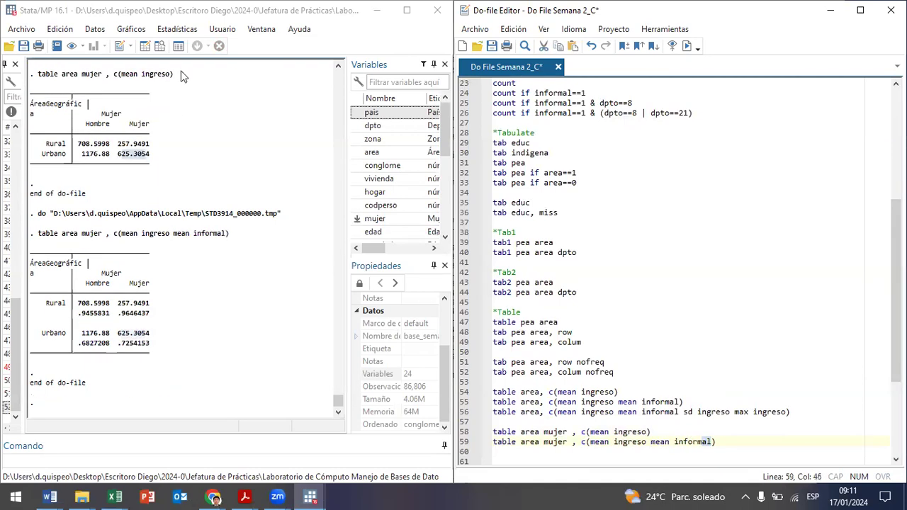
Examine the mean informality values beneath the mean incomes for men and women in each area
double_click(96, 313)
drag(121, 321, 151, 315)
drag(80, 343, 182, 342)
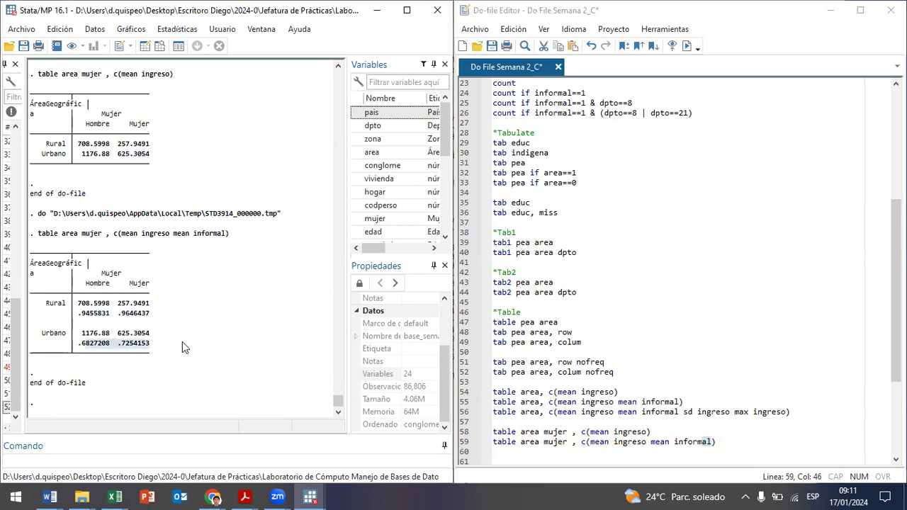
drag(82, 304, 97, 316)
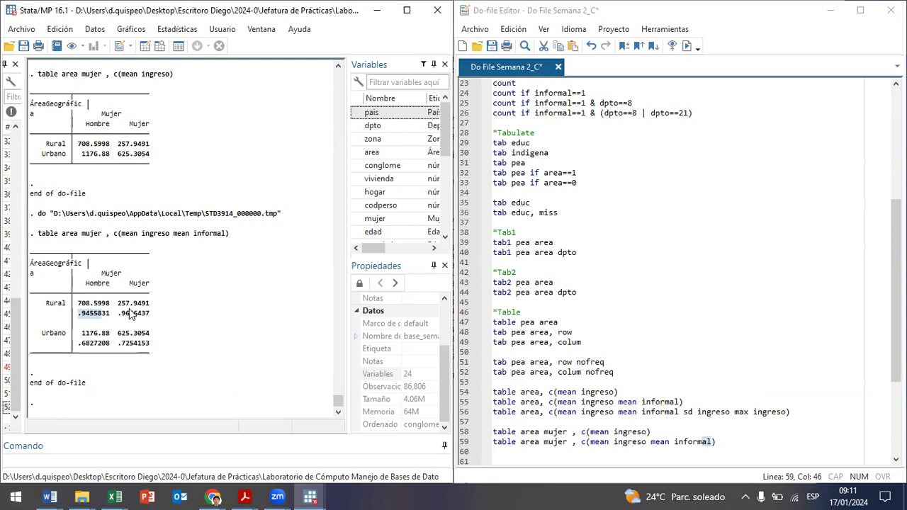
drag(121, 313, 141, 319)
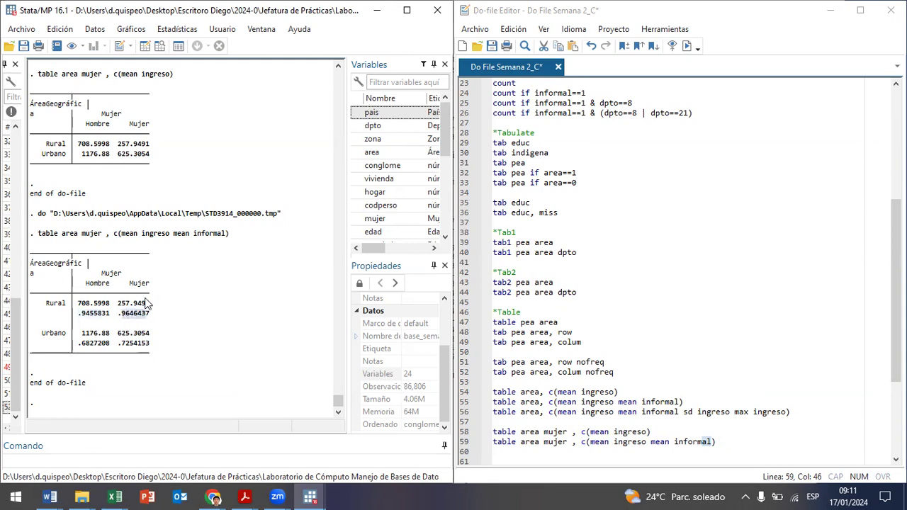
Examine the mean informality values of urban men and women in the results
drag(84, 343, 105, 347)
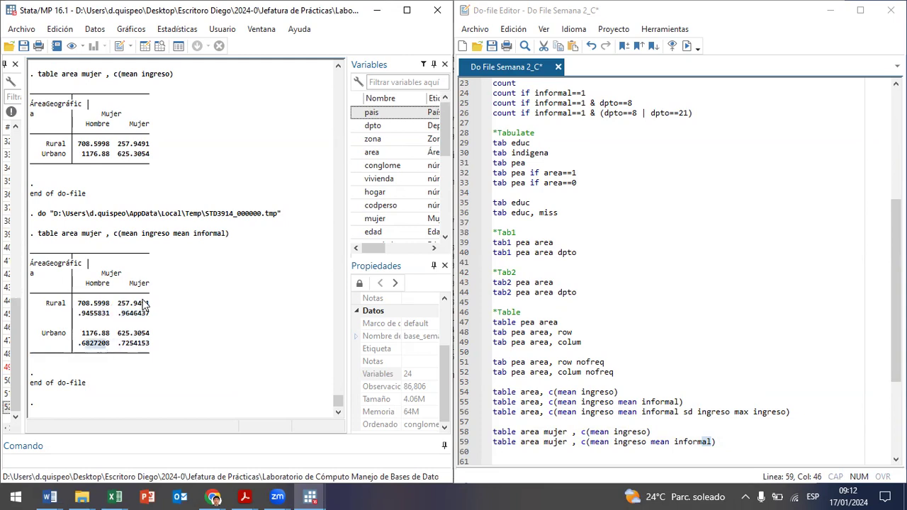
drag(124, 343, 139, 344)
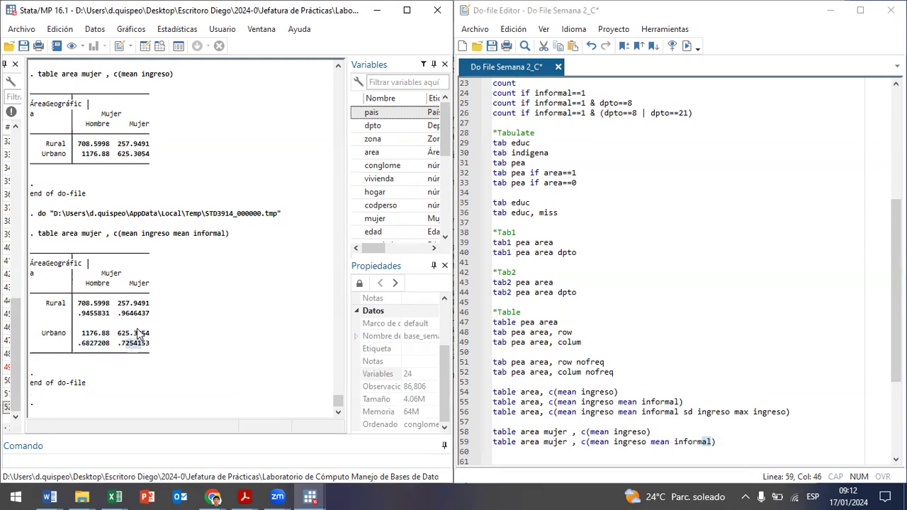
Copy the "table area mujer" command with "mean ingreso mean informal" to line 60, directly below it
drag(718, 433, 442, 442)
key(ctrl+c)
click(745, 434)
click(803, 441)
key(Return)
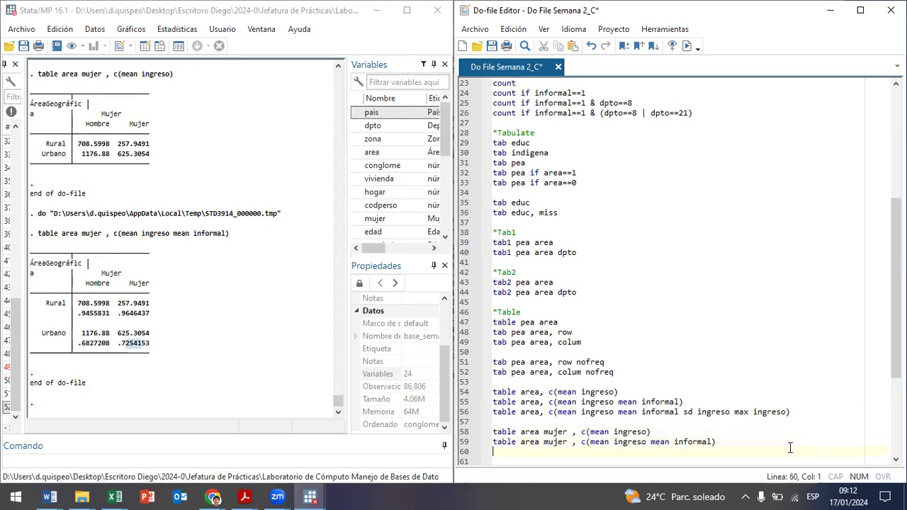
key(ctrl+v)
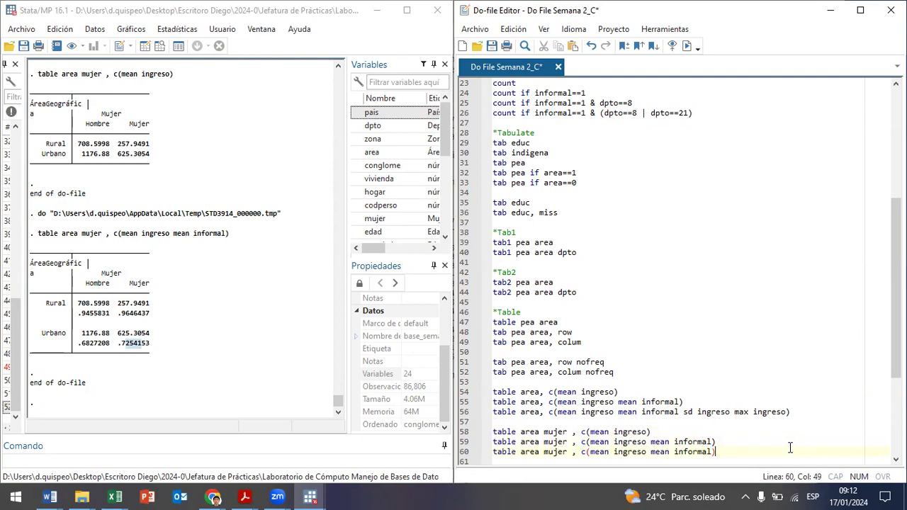
Add "sd ingresos max ingresos min ingresos iqr ingresos" inside the copied command's parentheses and run the line
text(sd ingre)
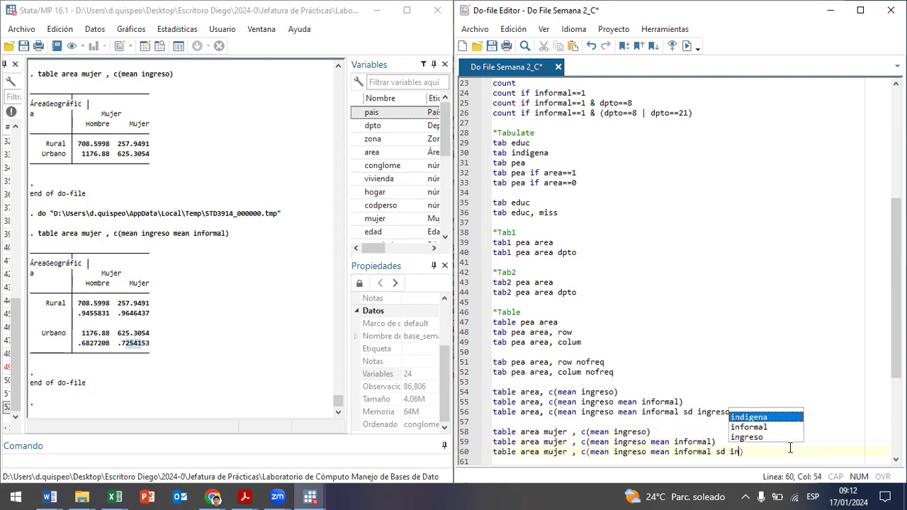
text(sos max ingresos min ingresos )
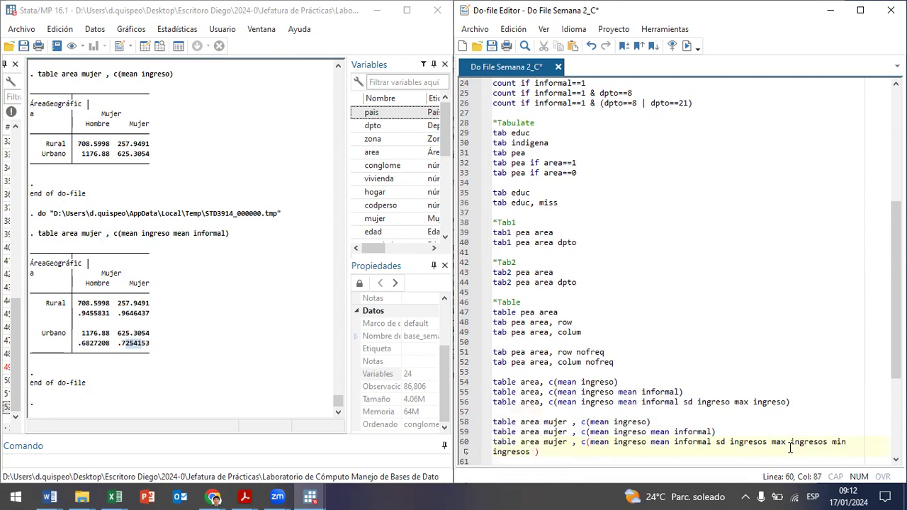
text(iqr ingrso)
key(BackSpace)
key(BackSpace)
key(BackSpace)
text(resos)
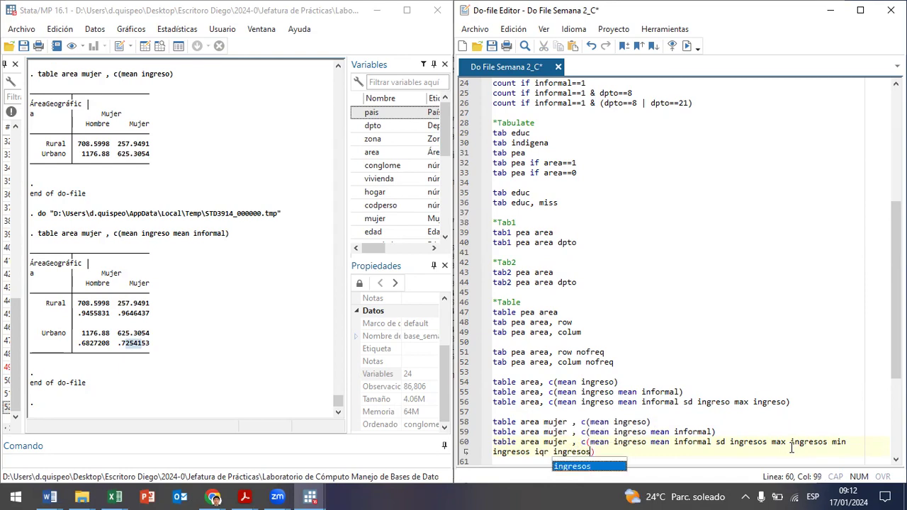
key(ctrl+d)
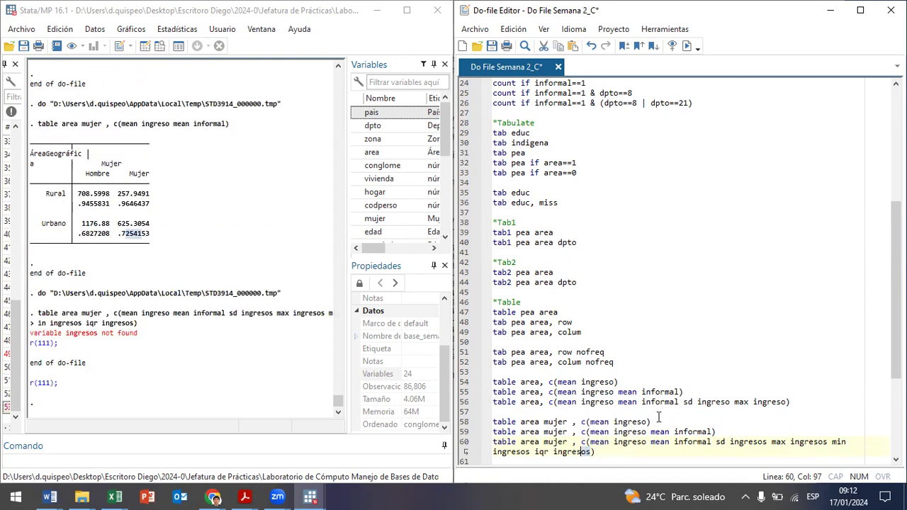
Correct the variable after "iqr" to "ingreso" on line 60 and rerun the command
click(592, 455)
key(BackSpace)
drag(591, 452, 572, 442)
key(ctrl+d)
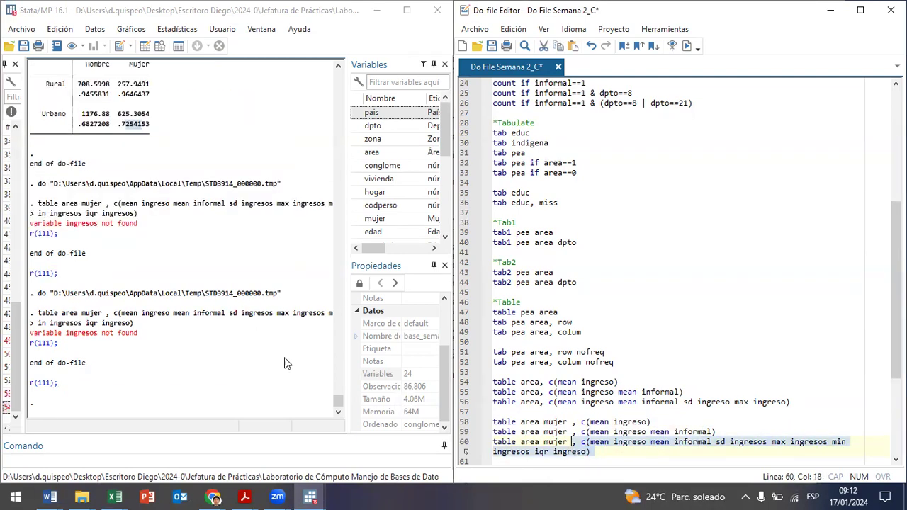
Correct the variables after "sd" and "max" to "ingreso" on line 60 and rerun the command
click(823, 442)
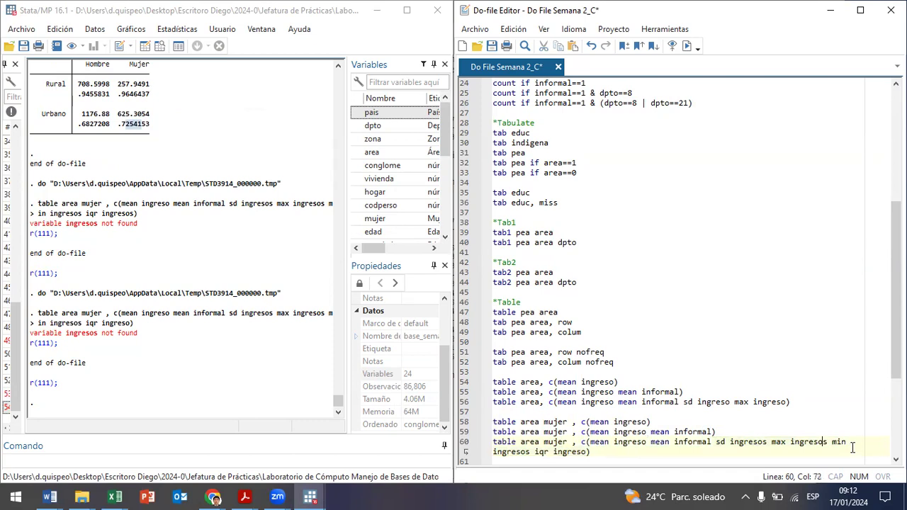
click(768, 443)
key(BackSpace)
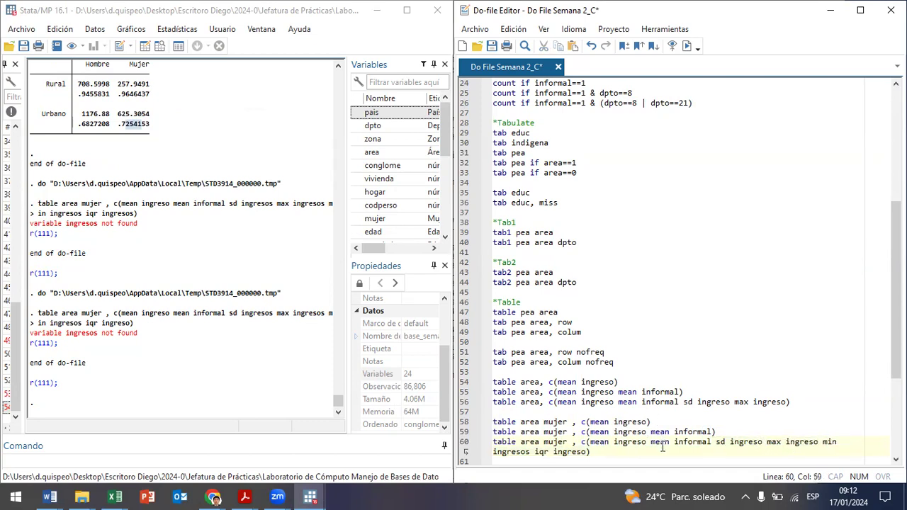
drag(590, 451, 593, 443)
key(ctrl+d)
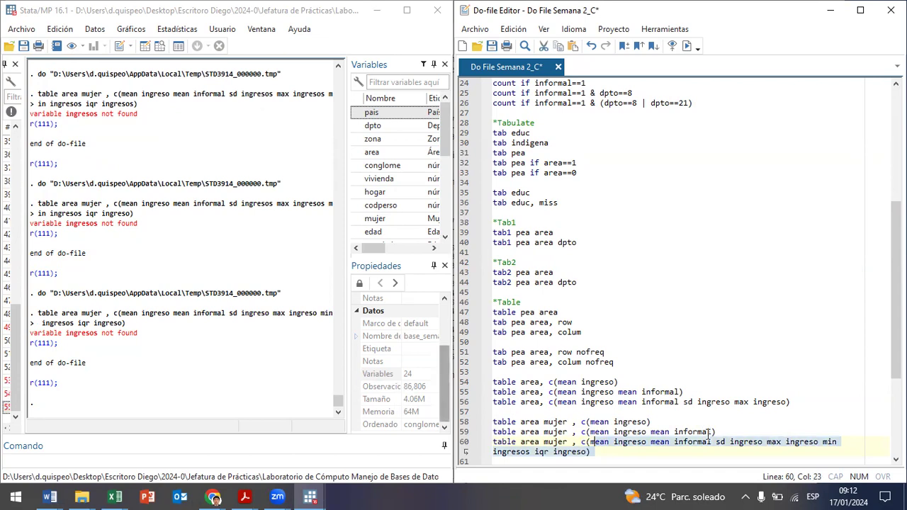
Correct the variable after "min" to "ingreso" on line 60 and rerun the command
click(527, 453)
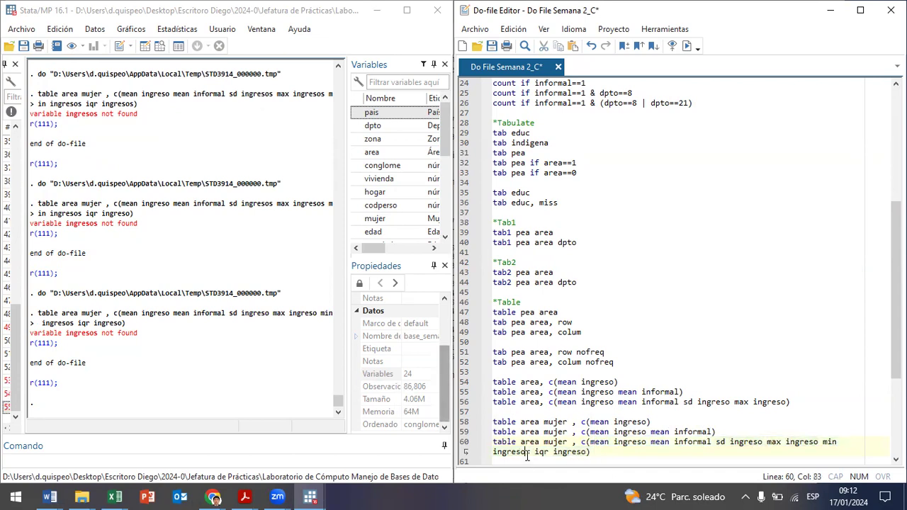
key(BackSpace)
drag(544, 442, 508, 448)
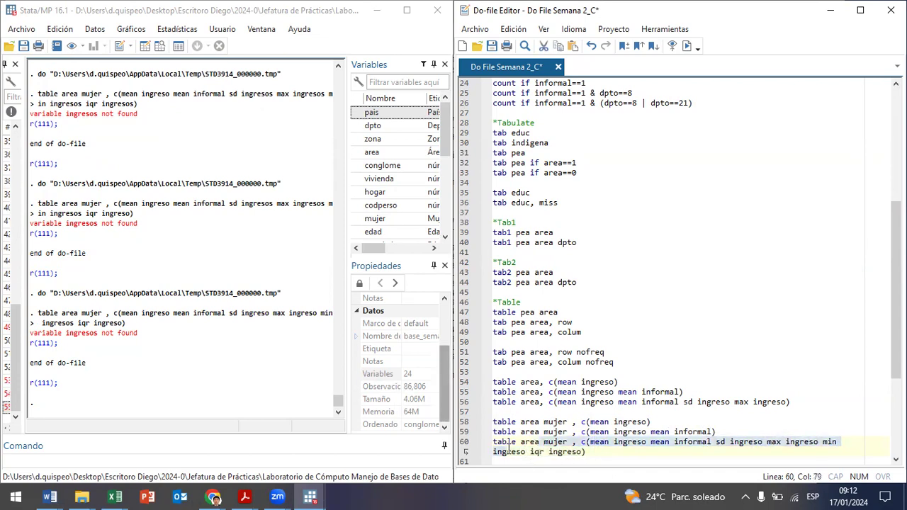
key(ctrl+d)
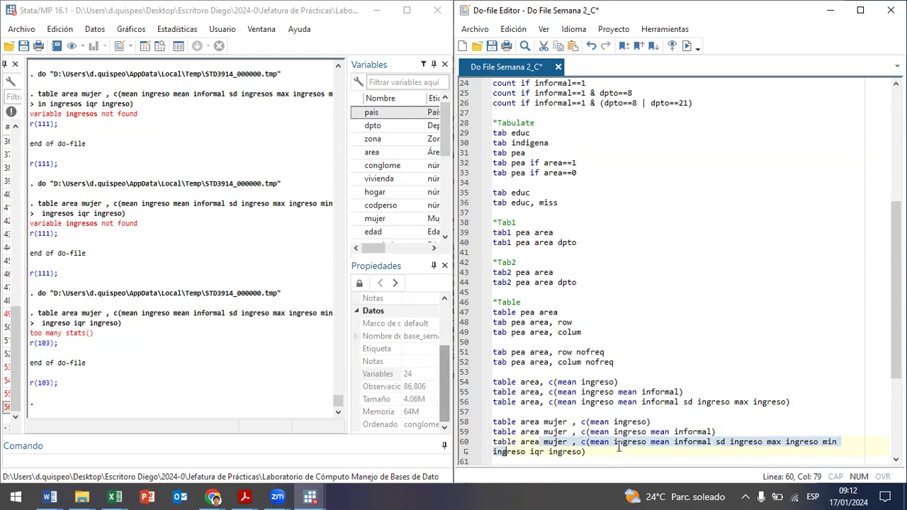
Remove "iqr ingreso" from the line 60 table command and run it again
drag(531, 452, 511, 442)
key(BackSpace)
key(ctrl+d)
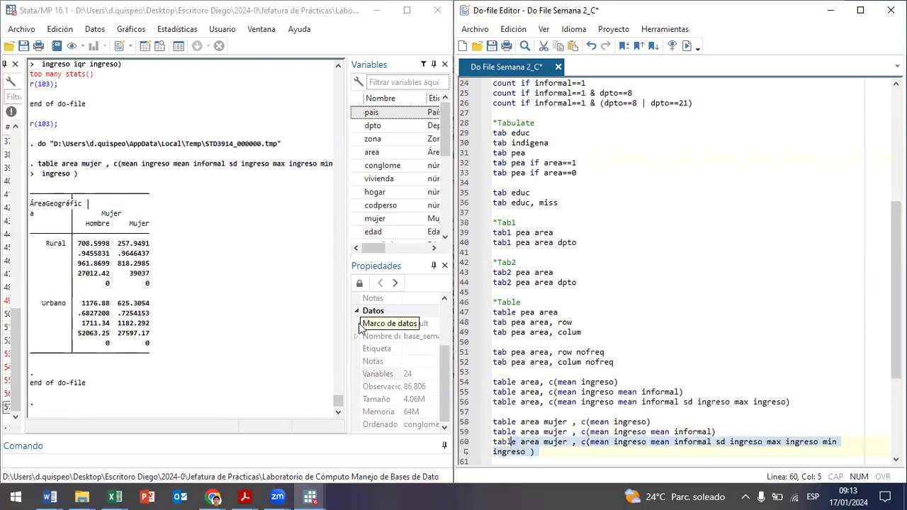
Review the summarize commands in the do-file and the income and informality statistics by area and sex in the results
scroll(518, 277, up, 8)
drag(499, 263, 516, 264)
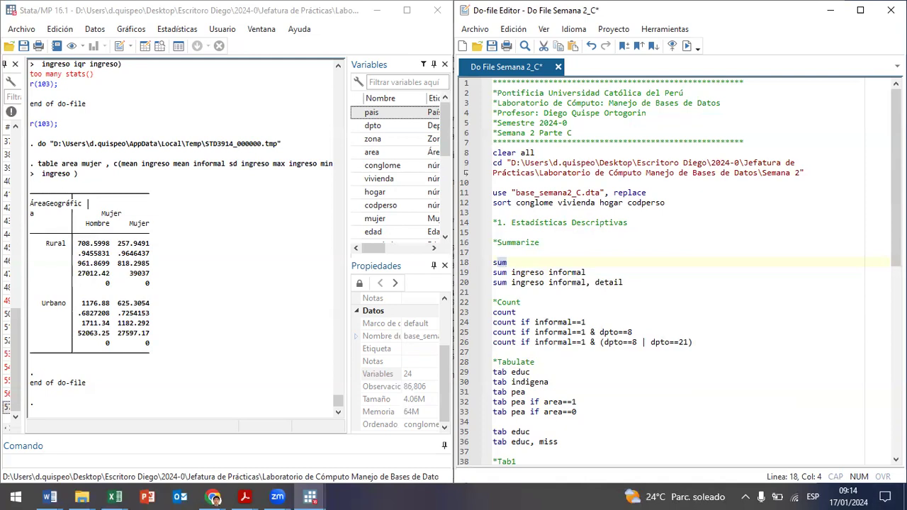
scroll(733, 364, down, 9)
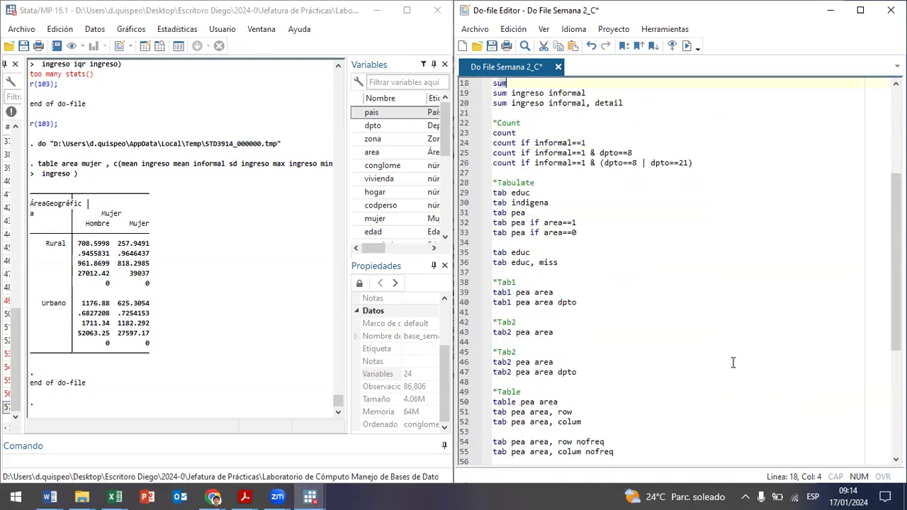
click(102, 251)
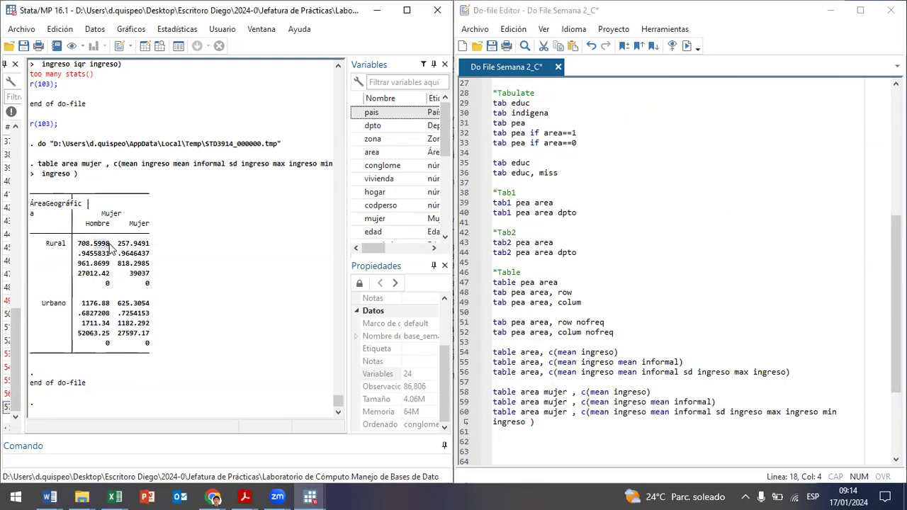
click(150, 264)
Remove the extra space before line 60's closing parenthesis and copy the whole command to line 63
click(535, 423)
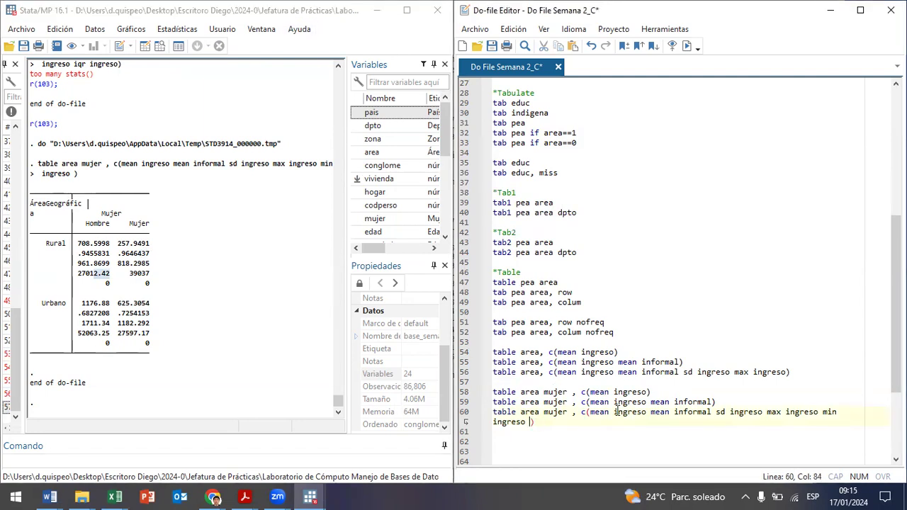
key(BackSpace)
key(shift+Left)
key(shift+Left)
key(shift+Left)
key(shift+Left)
key(shift+Left)
key(shift+Left)
key(shift+Left)
key(shift+Left)
key(shift+Left)
key(shift+Left)
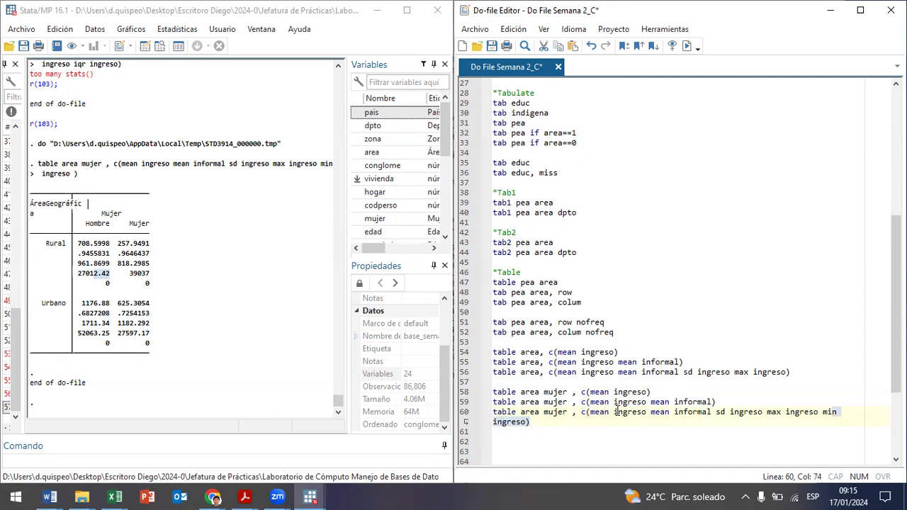
key(shift+Up)
key(ctrl+c)
key(Down)
key(Down)
key(Down)
key(Down)
key(Down)
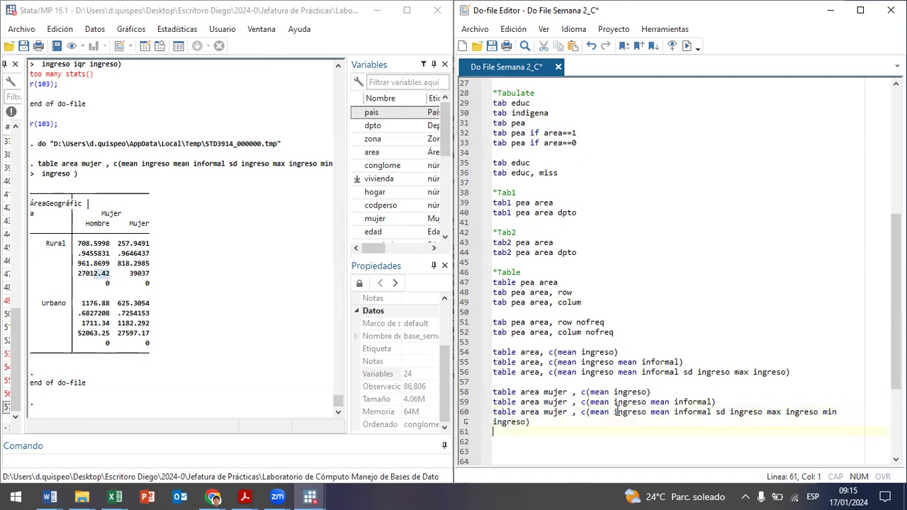
key(ctrl+v)
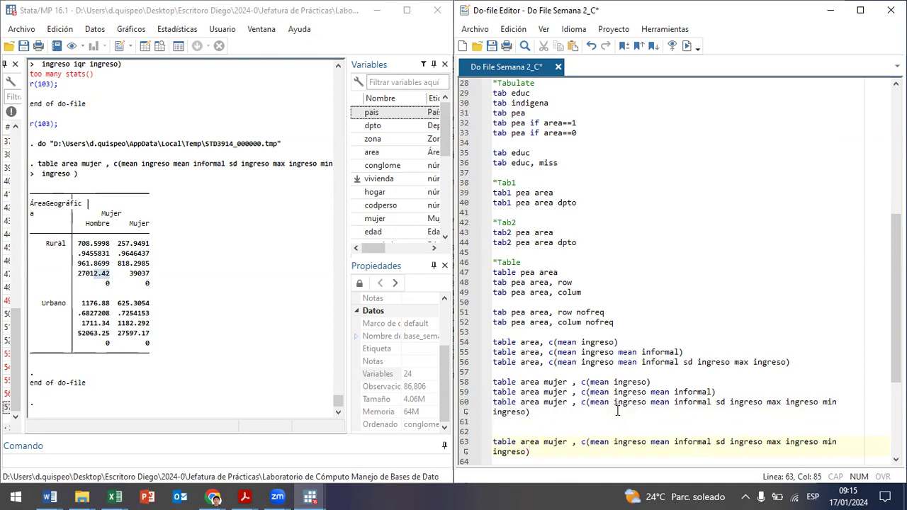
Append the option "format(%9.0fc)" to the table command on line 63 and run it
text(format(%.0fc)
key(Left)
text(9)
key(shift+Left)
key(shift+Left)
key(shift+Left)
key(shift+Left)
key(shift+Left)
key(shift+Left)
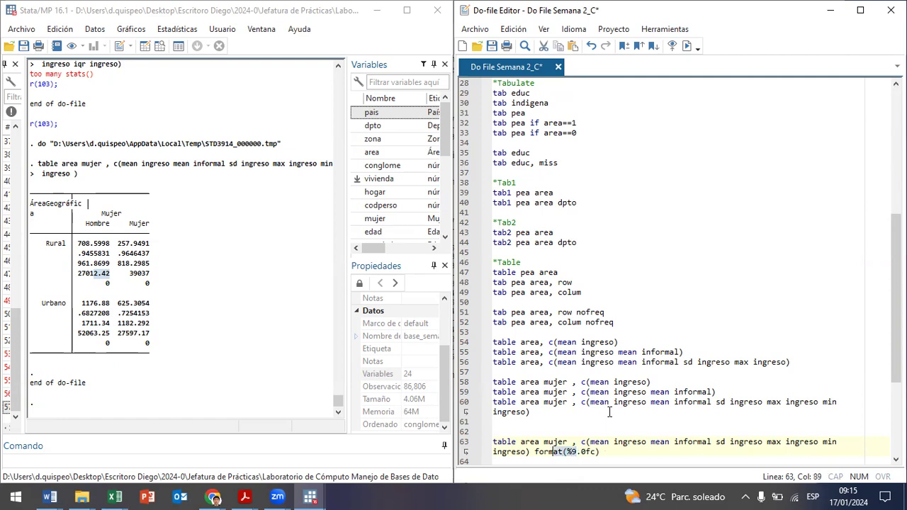
key(shift+Up)
key(ctrl+d)
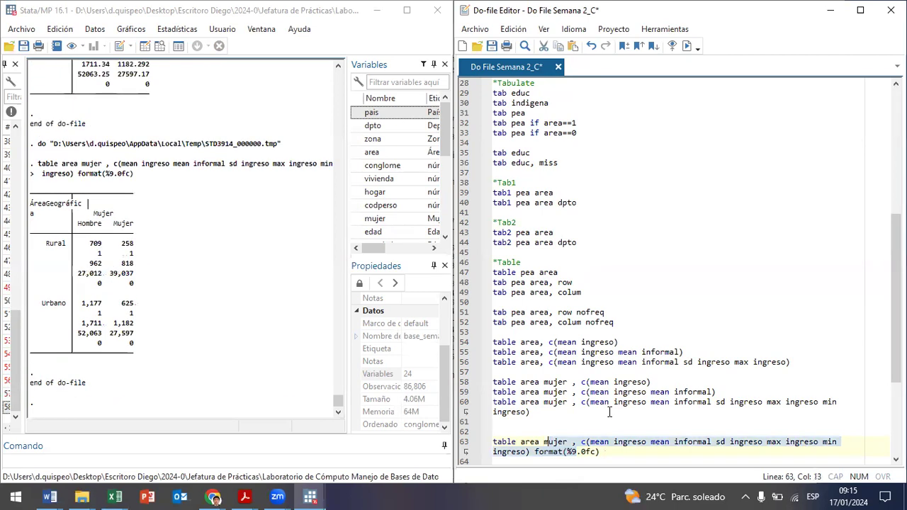
Compare the values in the formatted table with those in the earlier unformatted table by area and sex
click(582, 451)
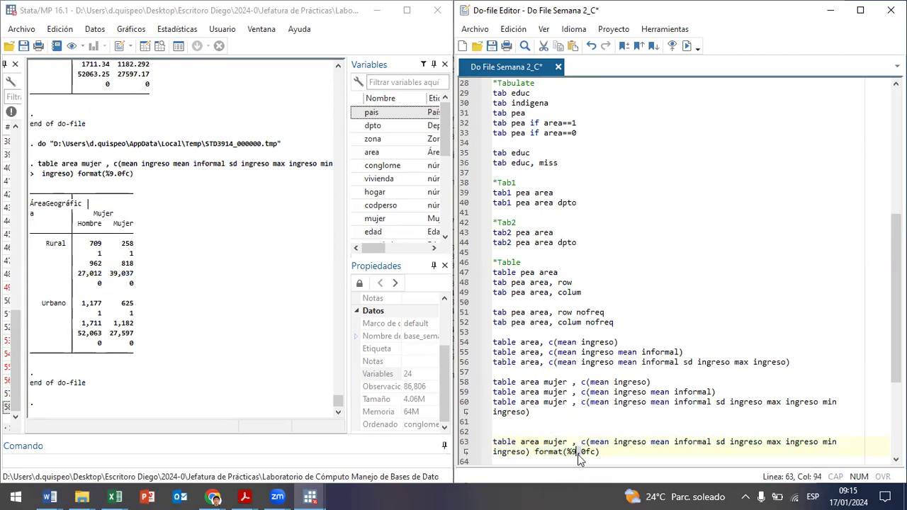
click(573, 452)
drag(574, 451, 578, 451)
scroll(96, 248, up, 2)
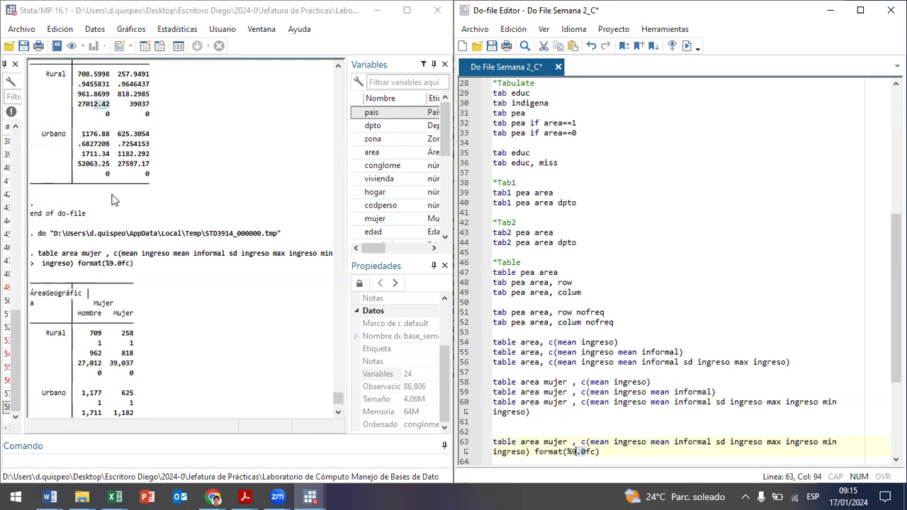
scroll(106, 269, down, 1)
click(92, 278)
drag(92, 278, 136, 377)
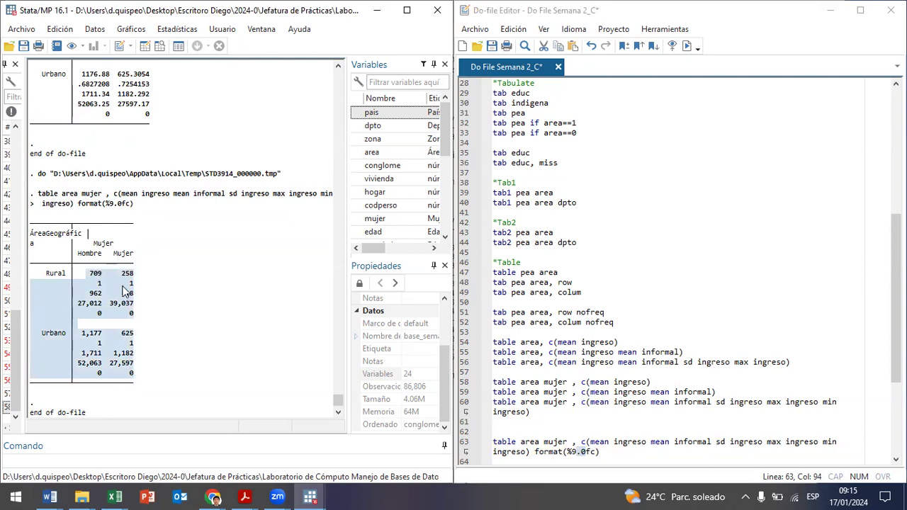
scroll(124, 291, up, 4)
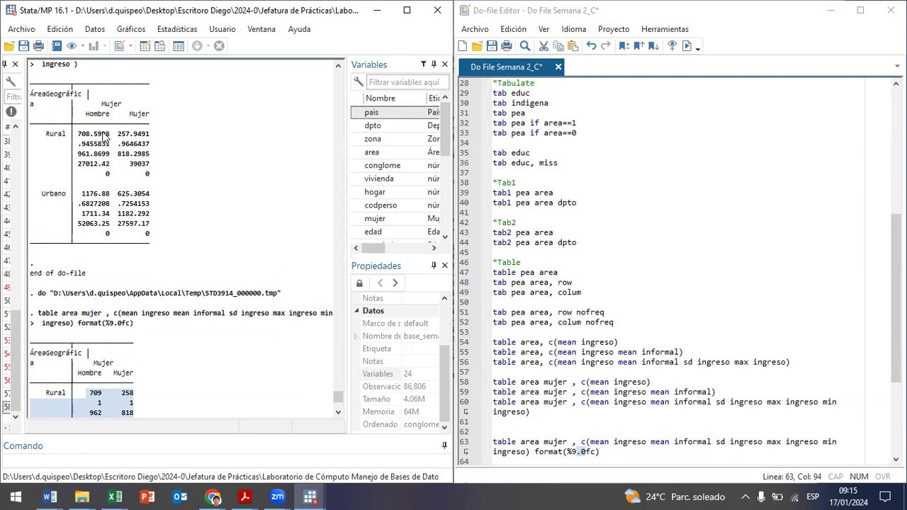
scroll(110, 158, down, 2)
click(90, 335)
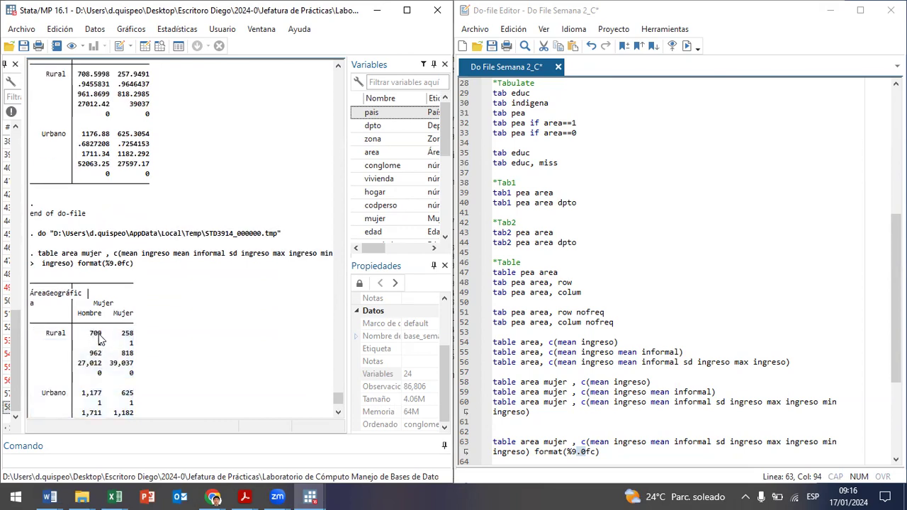
Change the format option on line 63 to "%9.1fc" and run the command
click(580, 452)
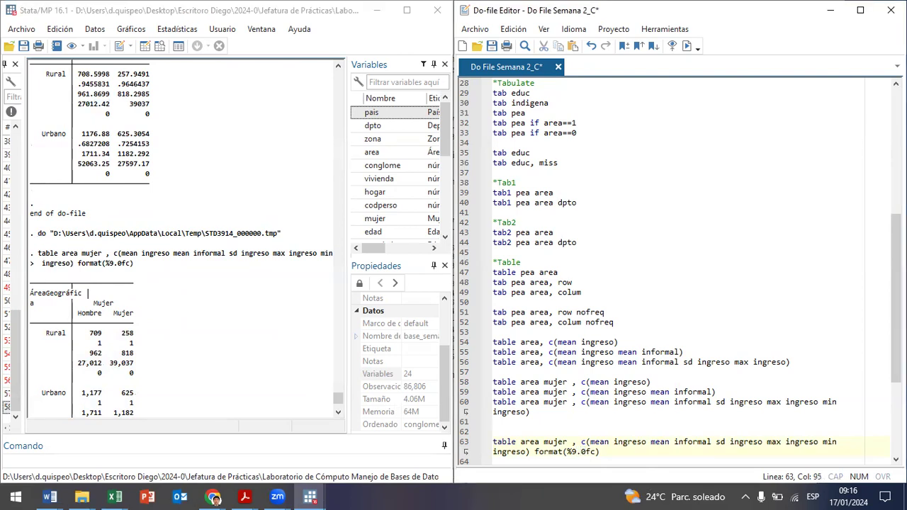
key(shift+Left)
key(shift+Left)
key(shift+Left)
key(ctrl+d)
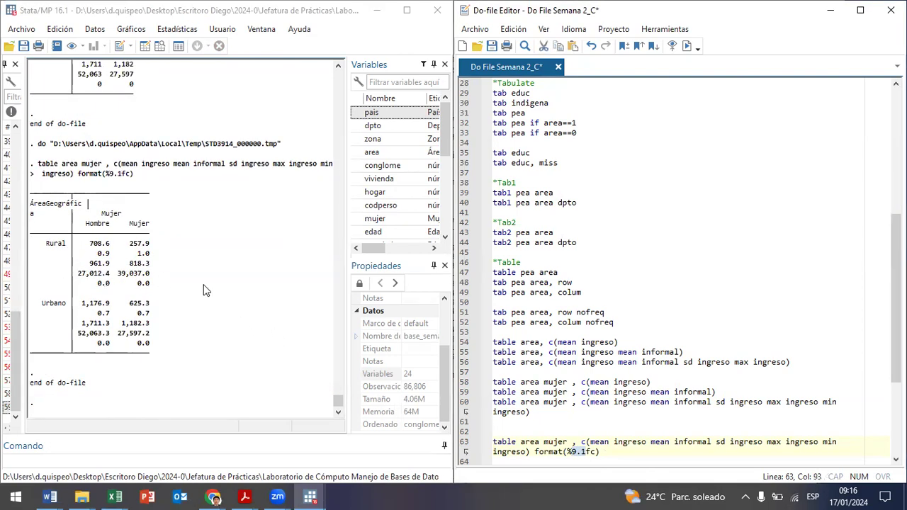
Change the format option of the table command on line 63 to "%9.2fc"
key(Right)
key(Right)
key(Left)
key(BackSpace)
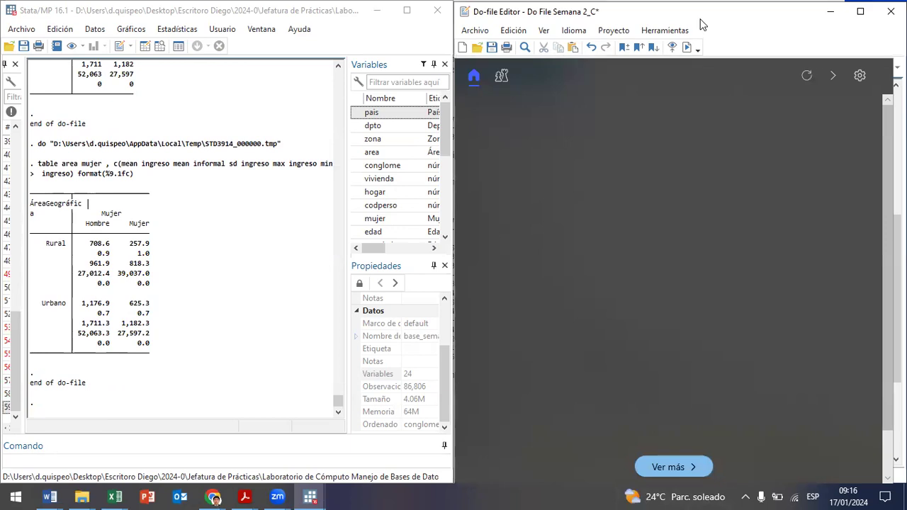
drag(722, 19, 715, 51)
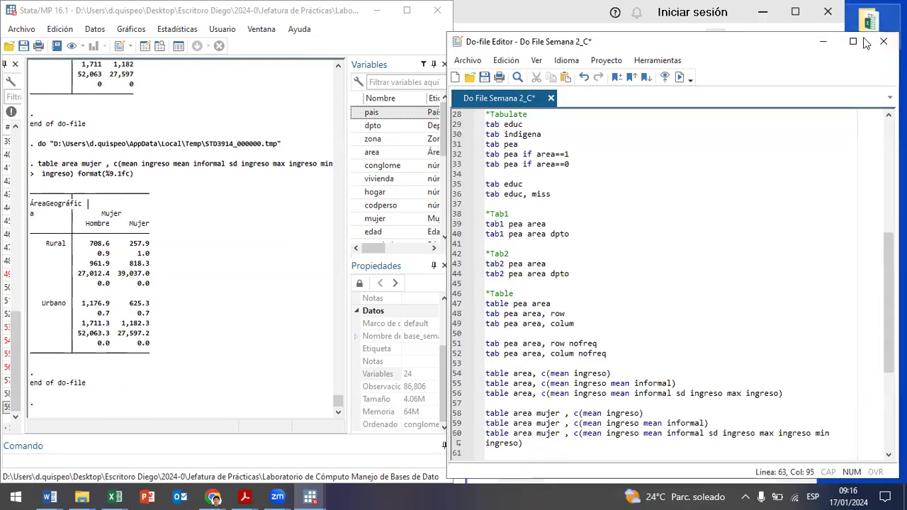
key(super+Right)
scroll(590, 457, down, 1)
text(2fc))
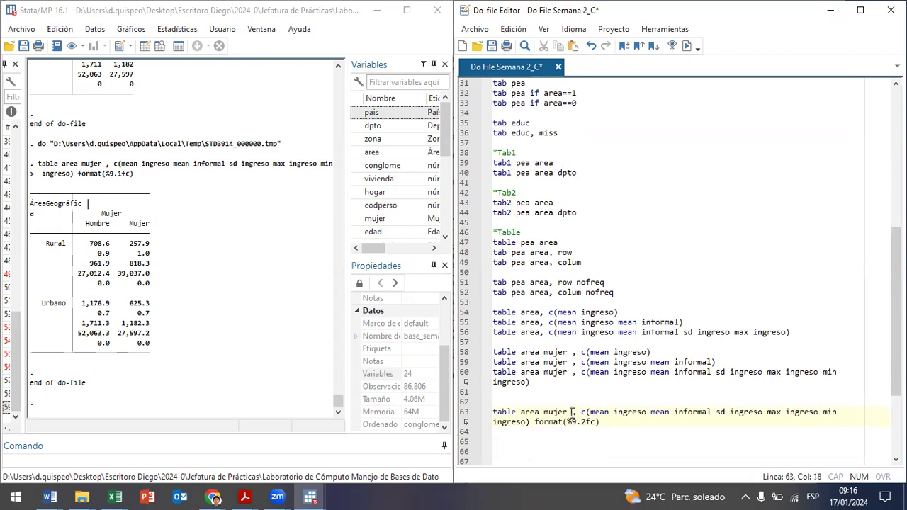
Run the table command on line 63 with the "%9.2fc" format
drag(573, 412, 573, 421)
key(ctrl+d)
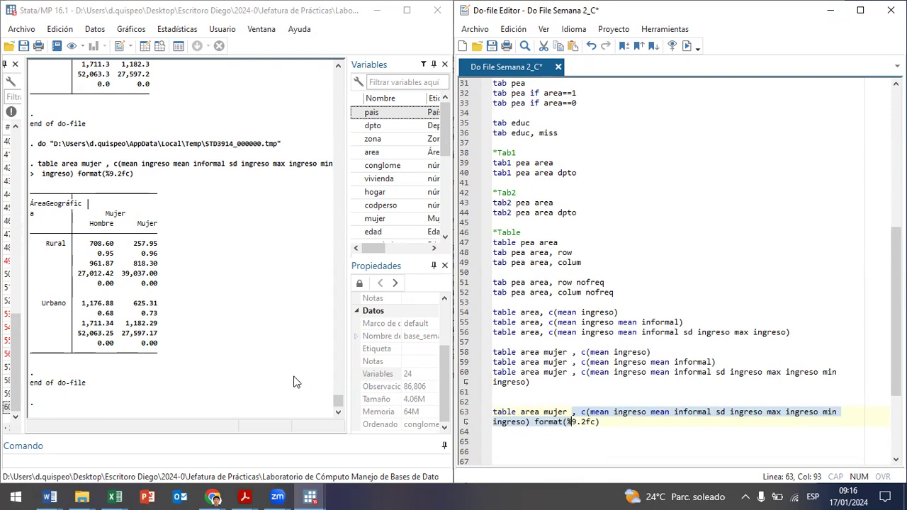
Add the comment "*Pesos pobacionales" on line 65 and insert a block of blank lines below it
click(645, 425)
key(Return)
key(Return)
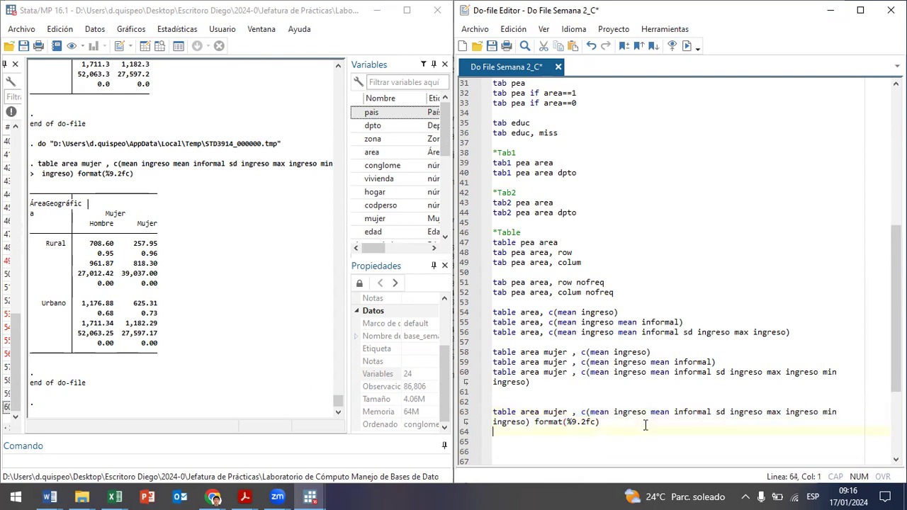
text(*Pesos pobacionales)
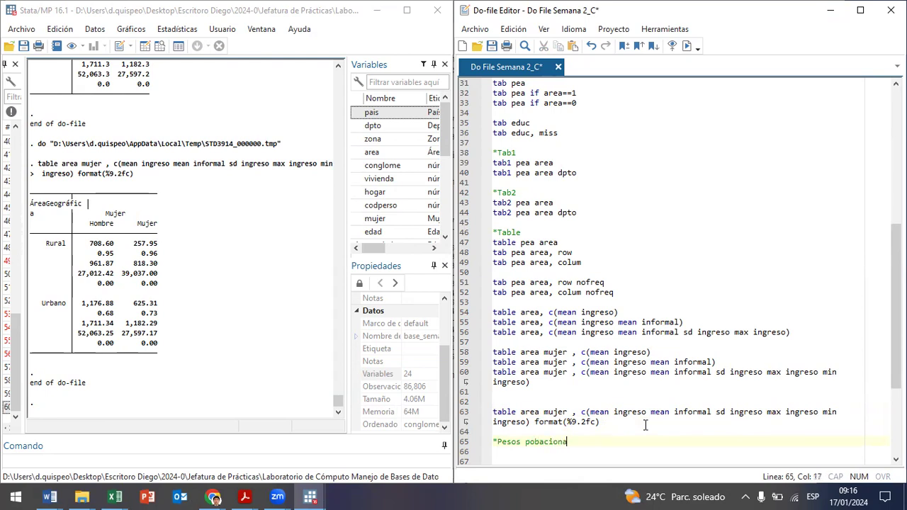
key(Return)
key(Return)
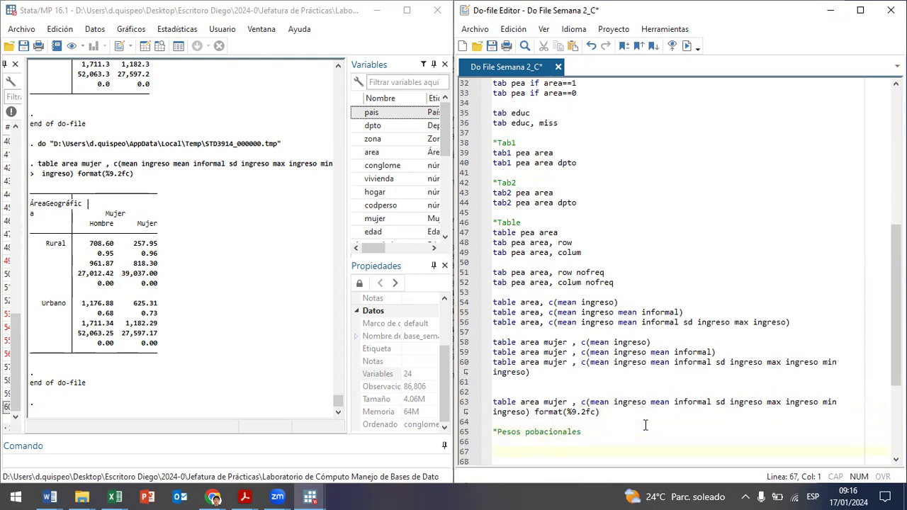
key(Return)
key(Return)
key(Return)
key(Return)
key(Return)
key(Return)
key(Return)
key(Return)
key(Return)
key(Return)
key(Return)
key(Return)
key(Return)
key(Return)
key(Return)
key(Return)
key(Return)
key(Return)
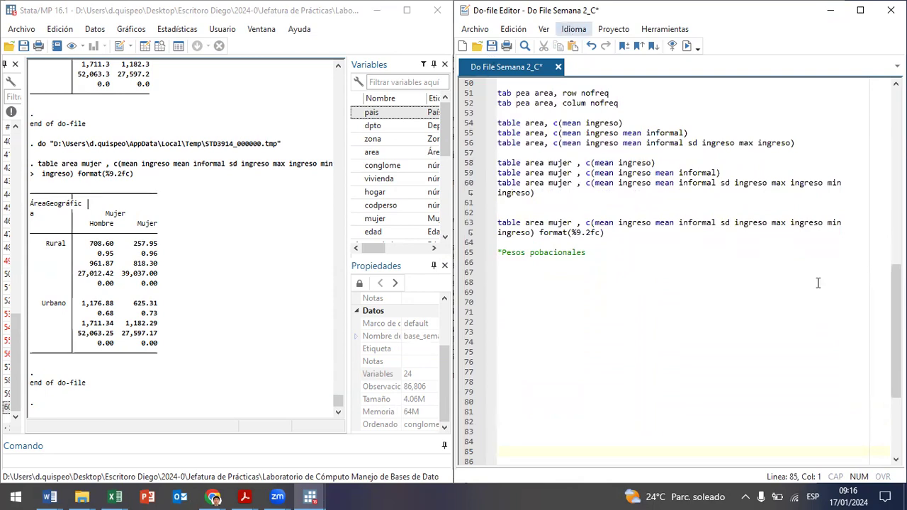
click(774, 313)
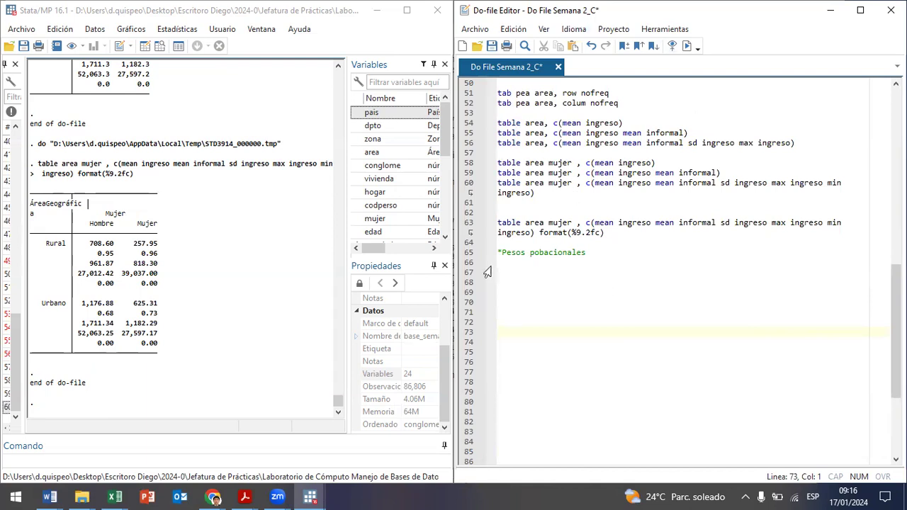
Review the do-file from the table command on line 63 up to its header, and view the dataset in the data browser
scroll(639, 292, up, 4)
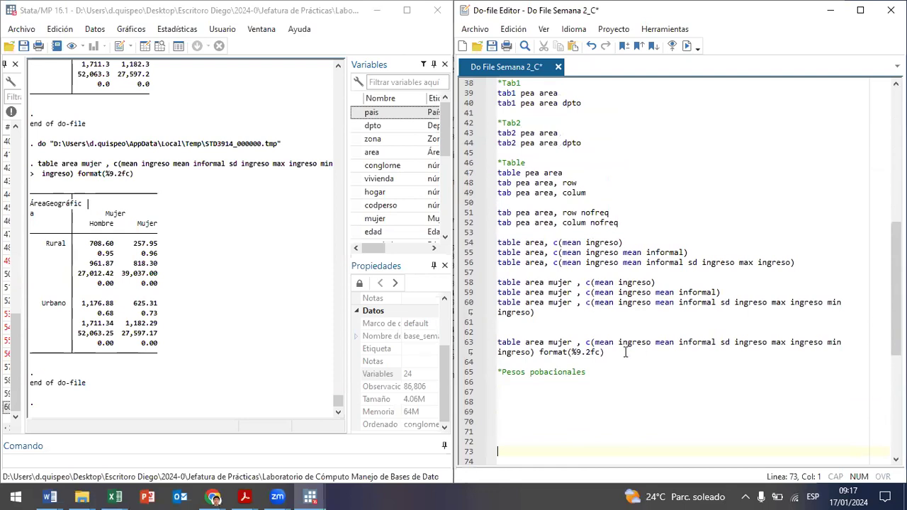
drag(625, 353, 512, 55)
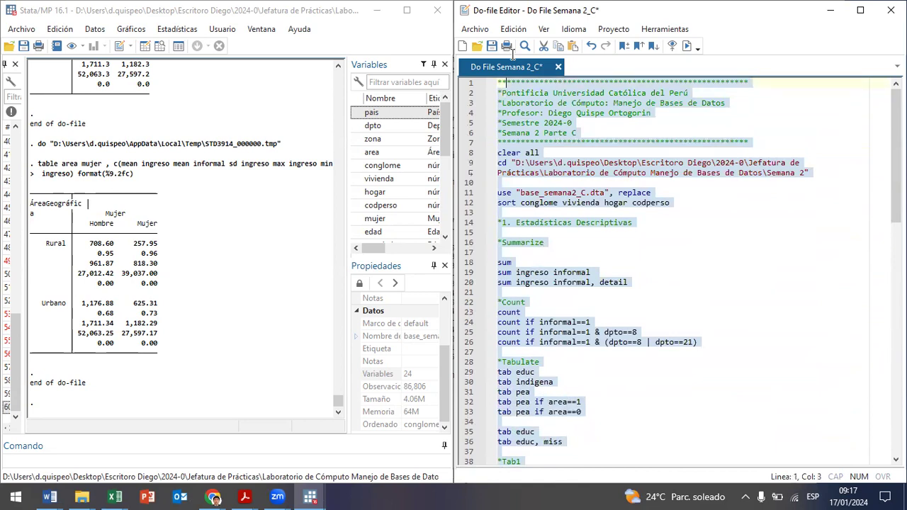
click(163, 47)
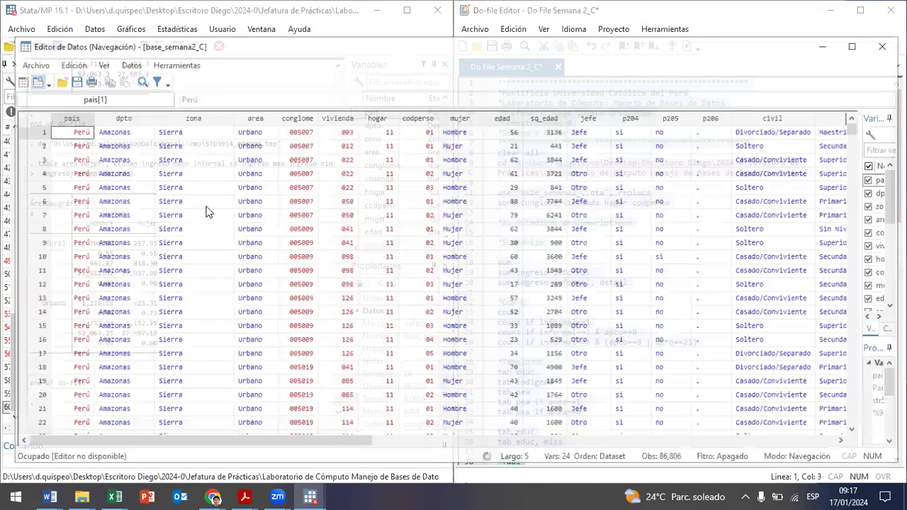
click(853, 47)
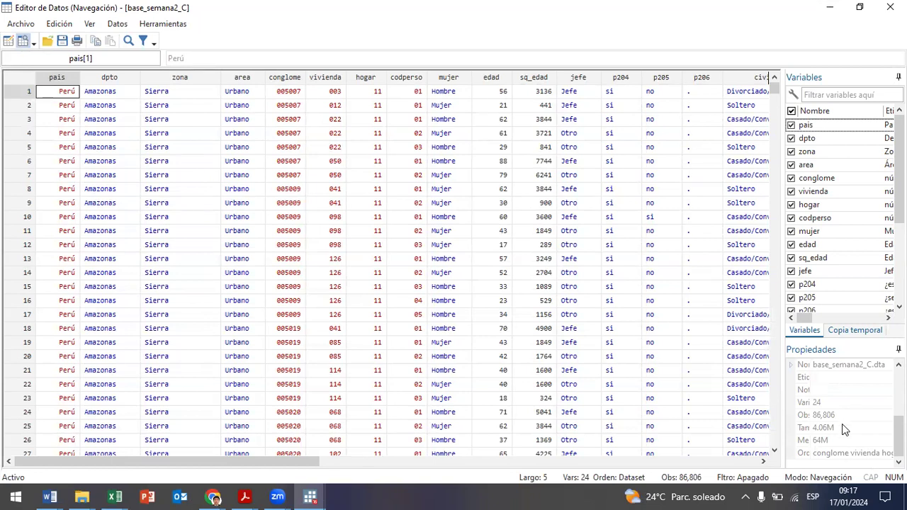
click(890, 7)
Write the command "tab informal" on line 67 under the population weights comment and run it
drag(897, 167, 896, 312)
click(650, 369)
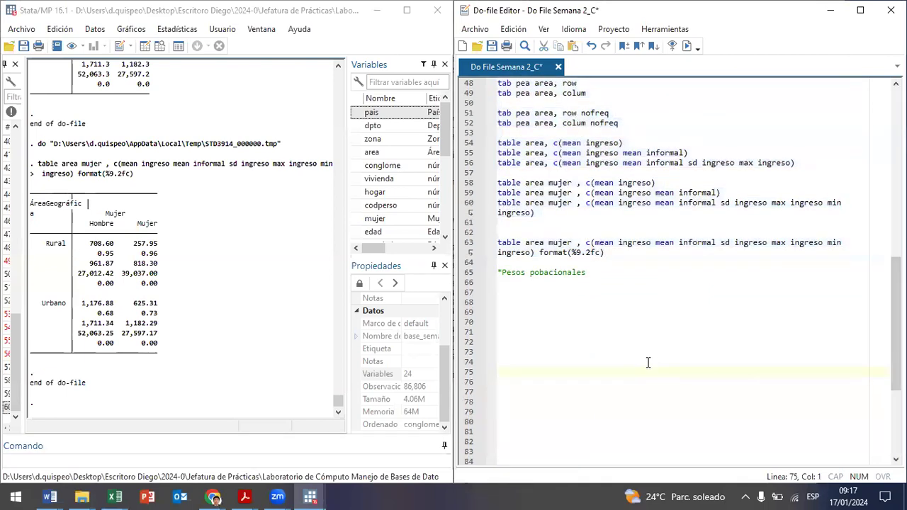
key(Up)
key(Up)
key(Up)
key(Up)
key(Up)
key(Up)
key(Up)
key(Up)
text(tab informal)
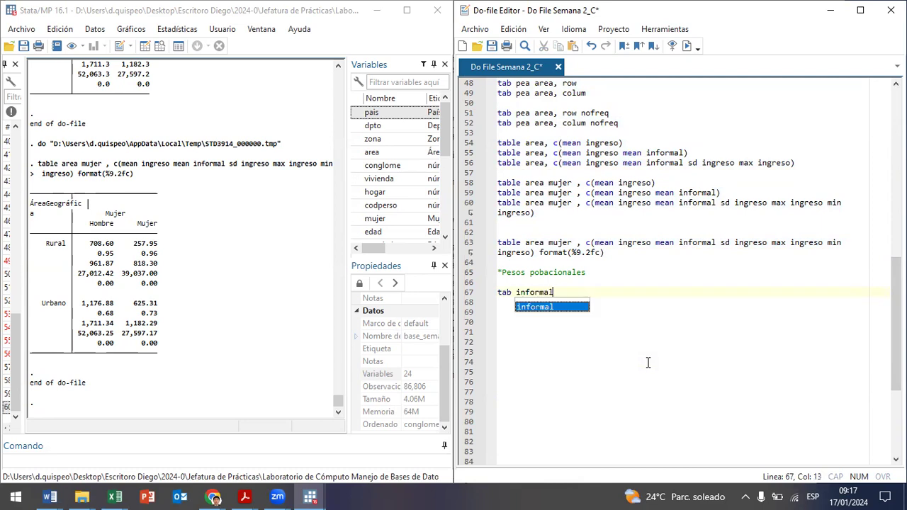
key(shift+Left)
key(shift+Left)
key(shift+Left)
key(ctrl+d)
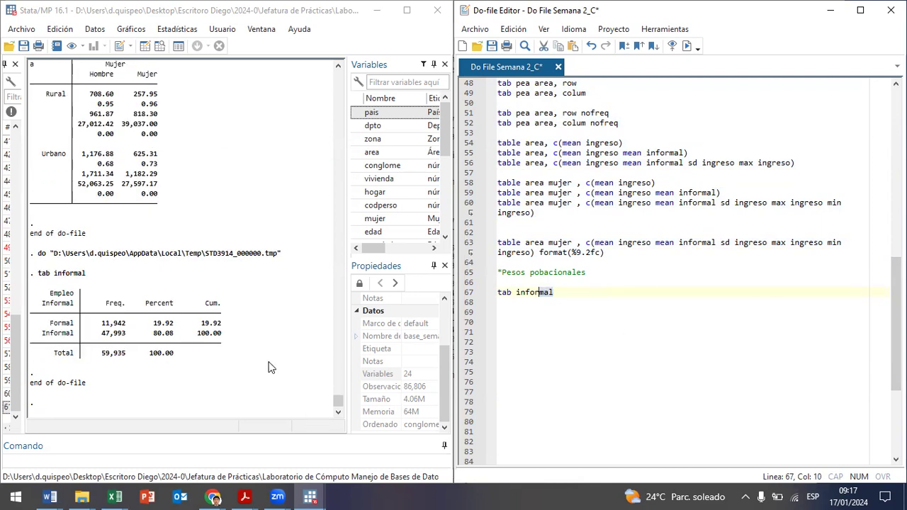
Examine the informal employment percentage, and inspect the values and full label of the variable fac500a in the data browser
click(158, 340)
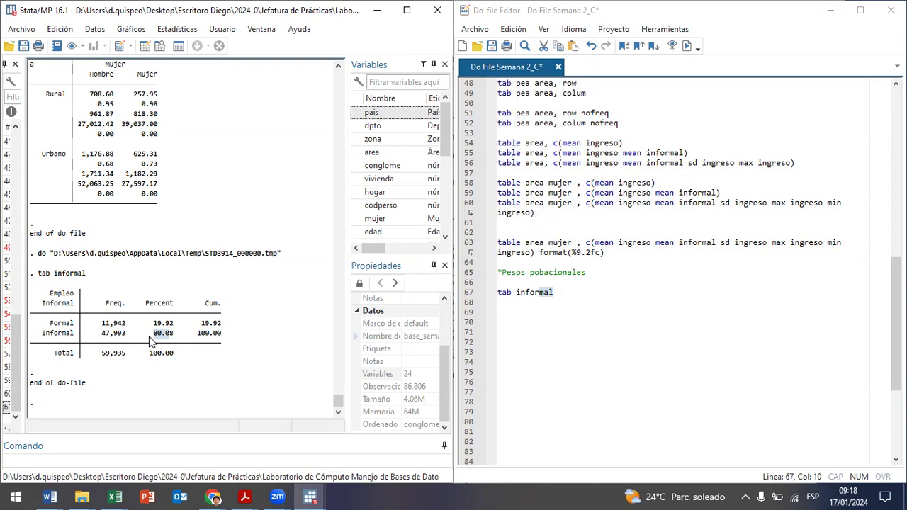
click(145, 45)
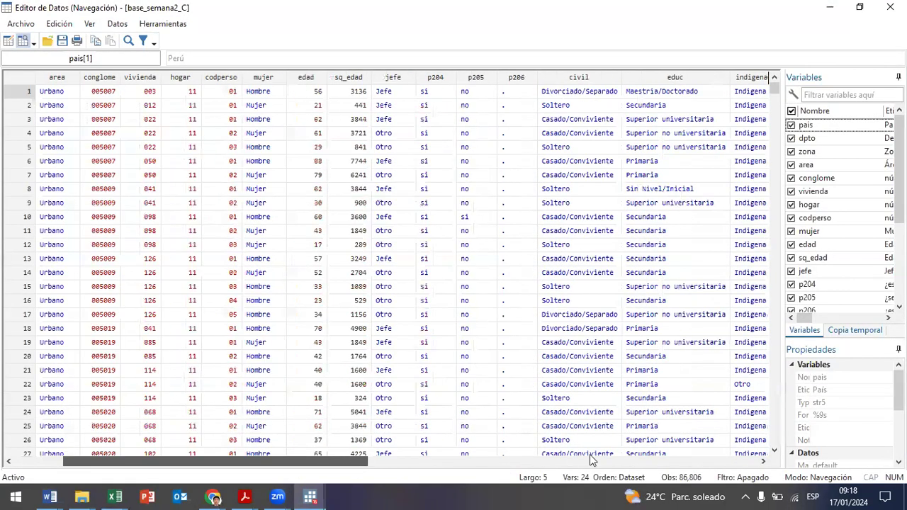
click(589, 459)
click(197, 79)
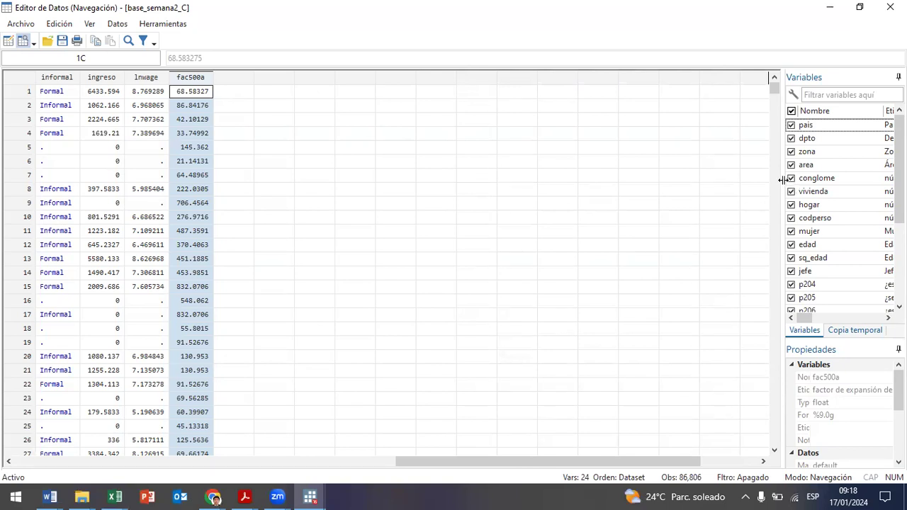
drag(781, 182, 588, 182)
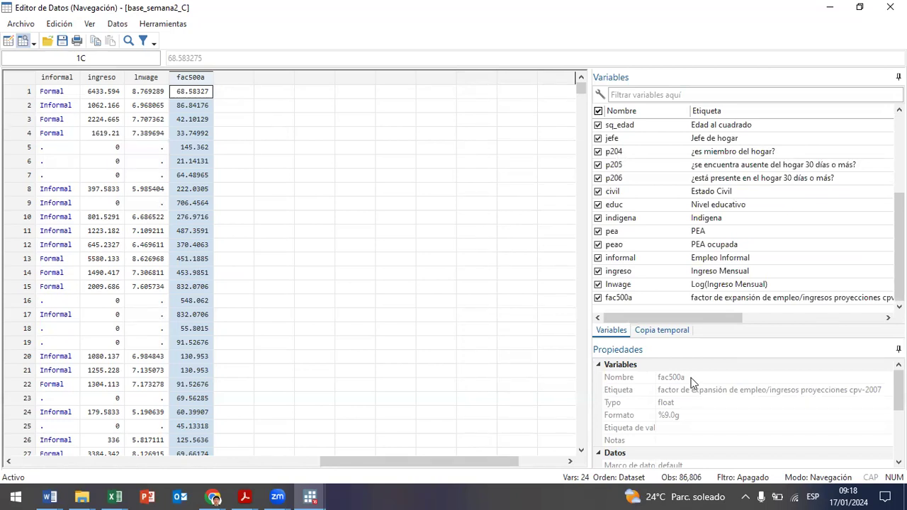
click(738, 298)
drag(729, 312, 792, 311)
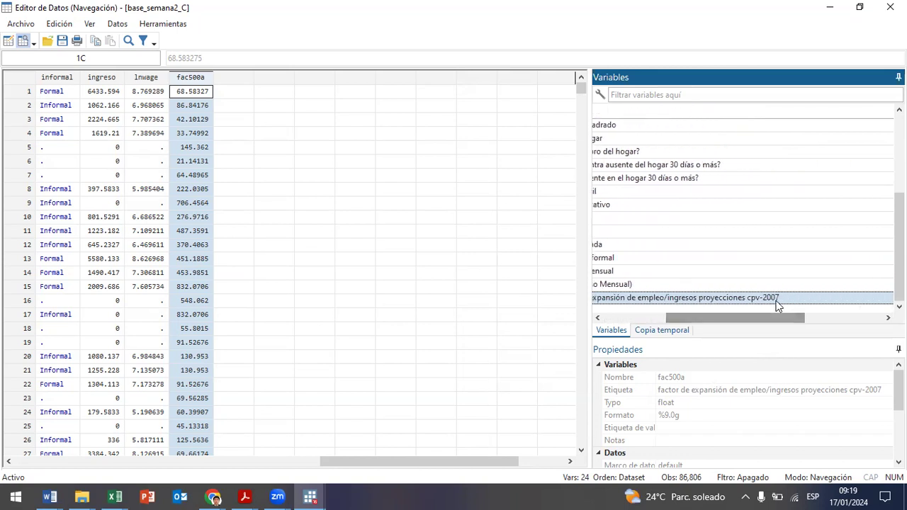
drag(769, 313, 674, 309)
click(890, 7)
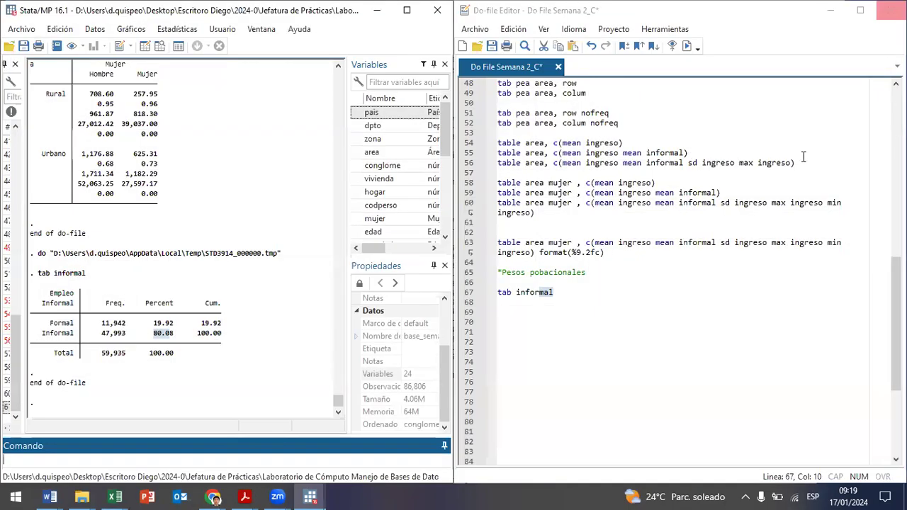
Duplicate the "tab informal" command on line 68, add the weight "[w=fac500a]" to the copy and run it
drag(555, 289, 465, 283)
key(ctrl+c)
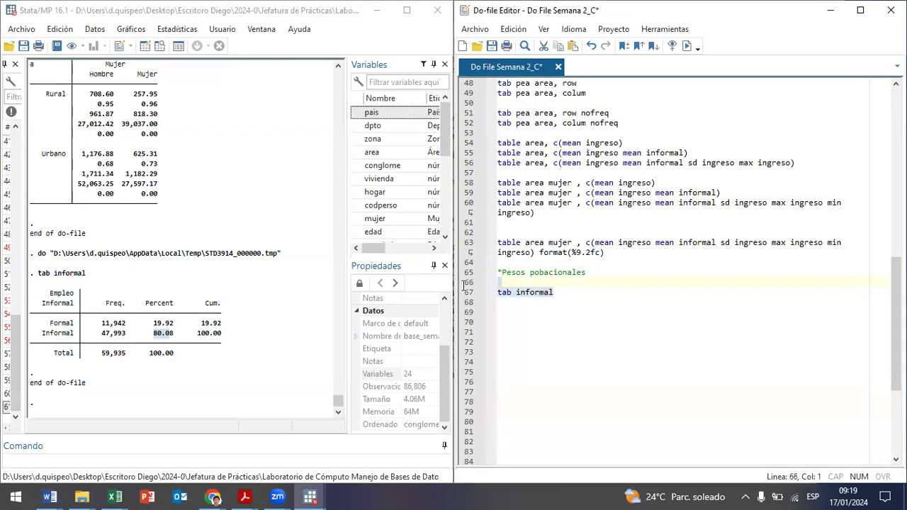
click(592, 289)
key(Return)
key(ctrl+v)
text([)
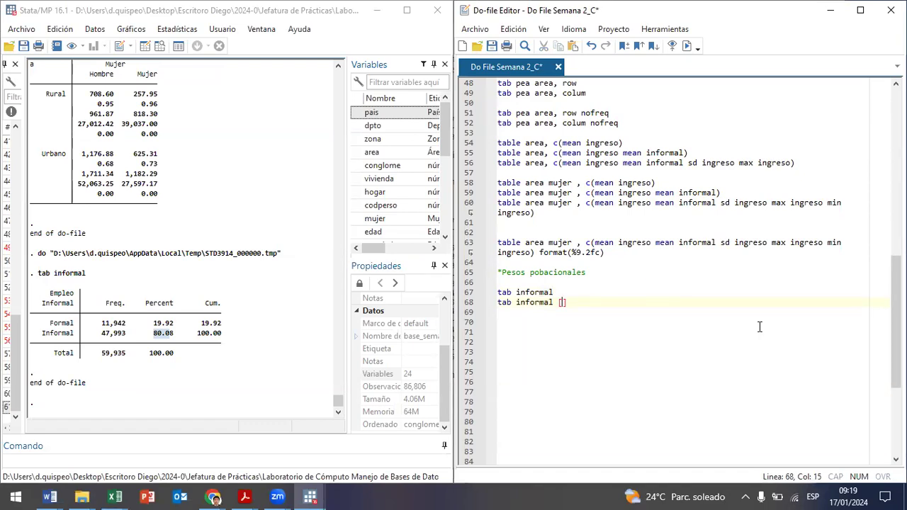
text(w=)
drag(446, 145, 447, 237)
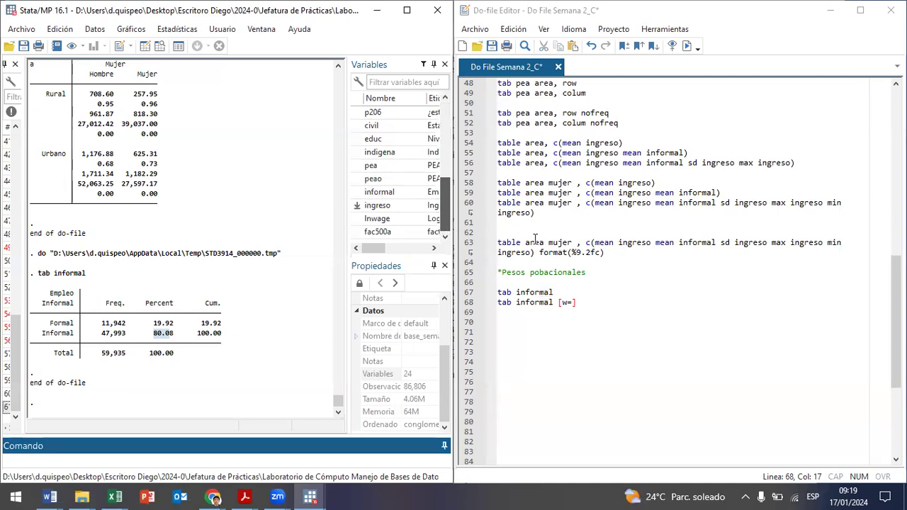
click(572, 303)
text(fac500a)
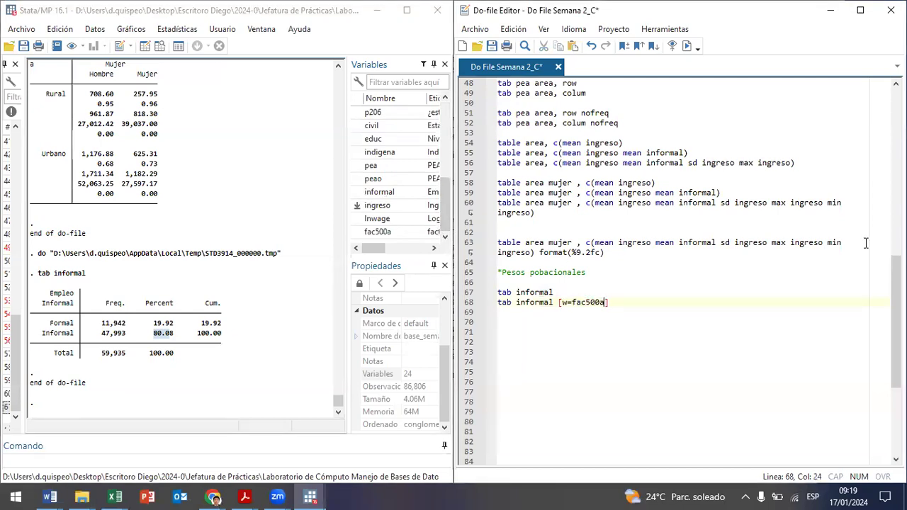
key(shift+Left)
key(shift+Left)
key(ctrl+d)
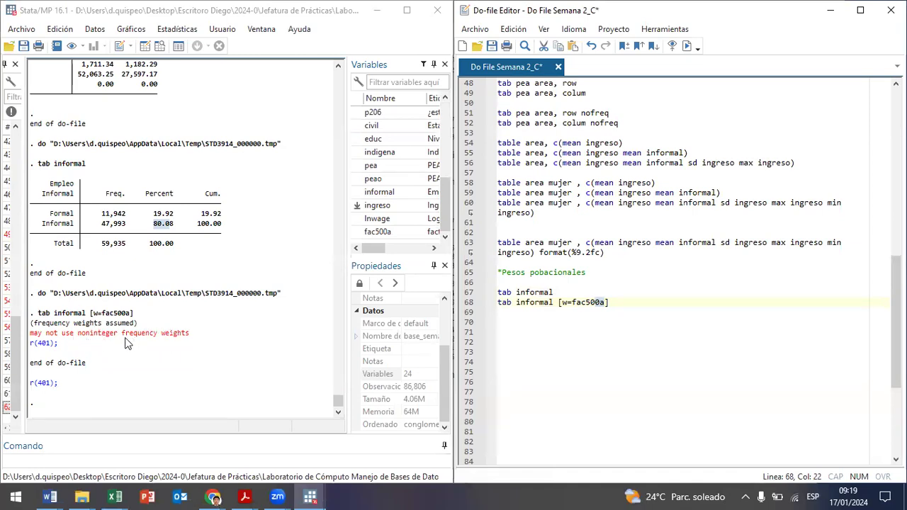
Change the weight on line 68 to "[iw=fac500a]" and run the command
click(563, 302)
text(i)
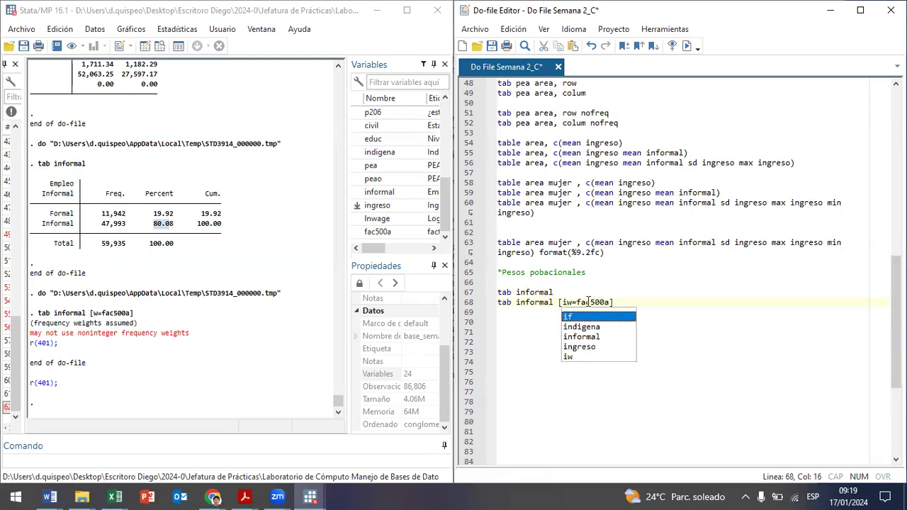
drag(563, 302, 582, 302)
key(ctrl+d)
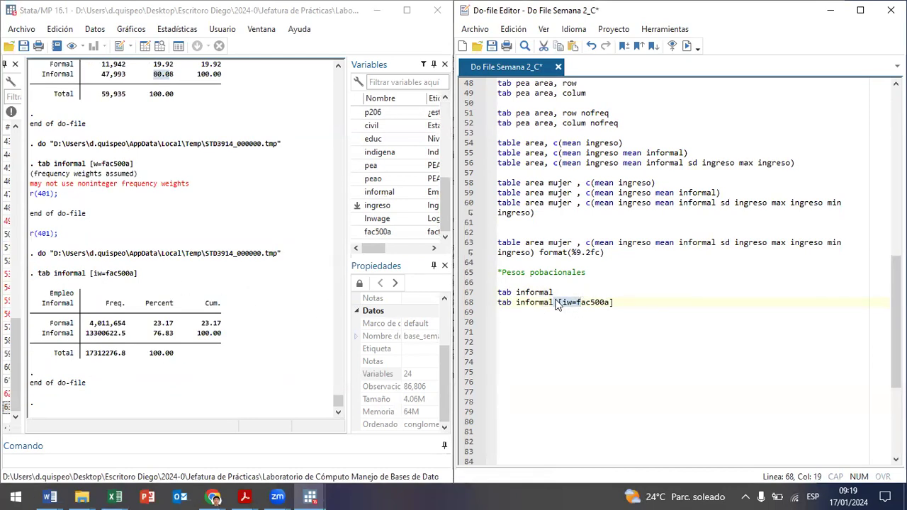
Compare the informal employment percentage in the weighted tabulation with that in the unweighted one
scroll(186, 291, up, 1)
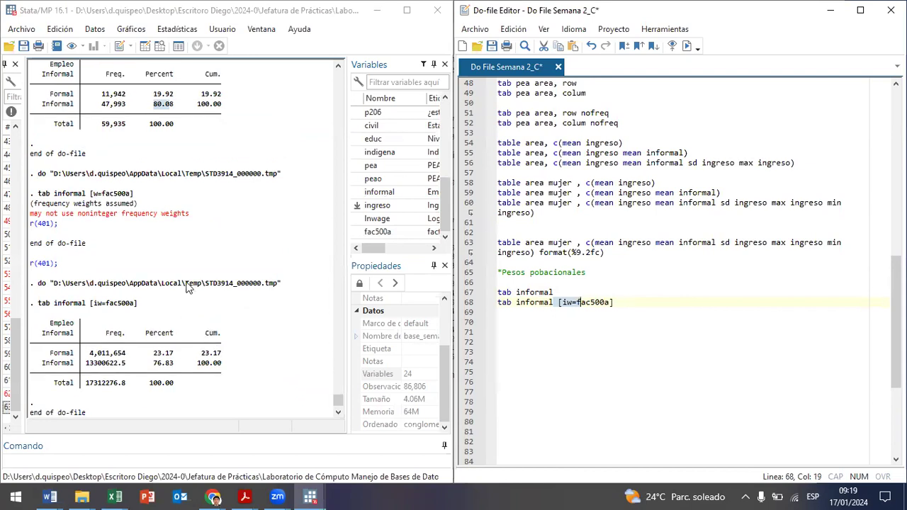
drag(154, 364, 174, 375)
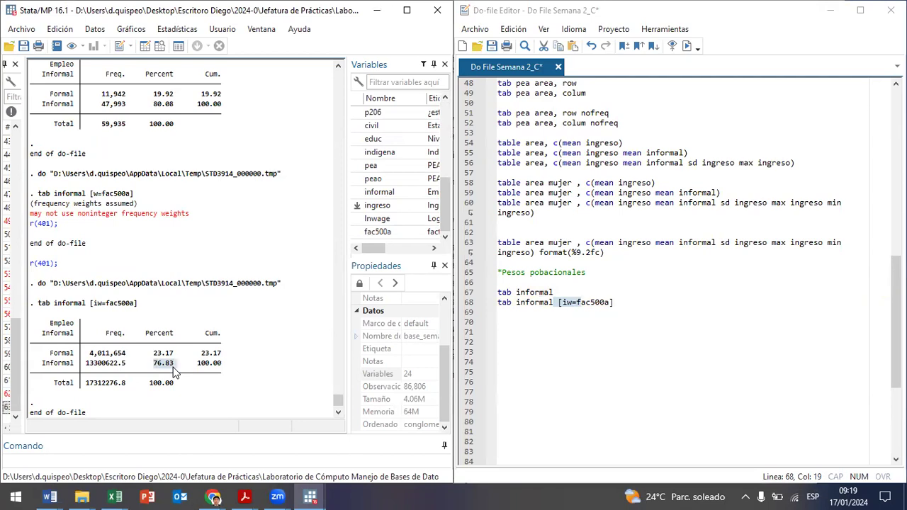
drag(154, 103, 177, 105)
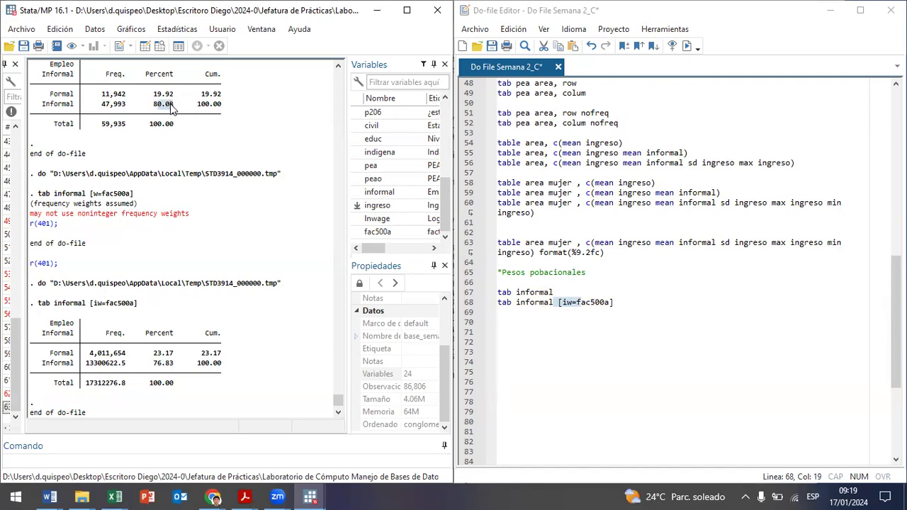
scroll(181, 124, up, 1)
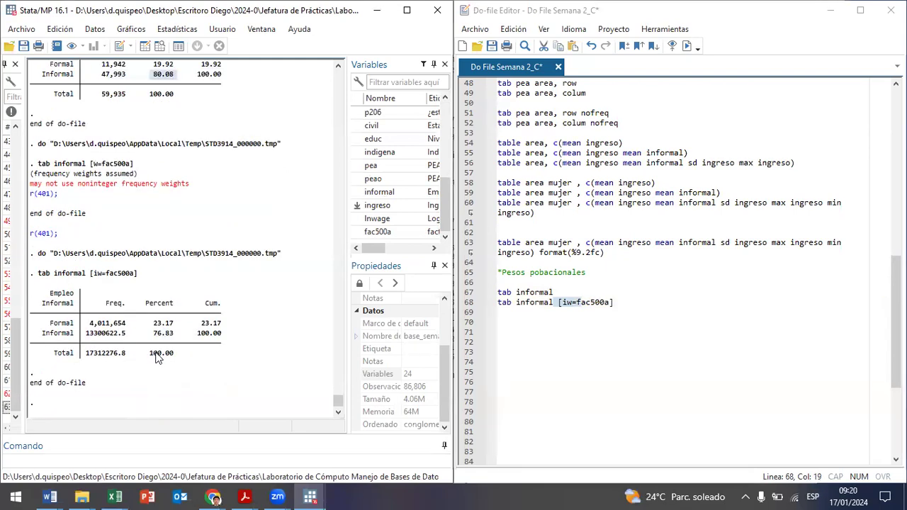
double_click(165, 333)
drag(168, 337, 184, 338)
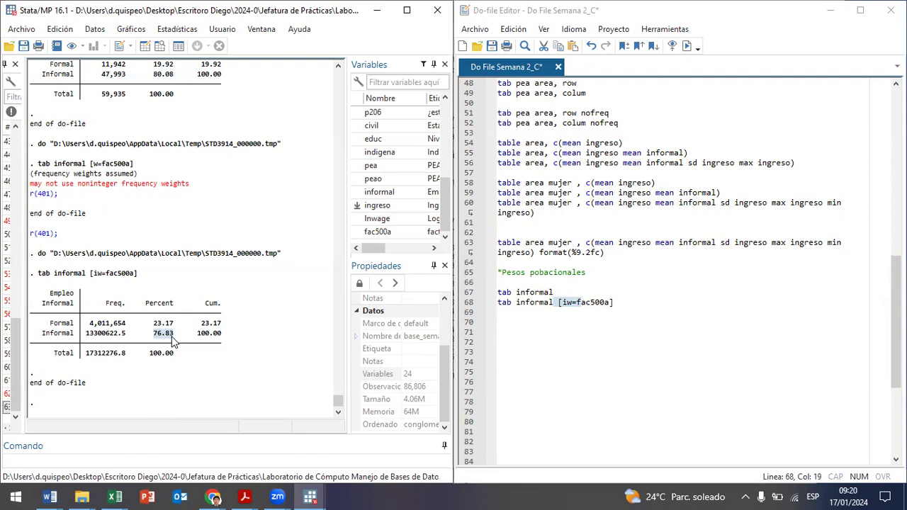
scroll(173, 341, up, 2)
double_click(161, 136)
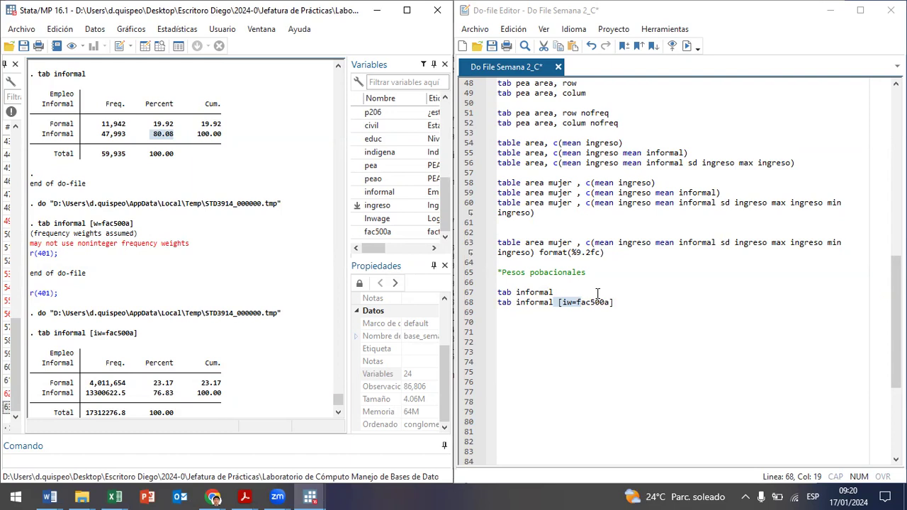
Open the data browser and examine the fac500a expansion factors of individual observations in the first five rows
click(159, 47)
drag(199, 461, 466, 461)
click(317, 93)
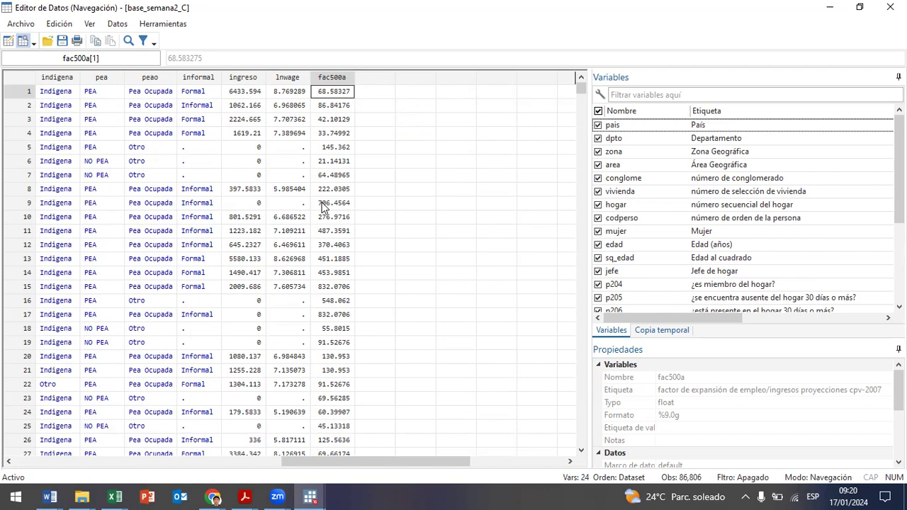
click(27, 134)
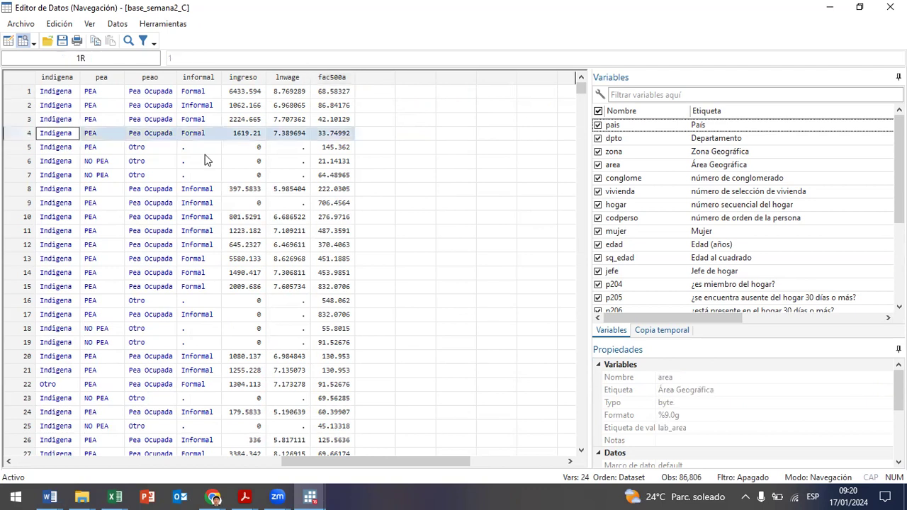
click(332, 137)
click(338, 149)
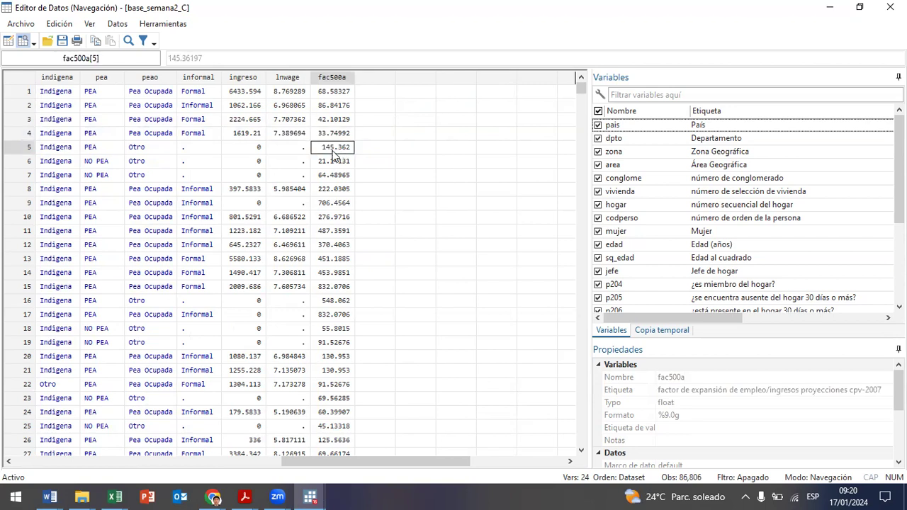
Compare the full records of observations 4 and 5 in the data browser
click(39, 147)
click(23, 148)
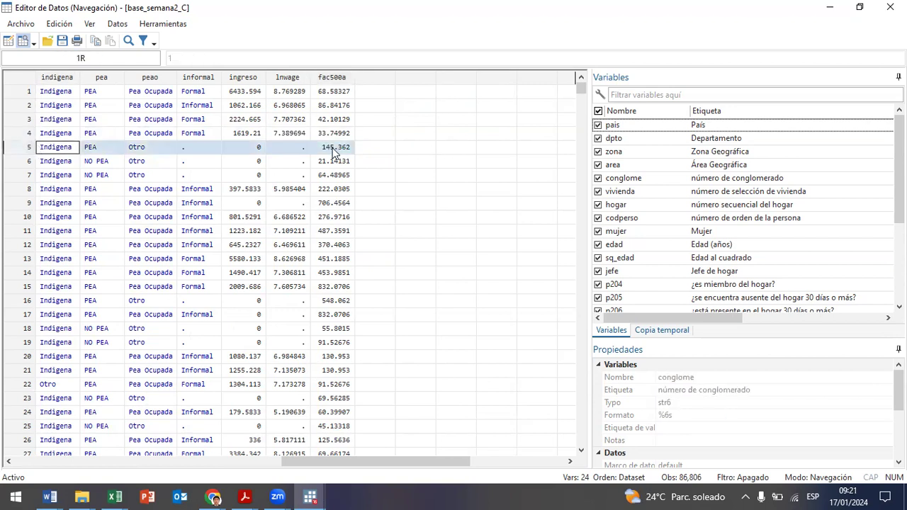
click(24, 134)
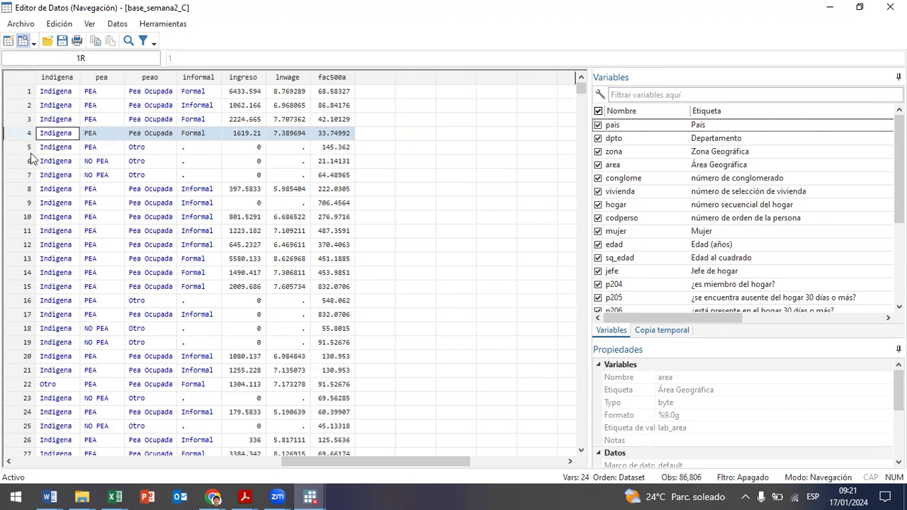
key(Down)
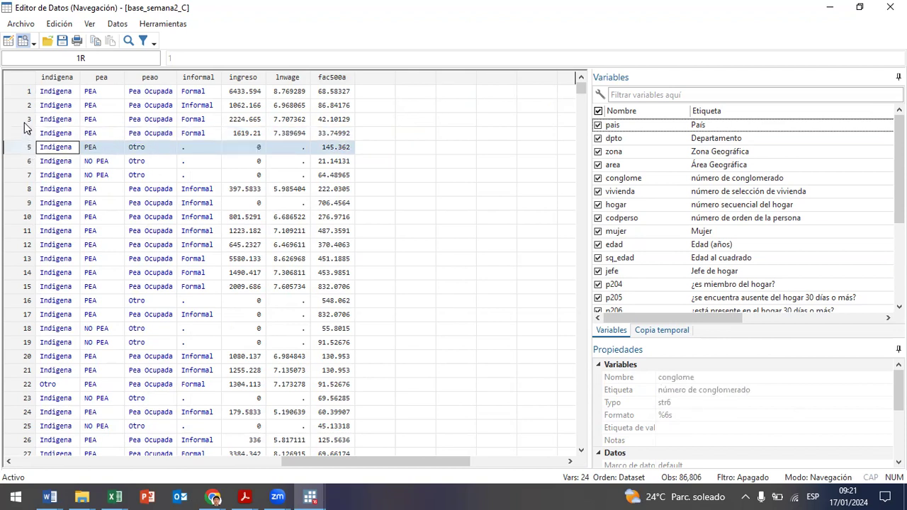
key(Up)
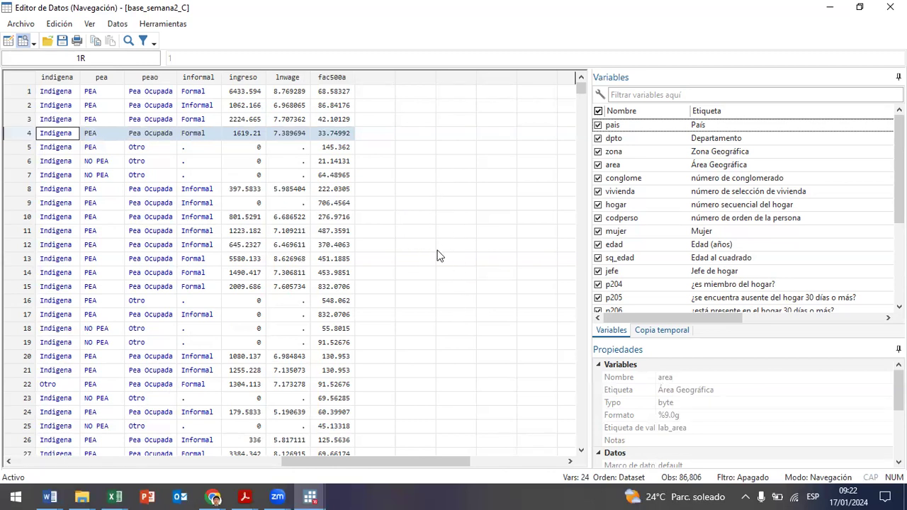
Examine the fac500a expansion factors of rows 4, 5, 23, 26 and 27, and close the data browser
click(330, 149)
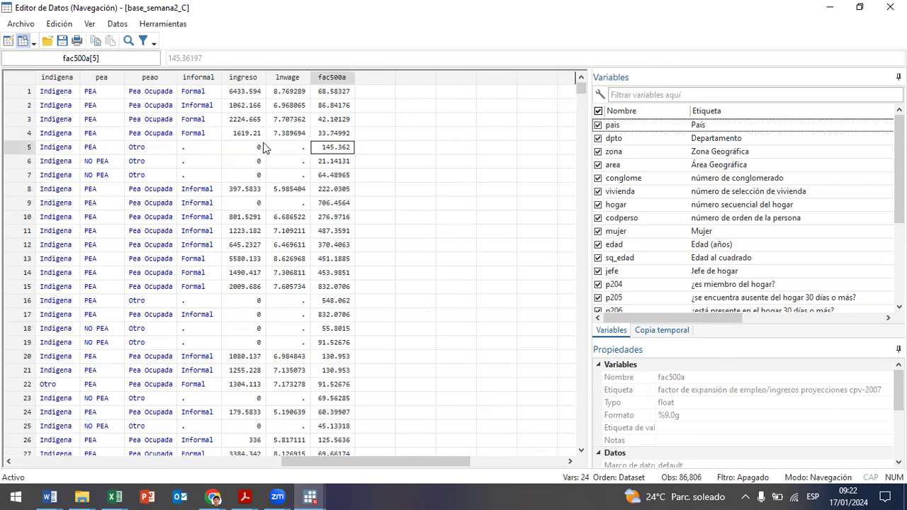
click(344, 133)
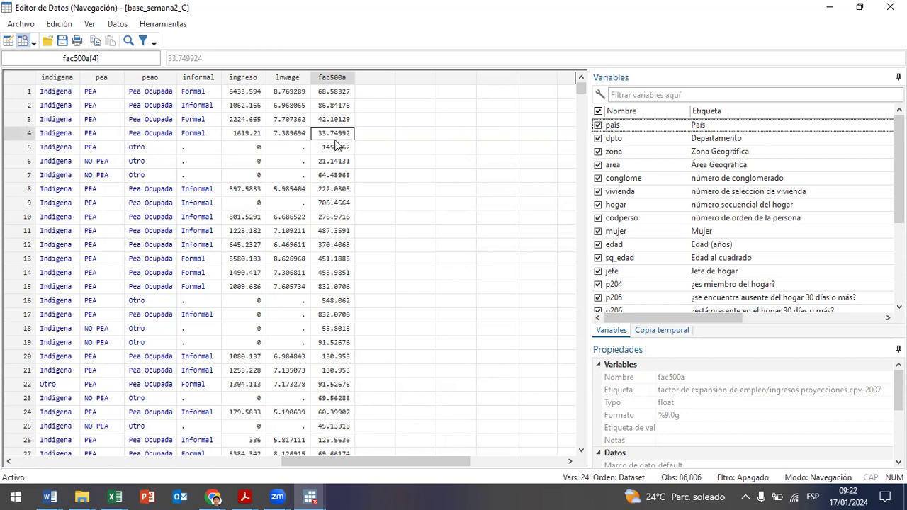
scroll(292, 362, down, 2)
click(329, 317)
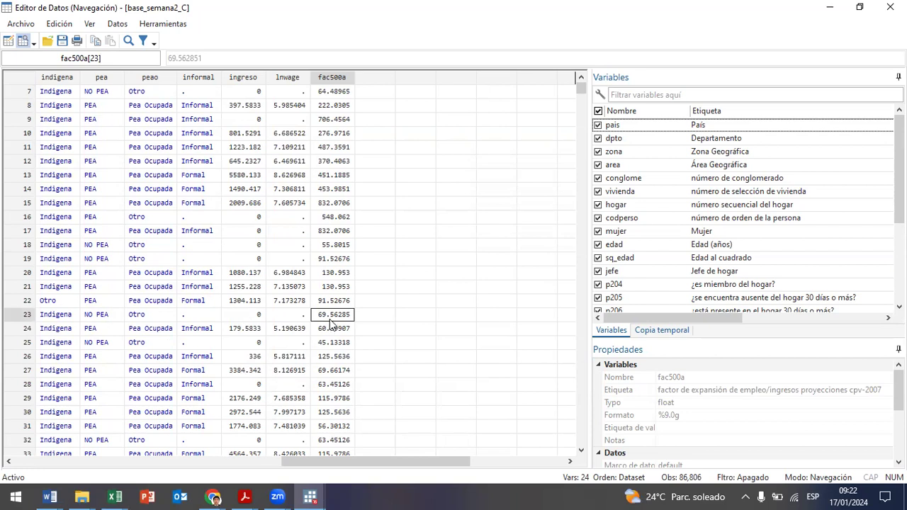
click(331, 375)
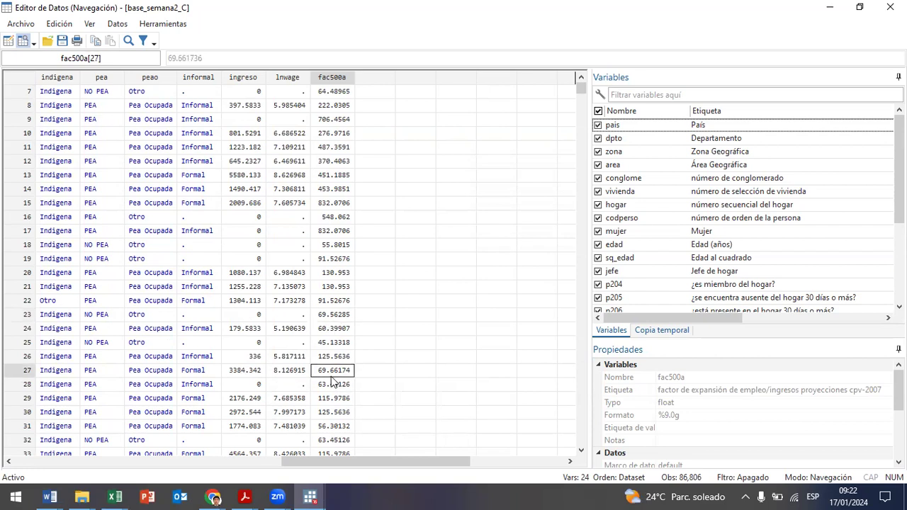
click(337, 358)
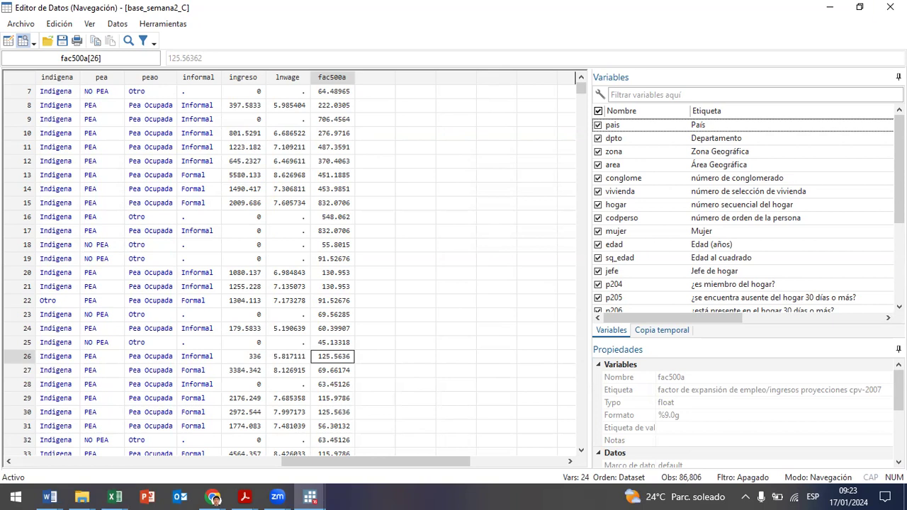
click(890, 7)
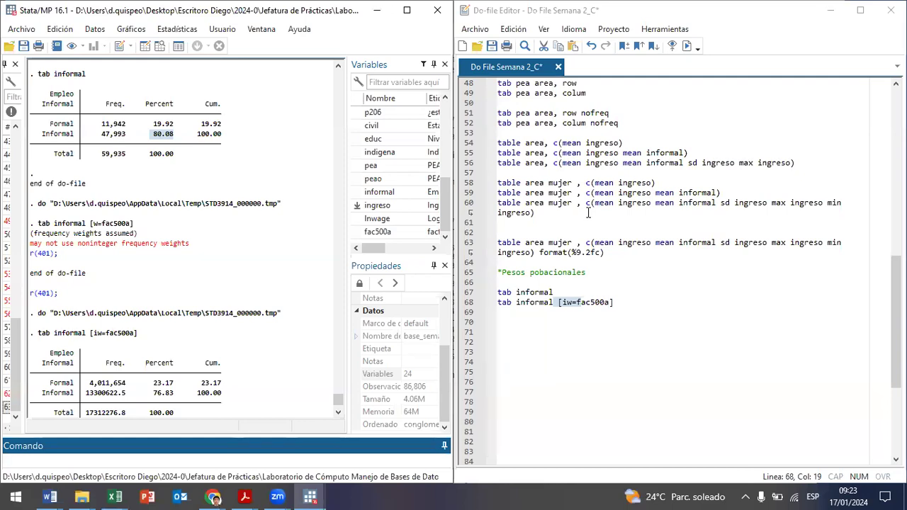
Review the "[iw=fac500a]" weight expression on line 68 of the do-file
click(654, 302)
click(605, 303)
drag(605, 303, 551, 304)
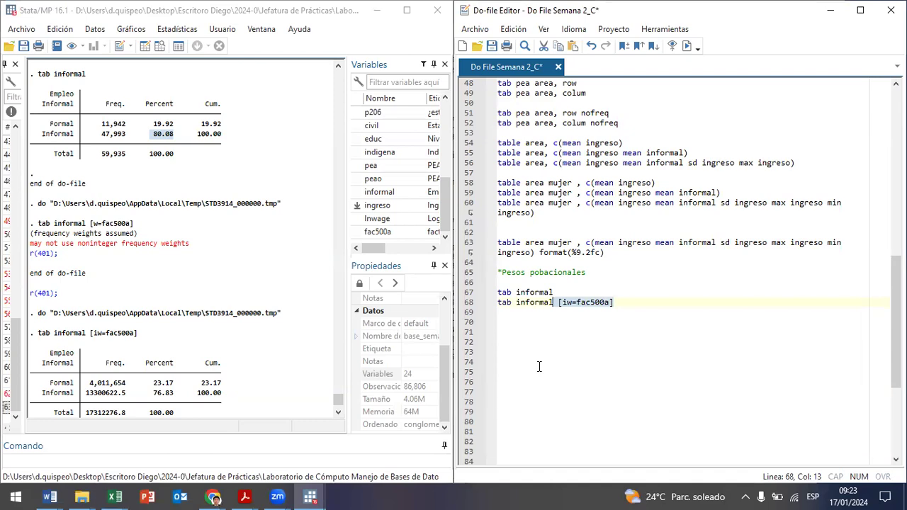
drag(646, 304, 559, 305)
Switch to Chrome to view the ENAHO 2012 module list on the INEI microdata page, and return to the Stata do-file
click(213, 497)
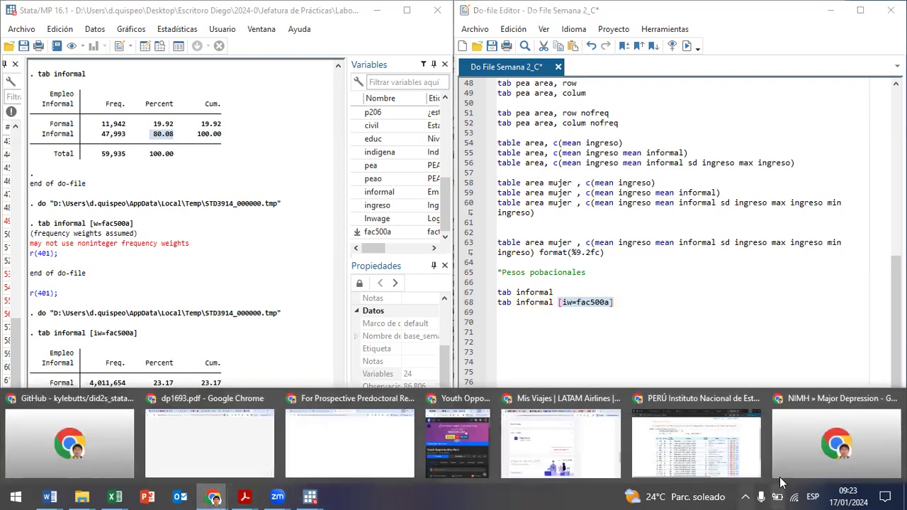
click(691, 436)
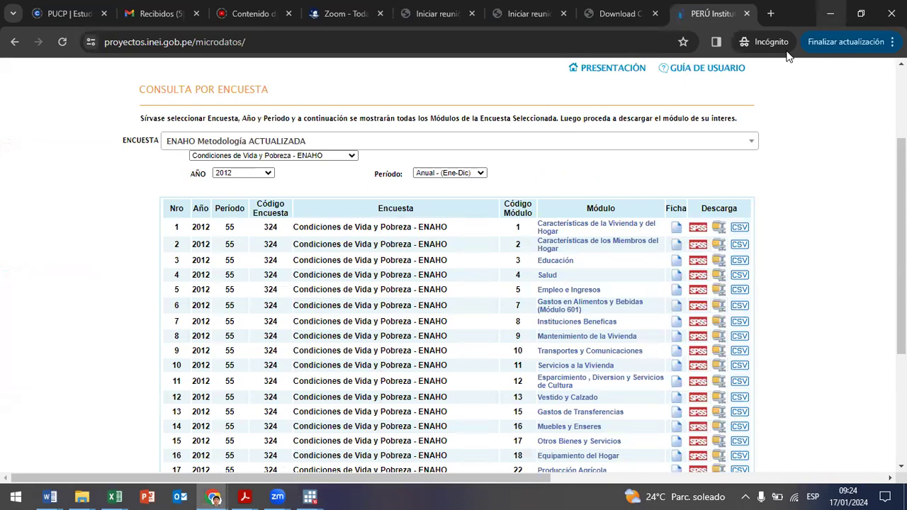
click(830, 13)
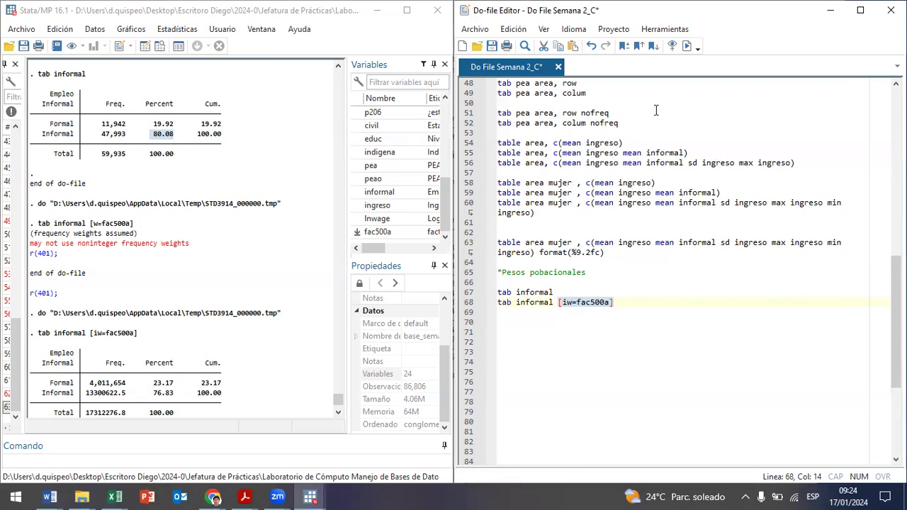
click(625, 303)
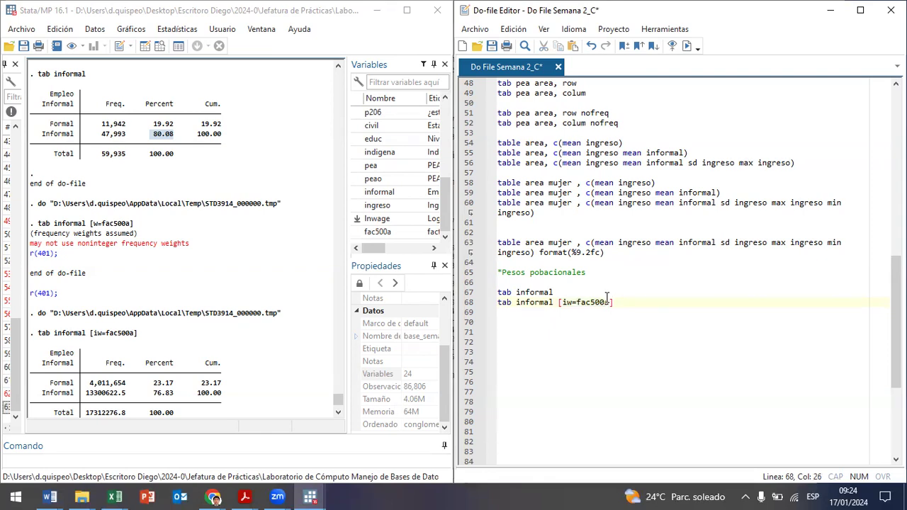
Open Stata's help for the "tab" command and go to the two-way tabulation entry
click(212, 454)
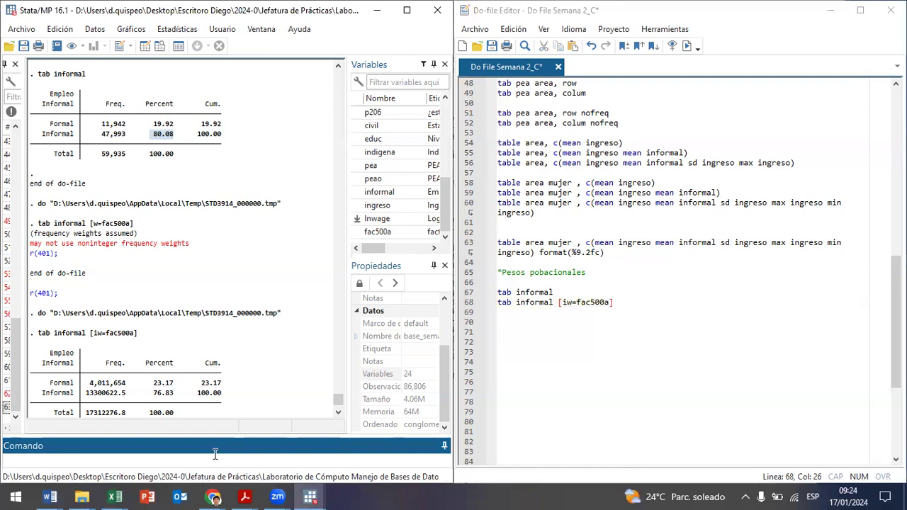
text(tab)
key(Return)
text(help tab)
key(Return)
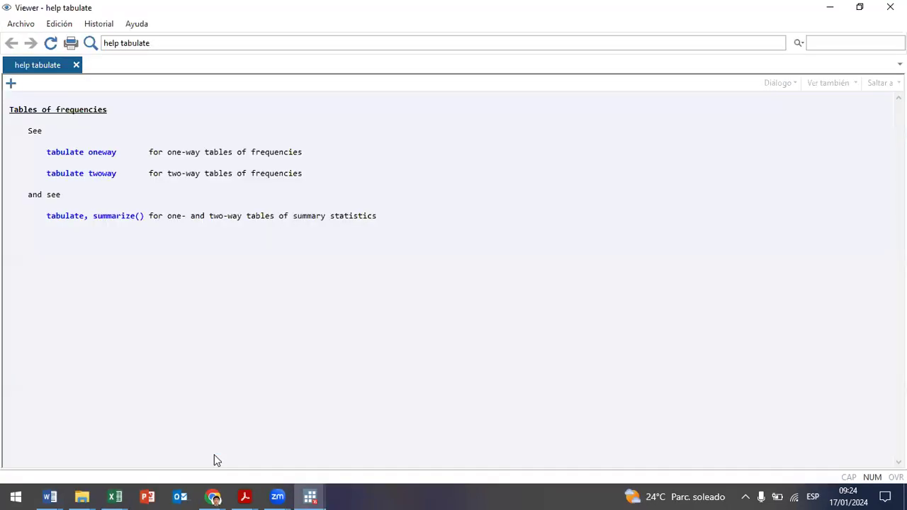
click(97, 180)
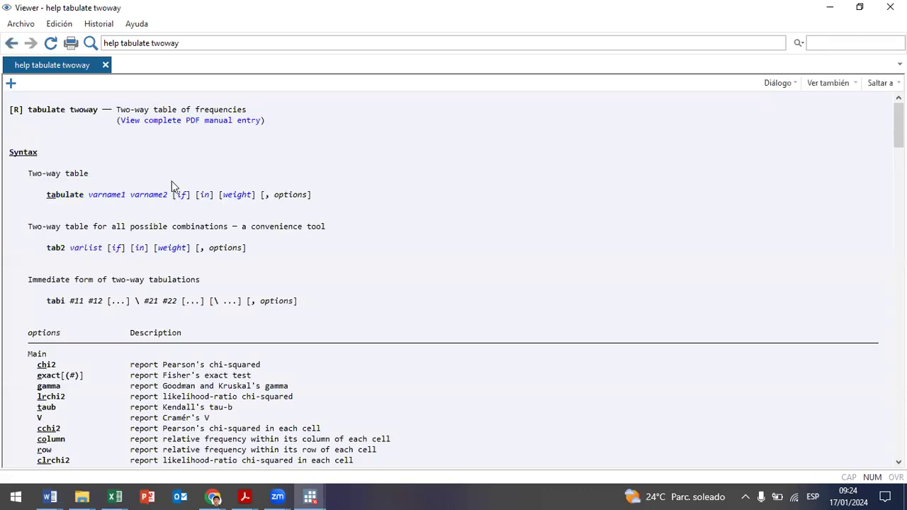
Go to the weight notes in the "tabulate twoway" help and examine which weight types are allowed
click(244, 198)
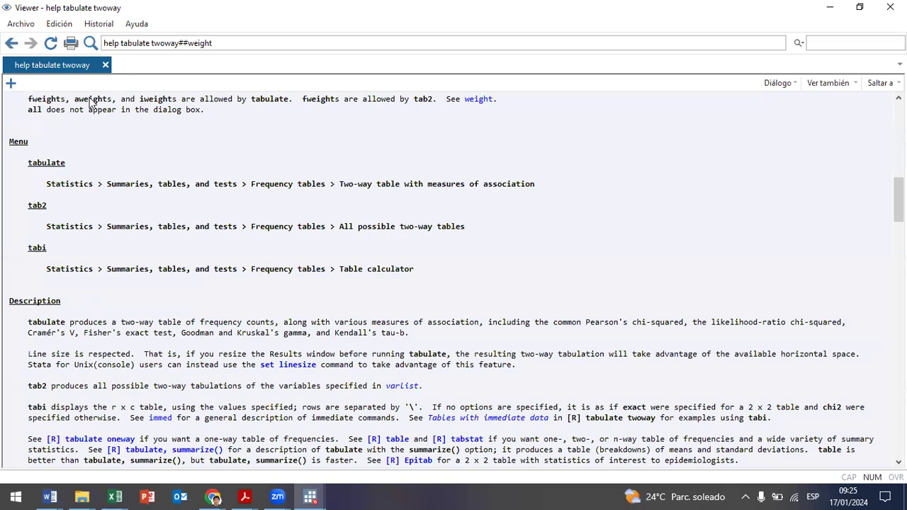
drag(31, 105, 108, 104)
click(42, 111)
click(147, 98)
Look through the options, examples and stored results of the "tabulate twoway" help, and close the help viewer
scroll(196, 217, down, 13)
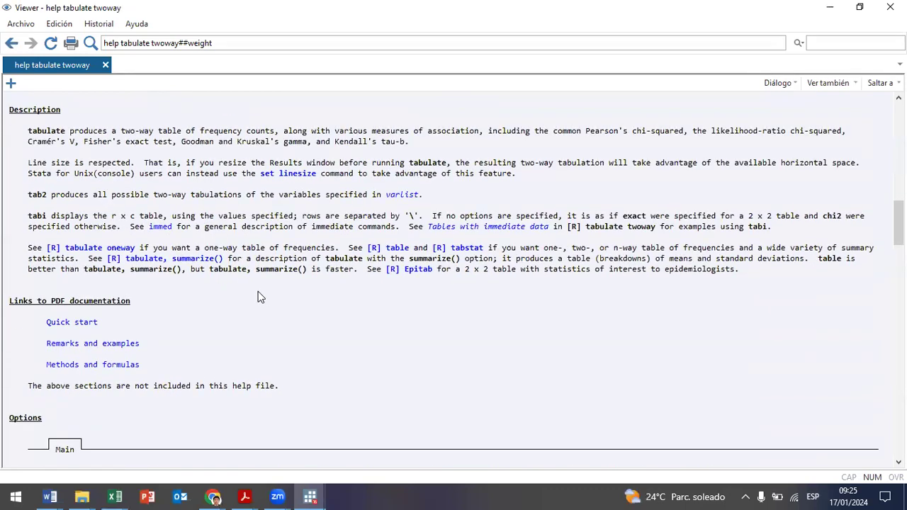
scroll(262, 295, down, 9)
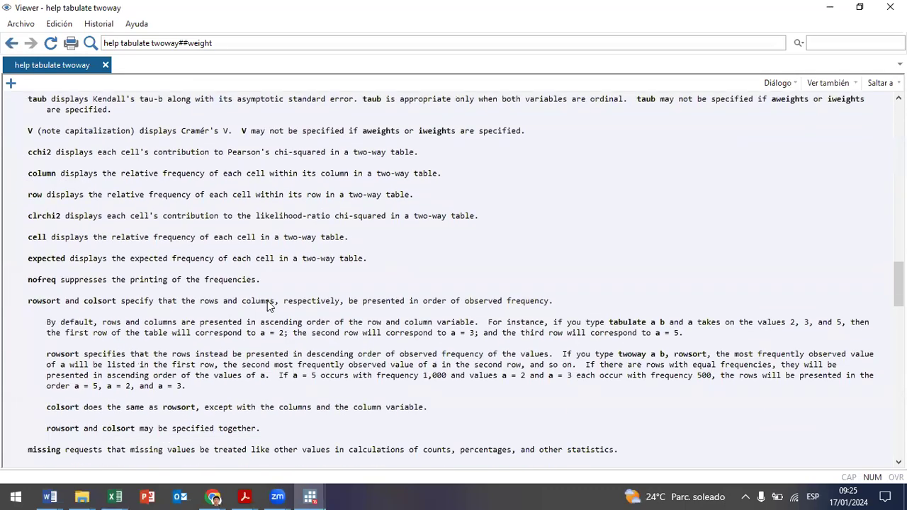
scroll(273, 306, down, 4)
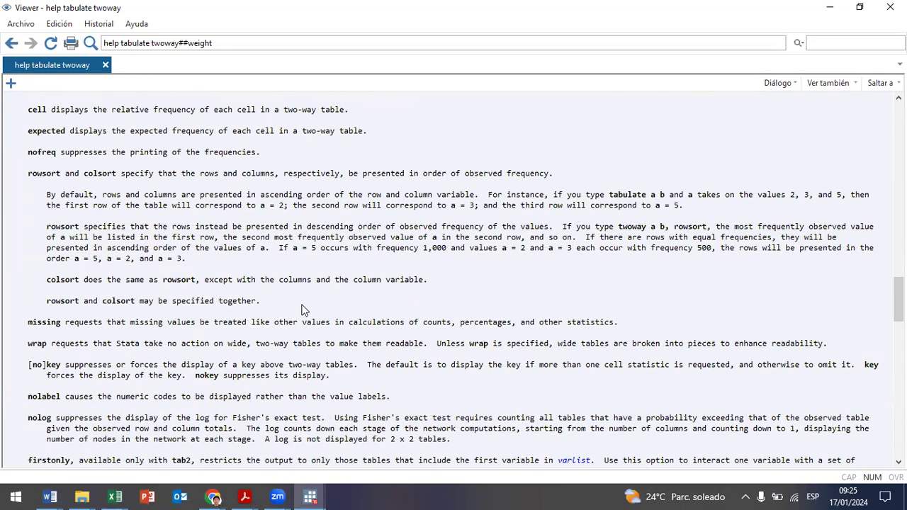
scroll(304, 241, down, 10)
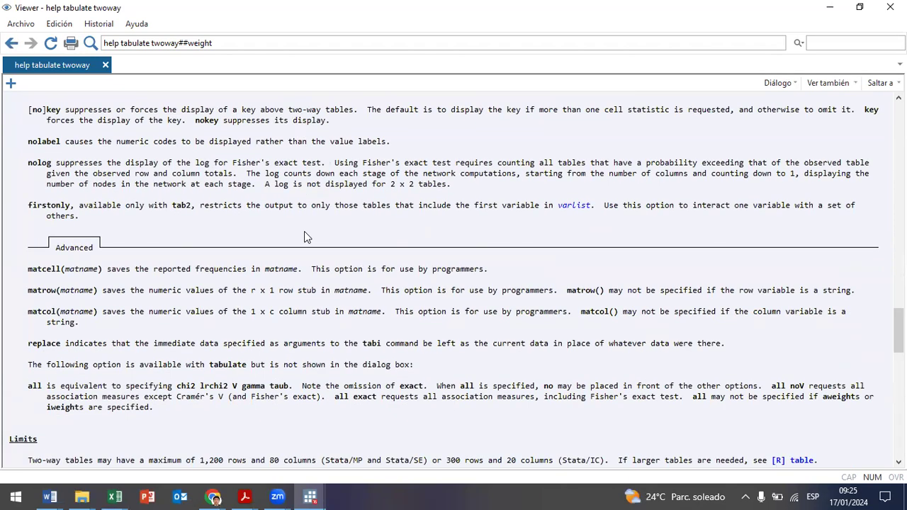
scroll(306, 236, down, 20)
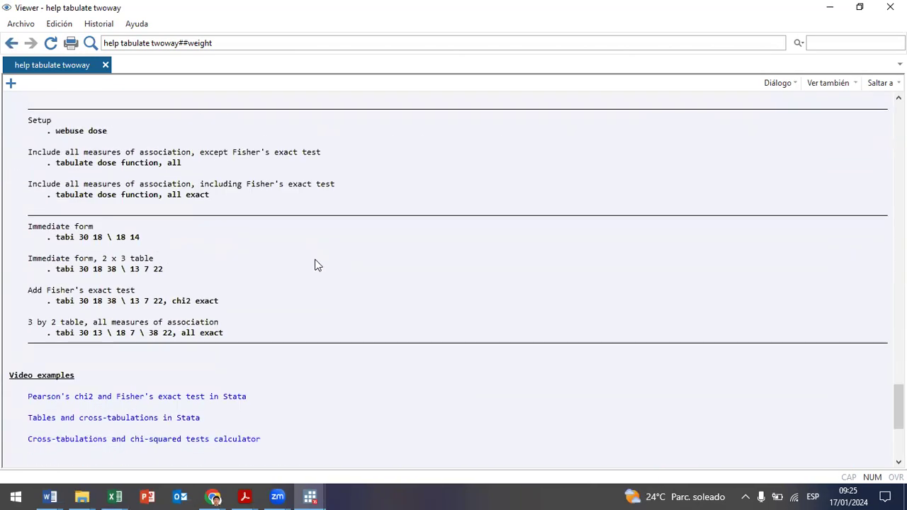
scroll(316, 264, down, 3)
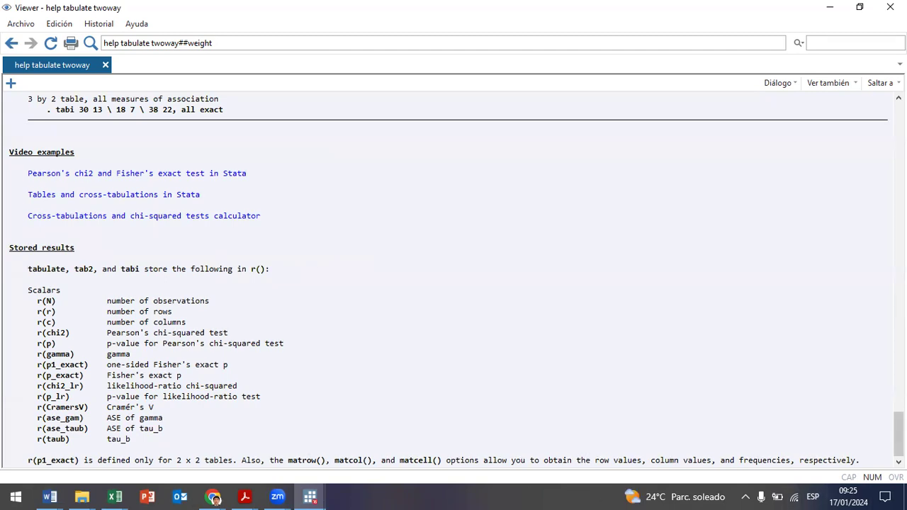
drag(898, 434, 898, 119)
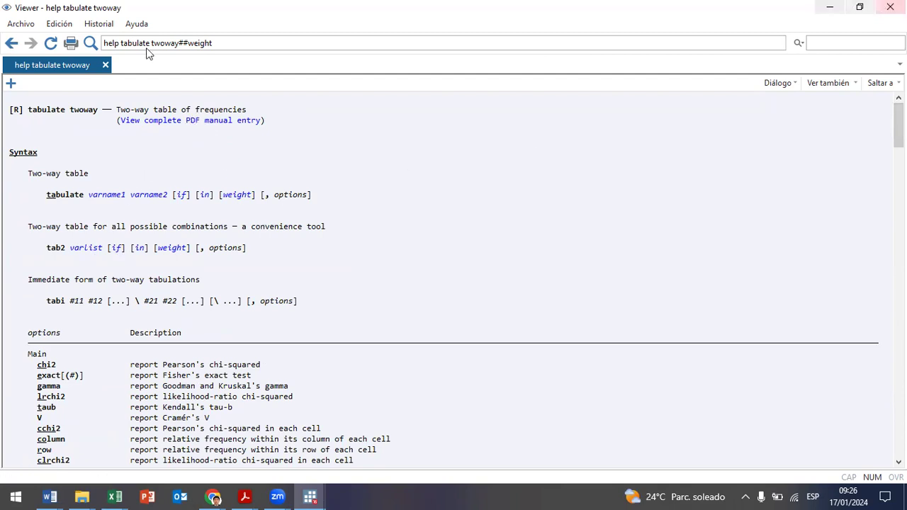
click(890, 7)
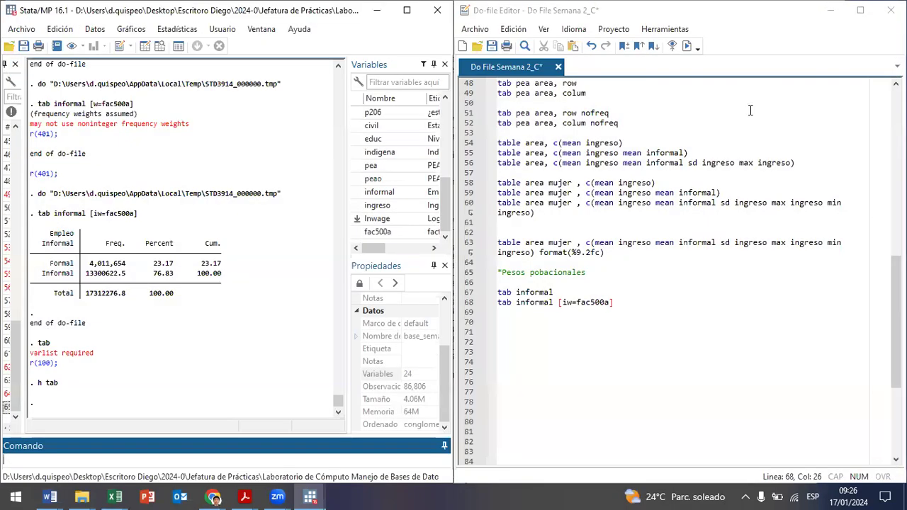
Examine the "iw" weight type and its position after "tab informal" in the line 68 command
click(564, 302)
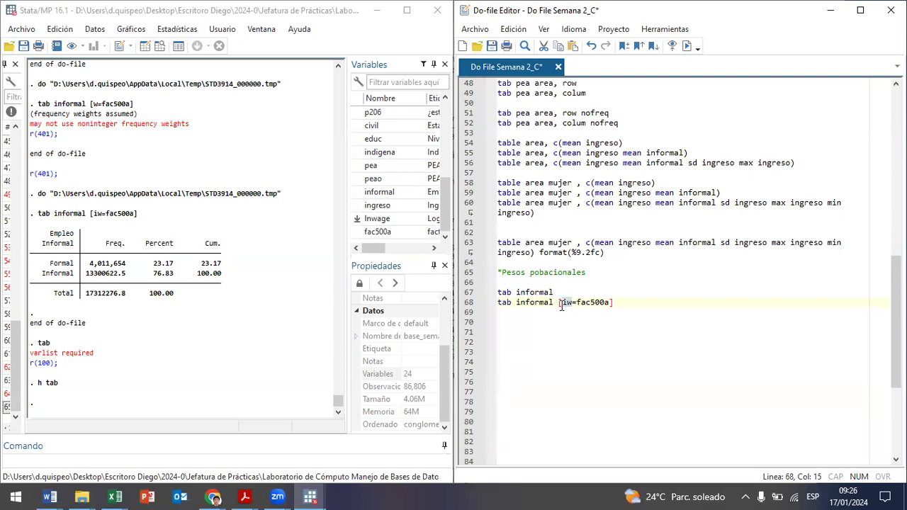
click(573, 307)
click(564, 302)
click(559, 302)
key(shift+Home)
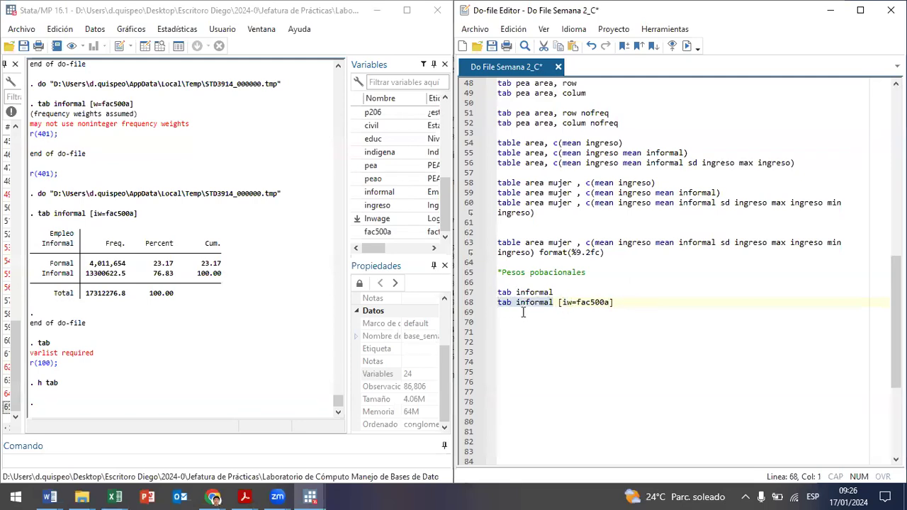
drag(559, 301, 627, 301)
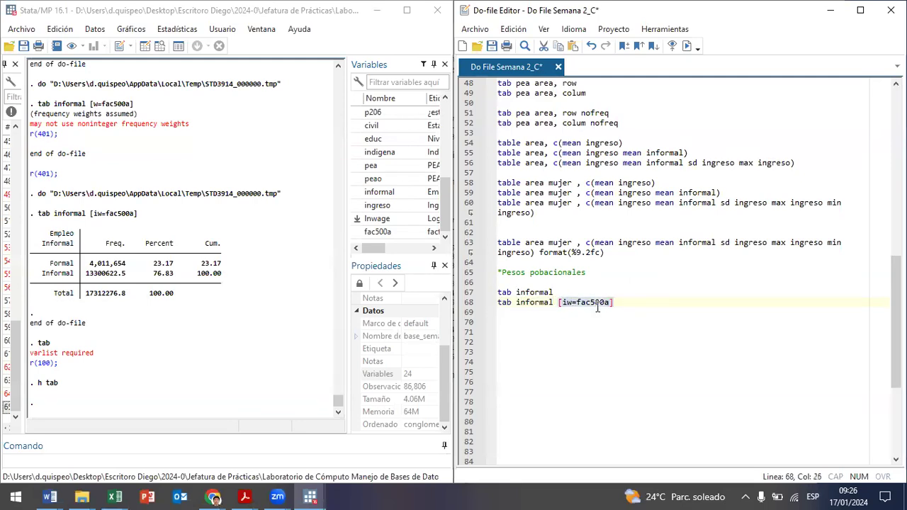
Try the weight prefixes "p" and "a" on line 68, reduce the weight to "[w=fac500a]" and run the command
click(567, 302)
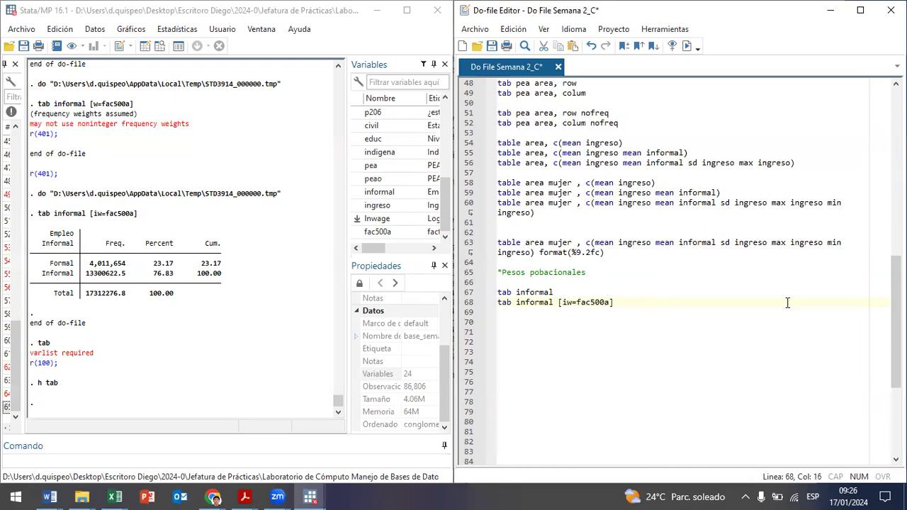
key(BackSpace)
text(p)
key(BackSpace)
text(a)
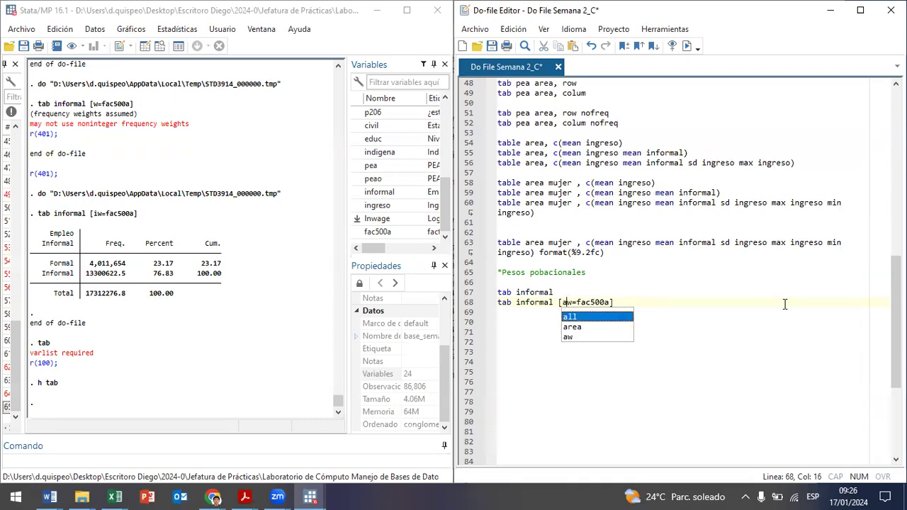
key(BackSpace)
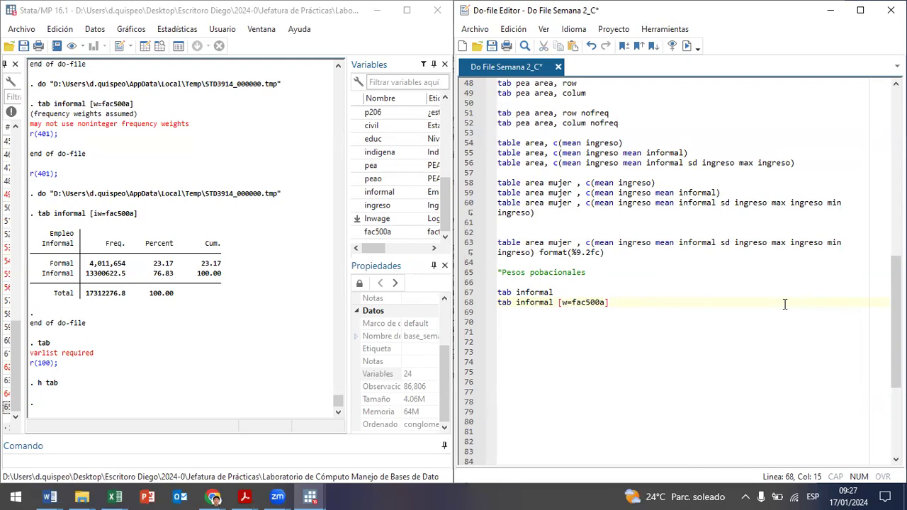
key(shift+Left)
key(shift+Left)
key(ctrl+d)
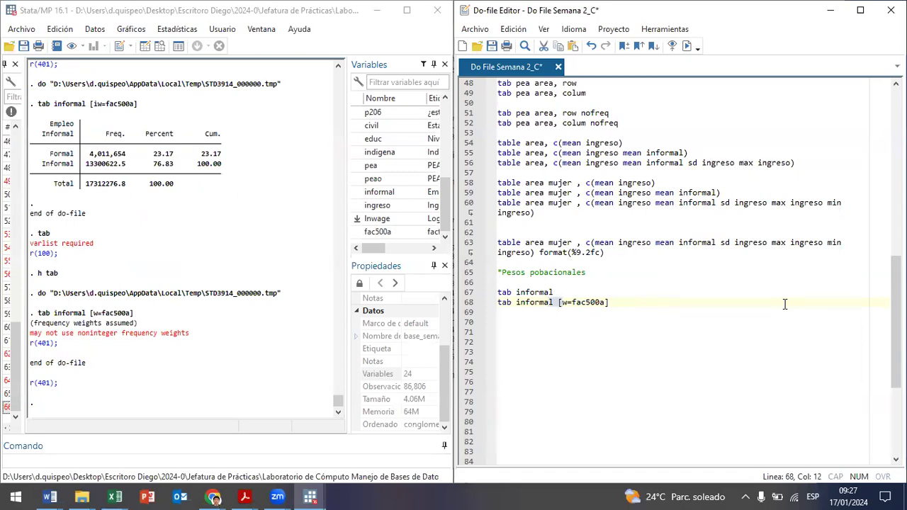
Set the weight on line 68 back to "[iw=fac500a]"
key(Right)
key(Right)
key(Right)
text(i)
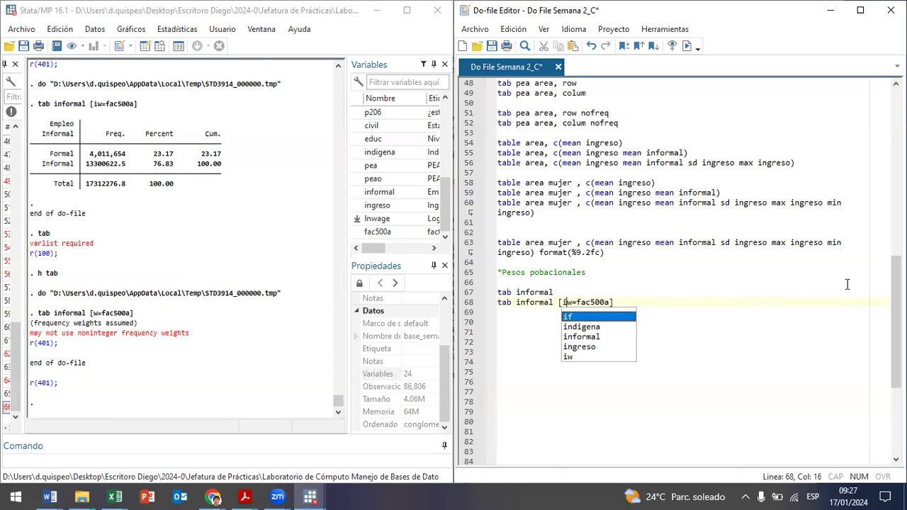
Run the weighted informal employment tabulation on line 68 and place the cursor before its weight expression
key(ctrl+d)
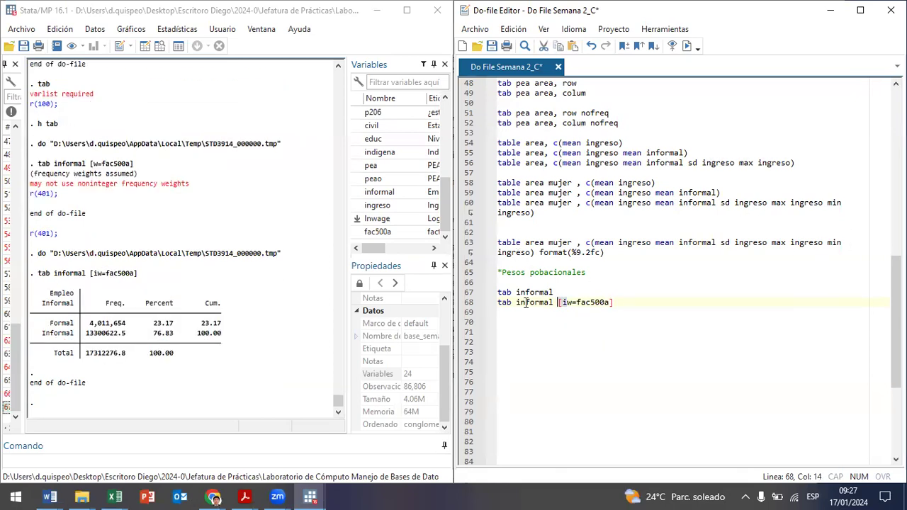
click(547, 304)
click(559, 304)
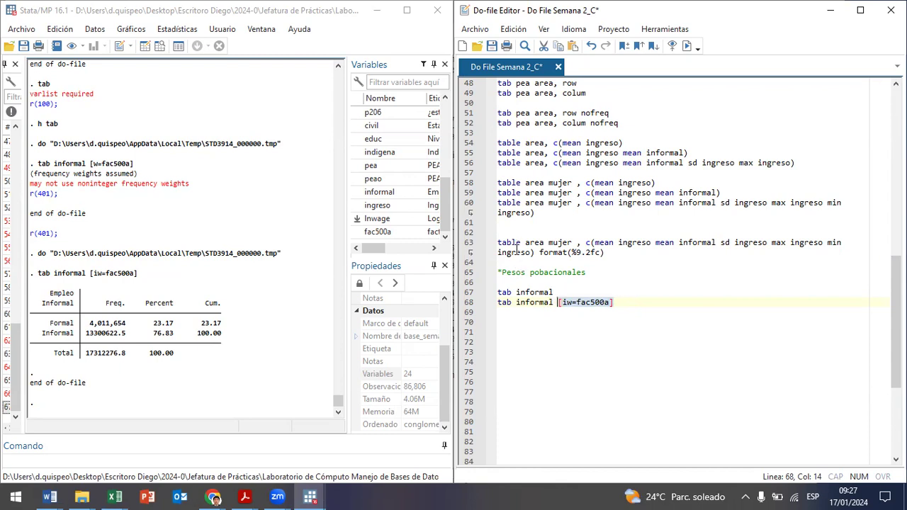
Copy the area-by-sex table command with format(%9.2fc) from line 63 to line 70, below the weighted tabulation
scroll(519, 252, up, 4)
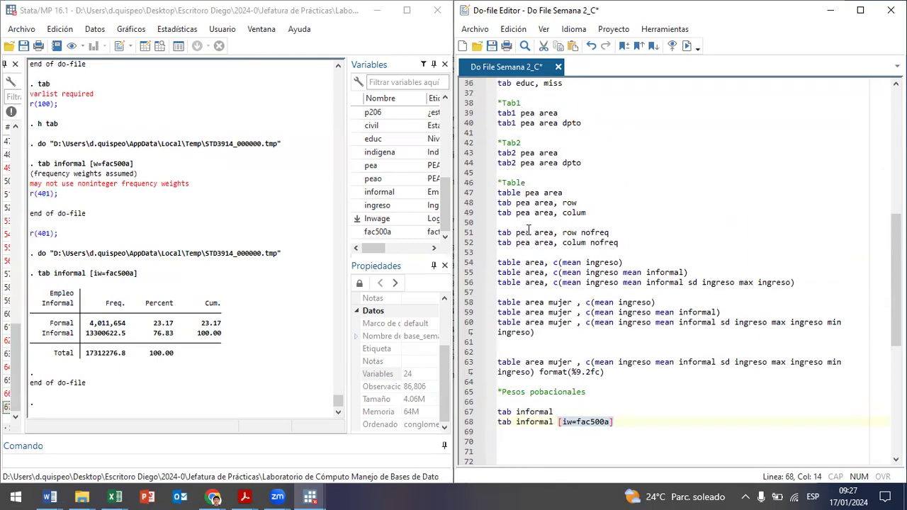
scroll(535, 233, up, 4)
scroll(537, 232, up, 6)
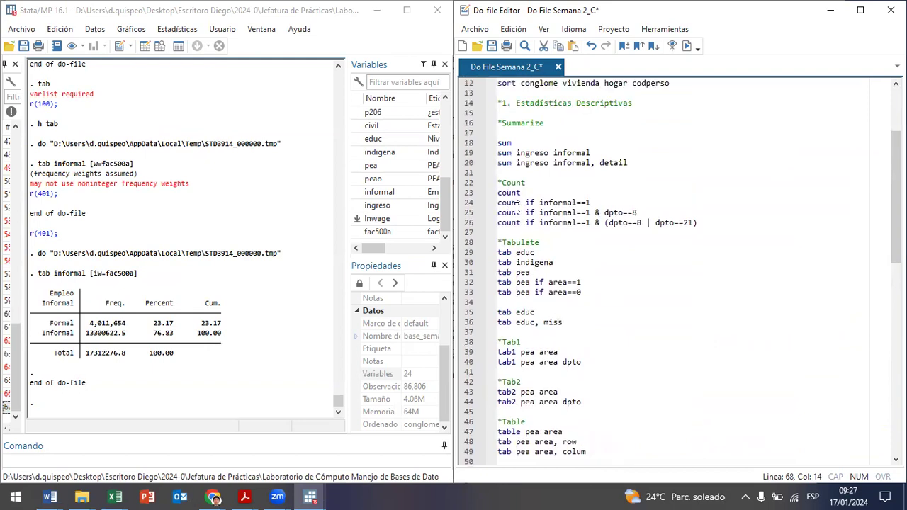
scroll(634, 382, down, 12)
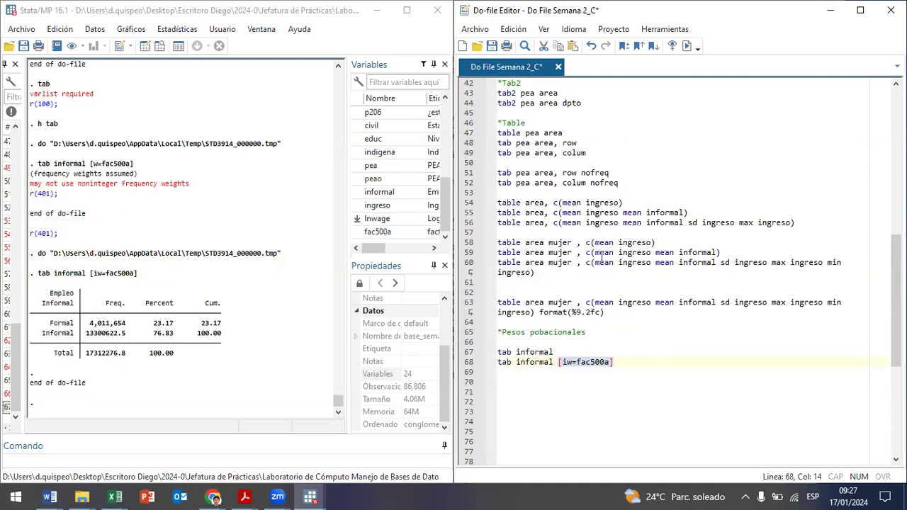
drag(616, 313, 469, 307)
key(ctrl+c)
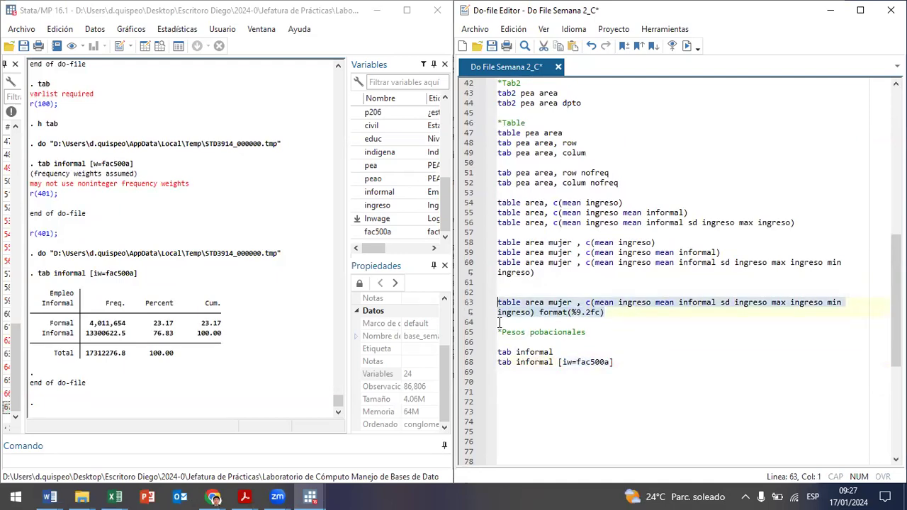
click(546, 383)
key(ctrl+v)
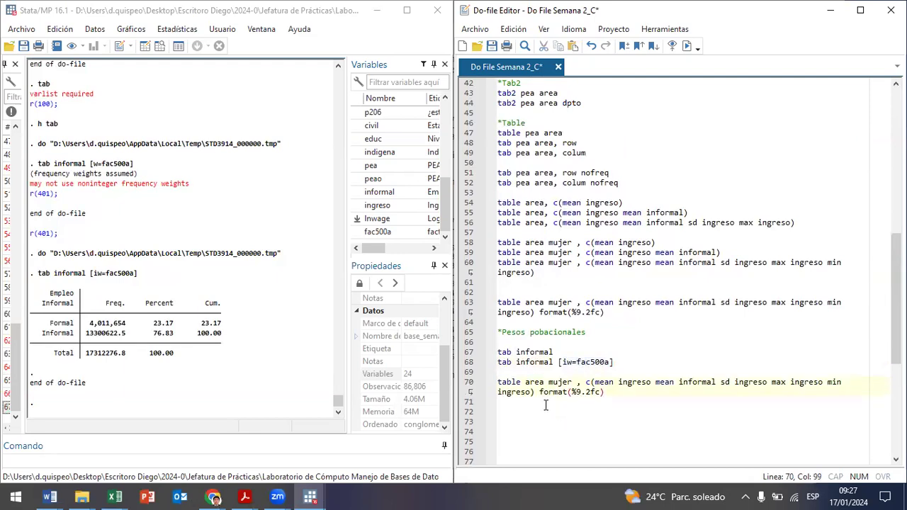
Run the unweighted area-by-sex table command on line 70
drag(524, 382, 563, 392)
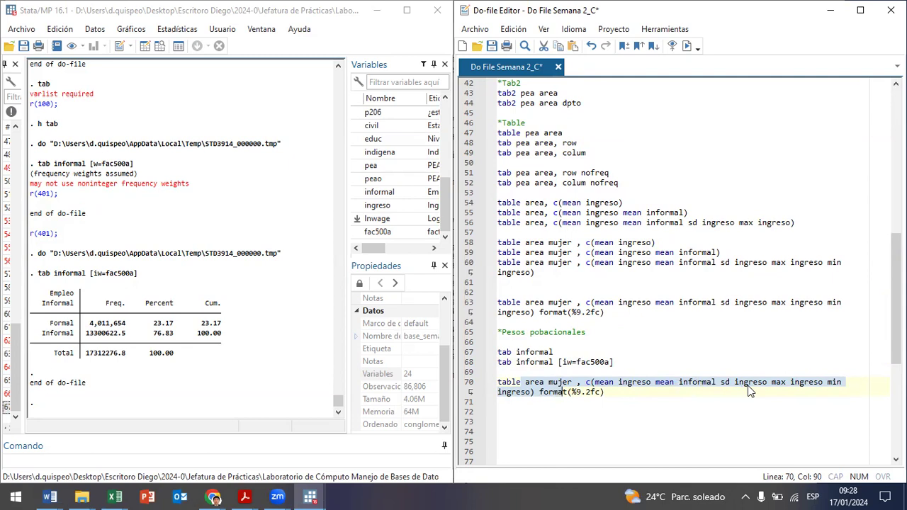
drag(539, 383, 543, 392)
key(ctrl+d)
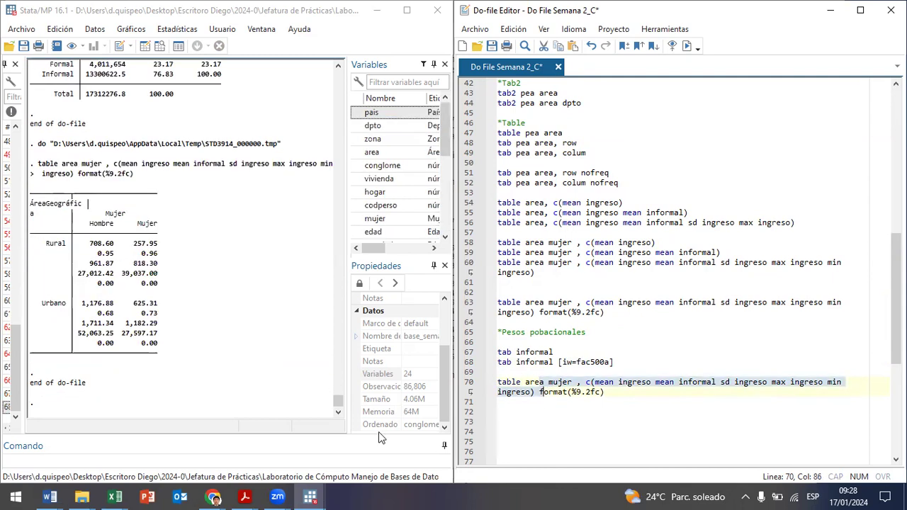
Insert the weight "[iw=fac500a]" from line 68 after "mujer" in the line 70 table command and run it
click(613, 362)
drag(613, 362, 559, 362)
key(ctrl+c)
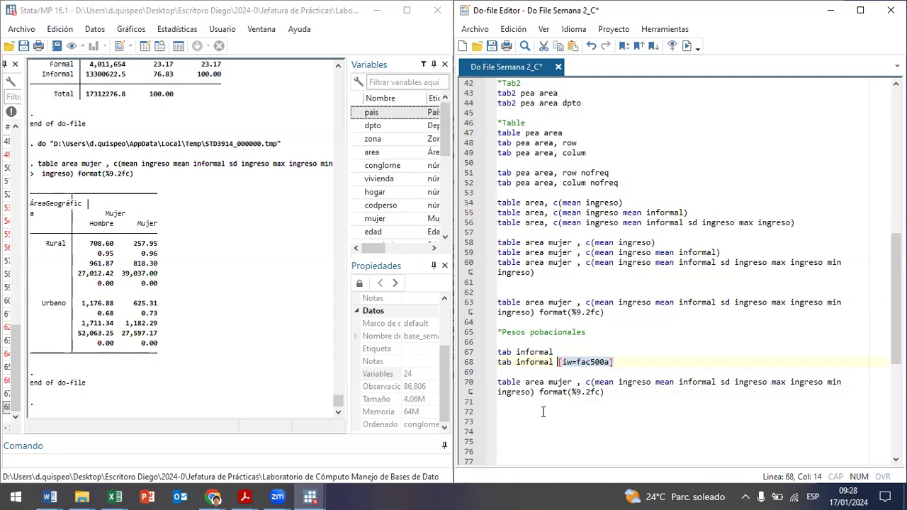
click(579, 382)
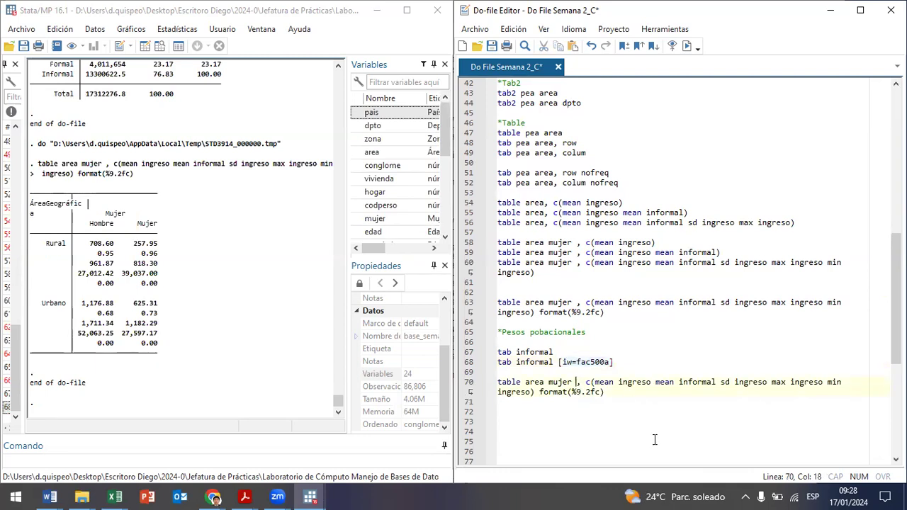
key(ctrl+v)
click(633, 392)
key(ctrl+d)
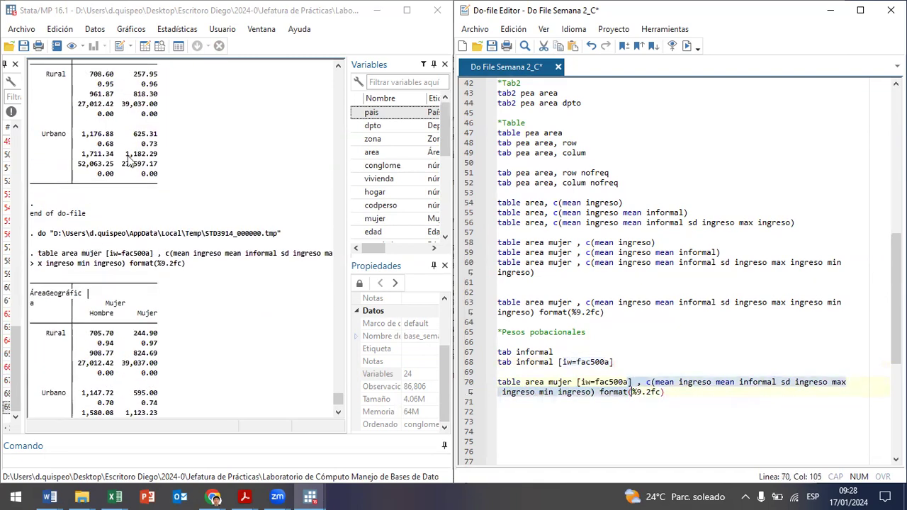
Compare the rural means, standard deviations and maximums of income for men and women between the unweighted and weighted tables
double_click(98, 74)
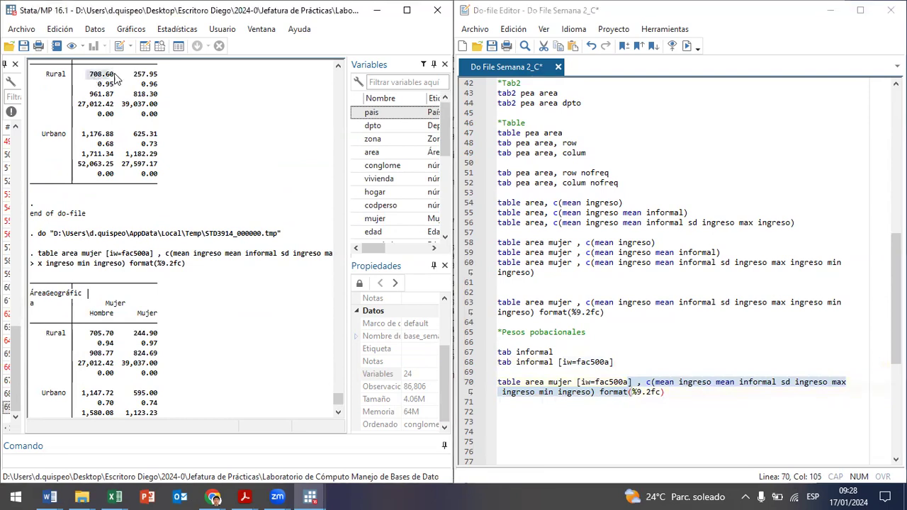
double_click(90, 333)
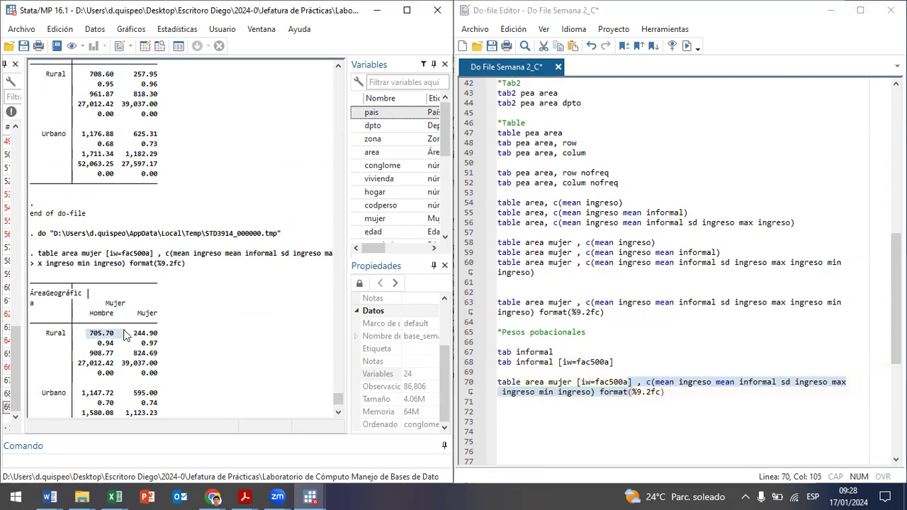
double_click(142, 75)
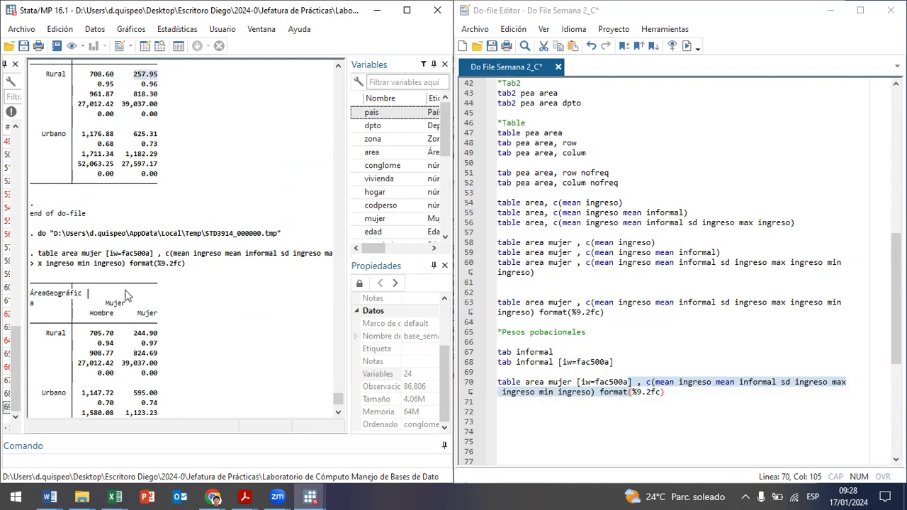
double_click(148, 333)
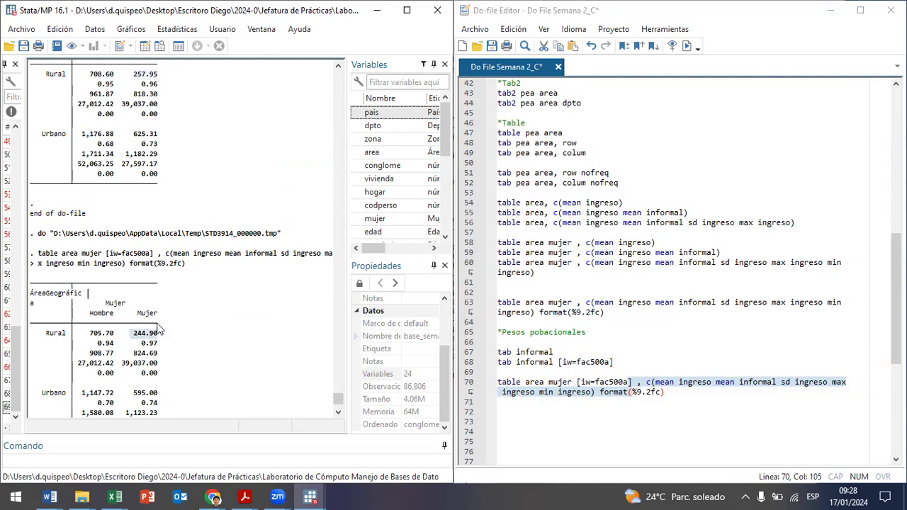
scroll(157, 148, up, 2)
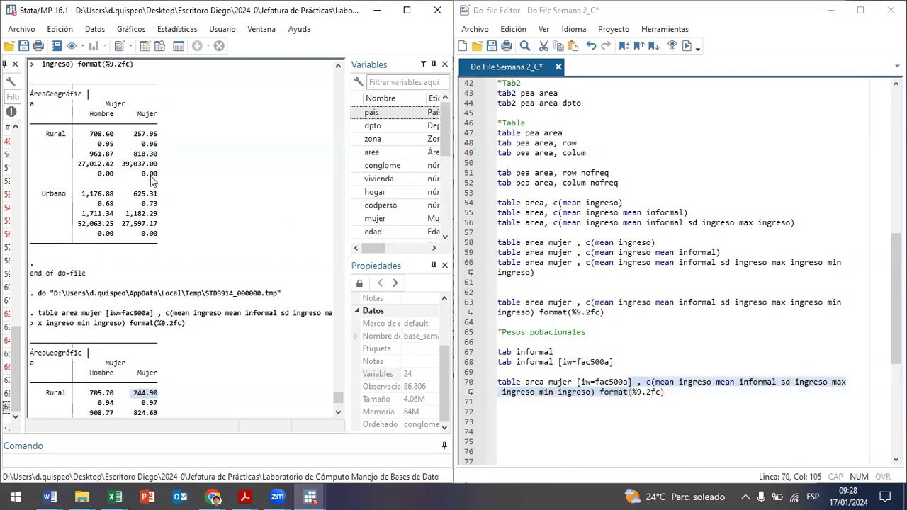
scroll(149, 173, down, 3)
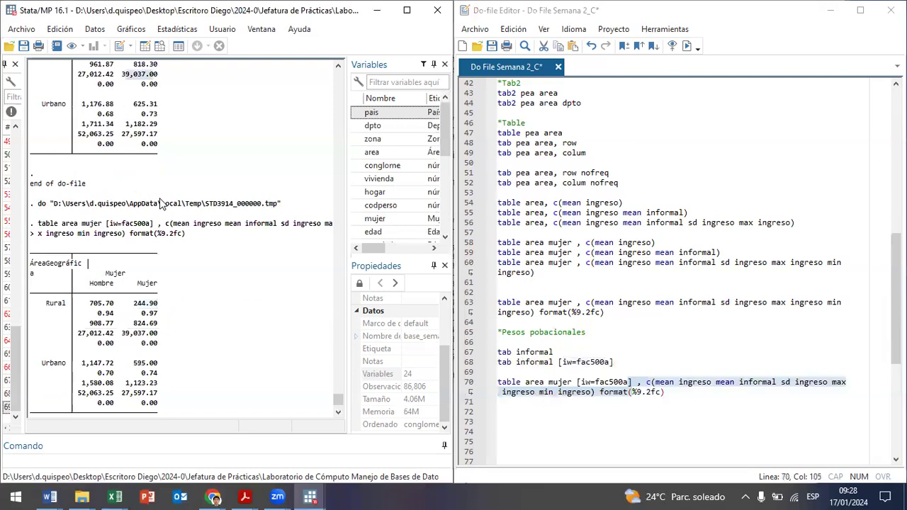
drag(122, 333, 156, 337)
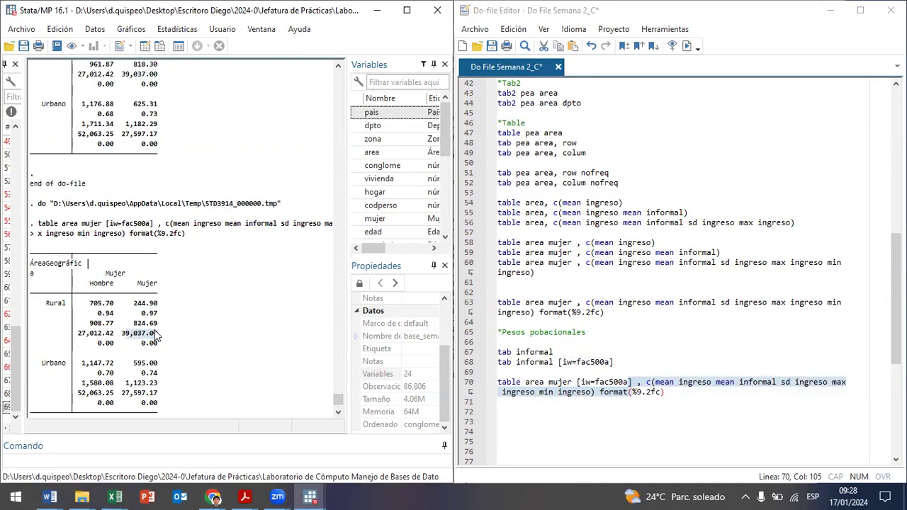
click(136, 69)
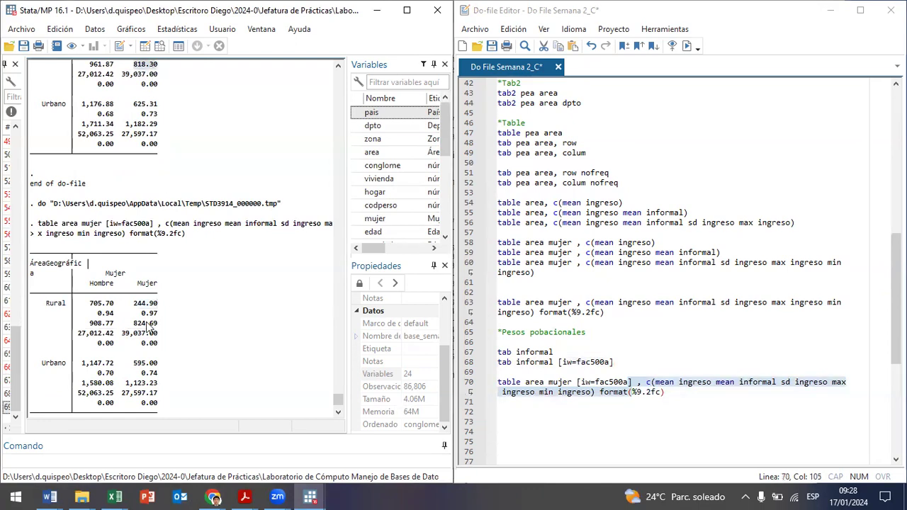
drag(133, 325, 161, 329)
click(721, 394)
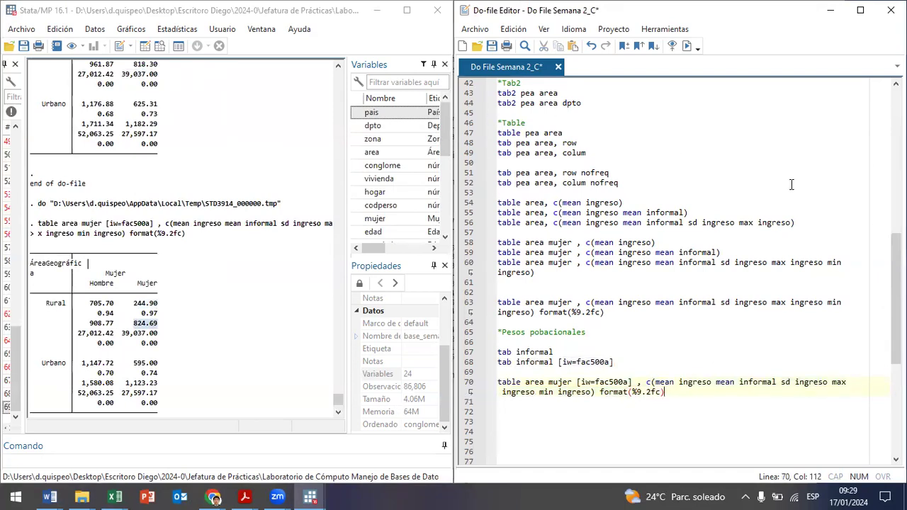
Browse the dataset, examine the label and properties of the variable fac500a, and close the data browser
click(161, 46)
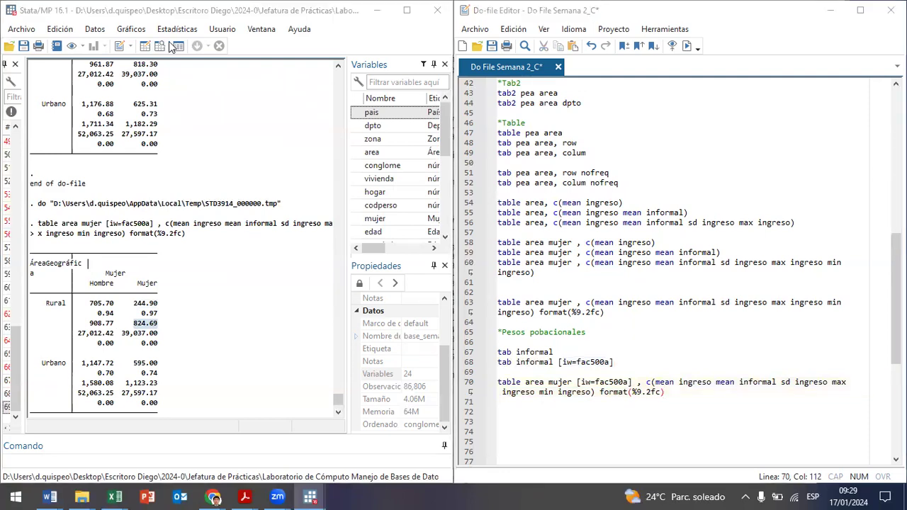
click(718, 287)
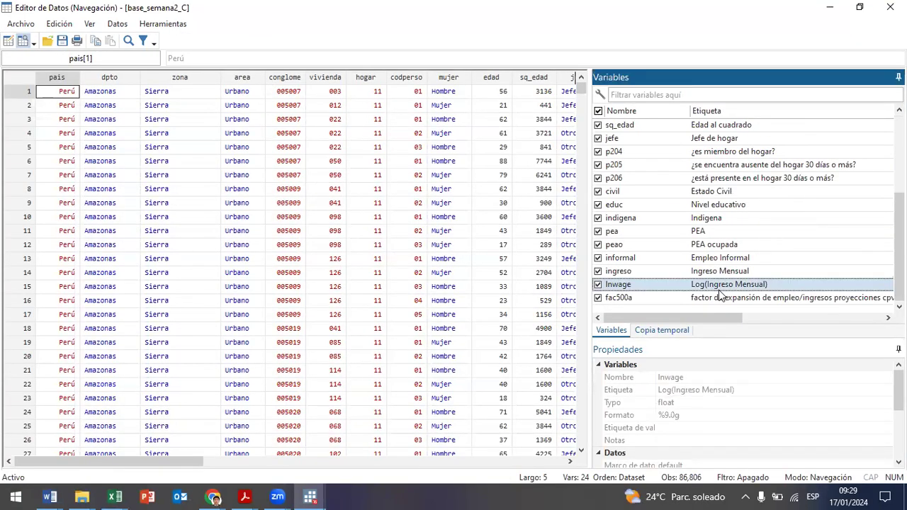
click(611, 299)
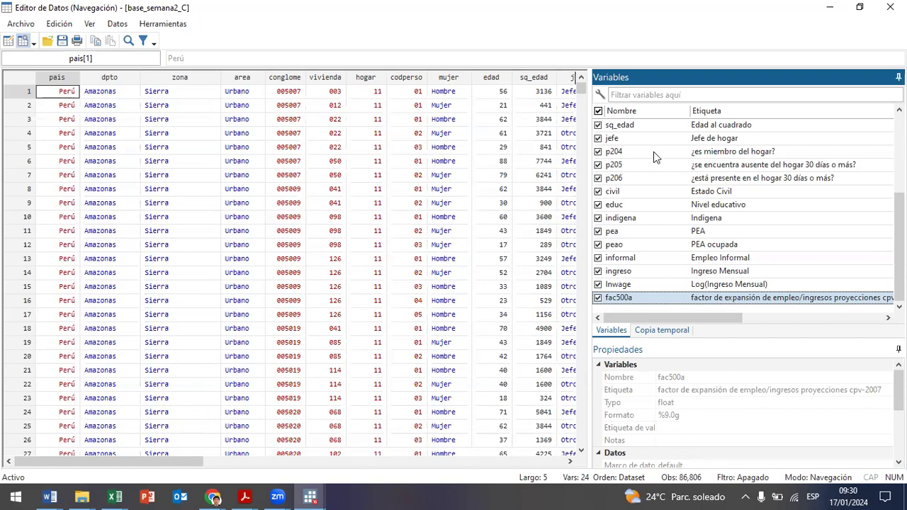
click(890, 7)
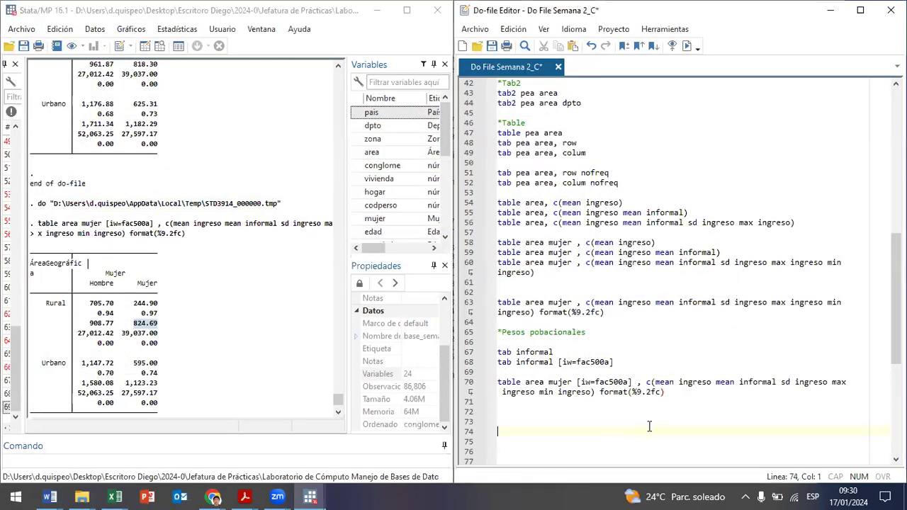
Write the comment heading "*****Diseño Muestral" on line 74 and select it
text(*****Diseñ)
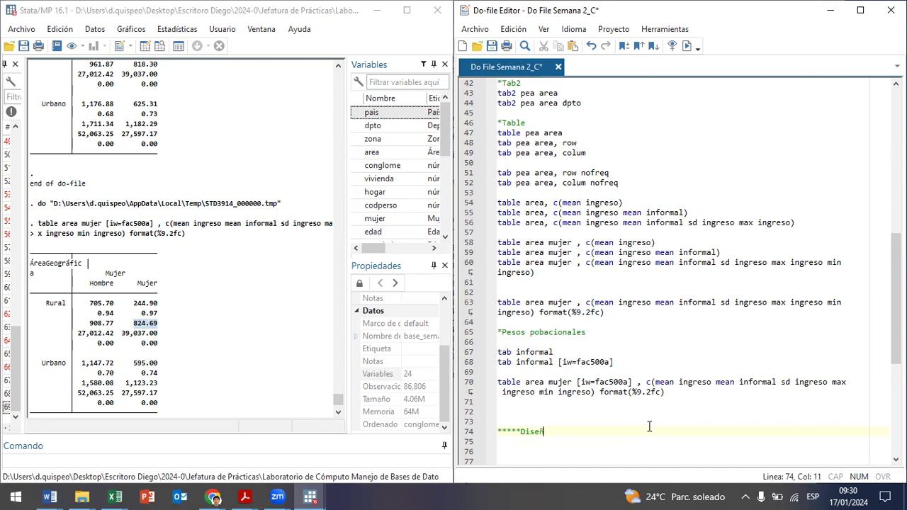
text(a Mie)
key(BackSpace)
key(BackSpace)
text(uestral)
key(shift+Left)
key(shift+Left)
key(shift+Left)
key(shift+Left)
key(shift+Left)
key(shift+Left)
key(shift+Left)
key(shift+Left)
key(shift+Left)
key(shift+Left)
key(shift+Left)
key(shift+Left)
key(shift+Left)
key(shift+Left)
key(shift+Left)
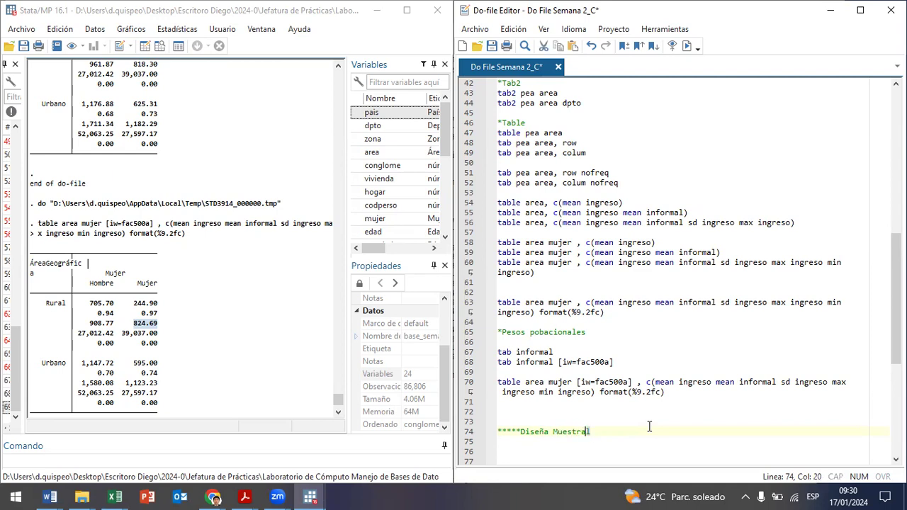
key(Right)
key(Right)
key(Right)
key(Right)
key(BackSpace)
text(p)
key(Right)
key(Left)
key(BackSpace)
text(o)
key(Right)
key(Right)
key(Right)
key(Right)
key(Right)
key(Right)
key(Right)
key(Right)
key(Right)
key(shift+Left)
key(shift+Left)
key(shift+Left)
key(shift+Left)
key(shift+Left)
key(shift+Left)
key(shift+Left)
key(shift+Left)
key(shift+Left)
key(shift+Left)
key(shift+Left)
key(shift+Left)
key(shift+Left)
key(shift+Left)
key(shift+Left)
key(shift+Left)
key(shift+Left)
key(shift+Left)
key(shift+Left)
key(shift+Left)
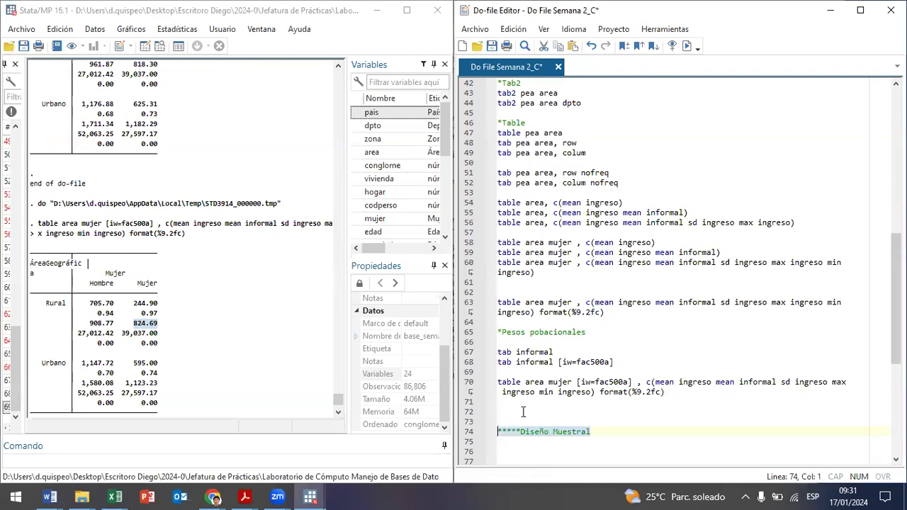
Delete the "Diseño Muestral" heading and the extra blank lines above it
click(611, 440)
drag(611, 440, 497, 420)
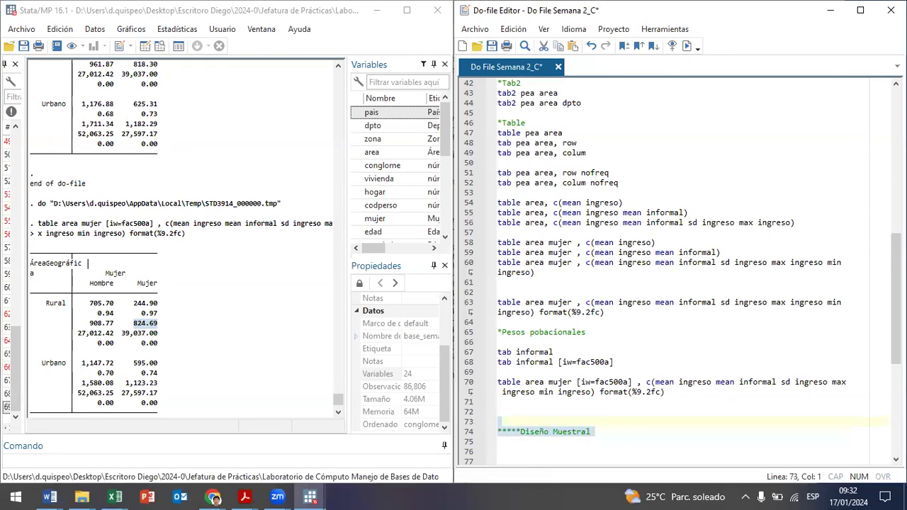
key(Delete)
key(BackSpace)
key(BackSpace)
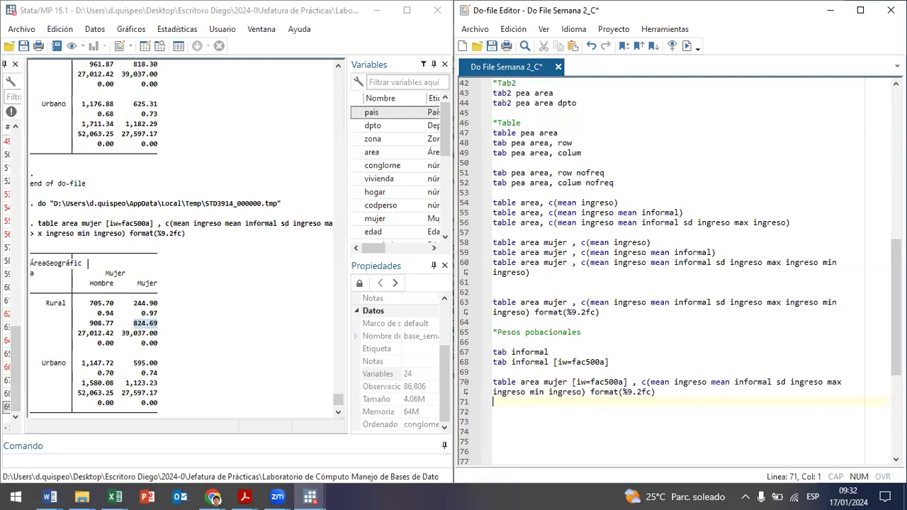
Check the numbering of the first section heading and number the weights heading as "*2. Pesos pobacionales"
scroll(697, 327, up, 5)
right_click(646, 401)
click(698, 163)
scroll(700, 164, up, 9)
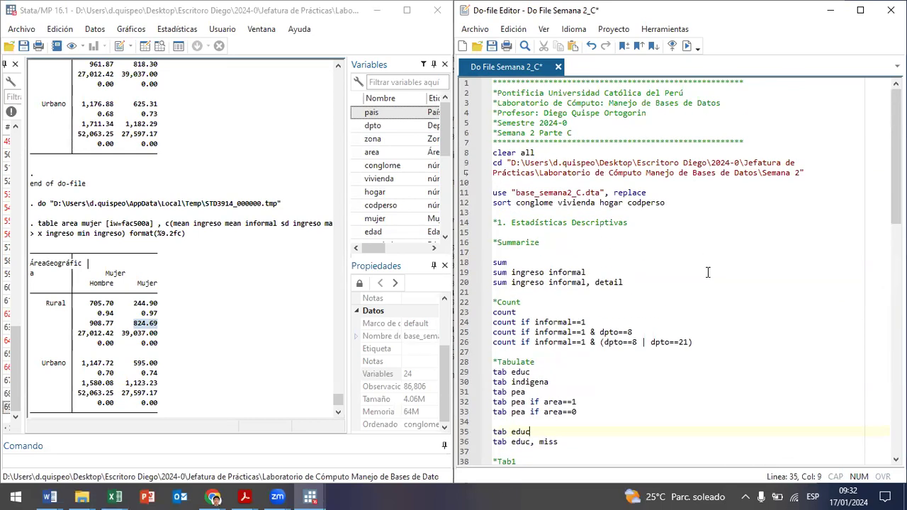
scroll(662, 311, down, 10)
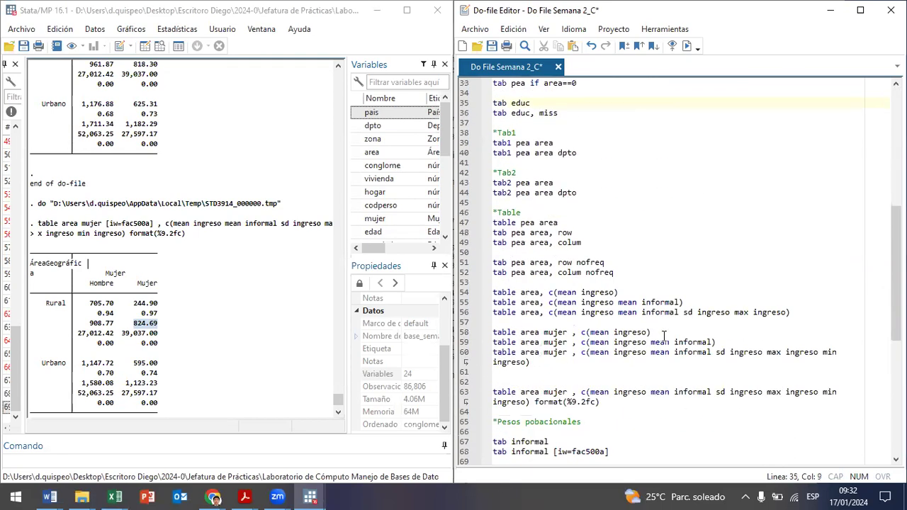
scroll(663, 335, down, 4)
click(496, 302)
text(2)
key(Left)
text(.)
key(Down)
key(Down)
key(Down)
key(Down)
key(Down)
key(Down)
key(Down)
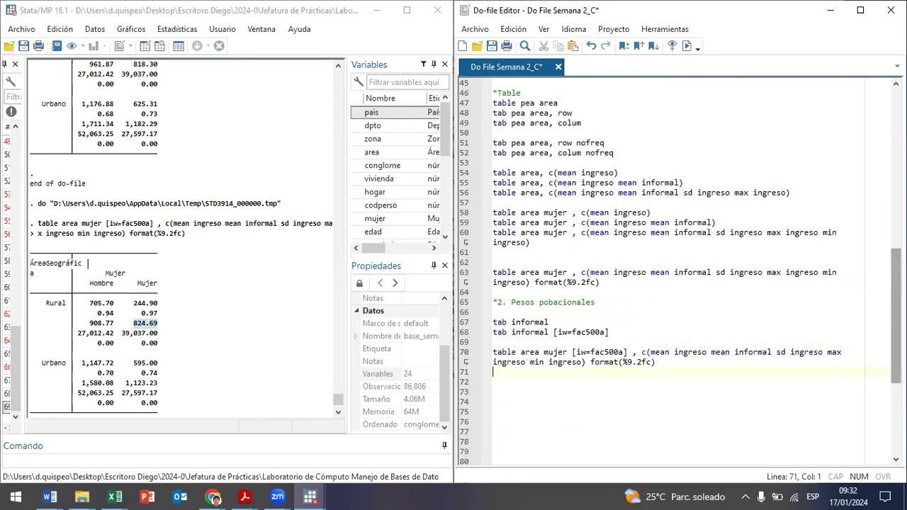
Add the comment heading "*3. Exportar tablas" on line 72, below the weighted table command
key(Return)
text(*3.)
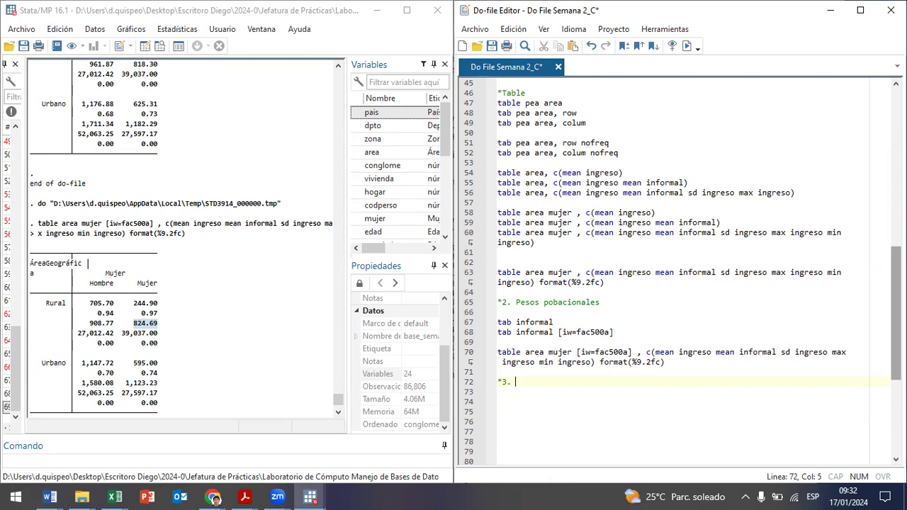
text(Expor)
text(tar t)
text(balac)
key(BackSpace)
key(BackSpace)
key(BackSpace)
key(BackSpace)
key(BackSpace)
text(abl)
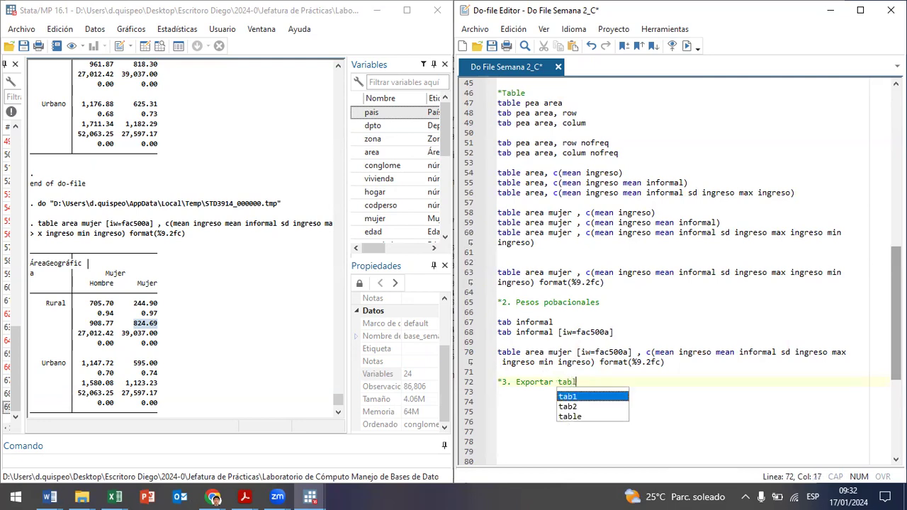
text(as)
key(Return)
key(Return)
Write "asdoc tab informal" on line 74, reusing the unweighted tab informal command from the weights section
text(as)
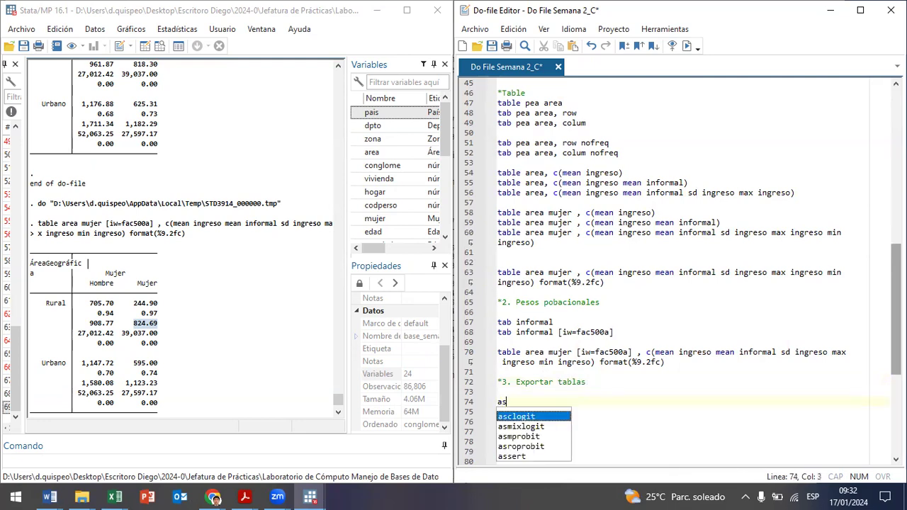
text(doc)
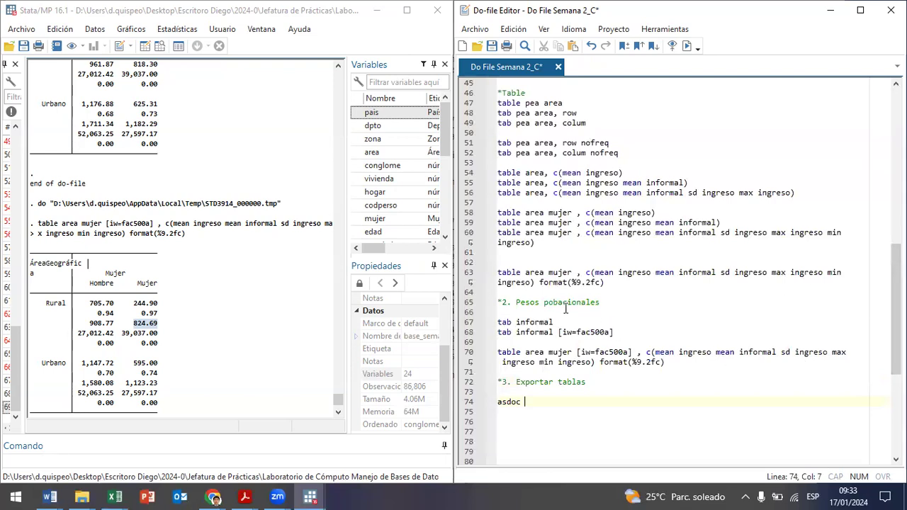
drag(582, 322, 488, 321)
key(ctrl+c)
click(535, 402)
key(ctrl+v)
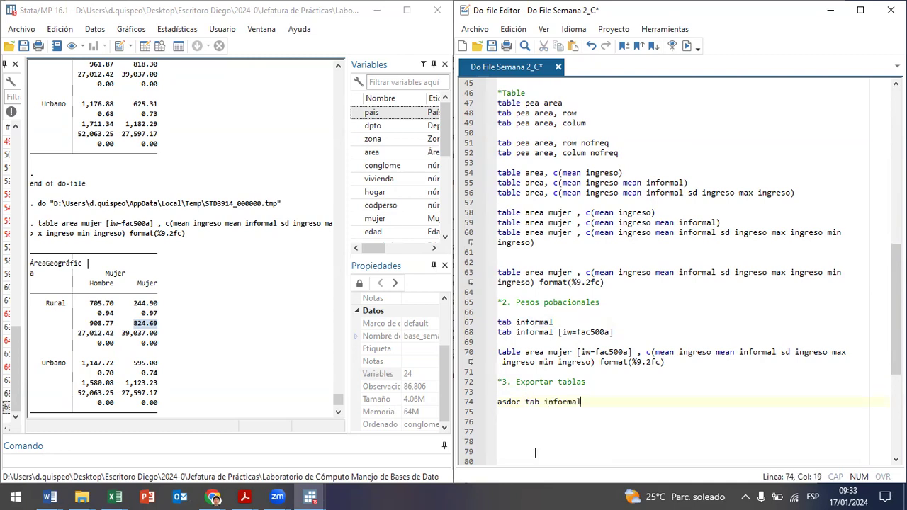
Copy the fac500a-weighted table area mujer command below the asdoc line and prefix the copy with asdoc
drag(664, 362, 479, 357)
key(ctrl+c)
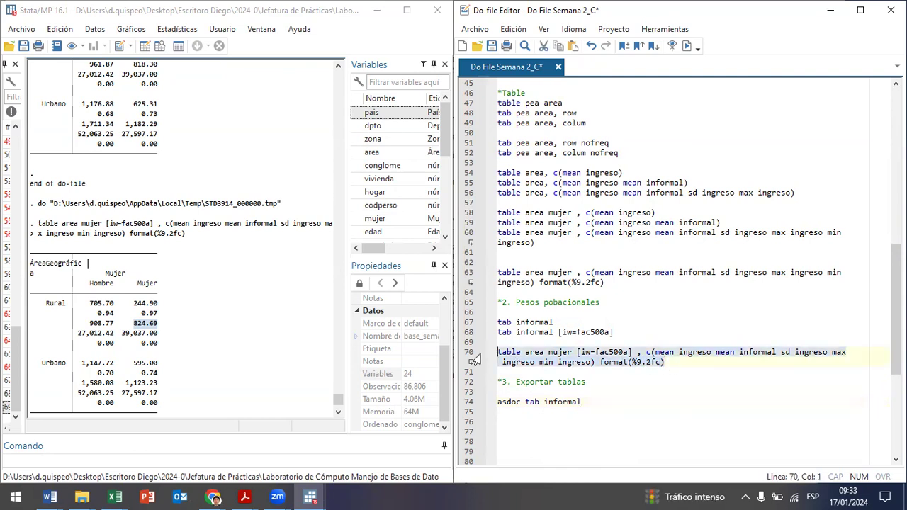
click(499, 432)
key(ctrl+v)
click(499, 431)
text(asdoc)
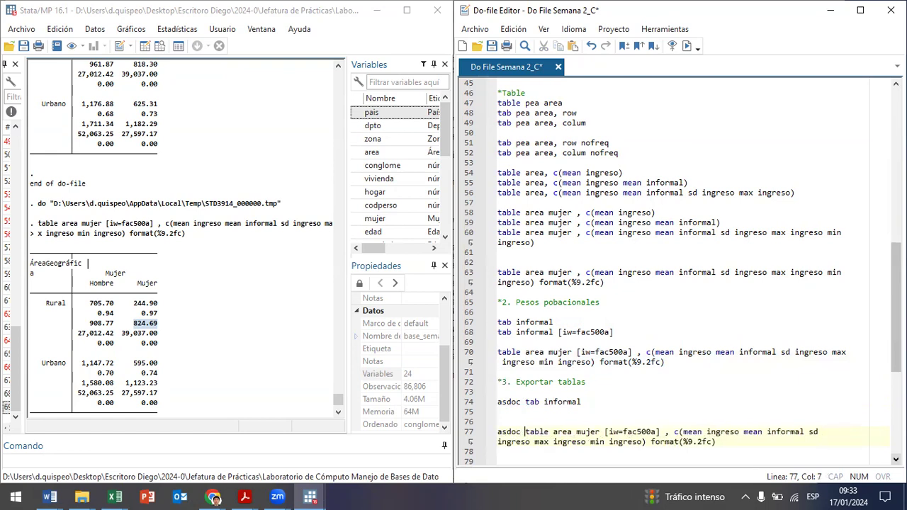
Run asdoc tab informal, view the exported Myfile.doc in Word, close it and return to Stata
drag(525, 402, 540, 403)
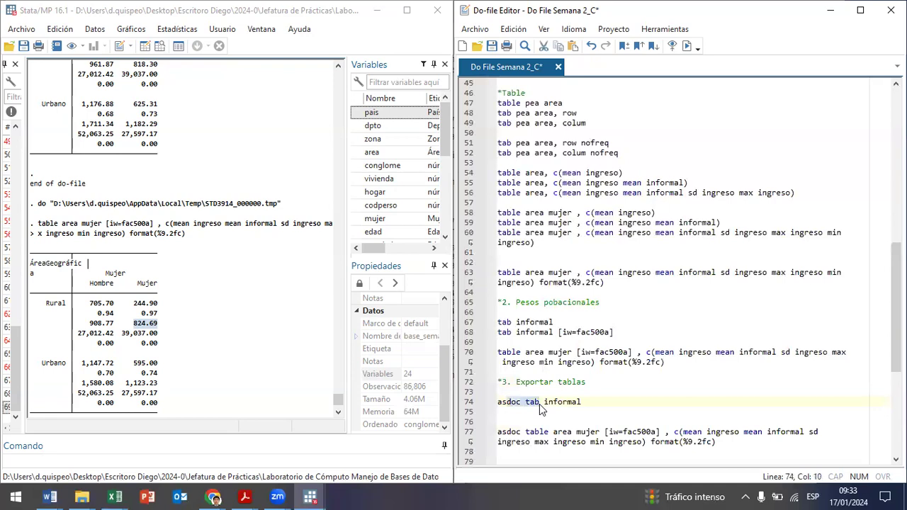
key(ctrl+d)
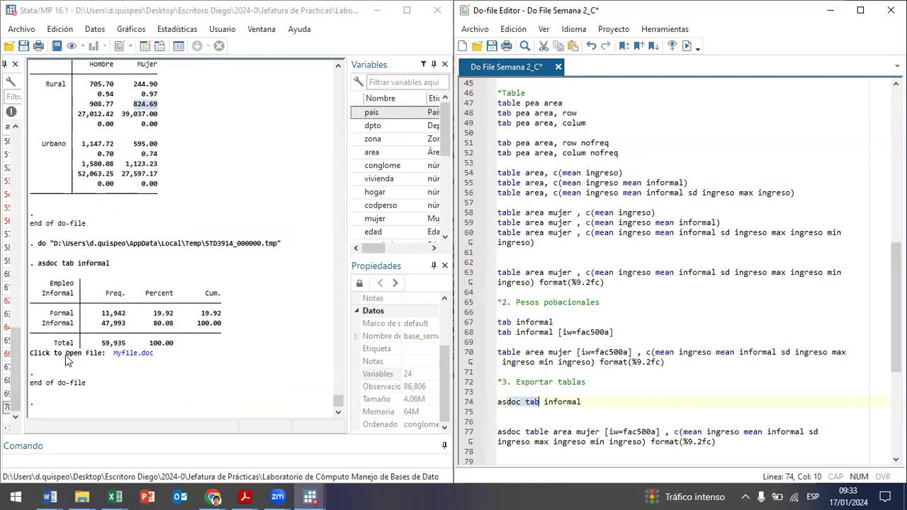
click(132, 355)
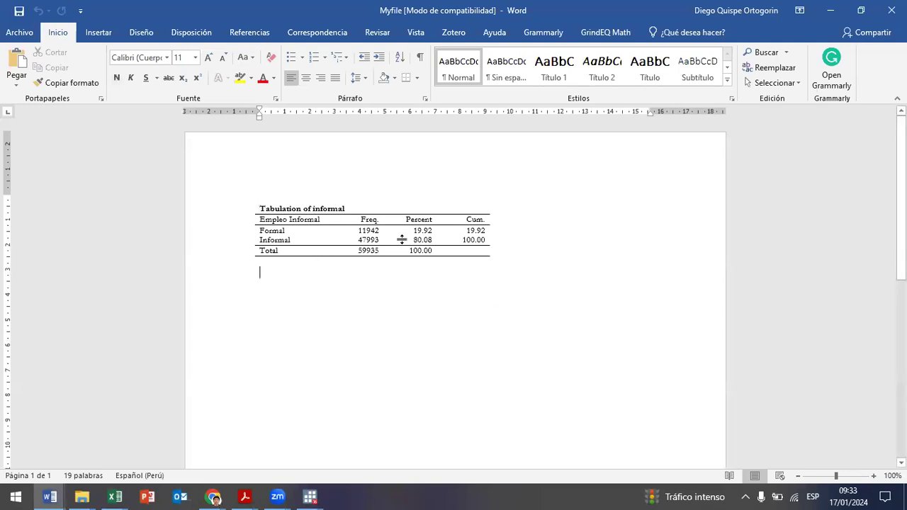
click(892, 9)
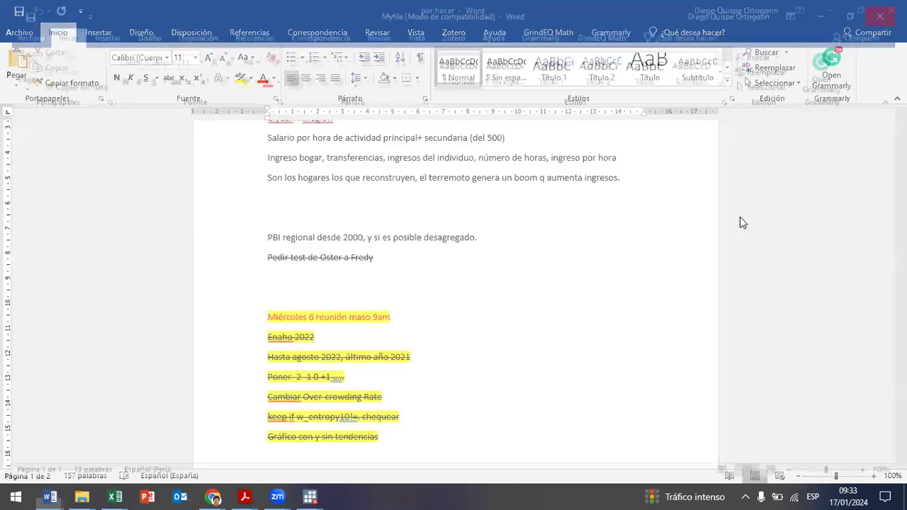
click(830, 9)
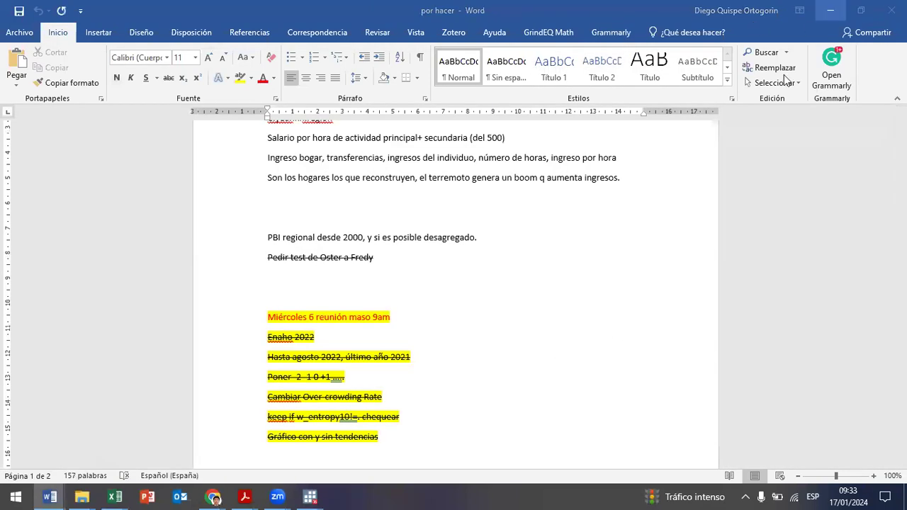
click(831, 10)
Run the asdoc table area mujer command weighted by fac500a and open the exported Myfile.doc in Word
drag(526, 433, 548, 441)
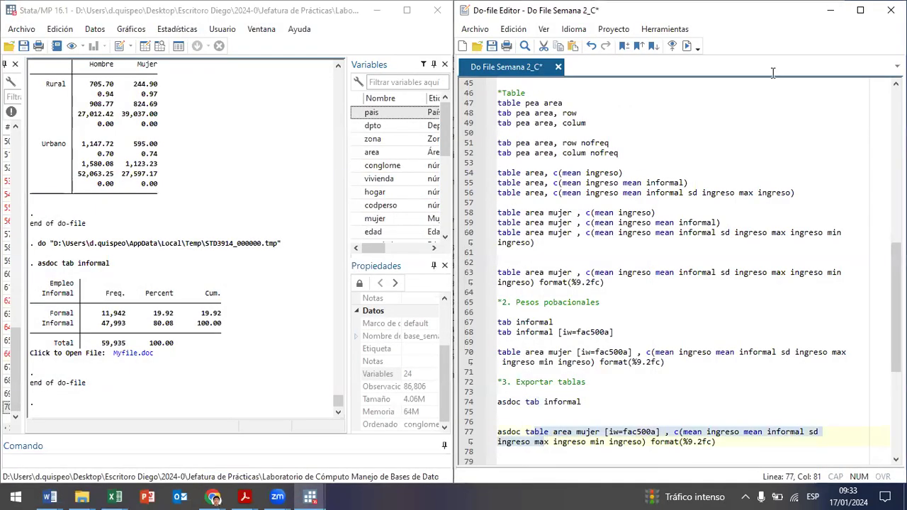
click(689, 48)
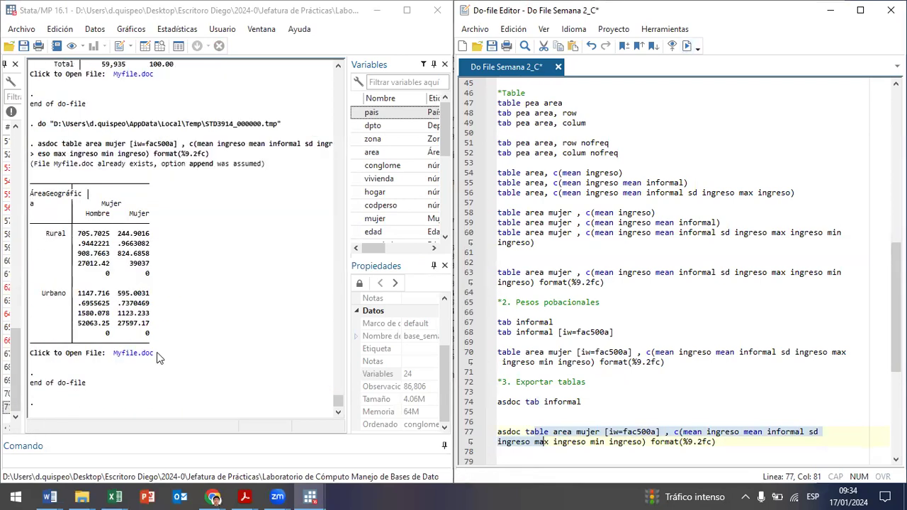
click(147, 353)
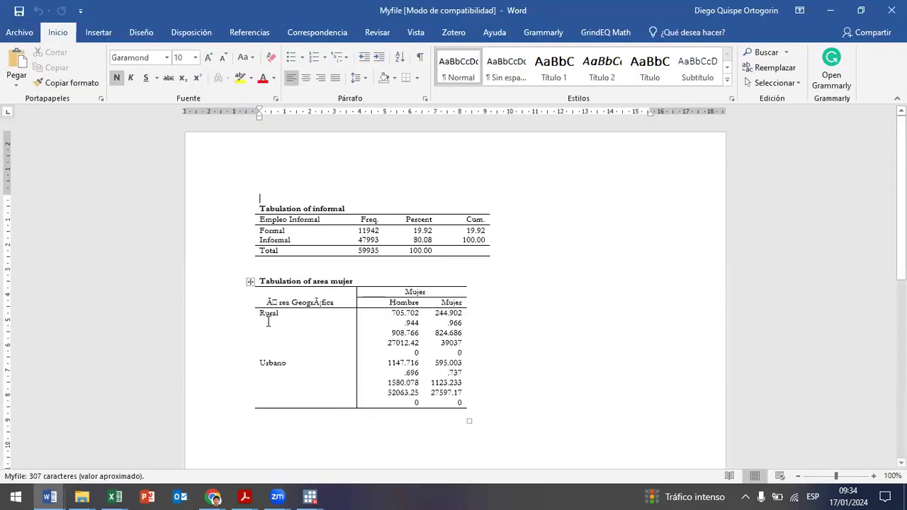
Examine the informal tabulation and the area by mujer table in the Word document, then return to Stata
drag(280, 272, 496, 422)
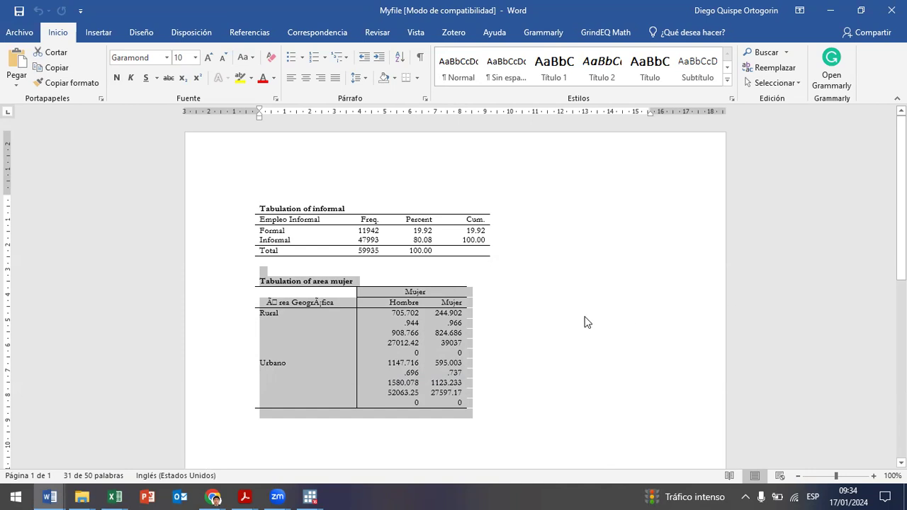
click(560, 221)
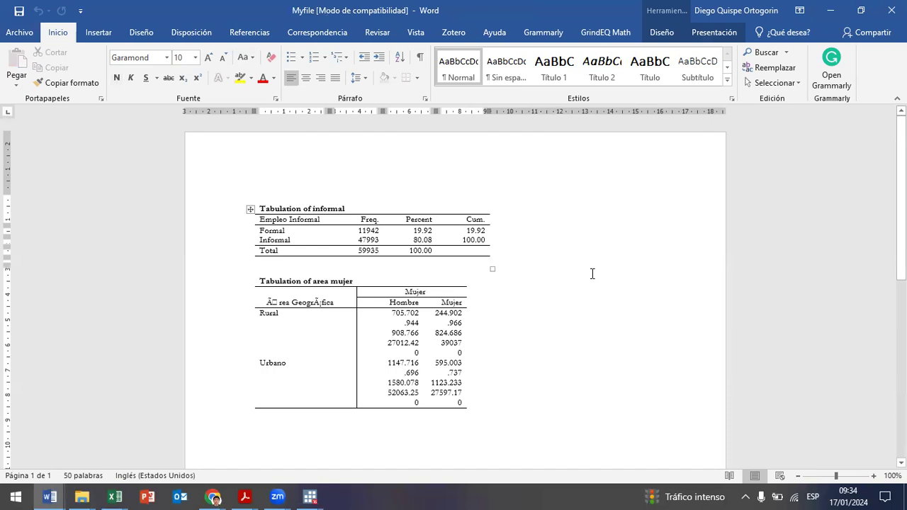
click(302, 245)
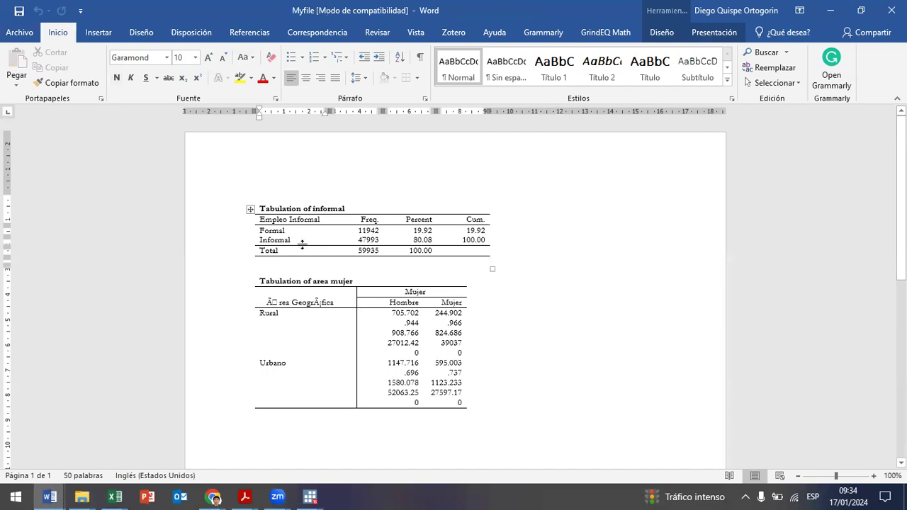
click(245, 221)
click(553, 246)
click(329, 220)
drag(298, 220, 490, 243)
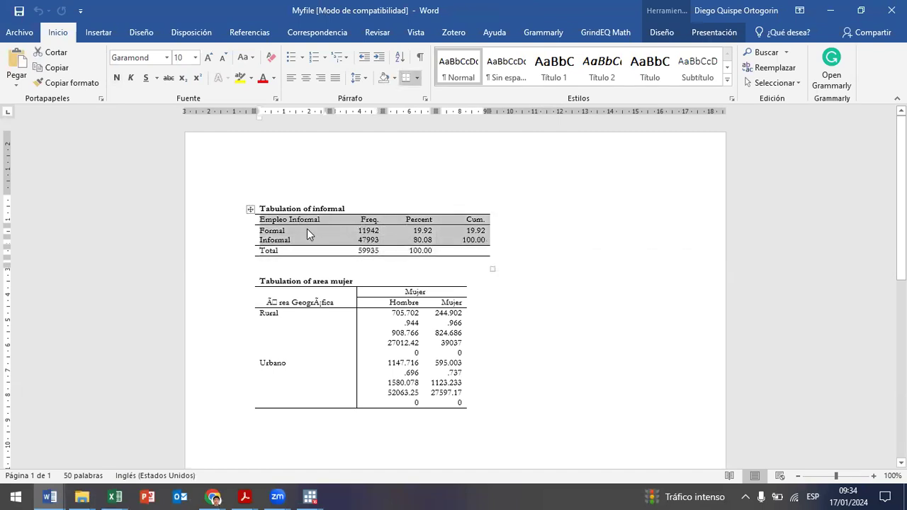
drag(270, 302, 445, 414)
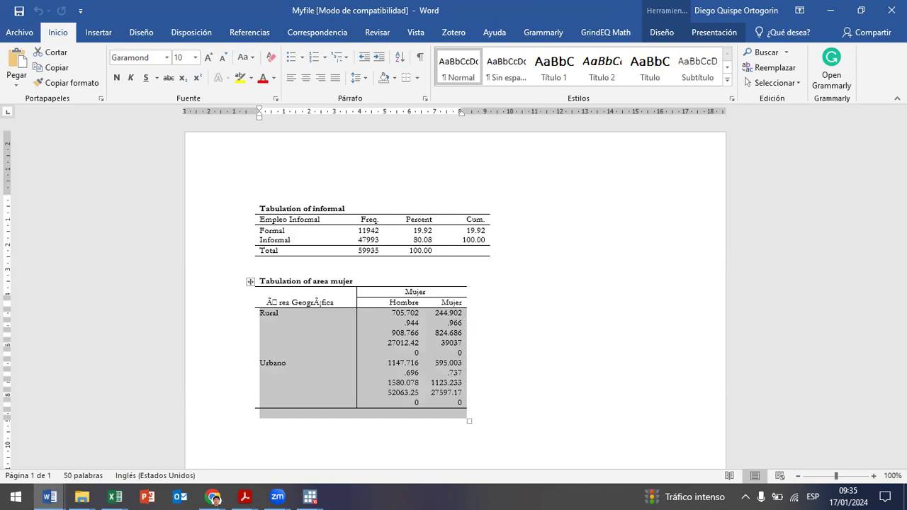
click(833, 20)
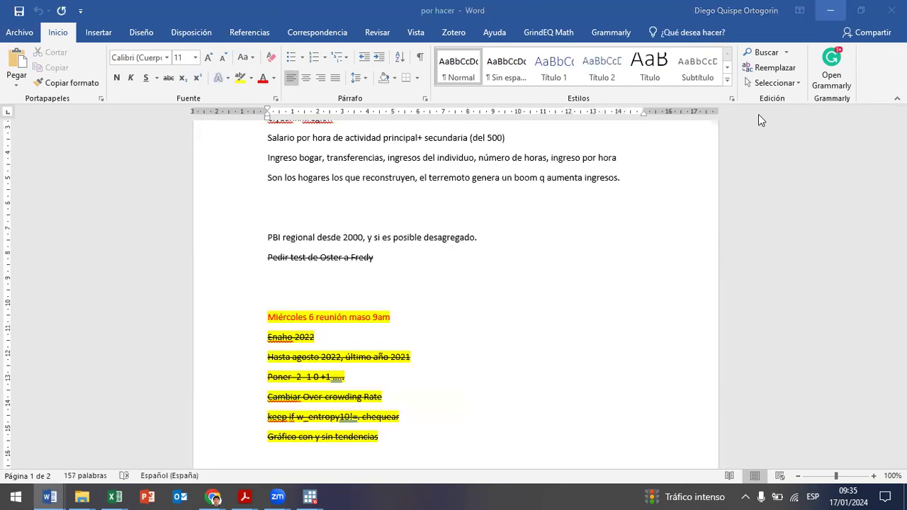
click(833, 20)
Delete the extra blank line above the asdoc table command and highlight the Myfile.doc link in the results
click(539, 423)
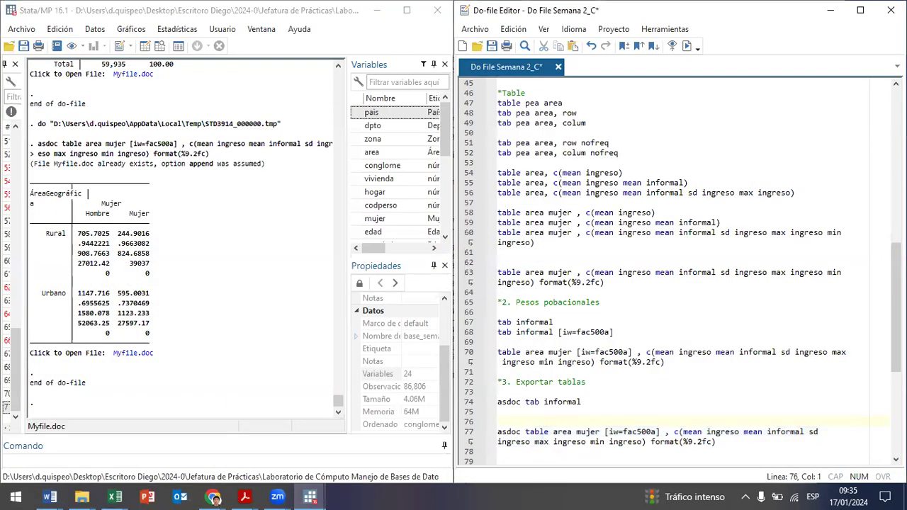
key(BackSpace)
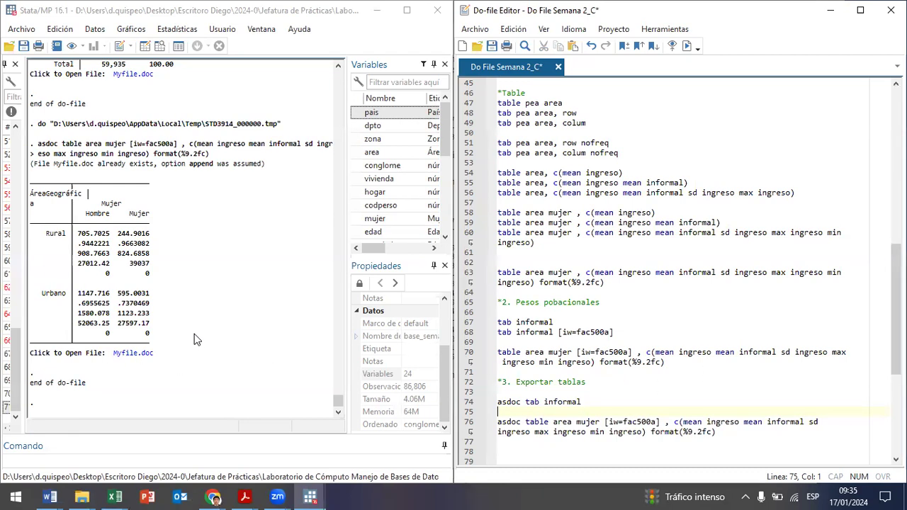
click(137, 355)
click(137, 358)
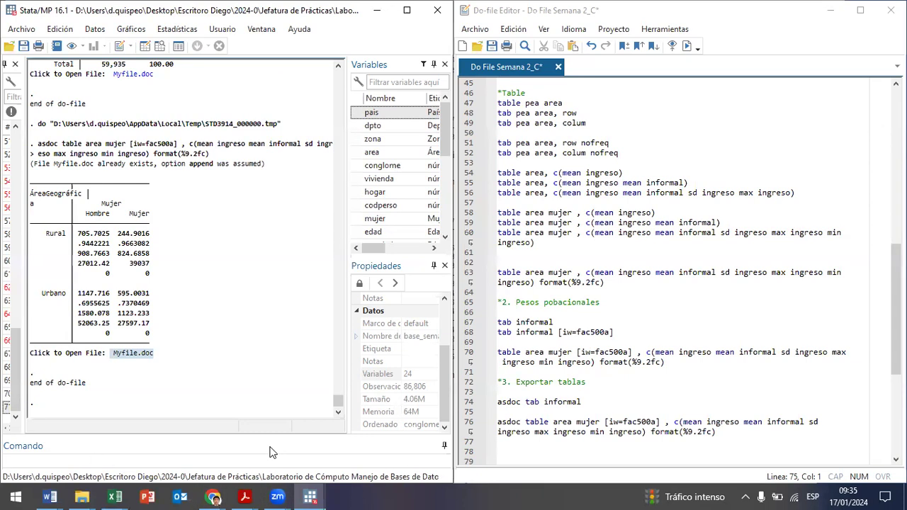
click(636, 409)
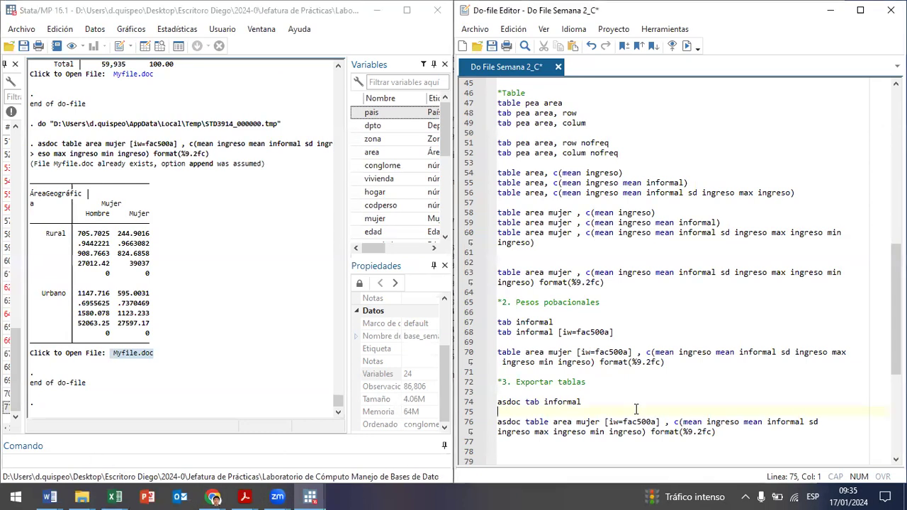
Duplicate the asdoc tab informal command on line 76, leaving a blank line between the two
drag(618, 401, 484, 402)
click(613, 403)
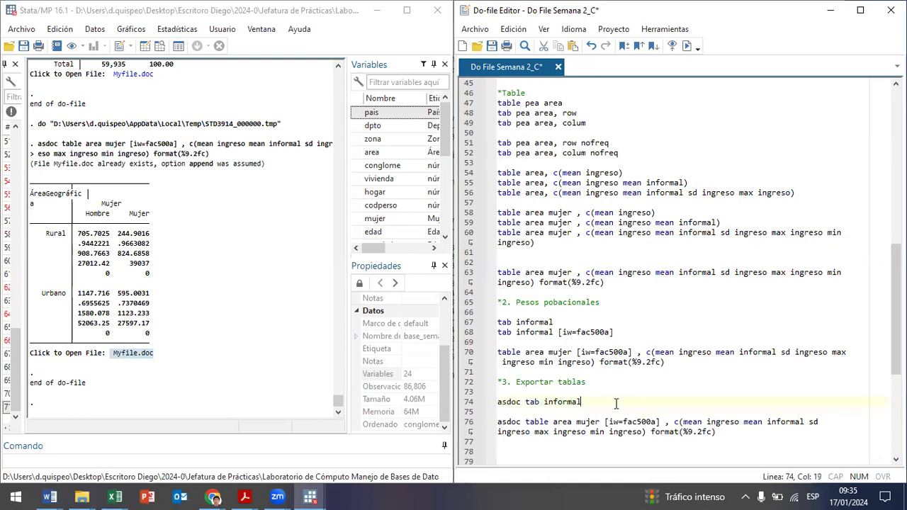
key(Return)
key(Return)
key(ctrl+v)
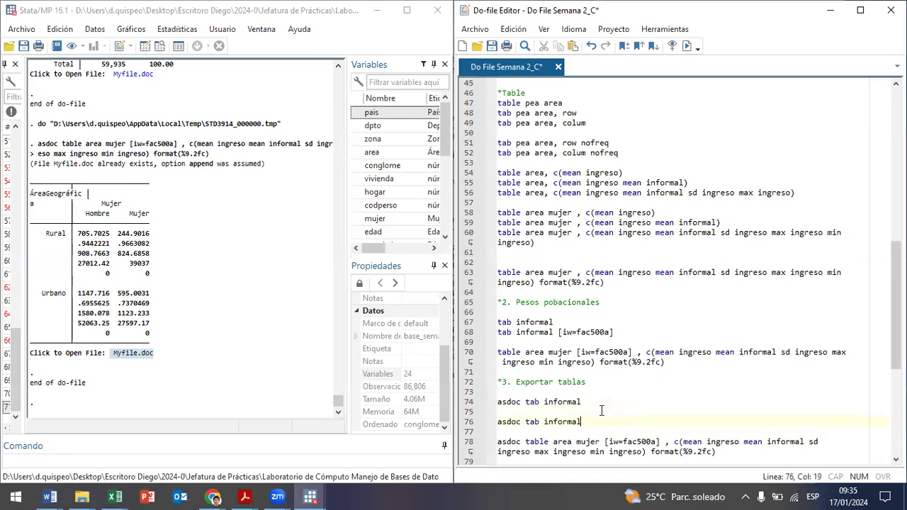
Add the option ", save(semana2.doc)" to the second asdoc tab informal command and run it
text(, save)
text(())
text(semana)
text(2.)
text(doc)
key(Left)
key(Left)
key(Left)
key(ctrl+d)
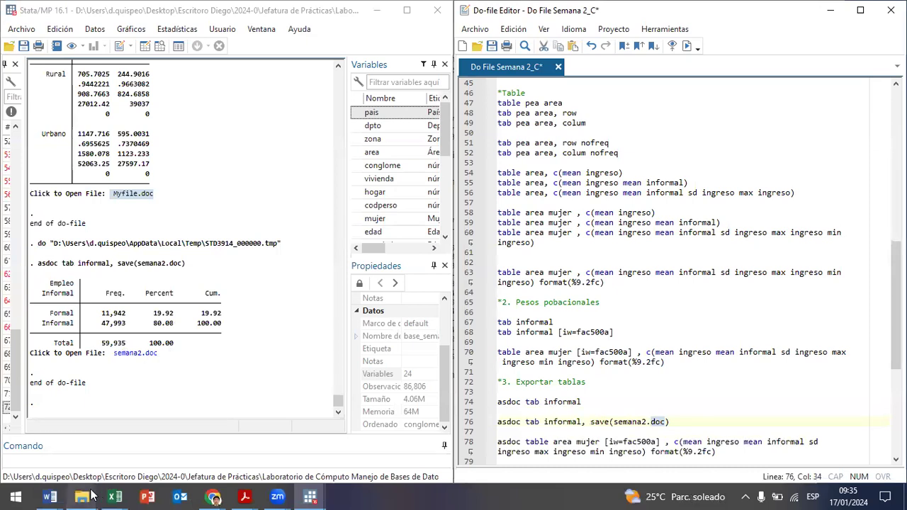
Open semana2 from the Semana 2 folder, check its exported table, close it and highlight the save option in the do-file
mouse_move(92, 496)
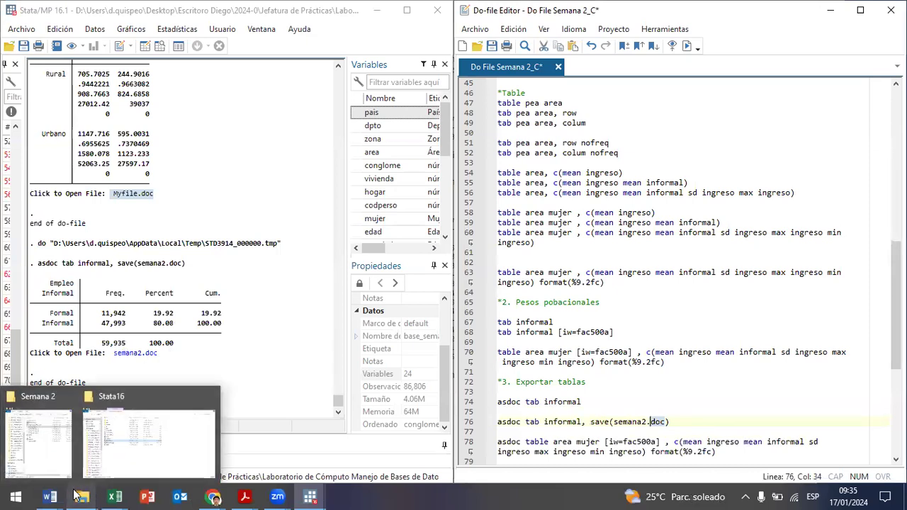
click(66, 439)
double_click(197, 219)
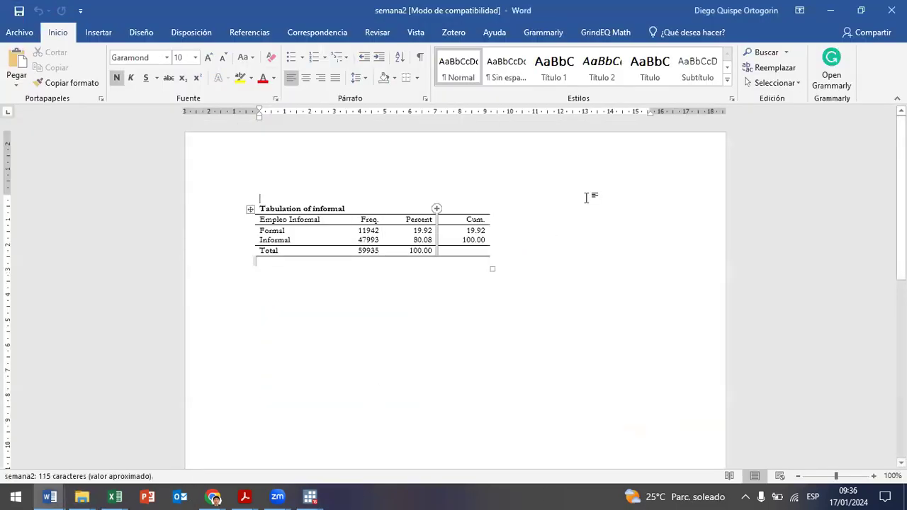
click(891, 10)
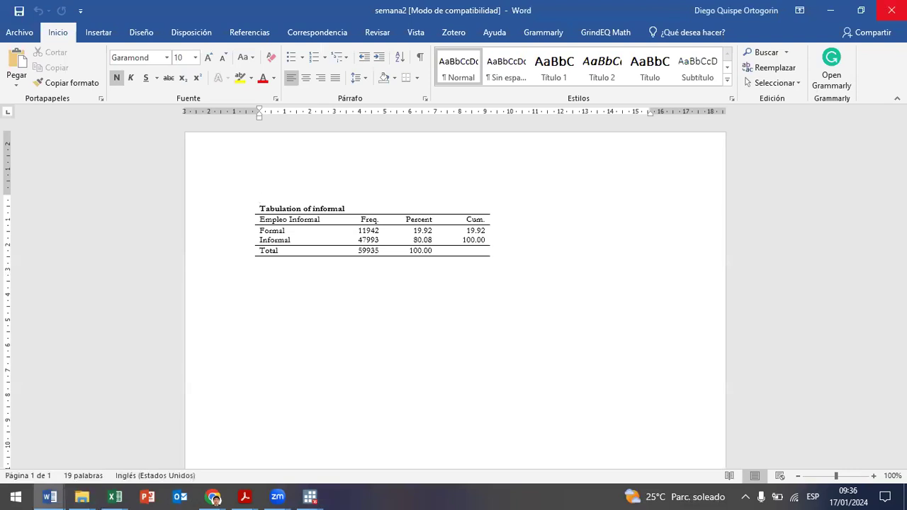
click(831, 10)
drag(679, 421, 591, 421)
scroll(603, 388, down, 4)
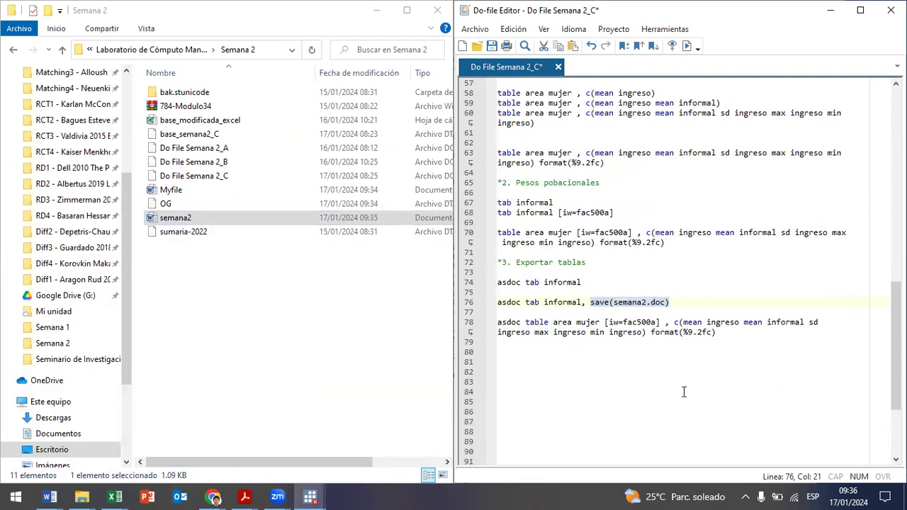
key(ctrl+d)
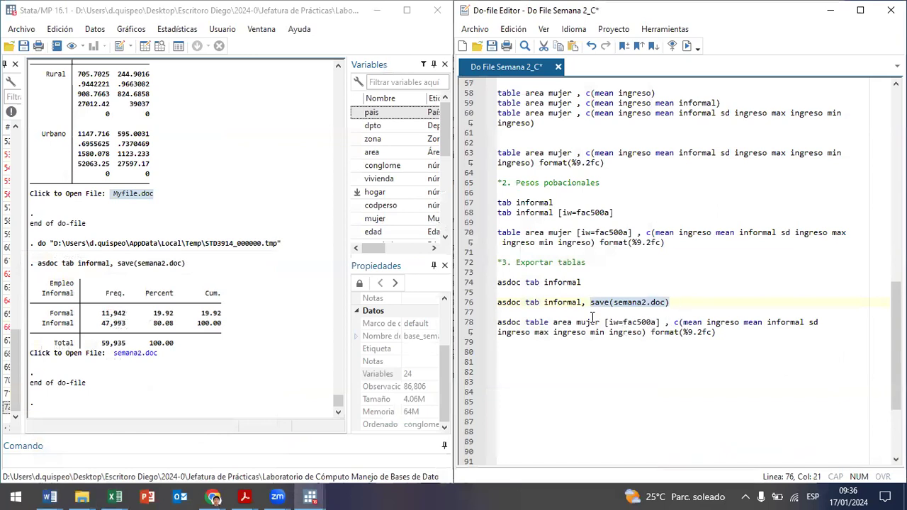
Add the comment "*asdoc" and the command "ssc install asdoc" above the first asdoc tab informal line
click(604, 272)
key(Return)
text(*asdoc)
key(Return)
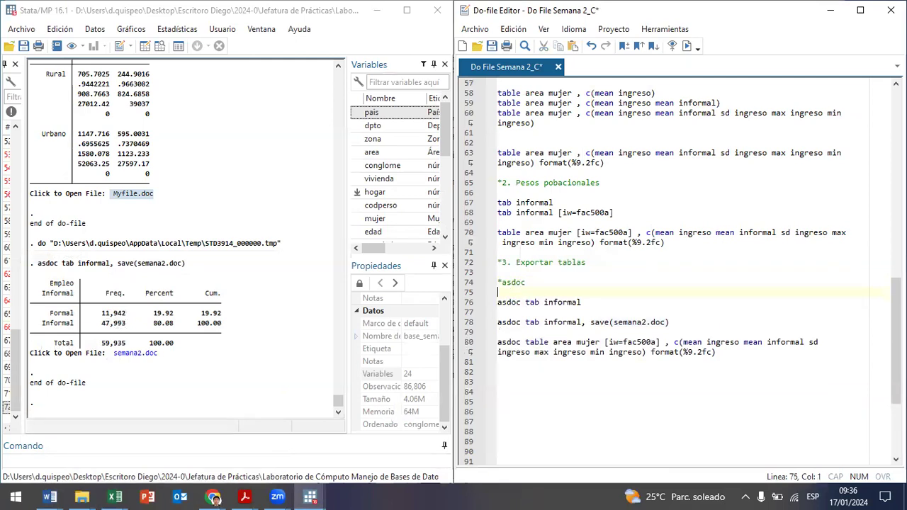
text(ssc install asdoc)
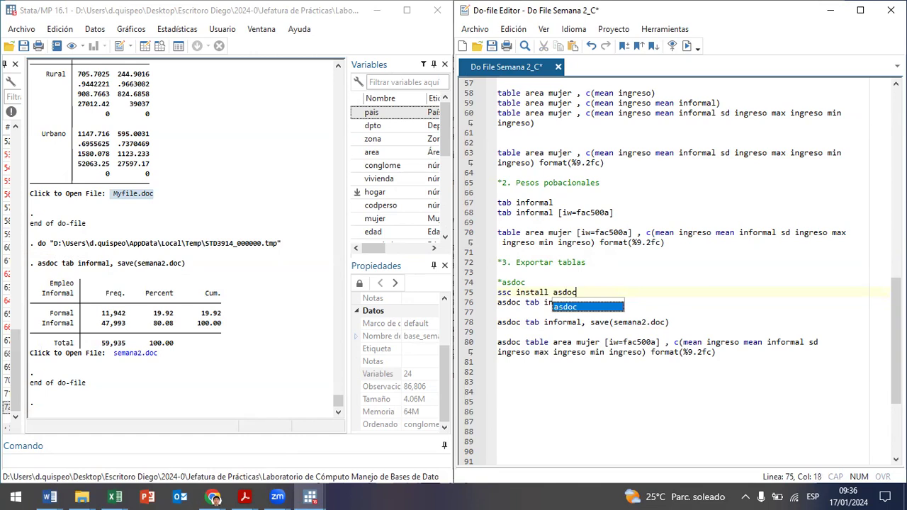
Add a blank line below ssc install asdoc, run that command and highlight its output in the results
key(Return)
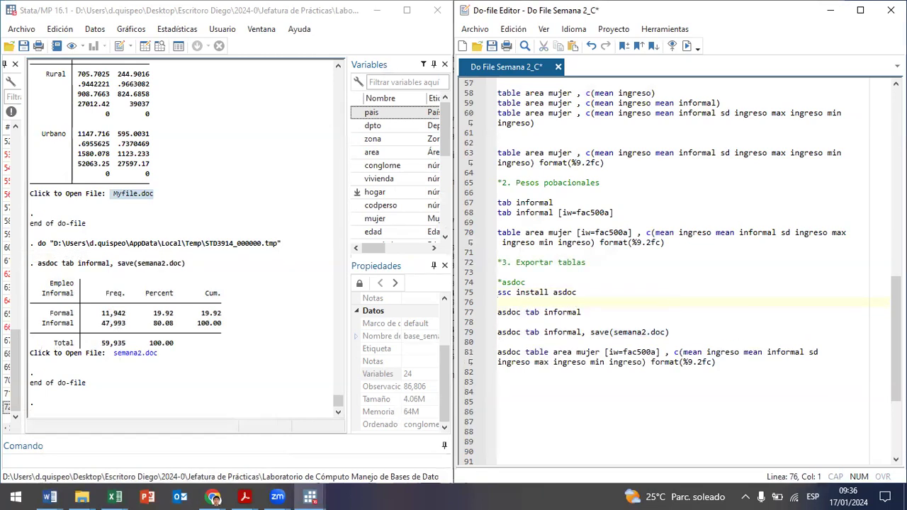
drag(499, 292, 577, 292)
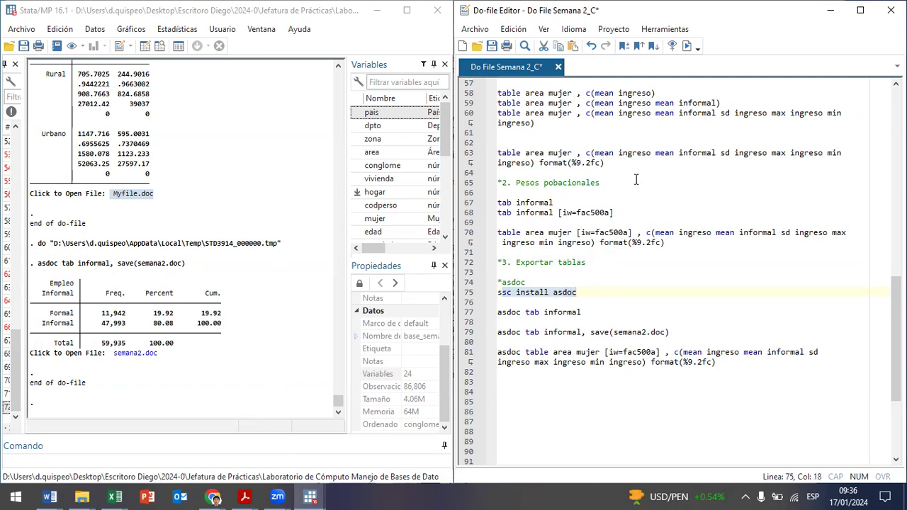
click(685, 47)
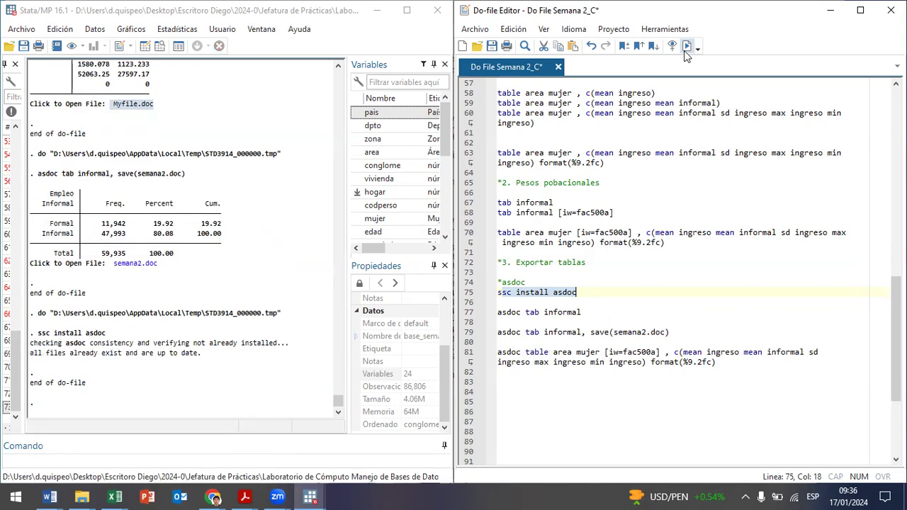
drag(86, 333, 221, 360)
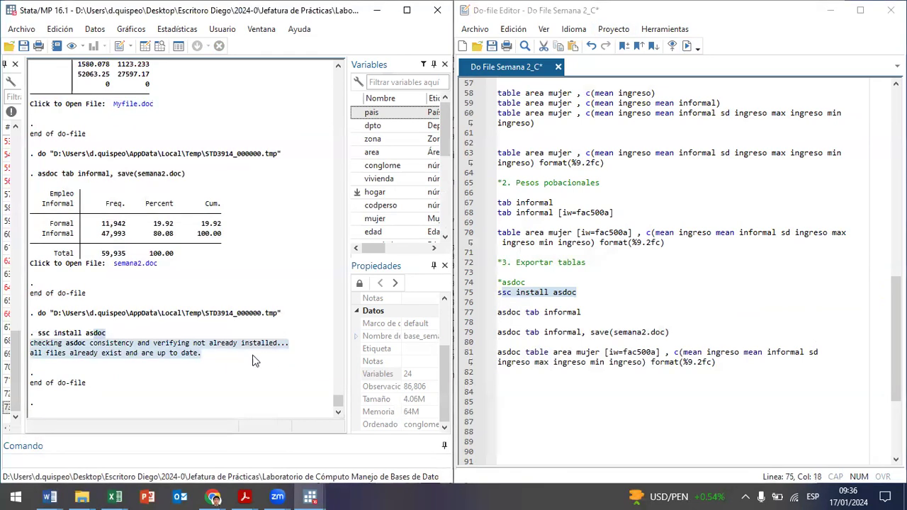
click(602, 292)
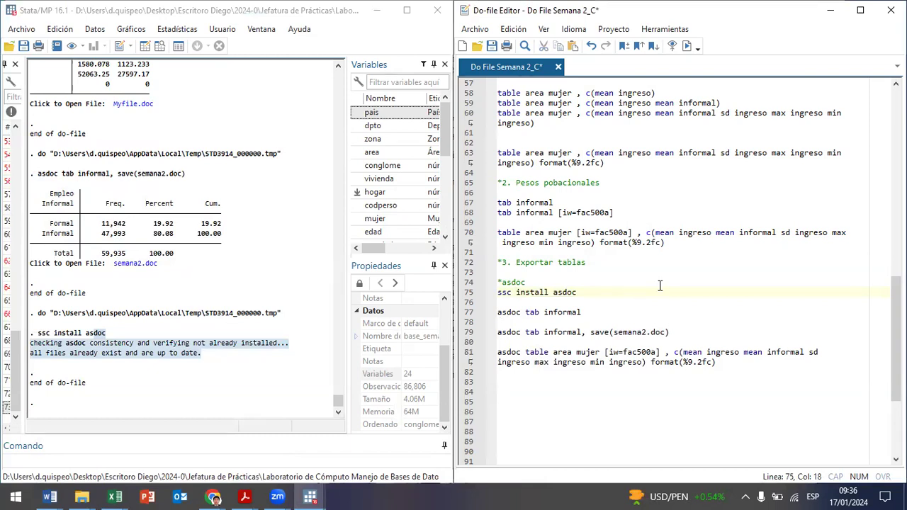
Add the comment "*Estpost" on line 83, below the asdoc table command
click(765, 362)
key(Down)
key(Down)
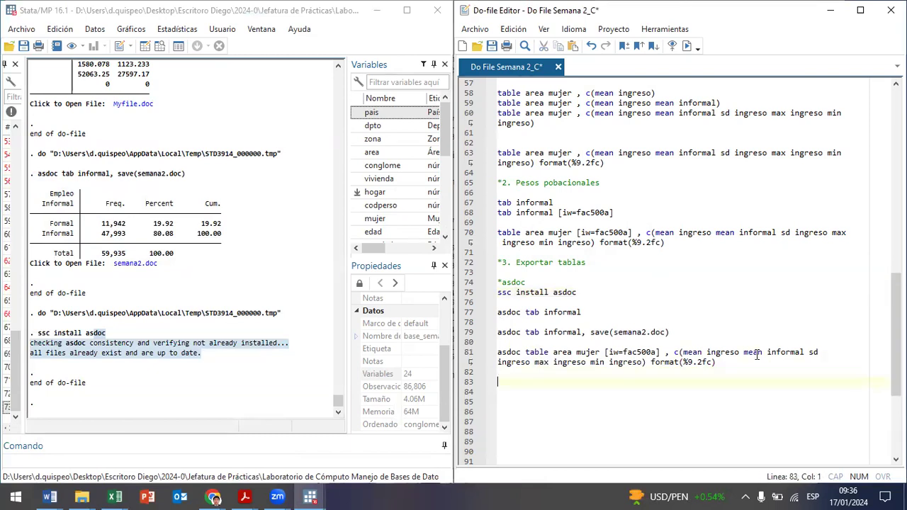
text(*)
text(Es)
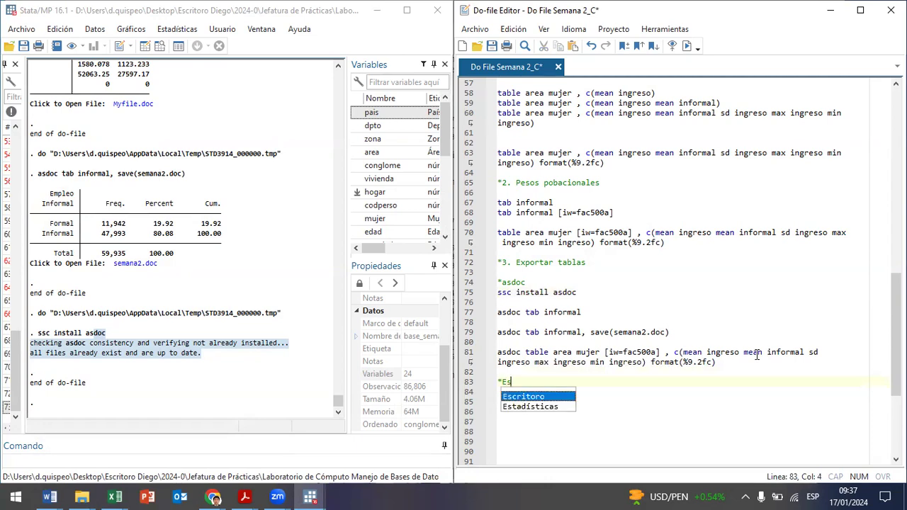
text(tpc)
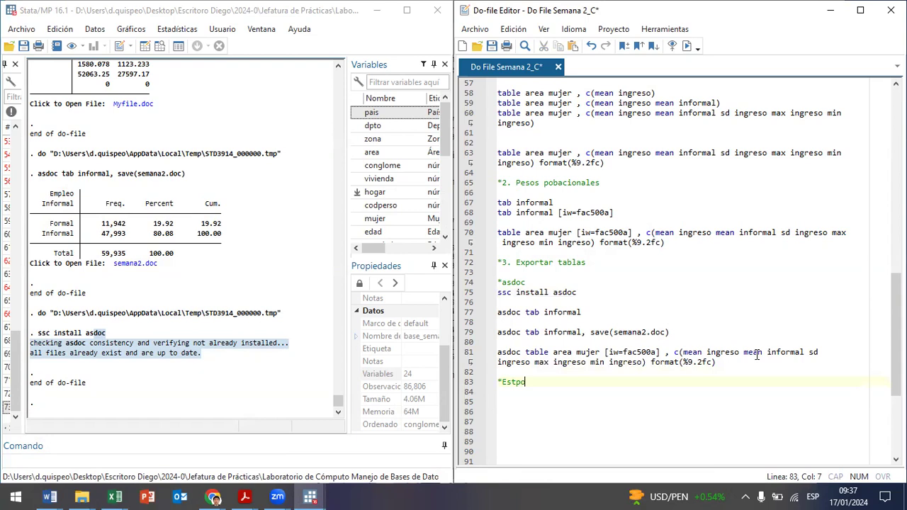
key(BackSpace)
text(ost)
key(Return)
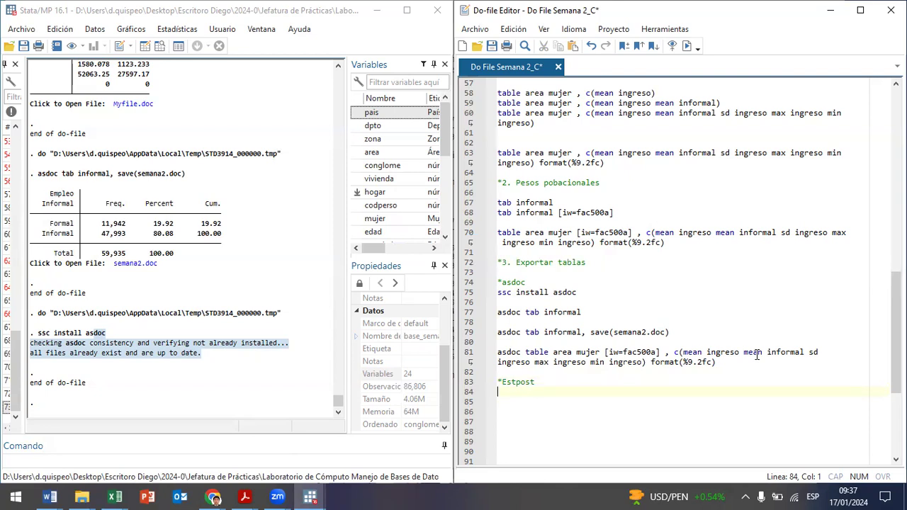
Add the command "ssc install estpost" under the Estpost comment, run it and highlight its message in the results
text(ssc install est)
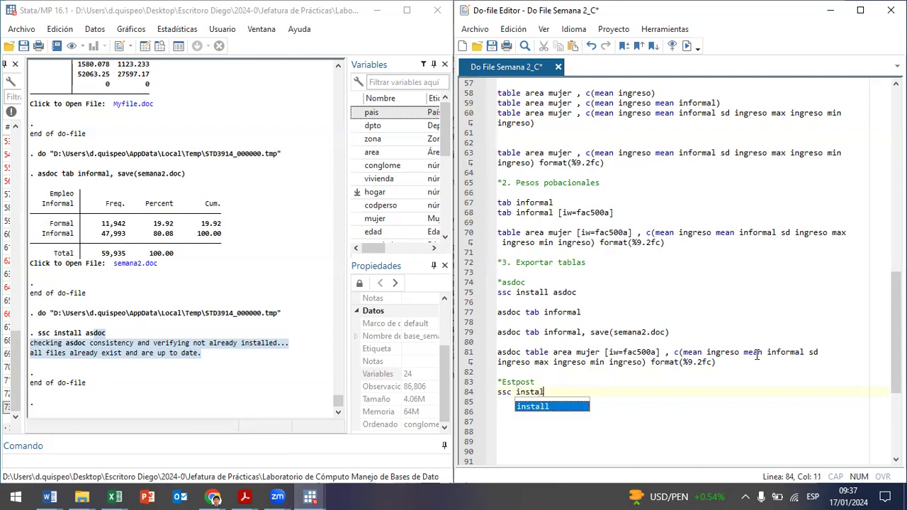
text(post)
key(shift+Left)
key(shift+Left)
key(shift+Left)
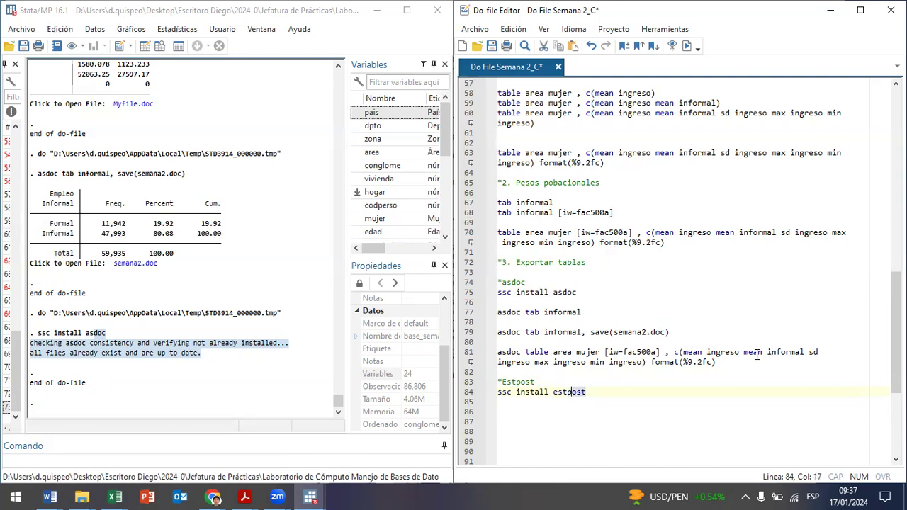
key(ctrl+d)
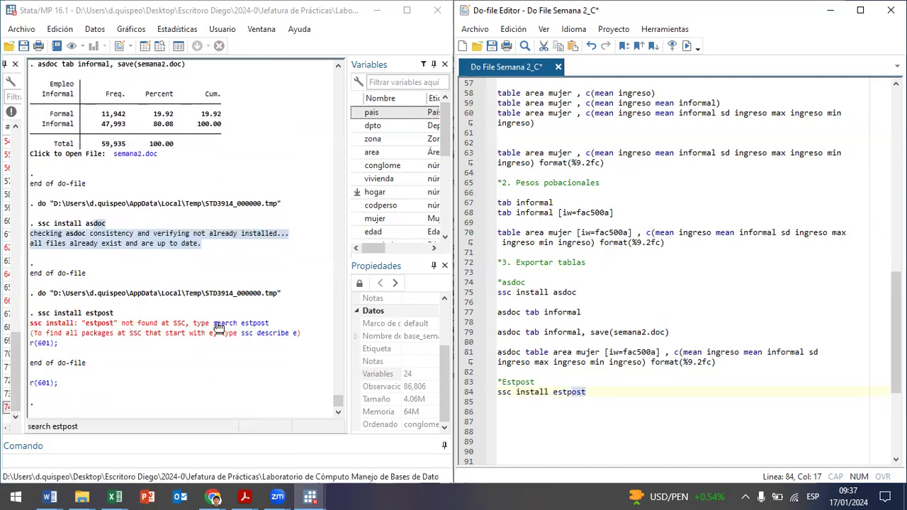
drag(186, 324, 31, 324)
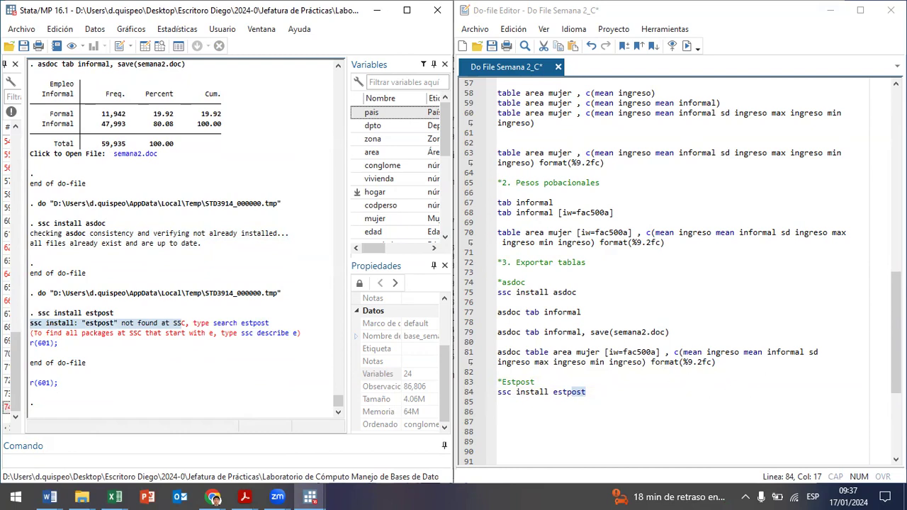
Add the command "search estpost" on line 85 and run it
click(623, 409)
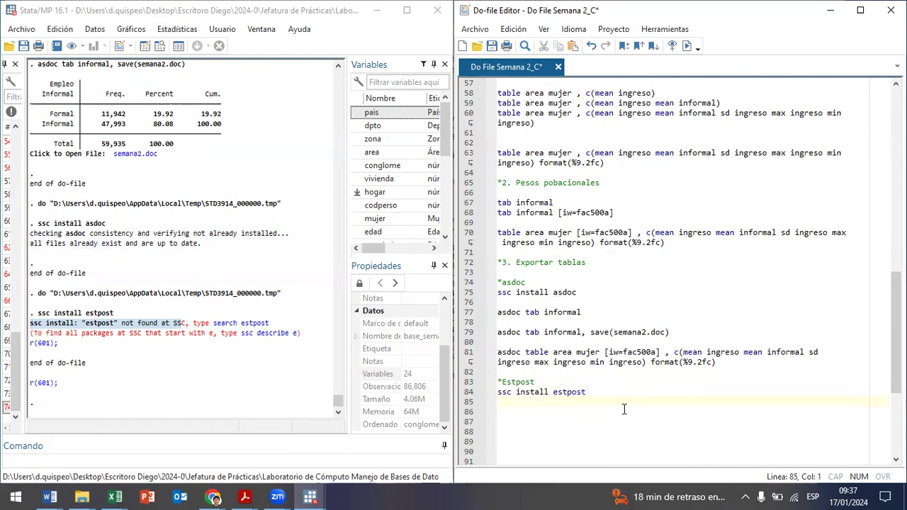
text(search estpost)
key(shift+Left)
key(shift+Left)
key(shift+Left)
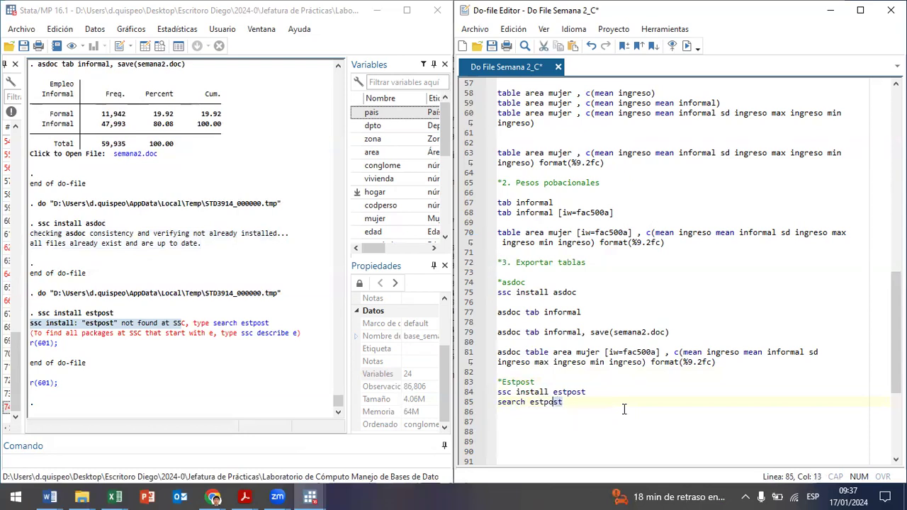
key(ctrl+d)
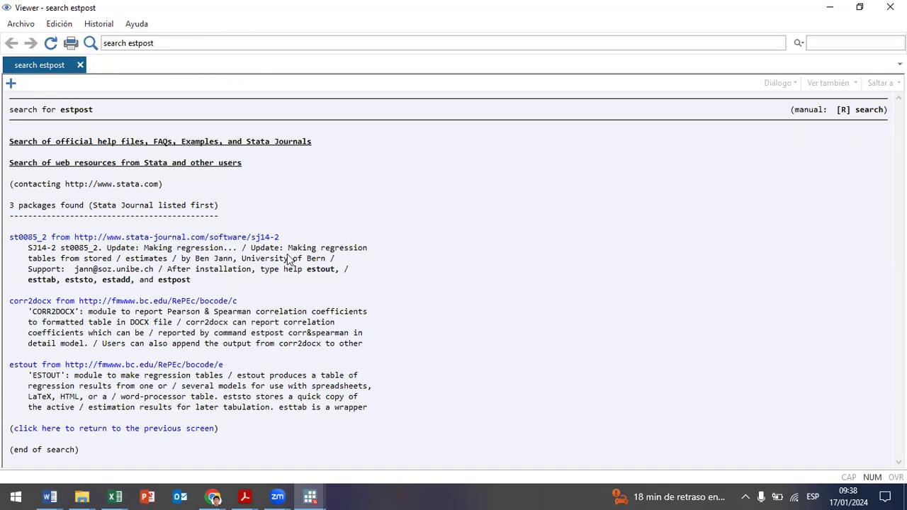
Review the estpost search results, try to install the st0085_2 package from its description page and close the viewer
drag(110, 164, 260, 173)
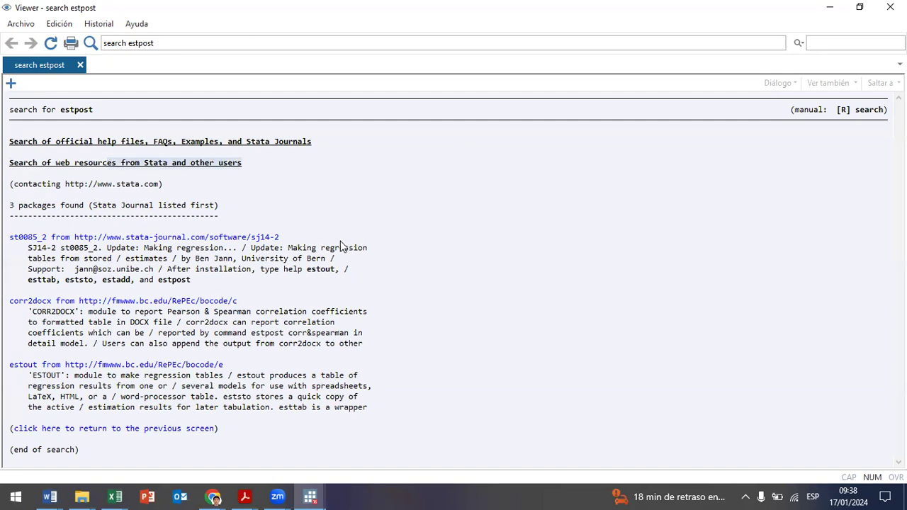
drag(28, 246, 376, 476)
click(440, 386)
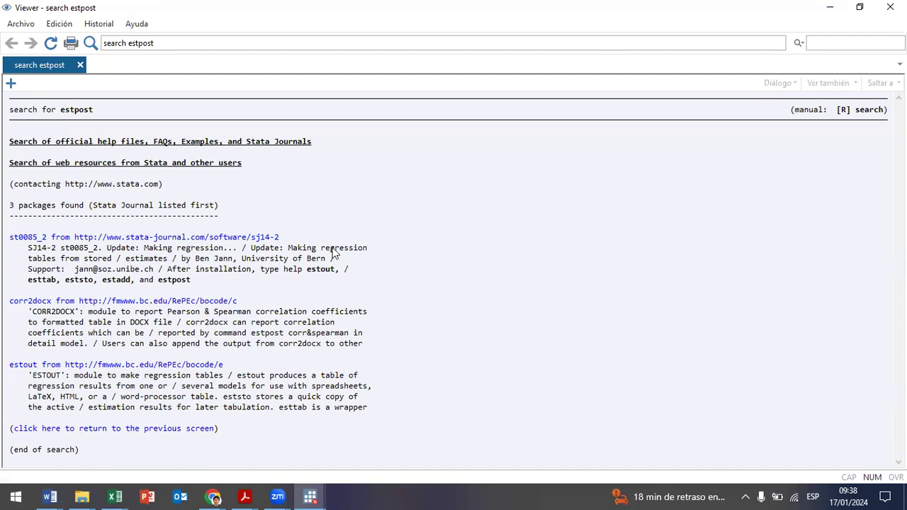
click(150, 238)
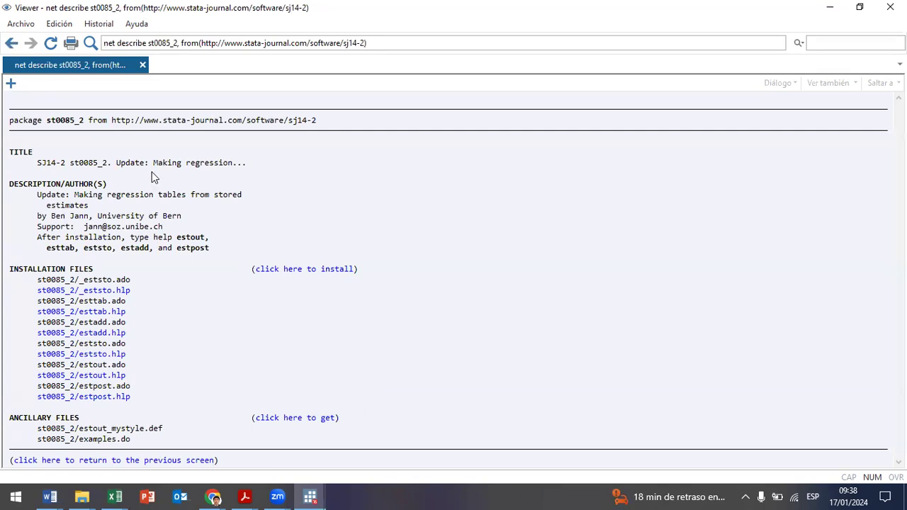
click(348, 268)
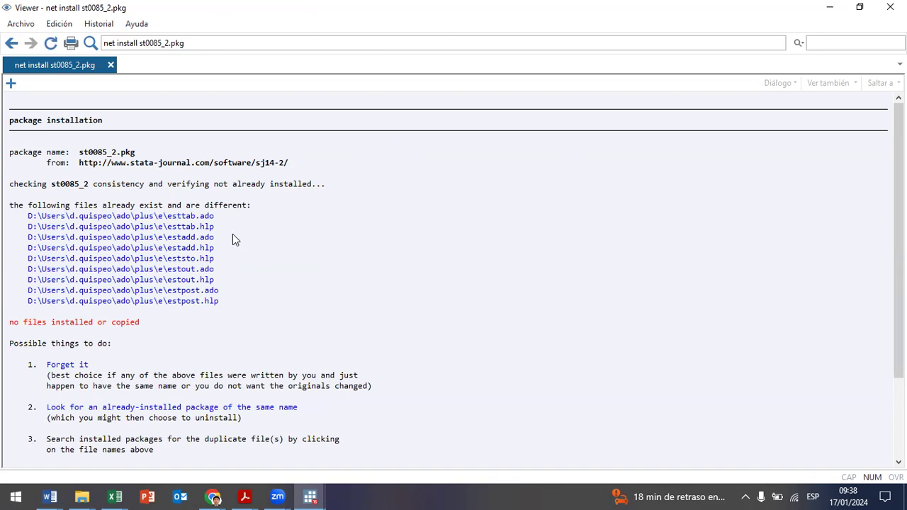
drag(73, 206, 368, 286)
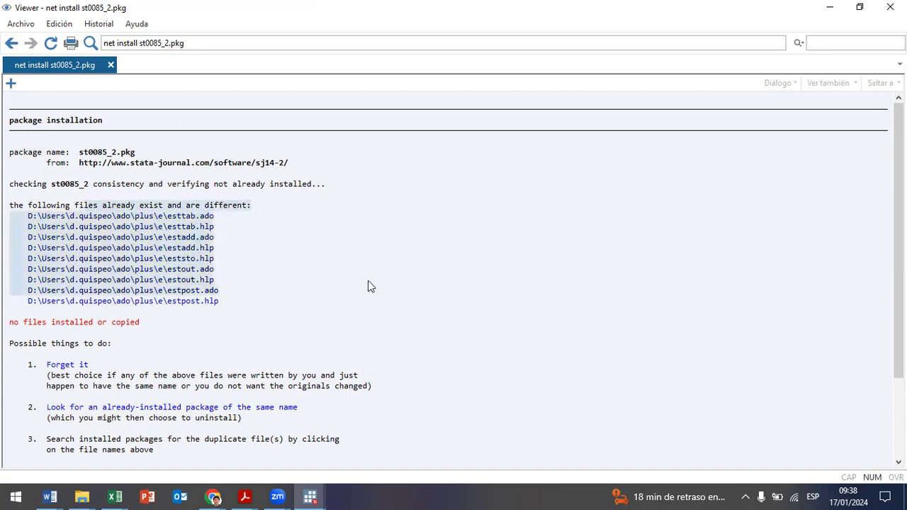
click(368, 287)
click(890, 7)
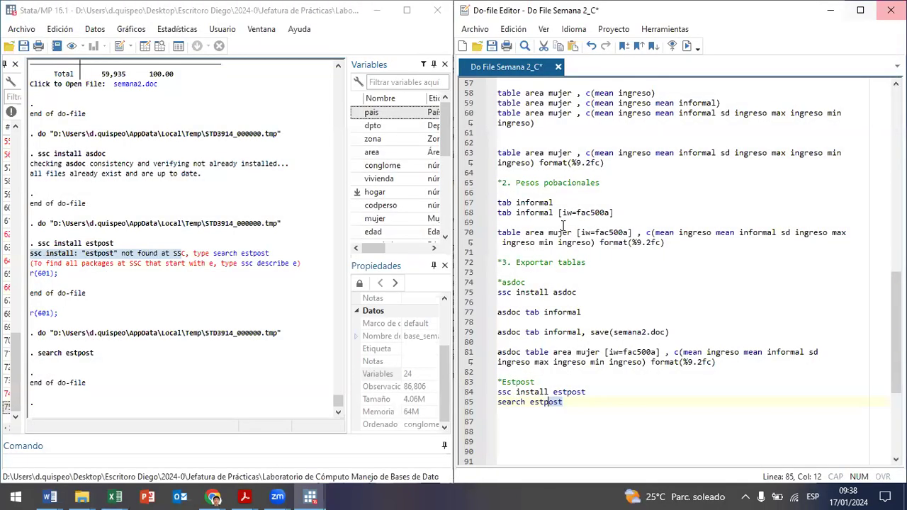
Write the command "estpost tab informal" on line 87, leaving a blank line after search estpost
click(521, 394)
drag(520, 394, 497, 402)
key(End)
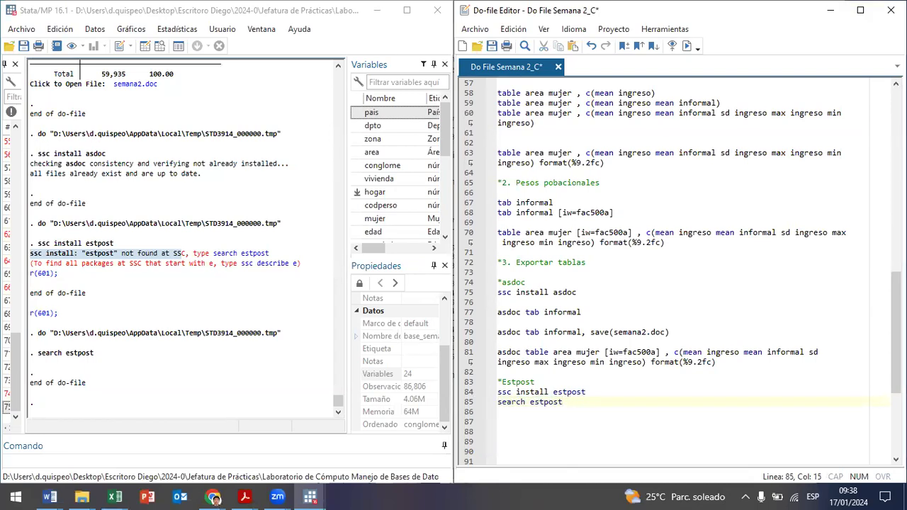
key(Return)
key(Return)
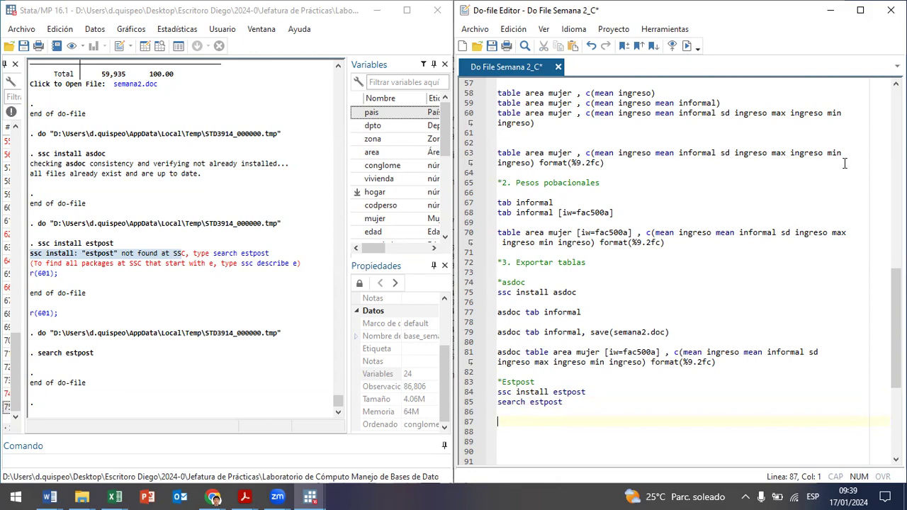
text(tab informal)
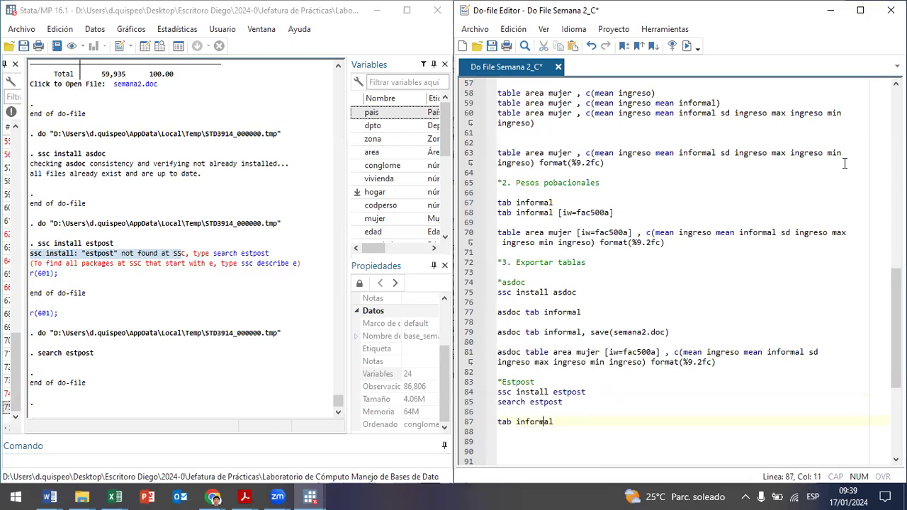
key(Left)
text(esta)
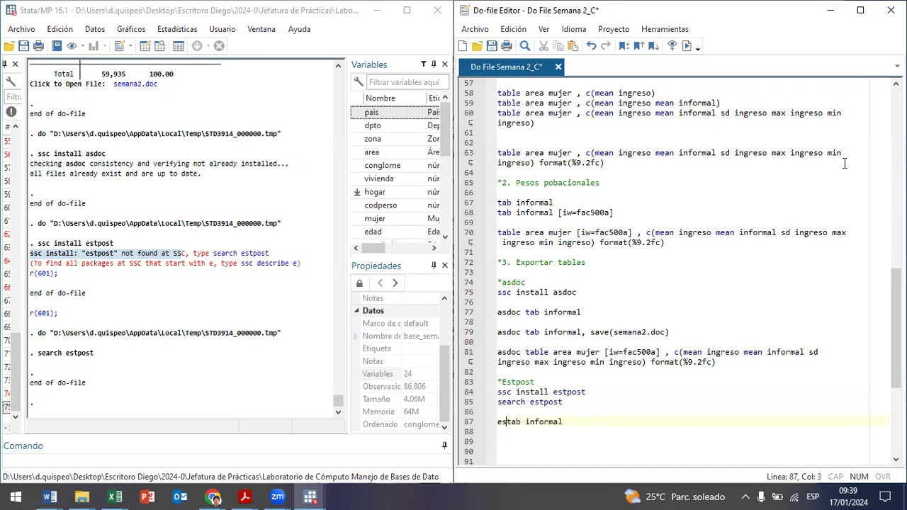
text(post)
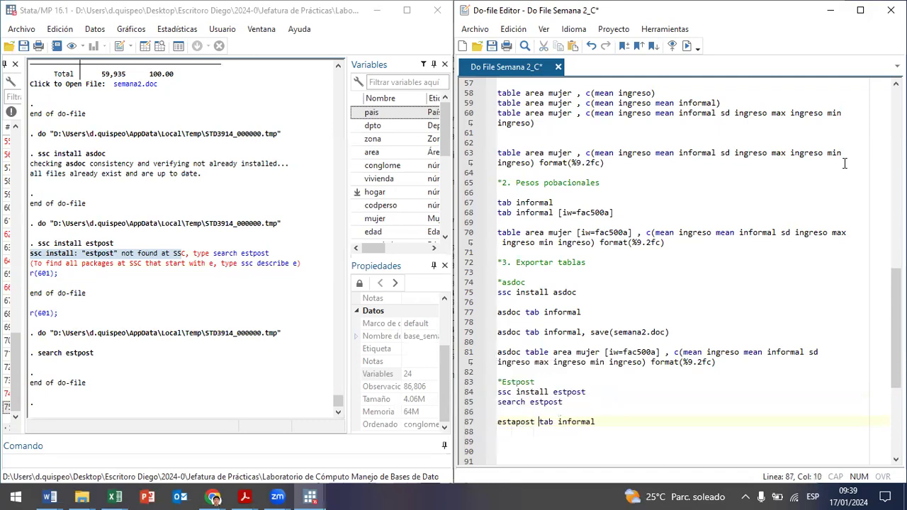
key(Left)
key(Left)
key(Left)
key(BackSpace)
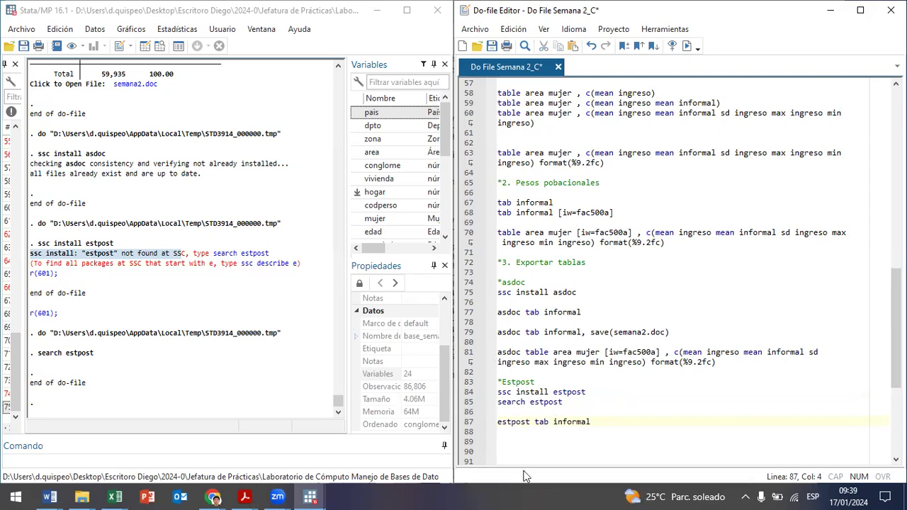
Highlight the estpost prefix and run the estpost tab informal line
drag(532, 422, 503, 421)
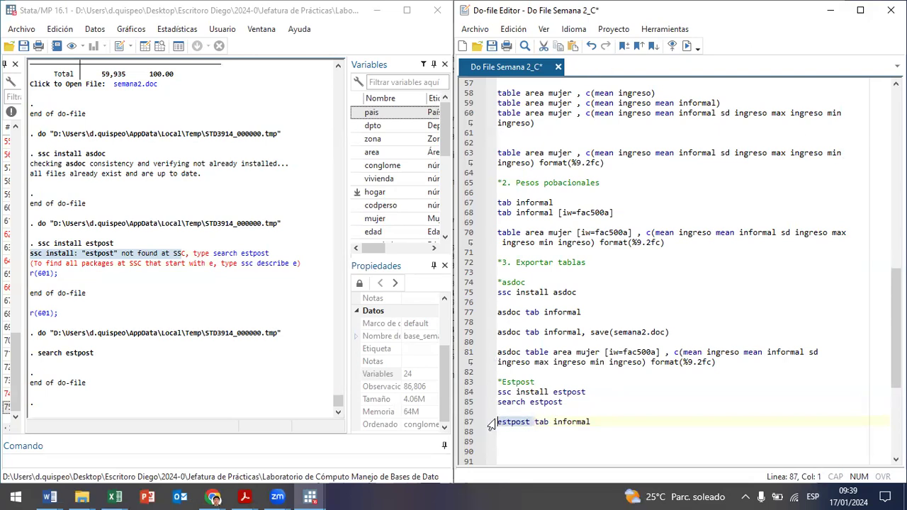
click(581, 422)
mouse_move(568, 419)
mouse_down()
mouse_move(533, 421)
mouse_move(558, 422)
mouse_up()
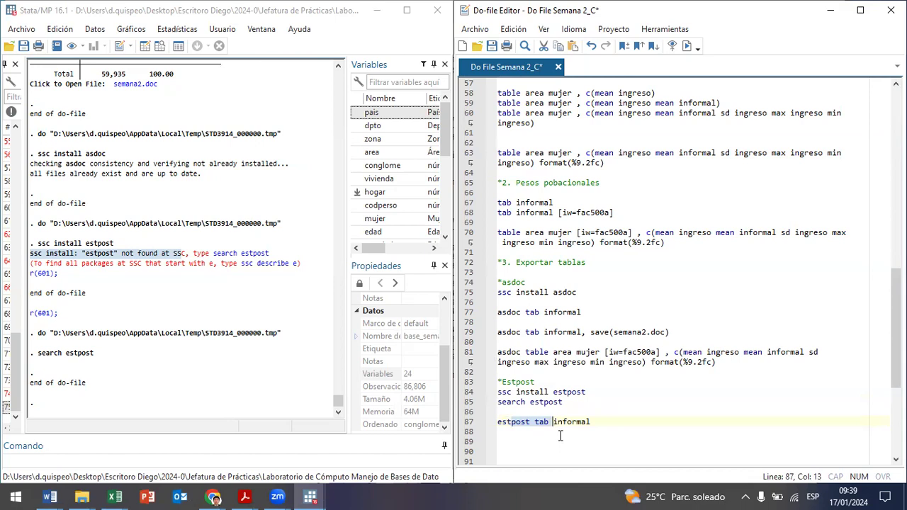
key(ctrl+d)
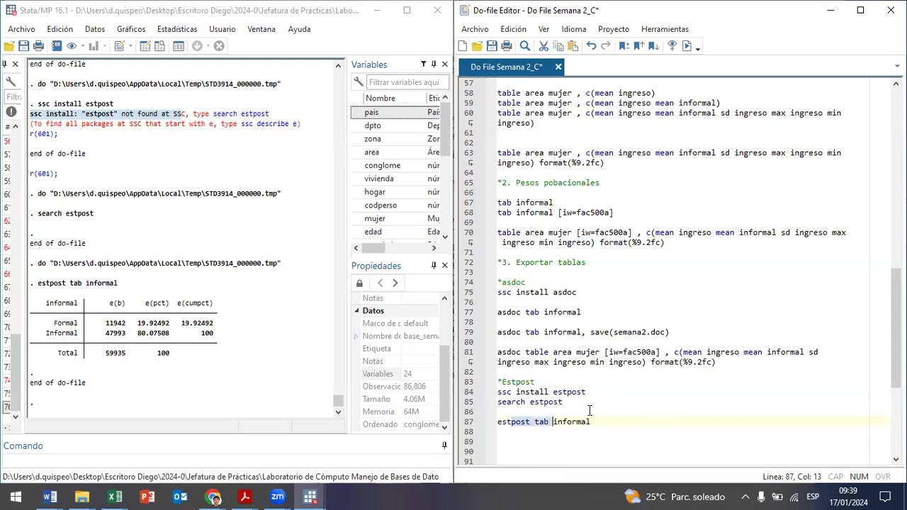
Write the command esttab using "semana2C.csv" on line 88 of the do-file and run it
key(Down)
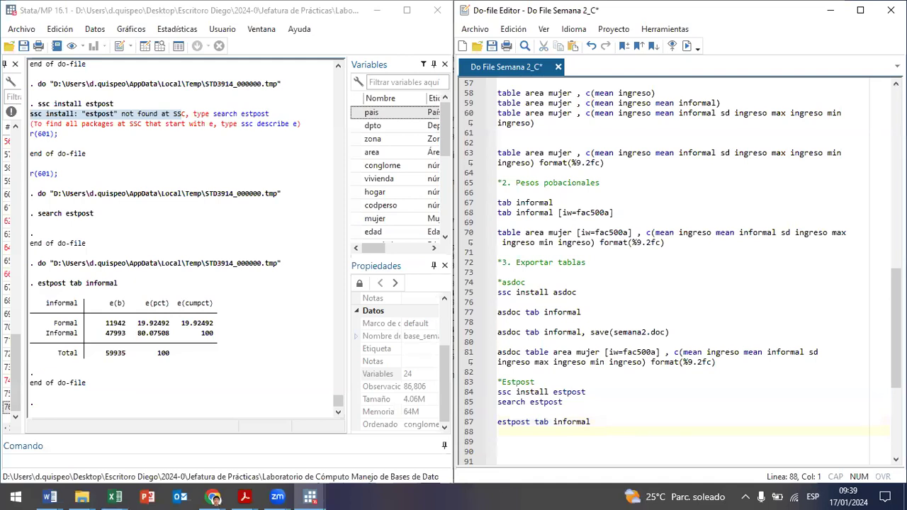
text(esttab using)
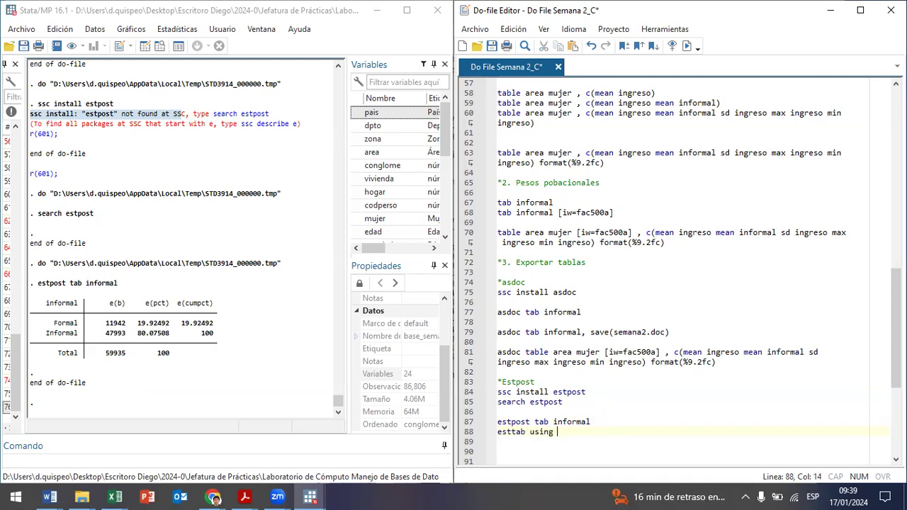
text("semana)
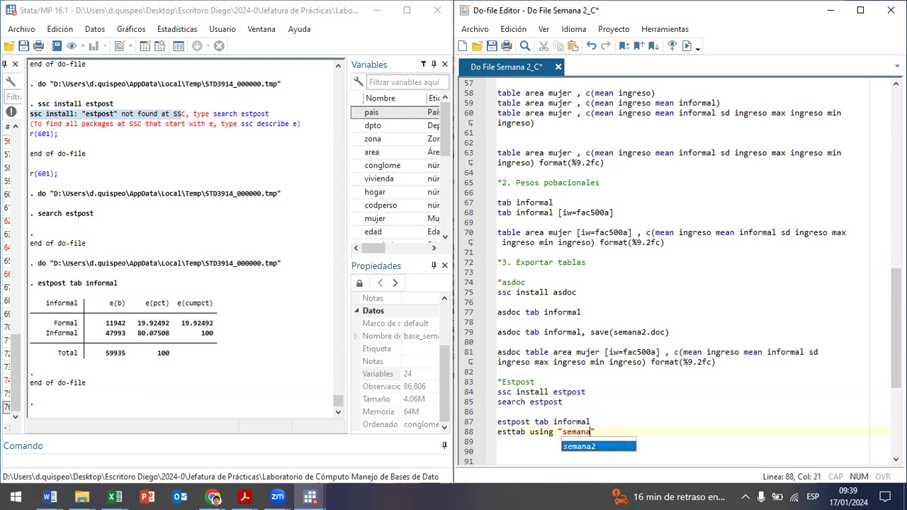
text(2A)
key(BackSpace)
text(C)
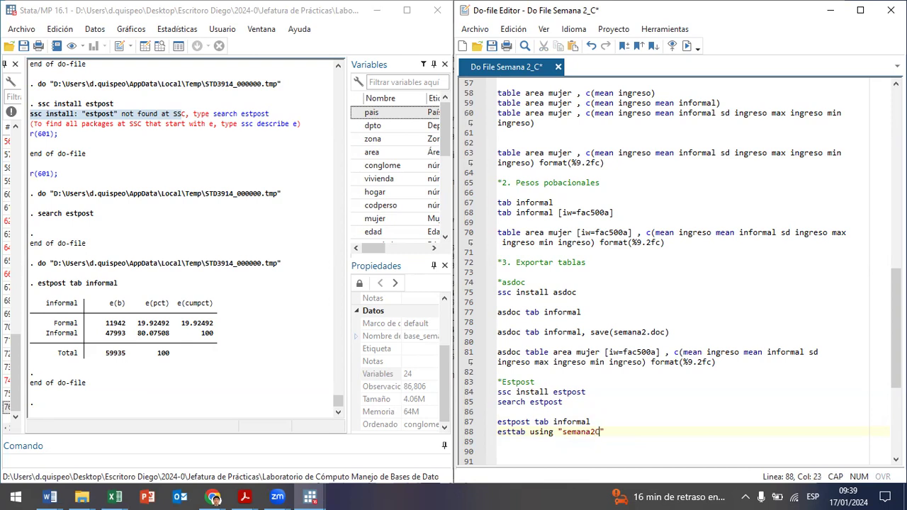
text(.)
text(csv)
key(shift+Left)
key(shift+Left)
key(shift+Left)
key(ctrl+d)
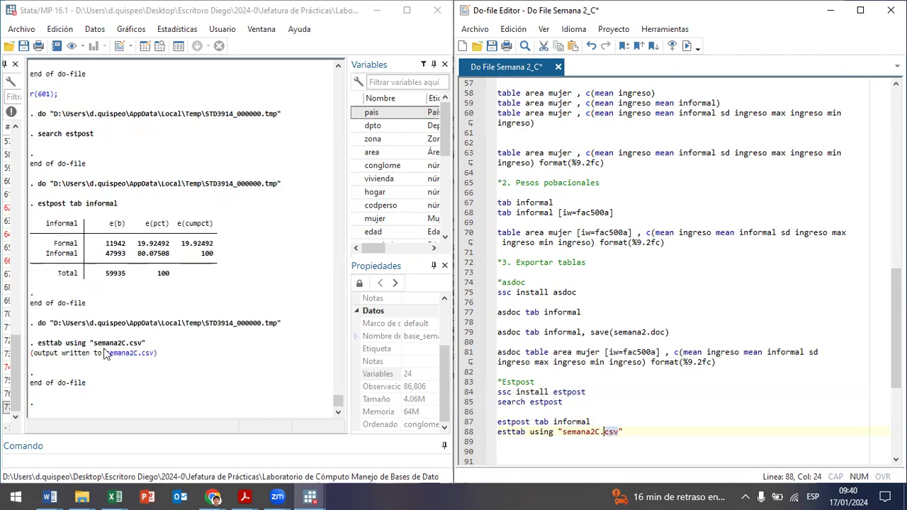
Open the exported semana2C.csv from the Stata results in Excel, maximize it and examine the table's layout
drag(32, 343, 96, 358)
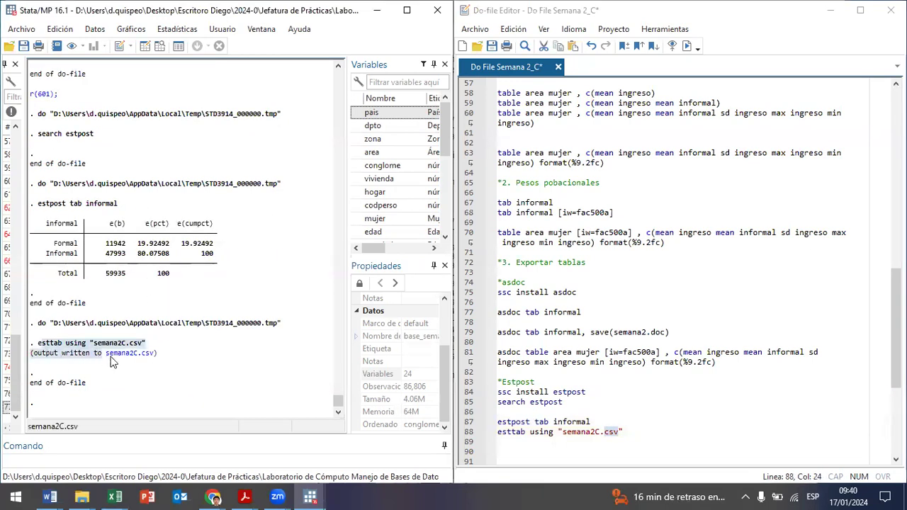
click(119, 357)
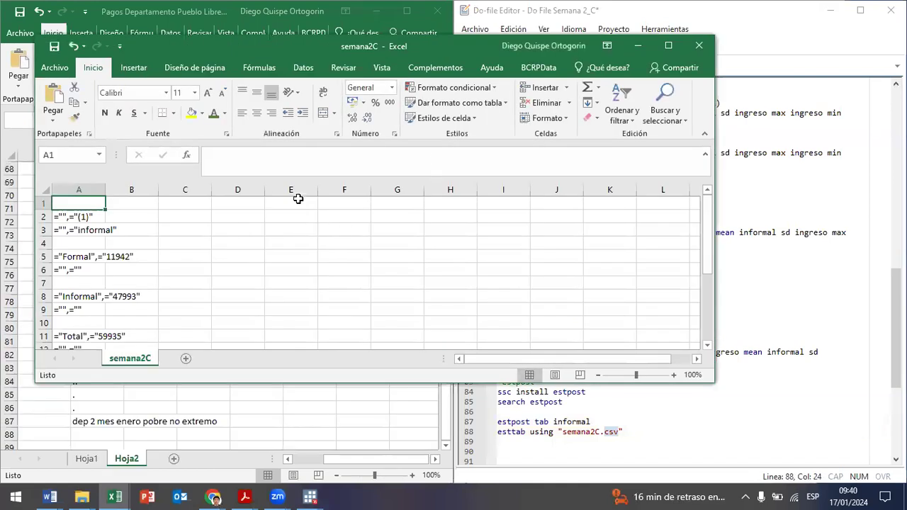
click(669, 46)
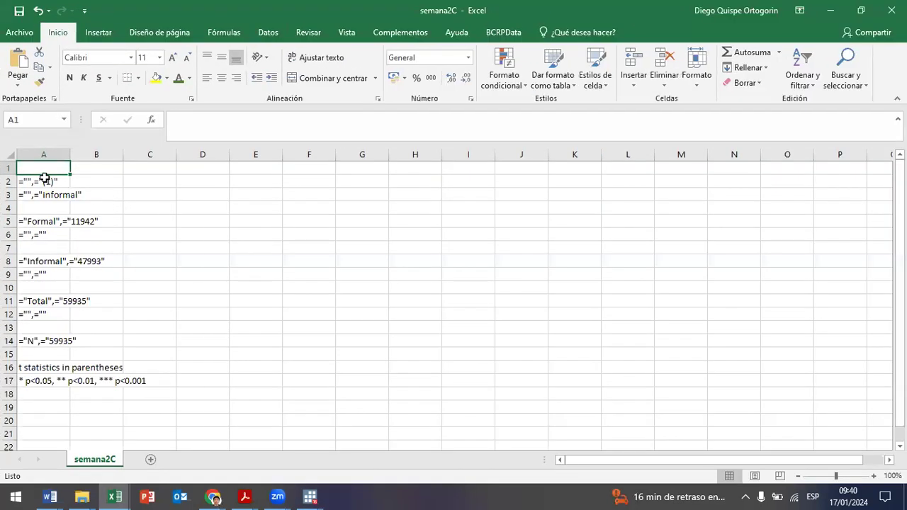
mouse_move(45, 177)
mouse_down()
mouse_move(60, 304)
mouse_move(50, 168)
mouse_up()
click(128, 248)
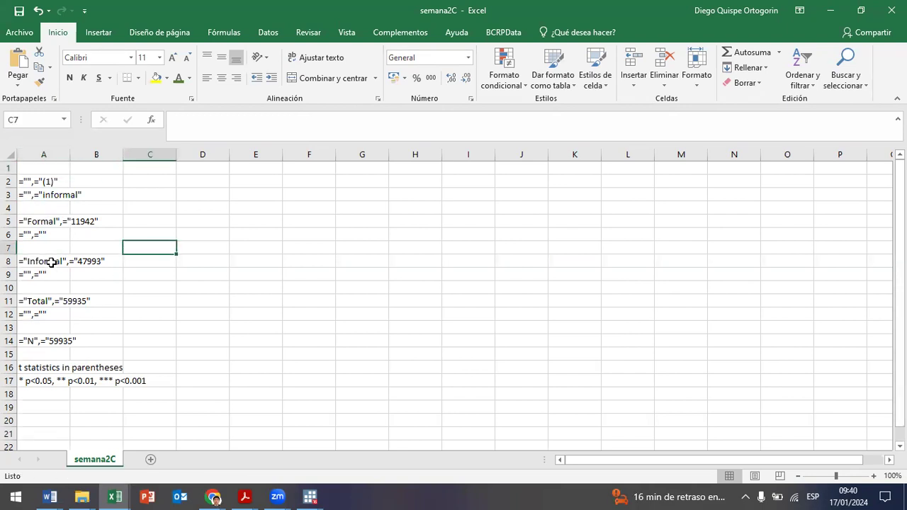
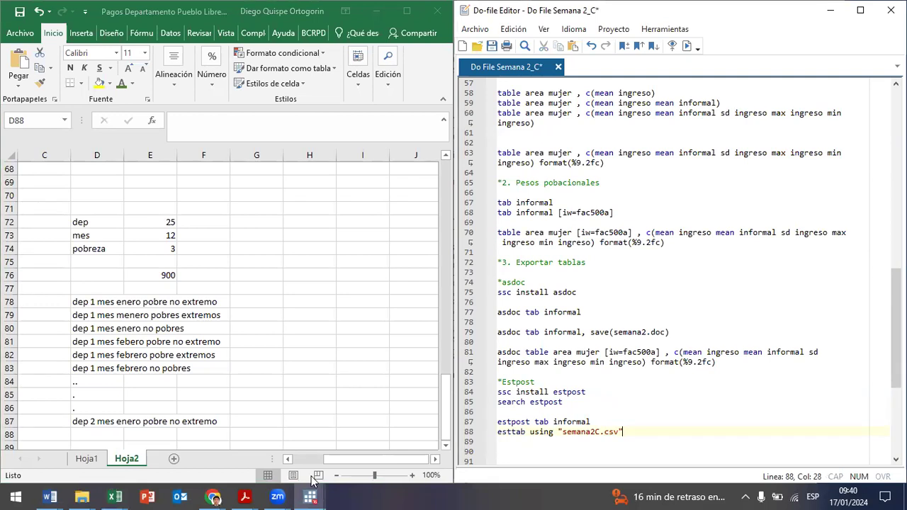
Return to Stata and highlight the estpost command on line 87 and the esttab command on line 88
click(309, 496)
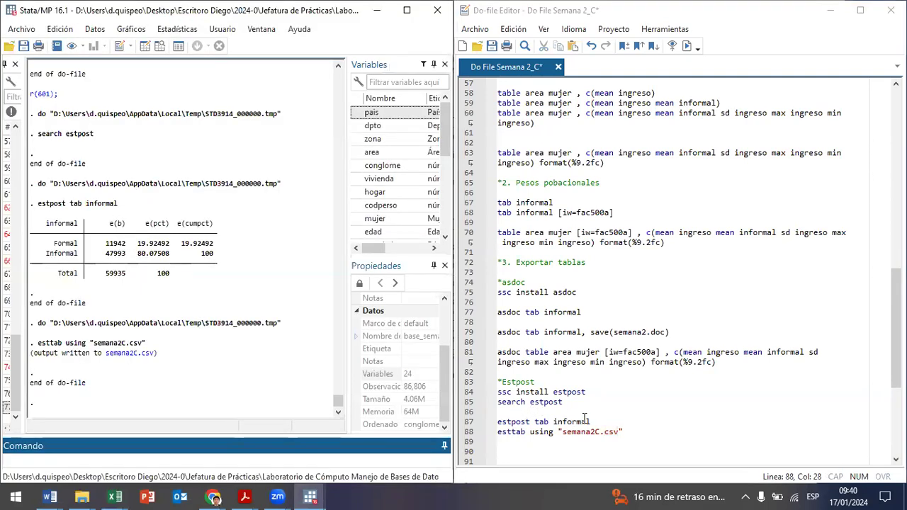
drag(591, 422, 496, 422)
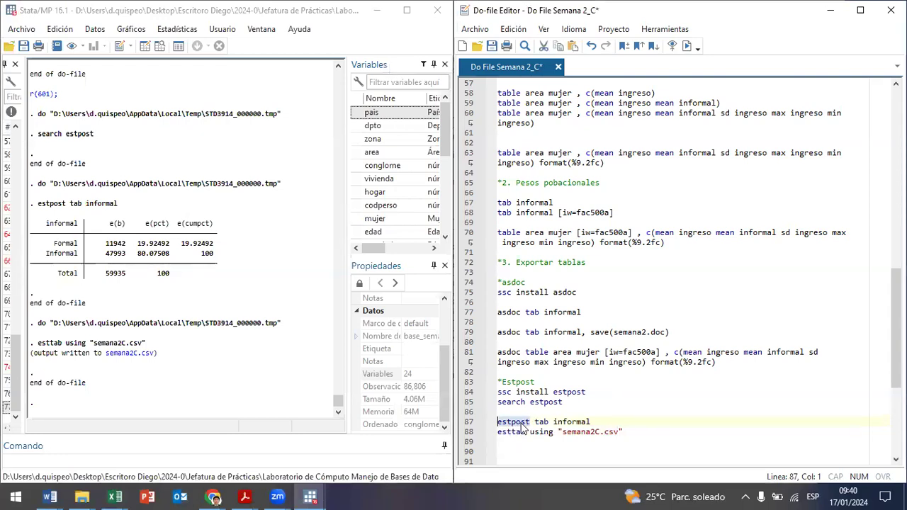
double_click(511, 432)
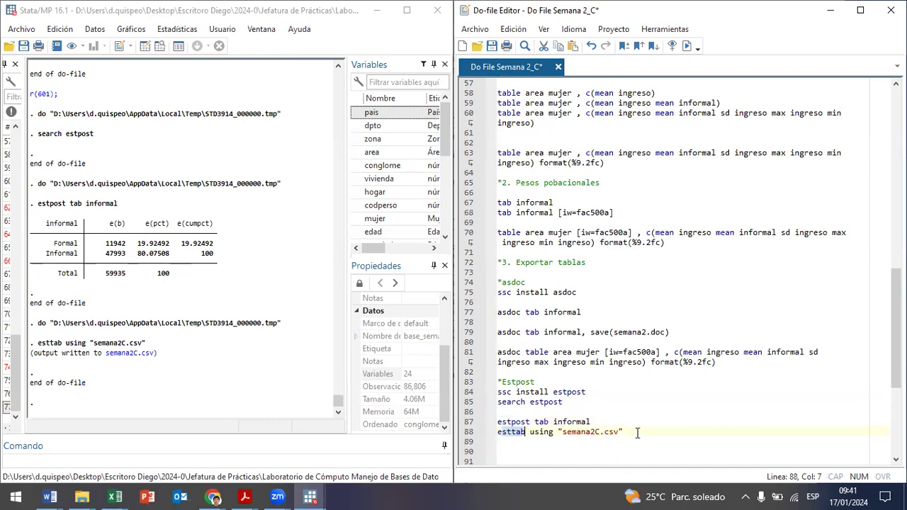
Highlight the e(b), e(pct) and e(cumpct) headings and extend line 88 with the options , cells("promedio porcentaje acumulado") replace
click(681, 422)
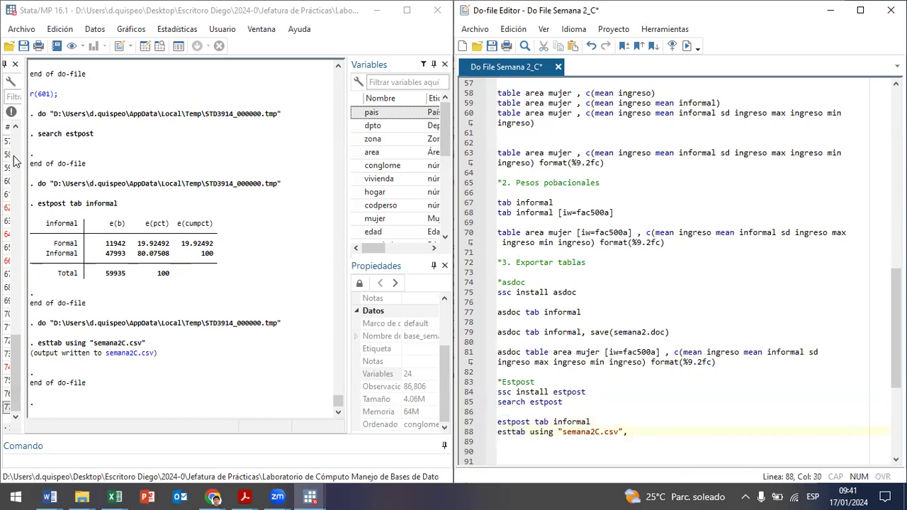
drag(106, 224, 131, 231)
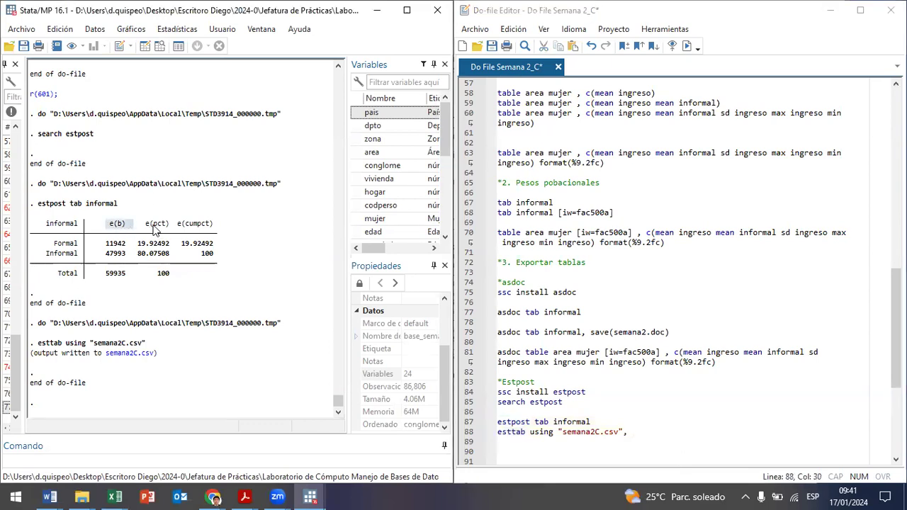
double_click(157, 226)
drag(217, 226, 134, 231)
click(675, 430)
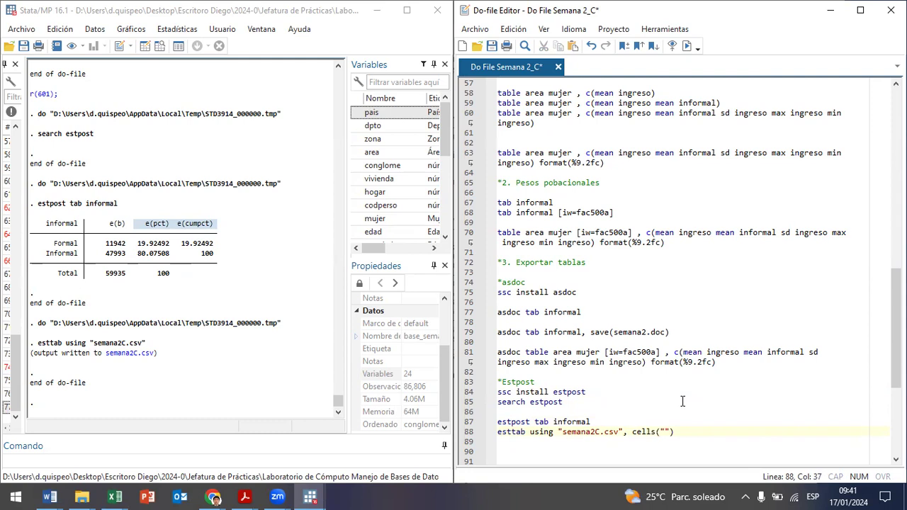
text(promedio porcentaje acula)
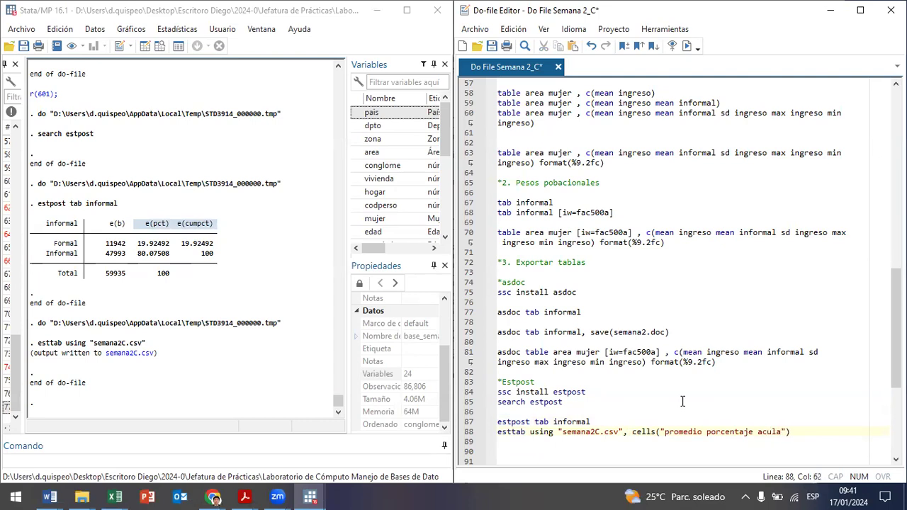
key(BackSpace)
key(BackSpace)
text(mulado") replace )
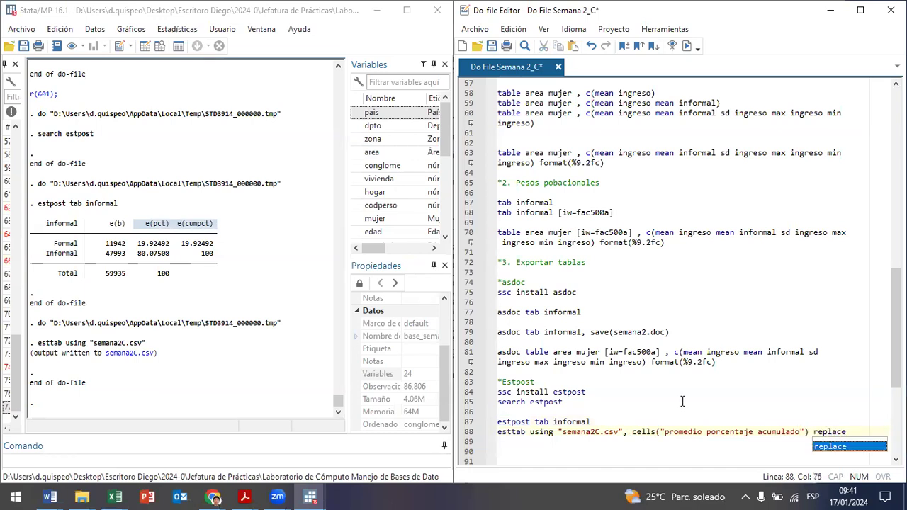
Run the esttab export to "semana2C.csv" with cells("promedio porcentaje acumulado") and the replace option, without any further option
text(noc)
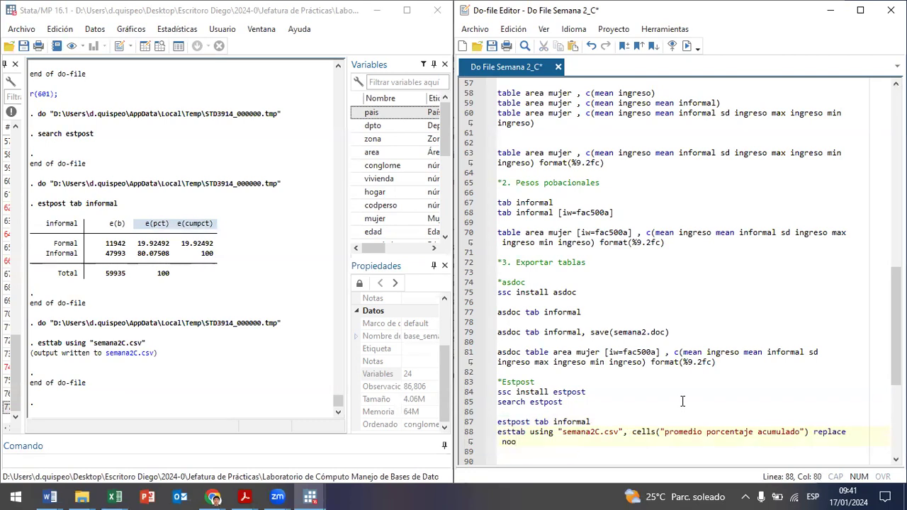
key(BackSpace)
key(BackSpace)
key(Left)
key(Left)
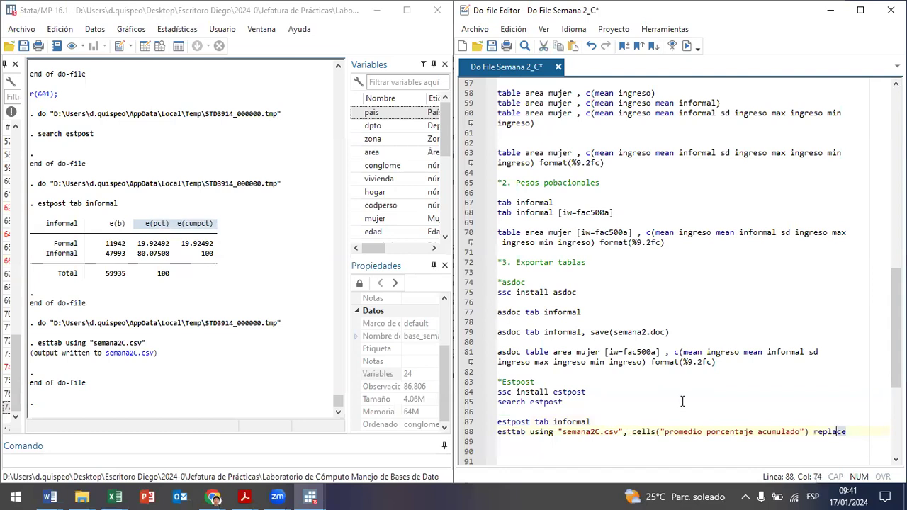
key(ctrl+d)
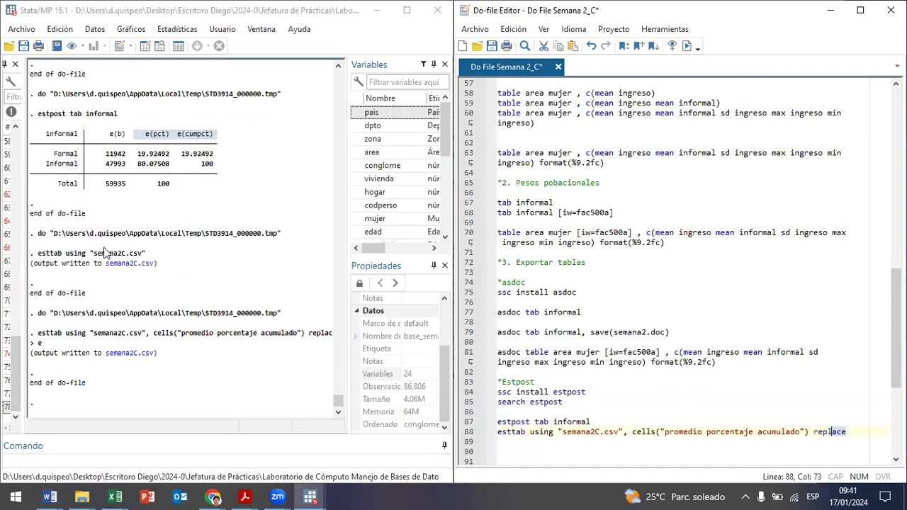
Open the exported semana2C.csv from the Stata results in Excel and enlarge its window to full screen
click(150, 352)
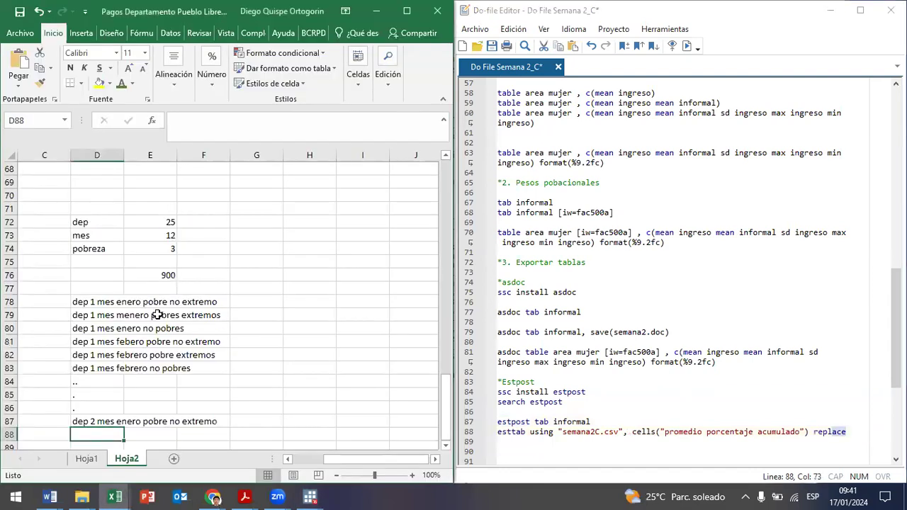
click(261, 234)
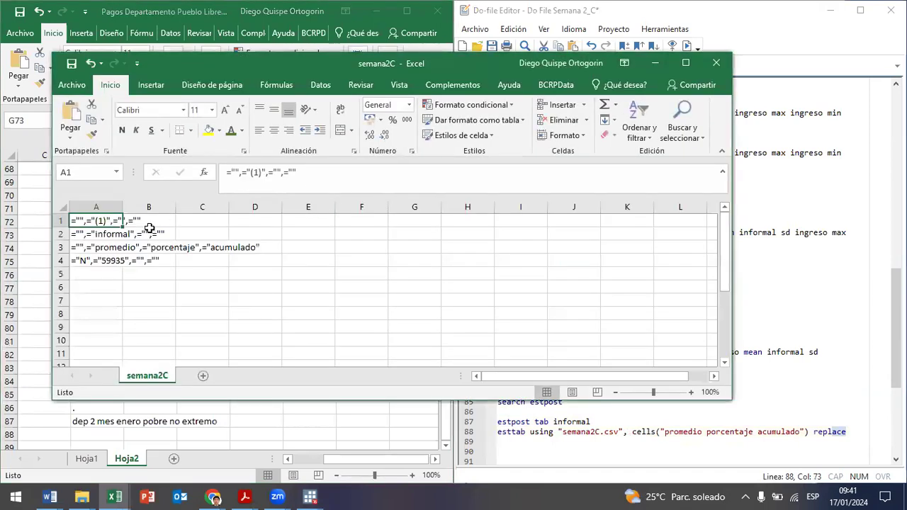
click(686, 63)
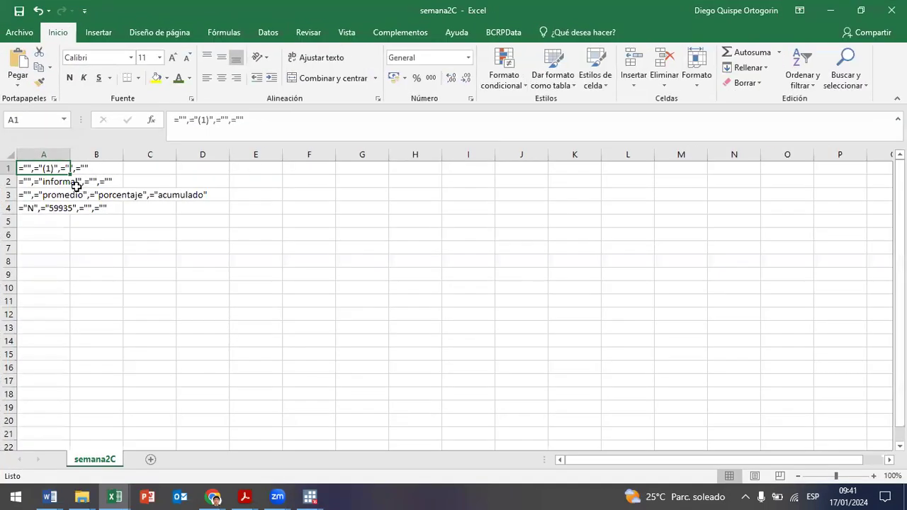
Split column A of semana2C into separate columns as delimited text, adding the comma as a separator
click(58, 146)
click(99, 32)
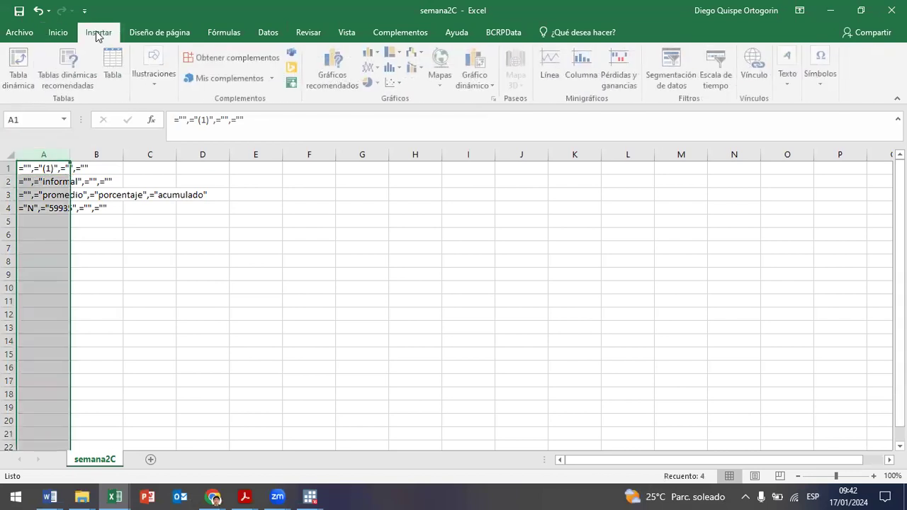
click(267, 32)
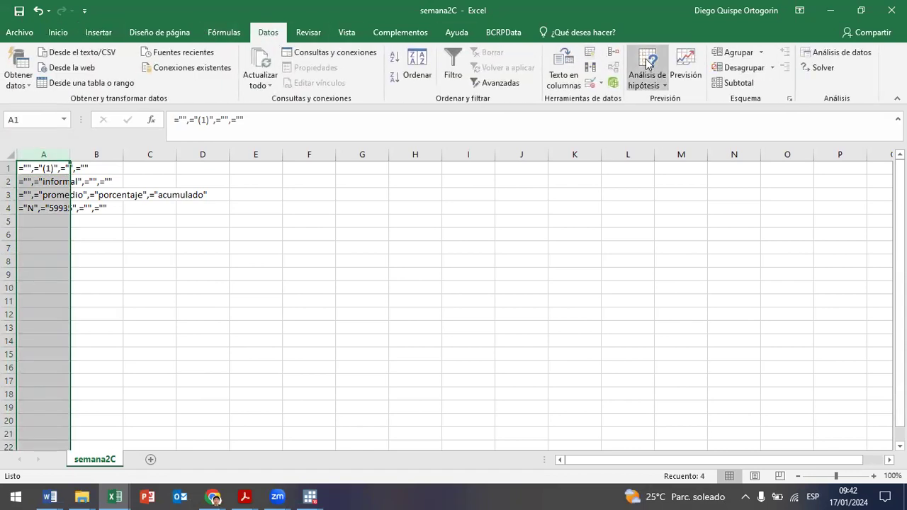
click(573, 52)
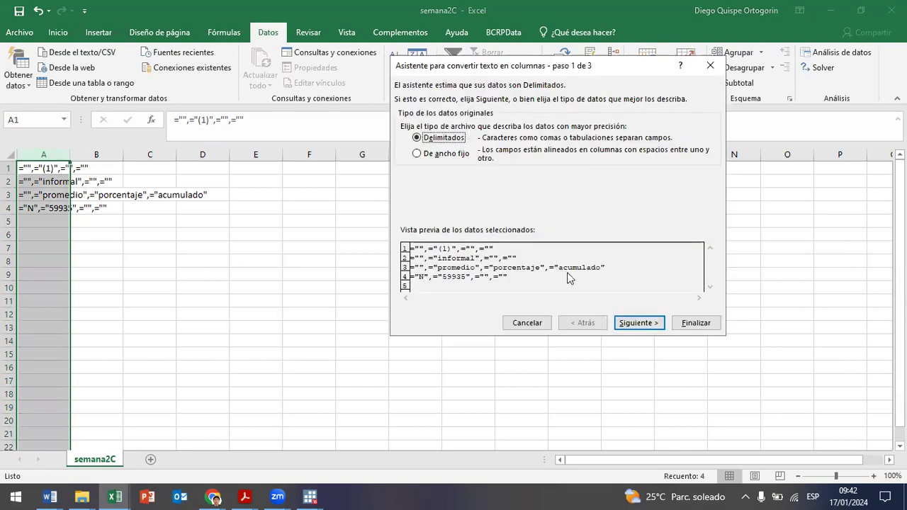
click(659, 325)
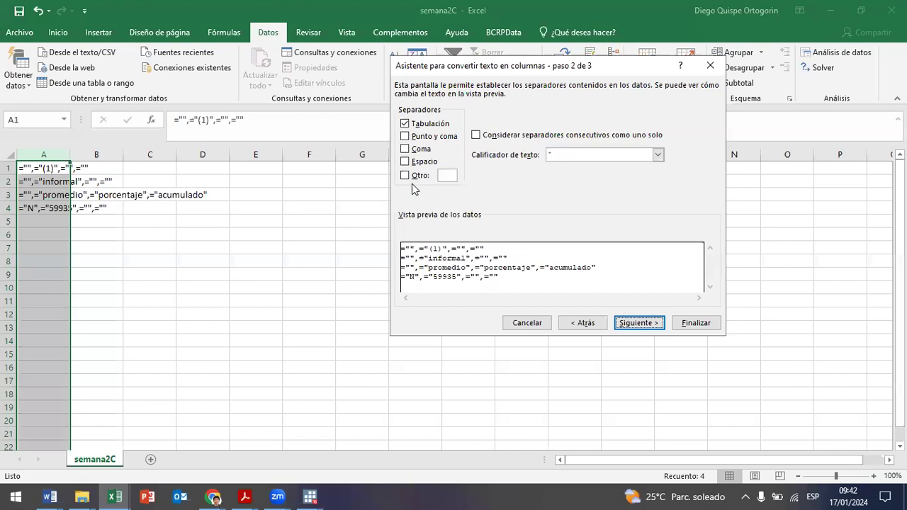
click(410, 150)
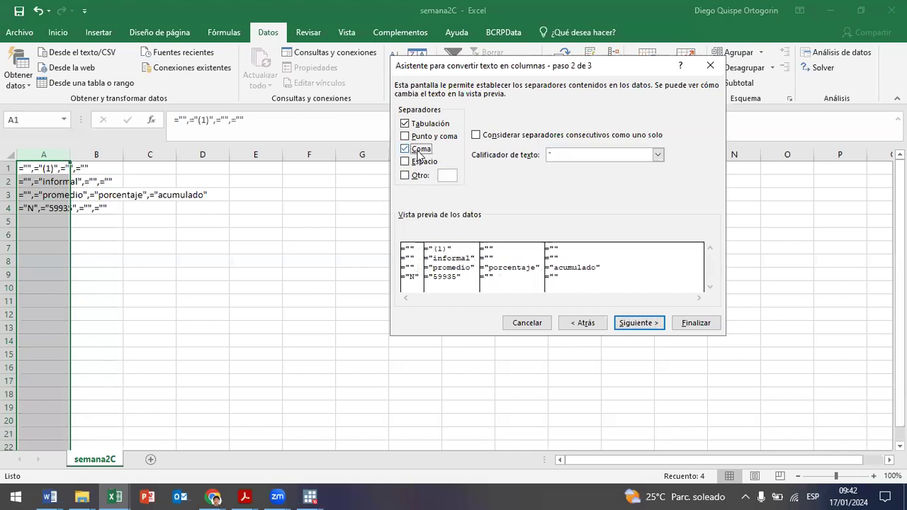
click(693, 322)
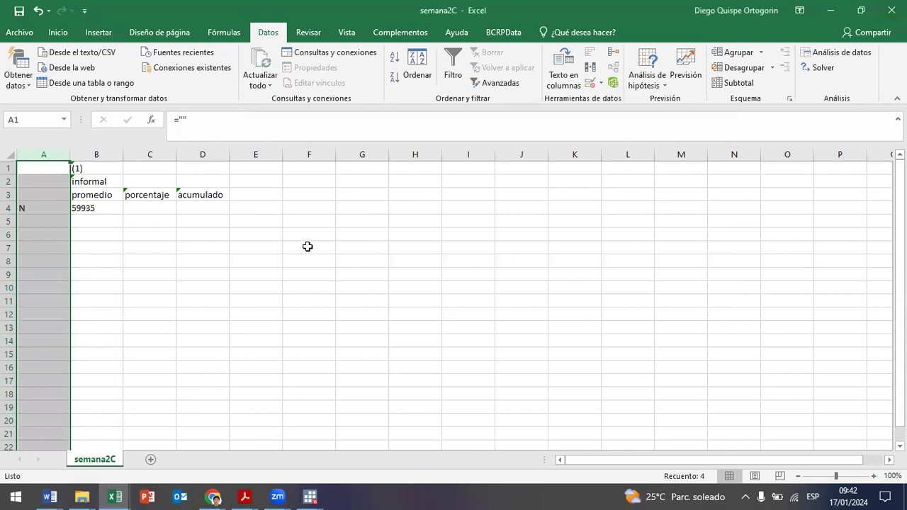
Close the semana2C workbook without saving the changes
click(186, 273)
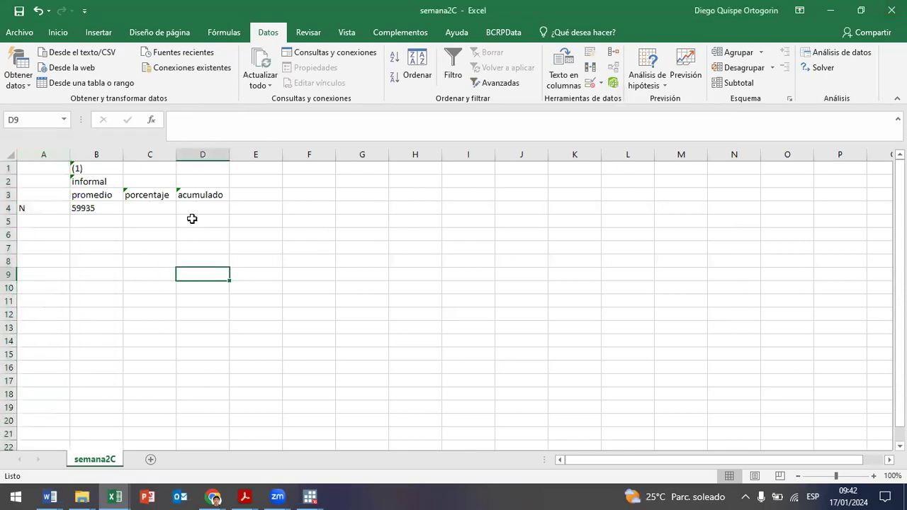
click(892, 10)
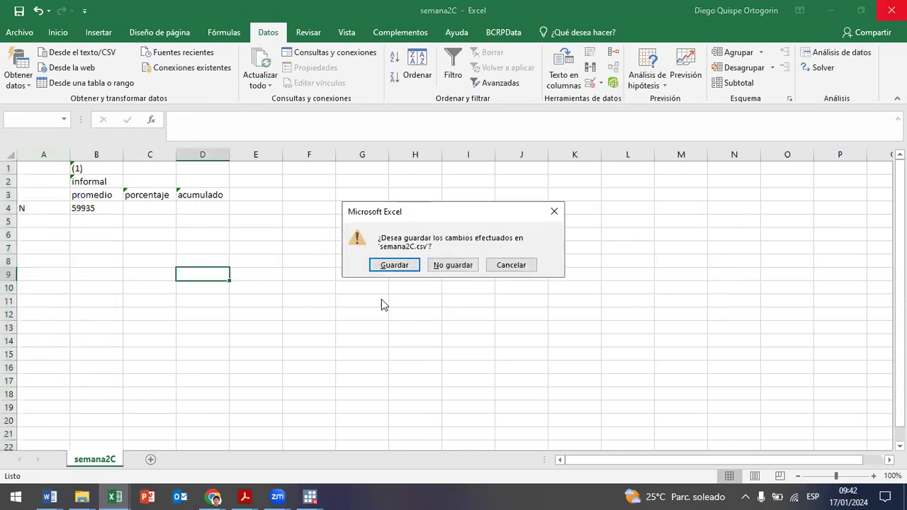
click(460, 266)
Add the noobs option after replace in the esttab command and run that line
click(856, 430)
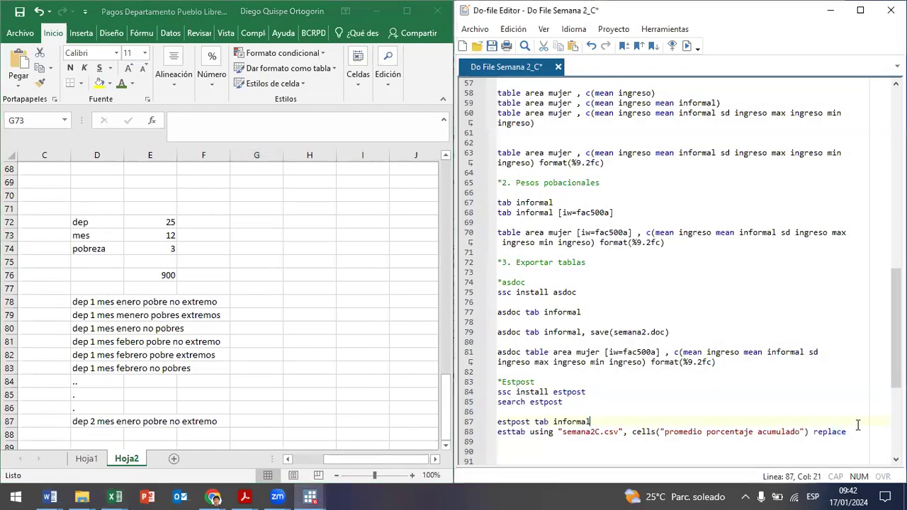
text(noon)
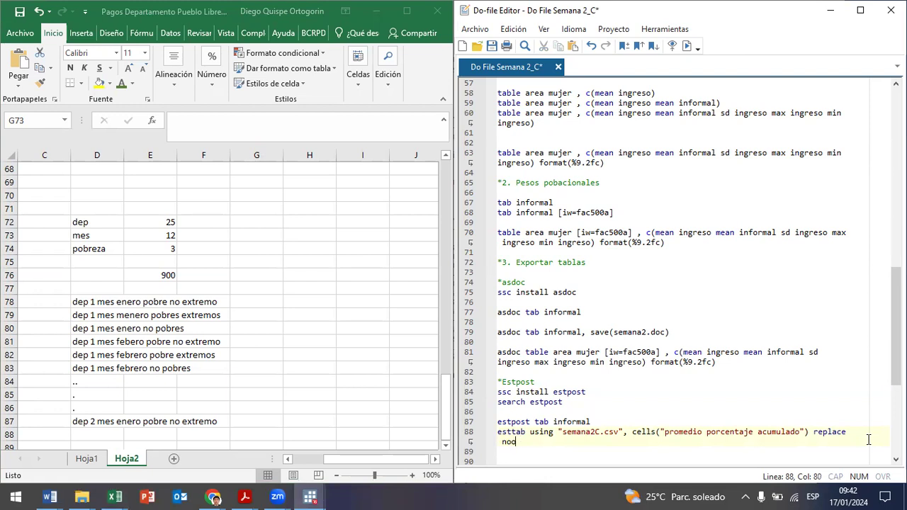
key(Left)
Switch to Stata, open the rewritten semana2C.csv to check the noobs export, and close the workbook
click(309, 496)
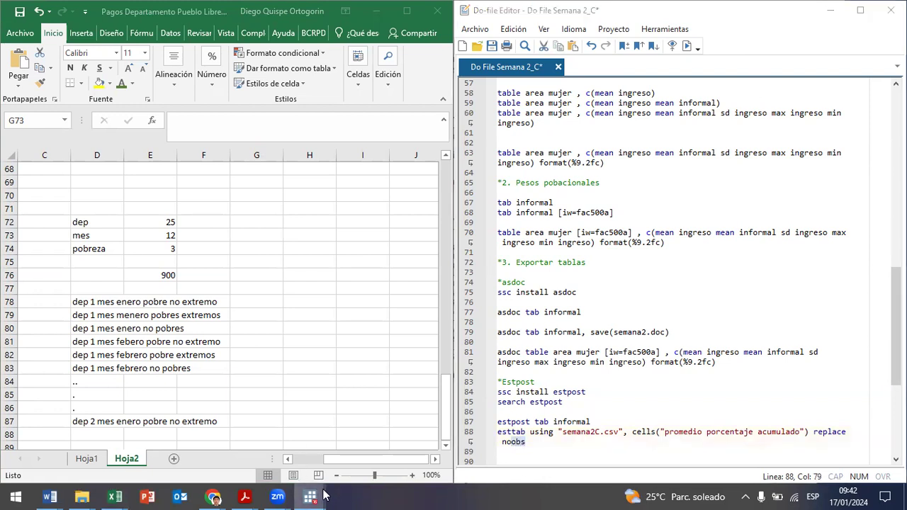
click(275, 458)
click(117, 352)
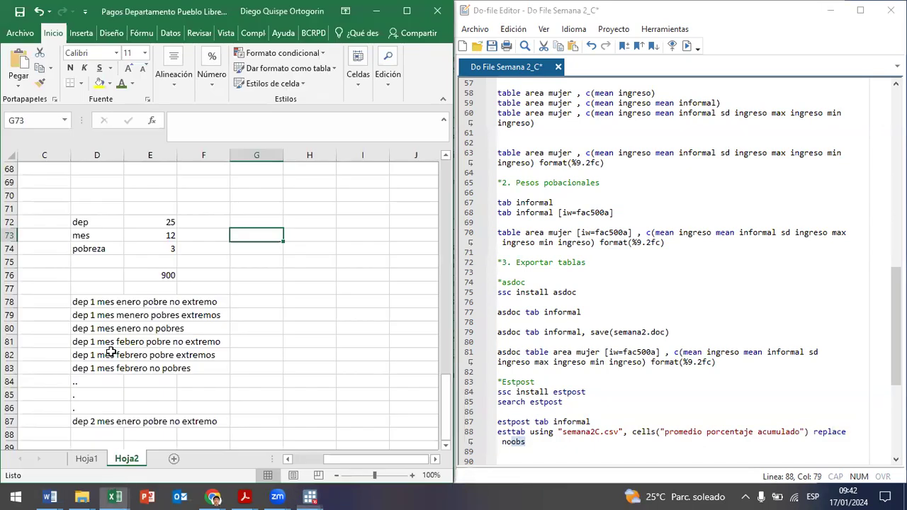
click(164, 329)
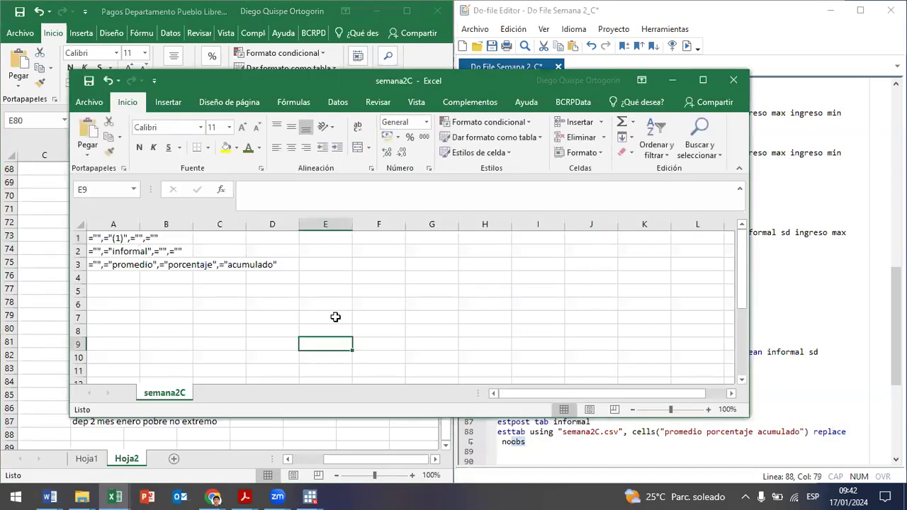
click(734, 80)
Change the estpost command from tab to sum for informal and run it together with the esttab export
click(550, 422)
key(BackSpace)
key(BackSpace)
key(BackSpace)
text(sum)
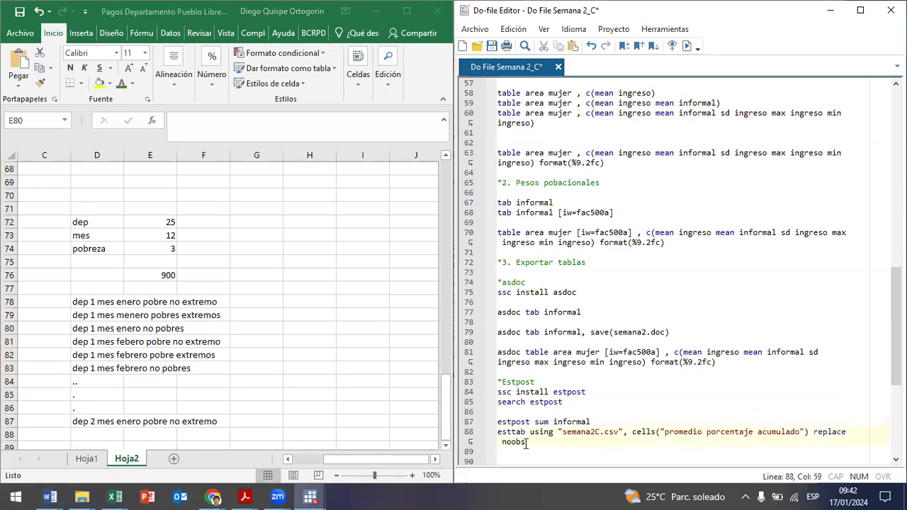
drag(477, 432, 476, 425)
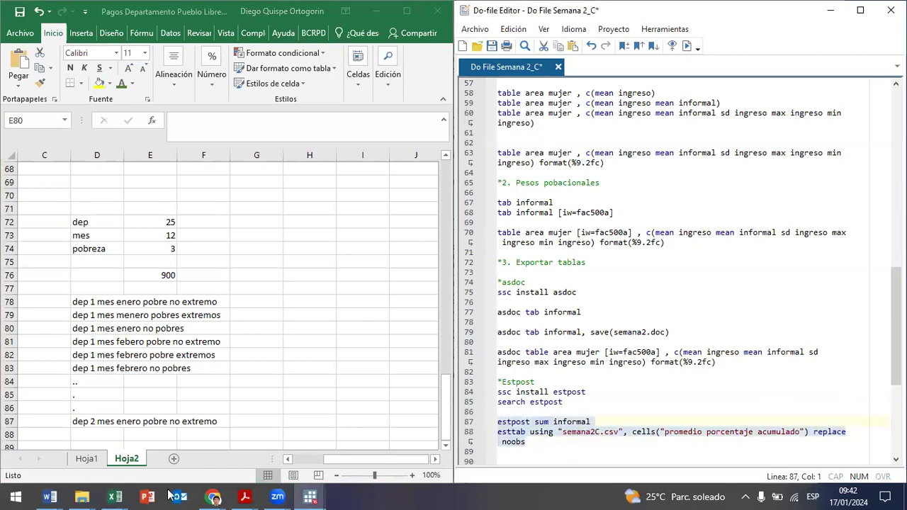
Switch to Stata, open semana2C.csv to check the export of the summary statistics, and close the workbook
mouse_move(174, 496)
click(262, 446)
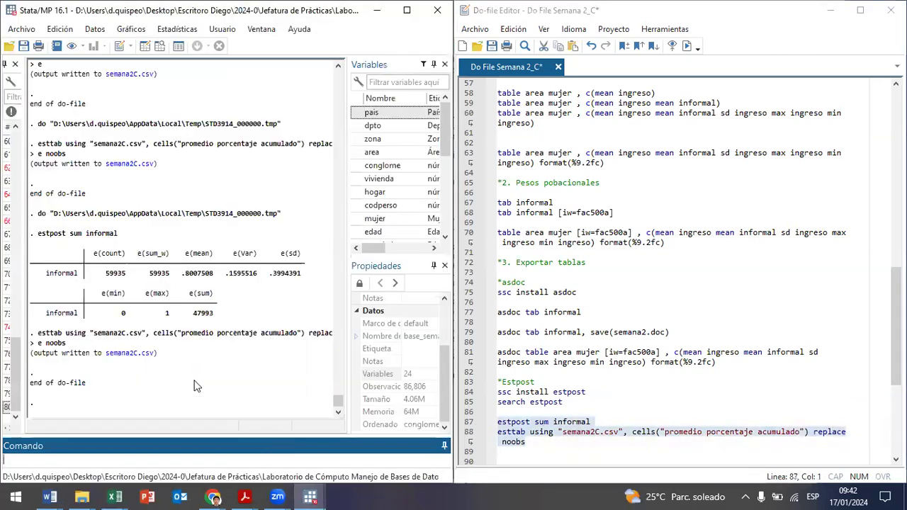
click(145, 358)
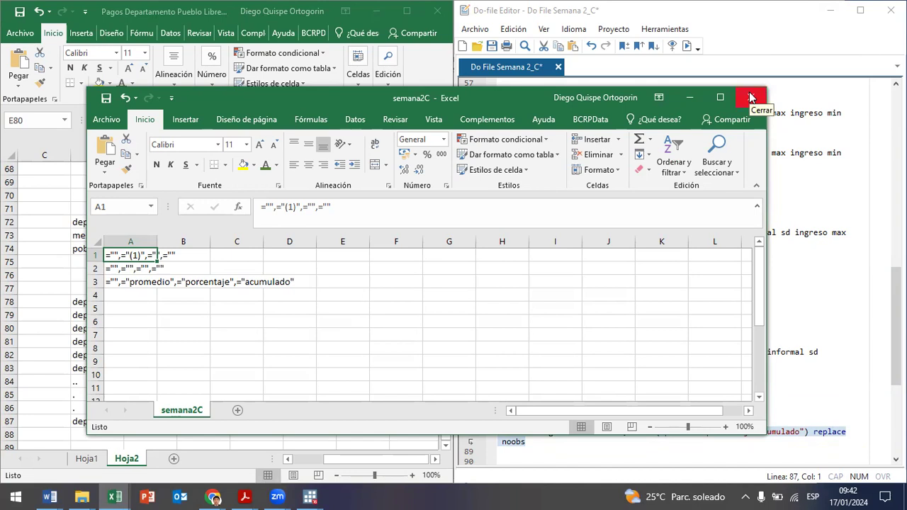
click(752, 97)
Remove the informal variable from the estpost sum command, keeping a blank line above it
drag(615, 431, 619, 416)
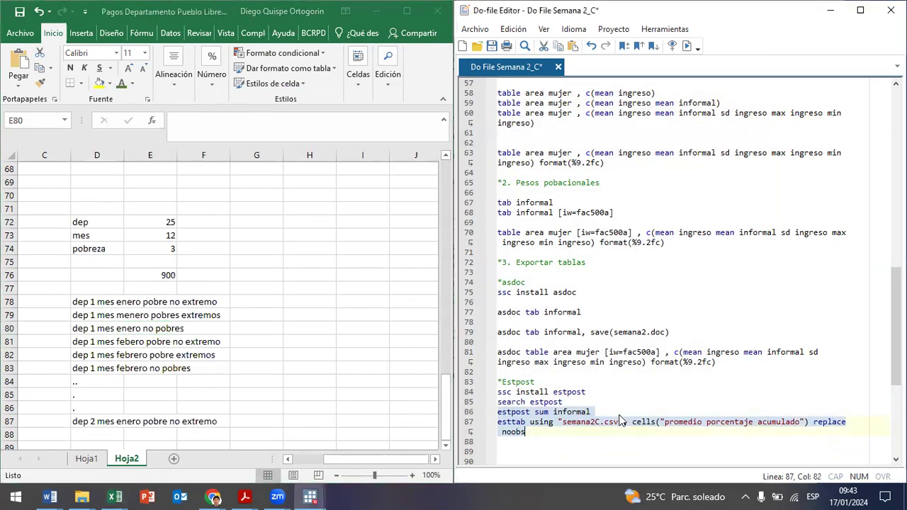
click(623, 404)
key(Return)
click(607, 422)
key(BackSpace)
key(BackSpace)
key(BackSpace)
key(BackSpace)
key(BackSpace)
key(BackSpace)
key(BackSpace)
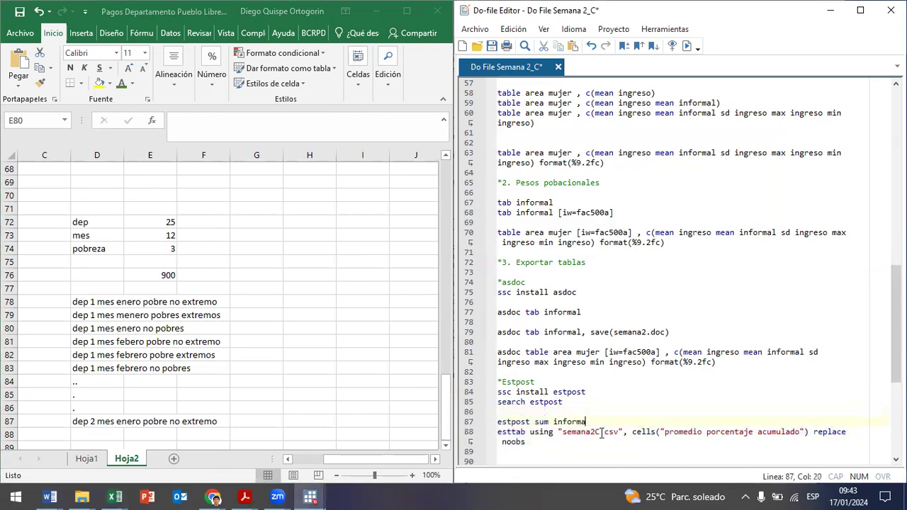
key(BackSpace)
key(BackSpace)
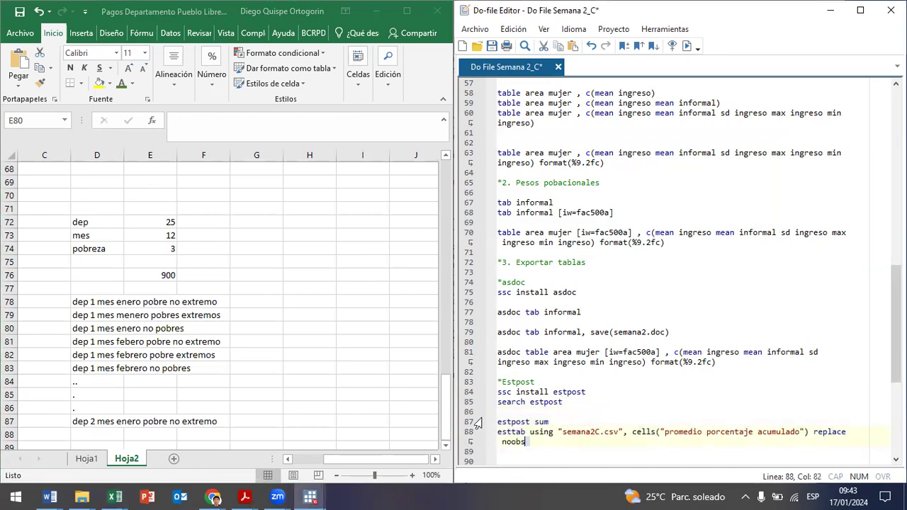
Move the esttab cells options to a separate line, end the export command with ", replace", and run the estpost and esttab lines
click(585, 453)
drag(582, 443, 521, 421)
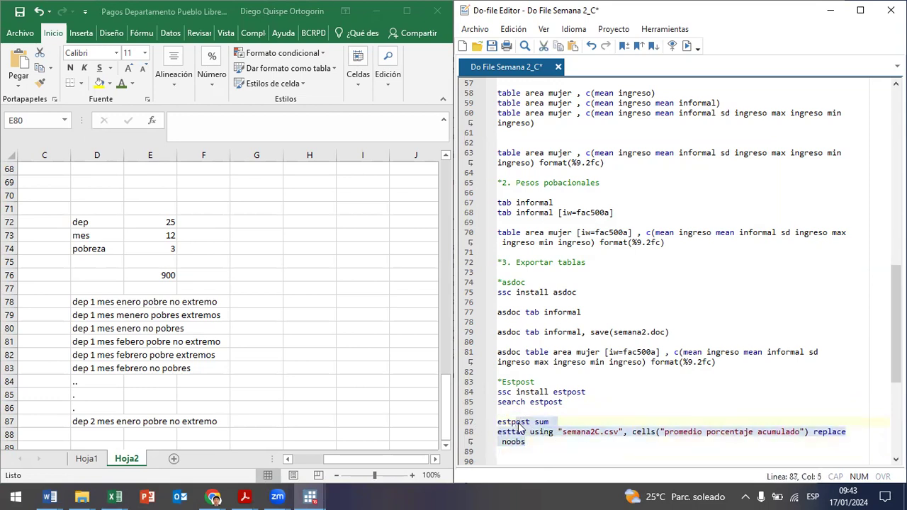
click(624, 431)
key(Return)
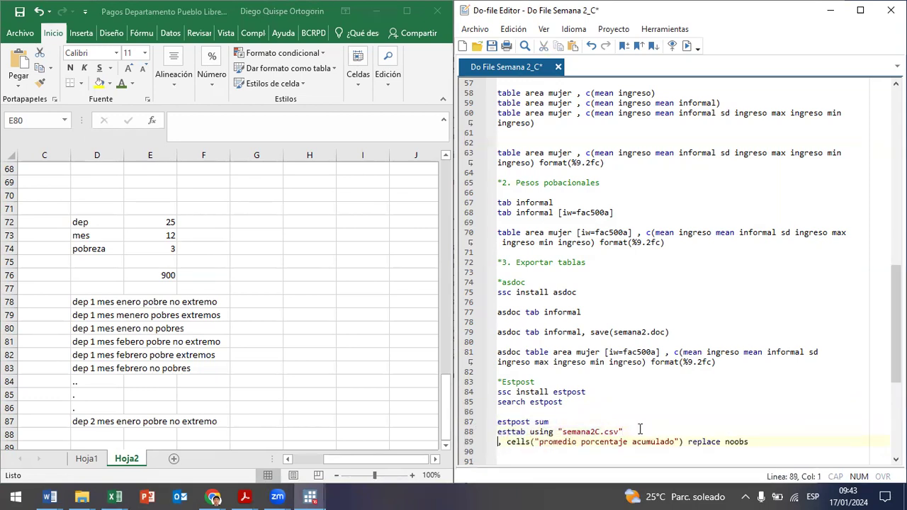
key(Return)
click(625, 432)
text(, replace)
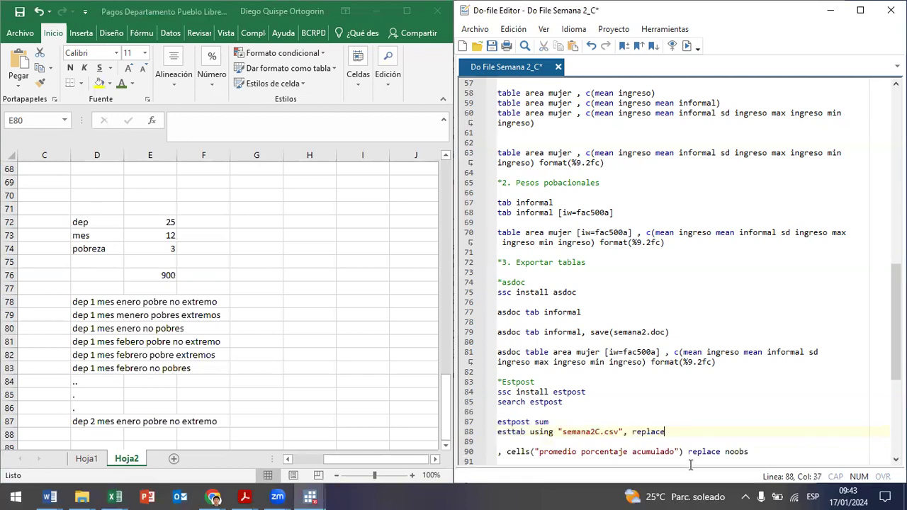
key(shift+Up)
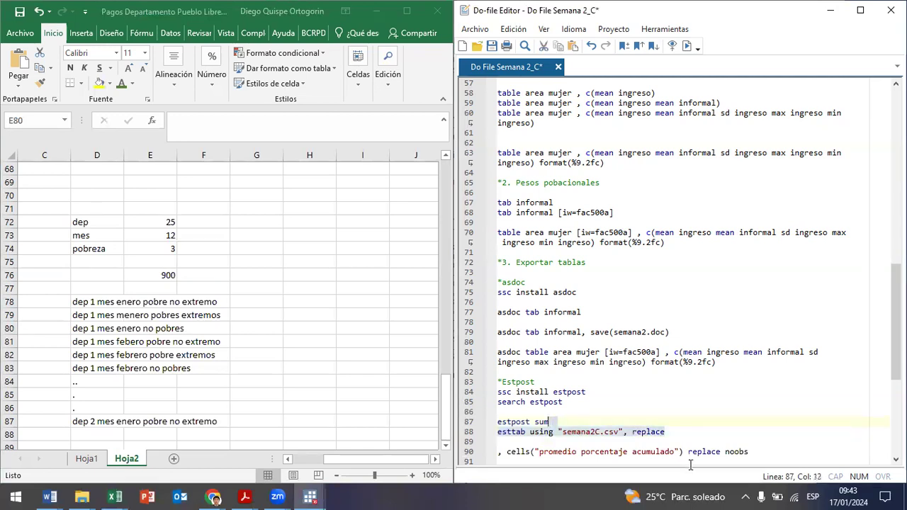
Switch to Stata, open the semana2C.csv exported from estpost sum, and enlarge its Excel window to full screen
click(310, 497)
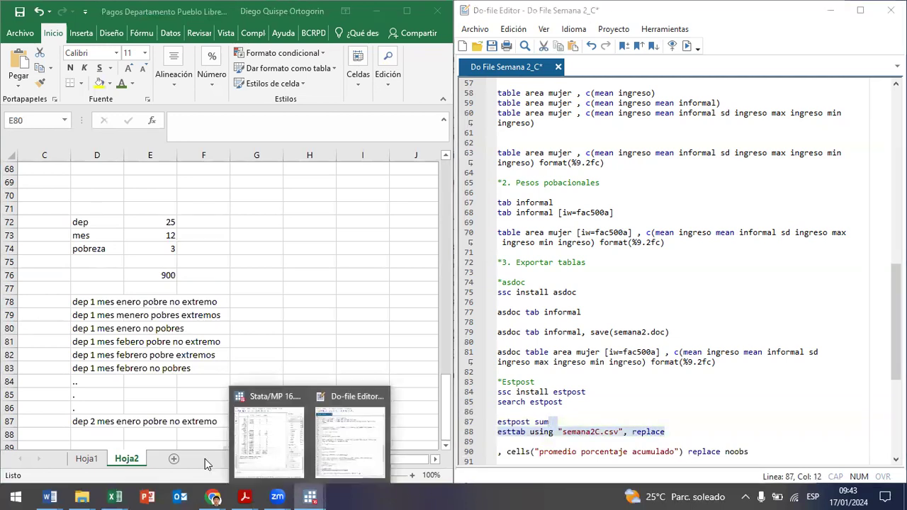
click(118, 350)
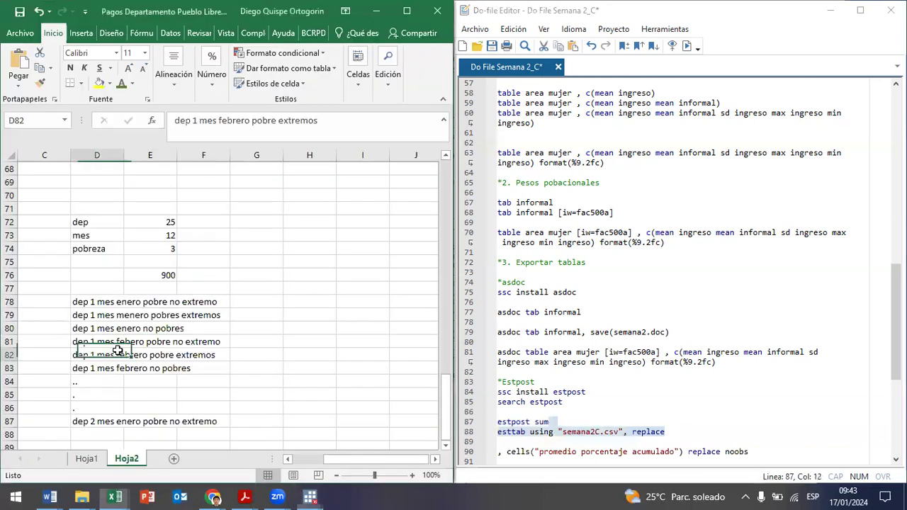
click(225, 356)
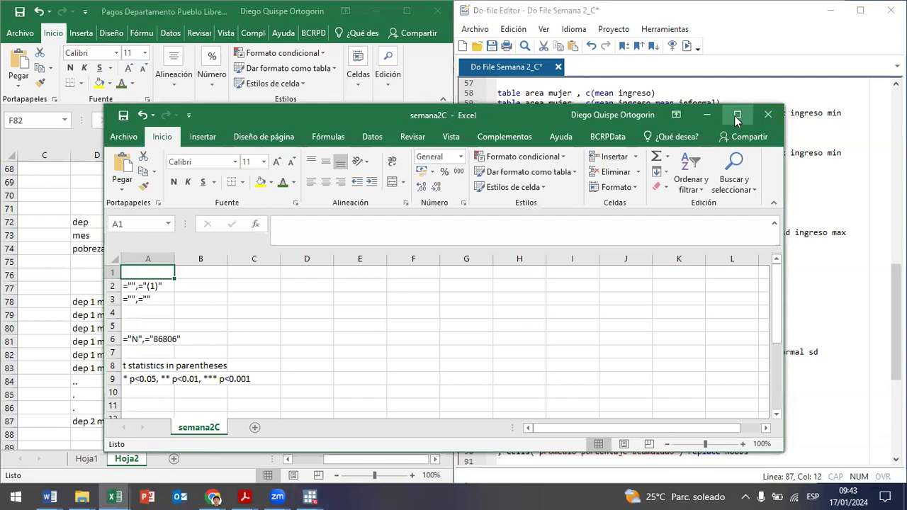
click(737, 118)
Split column A of the semana2C workbook into separate columns as delimited text, with tab and comma as separators
click(46, 151)
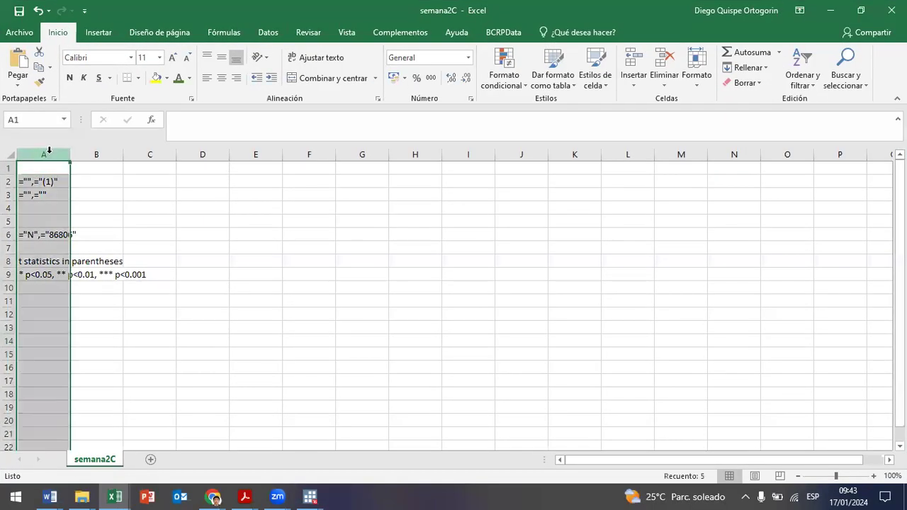
click(266, 32)
click(564, 69)
click(642, 325)
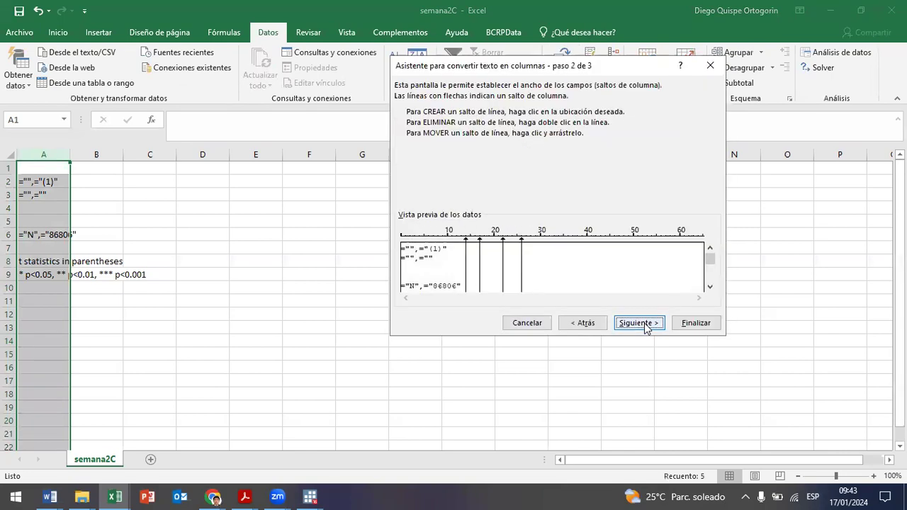
click(584, 324)
click(459, 139)
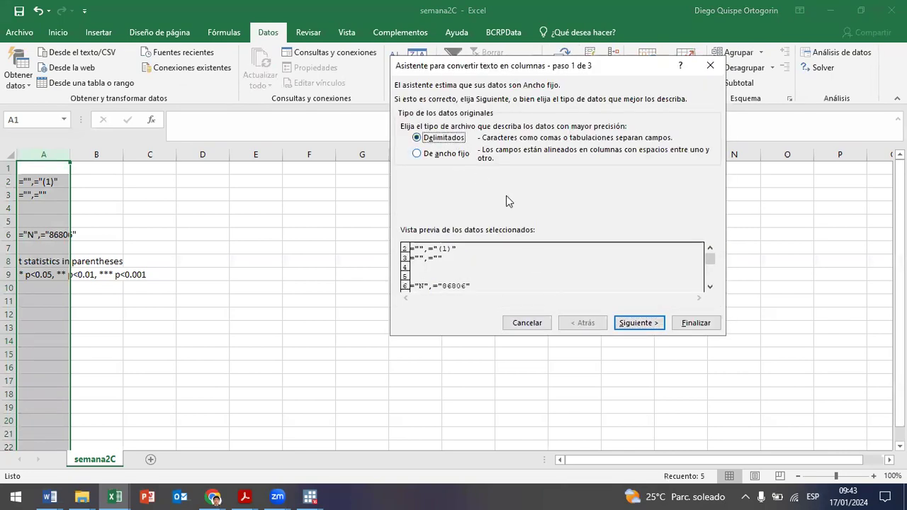
click(642, 326)
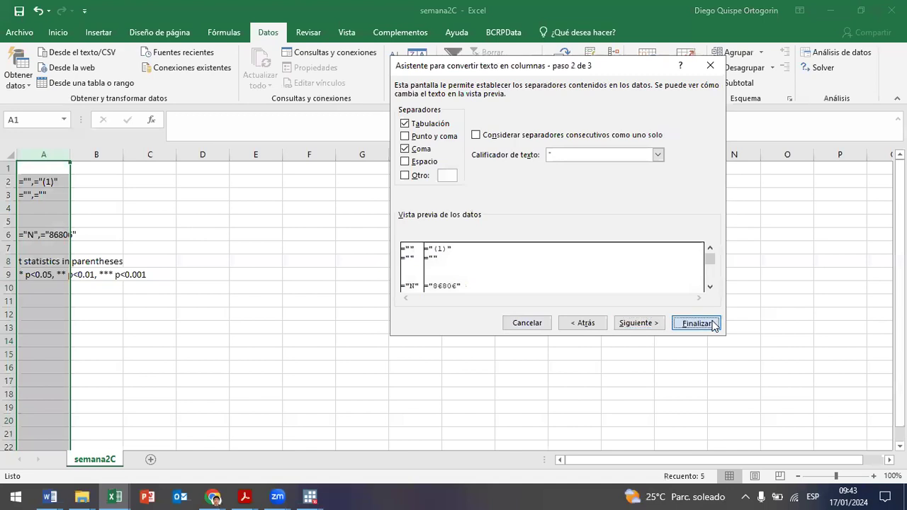
click(697, 323)
Minimize the Excel workbooks, return to the Stata do-file, and run only the estpost sum line
click(843, 8)
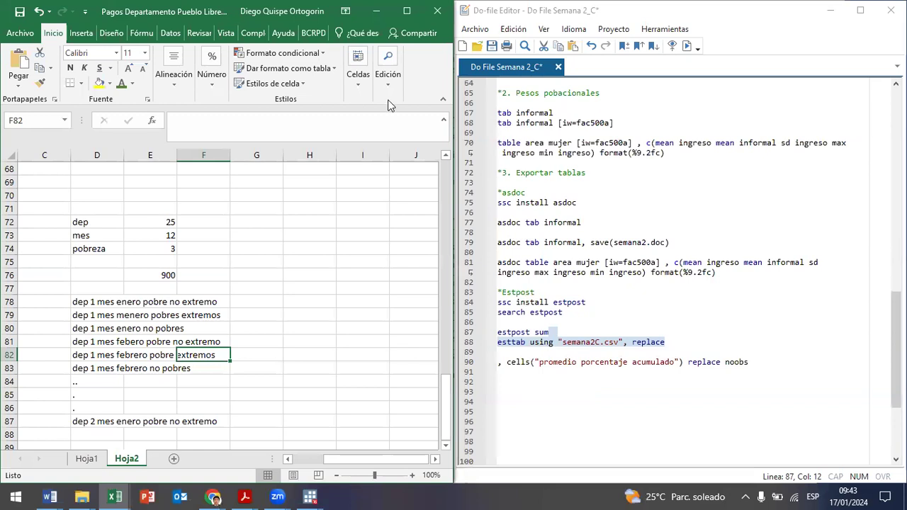
drag(205, 12, 319, 167)
click(621, 166)
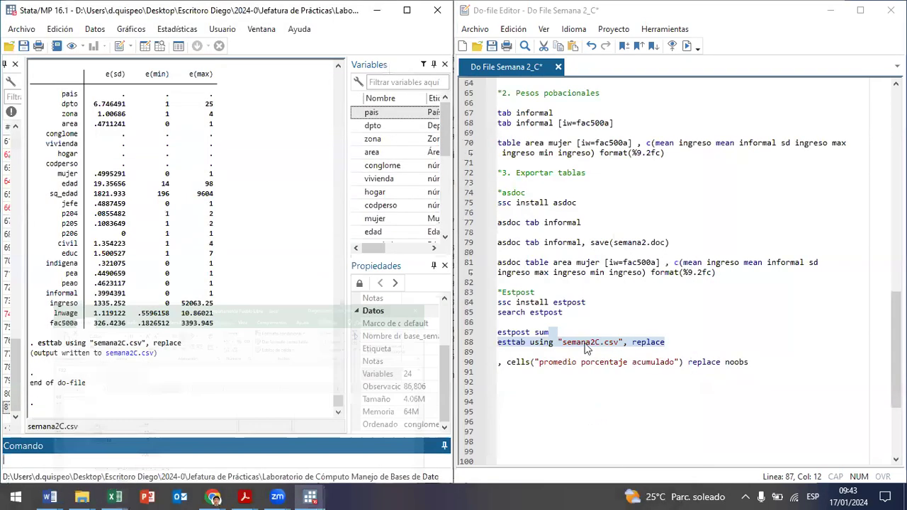
drag(507, 332, 551, 332)
key(ctrl+d)
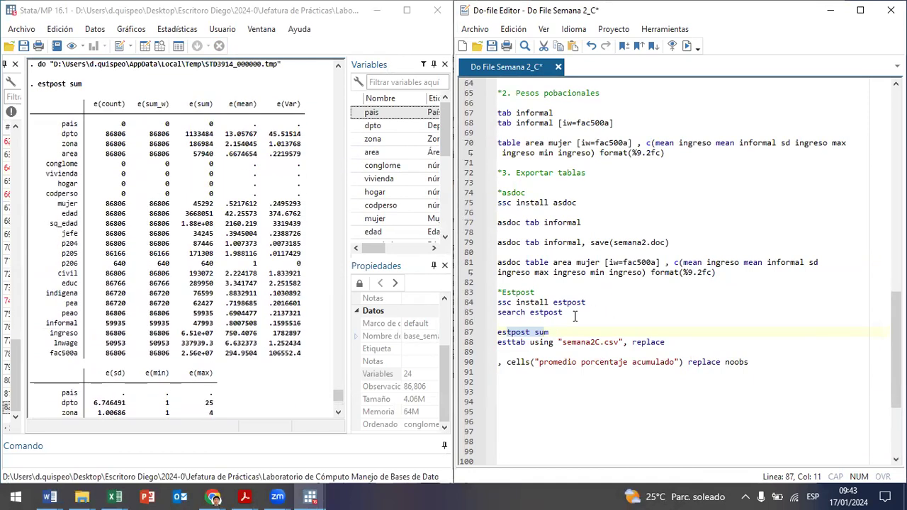
Add the noobs option after replace in the esttab line and try to run that line
drag(754, 363, 599, 342)
click(717, 341)
text(noobs)
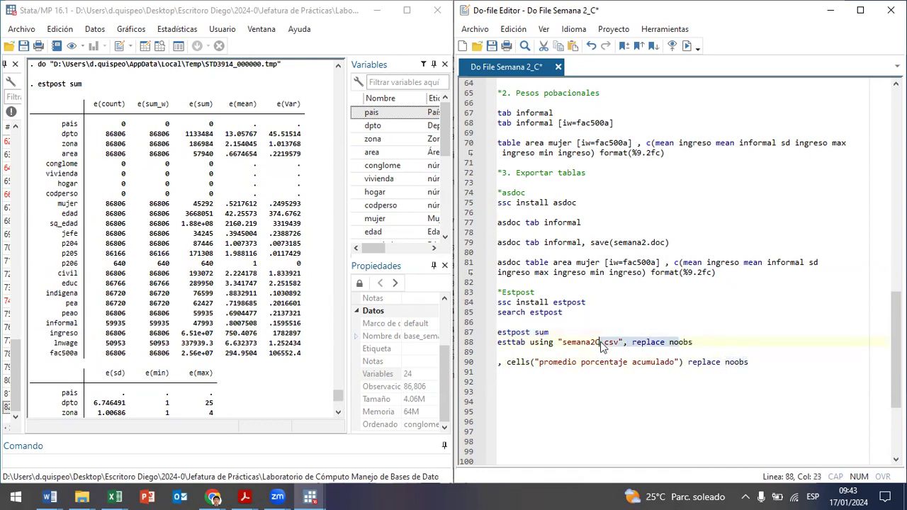
key(ctrl+d)
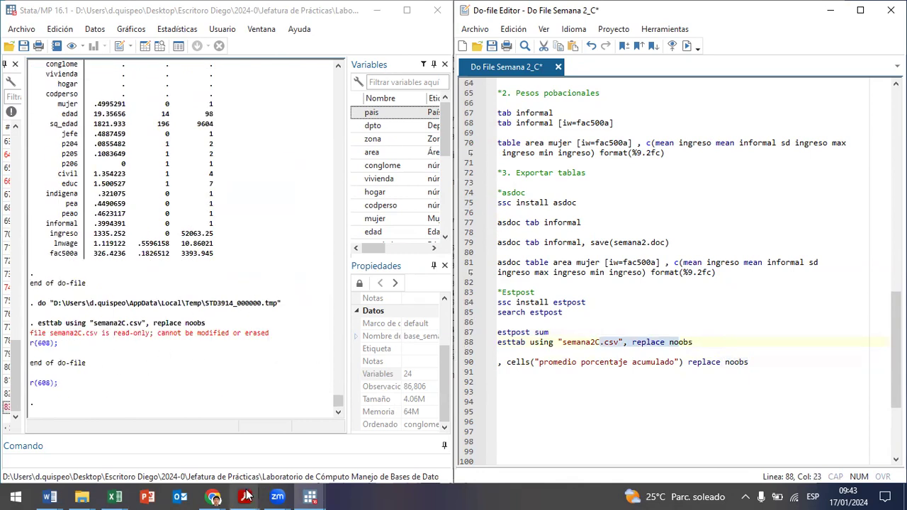
Close the semana2C and Pagos Departamento Pueblo Libre workbooks in Excel without saving
click(114, 496)
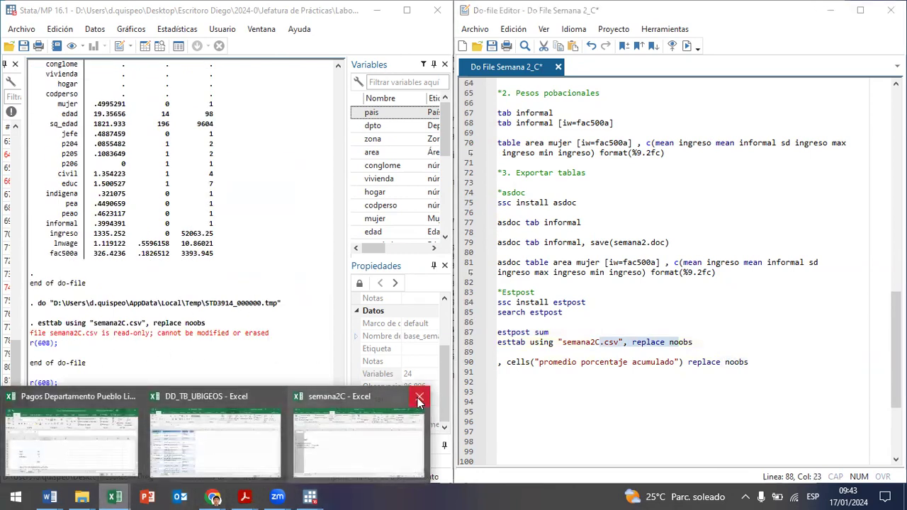
click(417, 396)
click(457, 266)
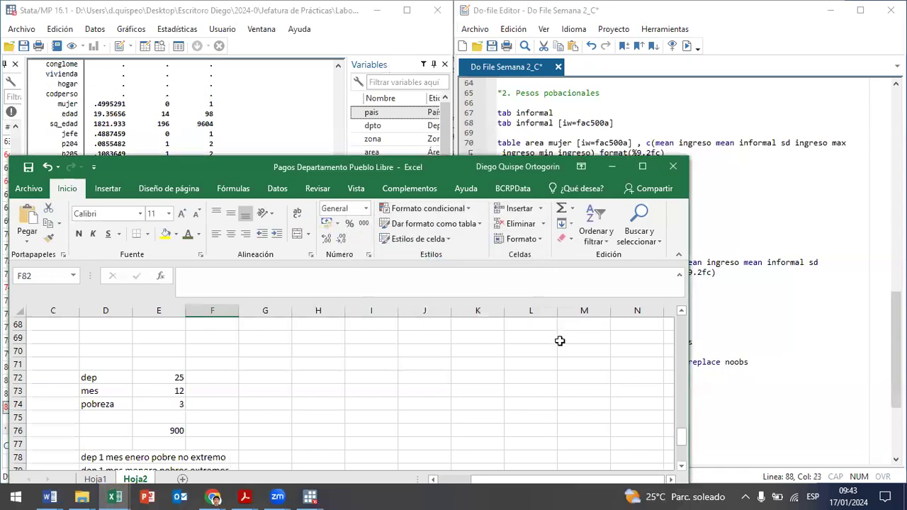
click(666, 175)
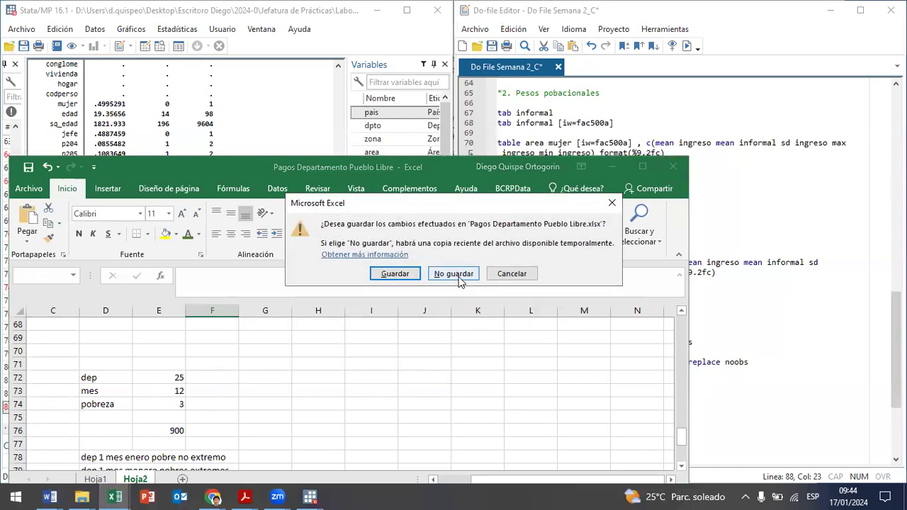
click(457, 273)
Run the estpost sum and esttab lines together, open the exported semana2C.csv to check it, and close the workbook
drag(530, 332, 530, 342)
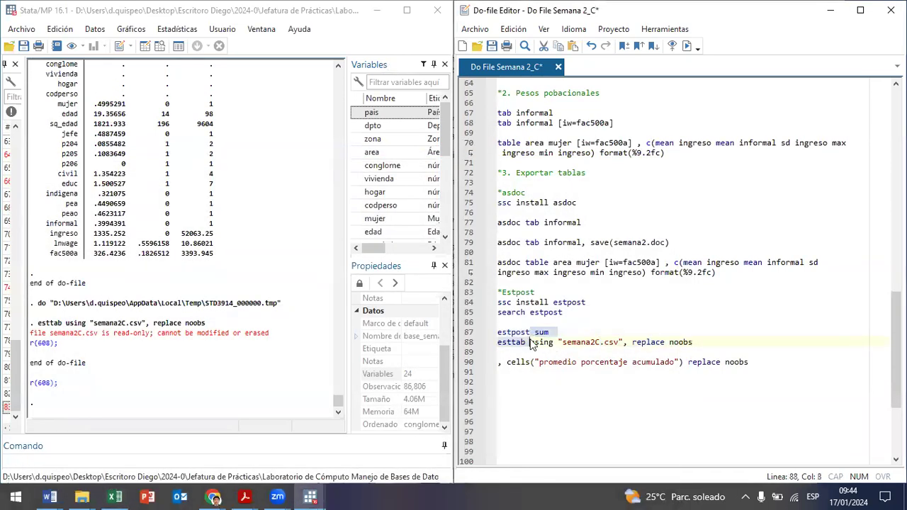
key(ctrl+d)
click(123, 354)
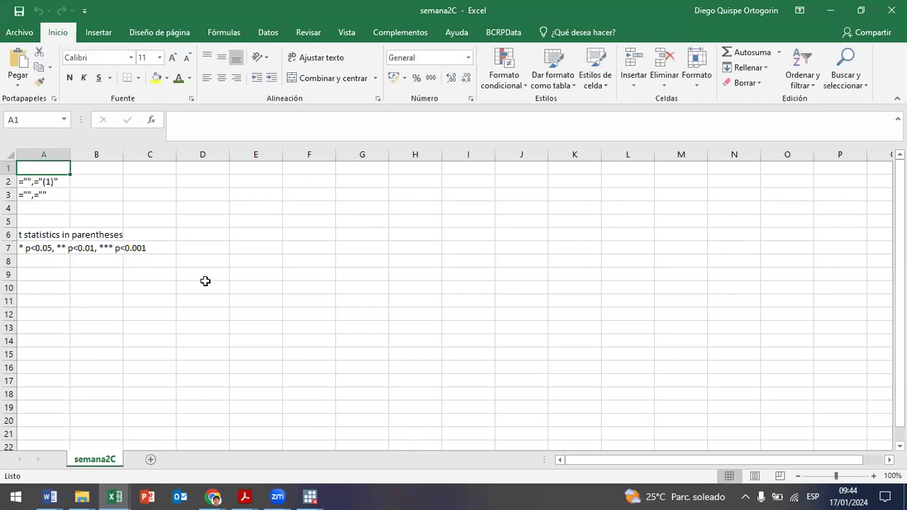
click(890, 10)
click(825, 14)
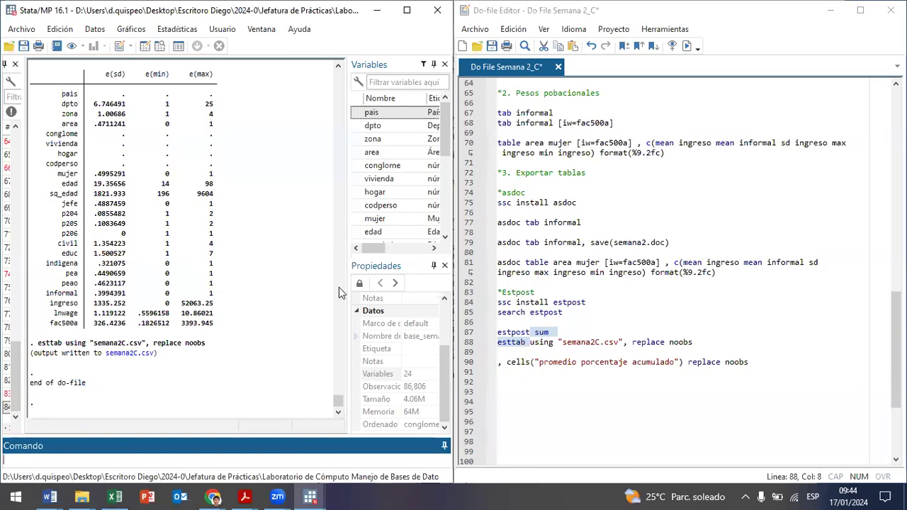
Change the esttab output file to semana2C.doc and run the estpost and esttab lines
click(620, 343)
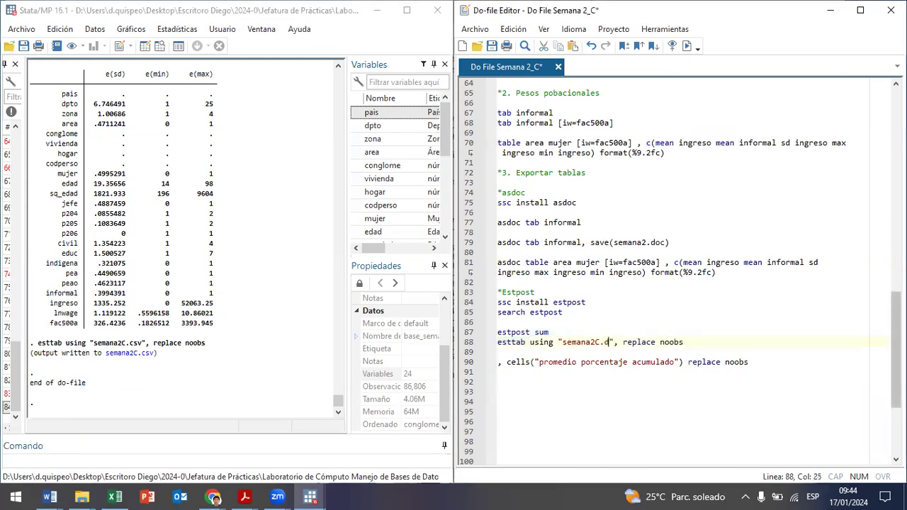
text(oc)
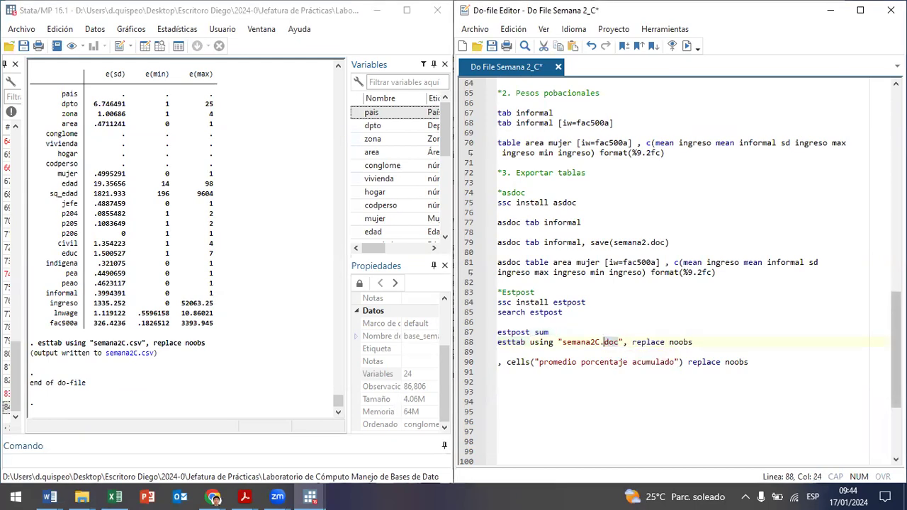
key(shift+Up)
key(ctrl+d)
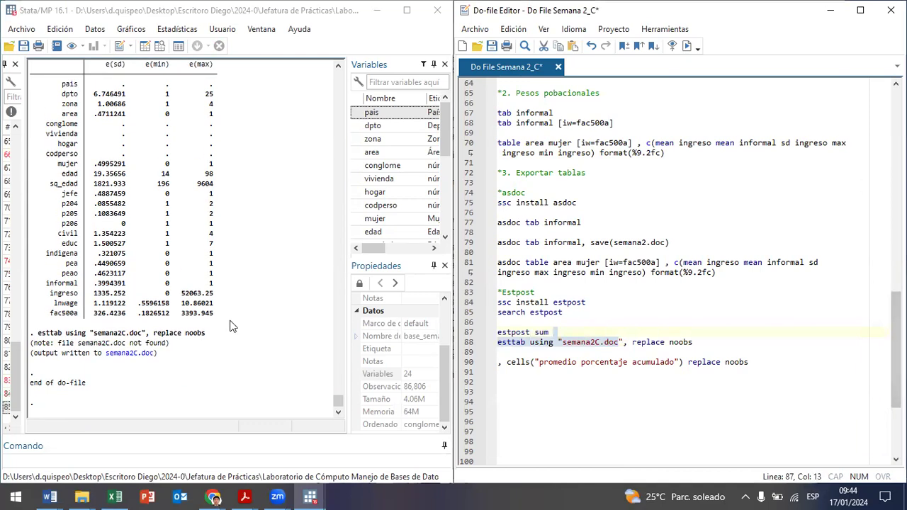
Open the exported semana2C.doc in Word to check the noobs table, and close it to return to Stata
click(153, 352)
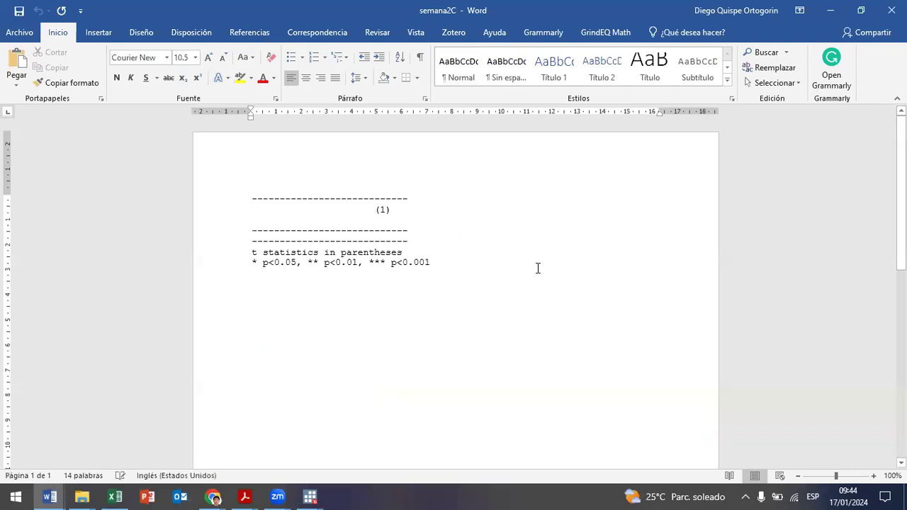
click(892, 10)
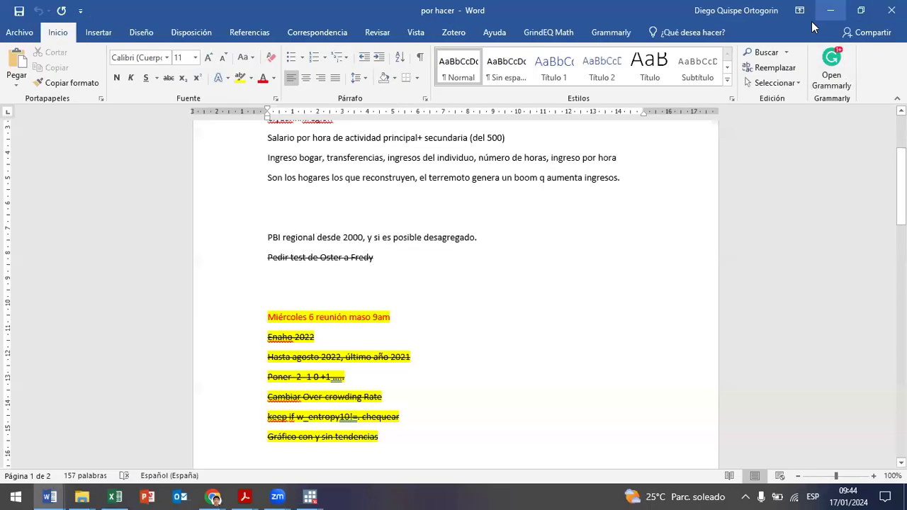
click(812, 21)
Remove noobs from the end of the esttab line and run the estpost and esttab lines
click(700, 345)
key(BackSpace)
key(BackSpace)
key(BackSpace)
key(BackSpace)
key(BackSpace)
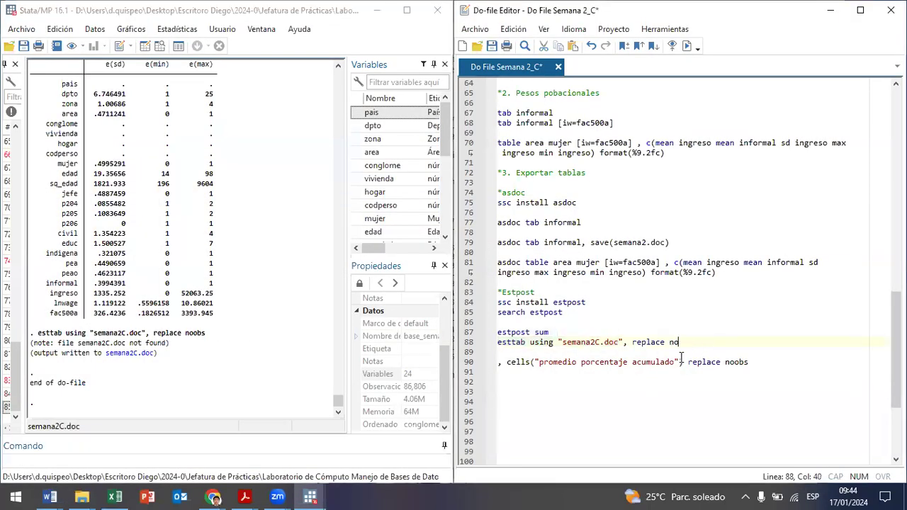
drag(589, 343, 498, 331)
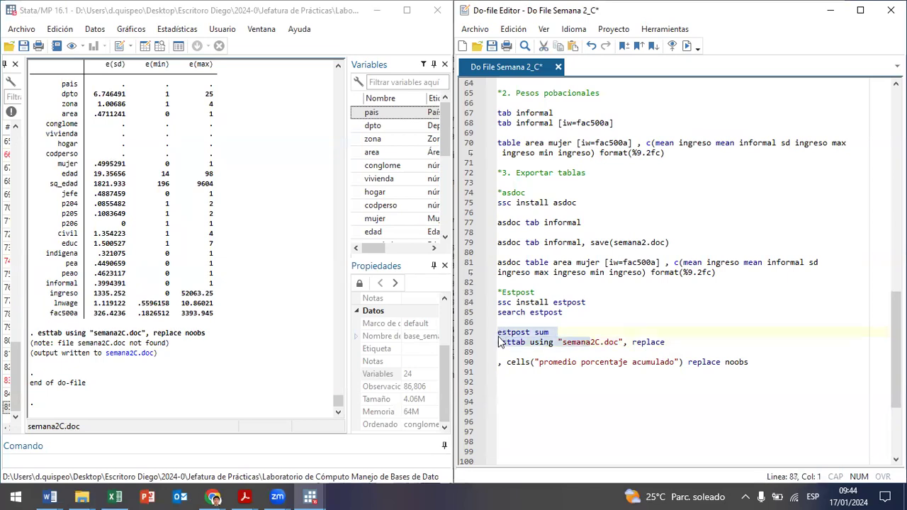
key(ctrl+d)
Open semana2C.doc in Word to check the table exported without noobs, close it, and return to Stata
click(151, 355)
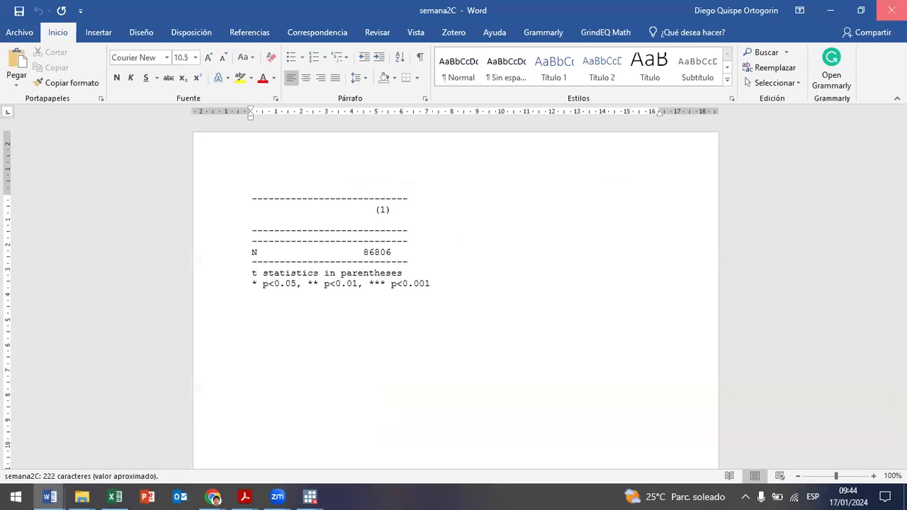
click(891, 10)
click(830, 10)
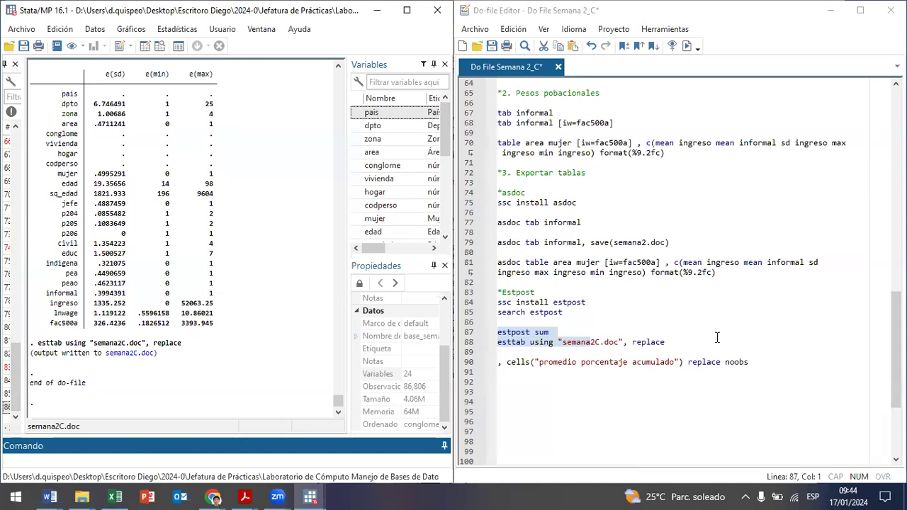
Put noobs back at the end of the esttab line and run both lines to export to semana2C.doc
click(724, 362)
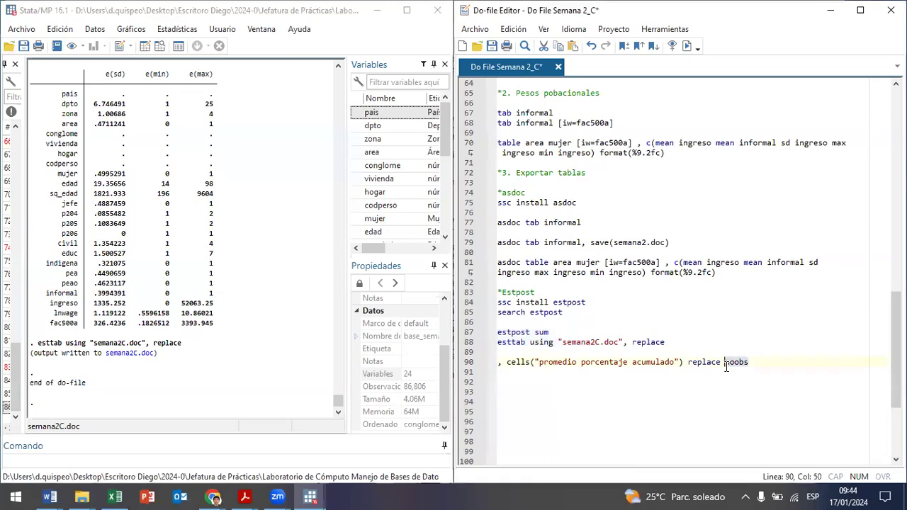
click(683, 342)
text(noobs)
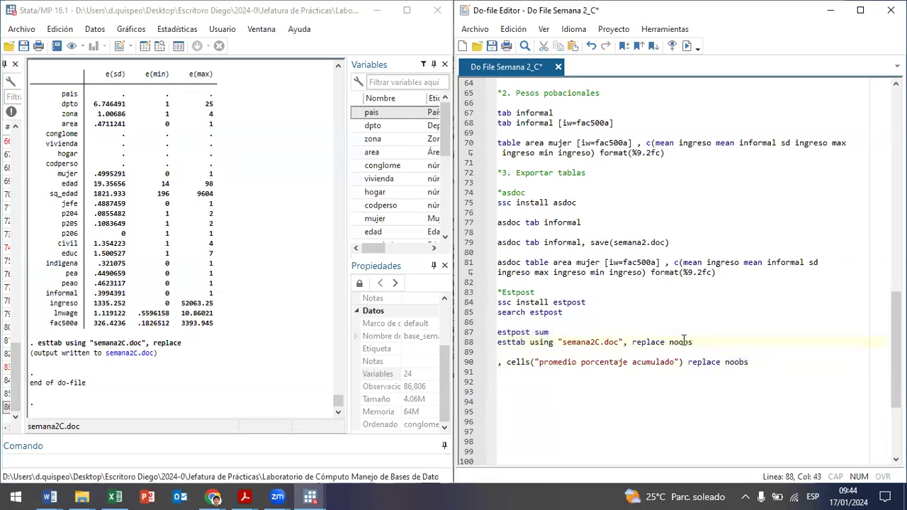
drag(684, 342, 526, 332)
key(ctrl+d)
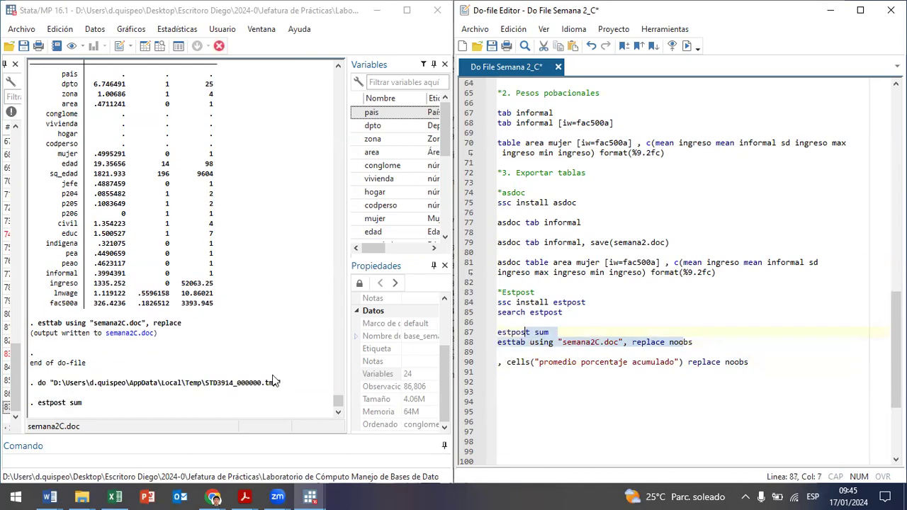
Open semana2C.doc in Word to check the re-exported table, and minimize the Word windows
click(138, 353)
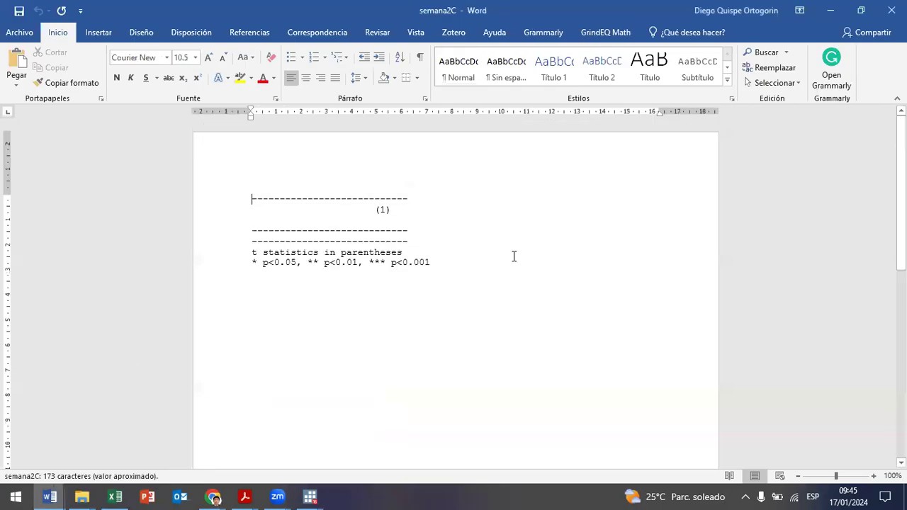
click(830, 10)
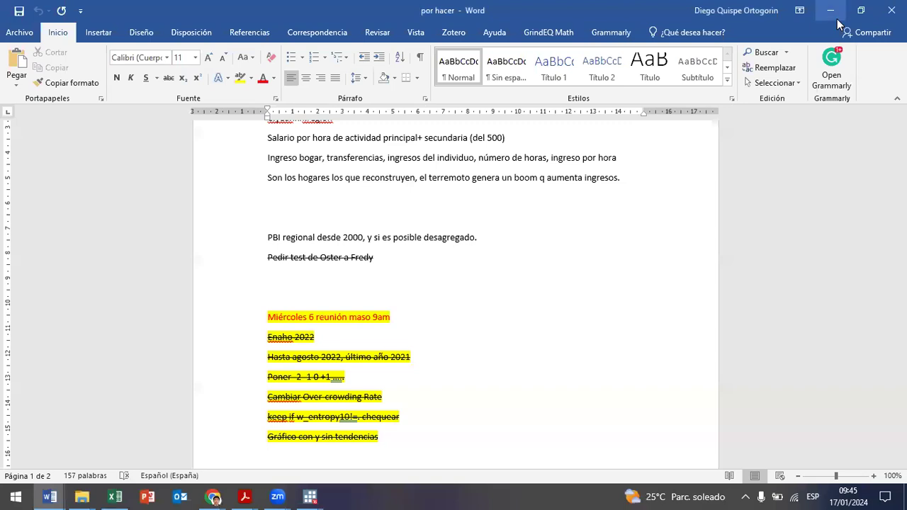
click(831, 9)
Add the informal variable to the estpost sum command and try to run it together with the esttab export
click(604, 333)
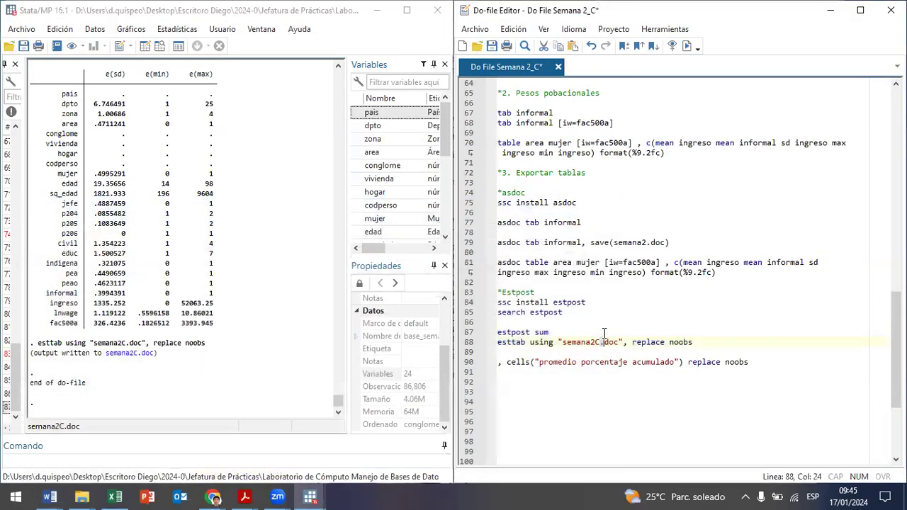
text(informal)
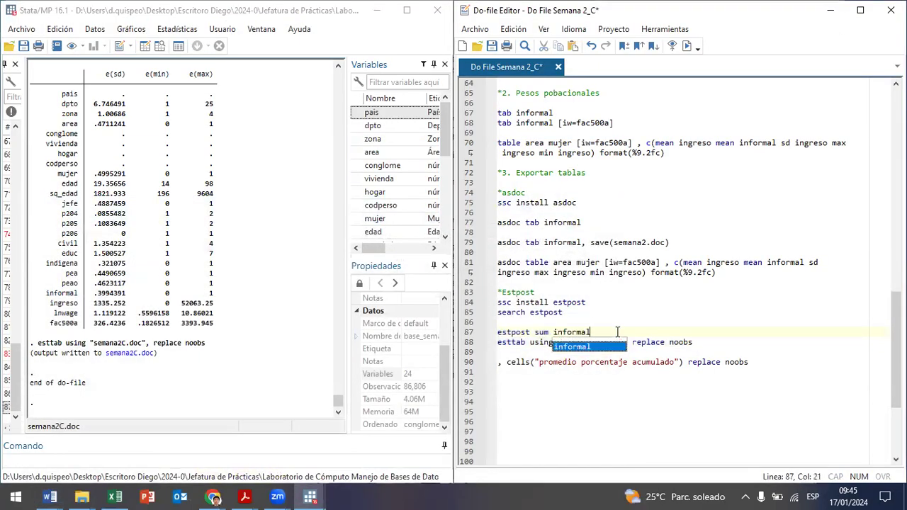
key(shift+Down)
key(ctrl+d)
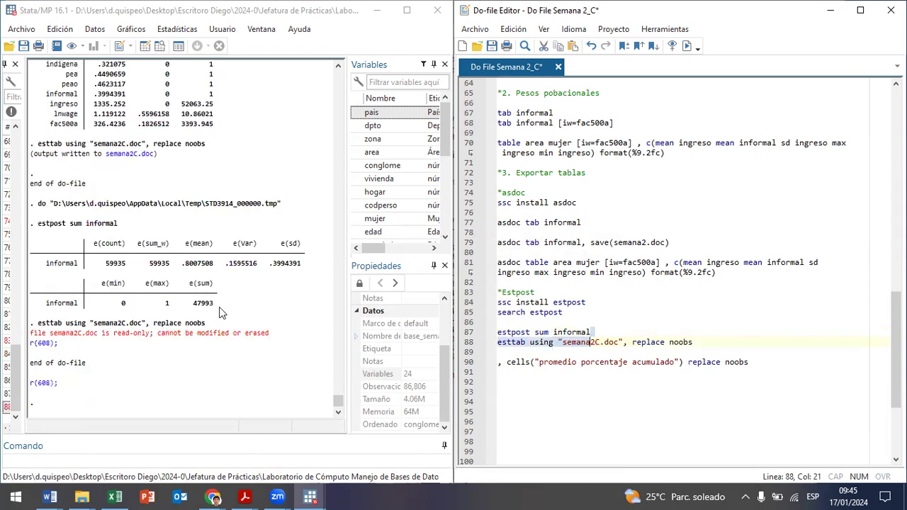
Close semana2C.doc in Word and rerun the estpost sum informal and esttab lines to export the table
click(116, 496)
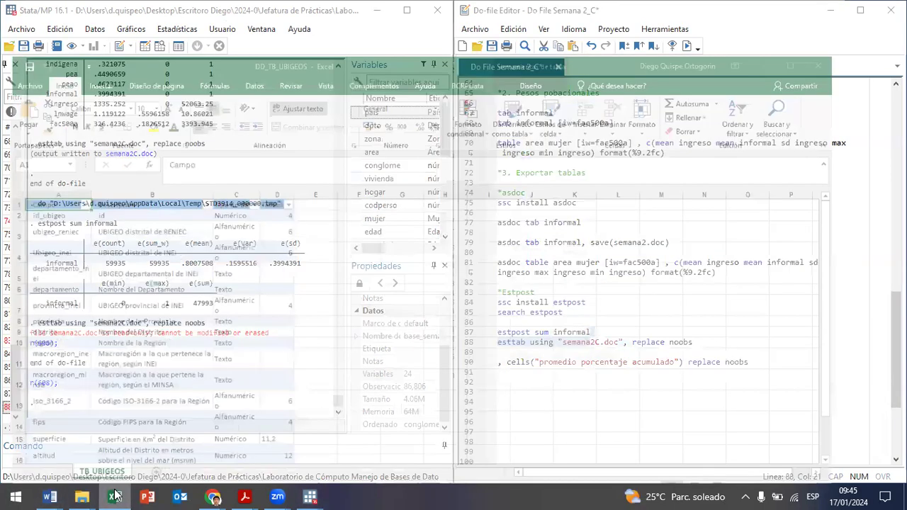
click(115, 496)
mouse_move(49, 496)
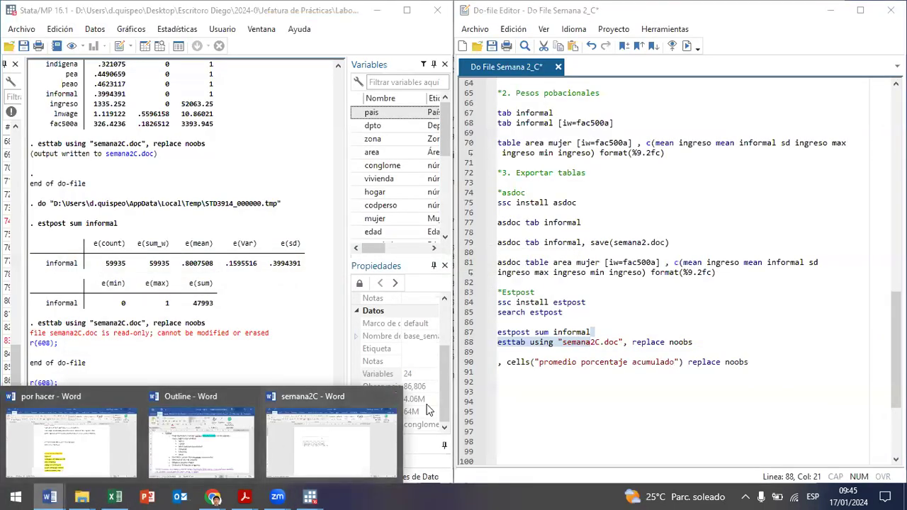
click(392, 397)
drag(535, 331, 540, 342)
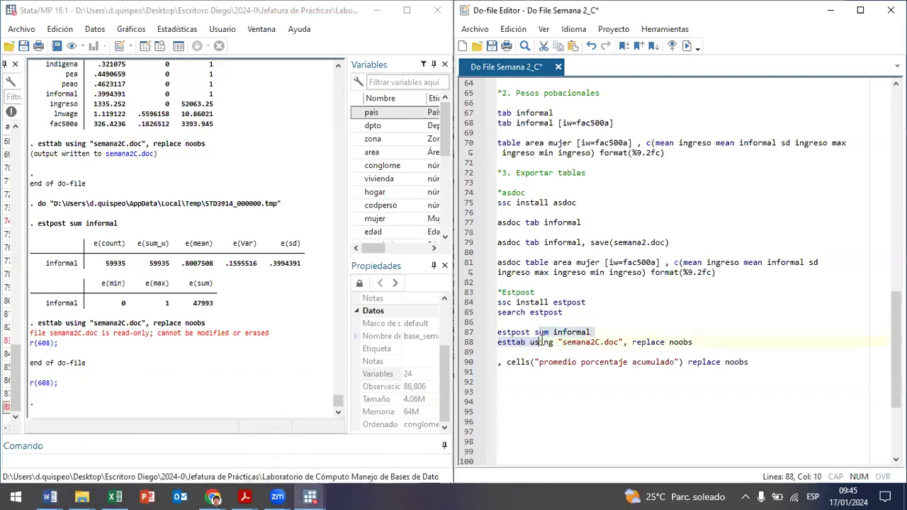
key(ctrl+d)
Open the exported semana2C.doc in Word to check the table, close it, and return to Stata
click(124, 352)
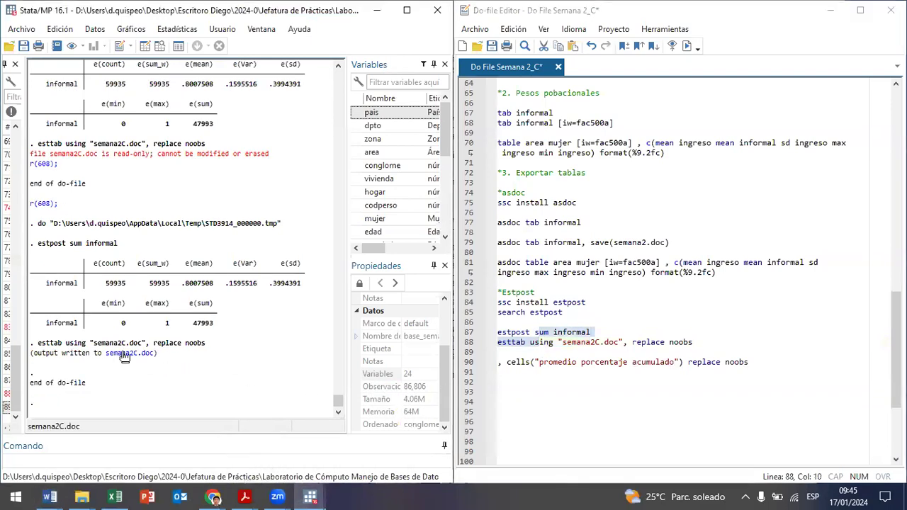
click(892, 10)
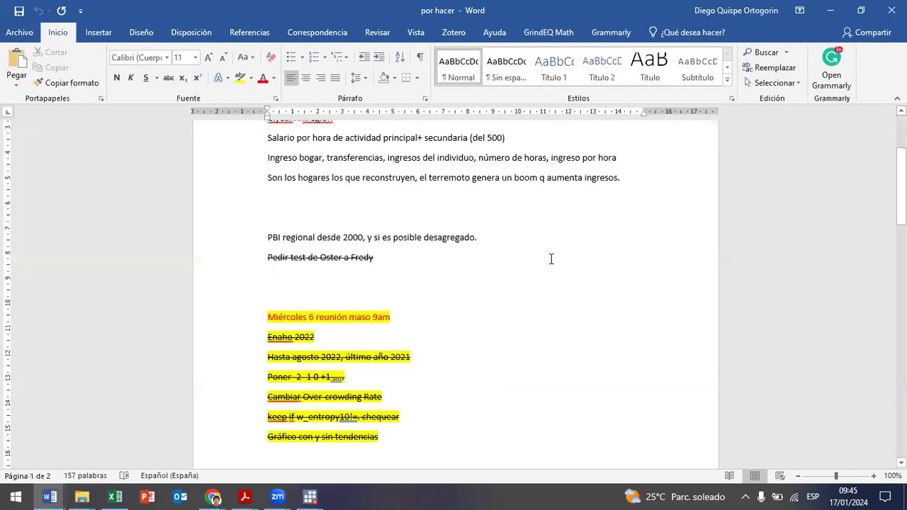
click(830, 9)
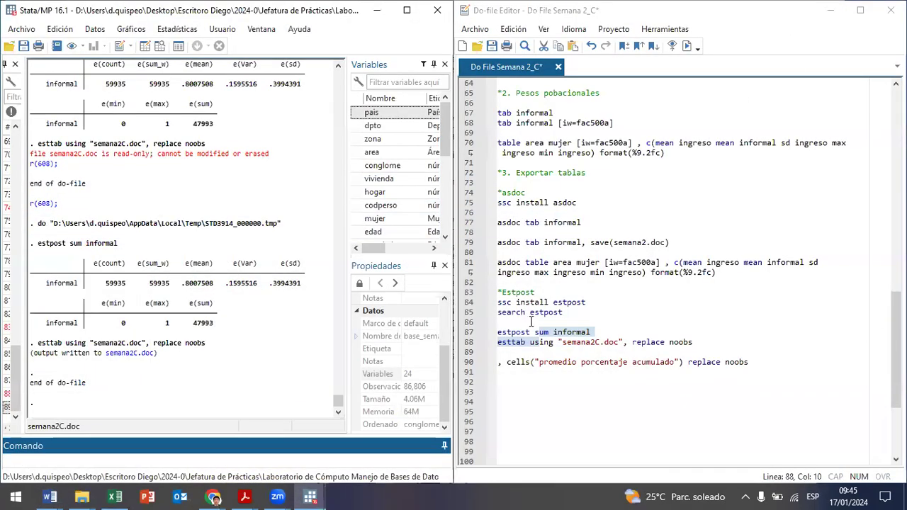
Open the help for estpost and examine its title, list of supported commands and summarize section
click(528, 332)
drag(533, 331, 500, 331)
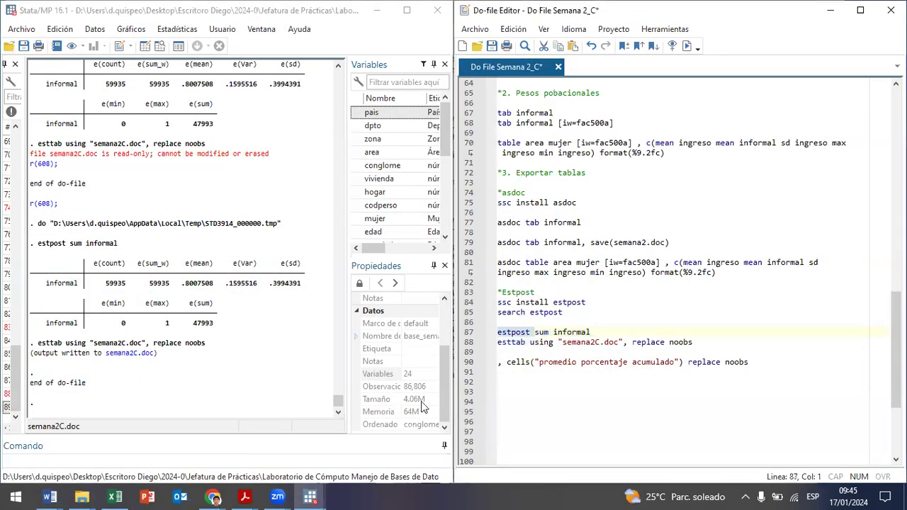
click(164, 462)
text(h estpost)
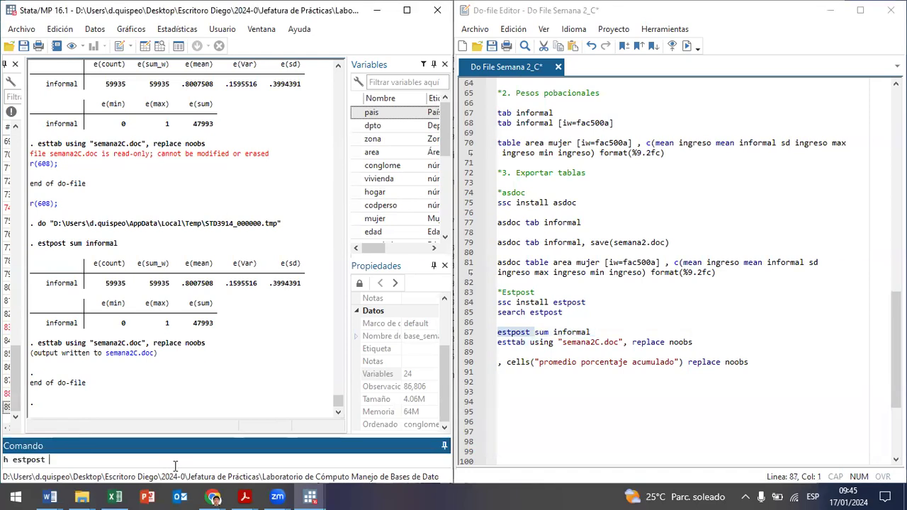
key(Return)
scroll(233, 375, down, 8)
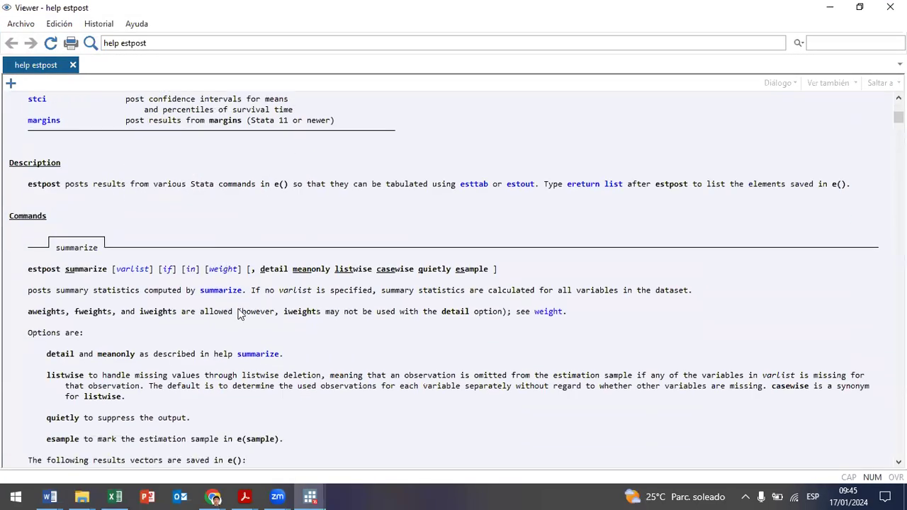
scroll(239, 314, down, 10)
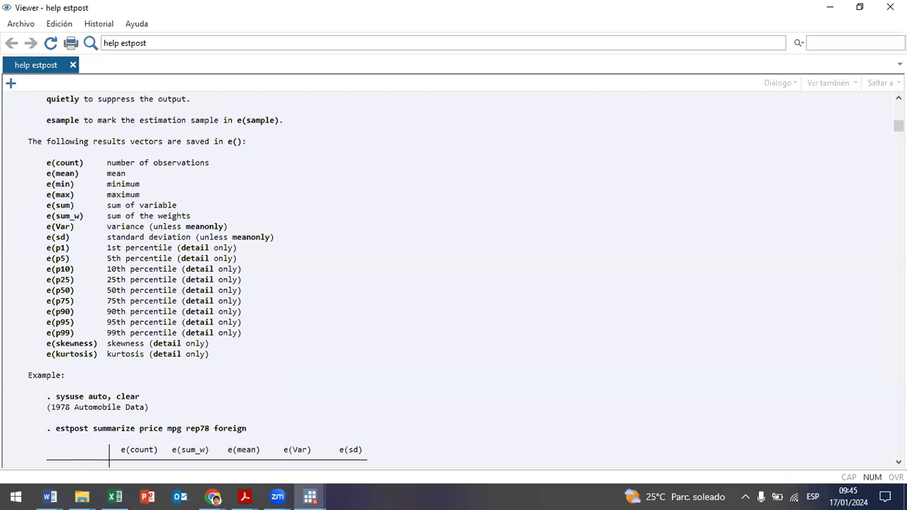
scroll(704, 204, down, 6)
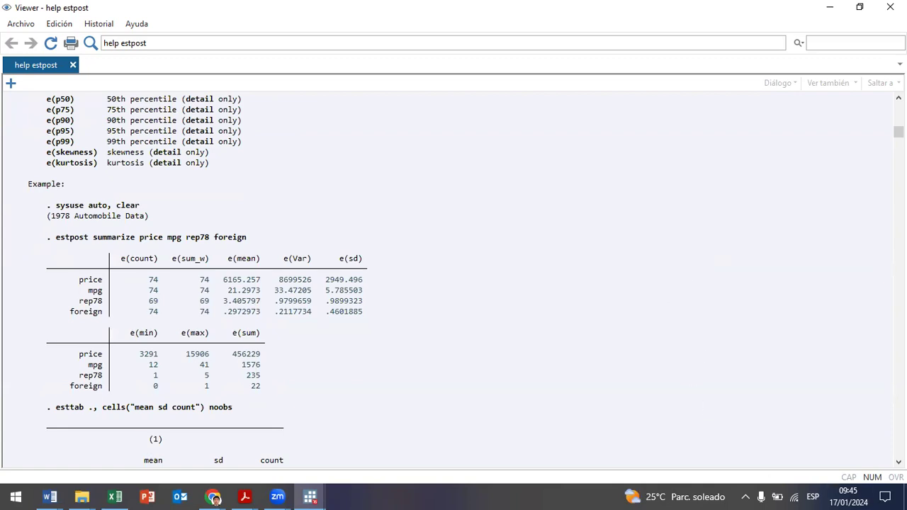
scroll(339, 263, up, 20)
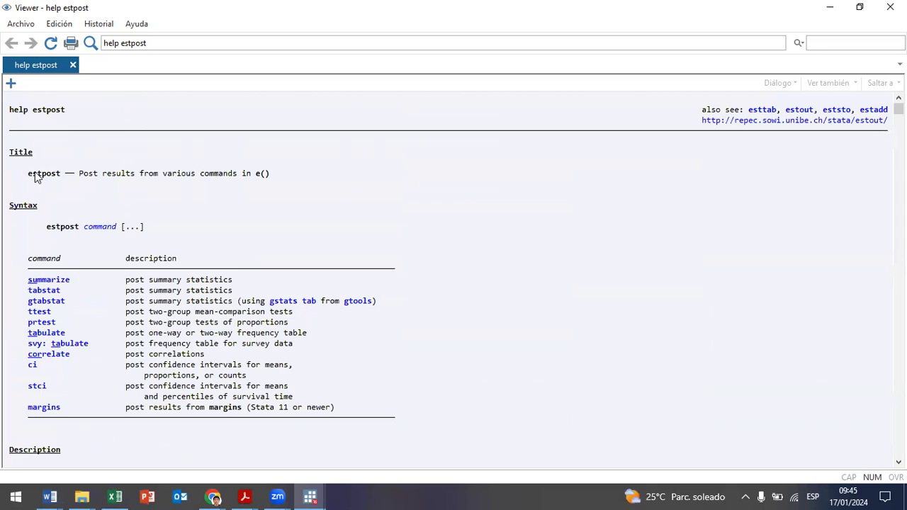
drag(35, 174, 198, 180)
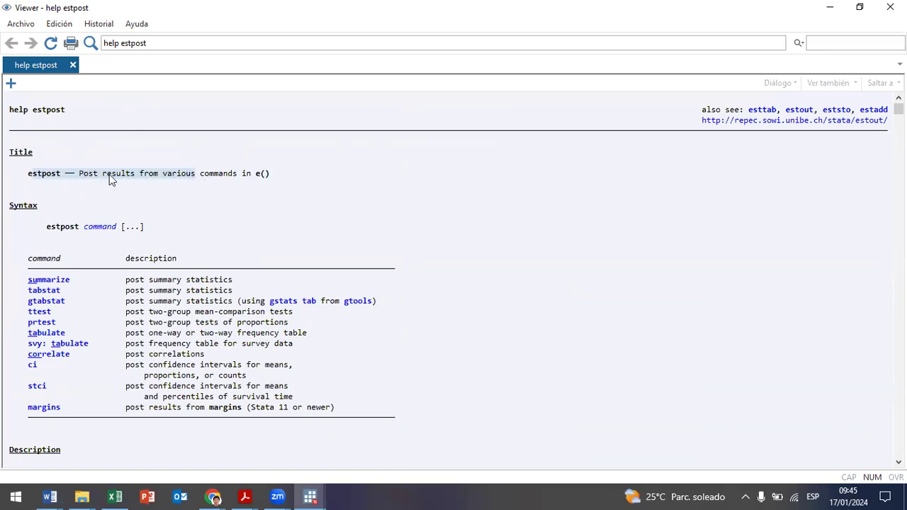
drag(134, 176, 82, 180)
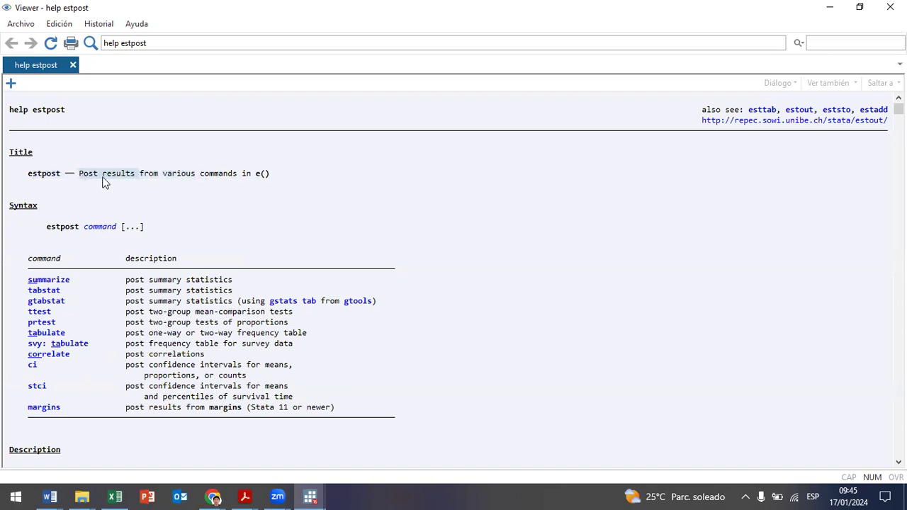
Examine the summarize example in the estpost help, from loading the auto data to the esttab table with cells
scroll(142, 270, down, 20)
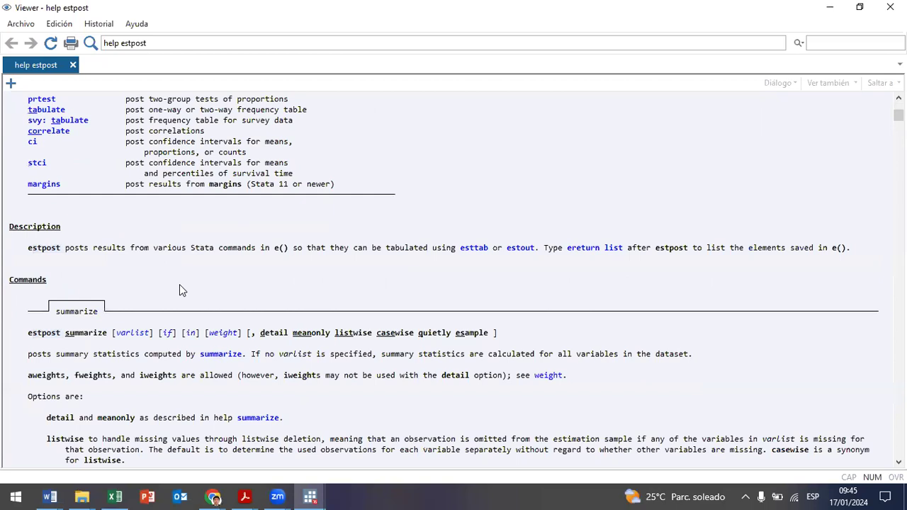
scroll(220, 353, down, 4)
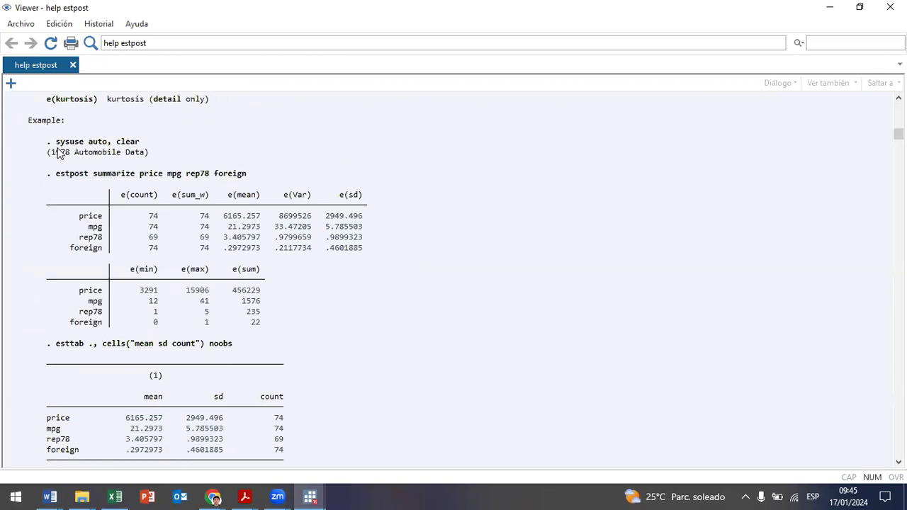
drag(63, 145, 132, 147)
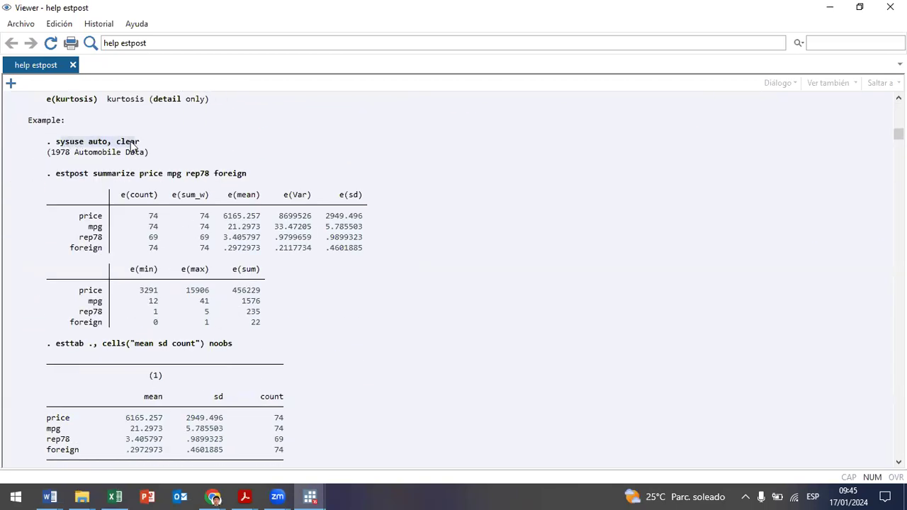
drag(52, 174, 250, 178)
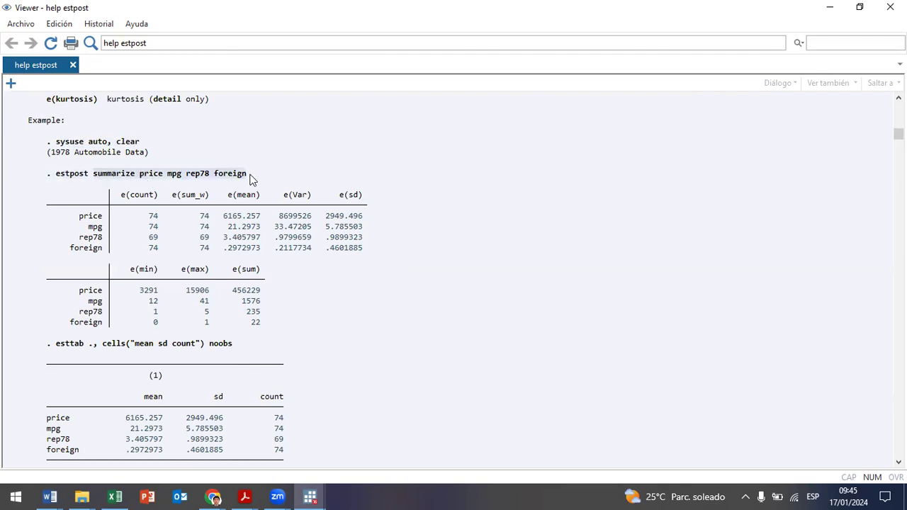
scroll(237, 209, down, 1)
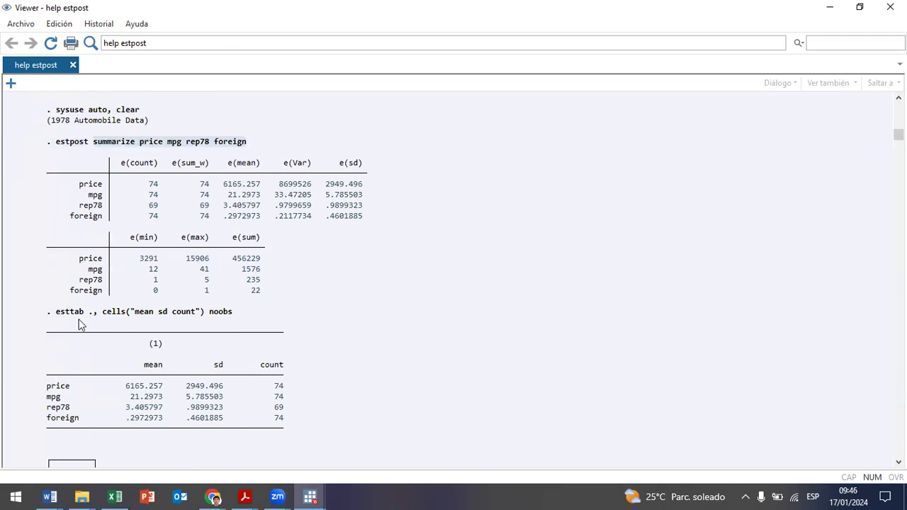
drag(57, 312, 83, 319)
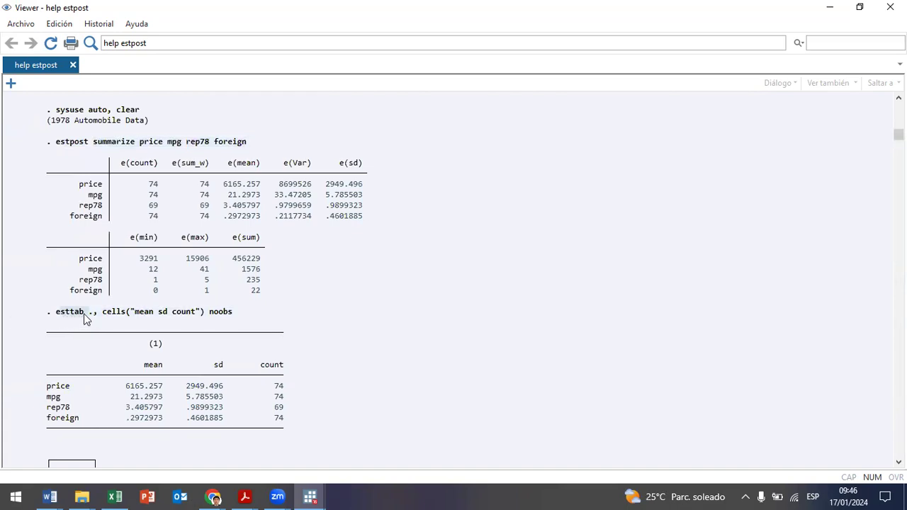
scroll(220, 311, down, 2)
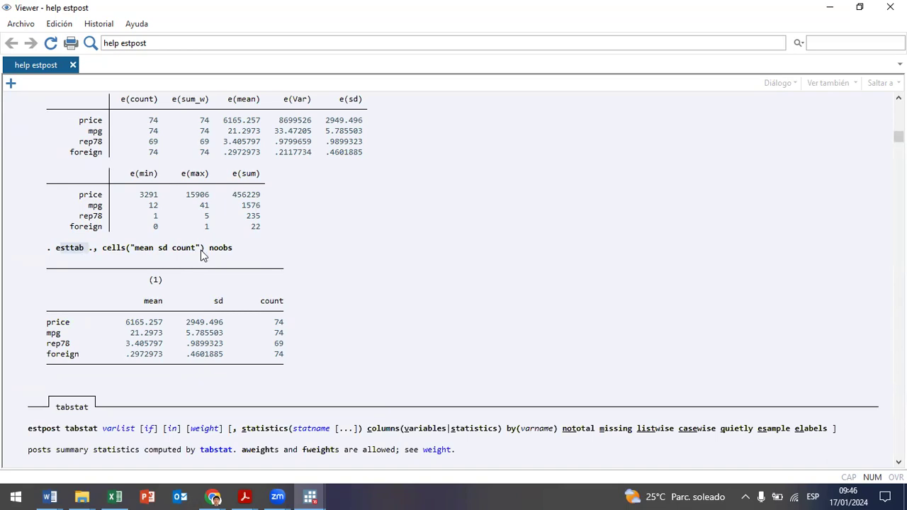
scroll(223, 254, up, 2)
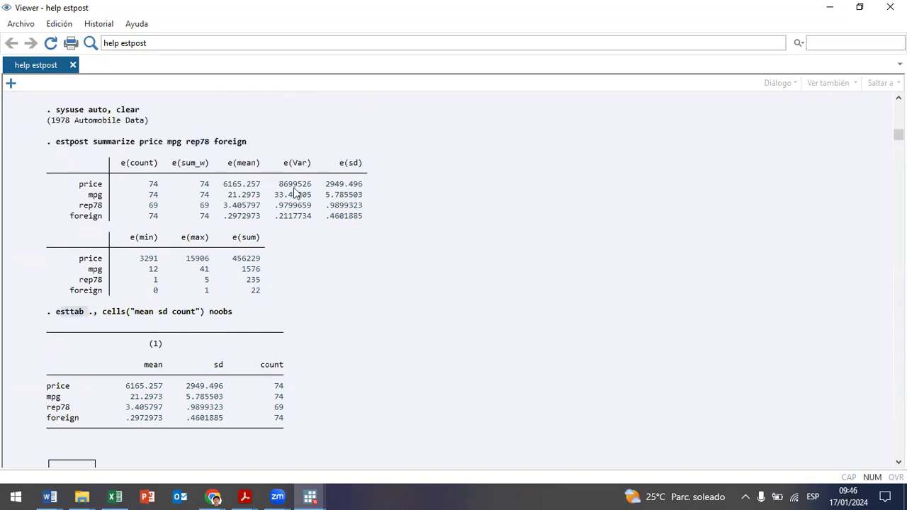
Restore the help viewer beside the do-file and copy the example line "sysuse auto, clear" below the existing code
double_click(65, 7)
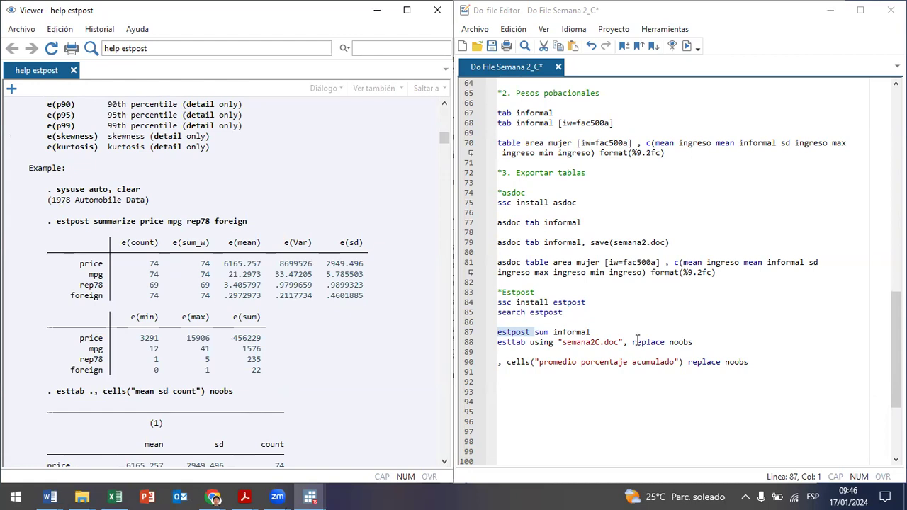
click(499, 369)
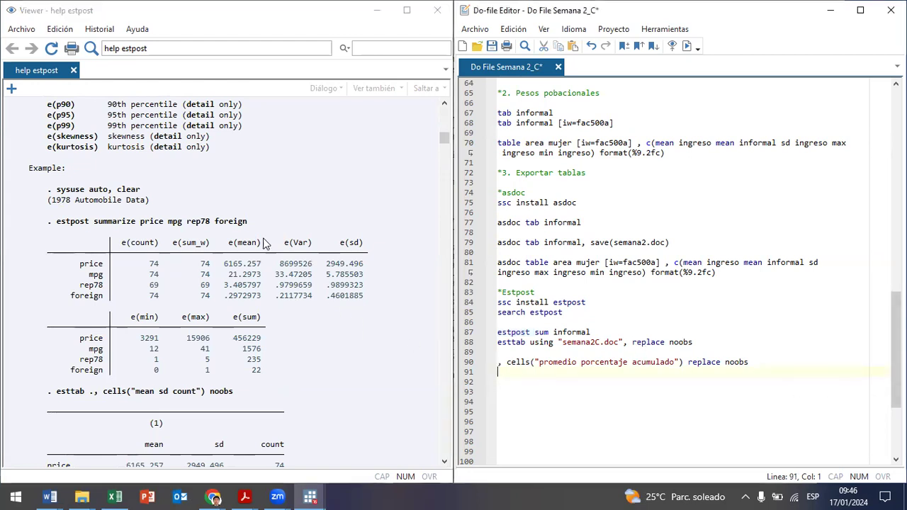
drag(145, 190, 60, 195)
key(ctrl+c)
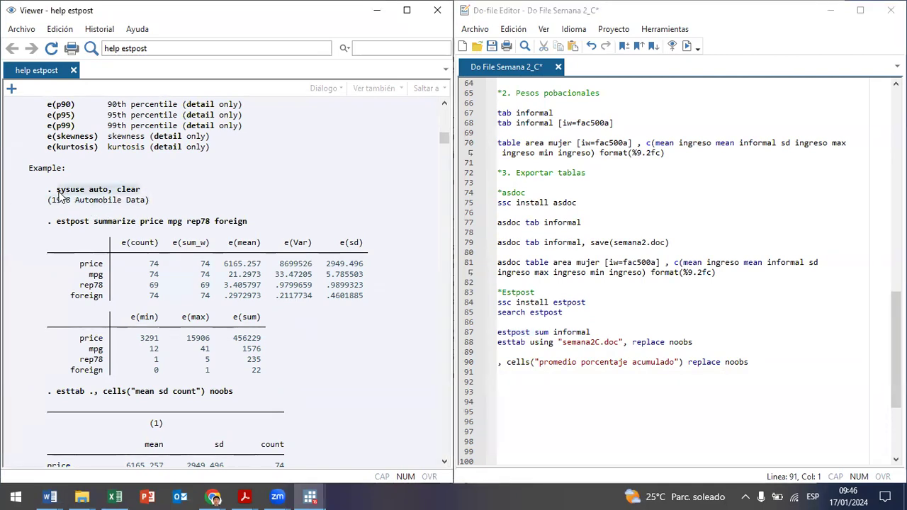
click(537, 397)
key(Return)
key(ctrl+v)
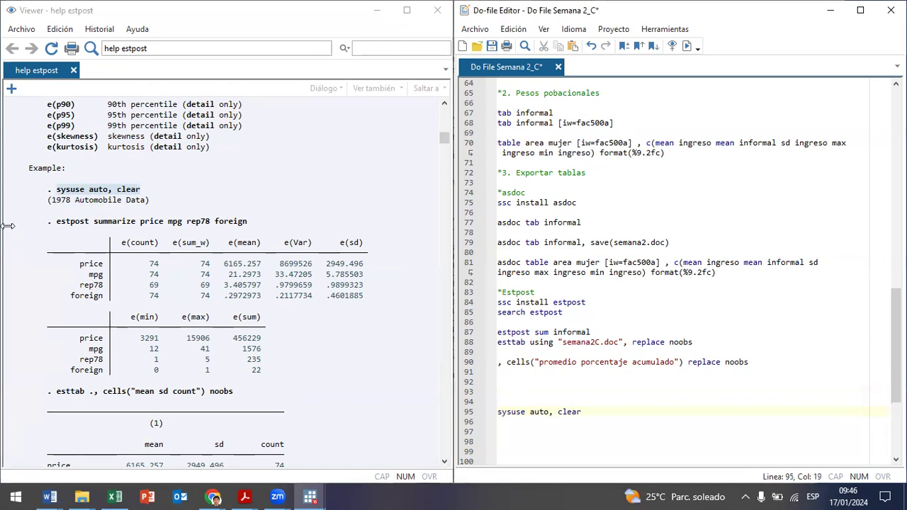
Copy the help's "estpost summarize price mpg rep78 foreign" and "esttab ., cells("mean sd count") noobs" lines under the sysuse line in the do-file
drag(258, 219, 58, 221)
key(ctrl+c)
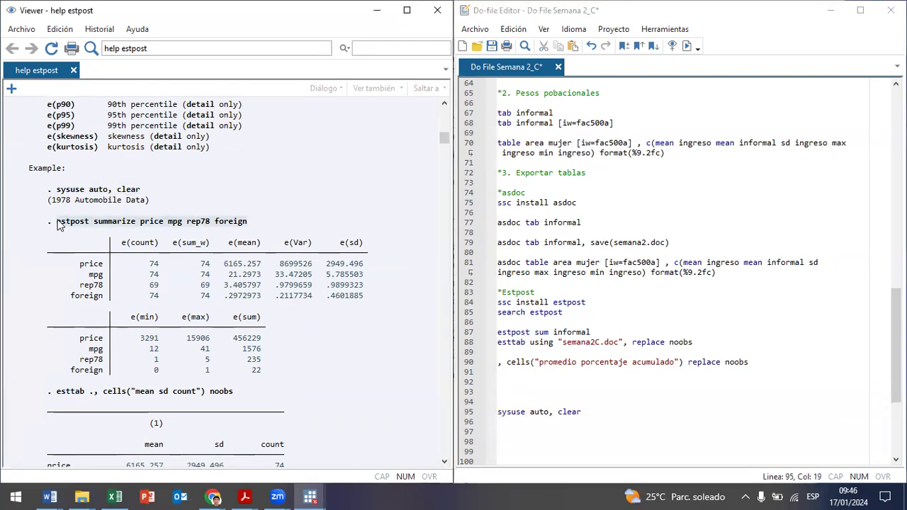
click(574, 427)
key(ctrl+v)
scroll(179, 334, down, 2)
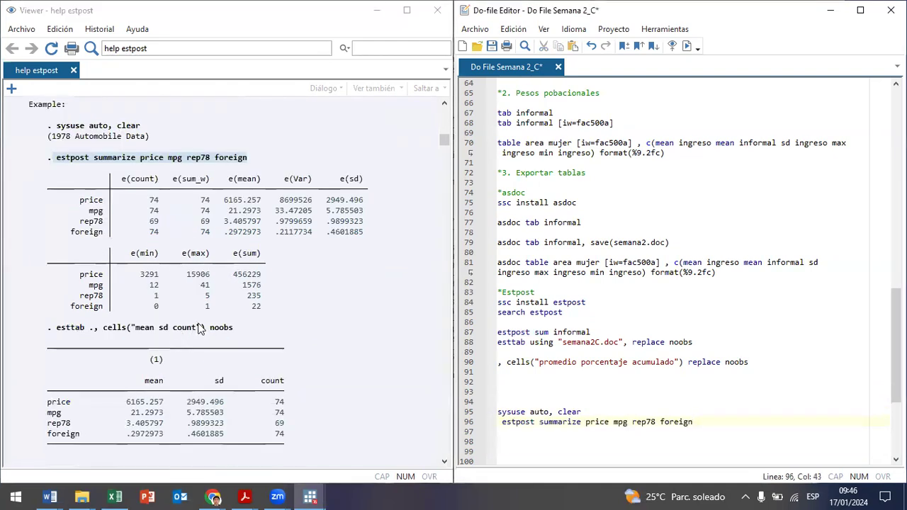
drag(251, 328, 51, 330)
key(ctrl+c)
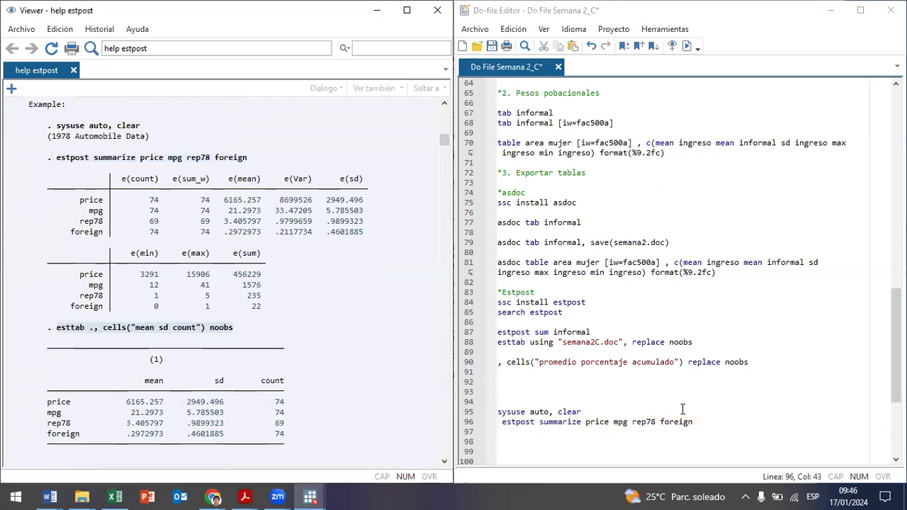
click(573, 443)
click(536, 432)
key(ctrl+v)
Return to the Stata results window and run the copied sysuse, estpost summarize and esttab lines
scroll(555, 432, down, 3)
scroll(299, 394, down, 5)
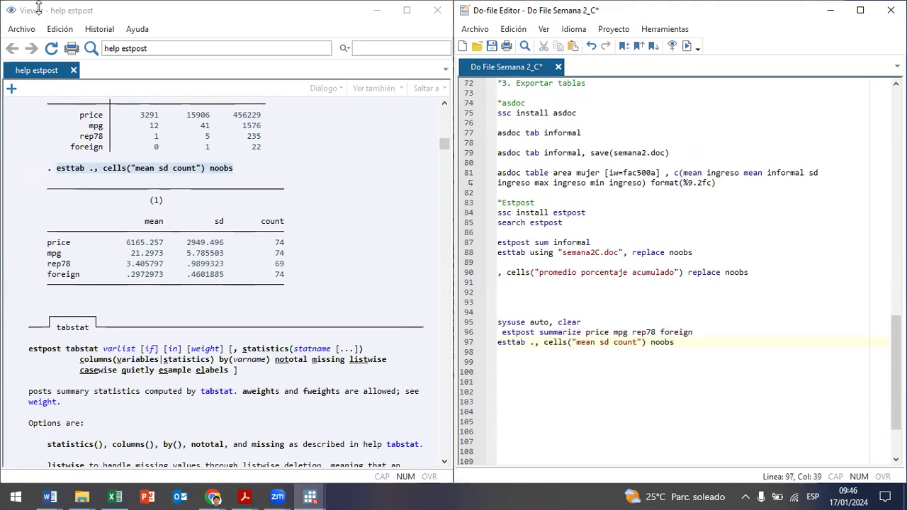
click(37, 35)
key(super+Right)
click(549, 184)
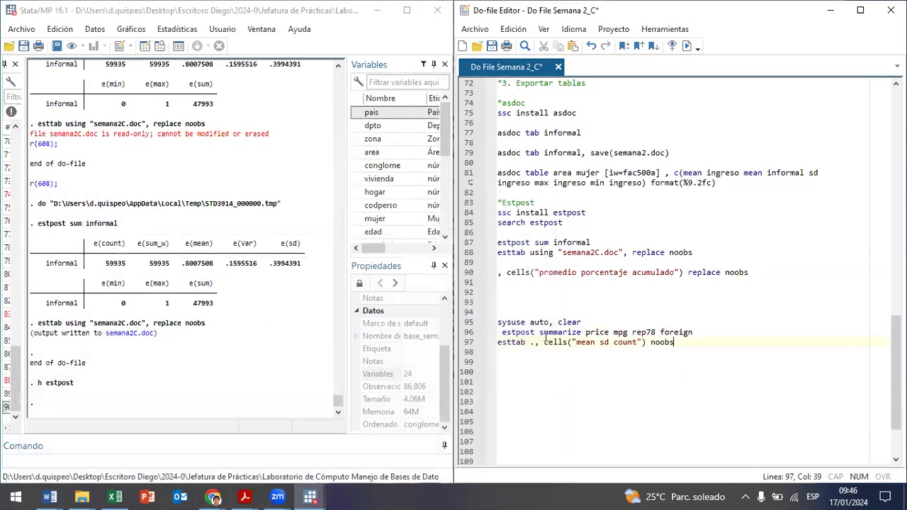
drag(530, 322, 528, 342)
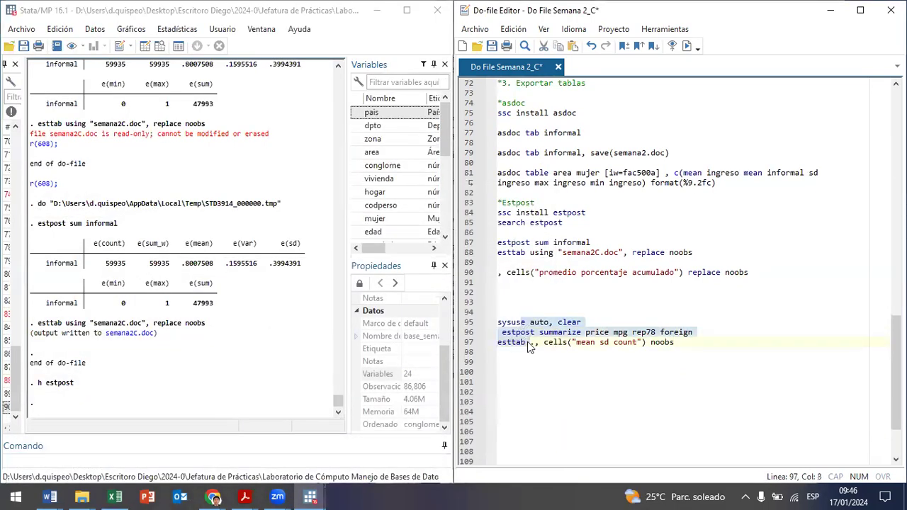
key(ctrl+d)
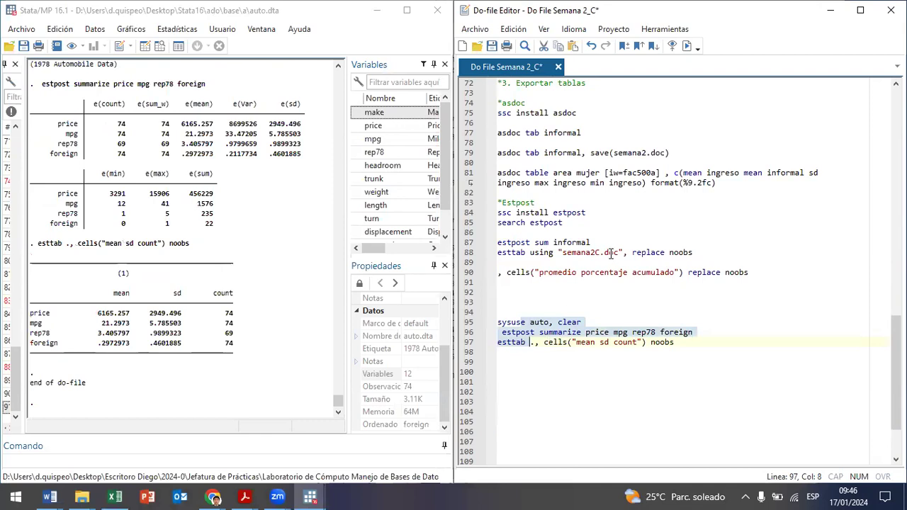
Replace the dot in the copied esttab line with using "semana2C.doc"
drag(530, 252, 620, 253)
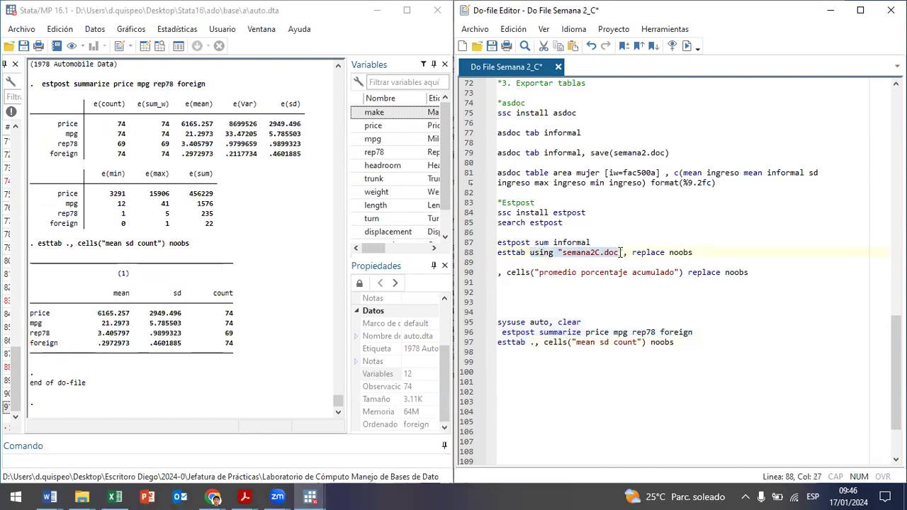
click(536, 342)
key(BackSpace)
text(using "semana2C.doc")
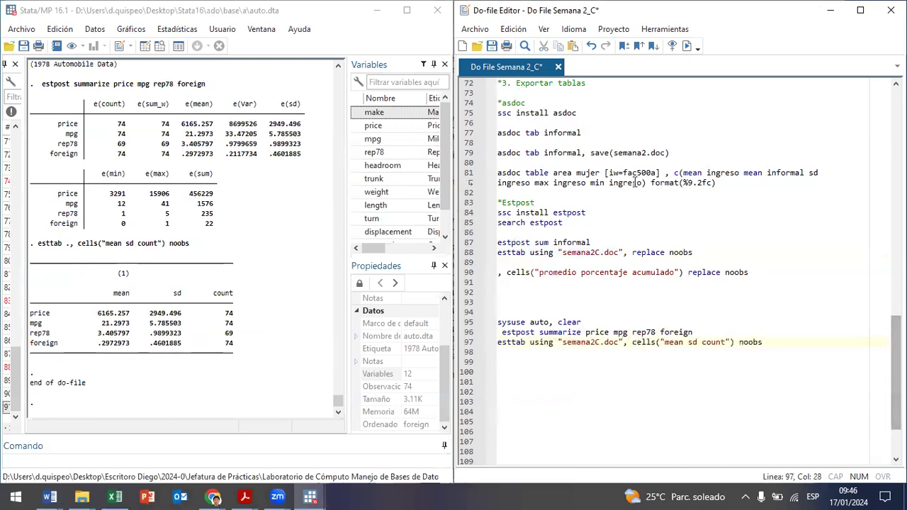
Add the replace option after noobs in the sample esttab line and run the auto-data export to semana2C.doc
drag(557, 321, 559, 352)
key(ctrl+d)
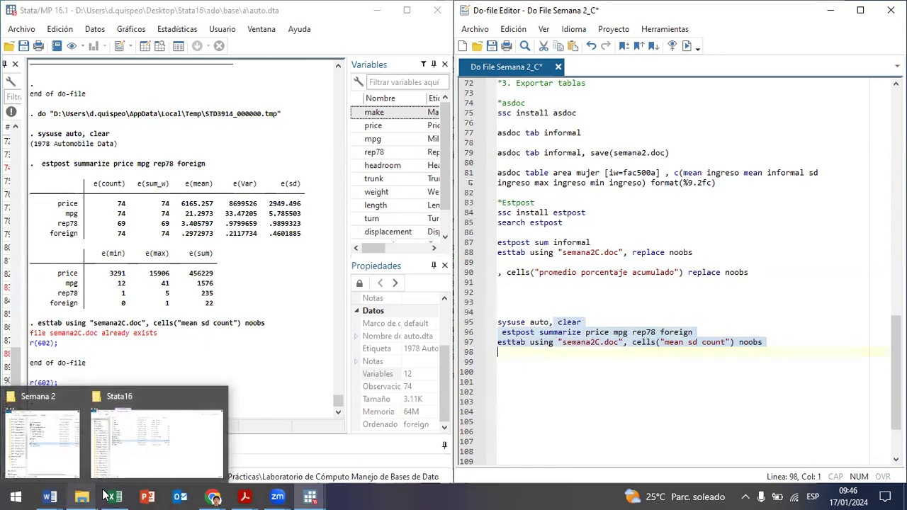
click(775, 342)
text(re)
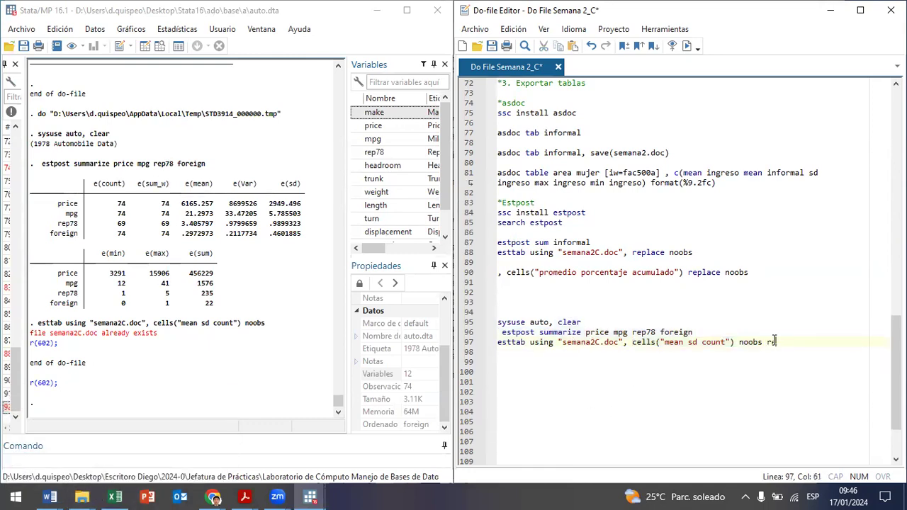
text(place)
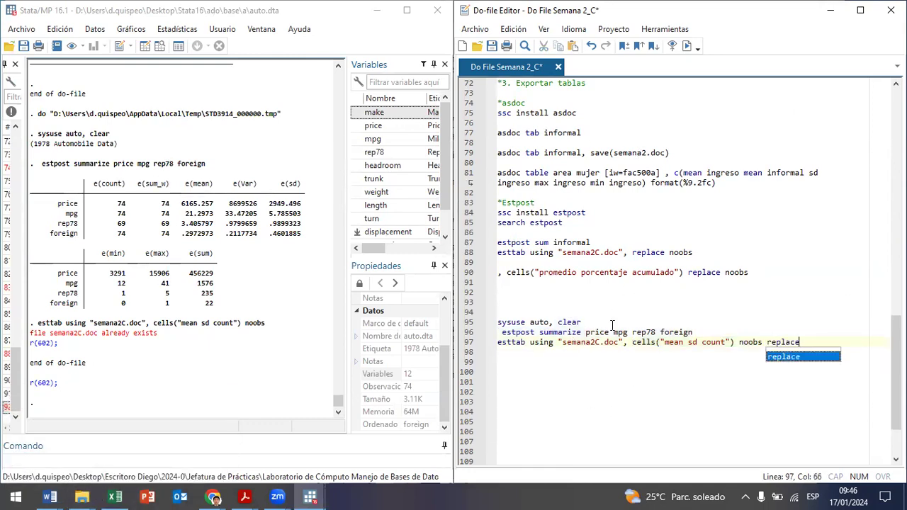
drag(612, 325, 571, 343)
key(ctrl+d)
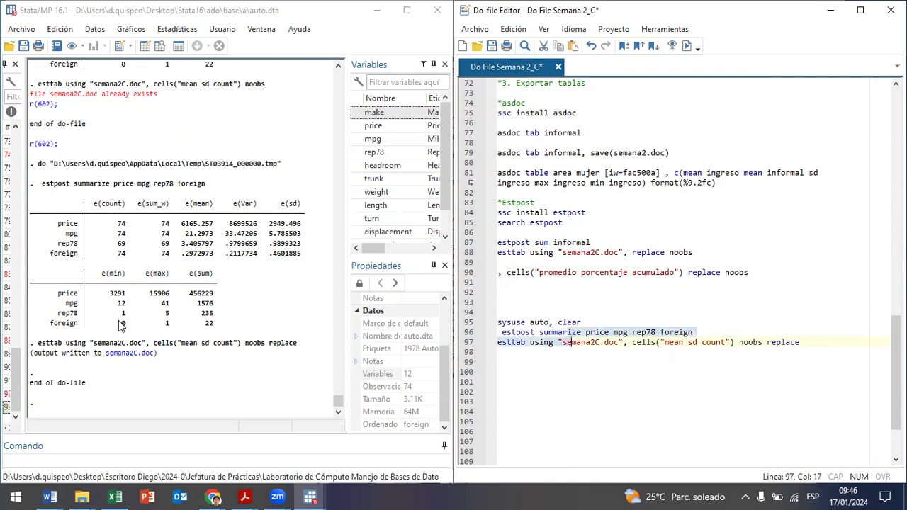
Open the exported semana2C.doc in Word, check its table, close it and return to the Stata results window
click(121, 352)
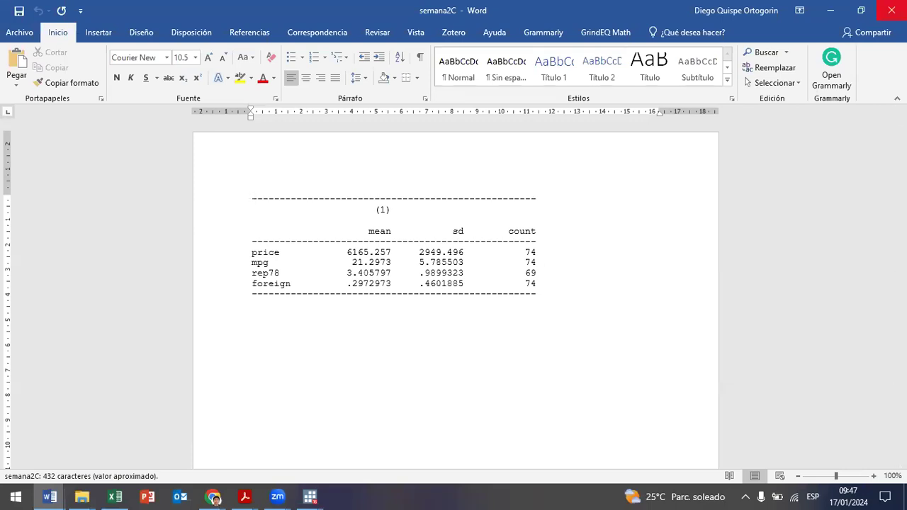
click(892, 10)
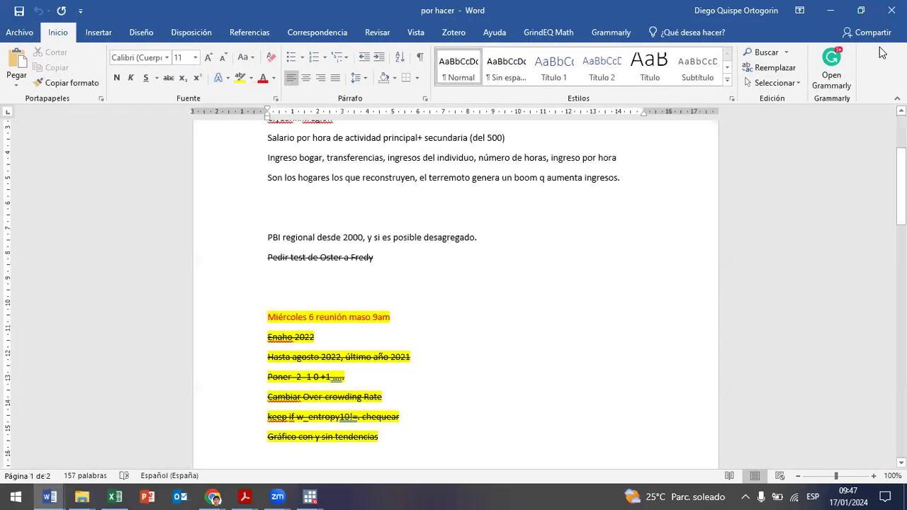
click(310, 496)
click(336, 456)
click(308, 494)
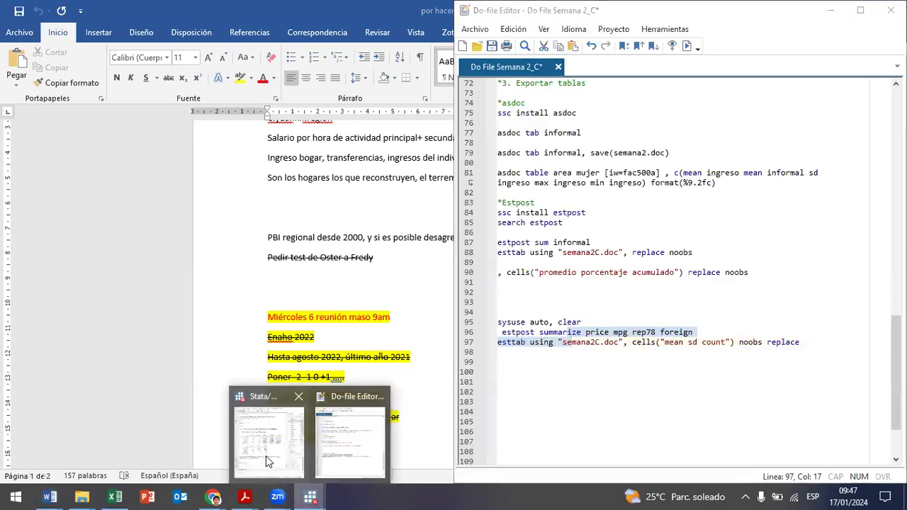
click(266, 457)
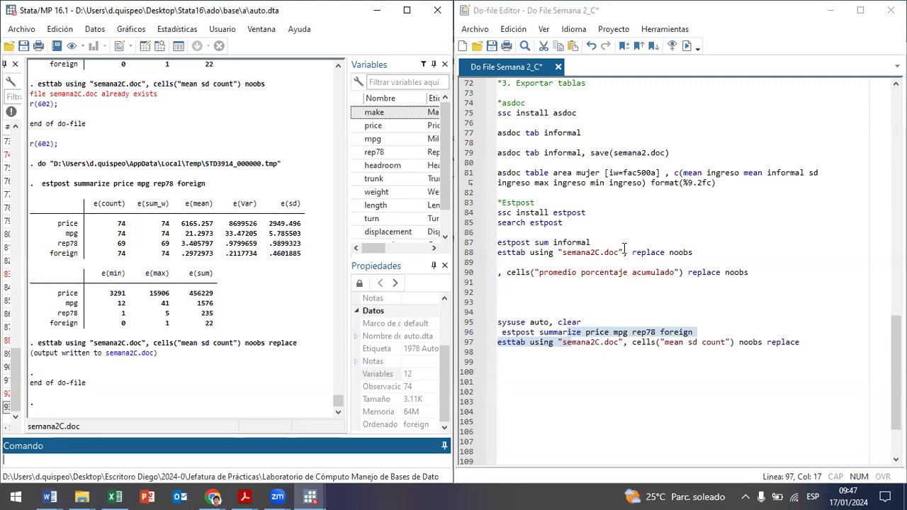
Copy cells("mean sd count") from the sample esttab line into the esttab line under estpost sum informal, before replace noobs
drag(737, 343, 634, 346)
key(ctrl+c)
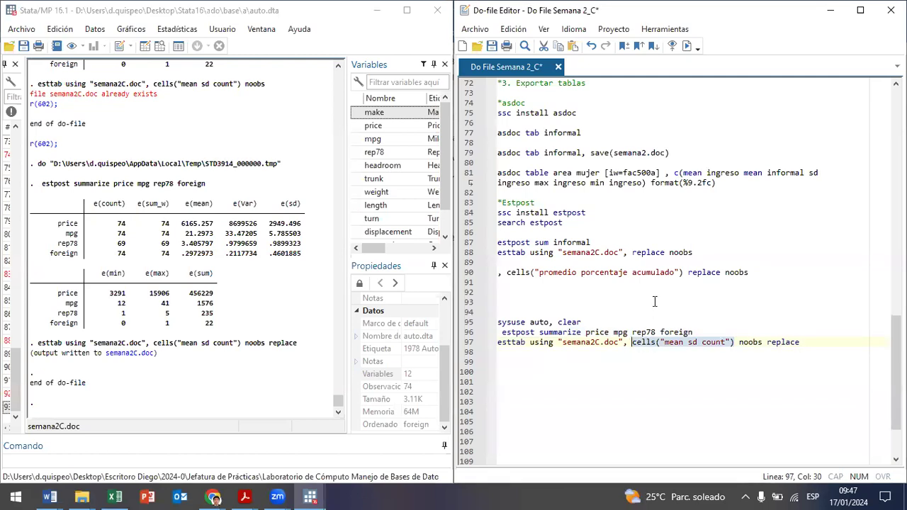
click(628, 252)
key(ctrl+v)
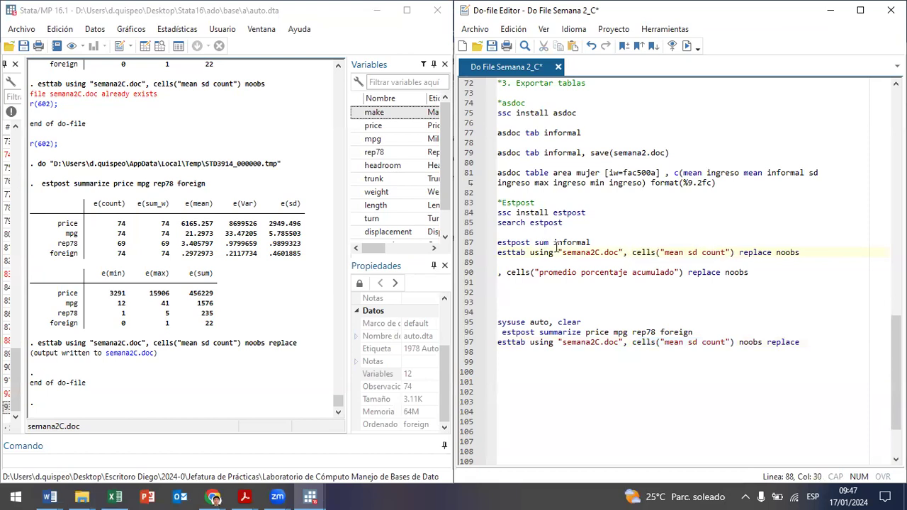
Run the do-file from its first line through the esttab line to reload base_semana2_C.dta
drag(553, 253, 446, 114)
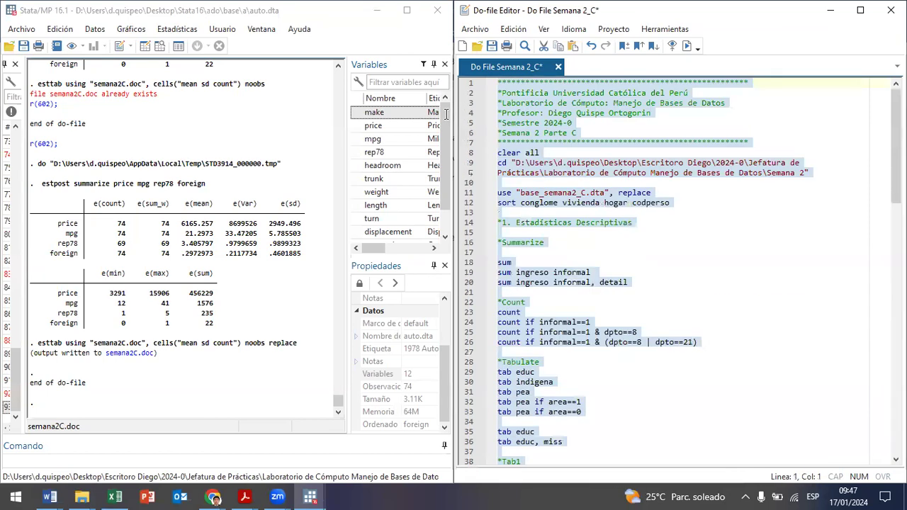
key(ctrl+d)
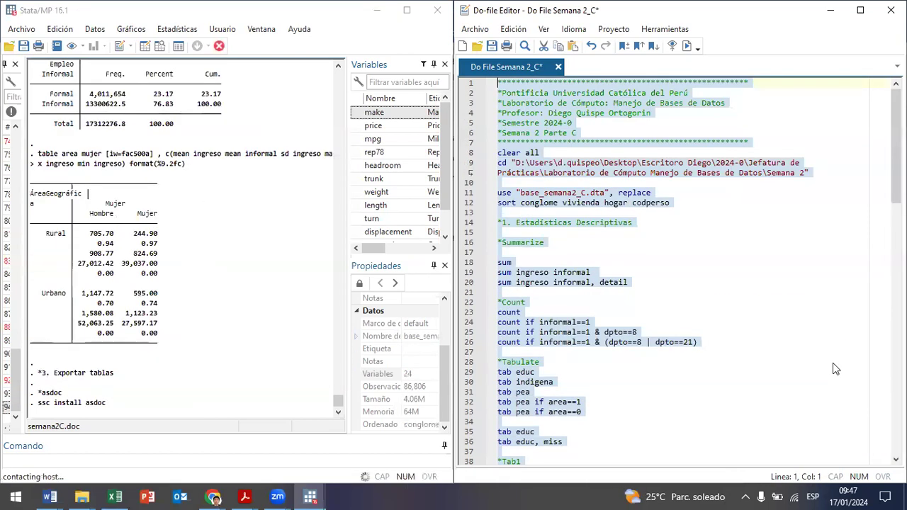
scroll(833, 362, down, 5)
scroll(815, 439, down, 15)
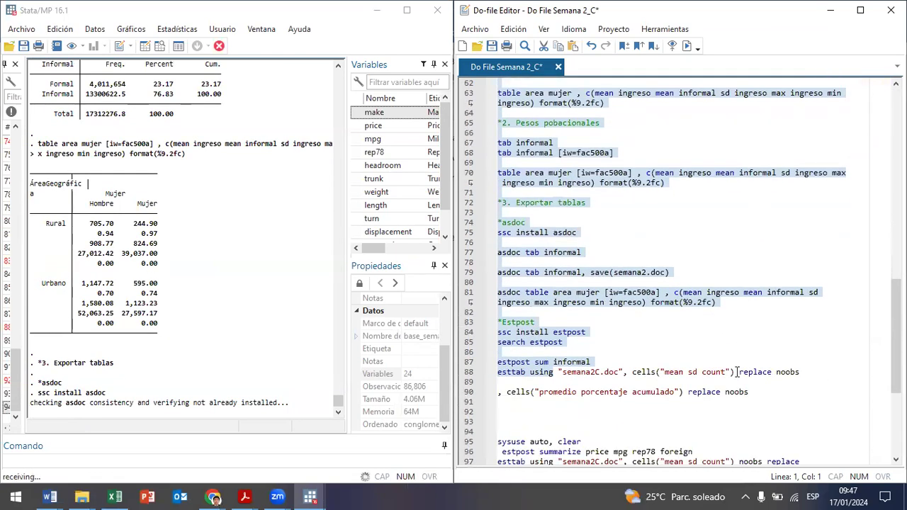
scroll(787, 353, down, 1)
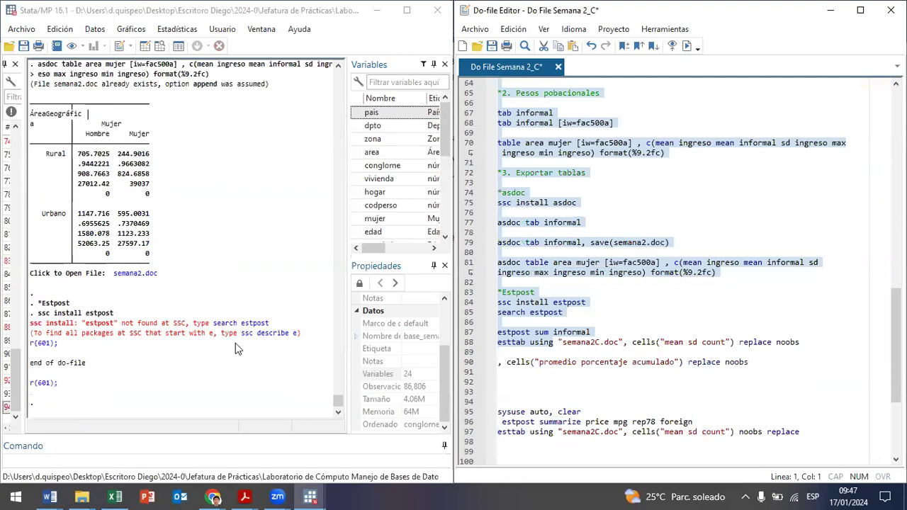
Run the estpost sum informal and esttab lines, open the exported semana2C.doc, and minimise Word to return to the do-file
click(535, 320)
drag(535, 321, 529, 342)
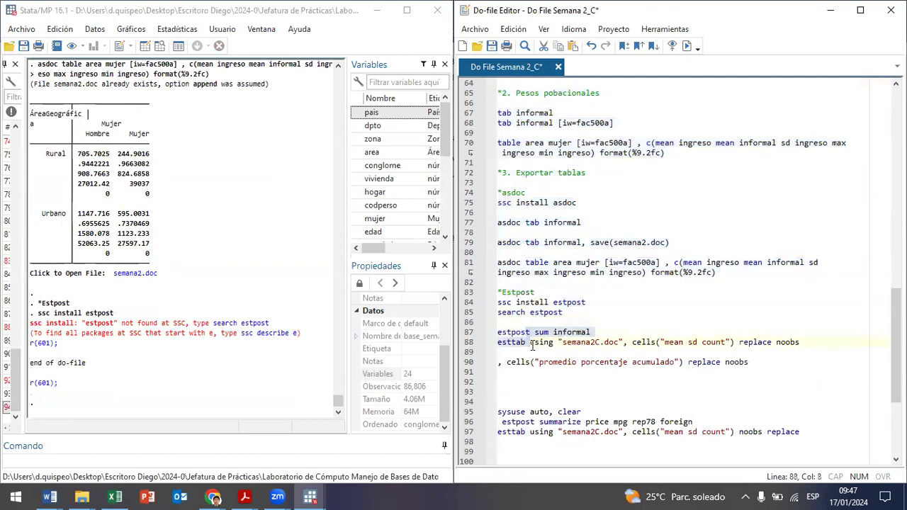
key(ctrl+d)
click(151, 353)
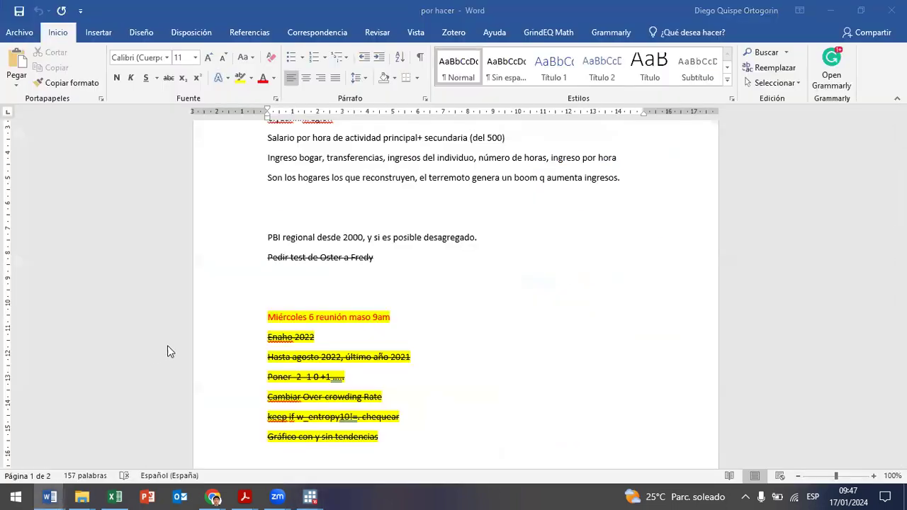
click(830, 10)
click(831, 10)
Delete the sysuse auto sample block and the leftover cells("promedio porcentaje acumulado") line from the do-file
drag(799, 432, 481, 403)
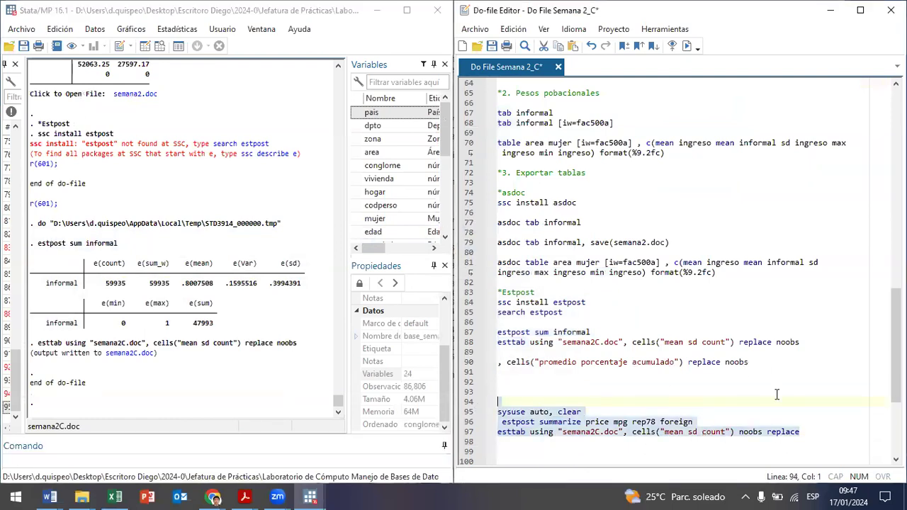
key(BackSpace)
drag(781, 361, 484, 365)
key(Right)
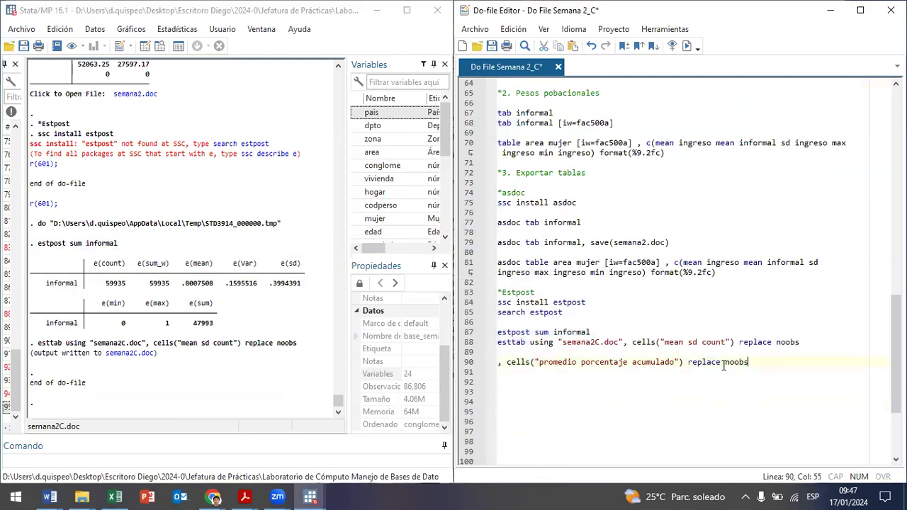
drag(750, 361, 446, 352)
key(BackSpace)
Remove informal from the estpost sum line so it covers all variables, and run it with the esttab line
click(618, 331)
key(BackSpace)
key(BackSpace)
key(BackSpace)
key(BackSpace)
key(BackSpace)
key(BackSpace)
key(BackSpace)
key(BackSpace)
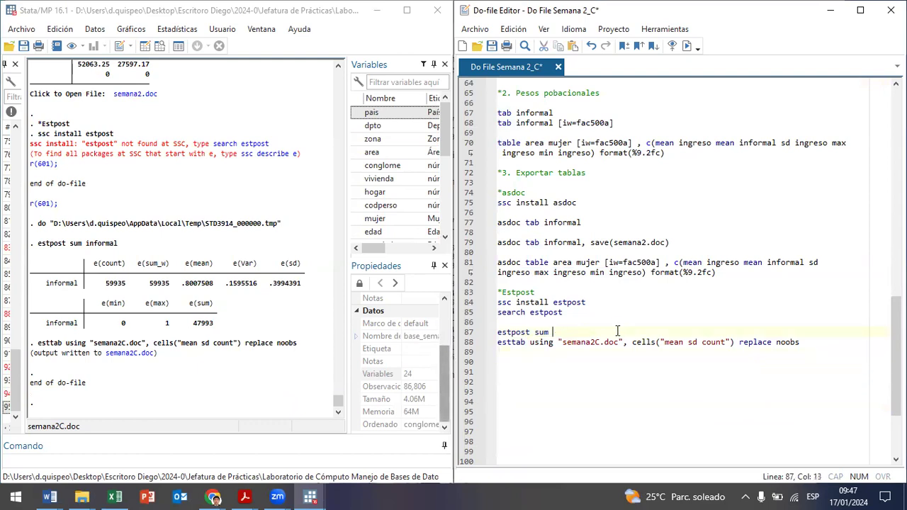
drag(498, 328, 526, 343)
key(ctrl+d)
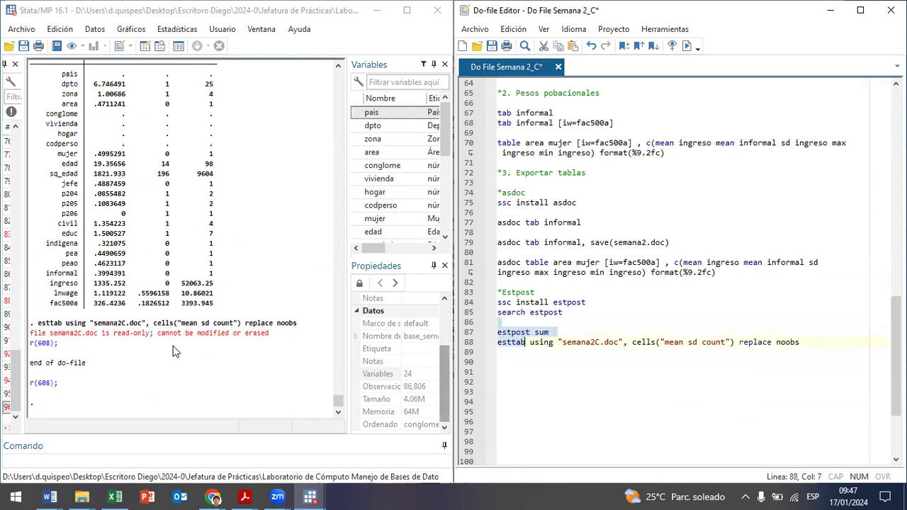
Close the open semana2C document in Word and rerun the estpost sum and esttab lines
mouse_move(44, 495)
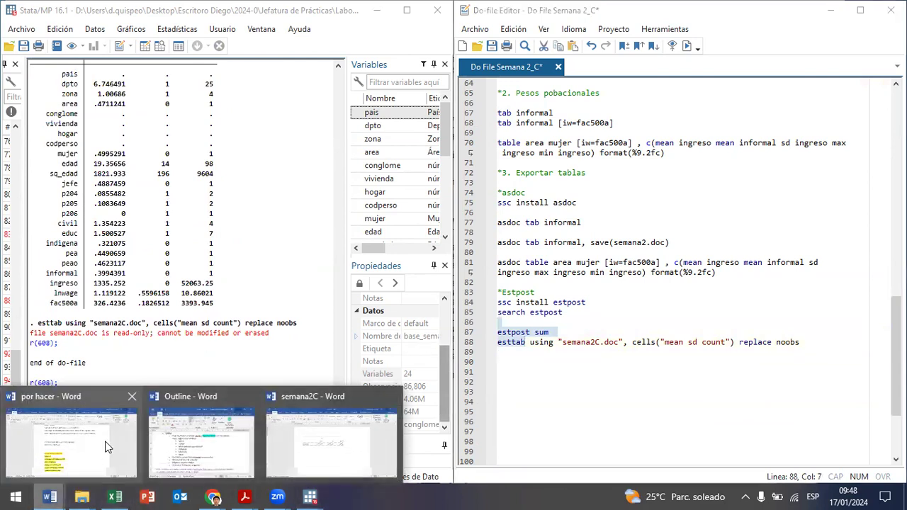
click(389, 397)
drag(535, 331, 538, 341)
key(ctrl+d)
Open the exported semana2C.doc, review the mean, sd and count table for all variables, close it and return to Stata
click(129, 352)
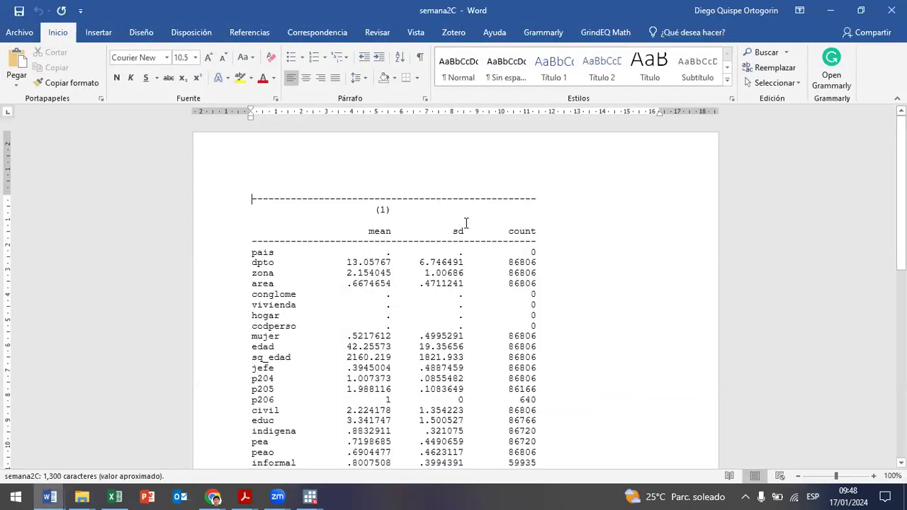
scroll(402, 221, down, 3)
scroll(402, 220, down, 3)
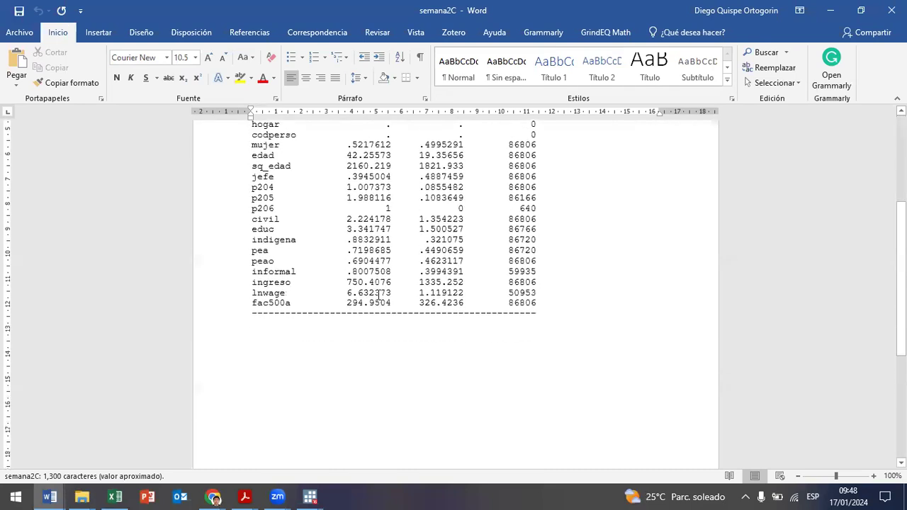
scroll(397, 287, up, 3)
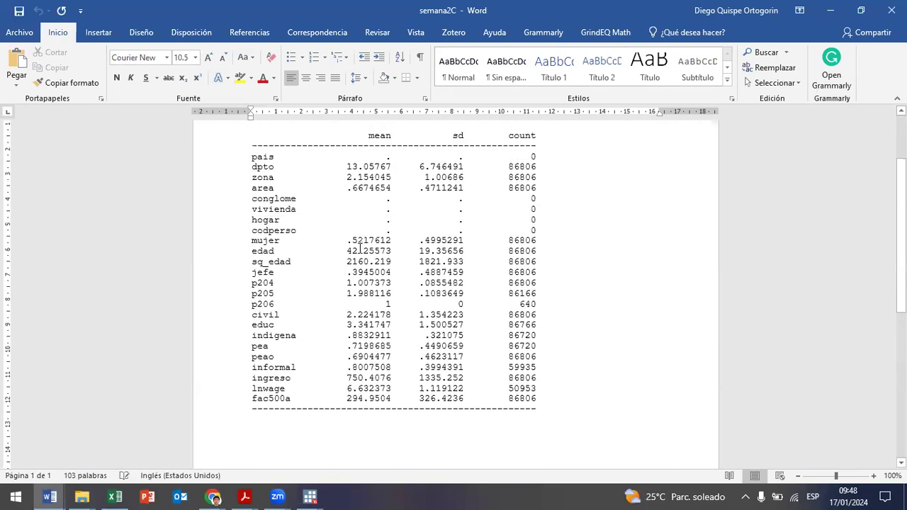
scroll(359, 251, up, 3)
click(896, 7)
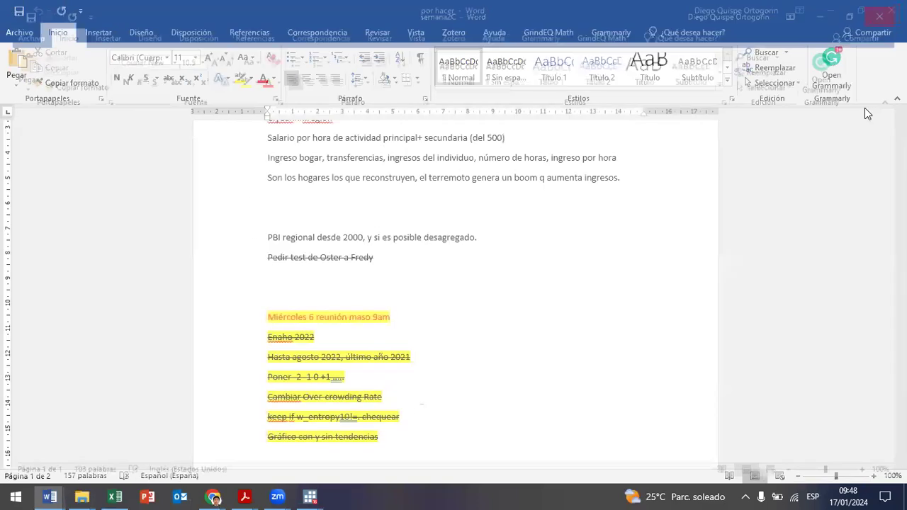
click(830, 10)
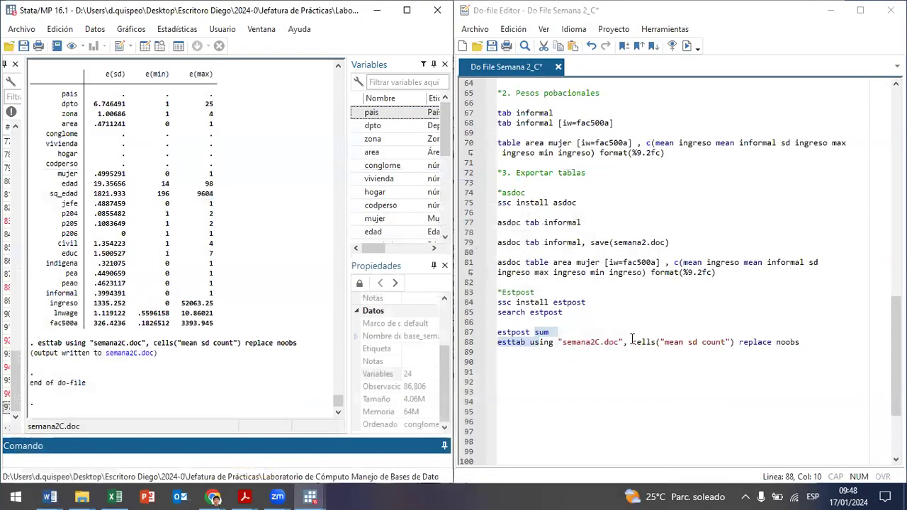
click(606, 342)
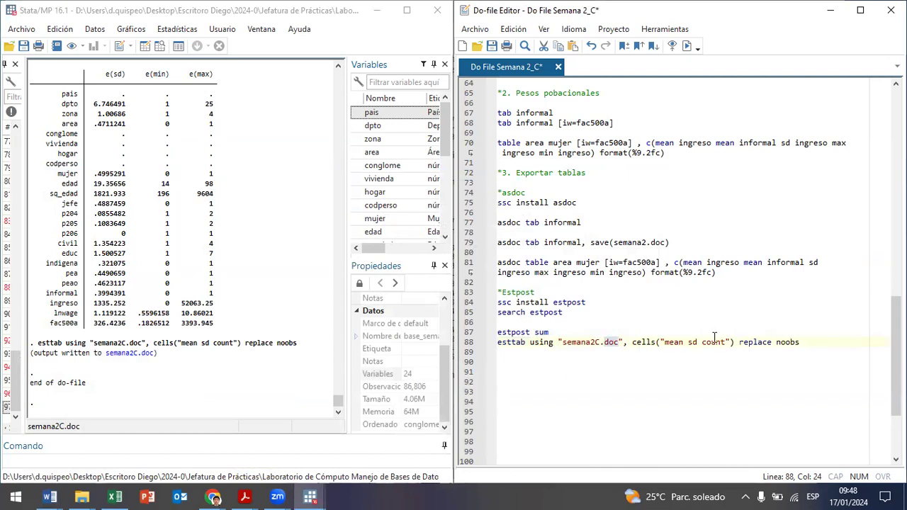
click(585, 371)
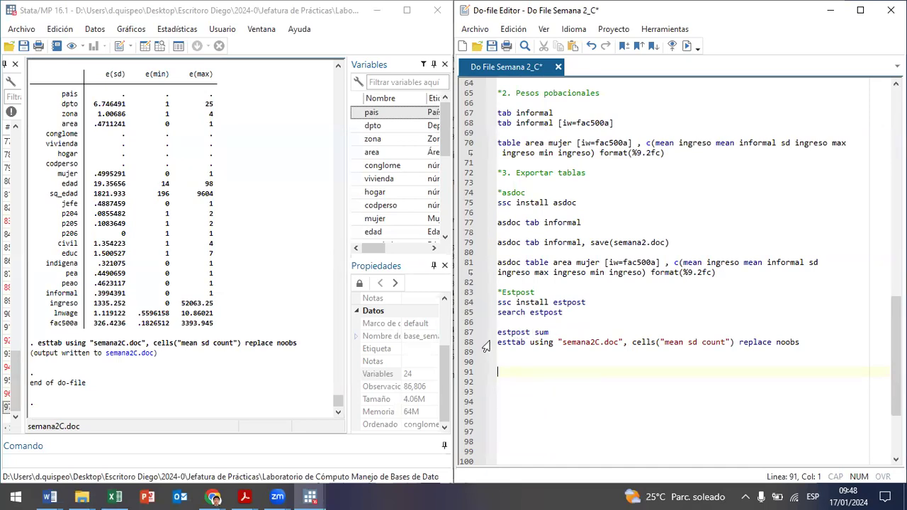
drag(498, 332, 560, 331)
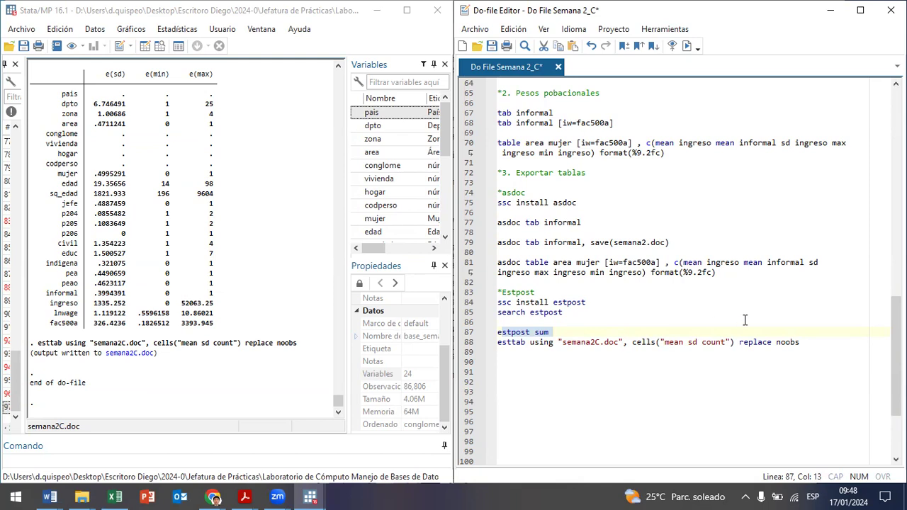
drag(512, 342, 644, 342)
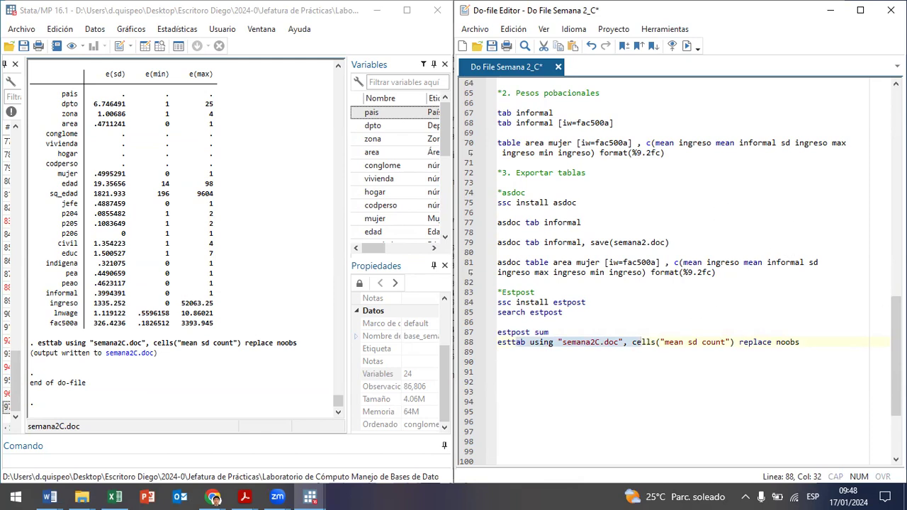
Add the comment heading "*Putexcel" below the esttab line, leaving one blank line between them
scroll(877, 286, down, 1)
click(816, 315)
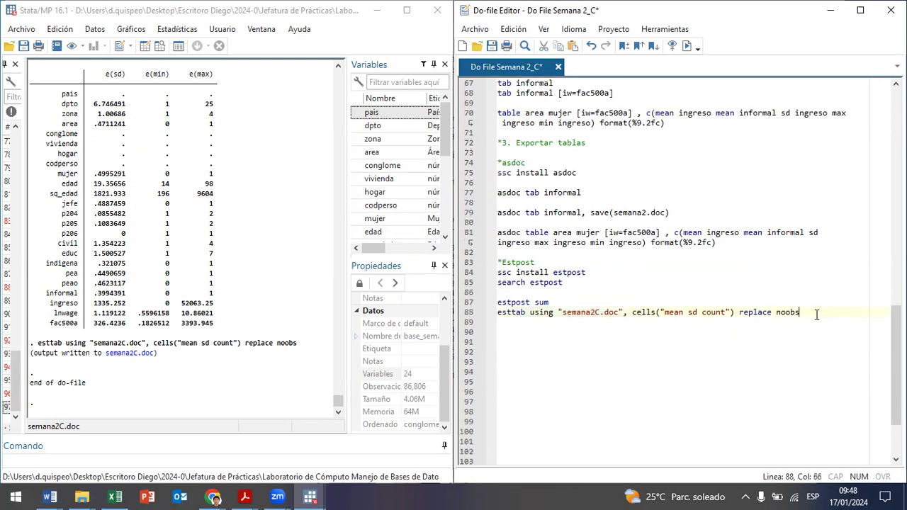
key(Return)
key(Return)
text(*)
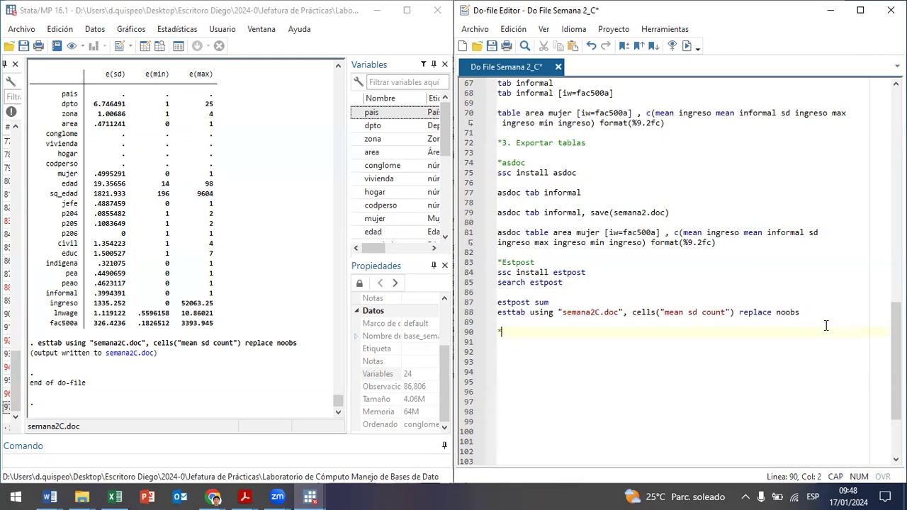
text(Putexcel)
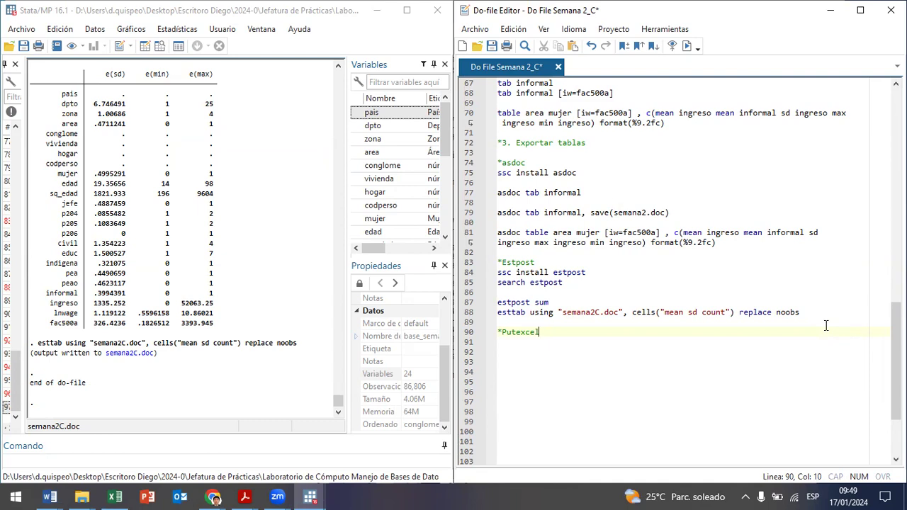
Open Stata's help for putexcel and maximise its viewer window
click(117, 462)
text(h ex)
text(putexcel)
key(Return)
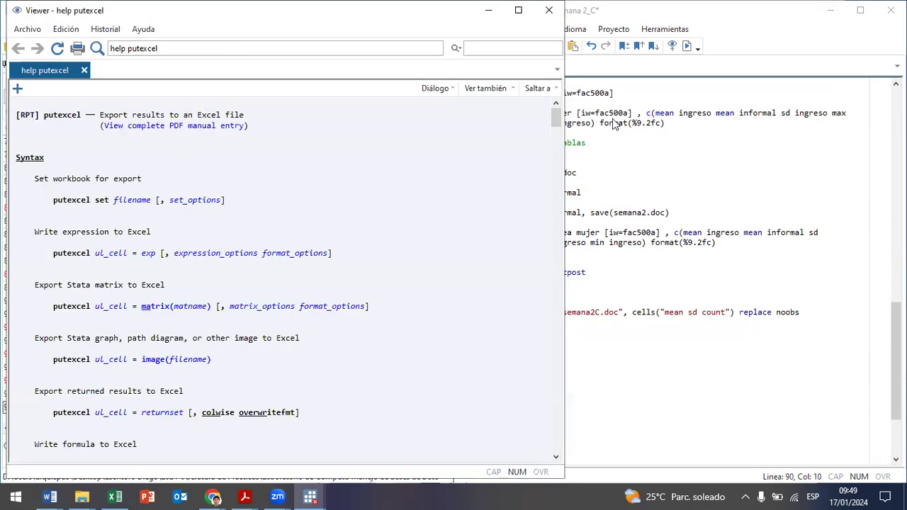
click(518, 10)
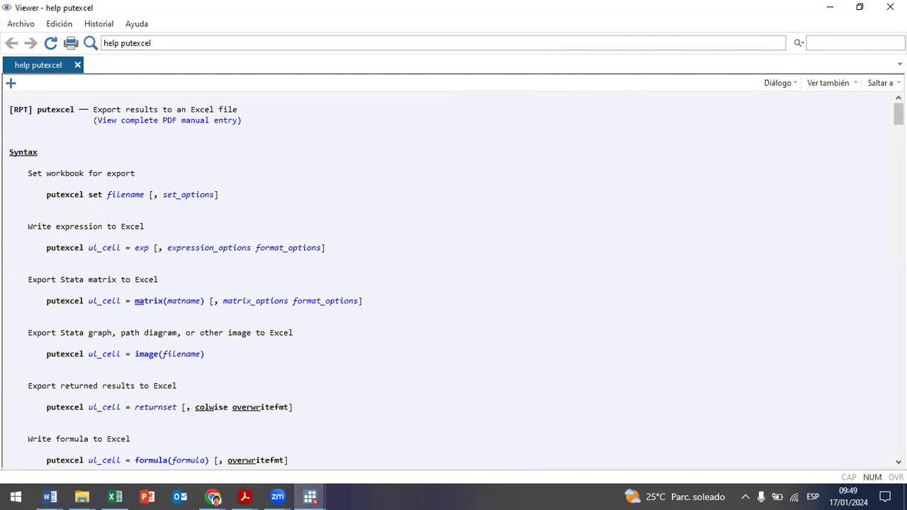
Find the Examples section of the putexcel help and examine how it sets the workbook and writes headings to cells A1, B1 and C1
drag(898, 113, 898, 364)
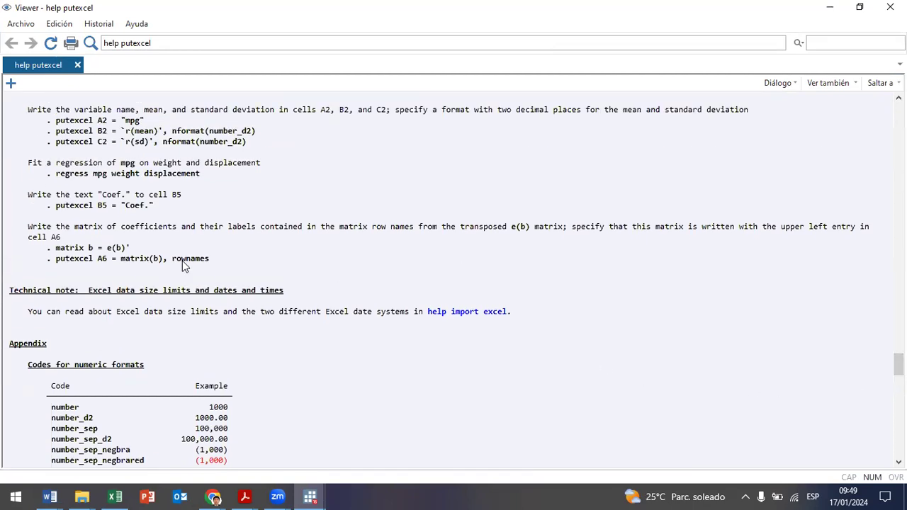
scroll(199, 283, up, 5)
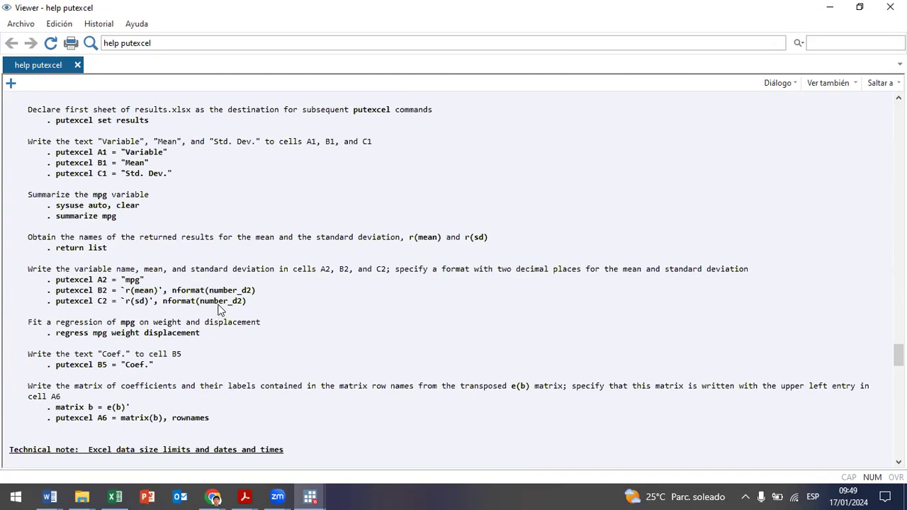
scroll(214, 268, up, 15)
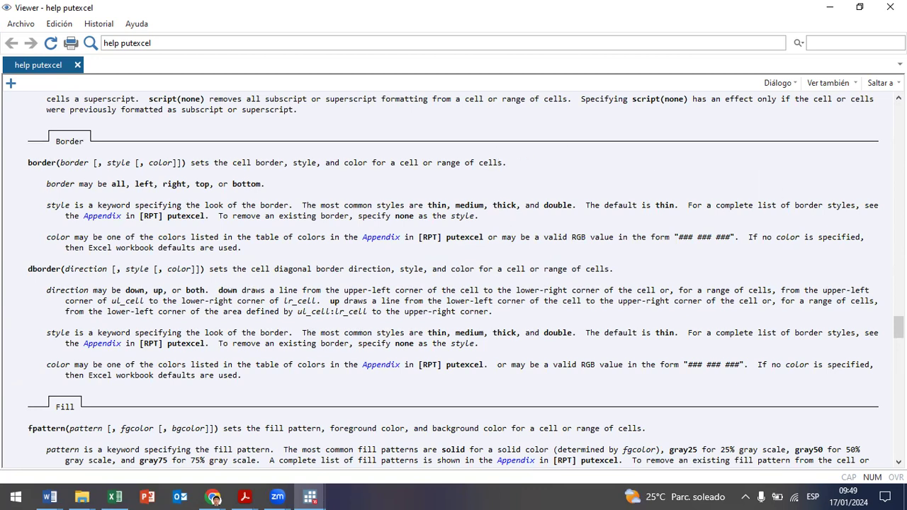
scroll(453, 276, down, 10)
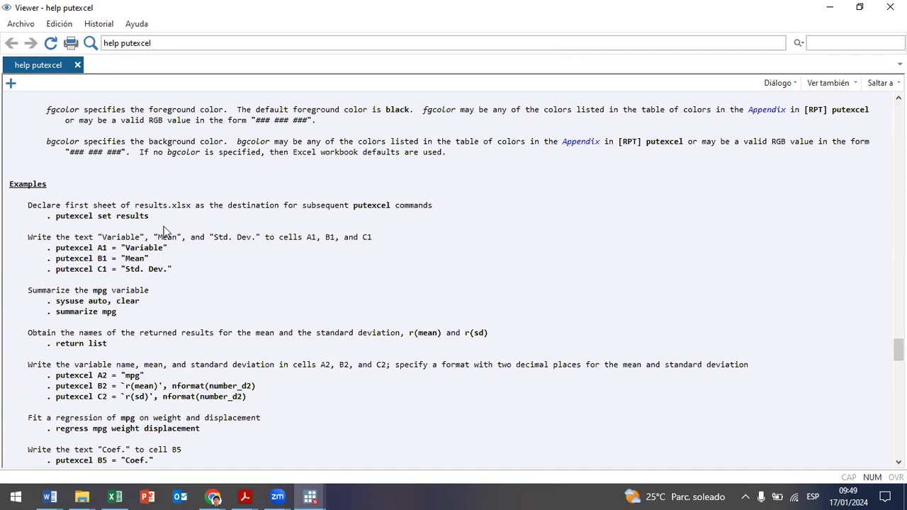
scroll(405, 248, up, 3)
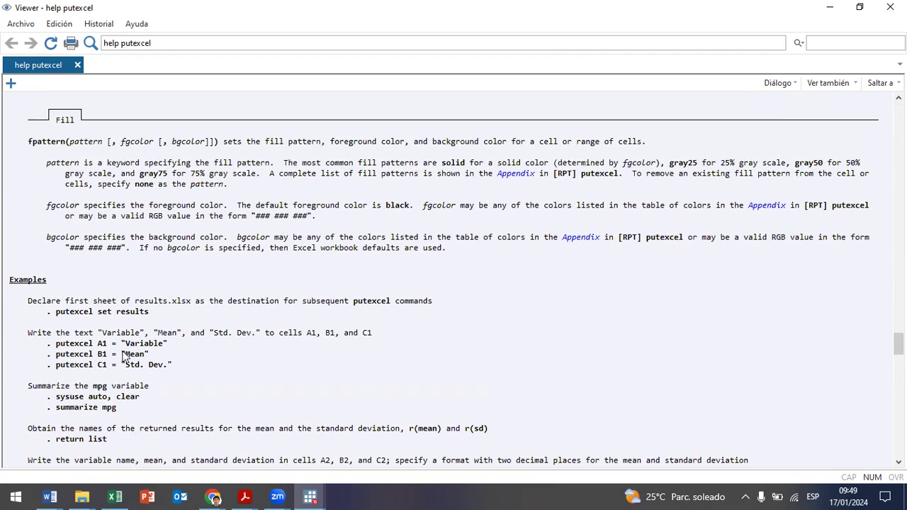
scroll(123, 357, down, 1)
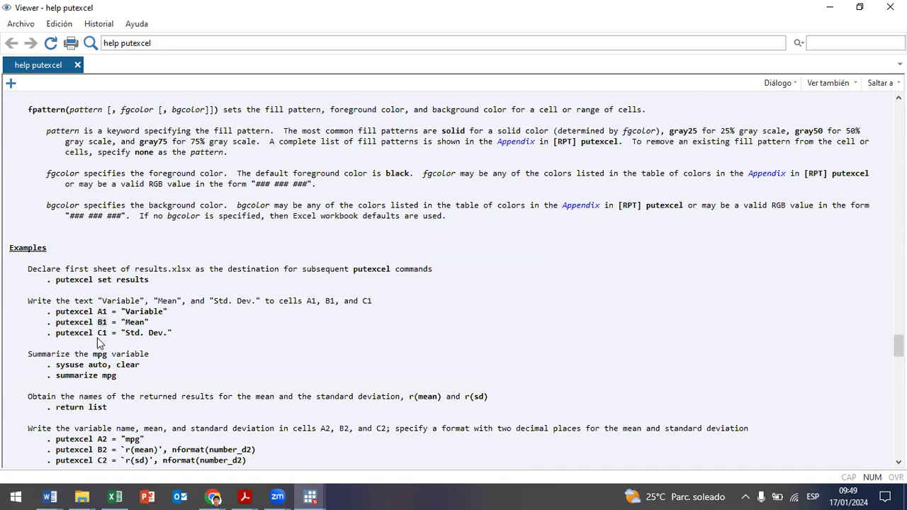
scroll(71, 312, down, 2)
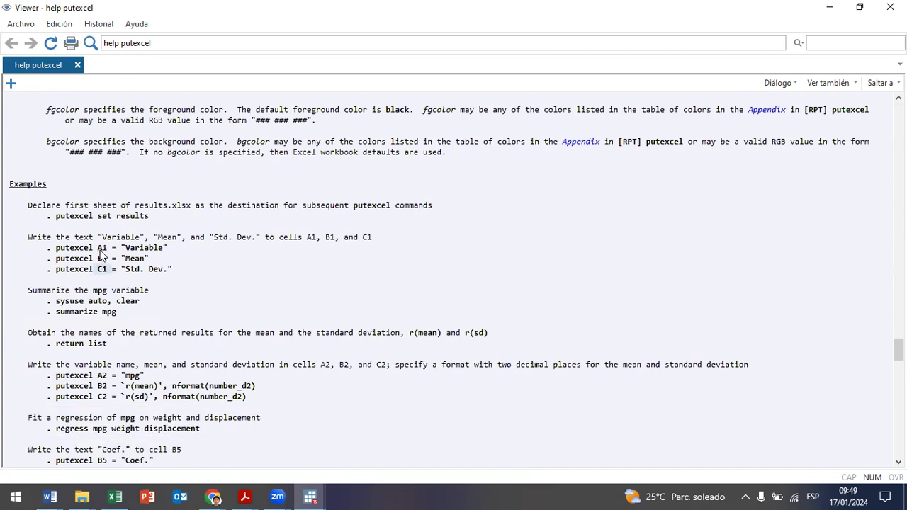
drag(99, 248, 186, 238)
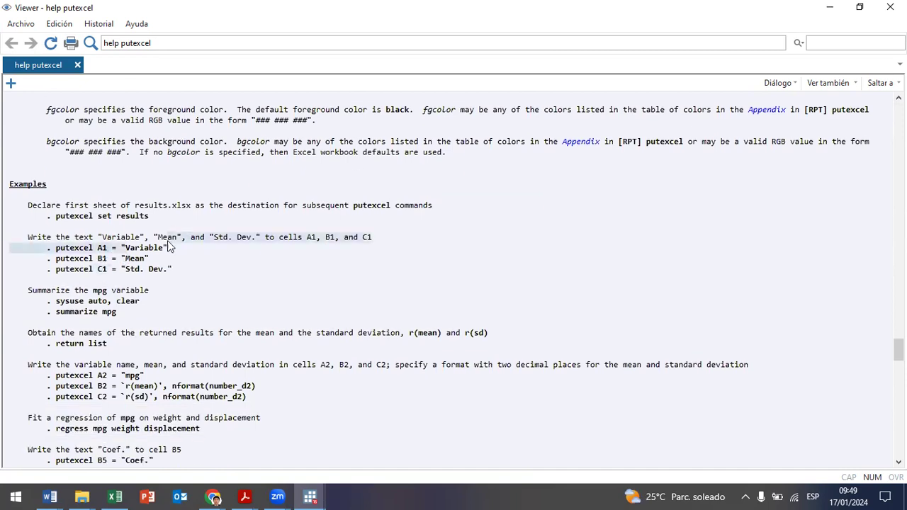
click(95, 264)
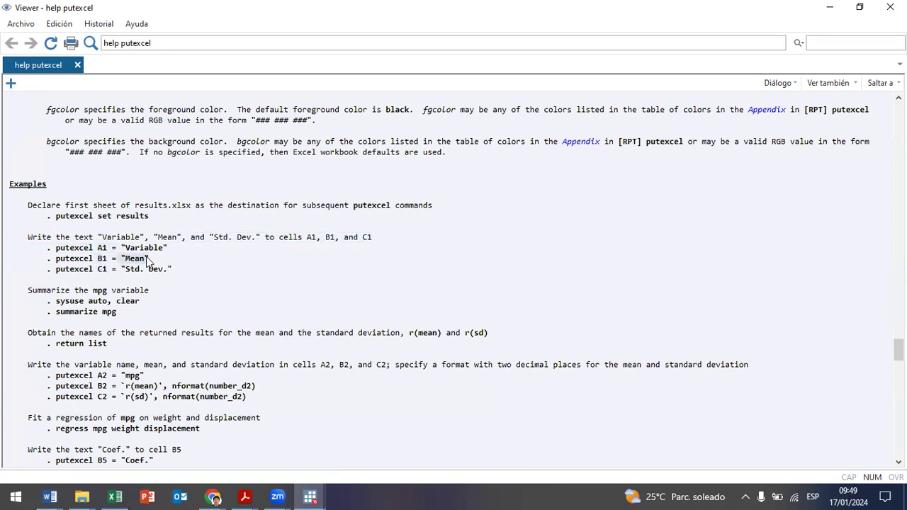
drag(123, 270, 150, 275)
scroll(150, 275, down, 3)
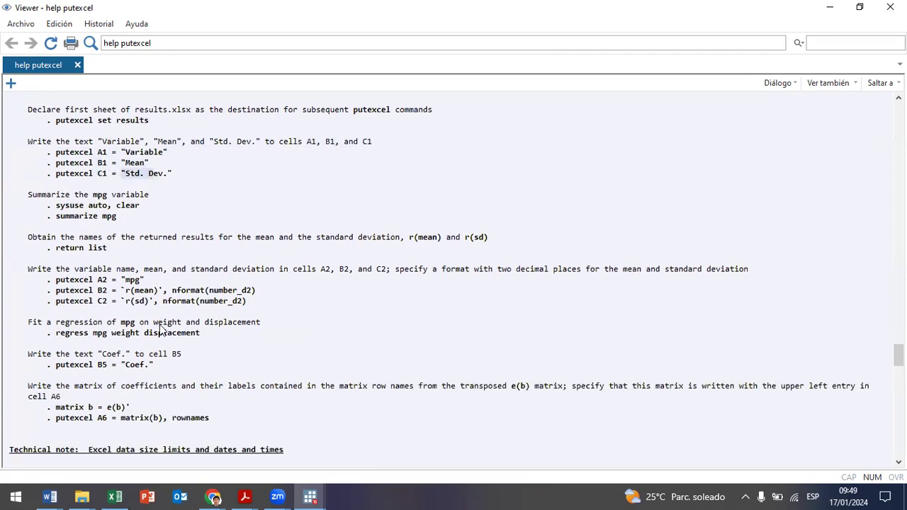
Examine the putexcel example writing r(mean) and r(sd) to cells, skim the option descriptions and leave the help viewer
click(102, 288)
drag(146, 277, 146, 308)
click(100, 292)
click(101, 303)
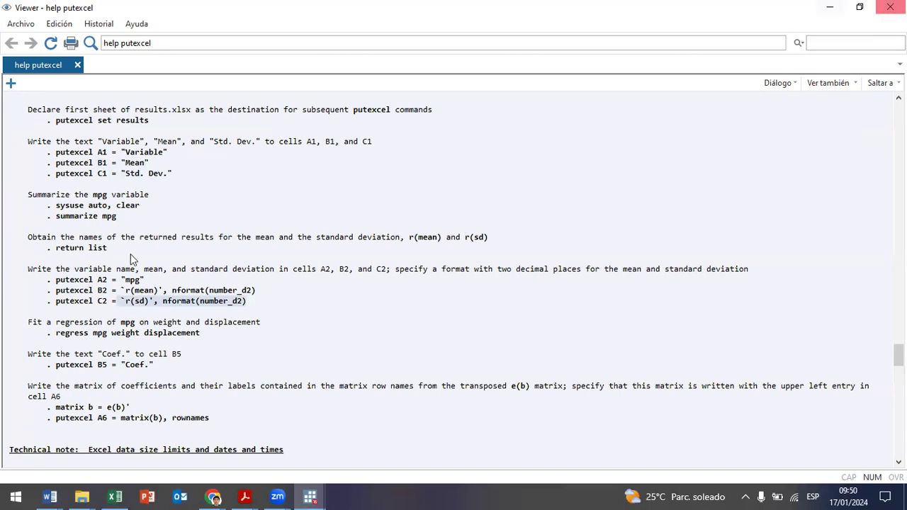
scroll(204, 330, up, 4)
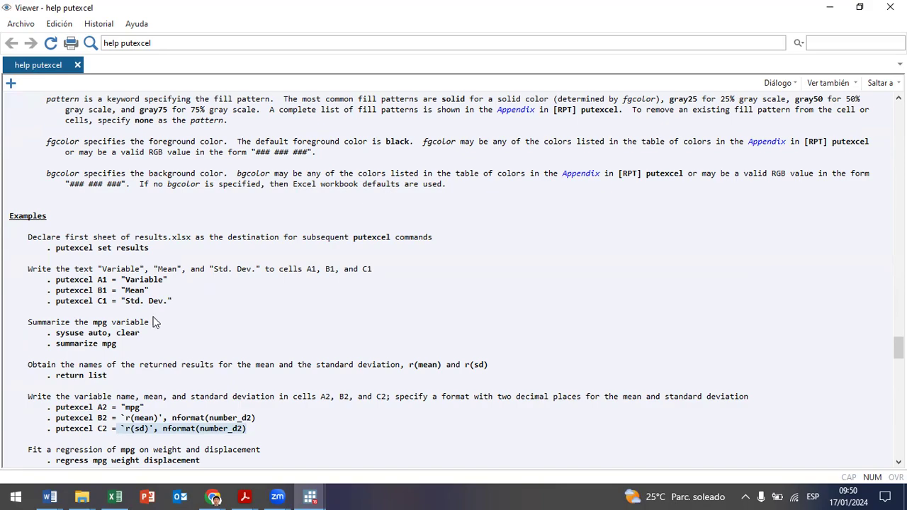
scroll(163, 303, up, 10)
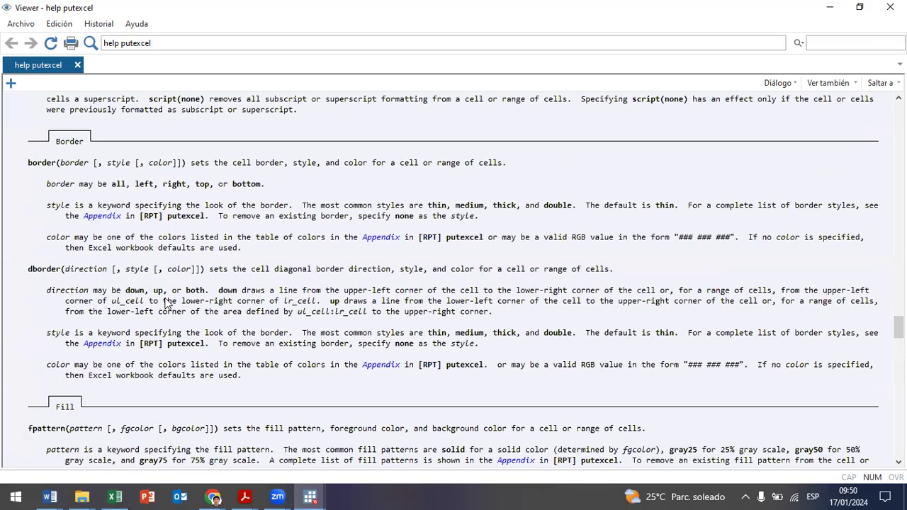
scroll(167, 303, up, 20)
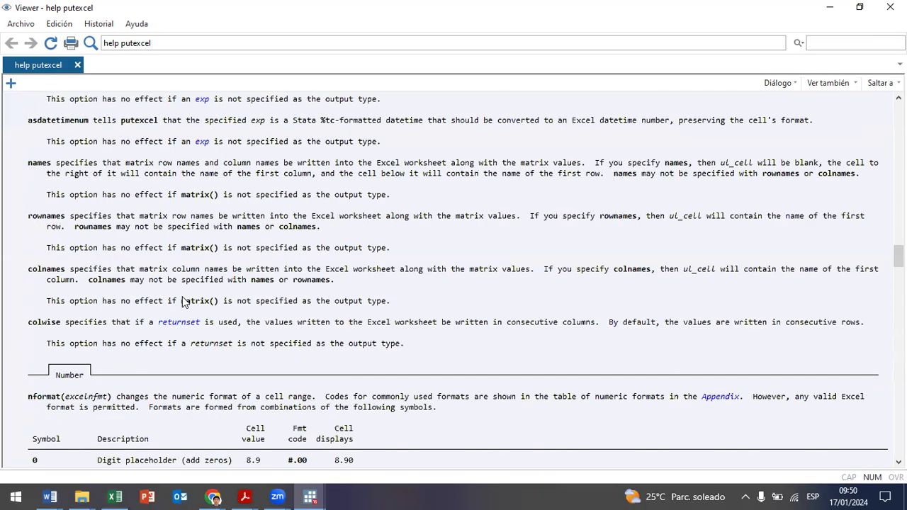
scroll(183, 301, up, 5)
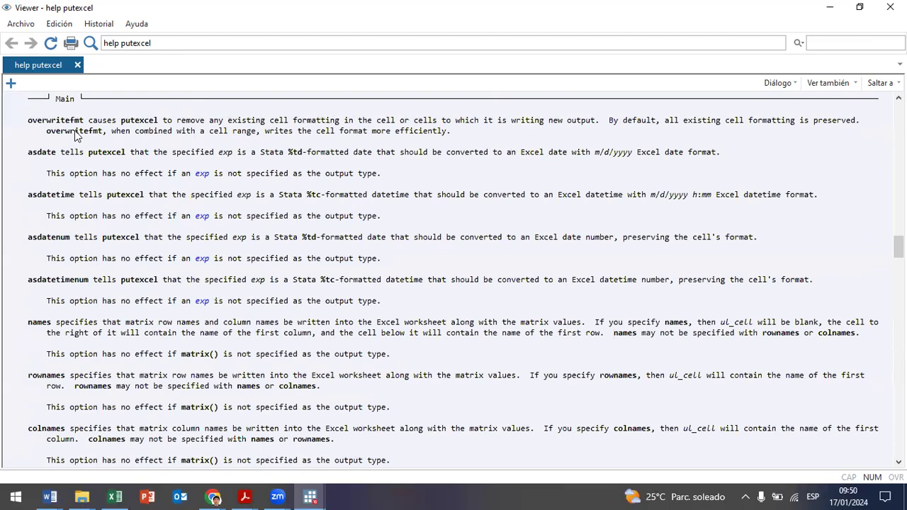
drag(899, 247, 899, 113)
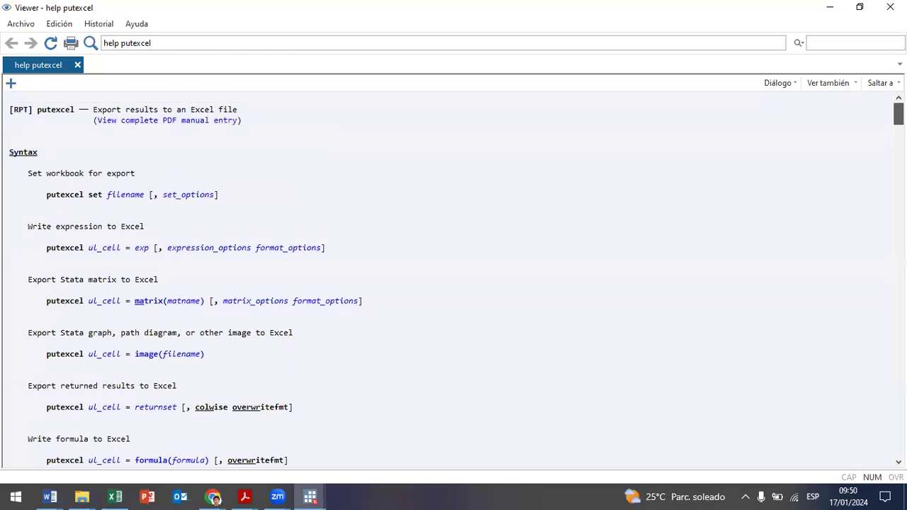
drag(898, 114, 899, 345)
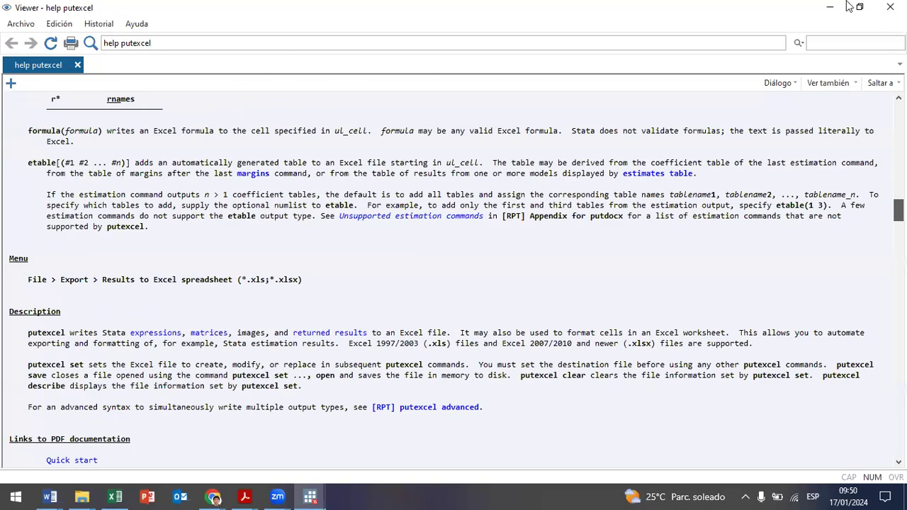
click(839, 5)
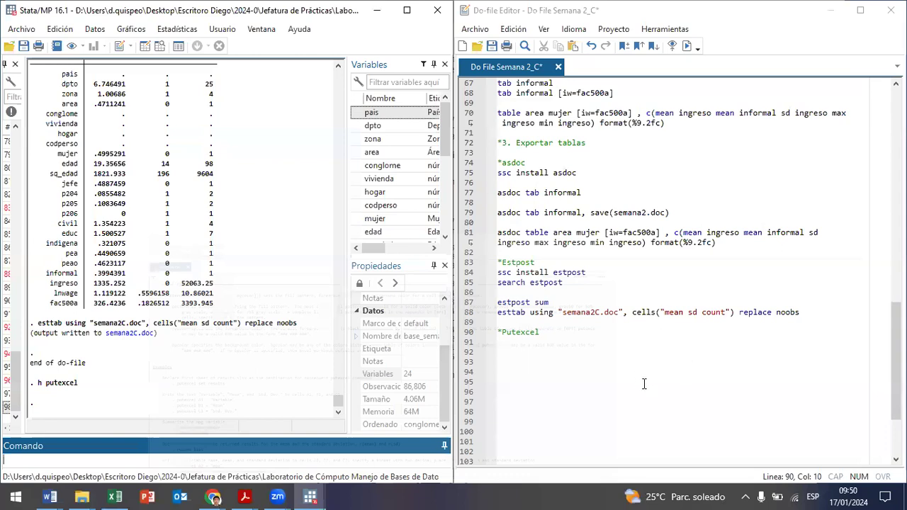
Add the line "tab informal" directly below the *Putexcel comment in the do-file and run only that line
key(Return)
key(Return)
text(tabl)
key(BackSpace)
key(BackSpace)
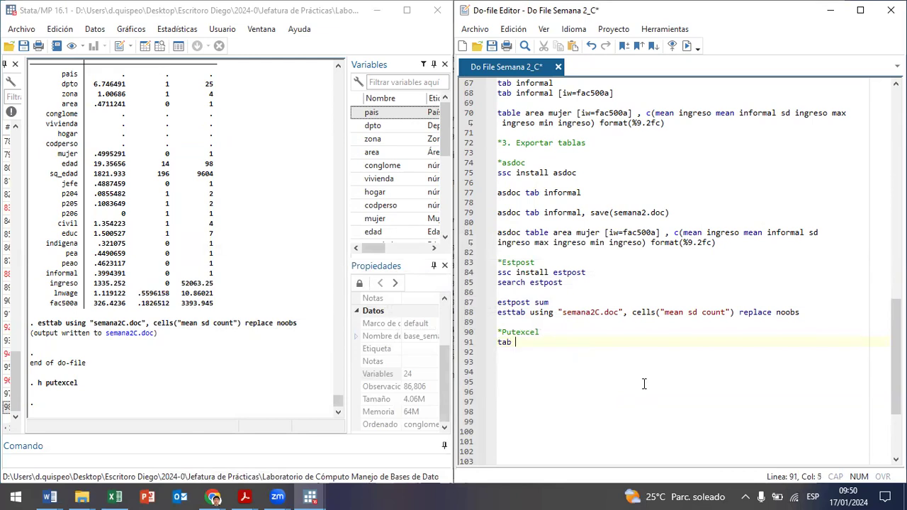
text(informal)
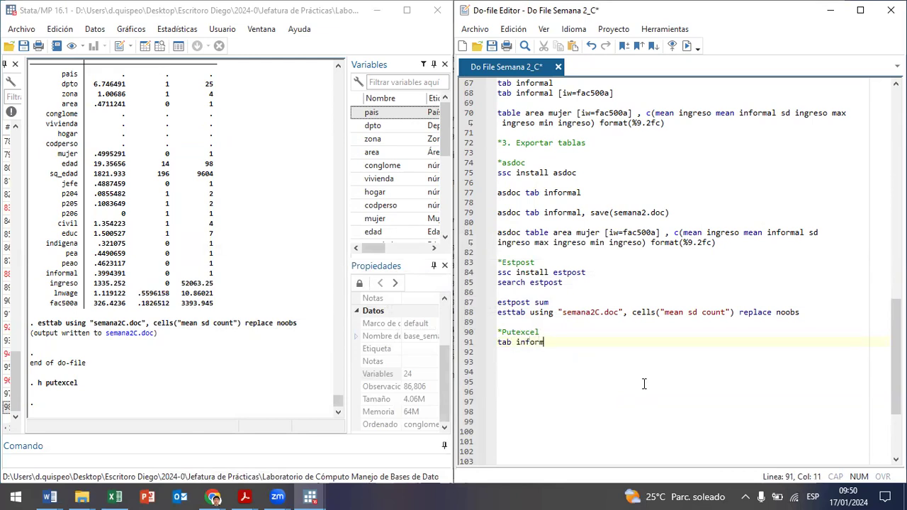
key(shift+Left)
key(shift+Left)
key(ctrl+d)
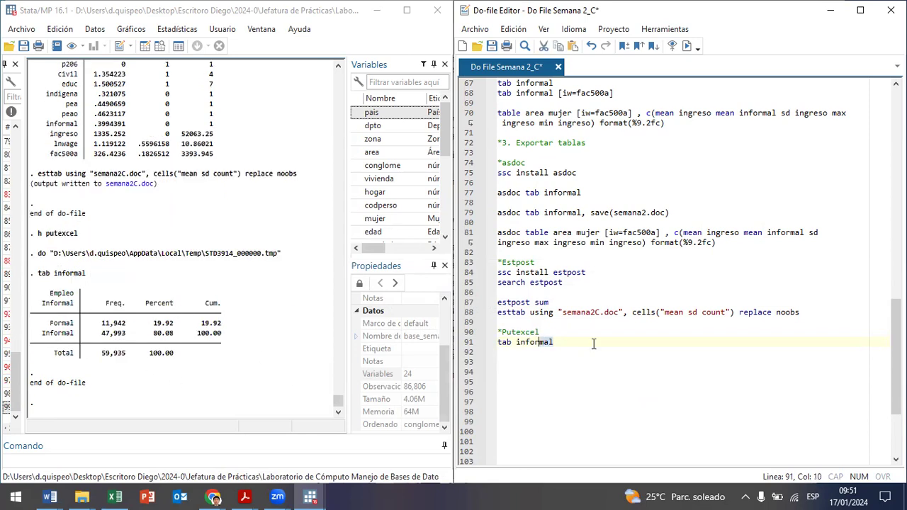
Add "return list" below the tab informal line and run it to list the stored r() results
click(617, 342)
click(617, 352)
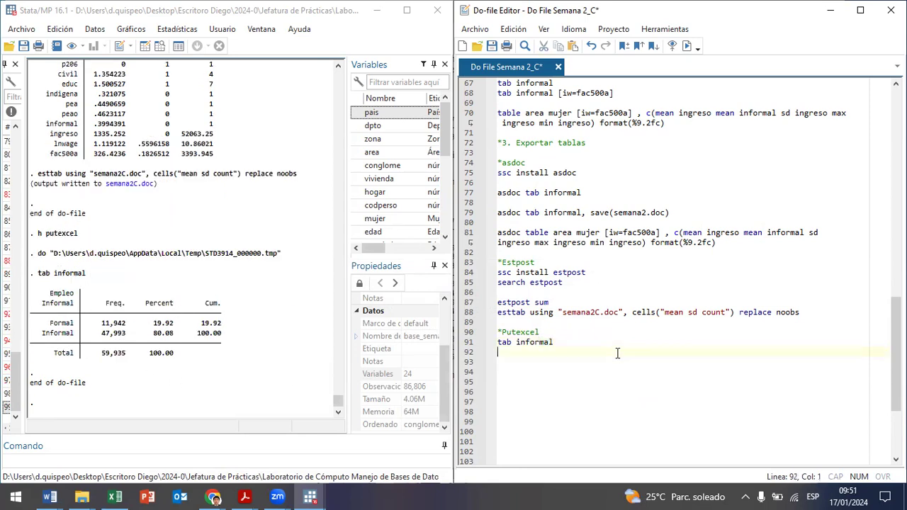
key(BackSpace)
text(return list)
key(shift+Left)
key(shift+Left)
key(ctrl+d)
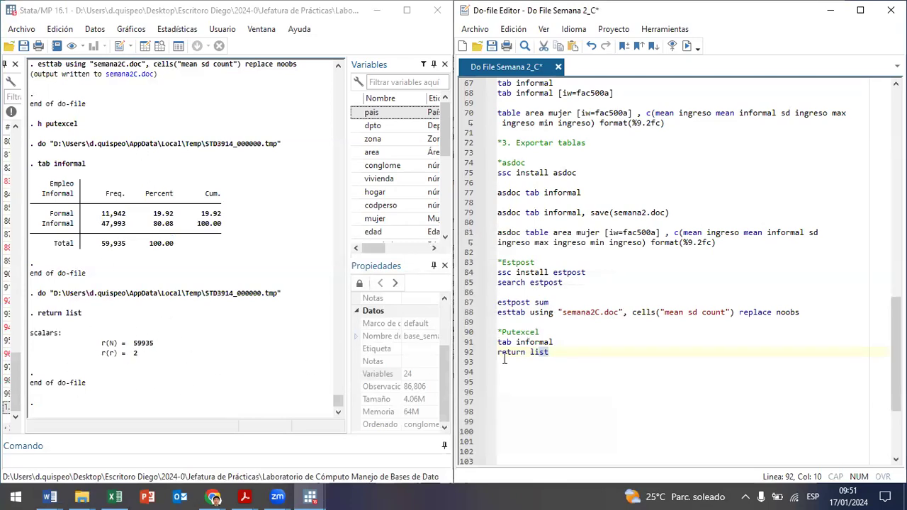
Add "ereturn list" on the line after return list and run it to list the stored e() results
click(567, 350)
key(Return)
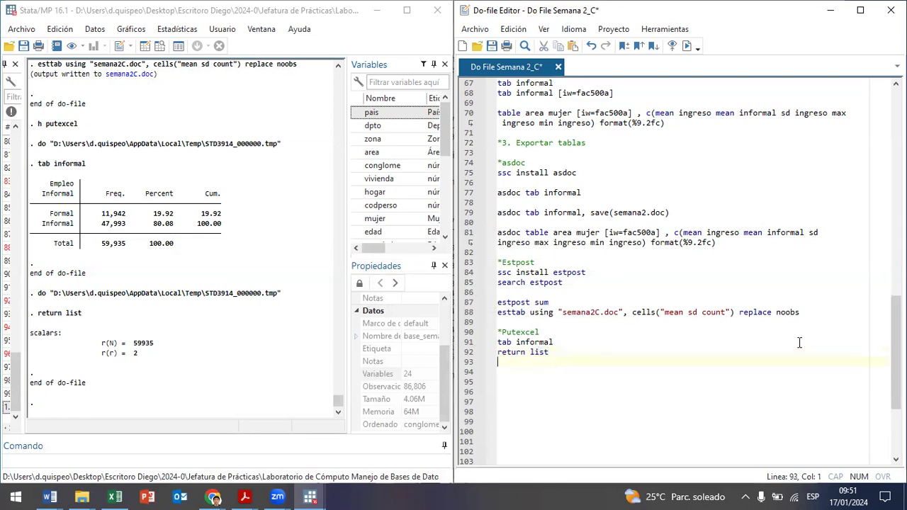
text(eret)
text(urn)
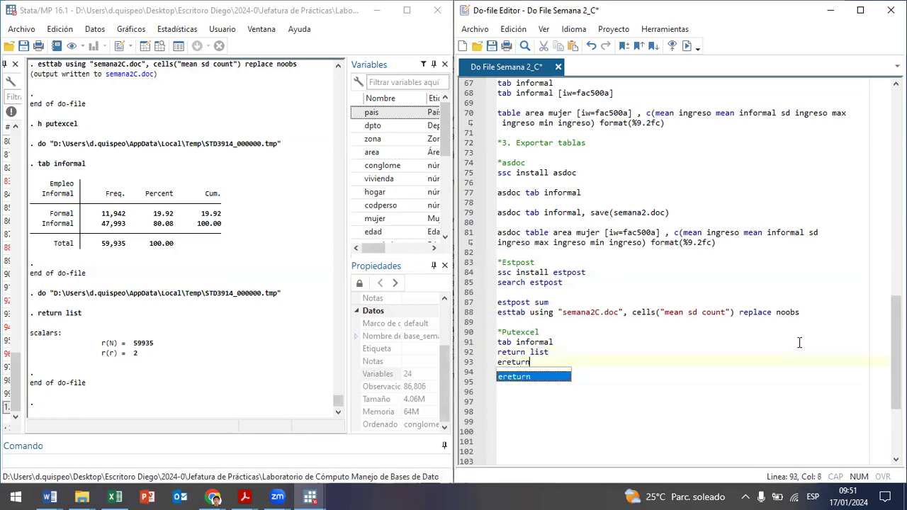
text( list)
key(ctrl+d)
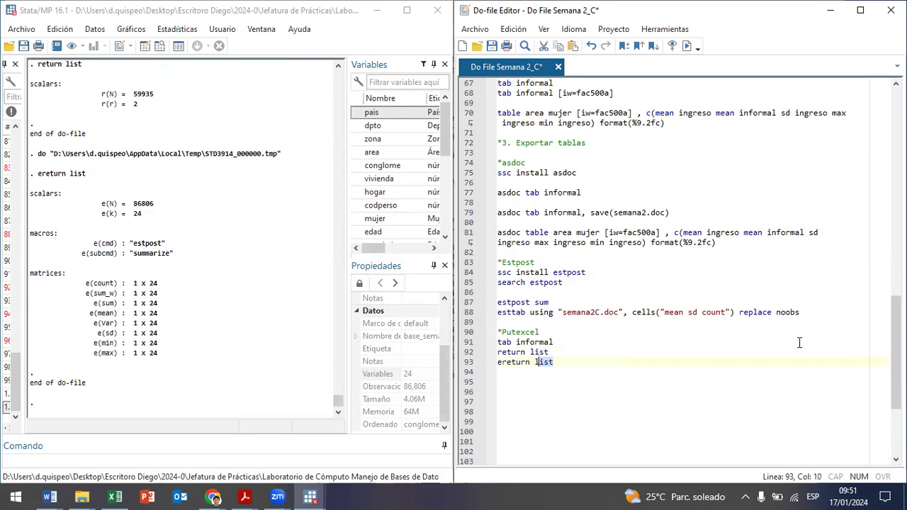
Compare the tab informal table with the scalars from return list and the scalars, macros and matrices from ereturn list
scroll(138, 226, up, 4)
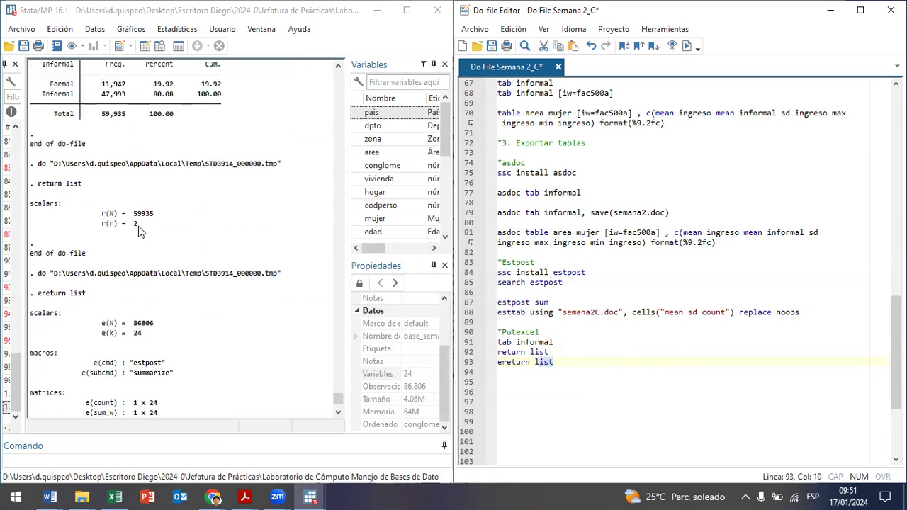
scroll(100, 119, up, 2)
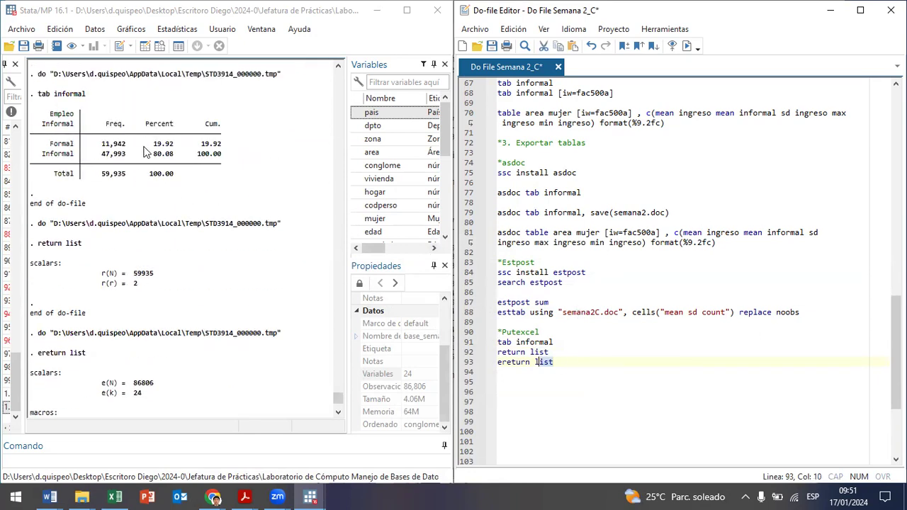
click(103, 278)
drag(104, 277, 159, 279)
double_click(143, 273)
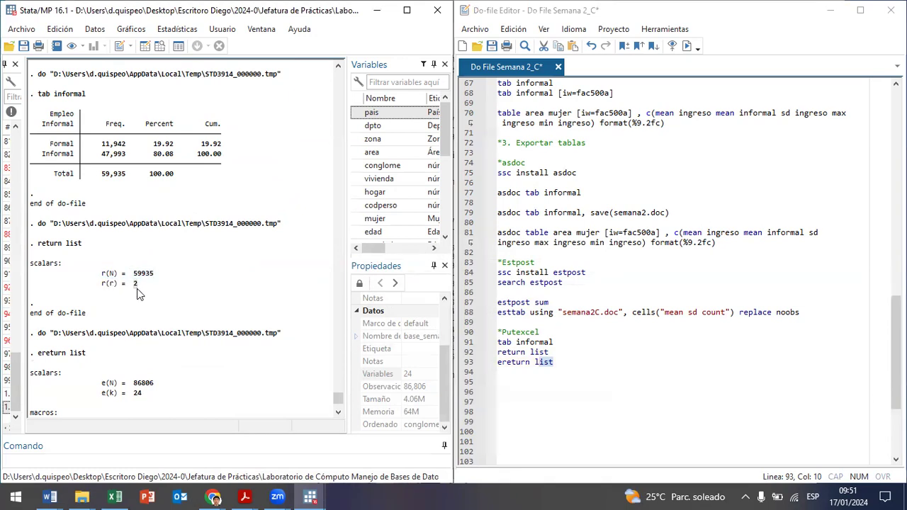
scroll(137, 289, down, 4)
drag(79, 344, 169, 347)
scroll(169, 352, down, 2)
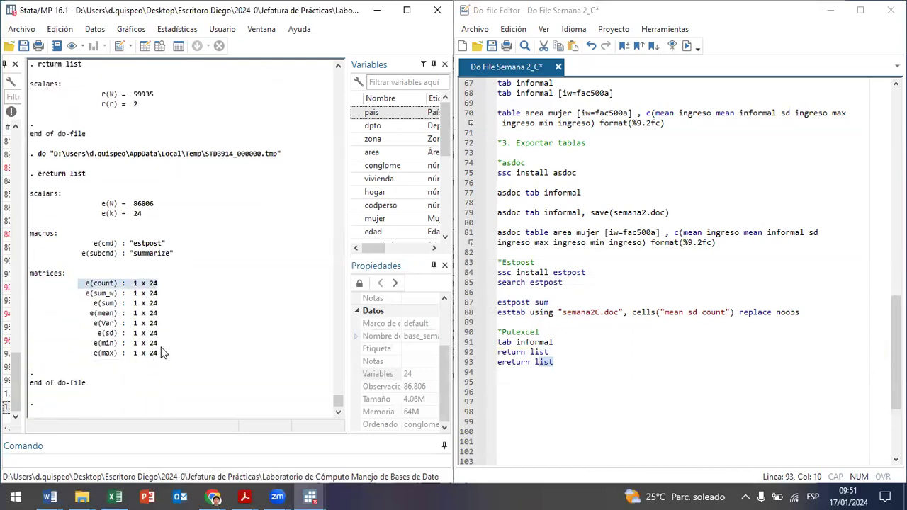
scroll(156, 312, up, 3)
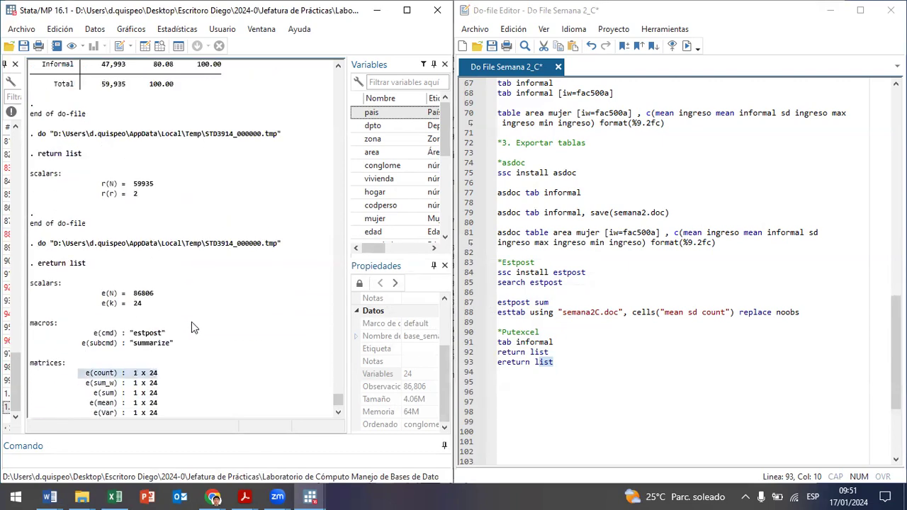
scroll(170, 372, up, 1)
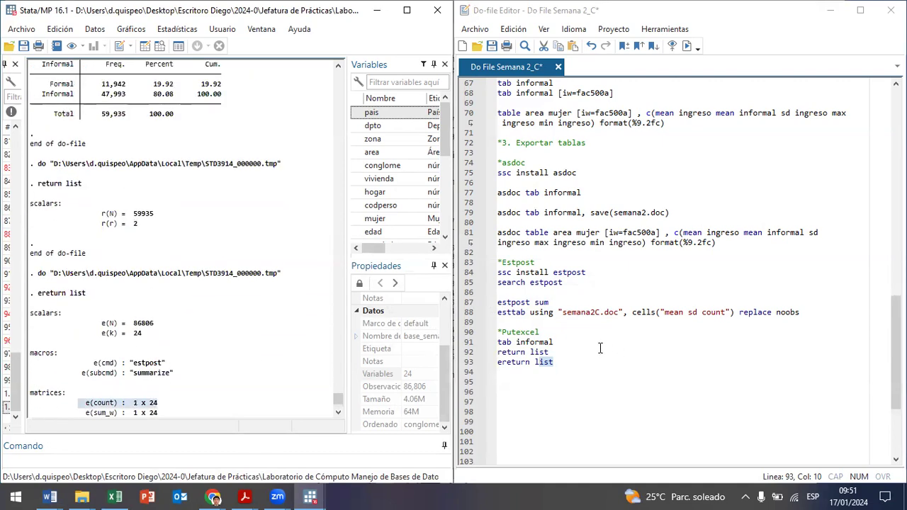
Rerun the tab informal, return list and ereturn list lines together and review the listed e() matrices
drag(544, 330, 538, 362)
key(ctrl+d)
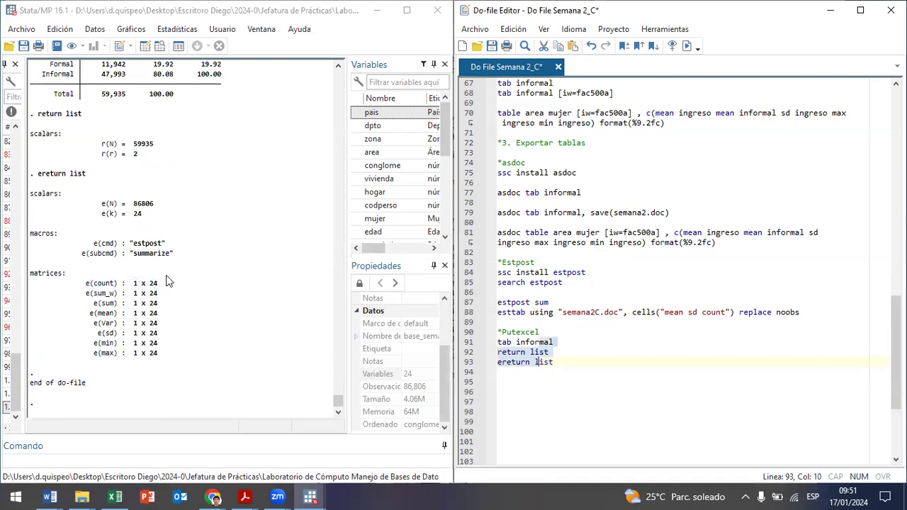
scroll(108, 241, up, 2)
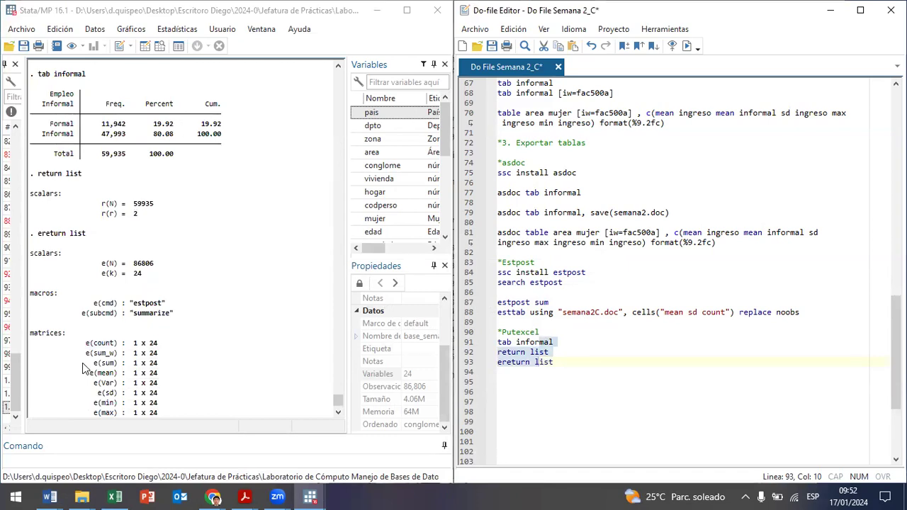
drag(87, 343, 156, 409)
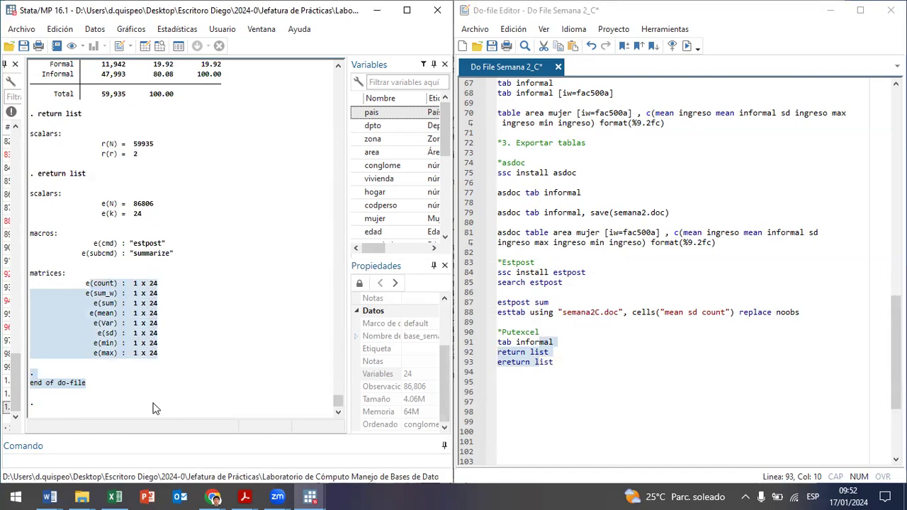
Add "sum ingreso" two lines below ereturn list in the Putexcel section and run that line
click(552, 350)
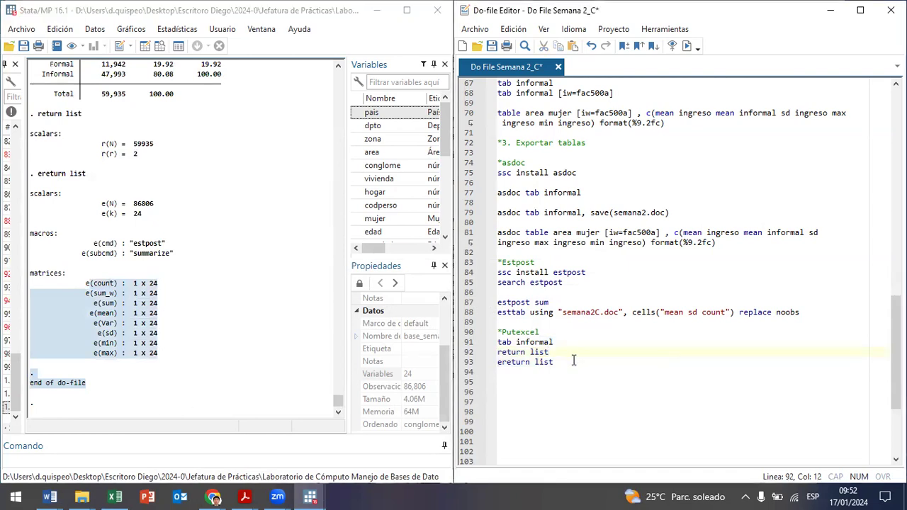
key(Down)
key(Down)
text(sum )
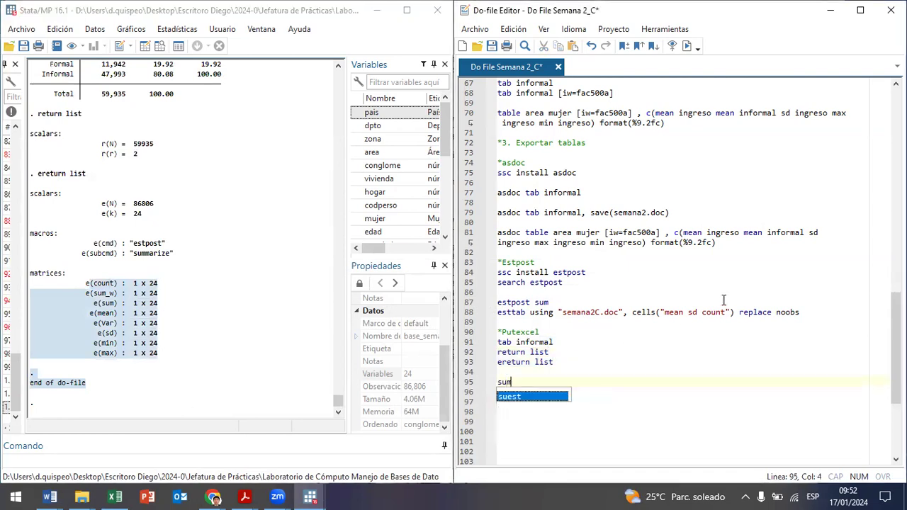
text(ingrs)
text(so)
key(shift+Left)
key(shift+Left)
key(shift+Left)
key(ctrl+d)
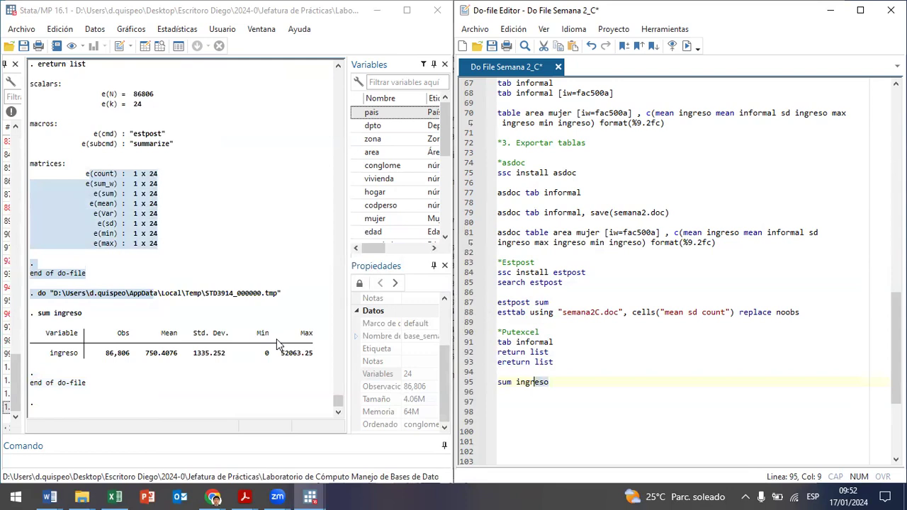
Add "ereturn list" directly below sum ingreso, run it, and inspect the e(count) entry among the stored matrices
click(278, 344)
click(564, 382)
key(Return)
text(ee)
text(ere)
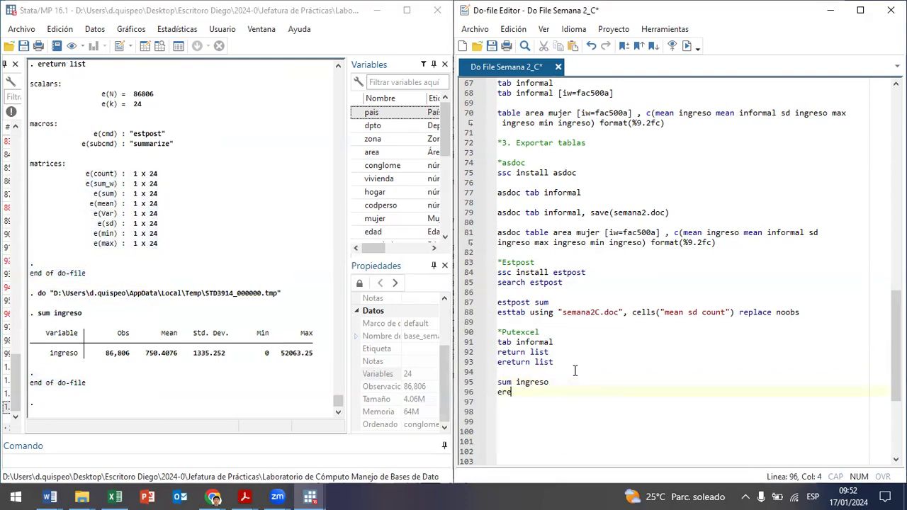
text(turn list)
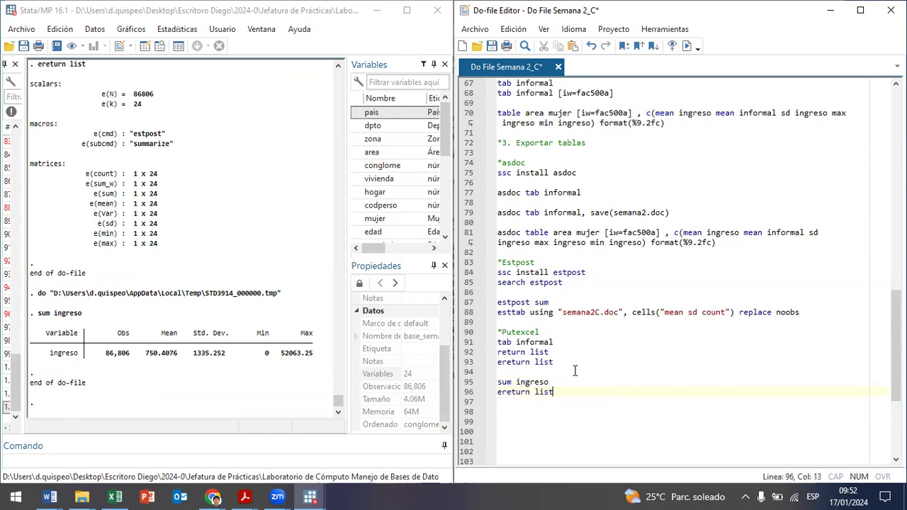
key(ctrl+d)
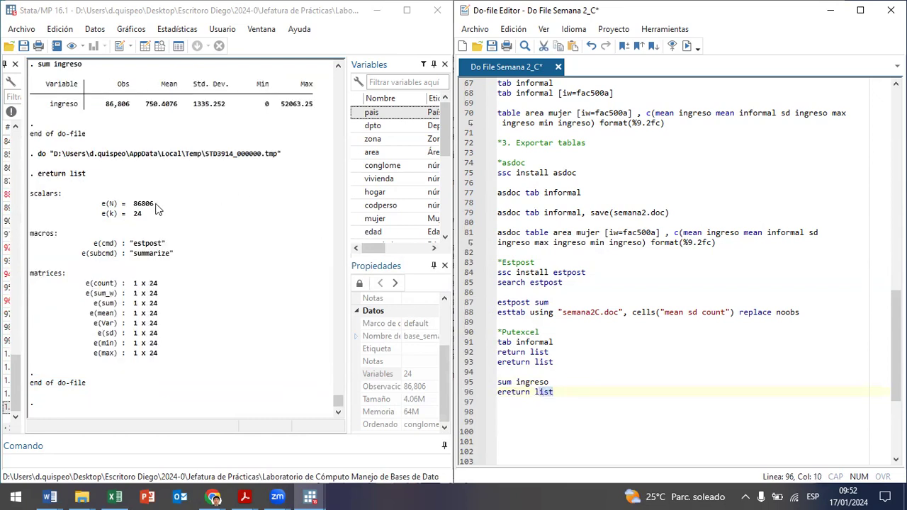
scroll(158, 230, up, 2)
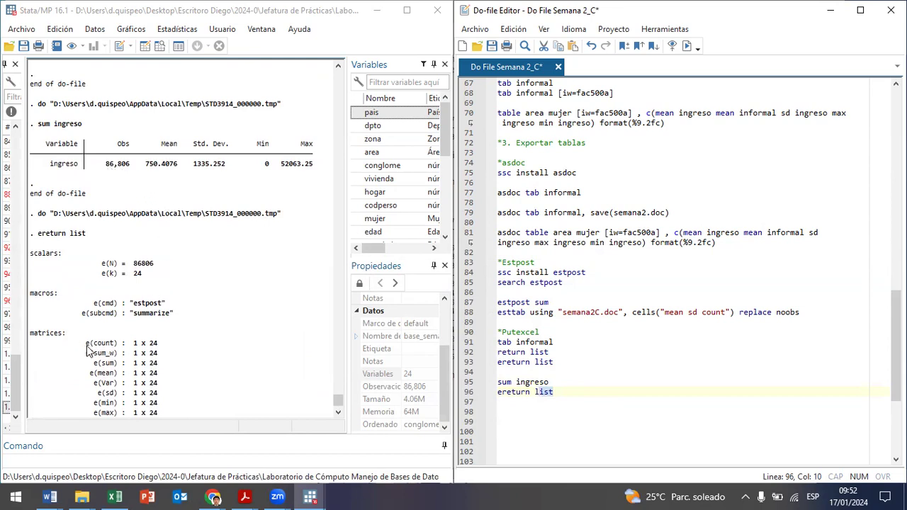
drag(86, 345, 158, 348)
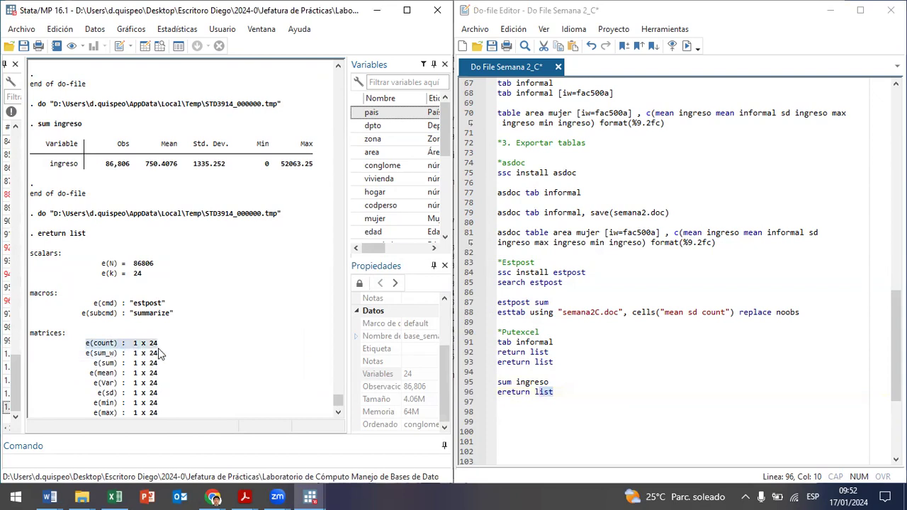
Add "matrix list e(count)" after a blank line below ereturn list and run it to display the matrix
click(572, 389)
key(Return)
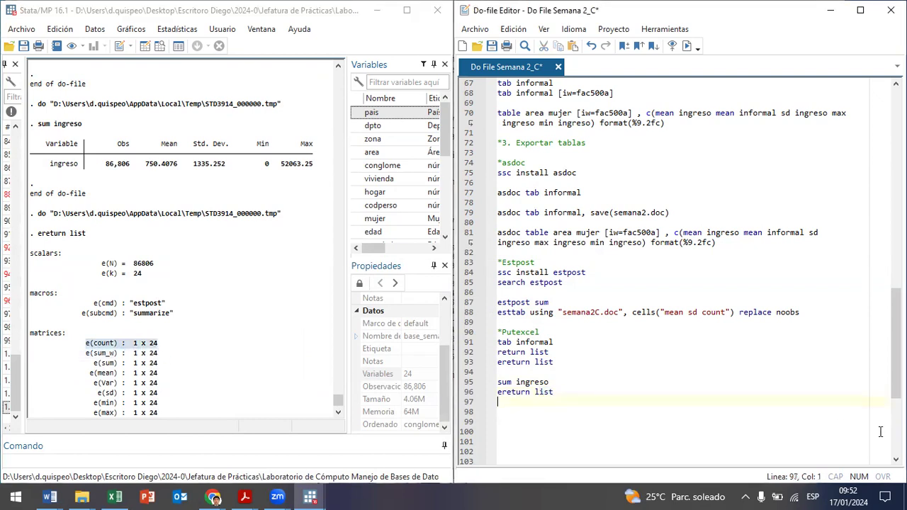
key(Return)
text(matrix lis)
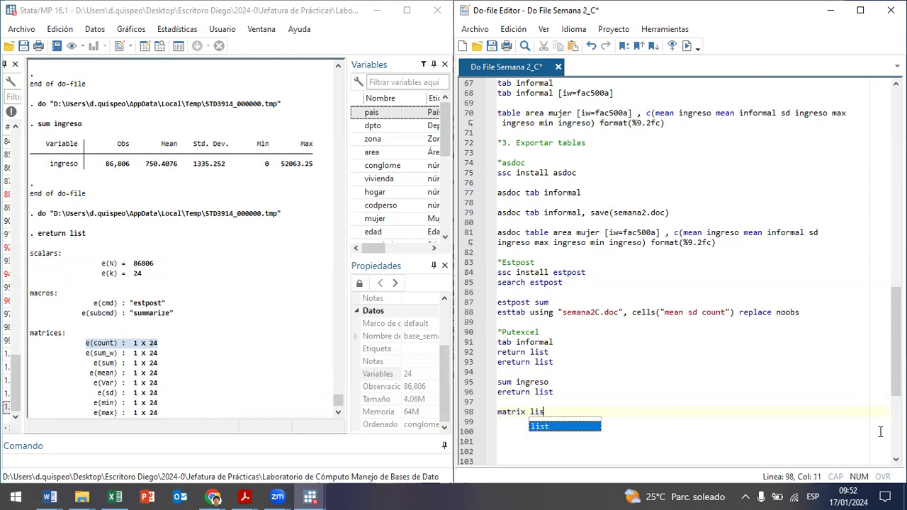
text(t e)
text(())
text(count)
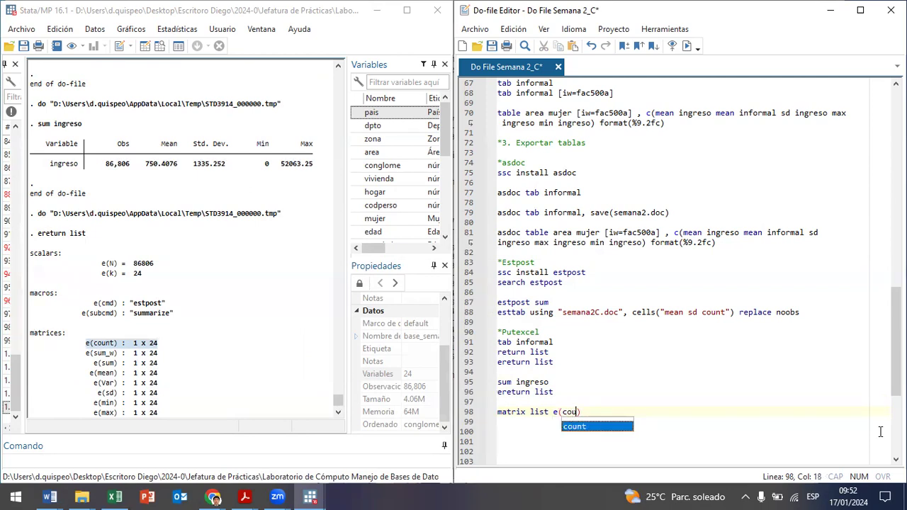
key(shift+Left)
key(shift+Left)
key(ctrl+d)
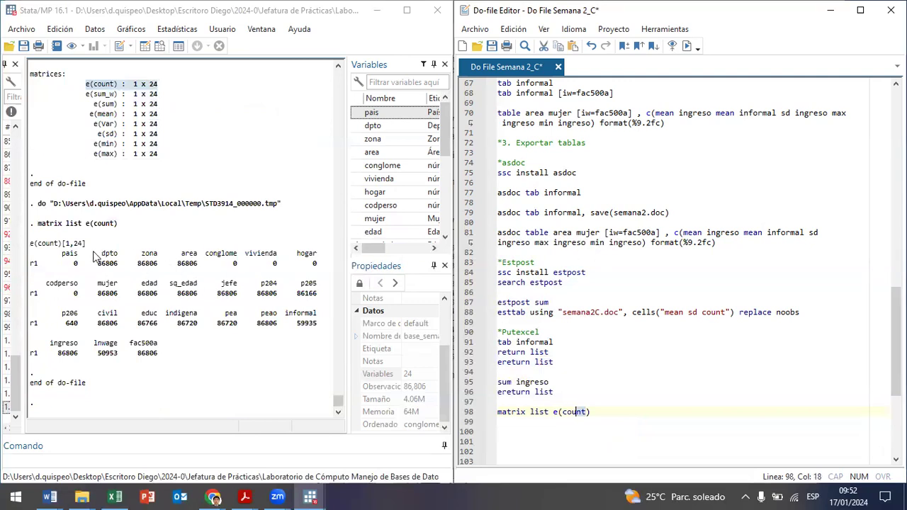
Review the e(count) matrix values per variable and compare them with the sum ingreso output
drag(62, 244, 154, 354)
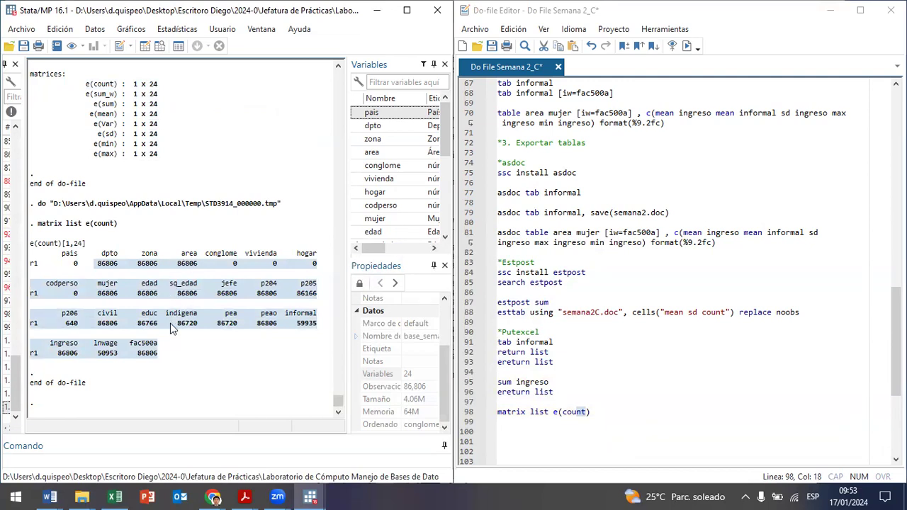
click(171, 323)
scroll(140, 162, up, 9)
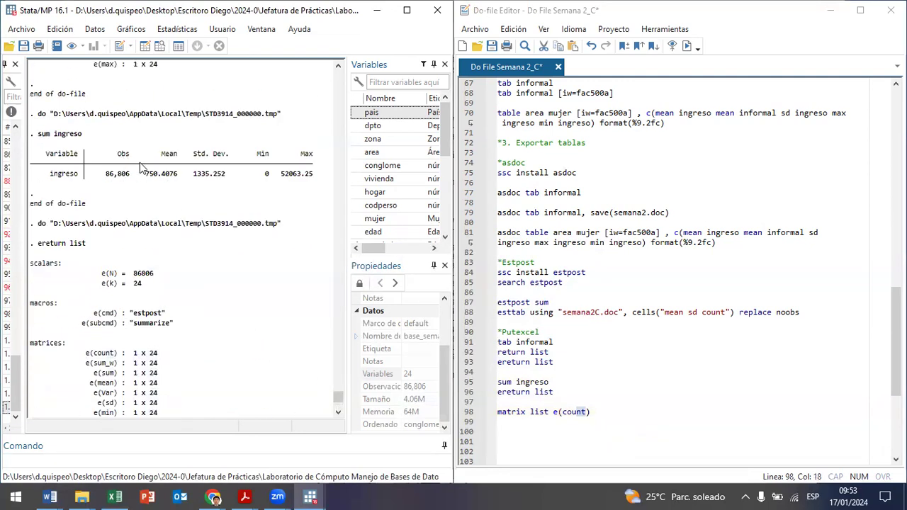
scroll(162, 225, down, 6)
scroll(199, 376, down, 3)
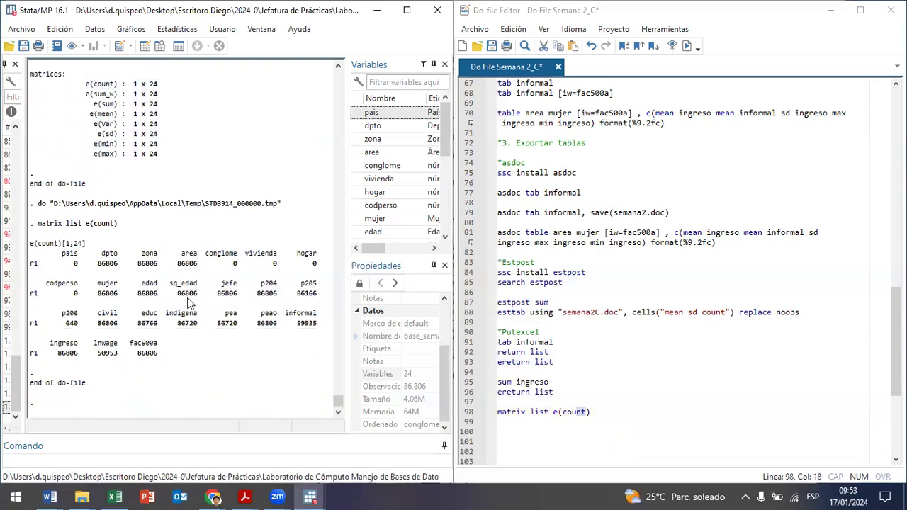
Add a "clear" line below matrix list e(count) and run it to remove the dataset from memory
click(610, 412)
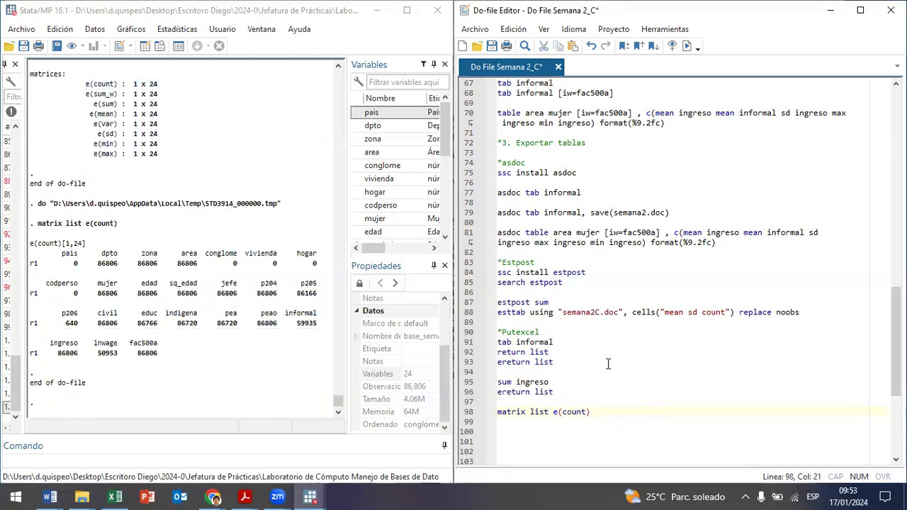
scroll(643, 303, up, 3)
scroll(641, 340, down, 6)
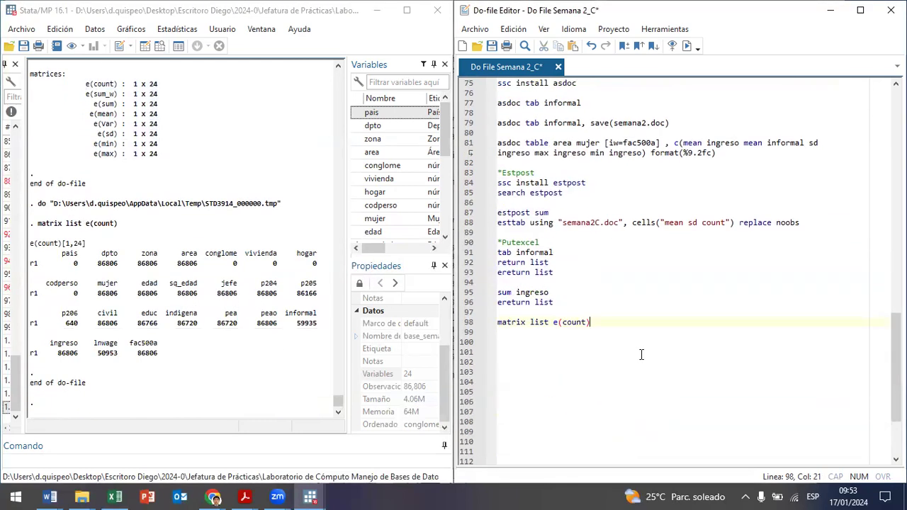
key(Return)
text(cla)
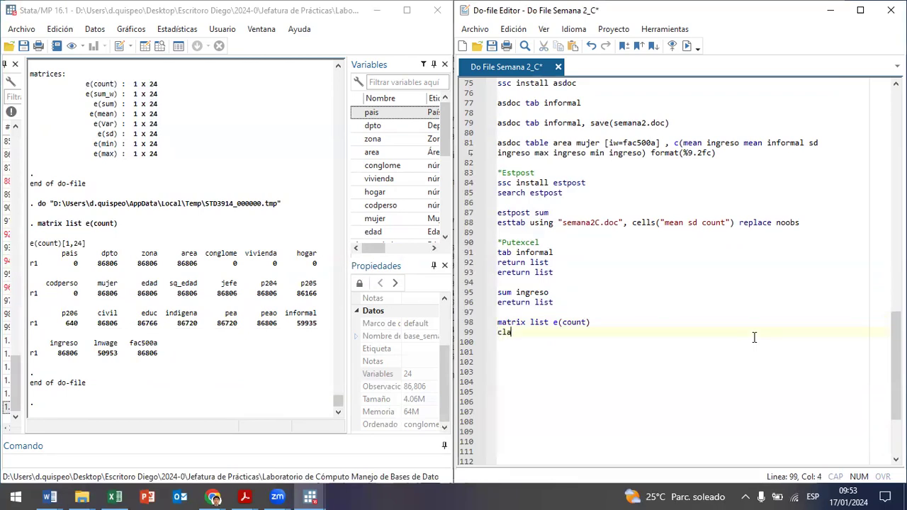
text(era)
key(BackSpace)
text(ar)
key(ctrl+d)
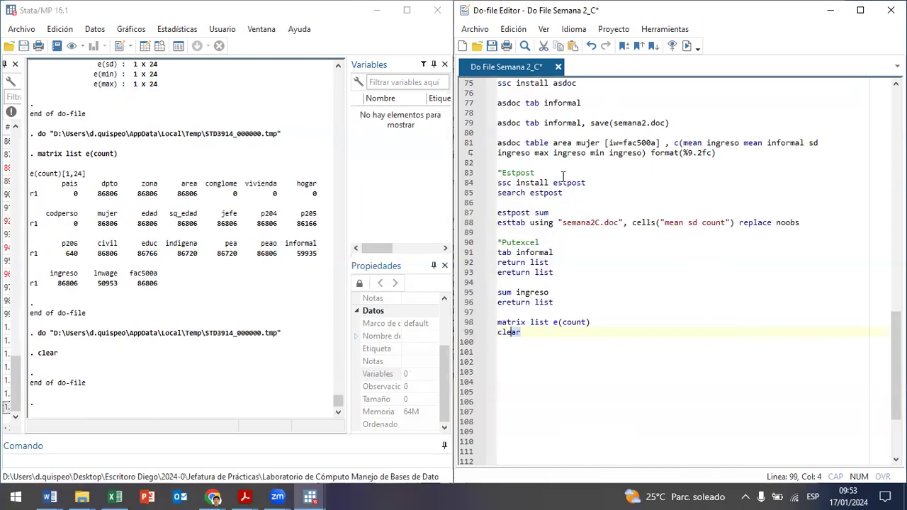
Rerun the do-file from its first line through the weighted table area mujer command, just before the "Exportar tablas" section
drag(558, 165, 427, 38)
right_click(427, 39)
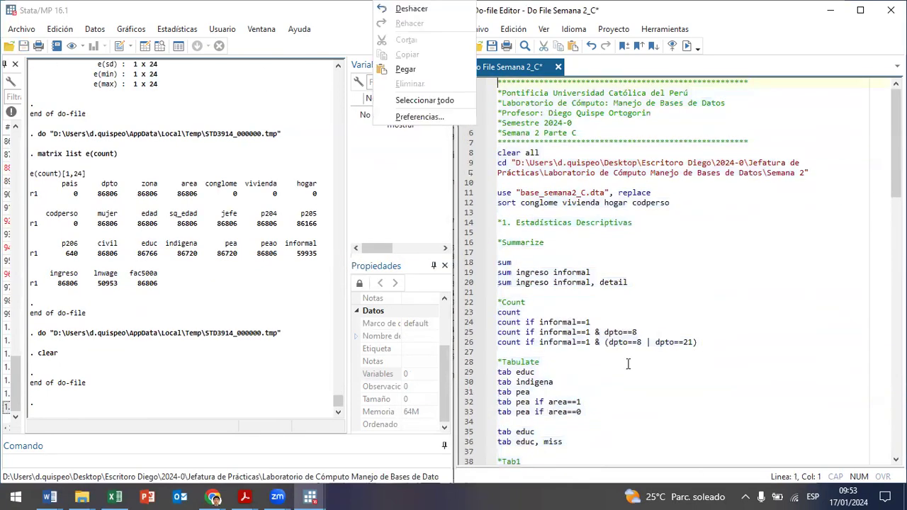
click(602, 379)
scroll(616, 355, down, 14)
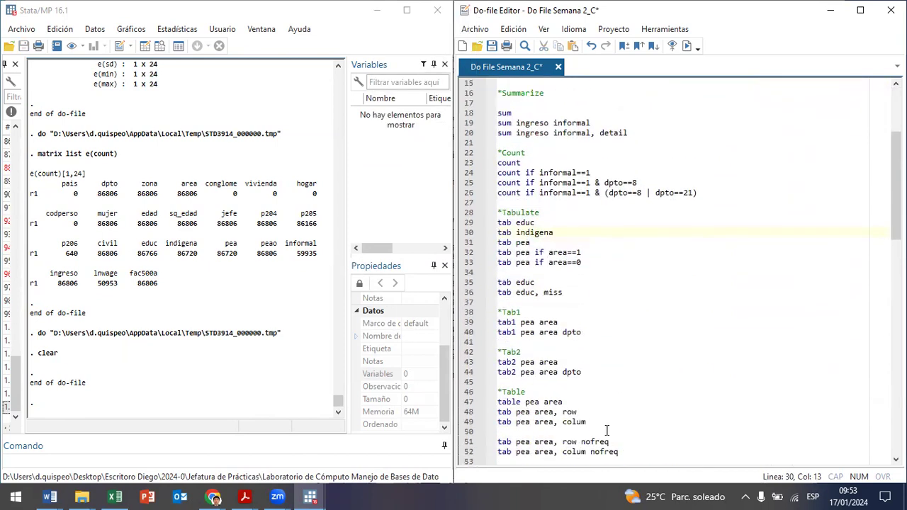
scroll(633, 333, down, 3)
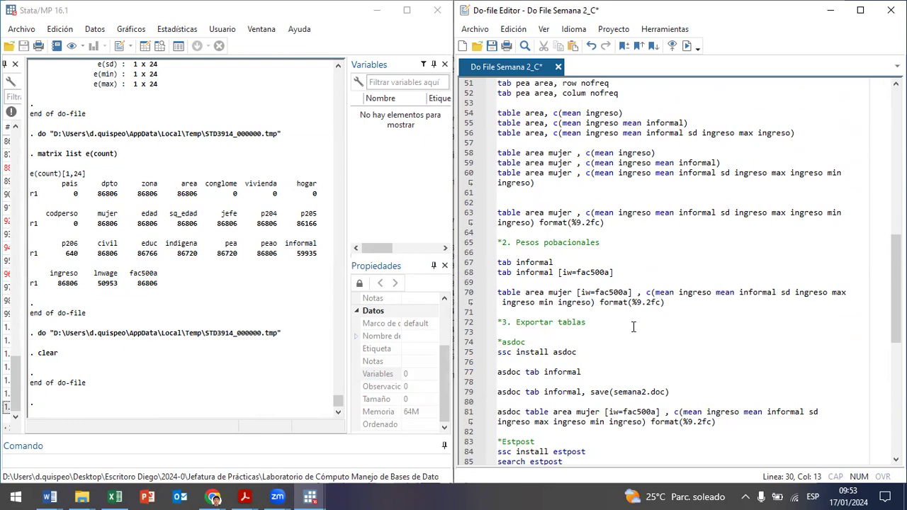
key(ctrl+a)
key(ctrl+d)
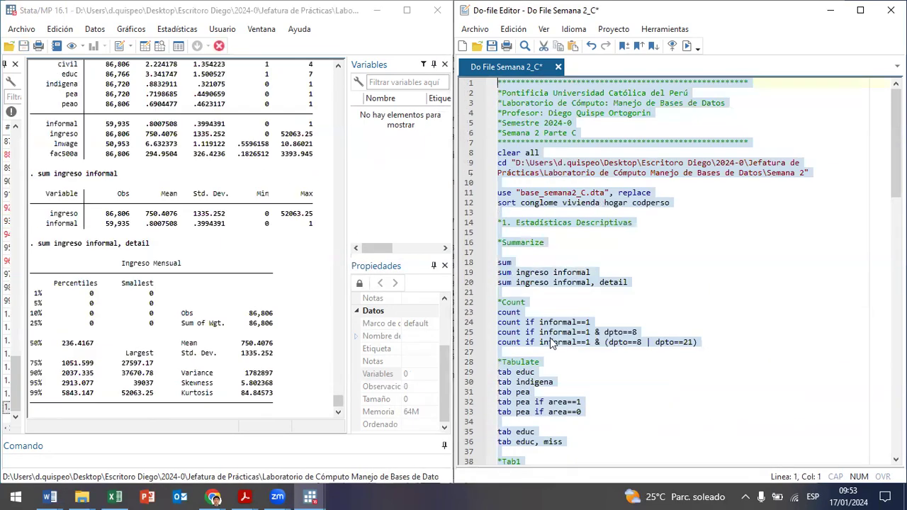
Run sum ingreso, ereturn list and matrix list e(count) together, and rerun only sum ingreso with ereturn list
scroll(567, 322, down, 17)
scroll(567, 322, down, 6)
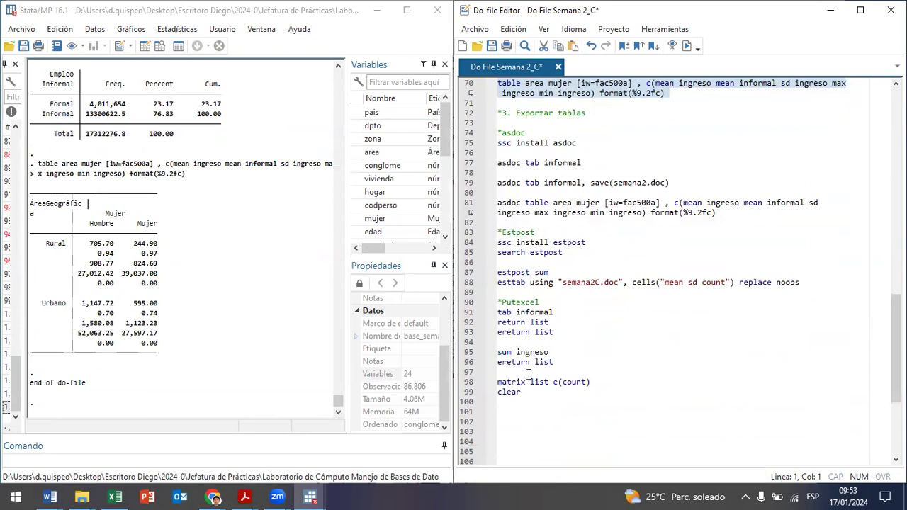
drag(527, 351, 540, 382)
key(ctrl+d)
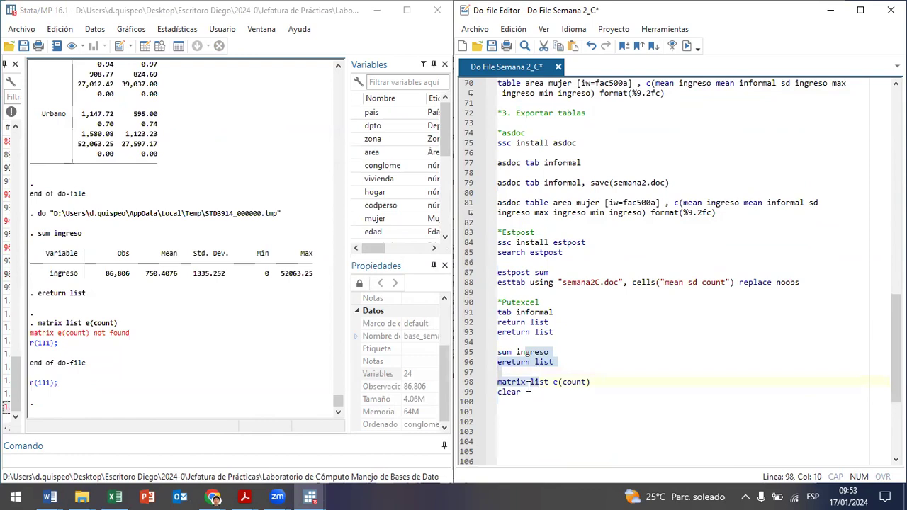
drag(516, 352, 519, 363)
key(ctrl+d)
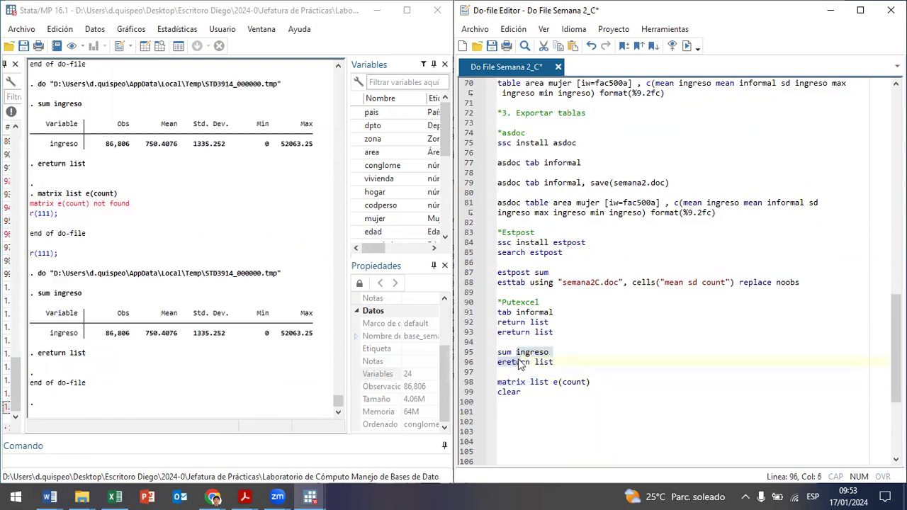
Extend the summary line to "sum ingreso informal" and run it together with ereturn list
click(581, 354)
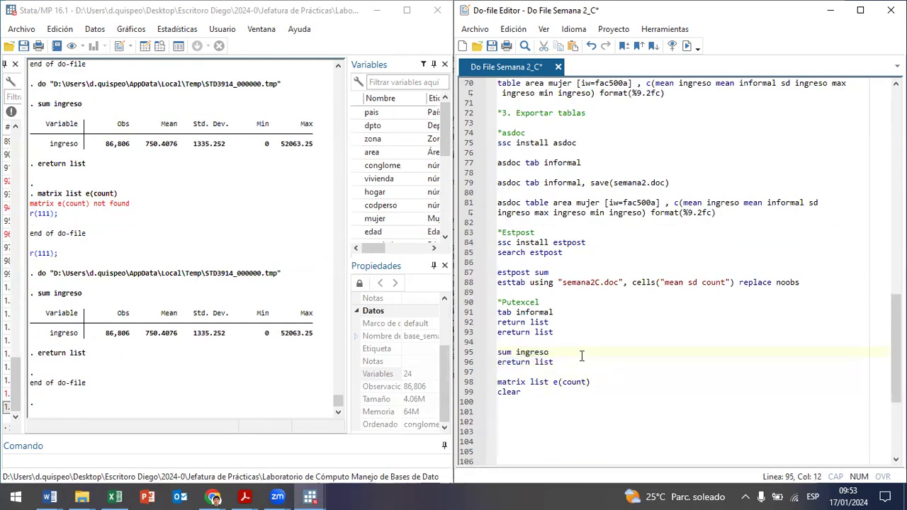
text(informal)
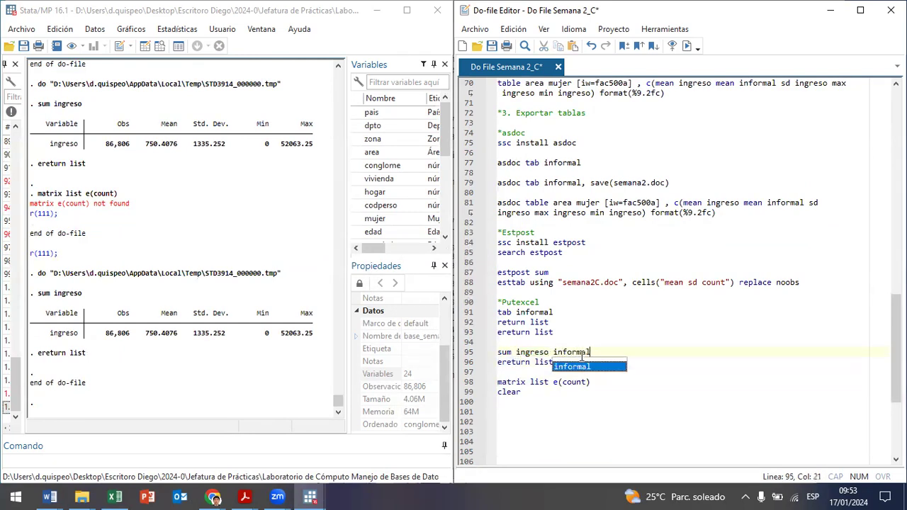
drag(498, 343, 516, 363)
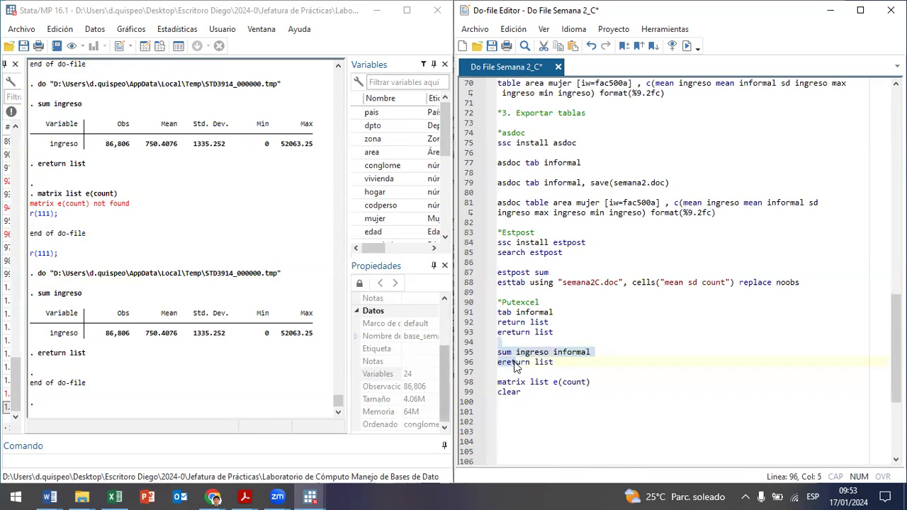
key(ctrl+d)
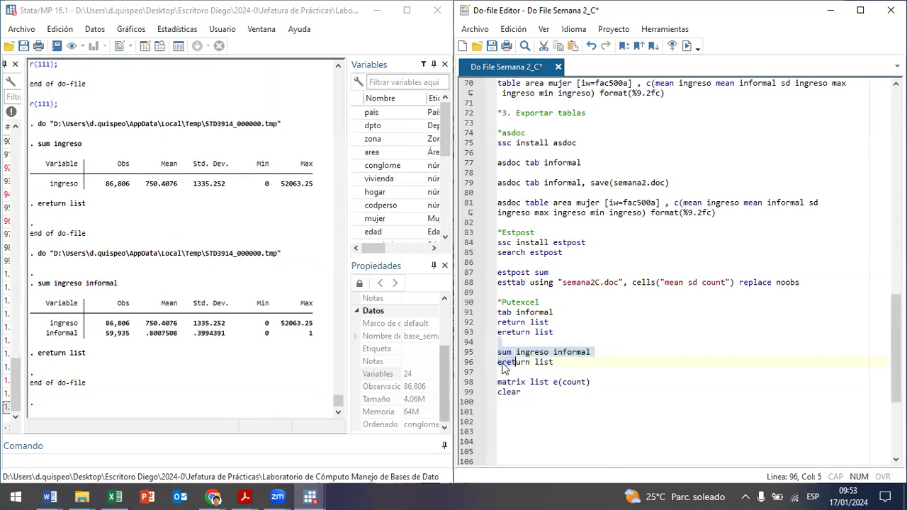
Change ereturn list below sum ingreso informal to "return list" and run it to list the stored r() scalars
click(503, 363)
key(BackSpace)
drag(511, 363, 524, 363)
key(ctrl+d)
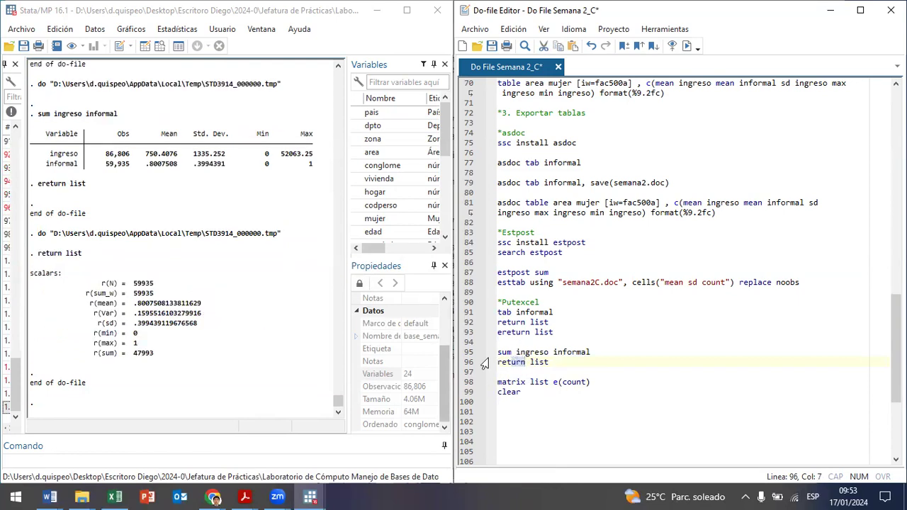
Compare the sum ingreso informal table with the stored r() scalars, and rerun the summary and return list lines together
drag(55, 121, 319, 170)
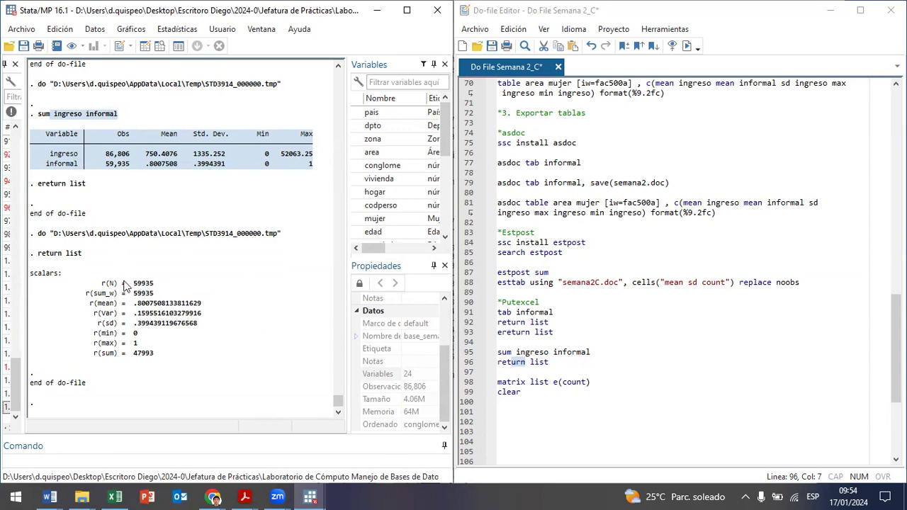
click(136, 164)
drag(105, 155, 129, 154)
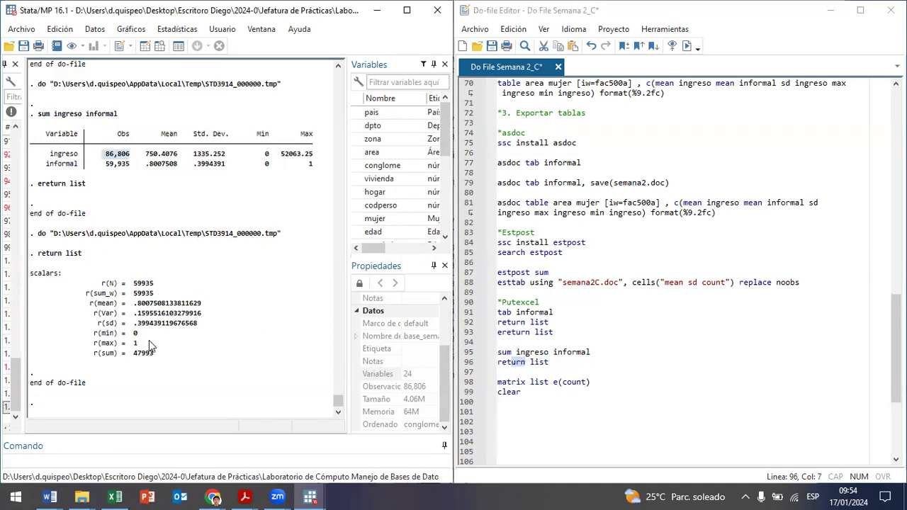
click(121, 170)
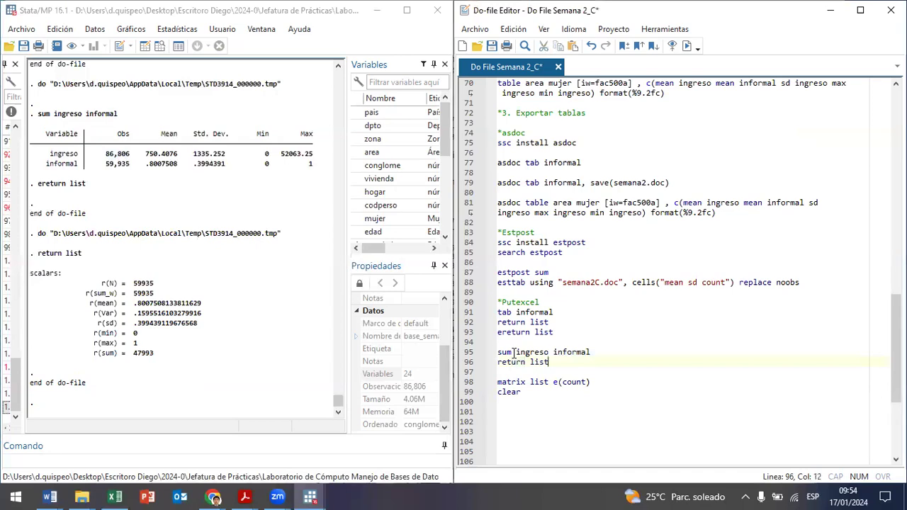
drag(515, 352, 524, 362)
click(687, 46)
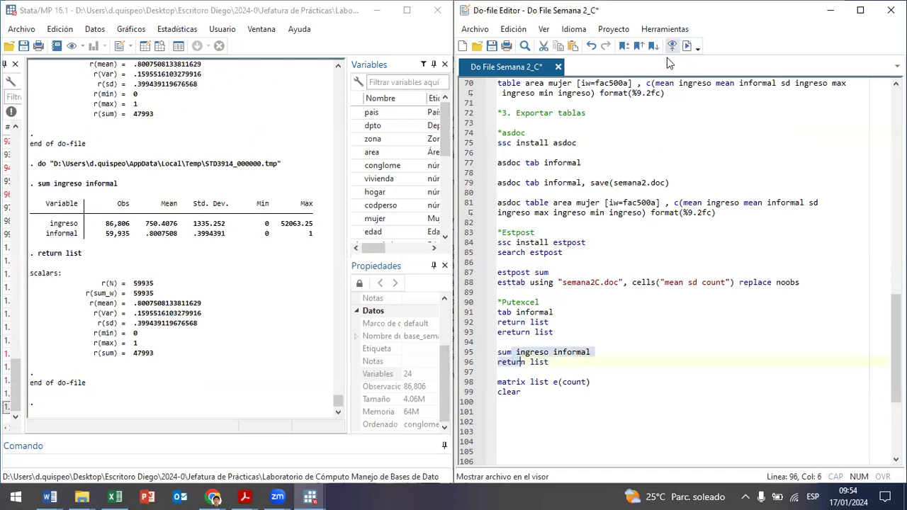
Compare the observations, mean and standard deviation of informal in the summary table with the r(N), r(mean) and r(sd) scalars
double_click(112, 237)
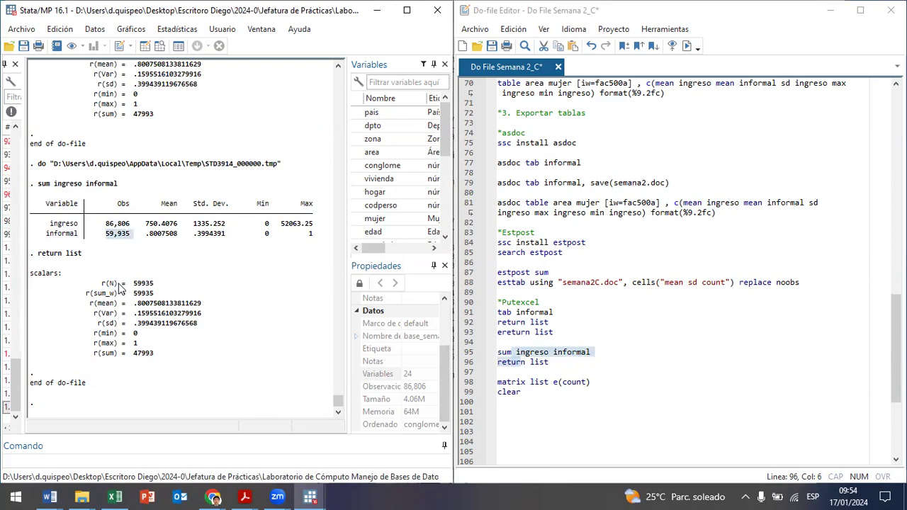
drag(117, 284, 104, 285)
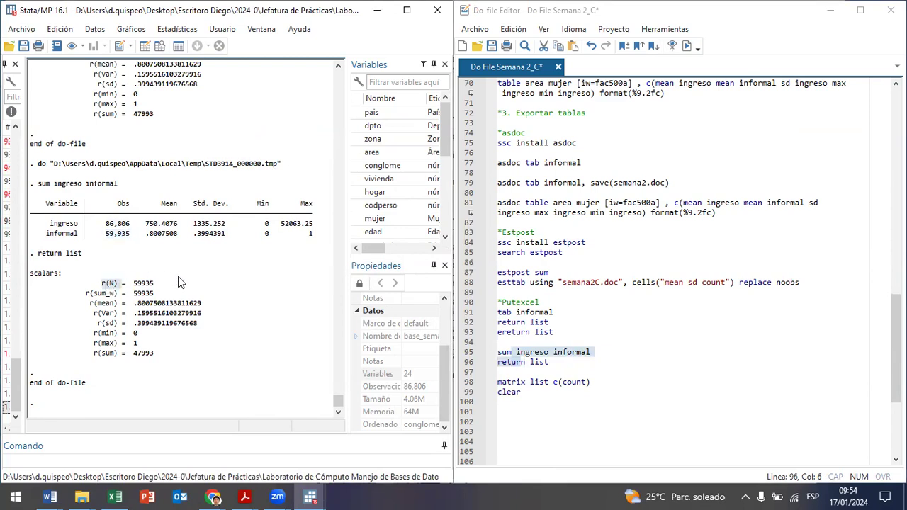
drag(143, 235, 161, 237)
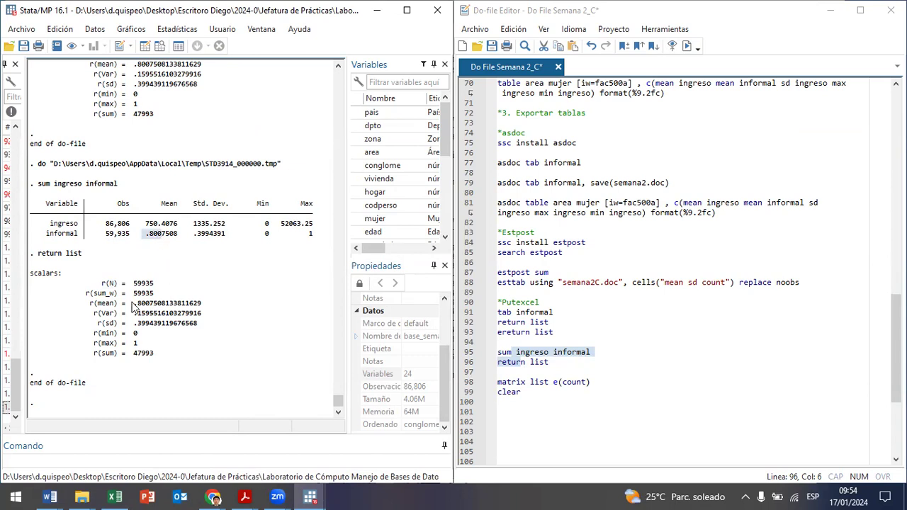
drag(80, 305, 130, 307)
drag(190, 234, 227, 237)
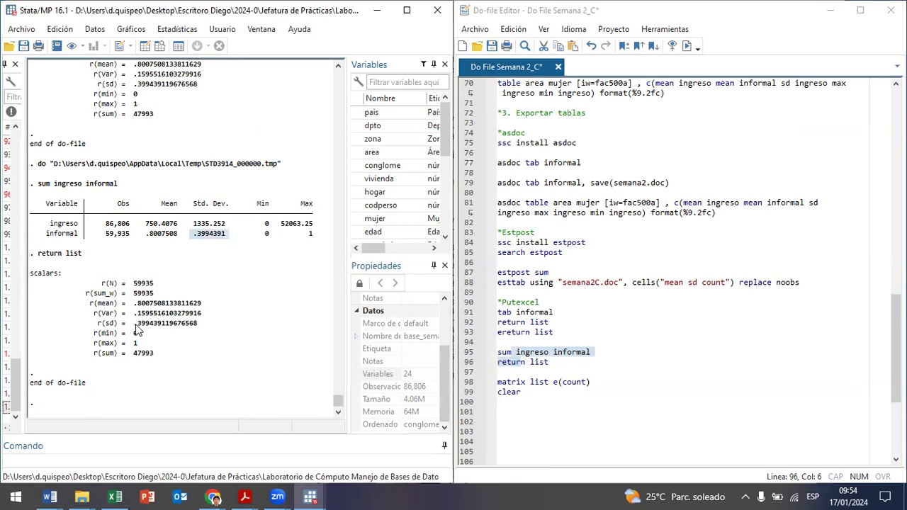
drag(106, 325, 138, 324)
mouse_move(117, 283)
mouse_down()
mouse_move(133, 283)
mouse_move(130, 293)
mouse_up()
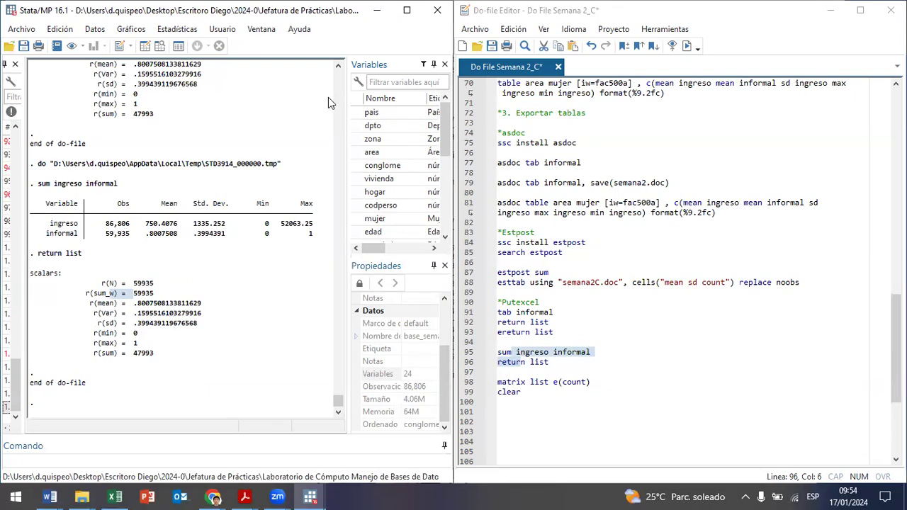
Open the putexcel help with "h putexcel" and review its syntax, output types, options and examples
click(528, 393)
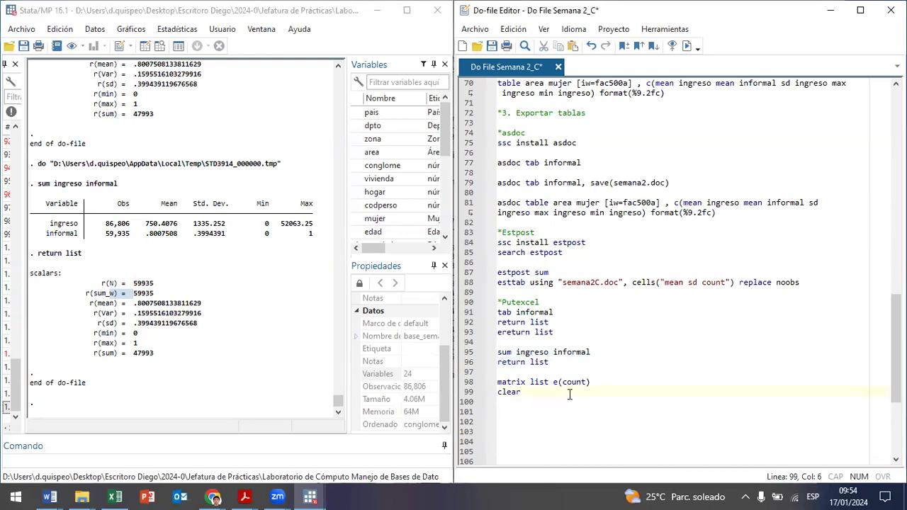
click(300, 466)
text(help putexcel)
key(Return)
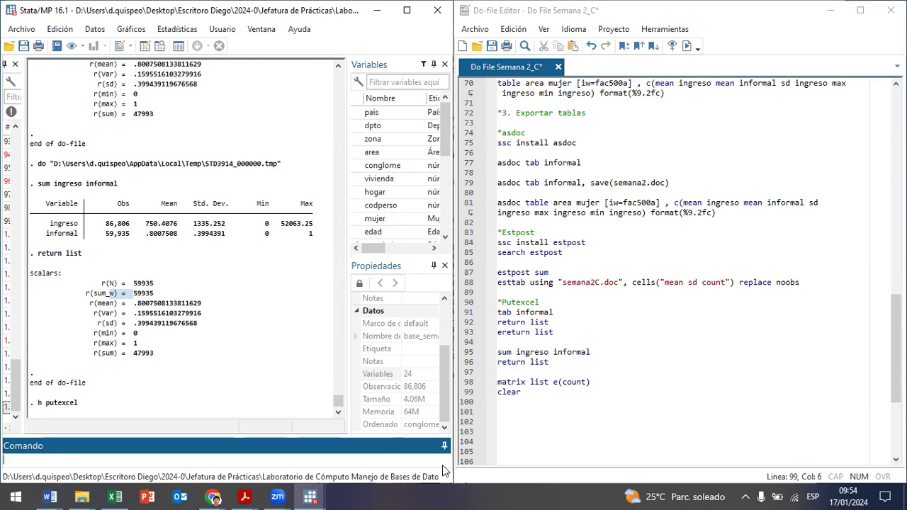
scroll(204, 234, down, 9)
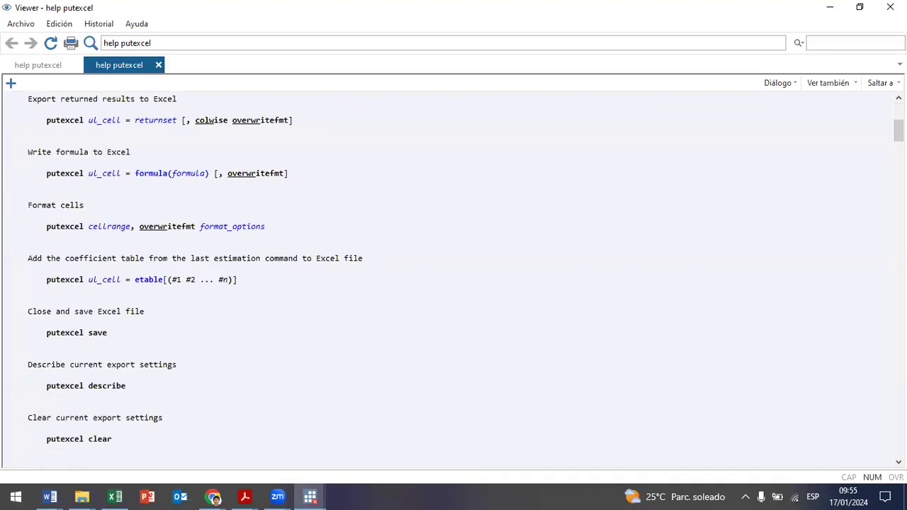
drag(899, 131, 559, 327)
scroll(588, 338, up, 2)
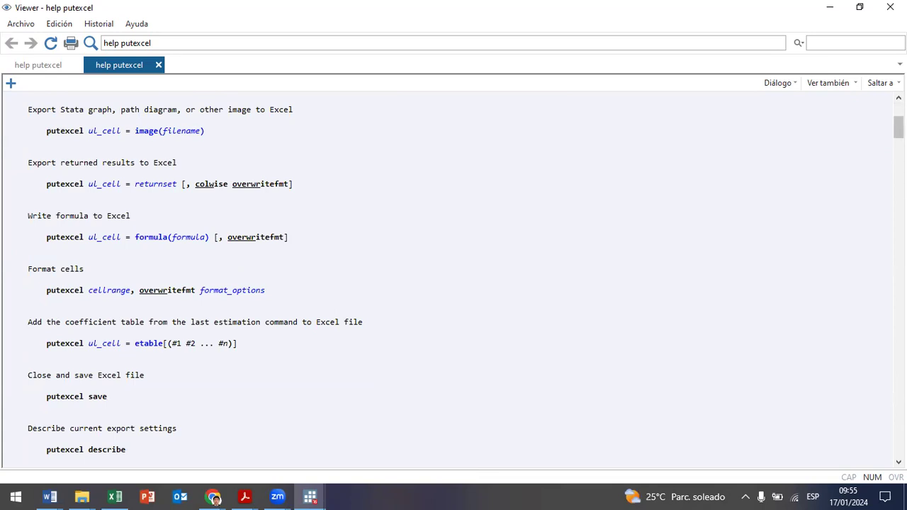
scroll(465, 286, up, 7)
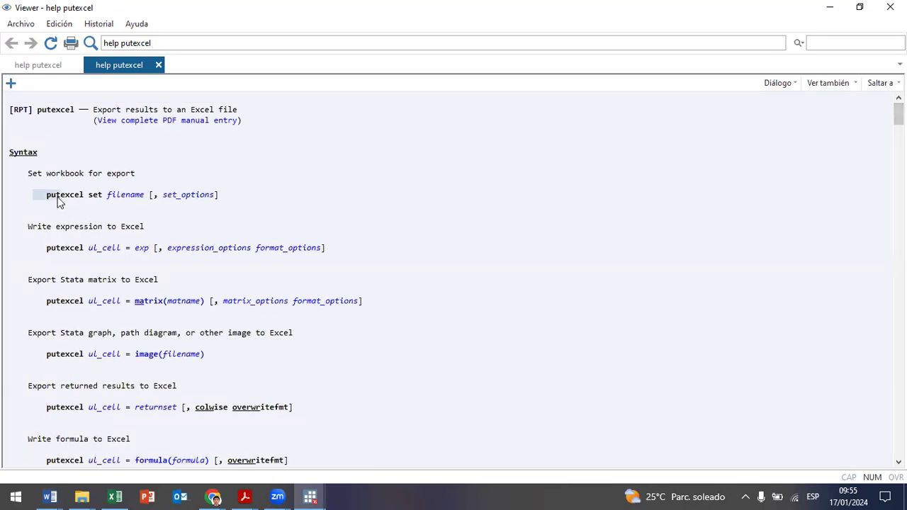
scroll(357, 334, down, 20)
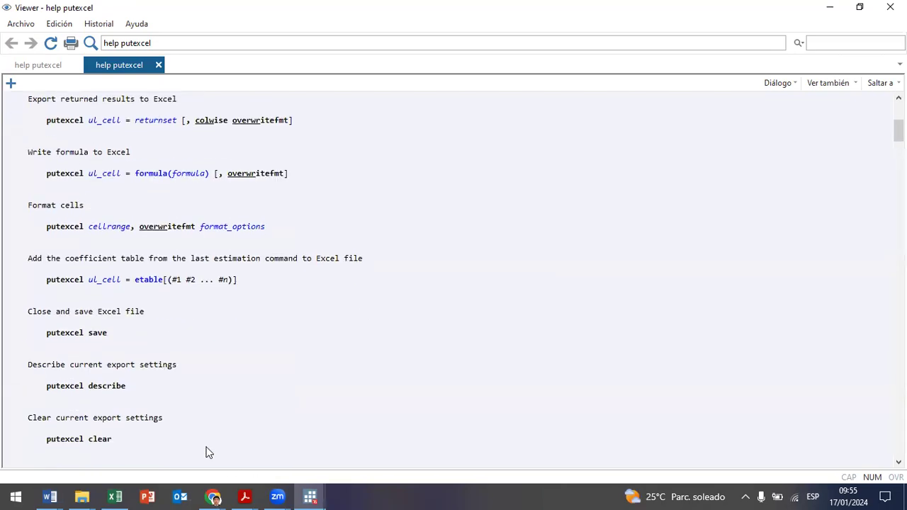
scroll(424, 350, down, 20)
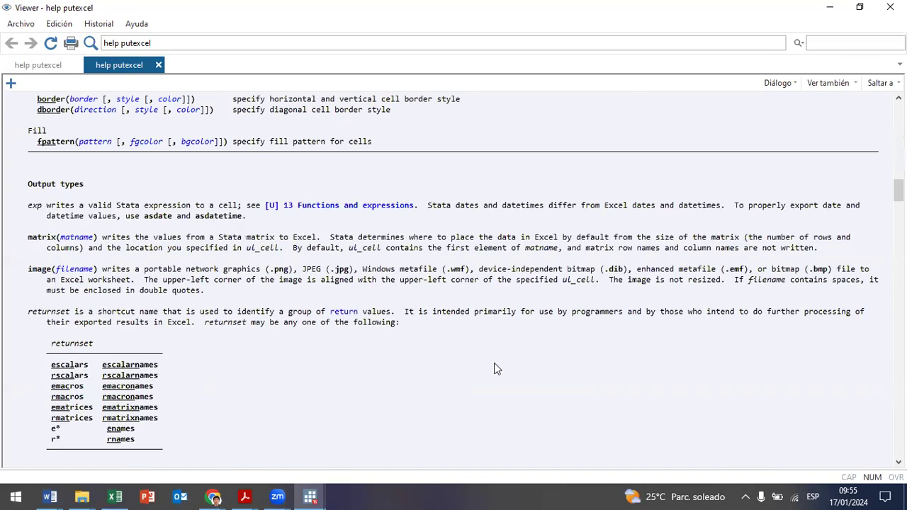
scroll(537, 401, down, 20)
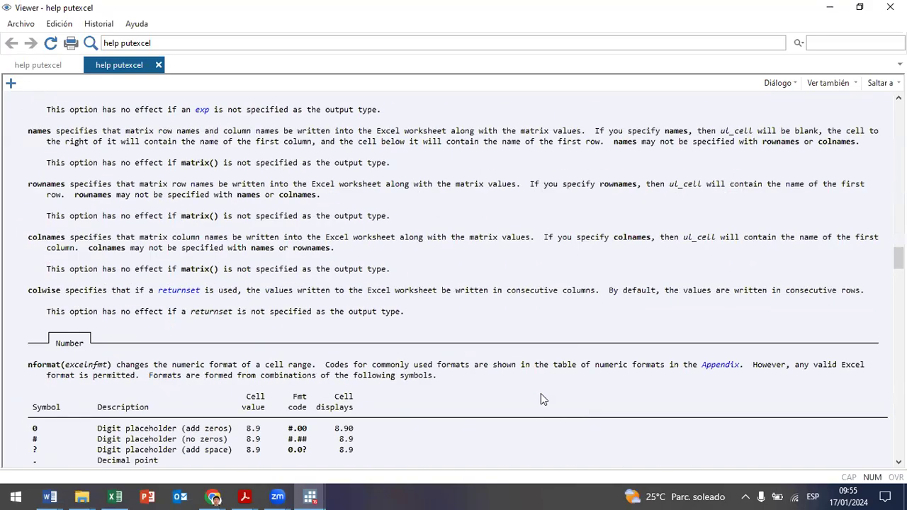
drag(898, 293, 898, 341)
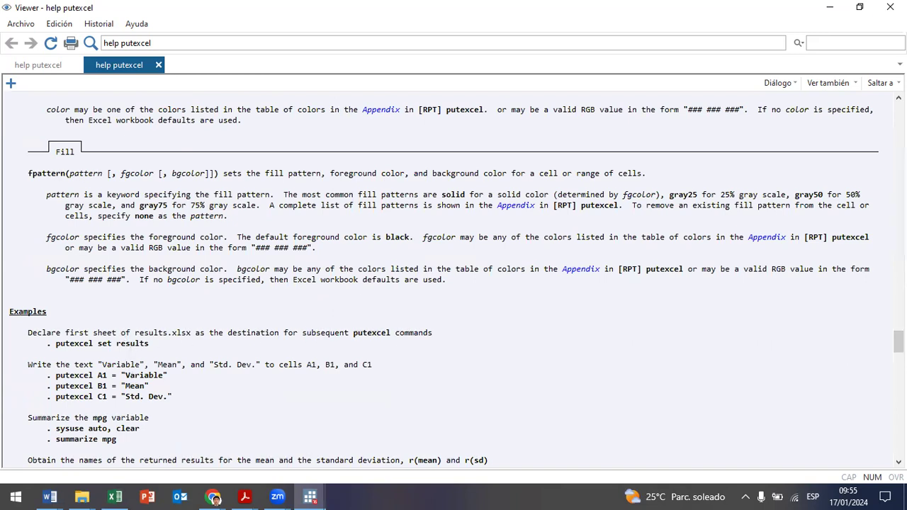
click(829, 8)
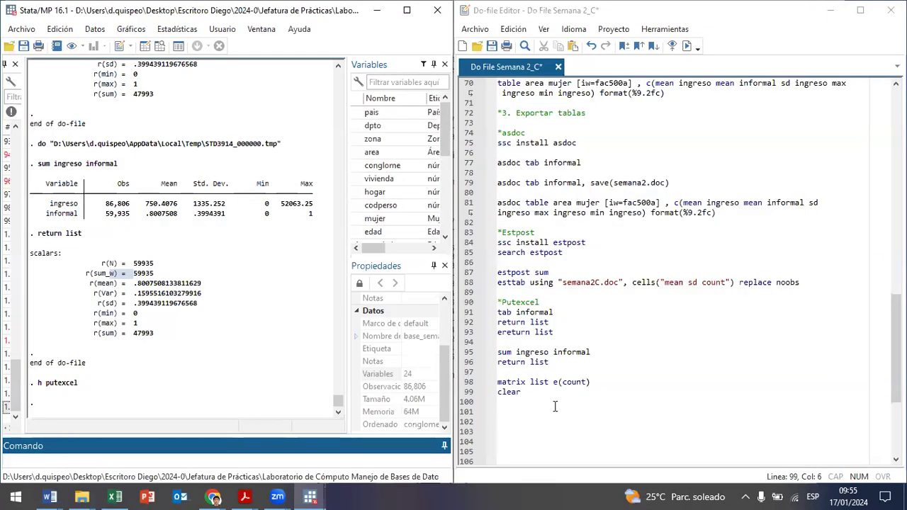
Replace the matrix list e(count) and clear lines in the do-file with putexcel set "semana2C_.xls"
drag(591, 382, 482, 382)
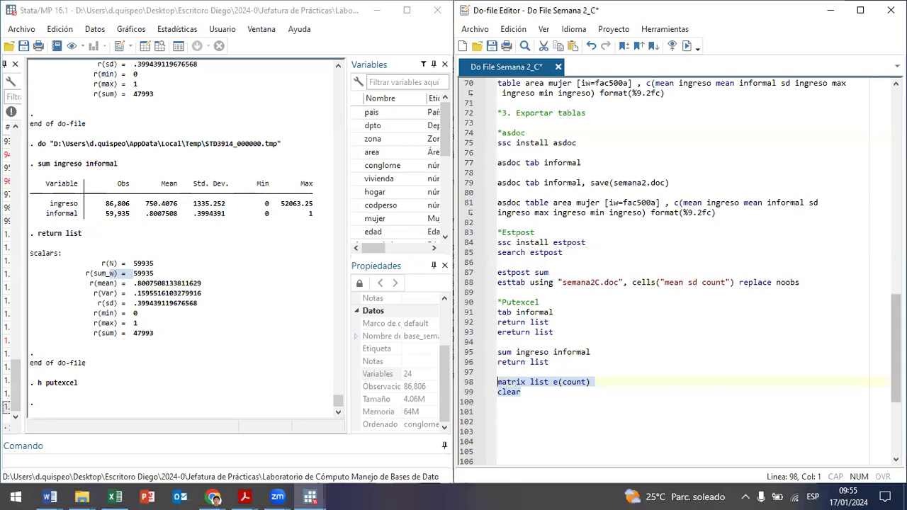
text(putexcel )
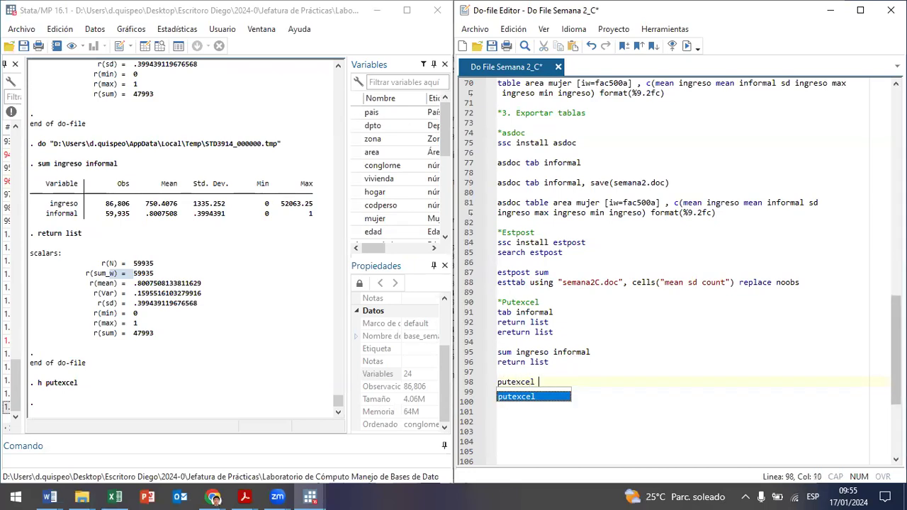
text(set semana)
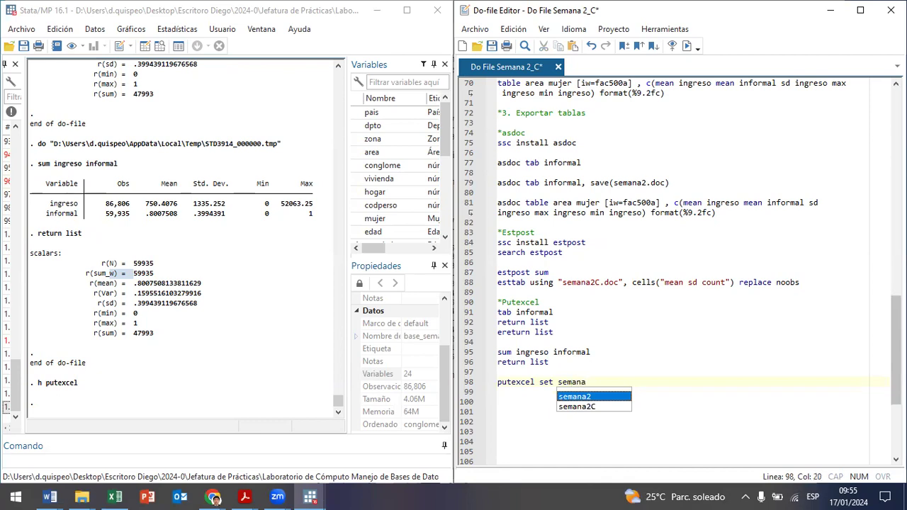
text(2)
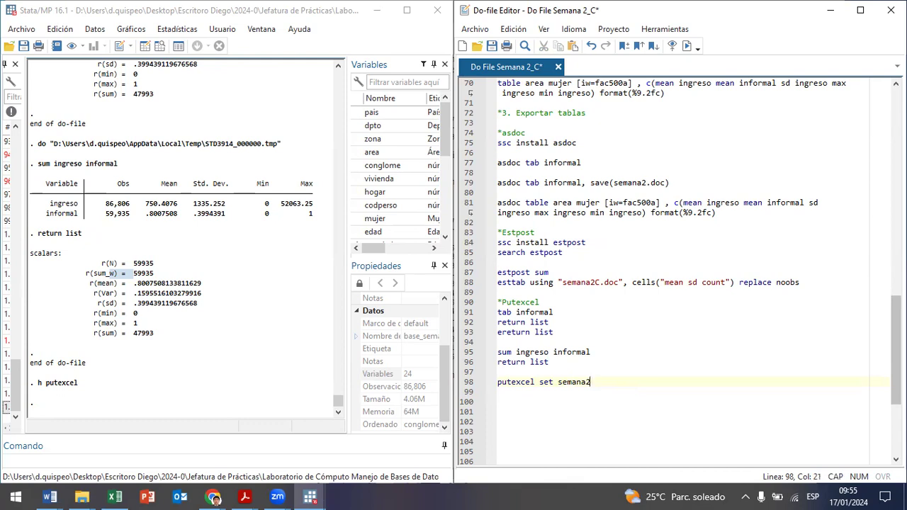
text(c_.xls)
click(559, 382)
text(")
key(Right)
text(")
Run only the putexcel set line to declare the export workbook
key(Left)
key(shift+Left)
key(shift+Left)
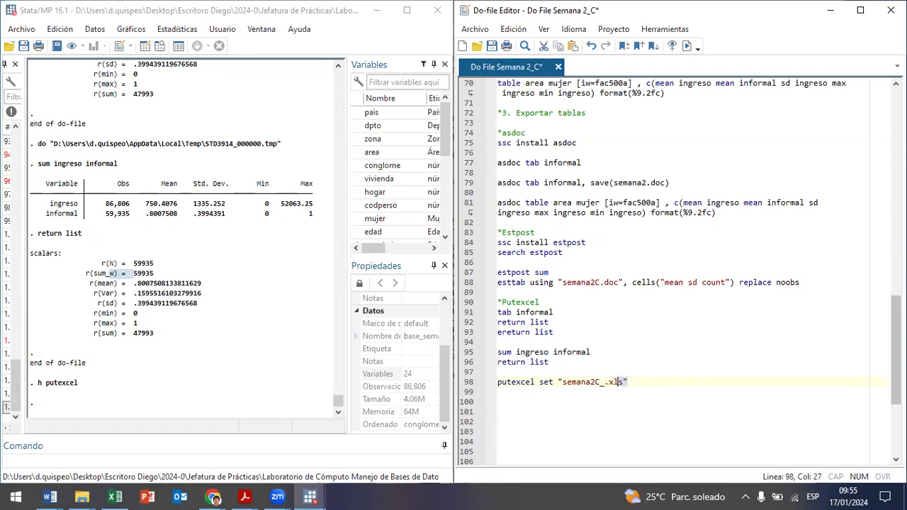
key(ctrl+d)
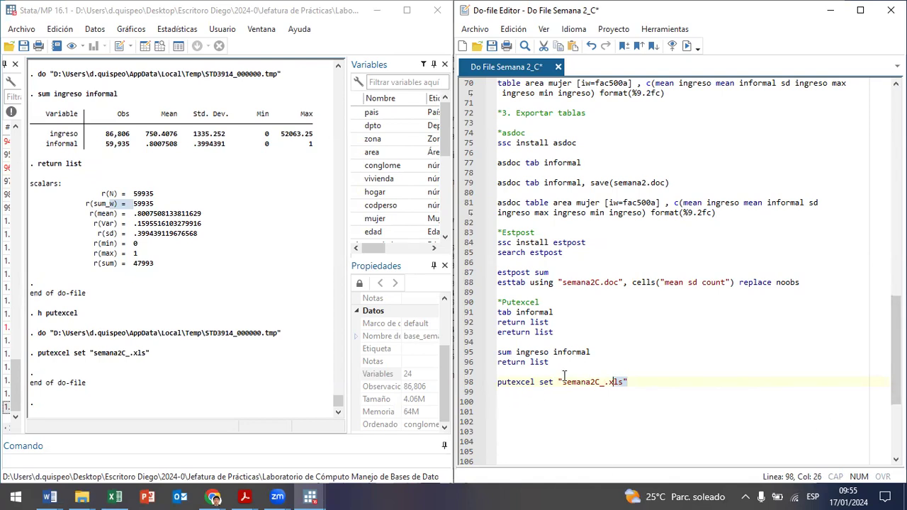
Add the line "putexcel A1= r(N)" below the putexcel set line, copying r(N) from the stored results
click(668, 385)
key(Return)
text(put)
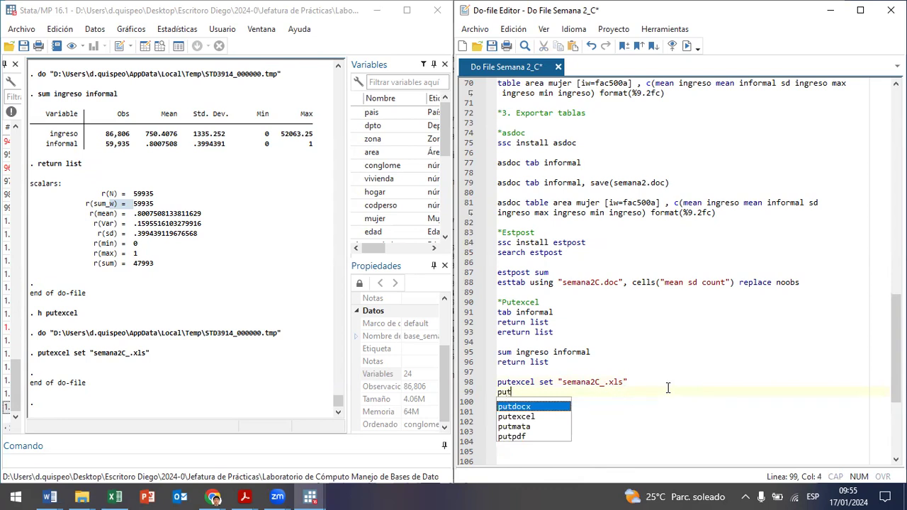
text(excel )
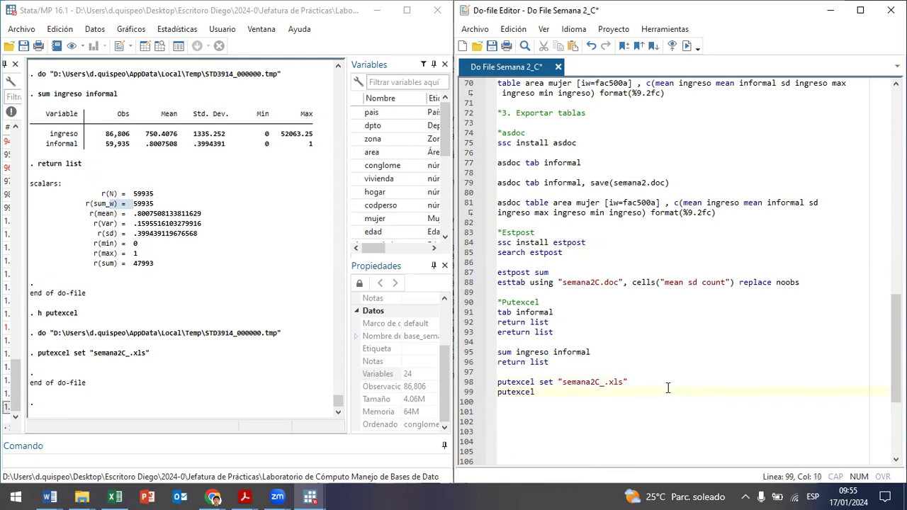
text(A1=)
key(Left)
text(A1)
drag(100, 193, 117, 200)
key(ctrl+c)
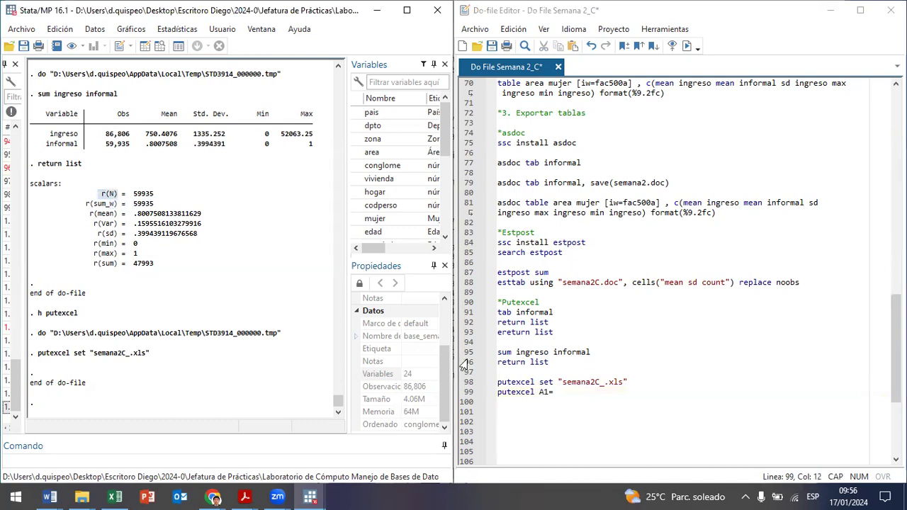
click(560, 392)
key(ctrl+v)
Add the line "putexcel A2= r(sum_w)" below the A1 line, copying the scalar name from the results output
key(Return)
text(PU)
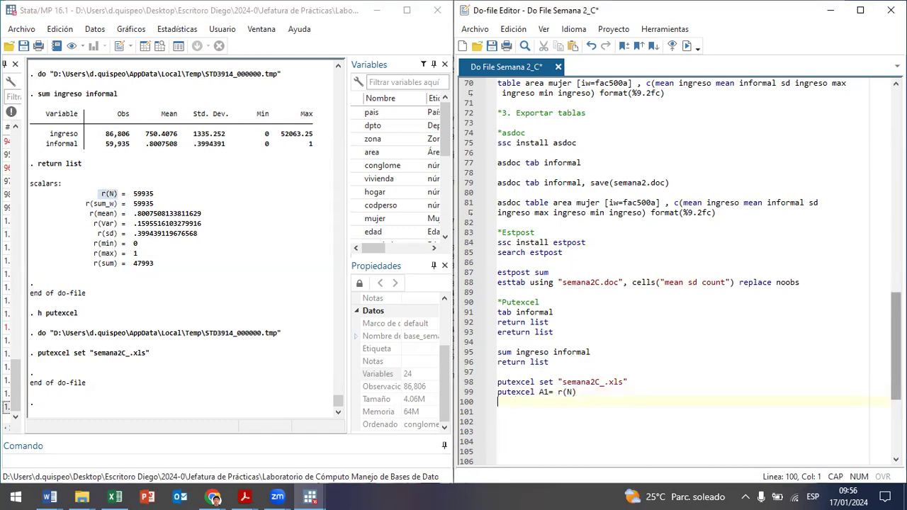
text(pute)
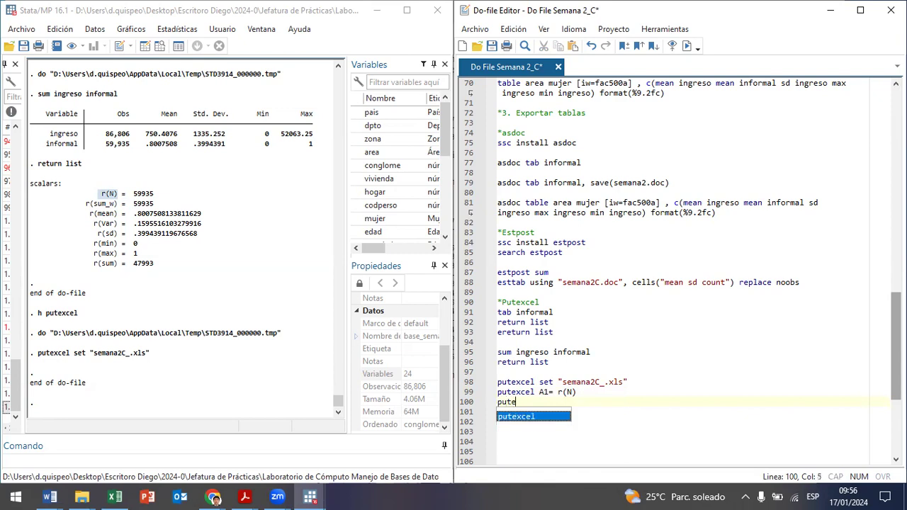
text(xcel A2=)
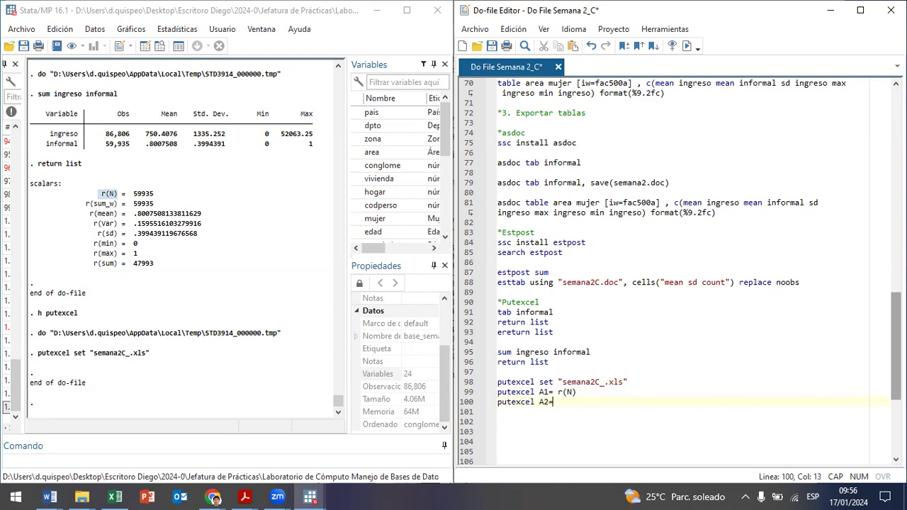
drag(85, 205, 113, 205)
key(ctrl+c)
text(=)
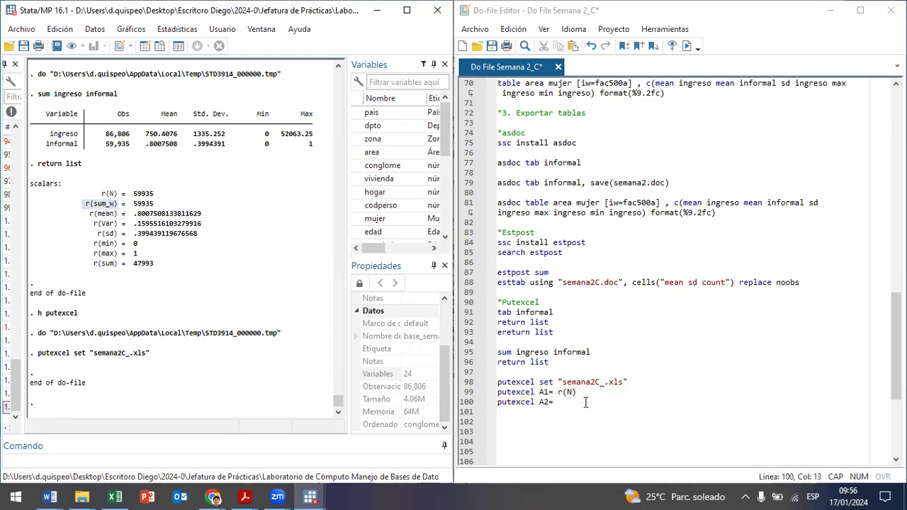
click(585, 403)
key(ctrl+v)
Add the line "putexcel A3= r(Var)" below the A2 line, copying the scalar name from the results output
key(Return)
text(PU)
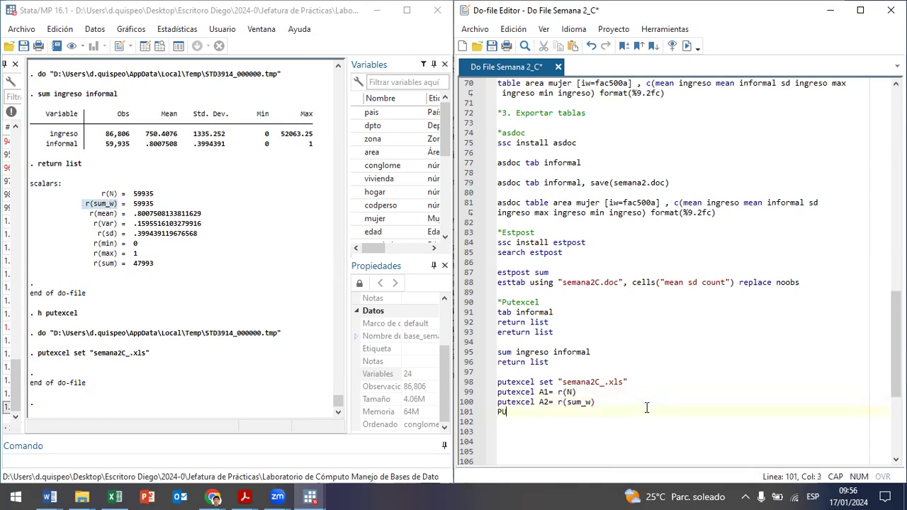
text(T)
key(BackSpace)
key(BackSpace)
key(BackSpace)
text(p)
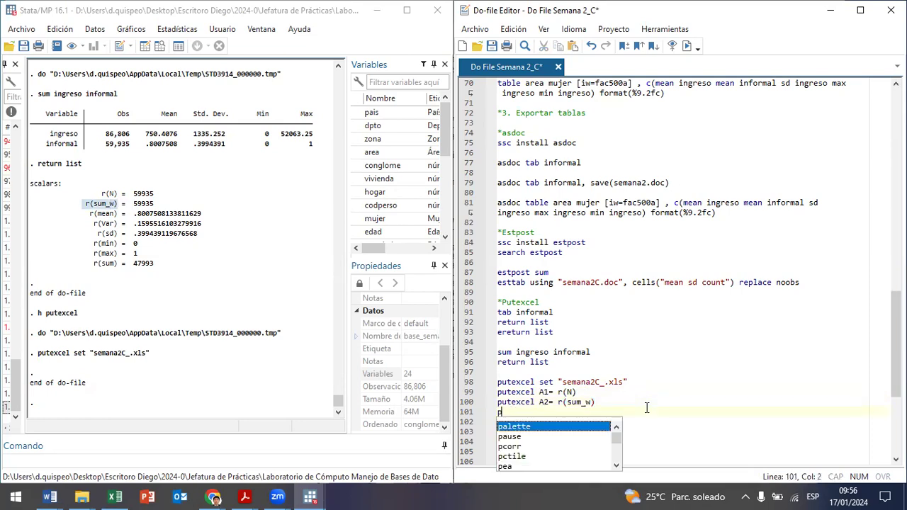
text(utexcel A3=)
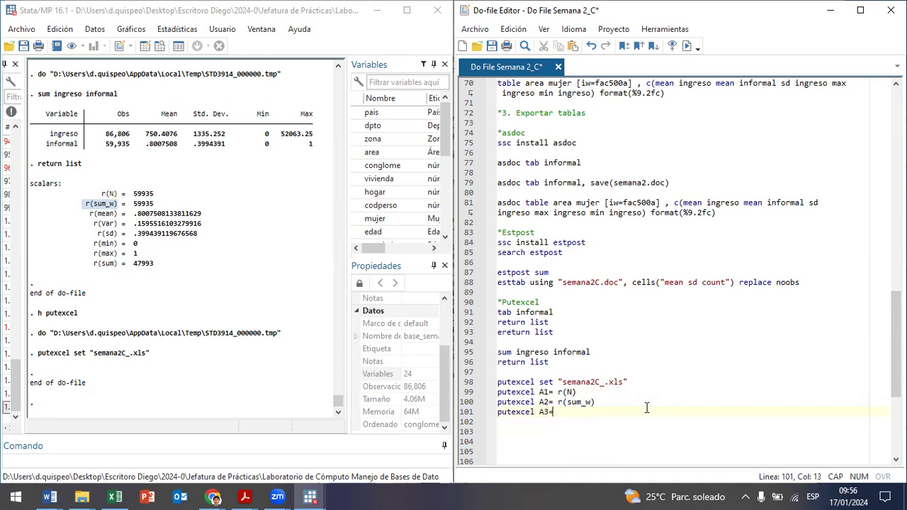
double_click(103, 223)
key(ctrl+c)
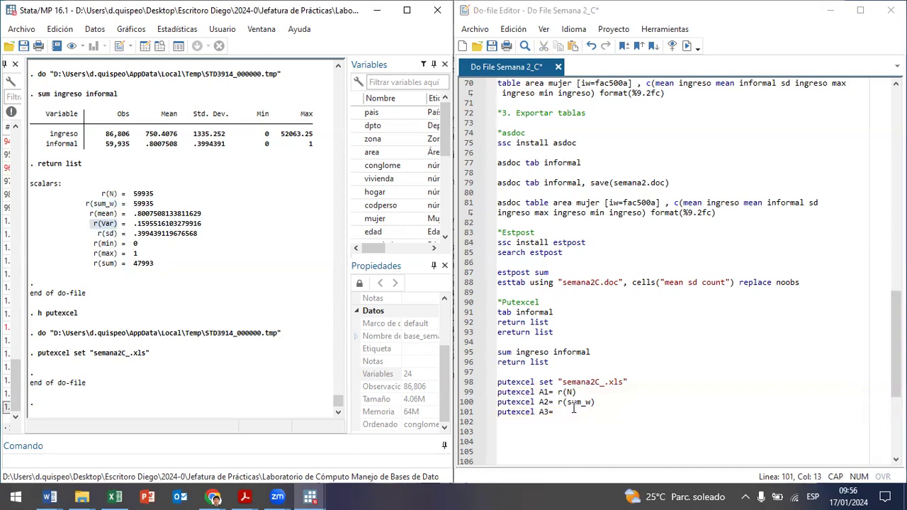
click(574, 409)
key(ctrl+v)
Try to run the putexcel A1, A2 and A3 lines together, and return to the putexcel help examples
mouse_move(558, 392)
mouse_down()
mouse_move(578, 403)
mouse_move(562, 409)
mouse_up()
key(ctrl+d)
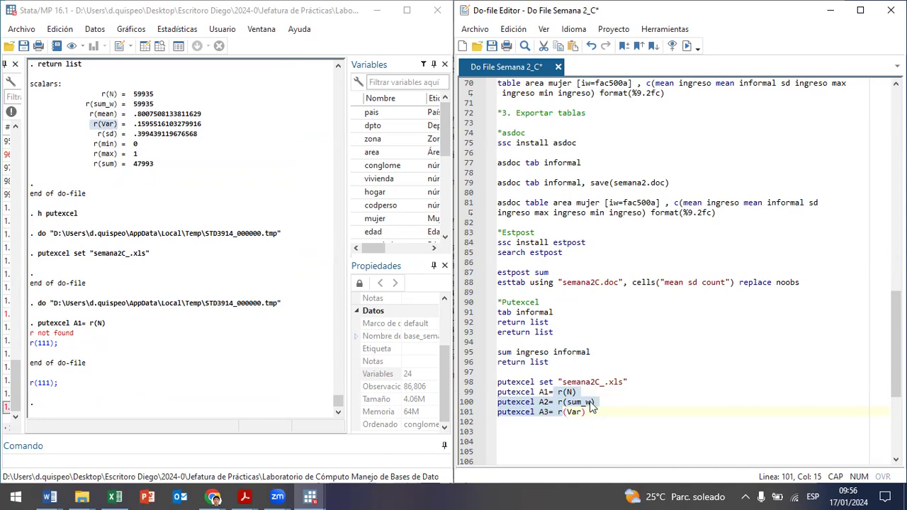
click(556, 392)
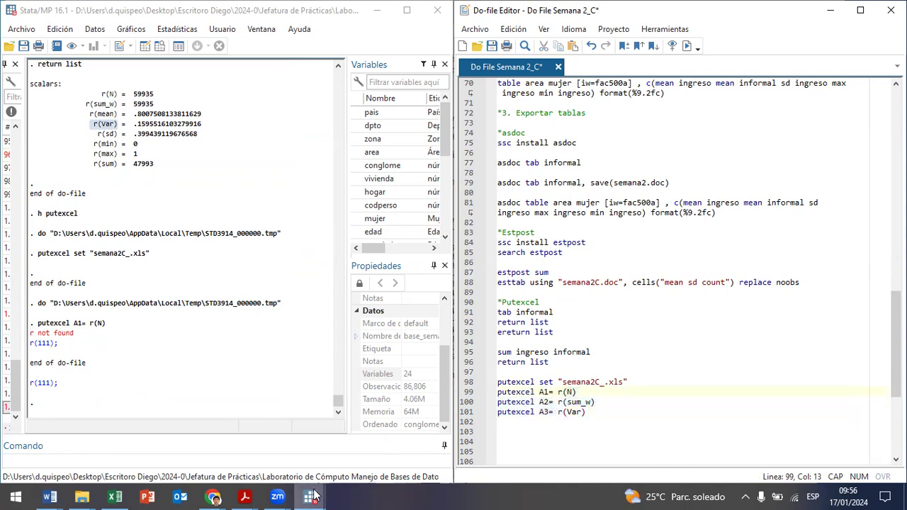
click(416, 441)
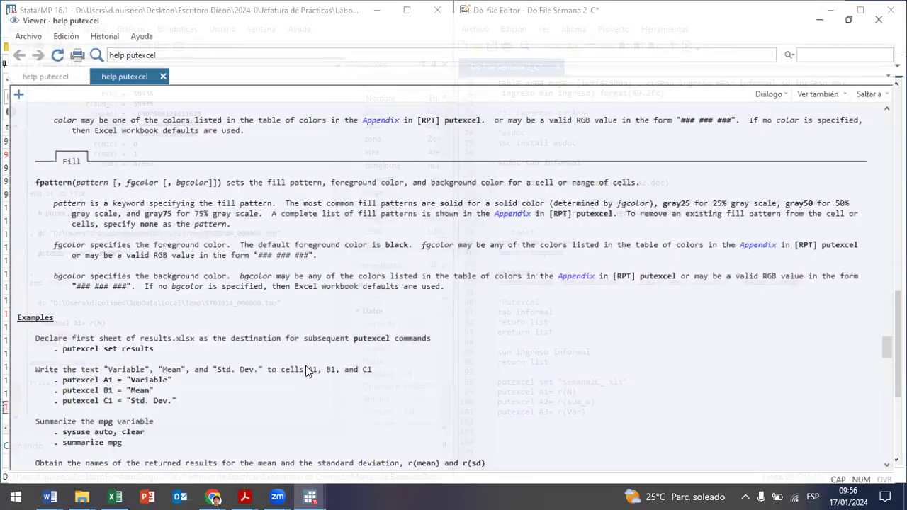
Copy the quoted reference `r(mean)', from the putexcel help example and paste it below the putexcel lines as a syntax reference
scroll(496, 304, down, 5)
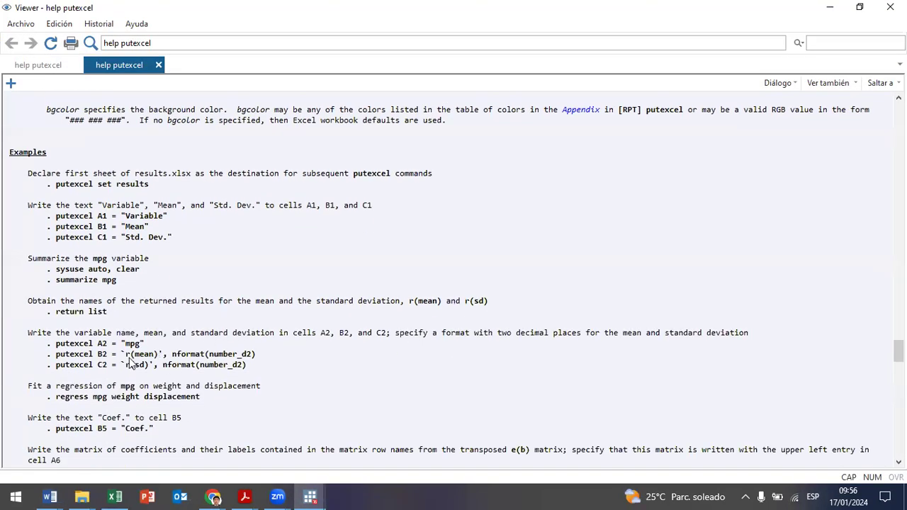
drag(167, 355, 123, 352)
key(ctrl+c)
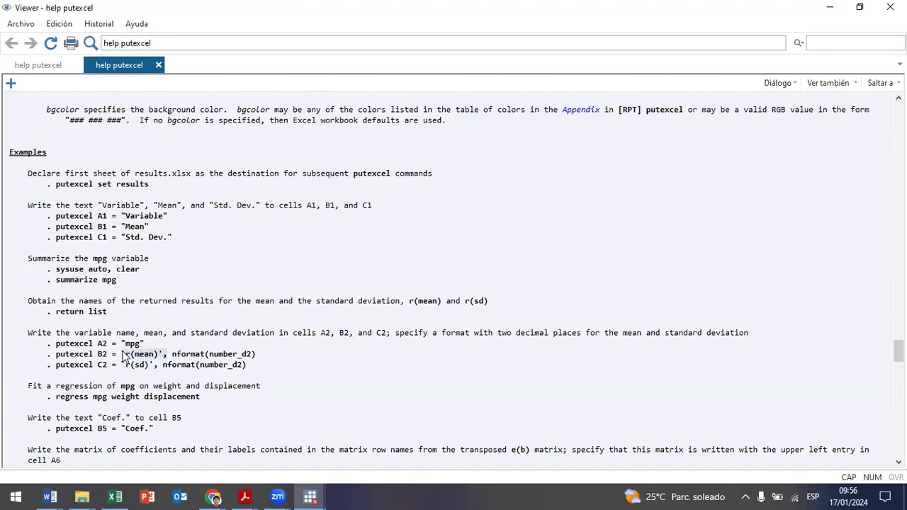
click(830, 9)
click(540, 435)
key(ctrl+v)
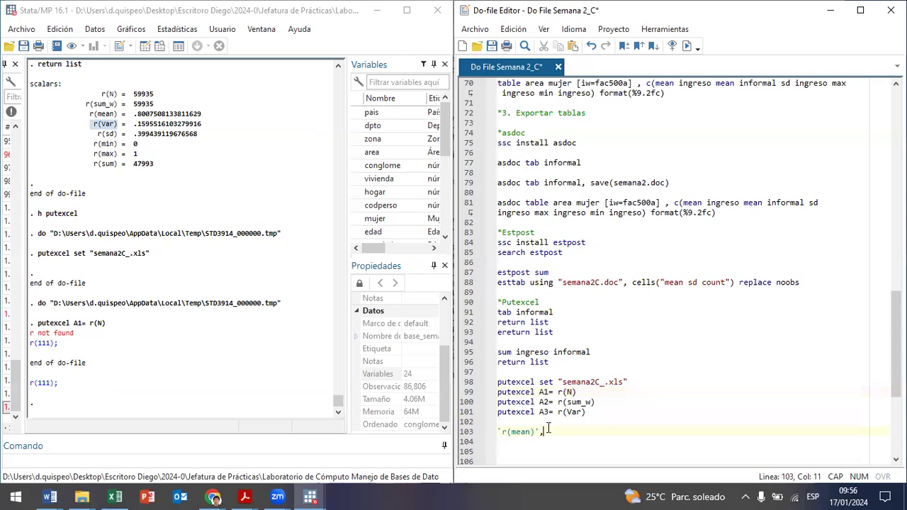
click(498, 432)
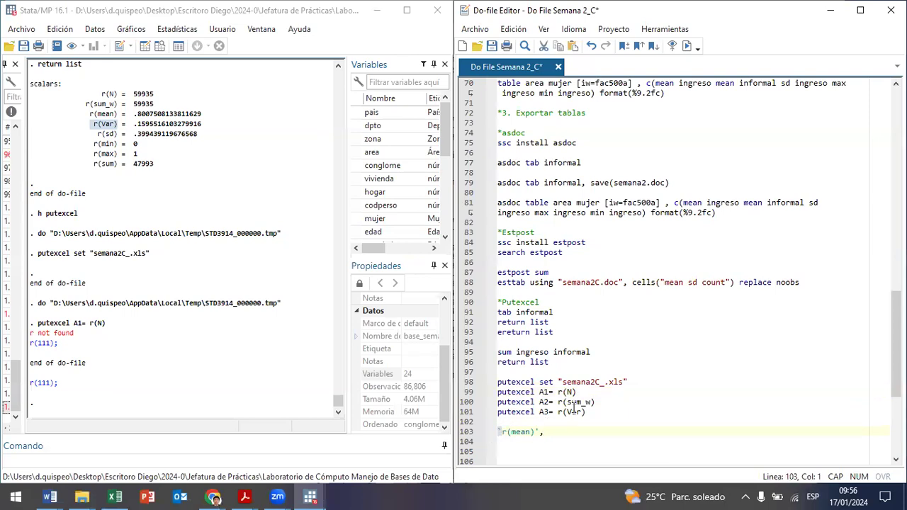
Insert an opening backtick before r(N), r(sum_w) and r(Var) in the putexcel A1, A2 and A3 lines
click(558, 393)
text(`)
key(Down)
key(Left)
text(`)
key(Down)
key(Left)
text(`)
key(Down)
key(Down)
key(Home)
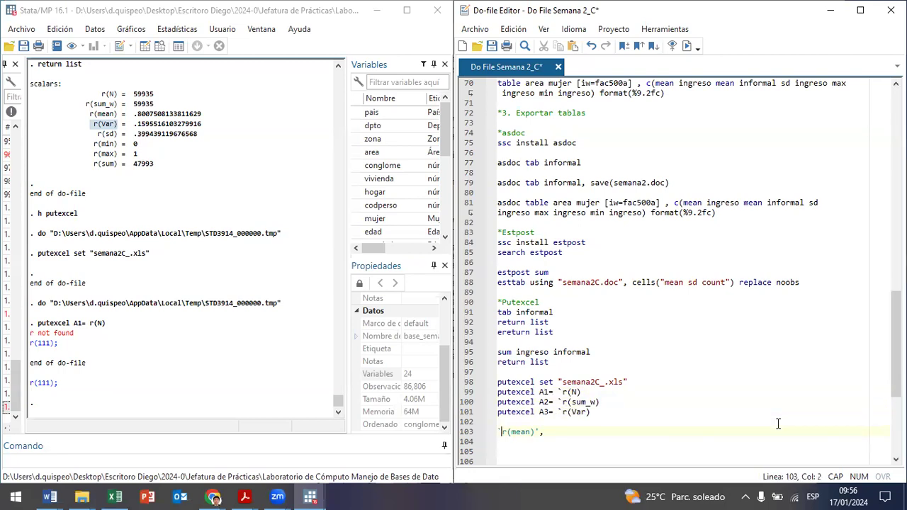
Add a closing apostrophe after r(N), r(sum_w) and r(Var), and delete the `r(mean)' reference snippet below them
key(Right)
key(Right)
key(Right)
key(Right)
key(BackSpace)
text(`)
key(Up)
key(End)
key(Left)
key(Home)
click(607, 391)
text(')
click(603, 404)
text(')
click(600, 412)
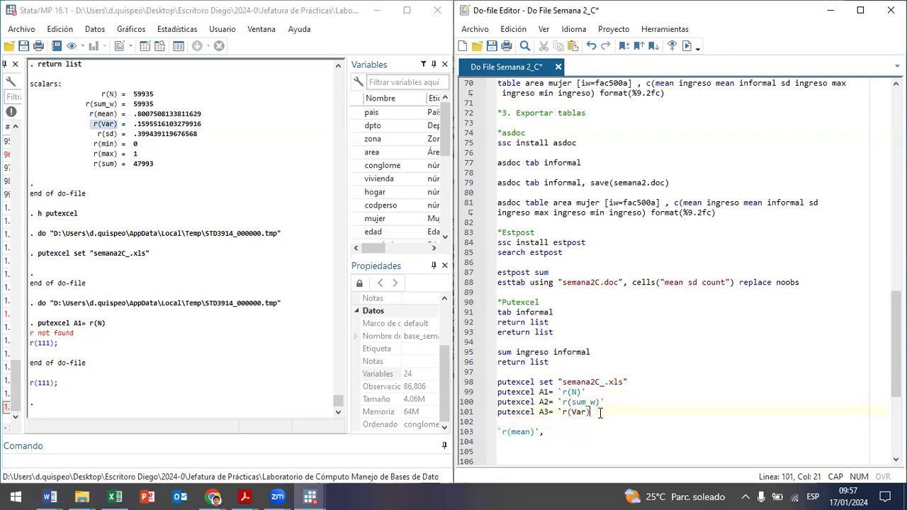
text(')
drag(572, 425, 434, 441)
key(BackSpace)
Run the putexcel A1, A2 and A3 lines, and open the semana2C_ workbook from the Semana 2 folder in Excel
drag(540, 393, 537, 412)
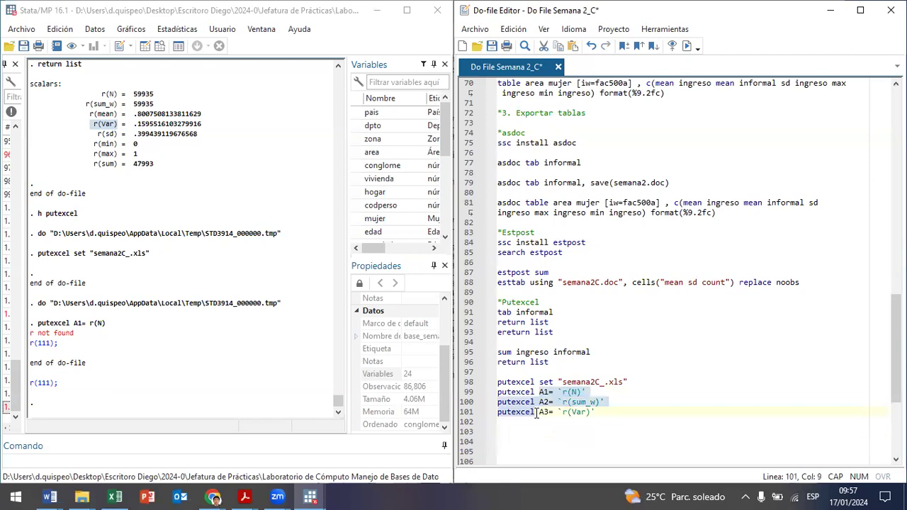
key(ctrl+d)
click(81, 496)
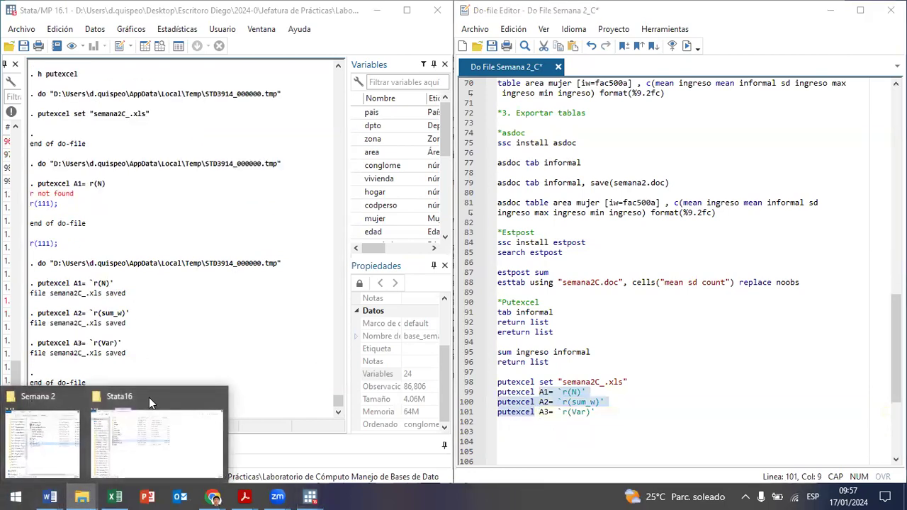
click(43, 439)
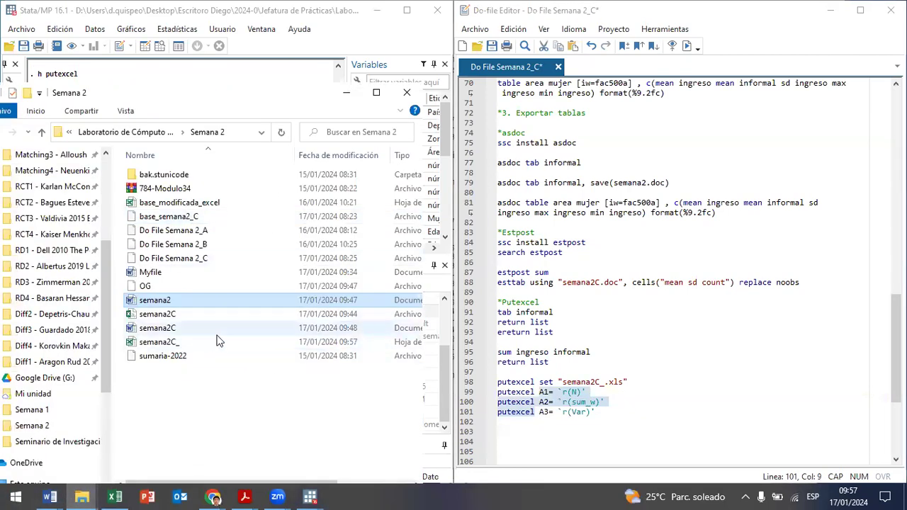
double_click(149, 343)
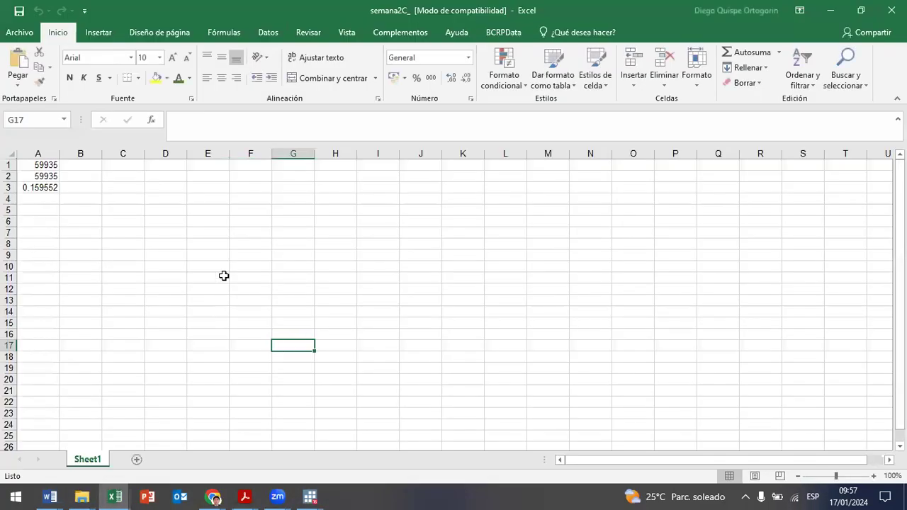
Place the semana2C_ workbook beside the do-file and compare cells A1:A3 with the three putexcel lines
drag(46, 164, 62, 182)
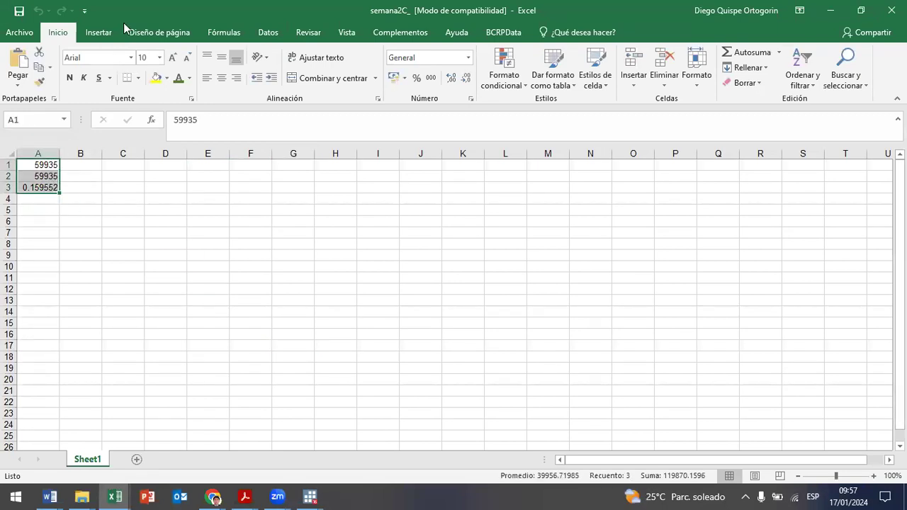
key(super+Left)
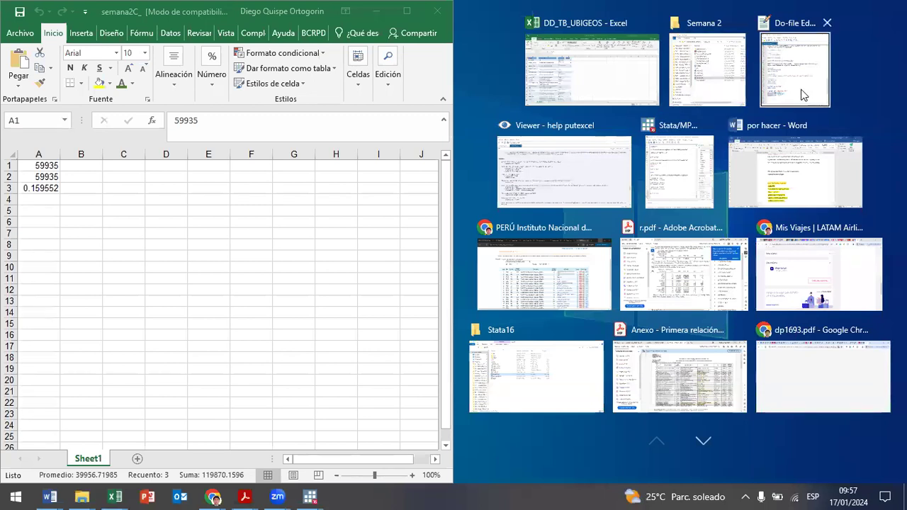
click(794, 69)
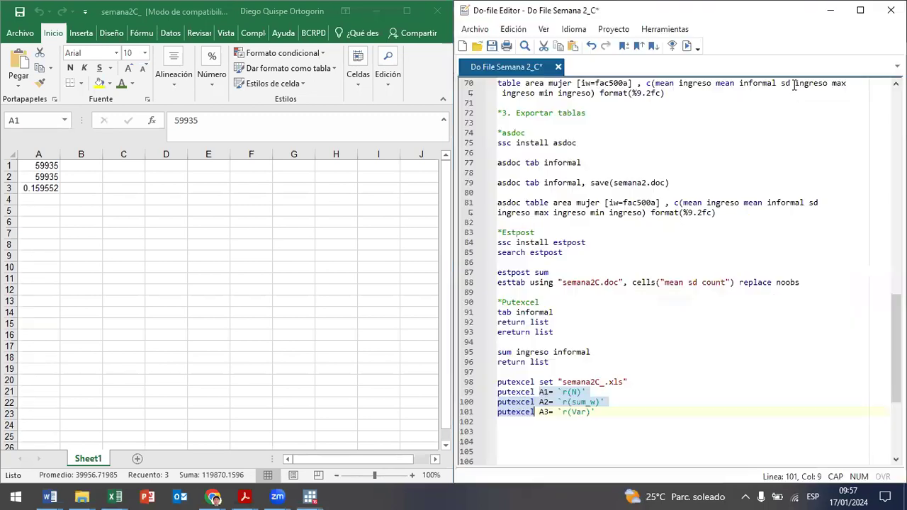
click(573, 392)
drag(562, 392, 591, 412)
mouse_move(53, 188)
mouse_down()
mouse_move(45, 165)
mouse_move(48, 188)
mouse_up()
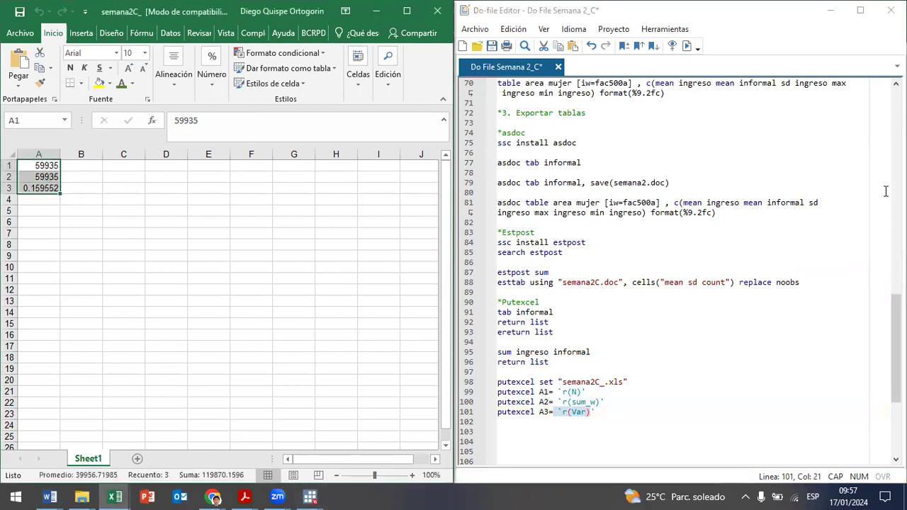
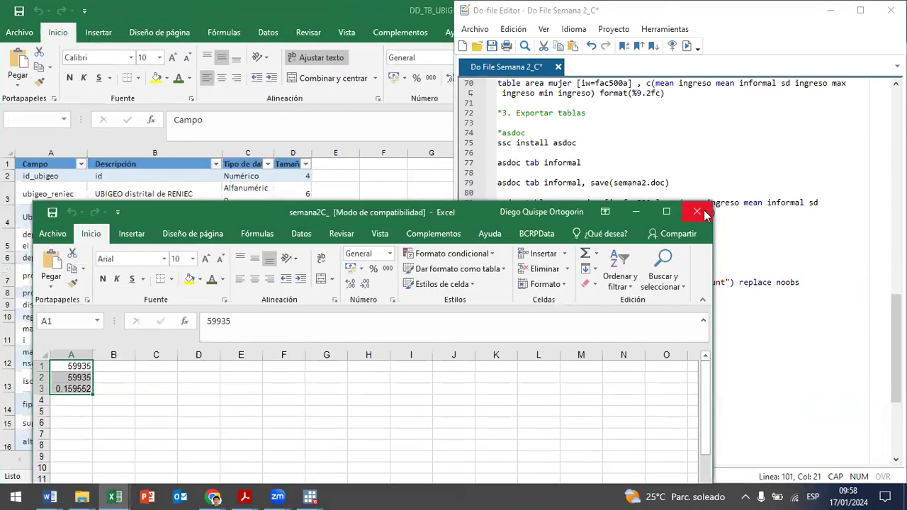
Clear the Excel and folder windows away from Stata and review the putexcel set, A1, A2 and A3 lines
key(alt+Tab)
click(831, 10)
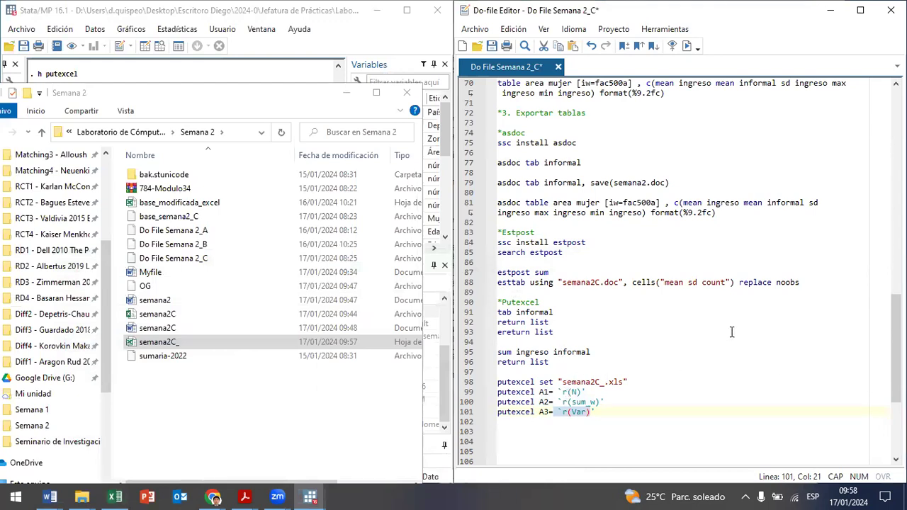
click(644, 379)
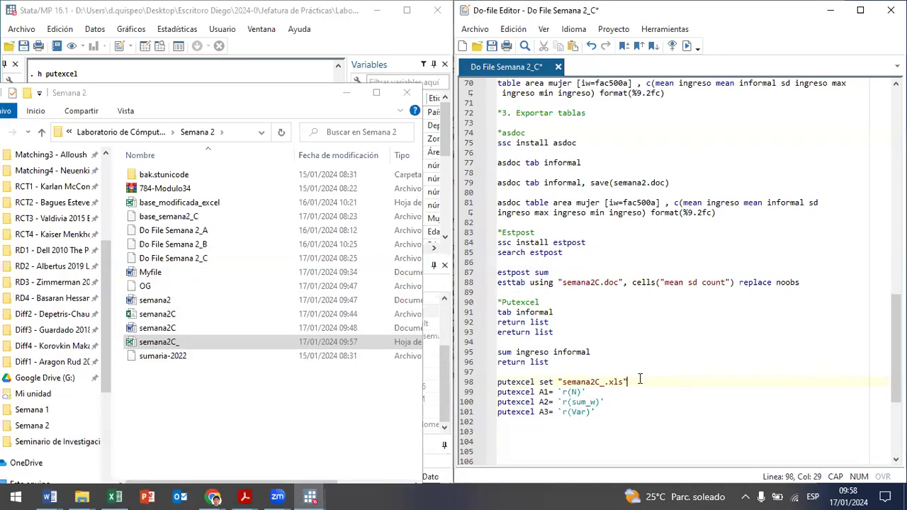
drag(641, 381, 489, 385)
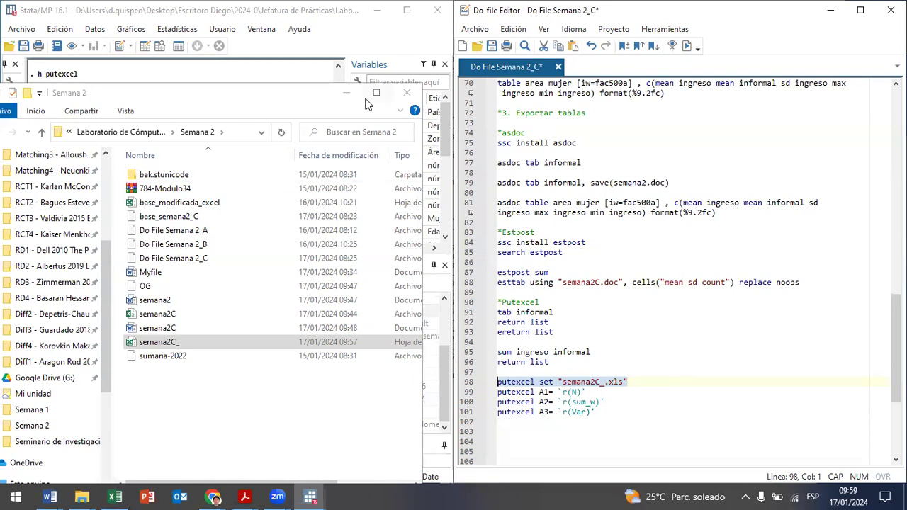
click(346, 93)
drag(525, 392, 566, 423)
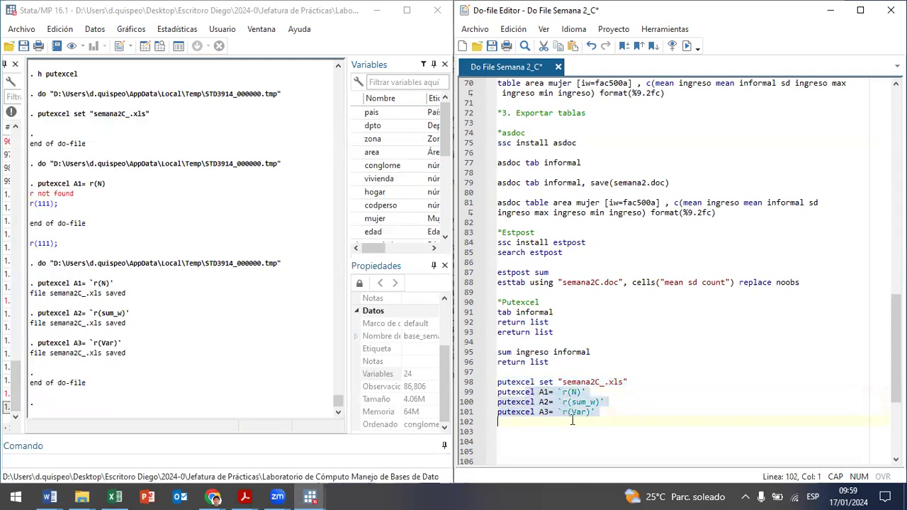
click(604, 401)
drag(586, 392, 558, 394)
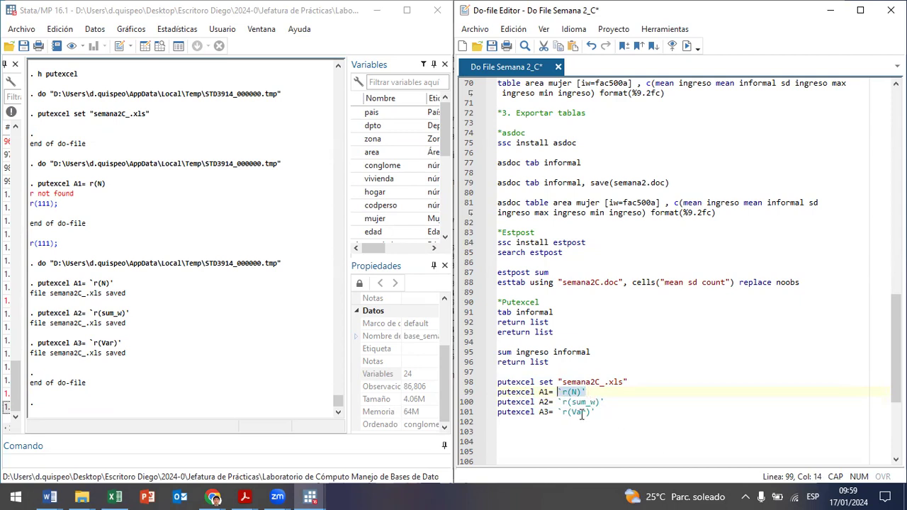
Examine the sum ingreso informal table and its return list scalars alongside the do-file's return list and ereturn list lines
scroll(168, 317, up, 10)
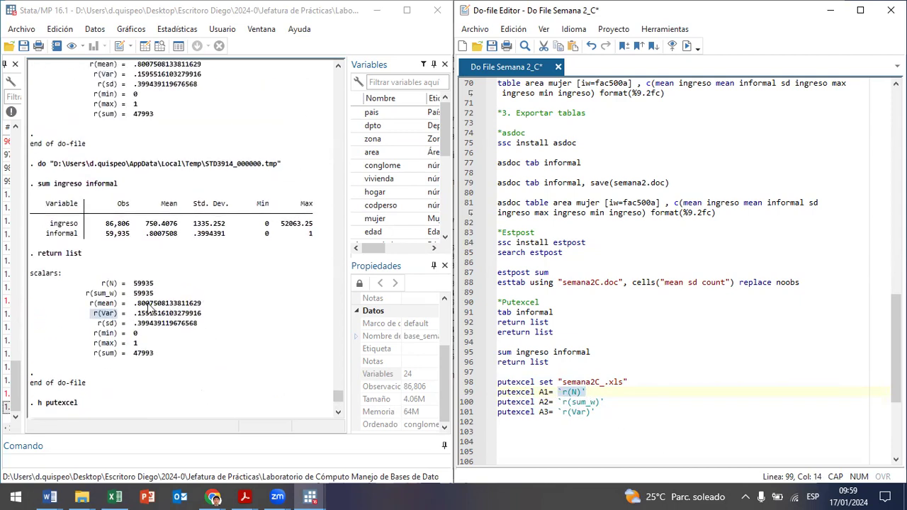
click(43, 284)
drag(42, 284, 177, 359)
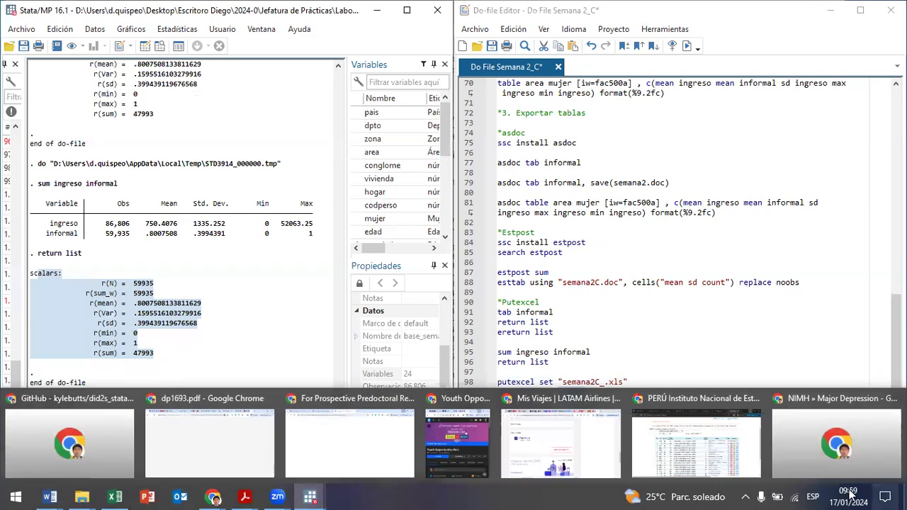
click(601, 342)
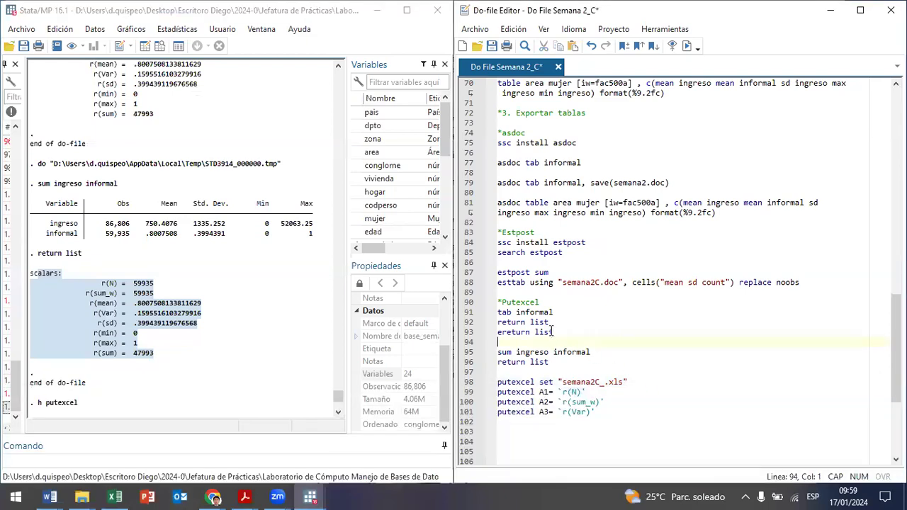
mouse_move(498, 322)
mouse_down()
mouse_move(553, 322)
mouse_move(497, 332)
mouse_up()
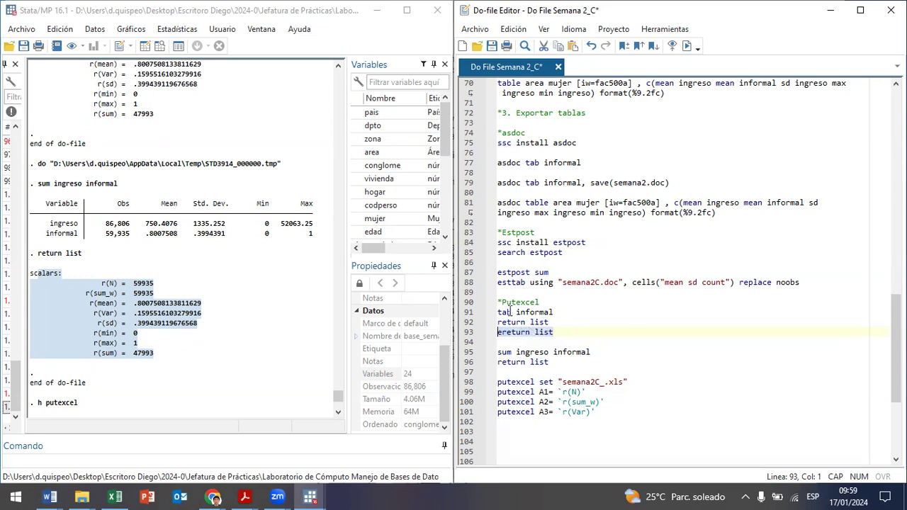
scroll(102, 282, up, 4)
scroll(102, 282, down, 4)
drag(33, 201, 313, 231)
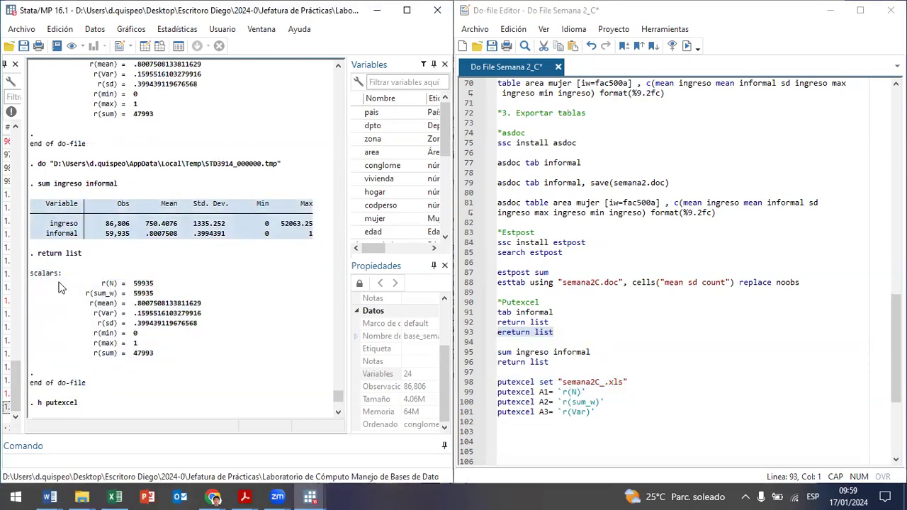
drag(45, 279, 261, 355)
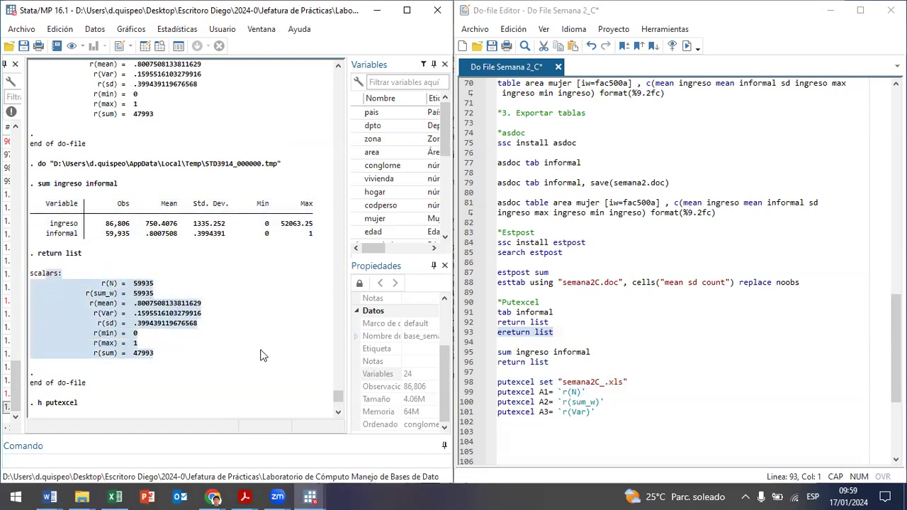
Copy the asdoc table area mujer command without its asdoc prefix and paste it below the putexcel lines
scroll(496, 386, down, 2)
click(530, 382)
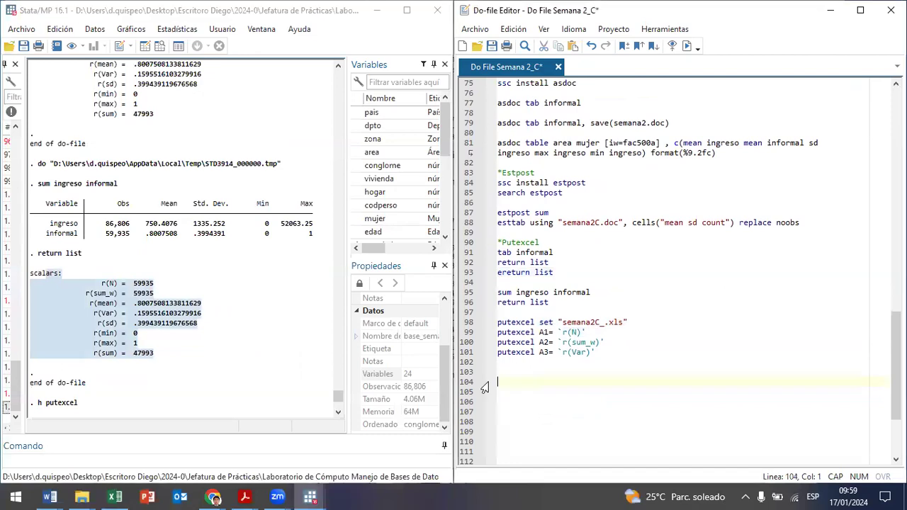
click(468, 393)
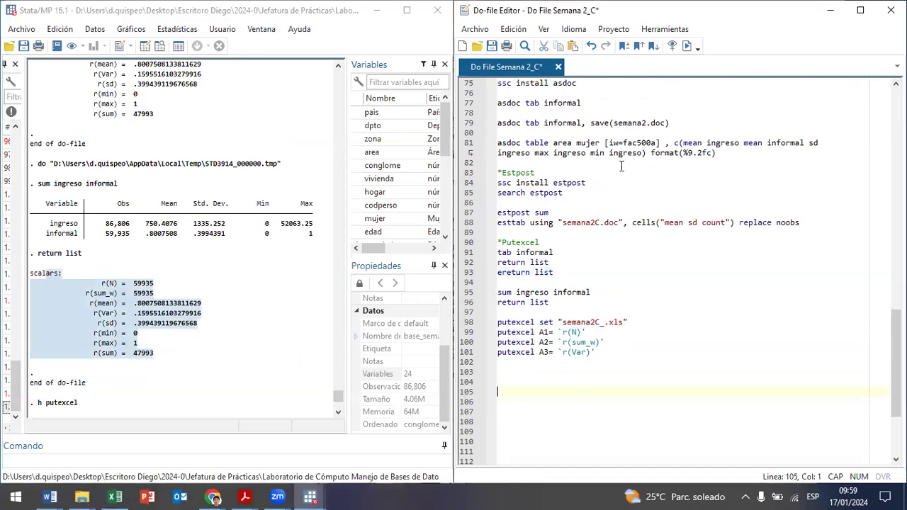
triple_click(677, 153)
key(ctrl+c)
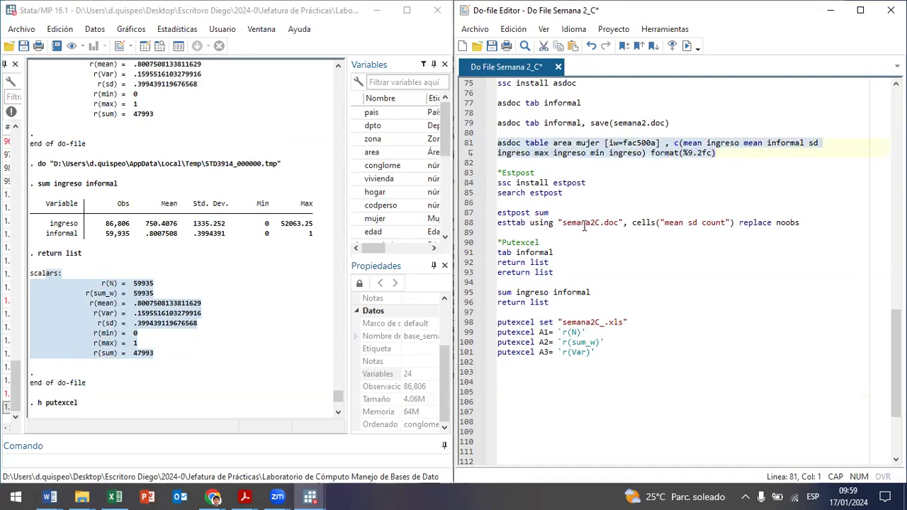
drag(717, 153, 521, 142)
click(509, 390)
key(Return)
key(Return)
key(Return)
key(ctrl+v)
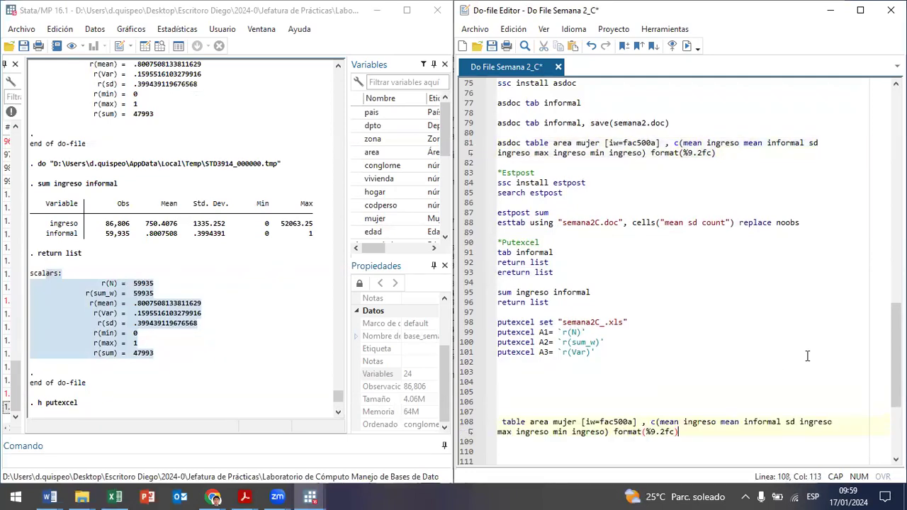
Run the pasted table area mujer command with its ingreso and informal statistics
click(578, 432)
key(ctrl+d)
scroll(719, 351, down, 3)
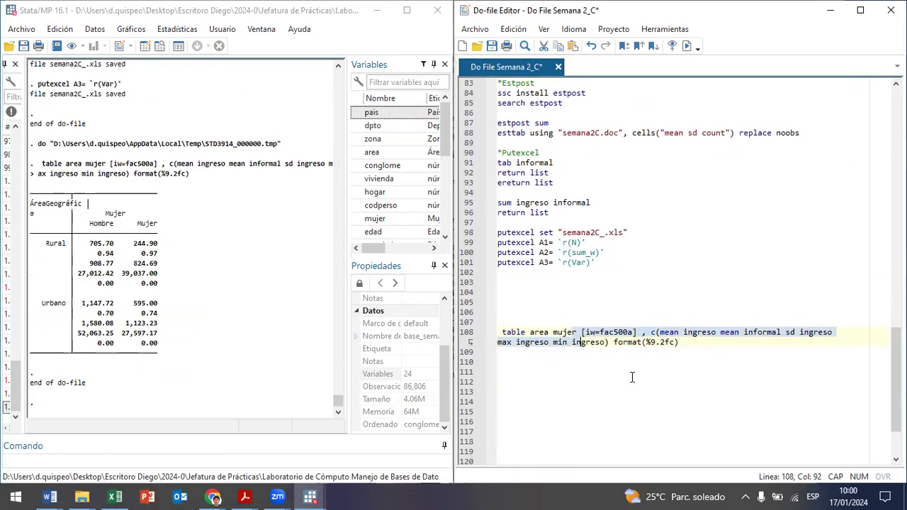
Run return list and ereturn list for the table command, and compare their stored results with the table output
click(719, 351)
click(512, 173)
key(ctrl+d)
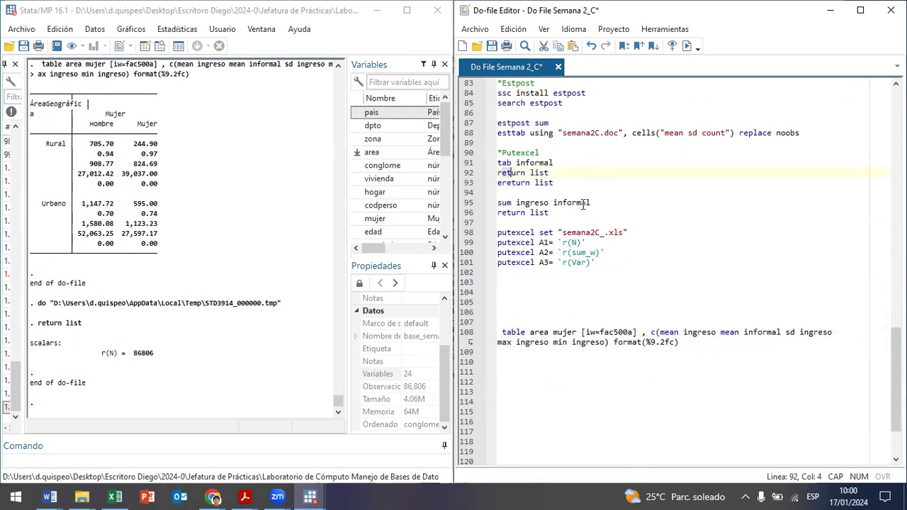
drag(514, 178, 553, 183)
key(ctrl+d)
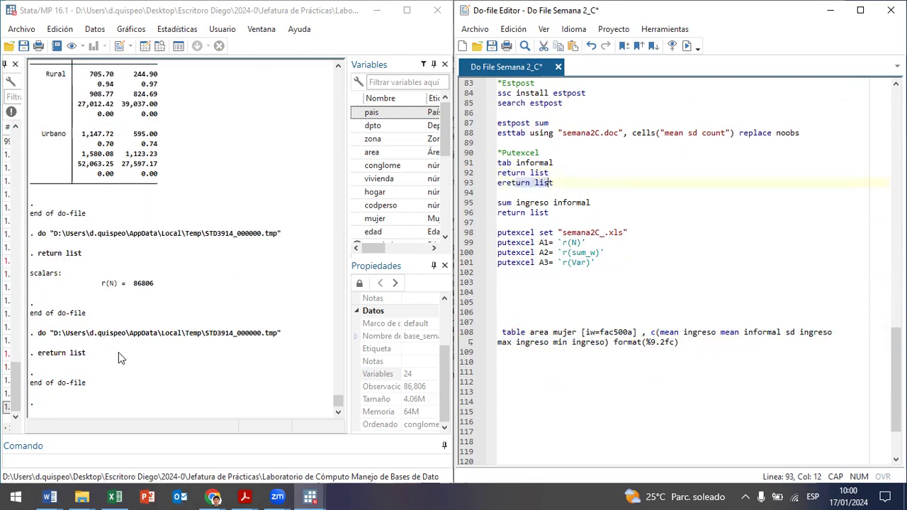
scroll(202, 278, up, 7)
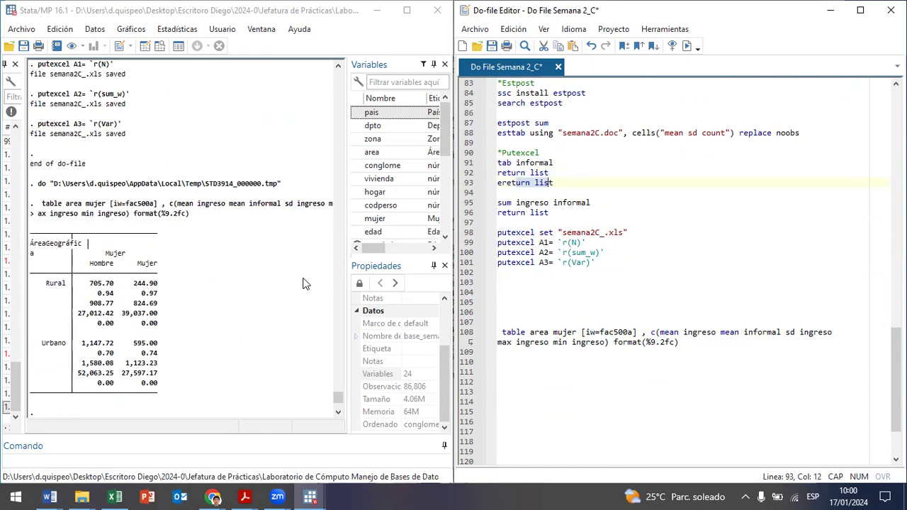
scroll(304, 283, up, 2)
scroll(547, 185, up, 4)
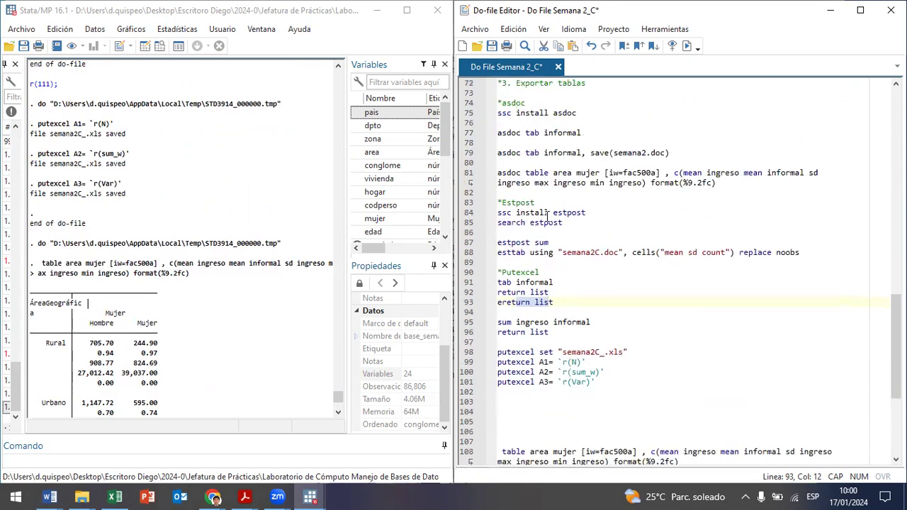
Save the do-file, and delete the pasted table area mujer command from below the putexcel lines
click(494, 47)
scroll(651, 108, down, 4)
drag(730, 355, 498, 278)
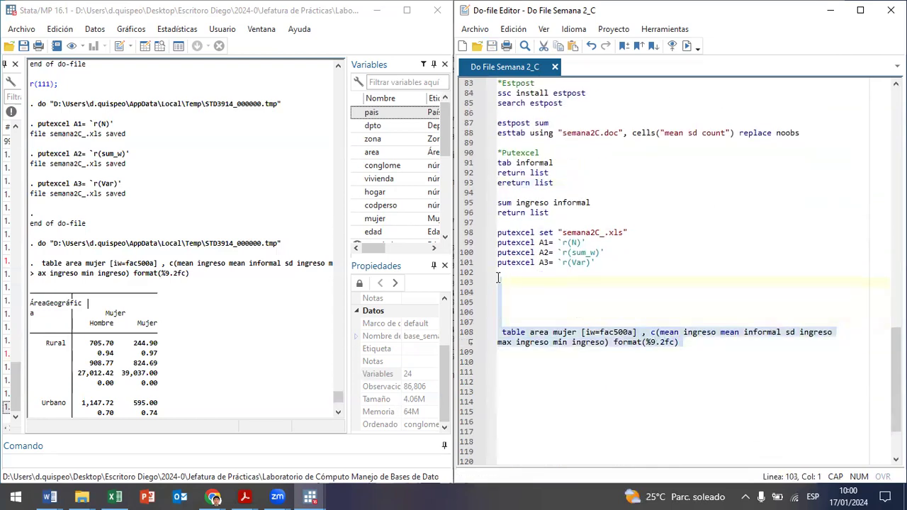
key(Delete)
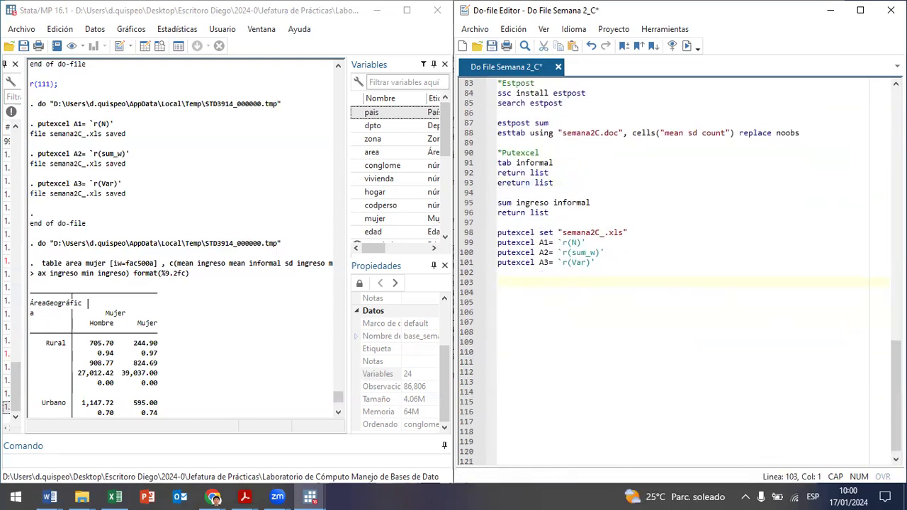
Add the comment heading *Tab2xl below the putexcel lines
text(*t)
key(BackSpace)
text(TA)
key(BackSpace)
text(ab2xl)
key(Left)
key(Left)
key(shift+Left)
click(549, 342)
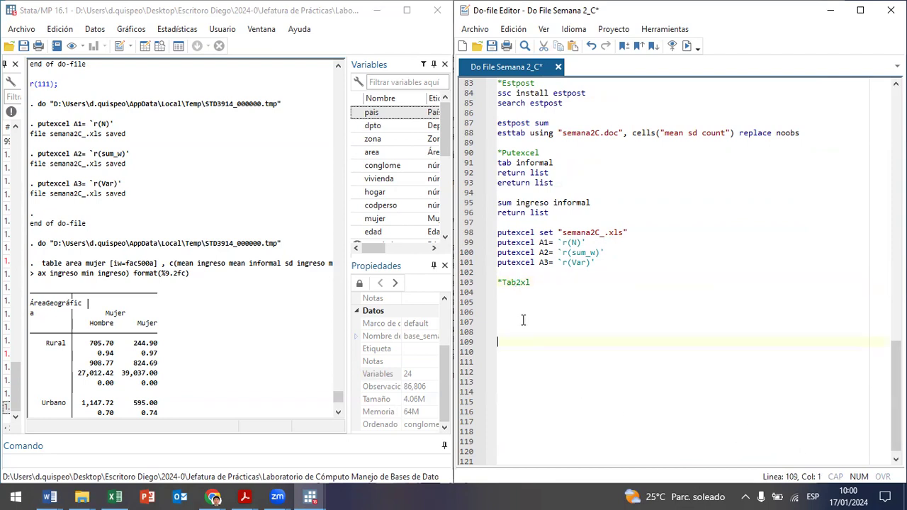
mouse_move(517, 283)
mouse_down()
mouse_move(502, 283)
mouse_move(520, 287)
mouse_up()
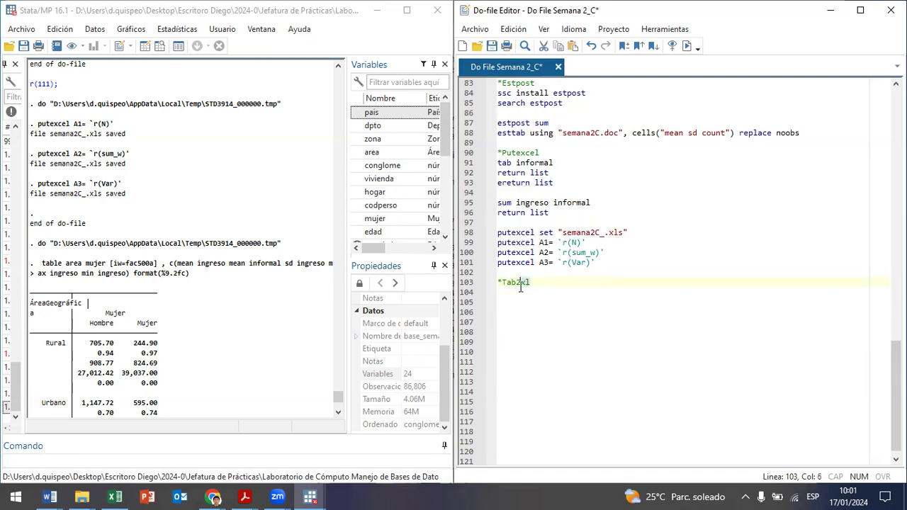
Write tab2xl dpto area using "semana2C__.xlsx" under the *Tab2xl heading and run that line
click(582, 283)
key(Return)
text(ta)
text(b)
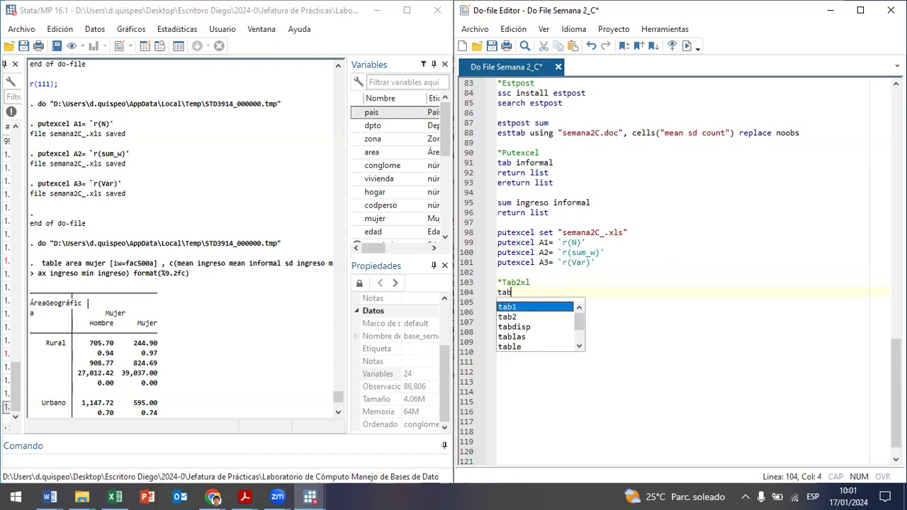
text(2xl)
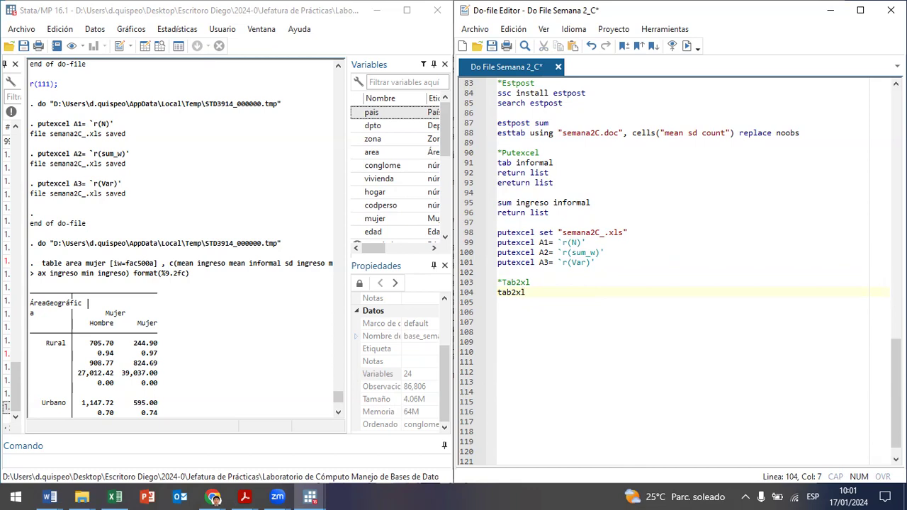
text(dpto )
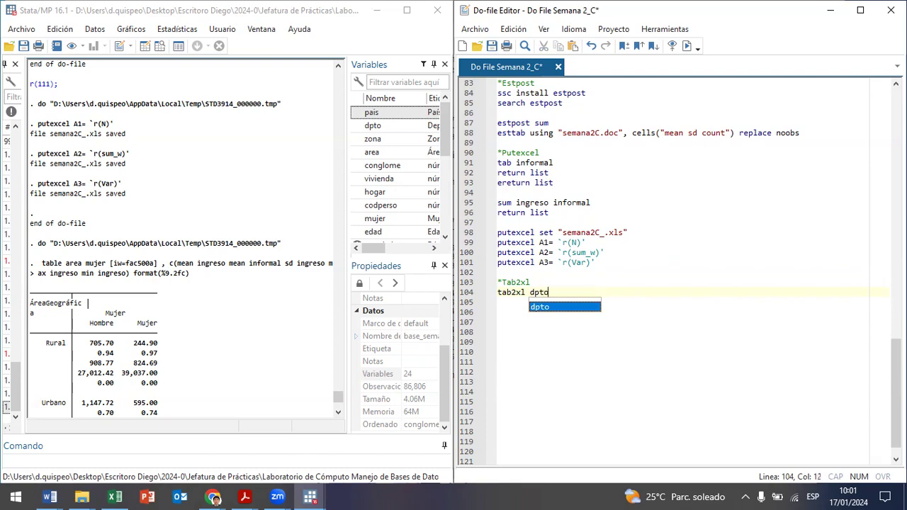
text(area using ")
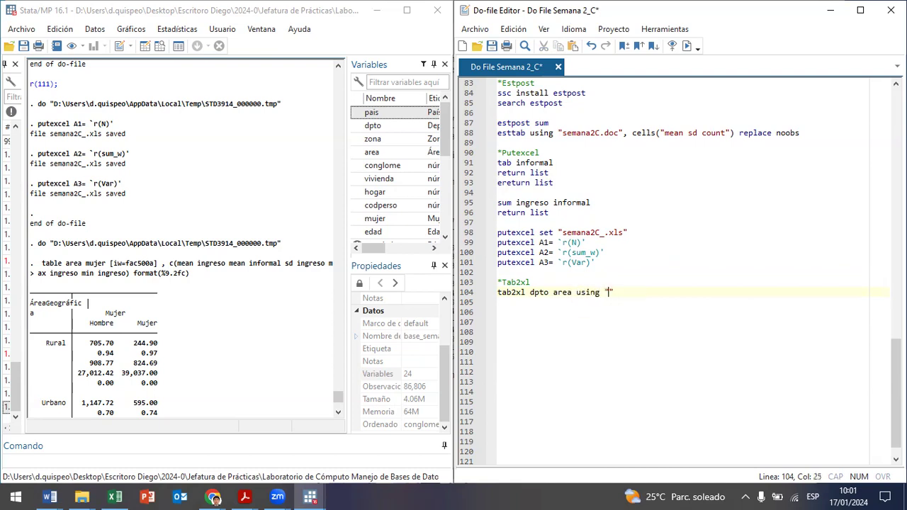
key(Right)
text(semana2C_)
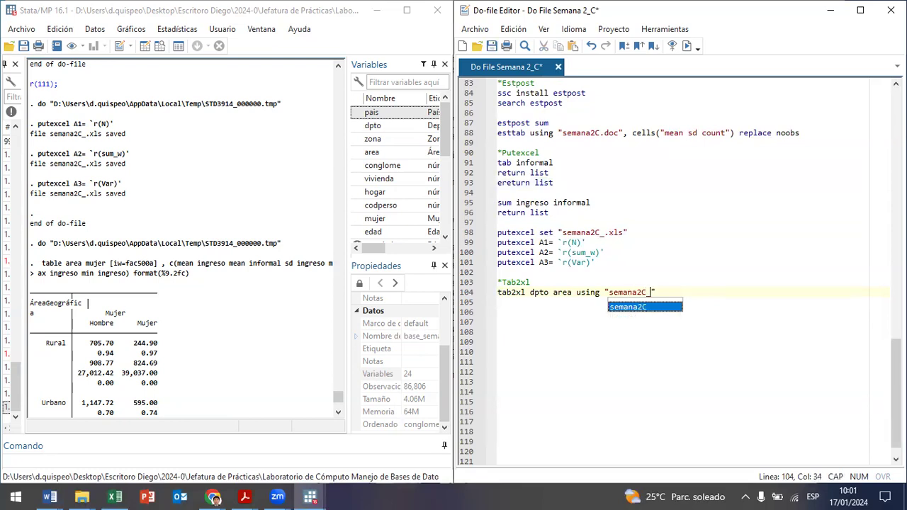
text(_.xlsx)
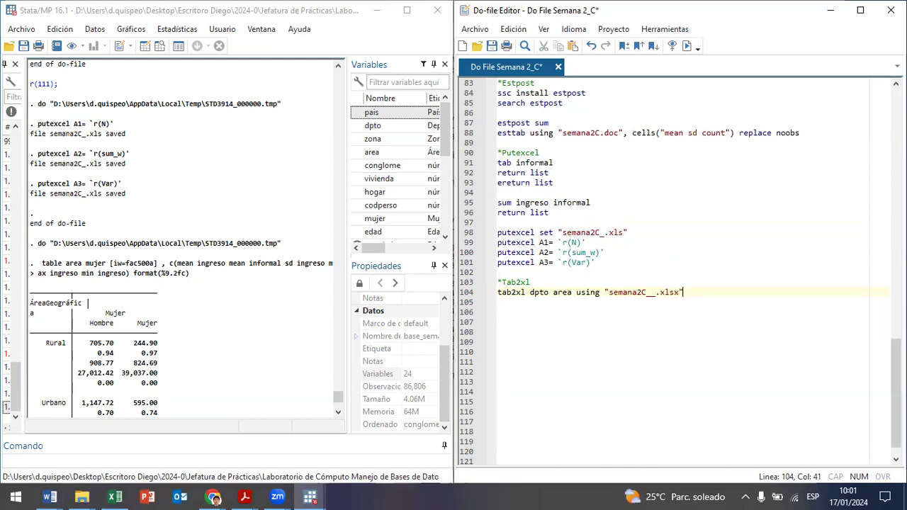
drag(603, 292, 628, 293)
key(ctrl+d)
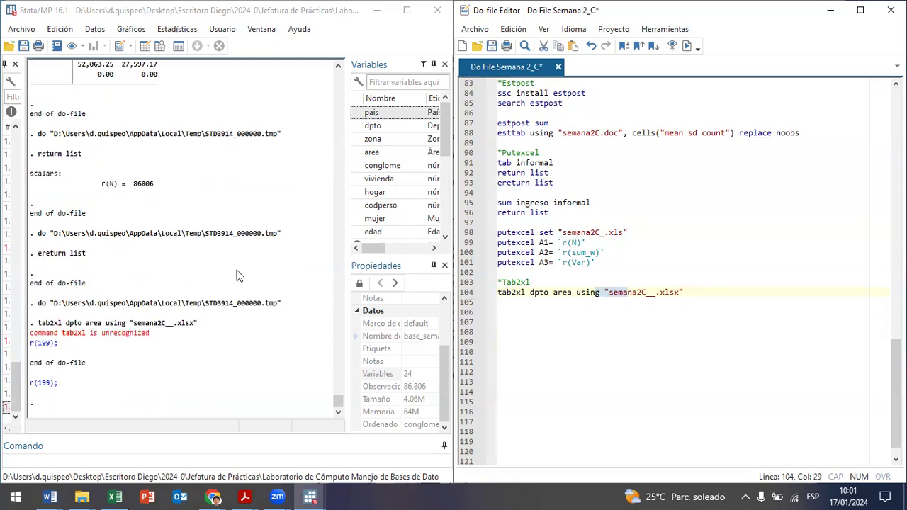
click(544, 292)
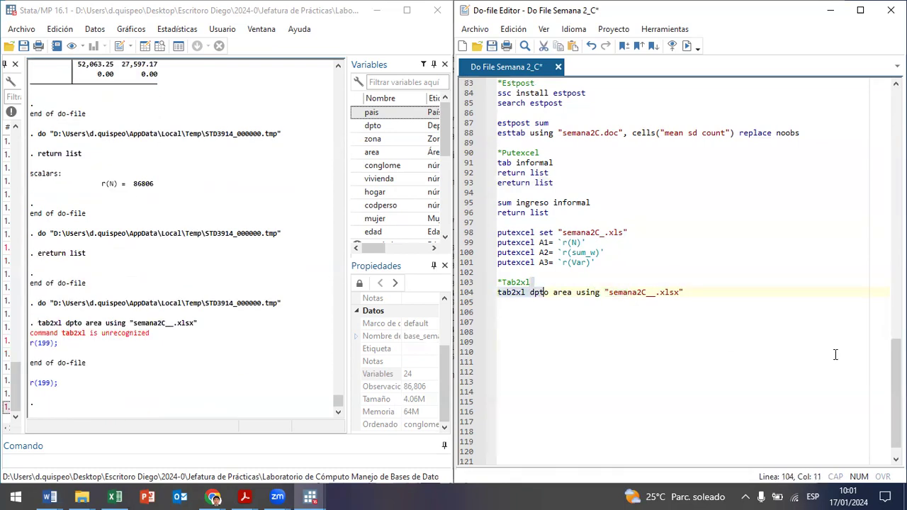
key(BackSpace)
key(BackSpace)
key(BackSpace)
key(BackSpace)
key(BackSpace)
key(BackSpace)
key(BackSpace)
key(BackSpace)
key(BackSpace)
key(BackSpace)
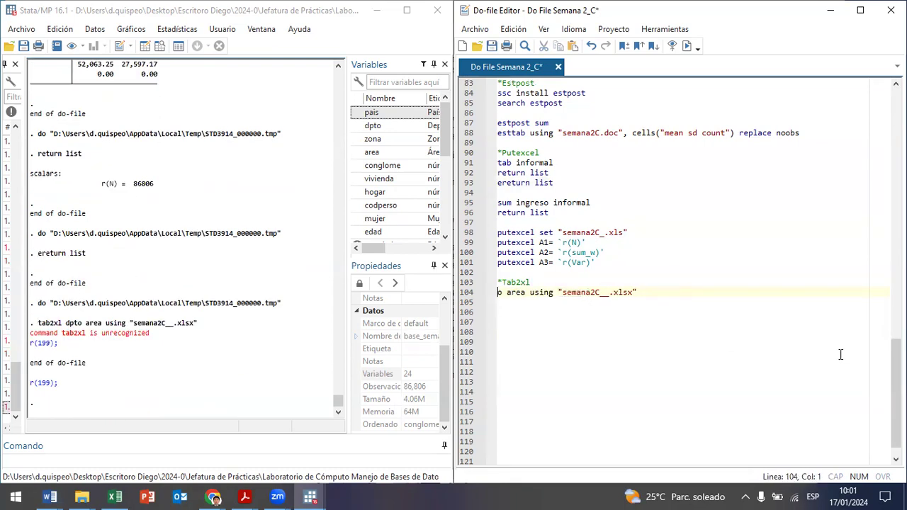
key(ctrl+z)
Insert ssc install tab2xl between the *Tab2xl heading and the tab2xl command, and run the new line
key(Up)
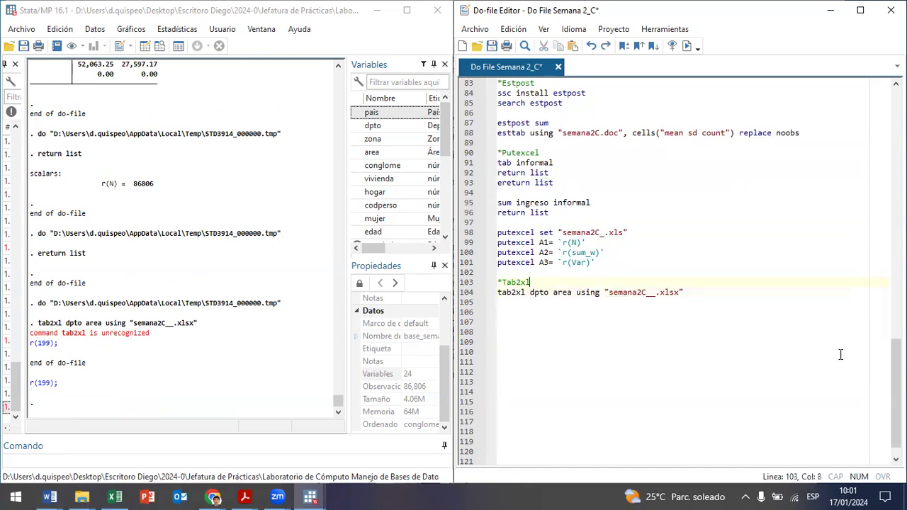
key(Return)
text(ssc insta)
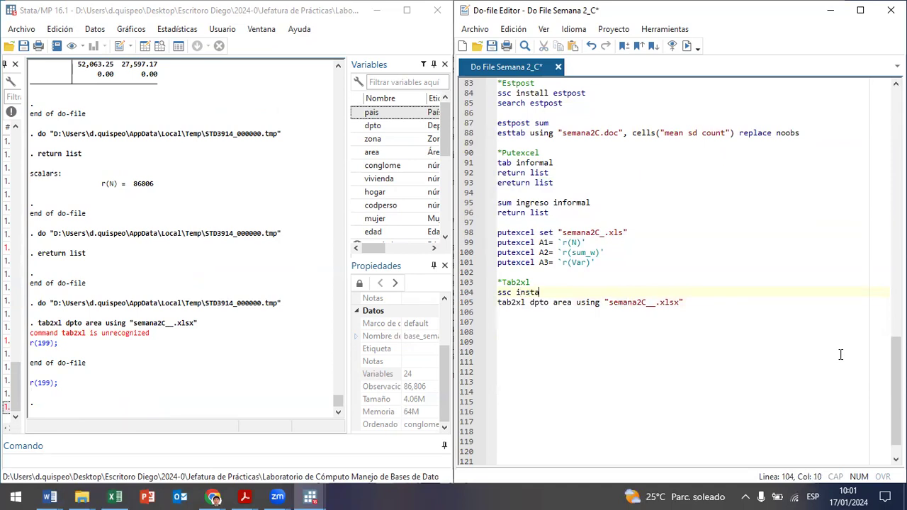
text(ll tab2xl)
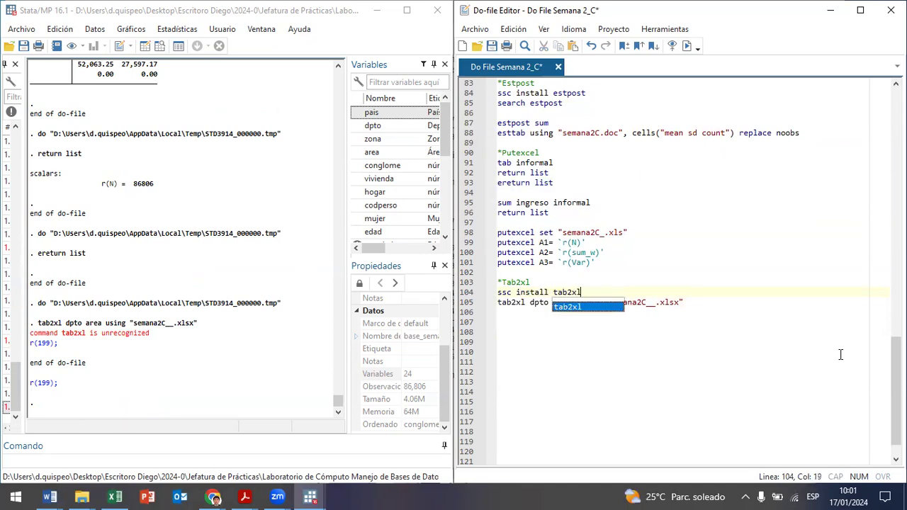
key(shift+Left)
key(shift+Left)
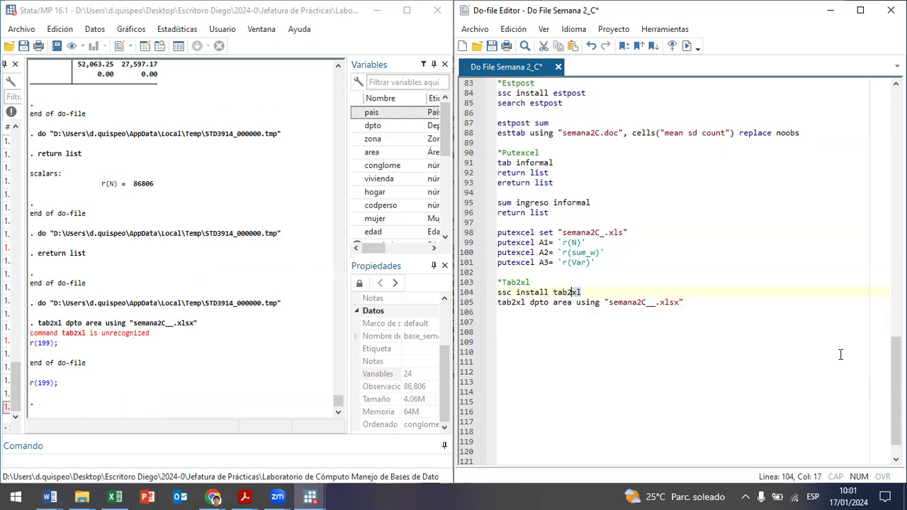
key(ctrl+d)
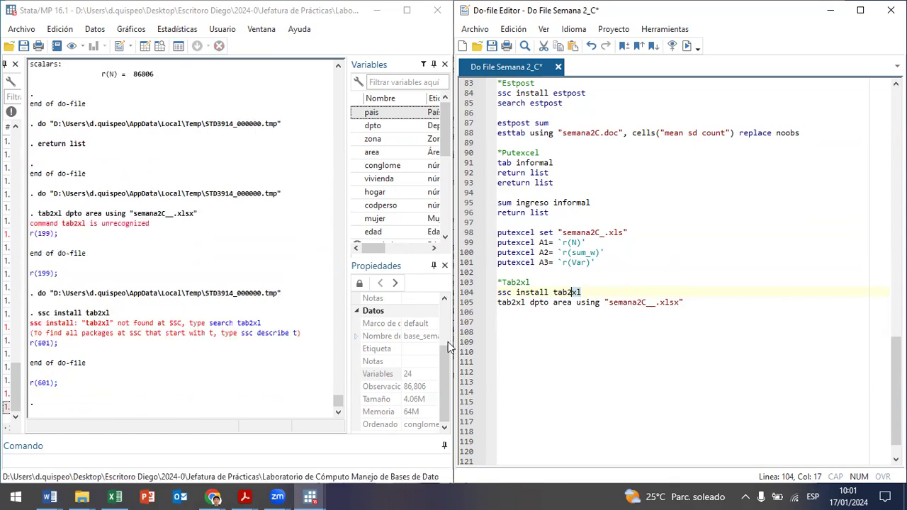
Search for tab2xl from the output, install the package offered on stata.com, and close the viewer
click(233, 323)
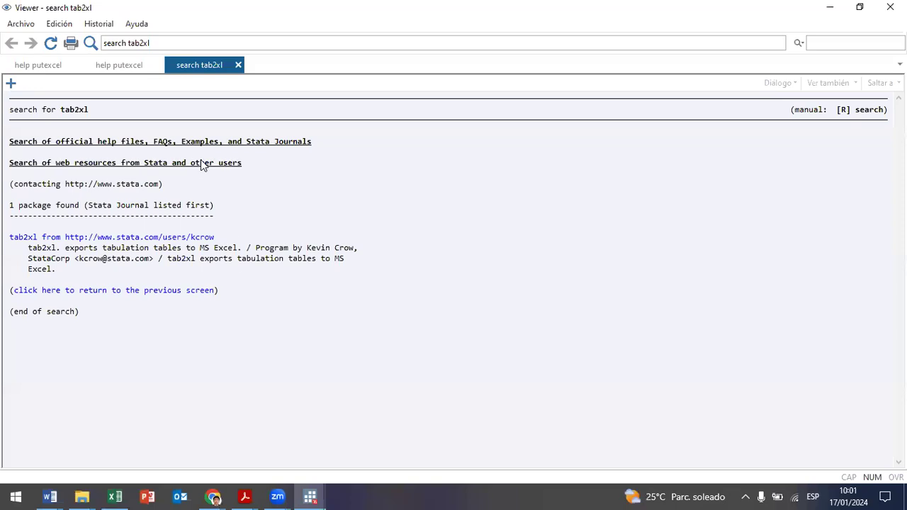
click(72, 243)
click(263, 236)
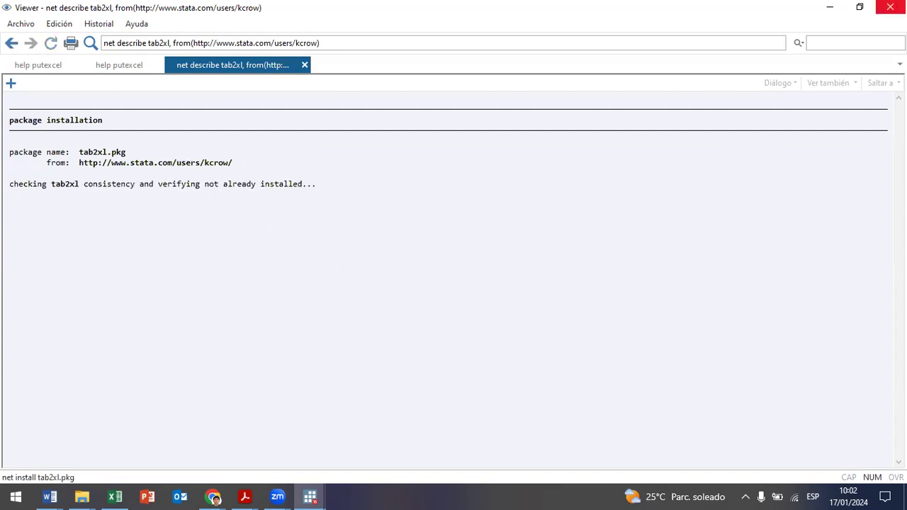
click(890, 7)
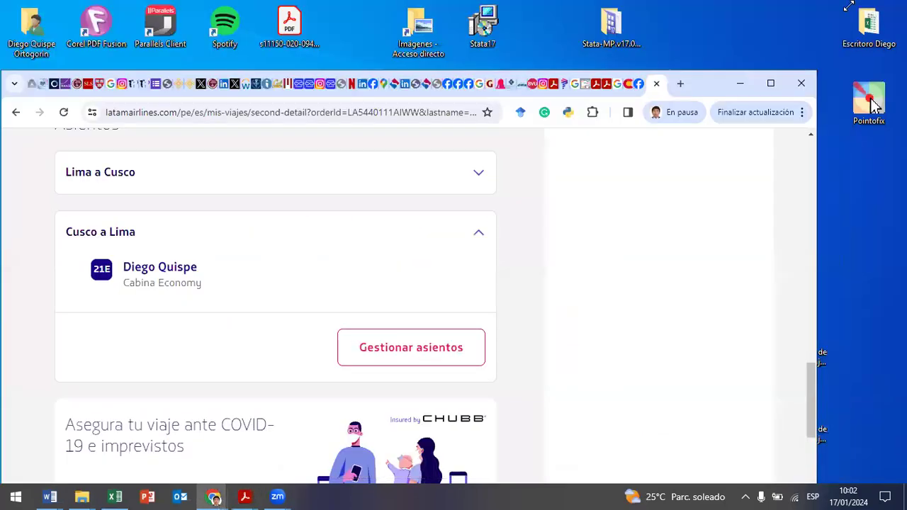
Minimize the browser and switch to the Semana 2 folder in File Explorer
click(741, 83)
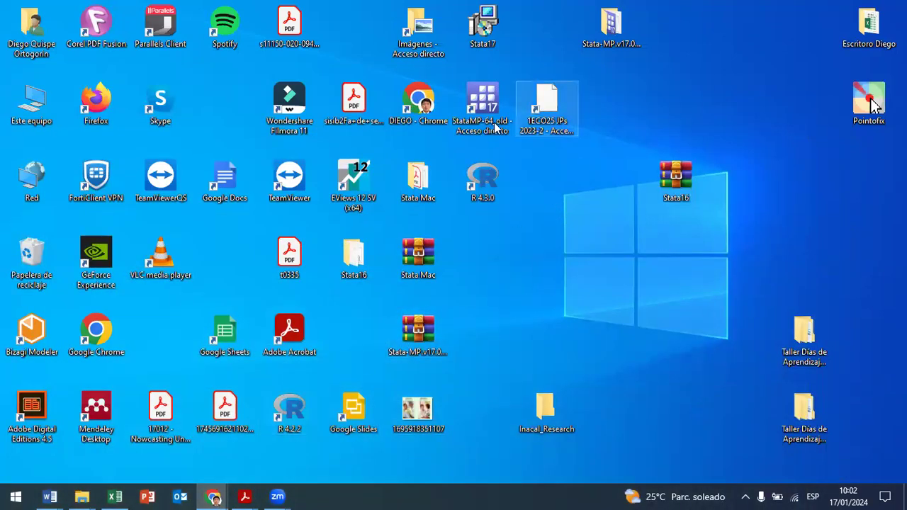
click(372, 256)
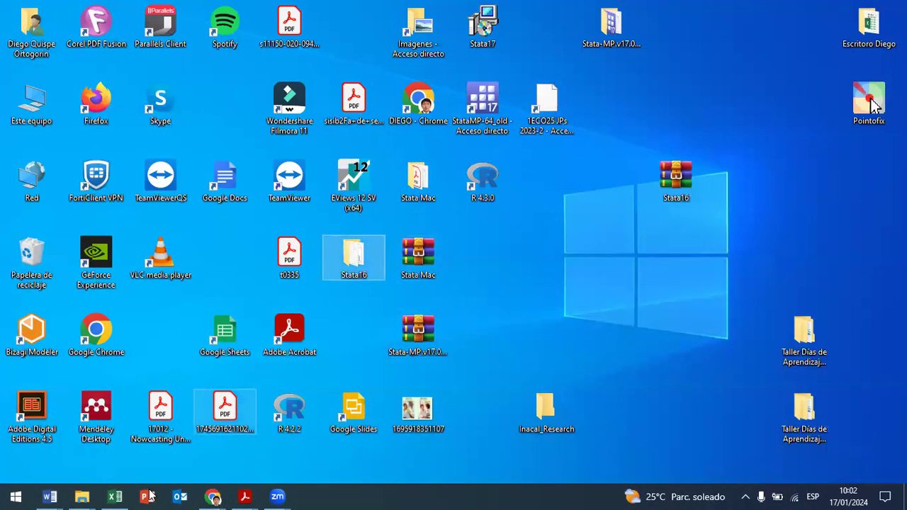
click(82, 496)
click(76, 439)
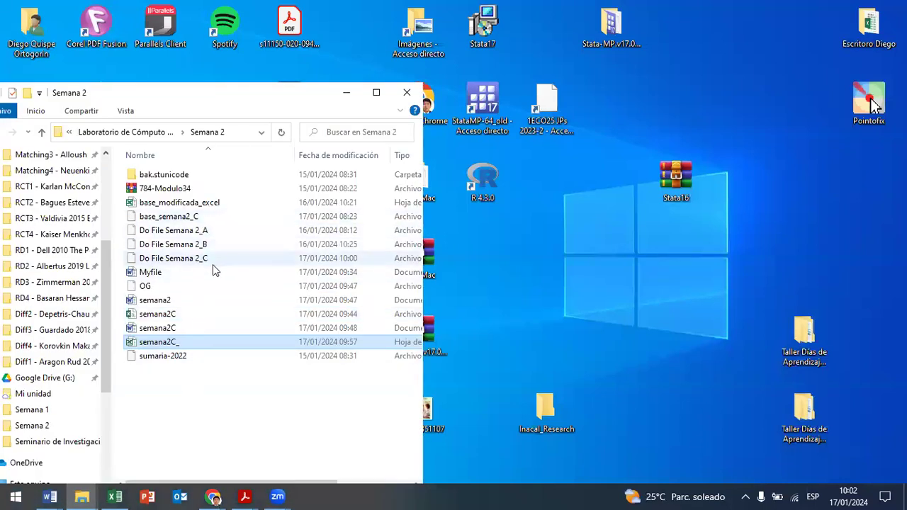
Reopen Do File Semana 2_C with Stata from the Semana 2 folder, and place the Stata and do-file windows side by side
click(213, 263)
right_click(219, 262)
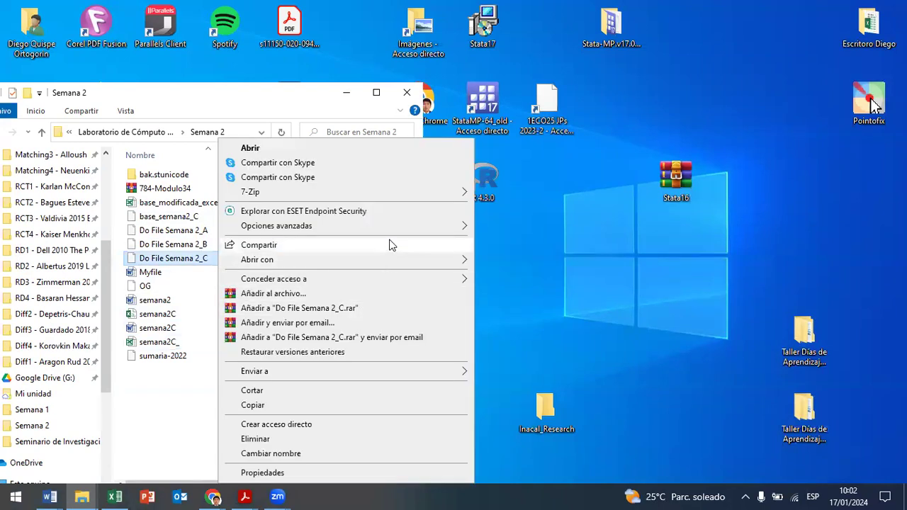
mouse_move(391, 259)
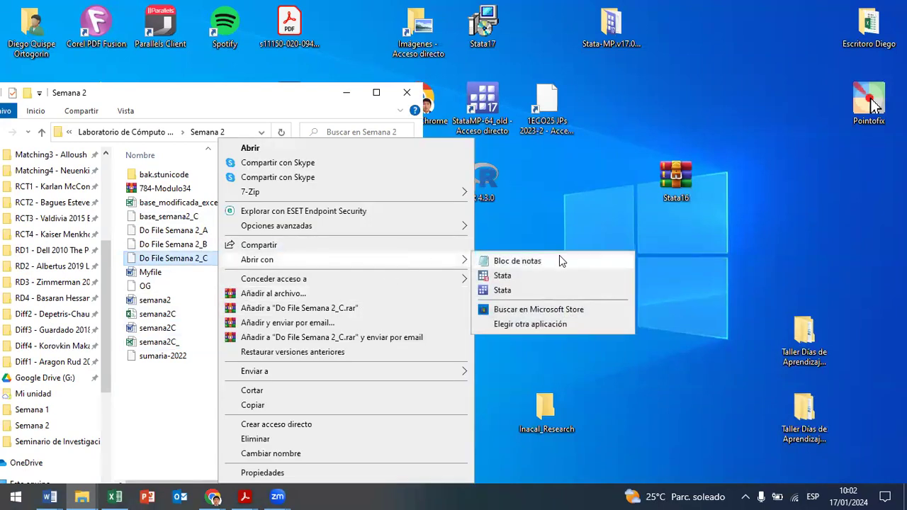
click(551, 276)
scroll(669, 347, down, 18)
scroll(669, 347, down, 12)
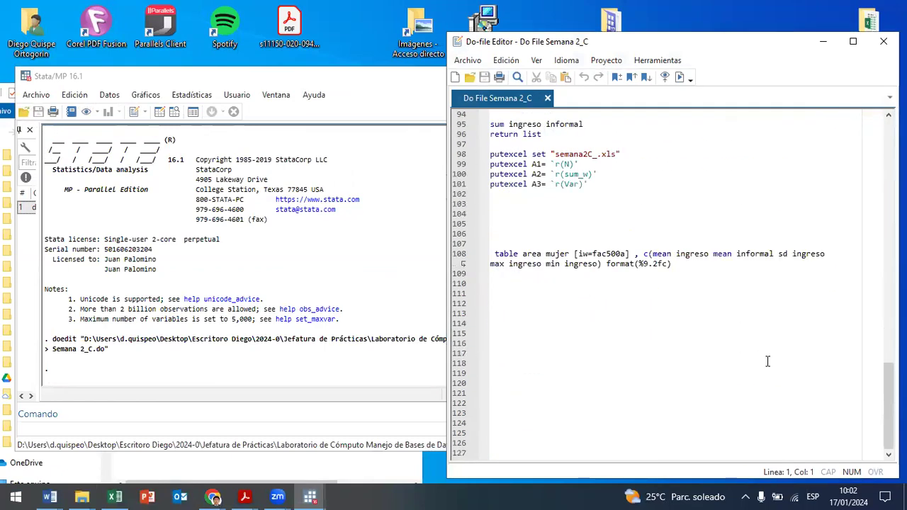
scroll(765, 360, up, 3)
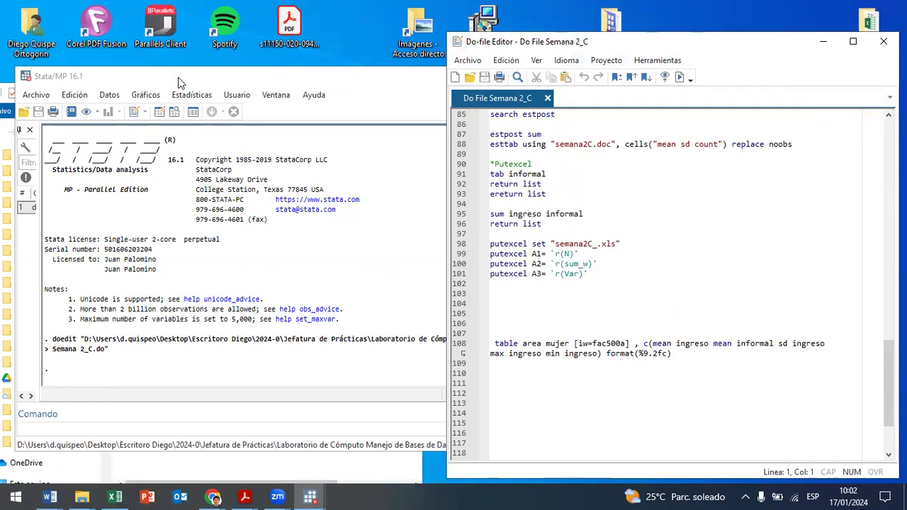
drag(178, 78, 1, 176)
Add the comment heading *Tab2xl on line 103, between the putexcel lines and the table area mujer command
click(501, 123)
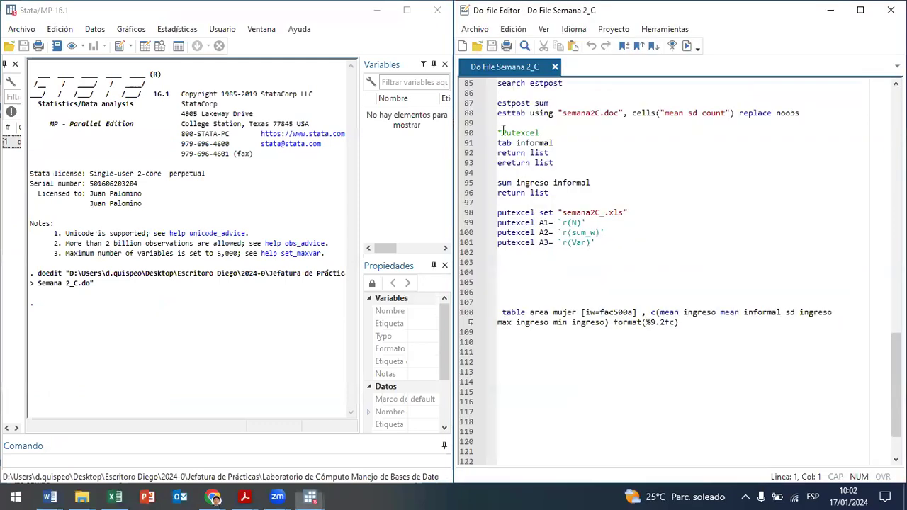
text(*)
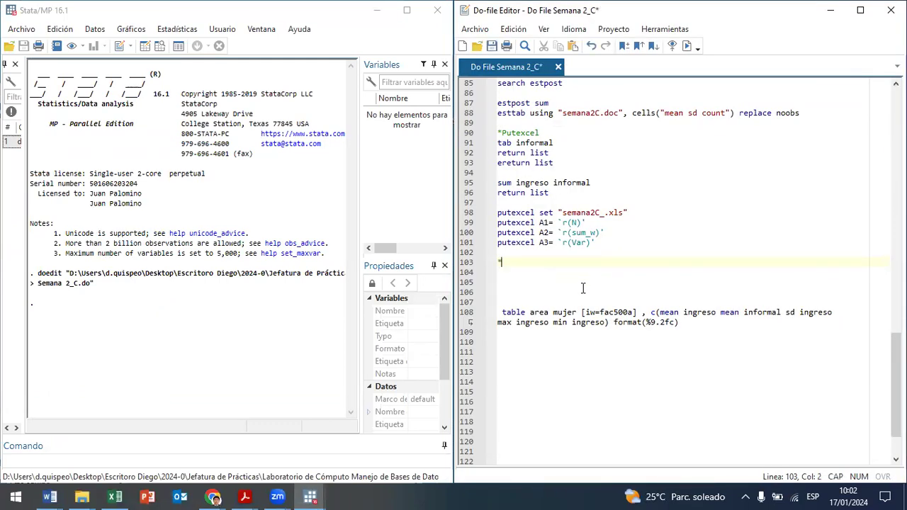
text(Tab2xl)
key(Return)
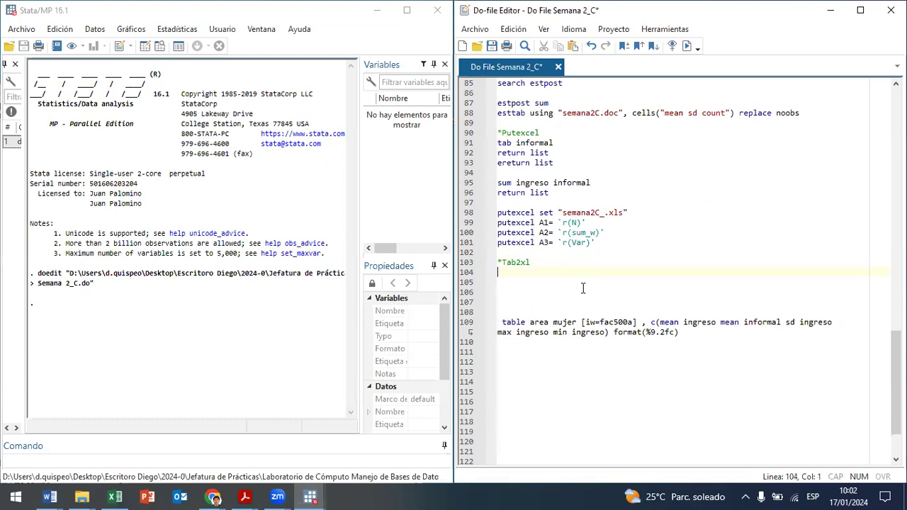
Write the command tab2xl dpto area using "semana2C_.xlsx" on line 104, under the *Tab2xl heading
text(put)
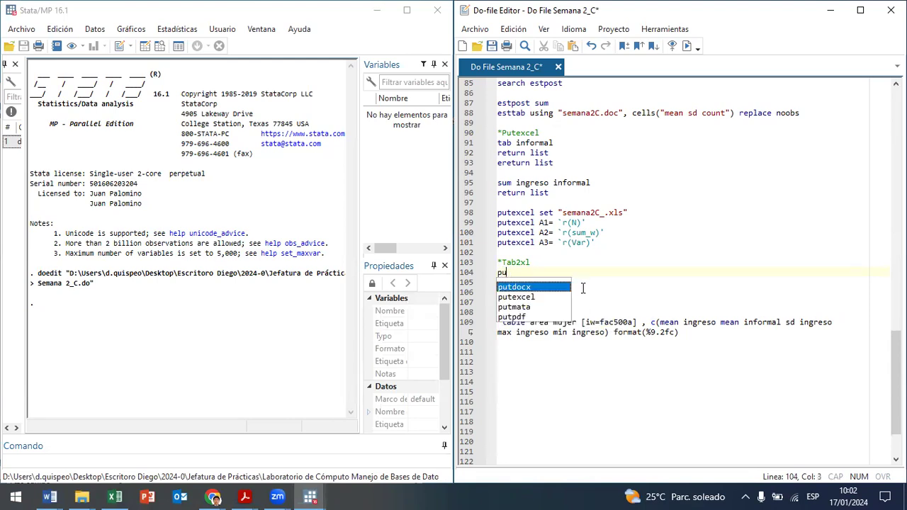
key(BackSpace)
key(BackSpace)
text(tab2xl )
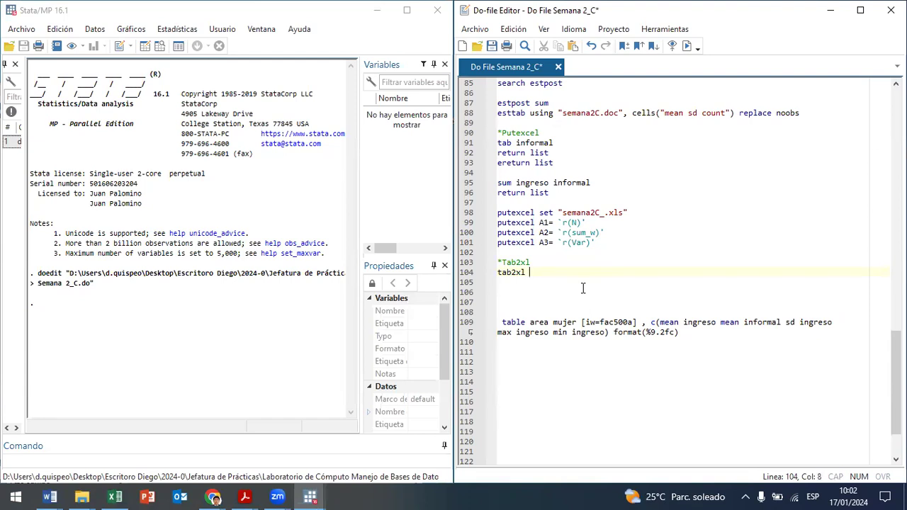
text(p)
key(BackSpace)
text(dpto ar)
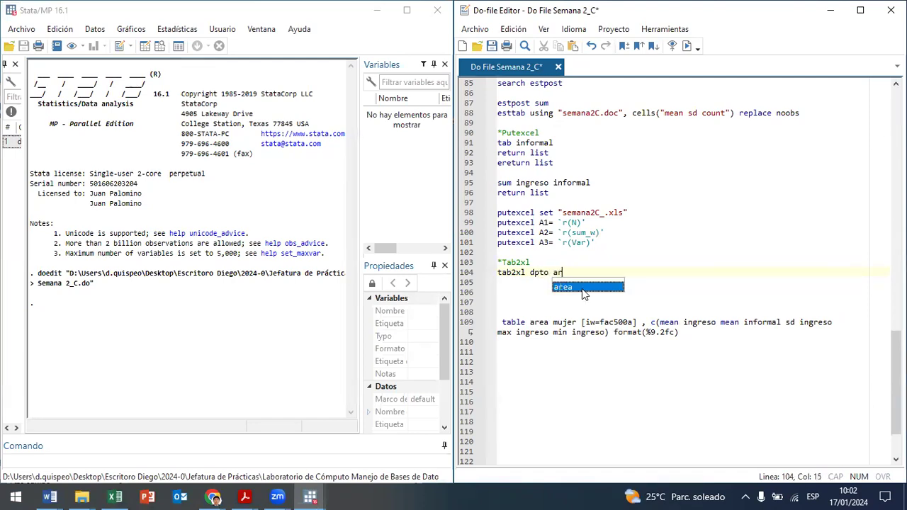
text(ea)
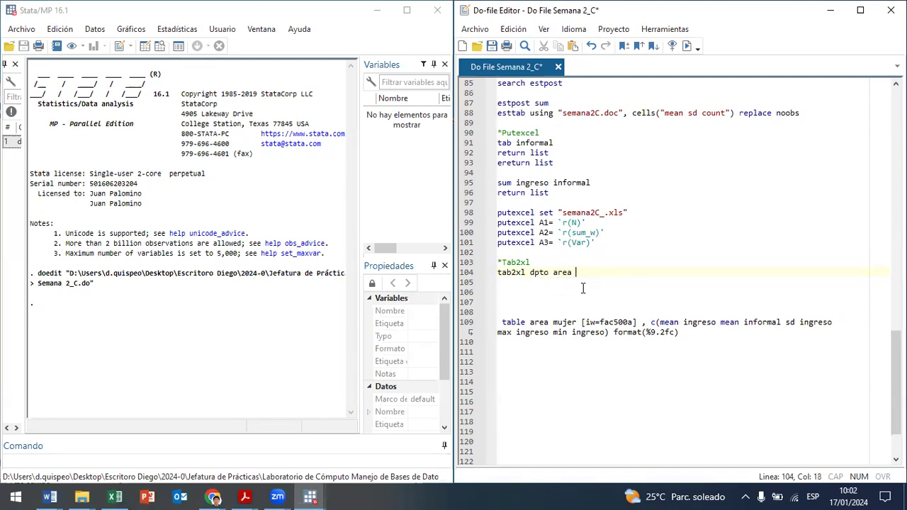
text( using "semana2)
key(Down)
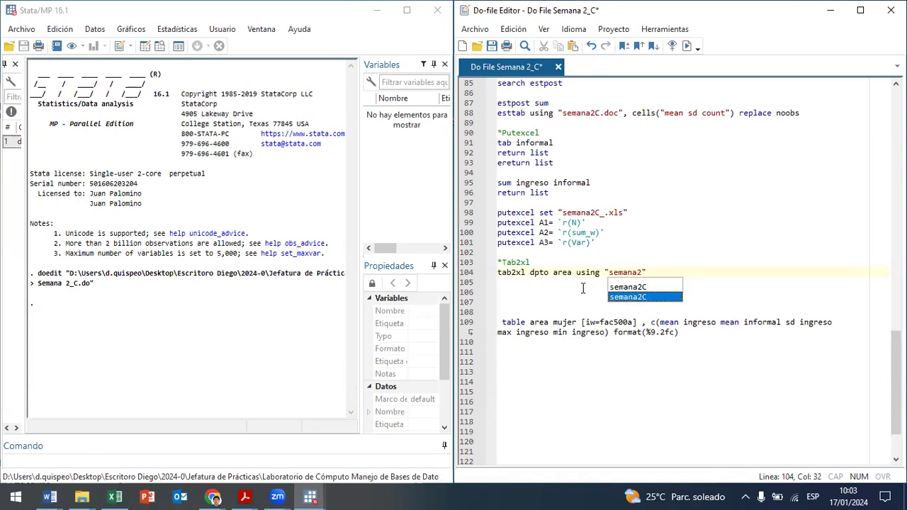
double_click(660, 296)
text(.xlsx)
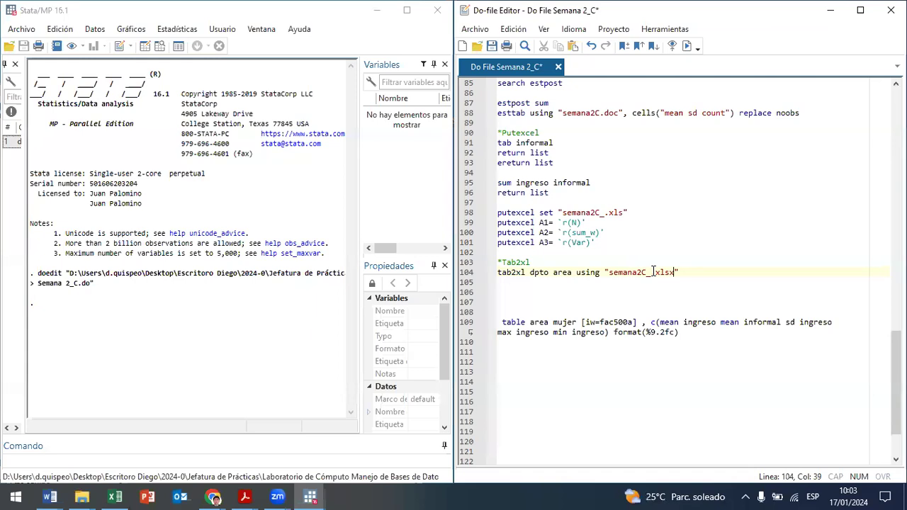
Try to run the tab2xl command on line 104
key(shift+Left)
key(shift+Left)
key(ctrl+d)
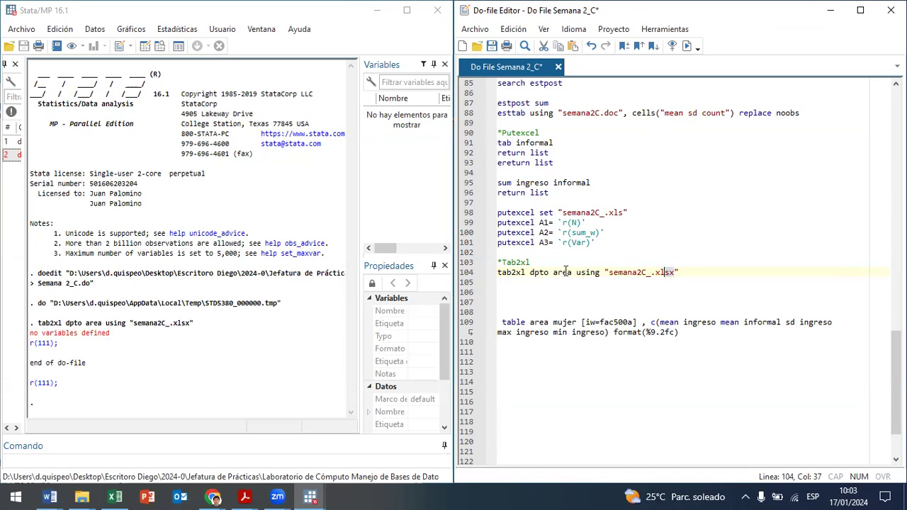
Run the do-file's opening lines through the sort command to load base_semana2_C.dta, and try the tab2xl line again
scroll(566, 272, up, 20)
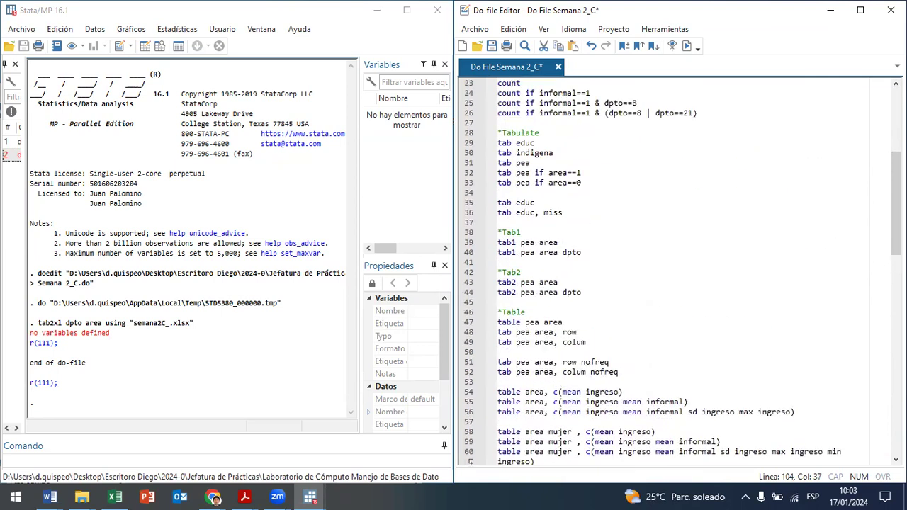
drag(894, 239, 894, 166)
drag(553, 210, 425, 56)
key(ctrl+d)
drag(896, 119, 896, 343)
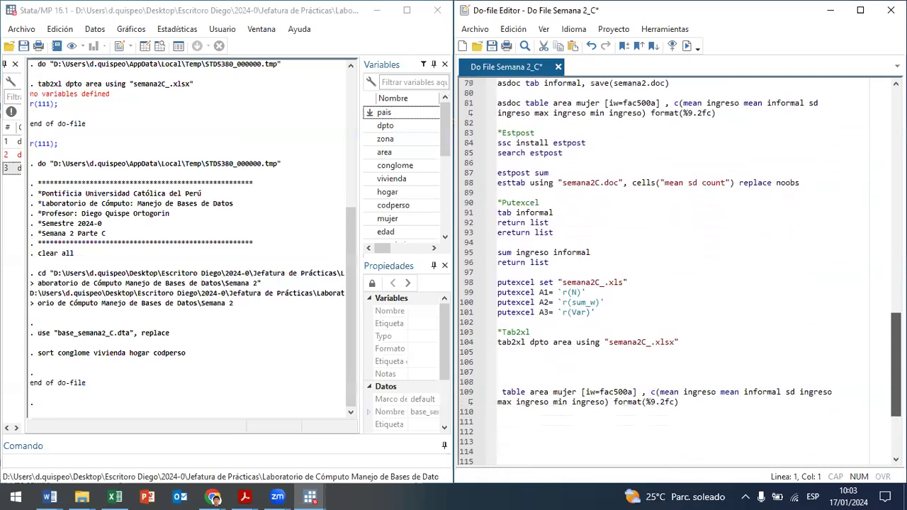
drag(538, 347, 585, 345)
key(ctrl+d)
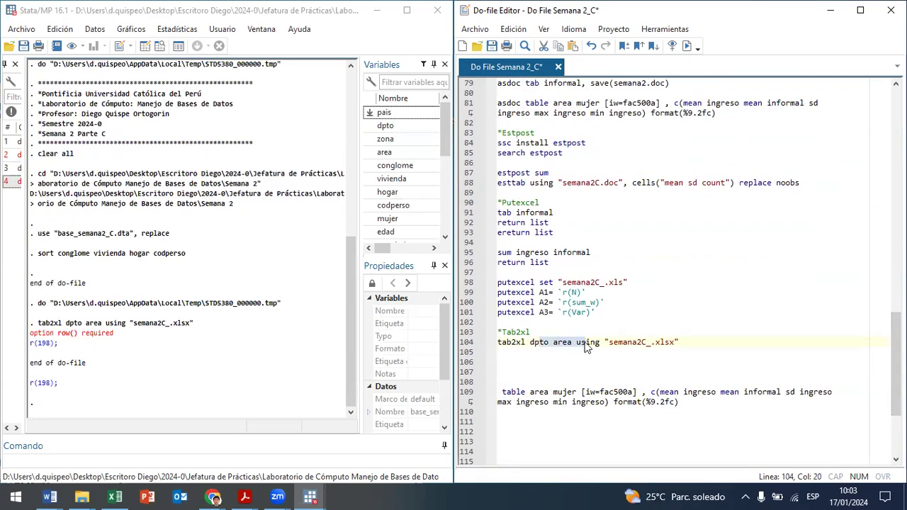
Add the options col(1) row(1) to the tab2xl command and run the line
click(684, 339)
key(shift+Up)
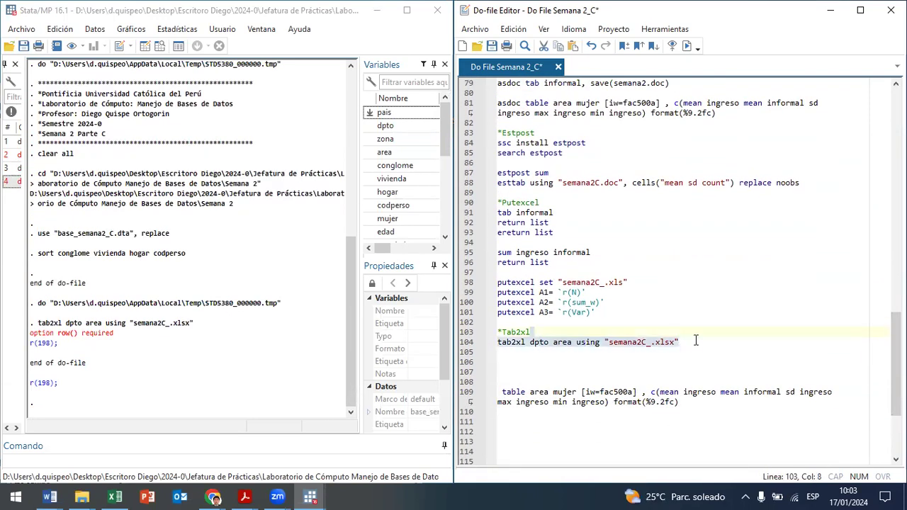
click(695, 341)
text(, col)
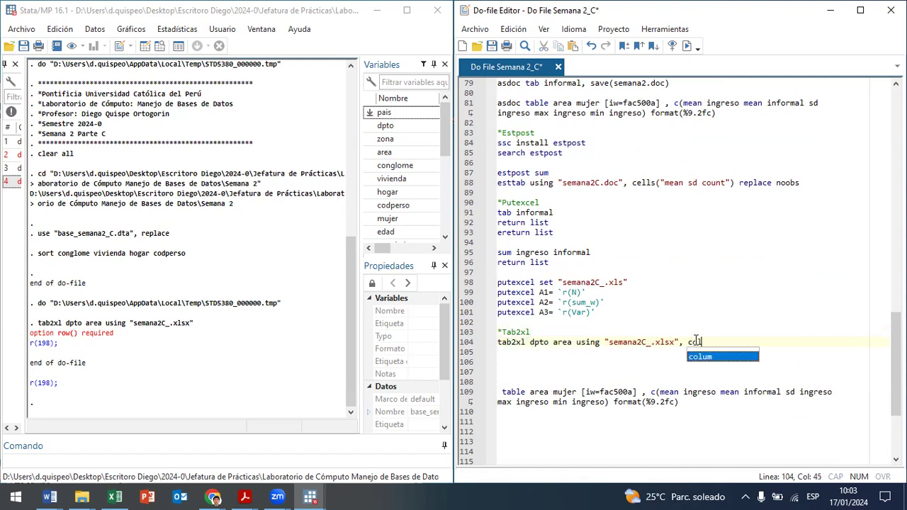
text(()1 )
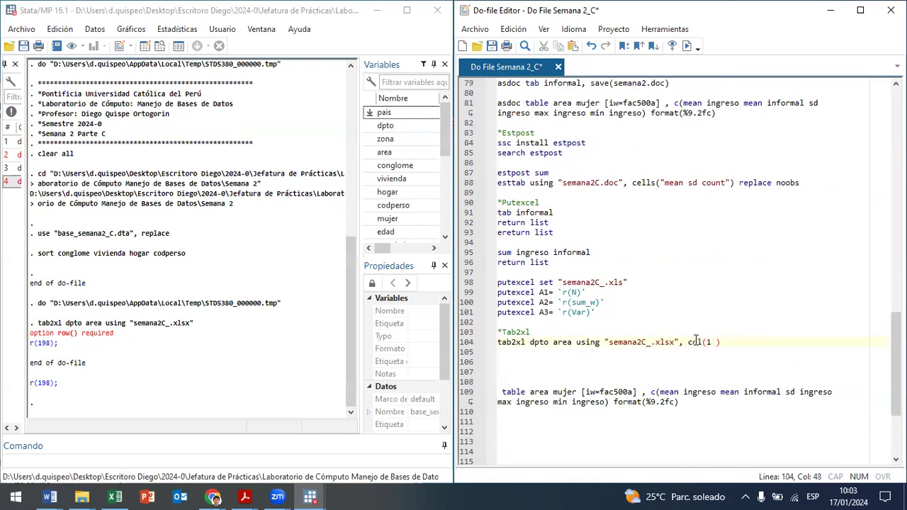
text( row()1)
key(ctrl+d)
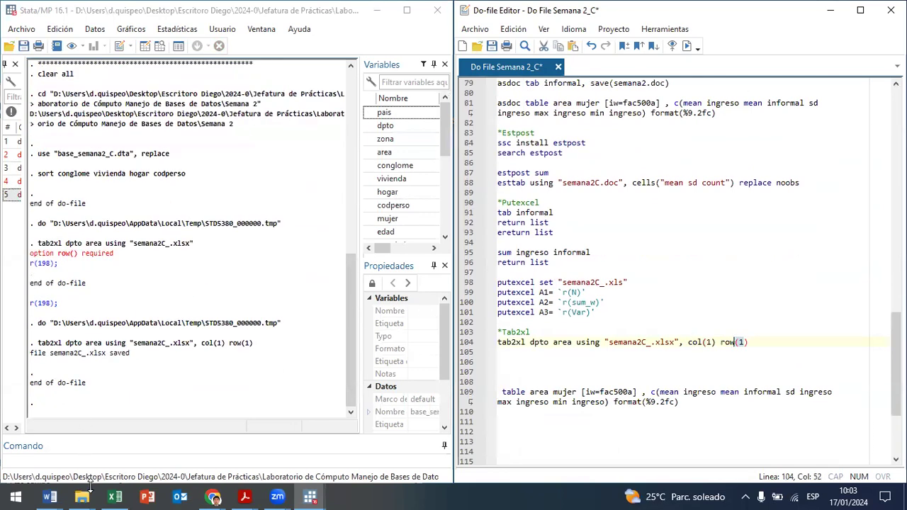
Open the newly exported semana2C_ Excel workbook from the Semana 2 folder
mouse_move(81, 496)
click(58, 446)
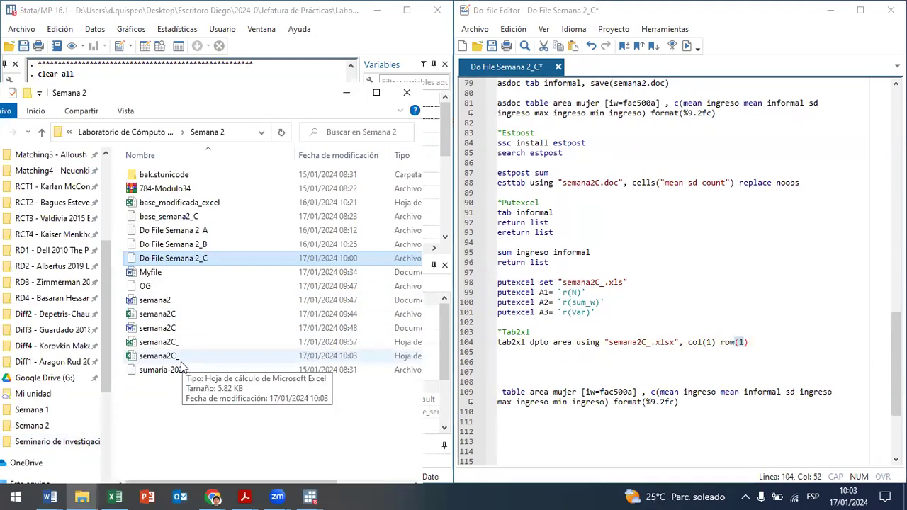
click(196, 362)
double_click(196, 360)
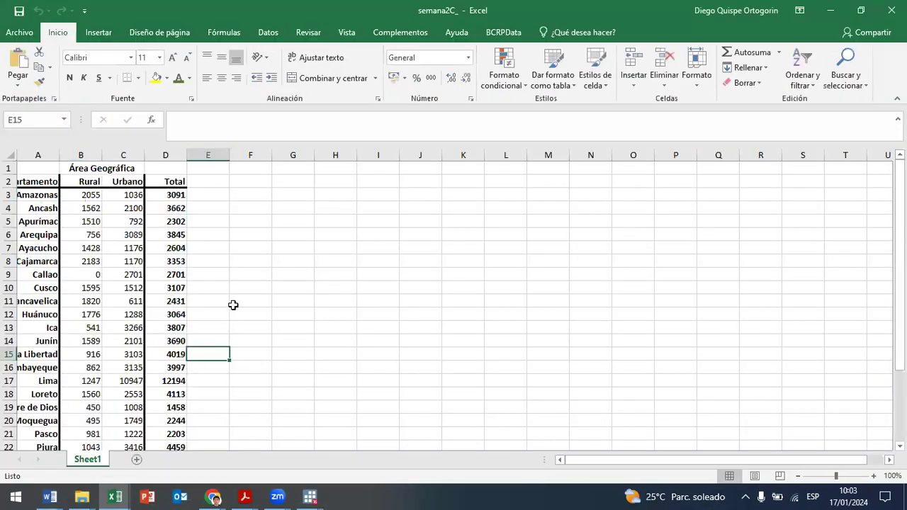
Examine the departments and the Área Geográfica headings of the exported table, and close the workbook
click(233, 303)
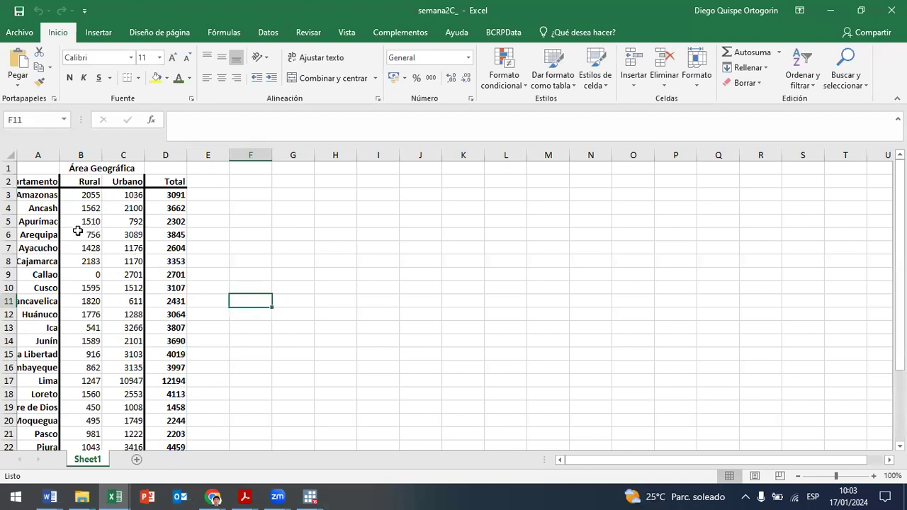
drag(44, 182, 40, 234)
drag(99, 169, 167, 170)
scroll(177, 225, down, 10)
scroll(177, 225, up, 10)
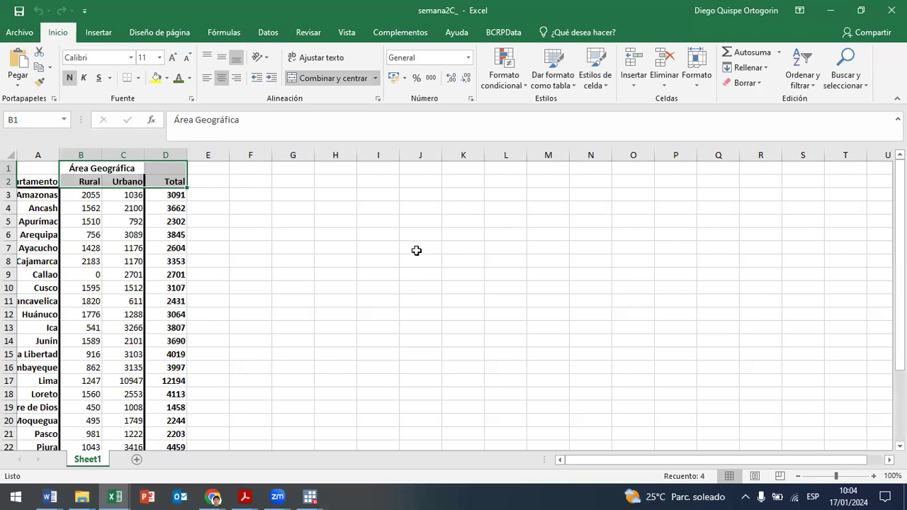
click(285, 252)
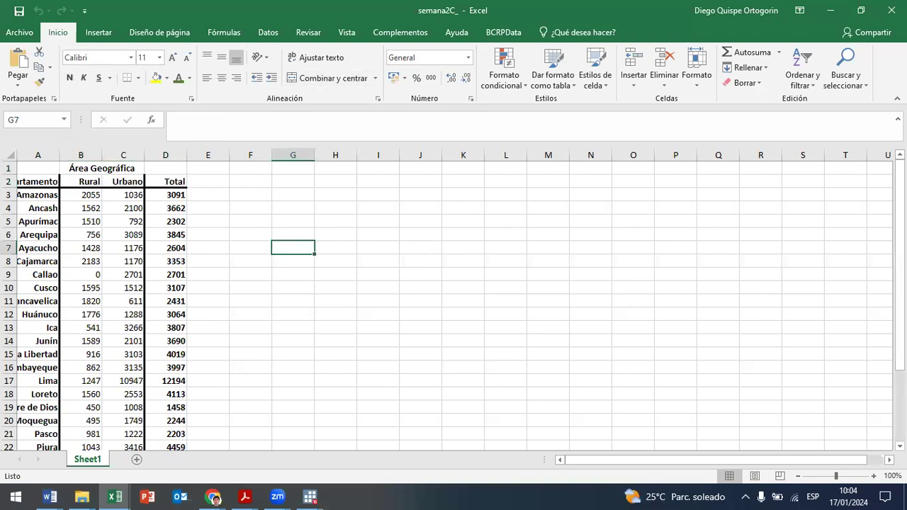
click(892, 10)
click(830, 10)
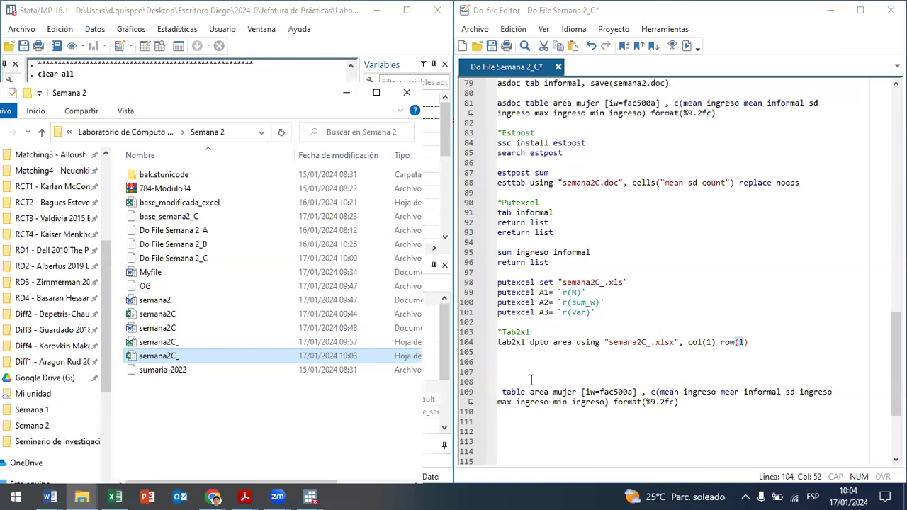
Delete the leftover table area mujer command below the tab2xl line, save the do-file, and return to its beginning
drag(693, 392, 706, 404)
click(763, 412)
drag(763, 411, 407, 357)
key(BackSpace)
key(BackSpace)
click(492, 46)
scroll(815, 234, up, 20)
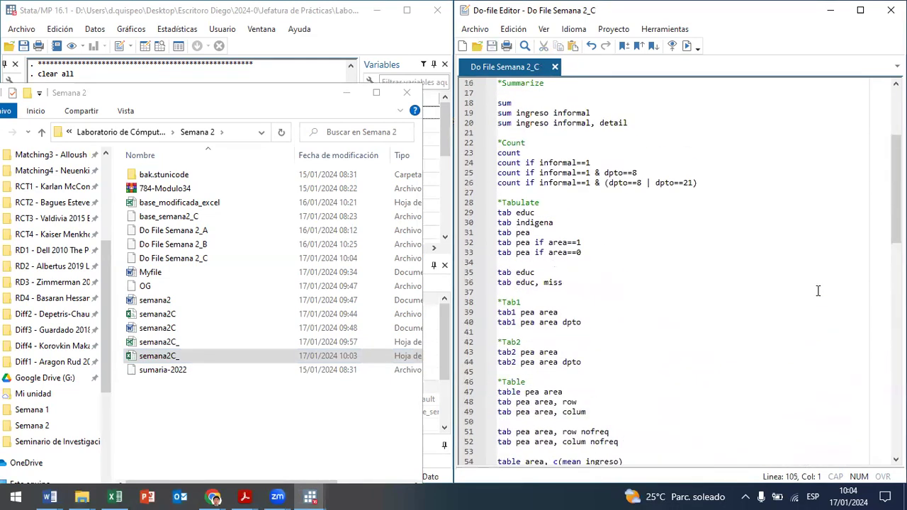
scroll(818, 290, up, 5)
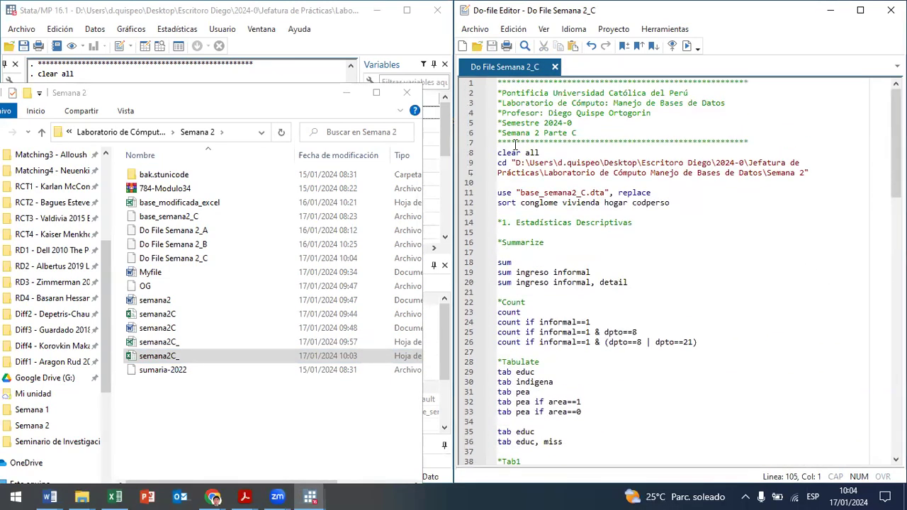